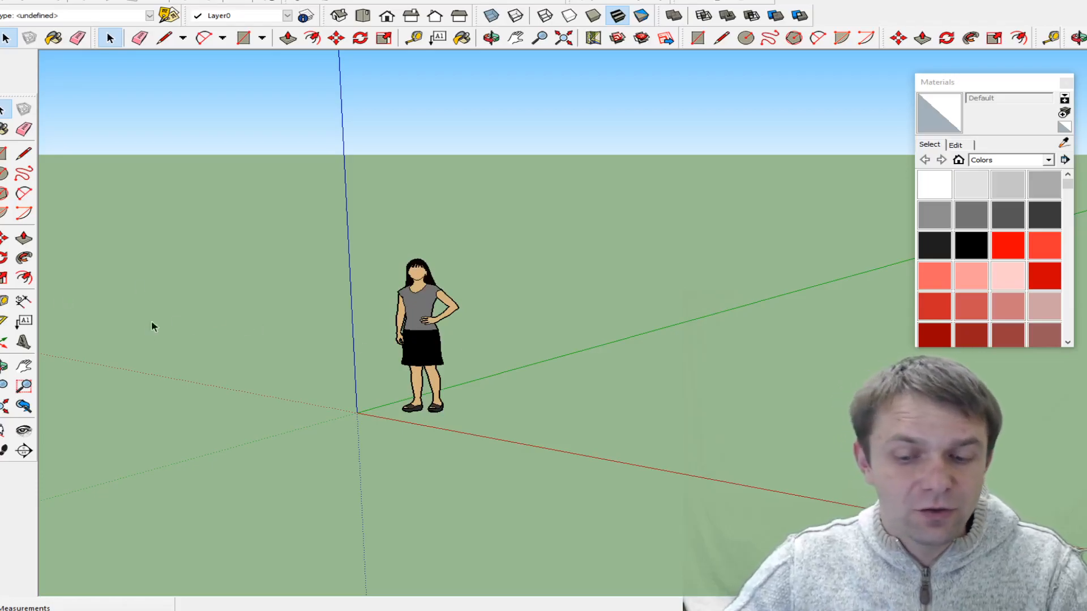
- Draw the first inner wall line about 2' 6" long, parallel to the red axis beside the figure
{"action": "key", "text": "o"}
{"action": "left_click_drag", "start_coordinate": [228, 283], "coordinate": [245, 381]}
{"action": "left_click_drag", "start_coordinate": [453, 478], "coordinate": [534, 521]}
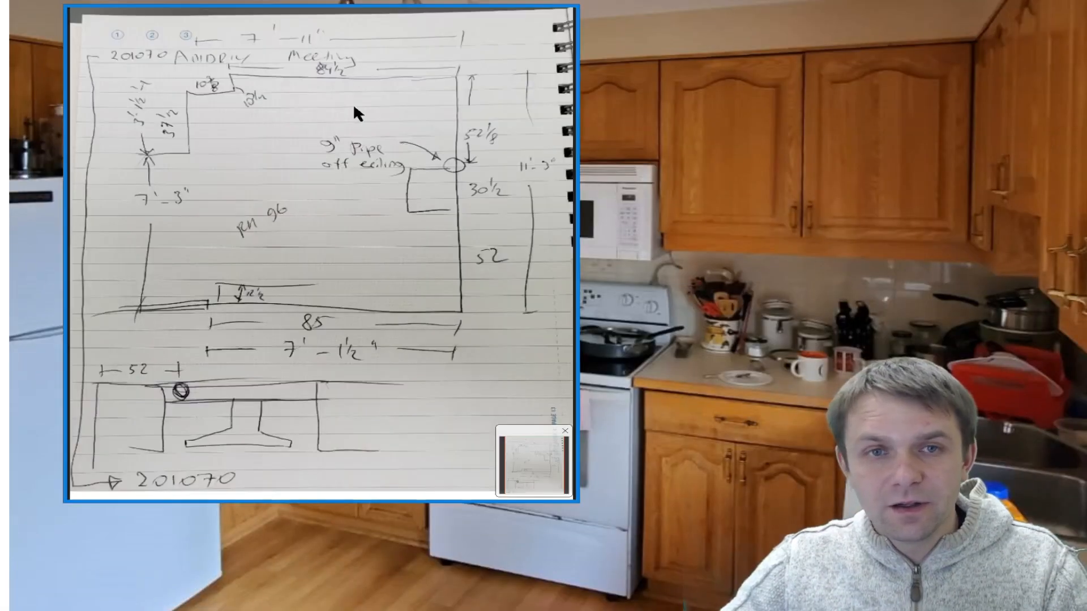
{"action": "left_click_drag", "start_coordinate": [409, 13], "coordinate": [500, 18]}
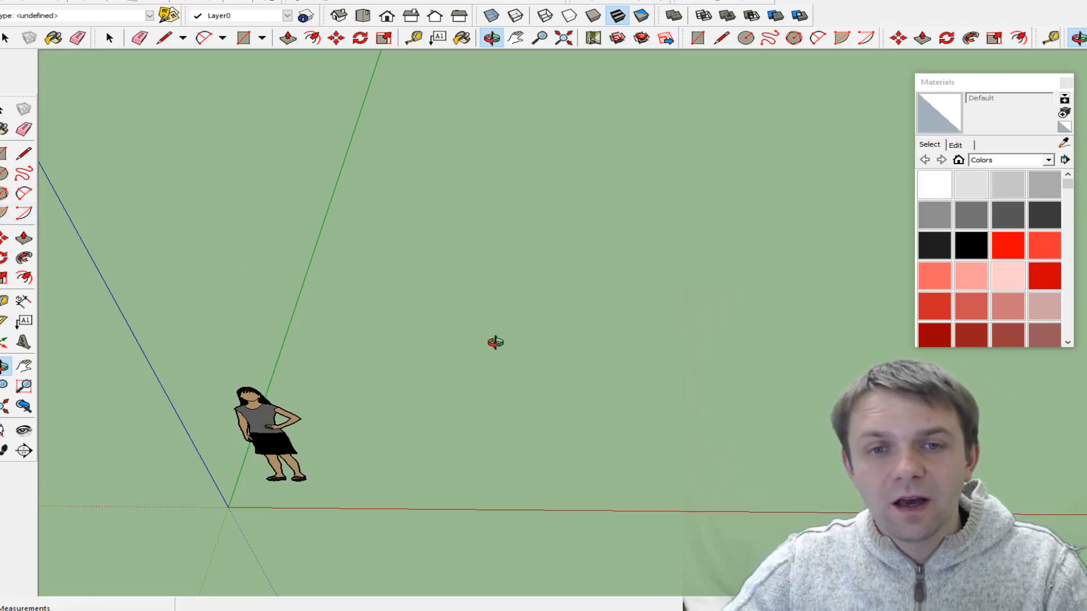
{"action": "key", "text": "l"}
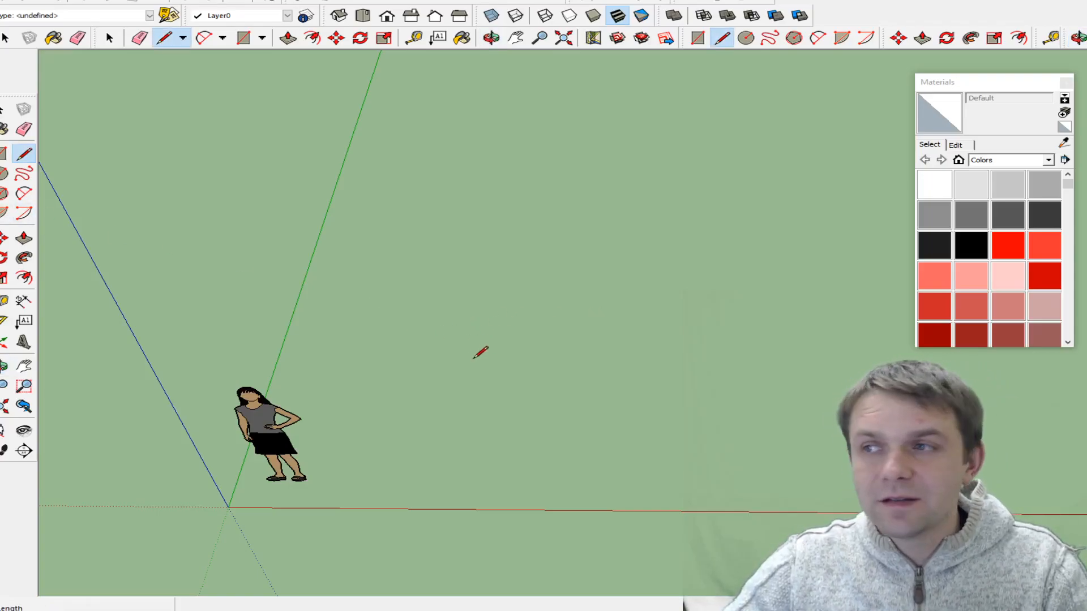
{"action": "left_click", "coordinate": [390, 386]}
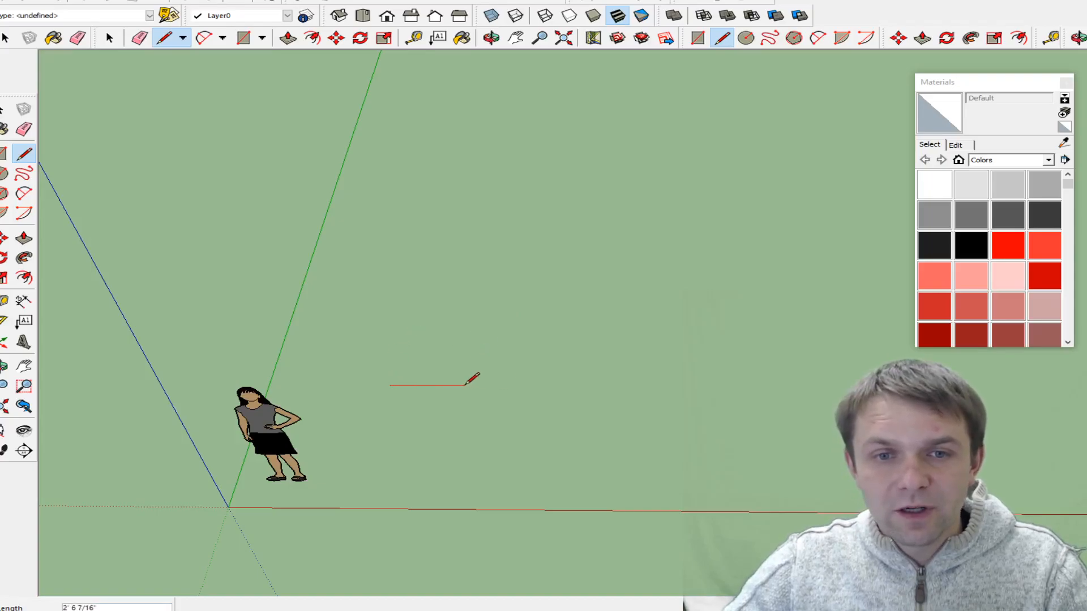
{"action": "left_click", "coordinate": [465, 386]}
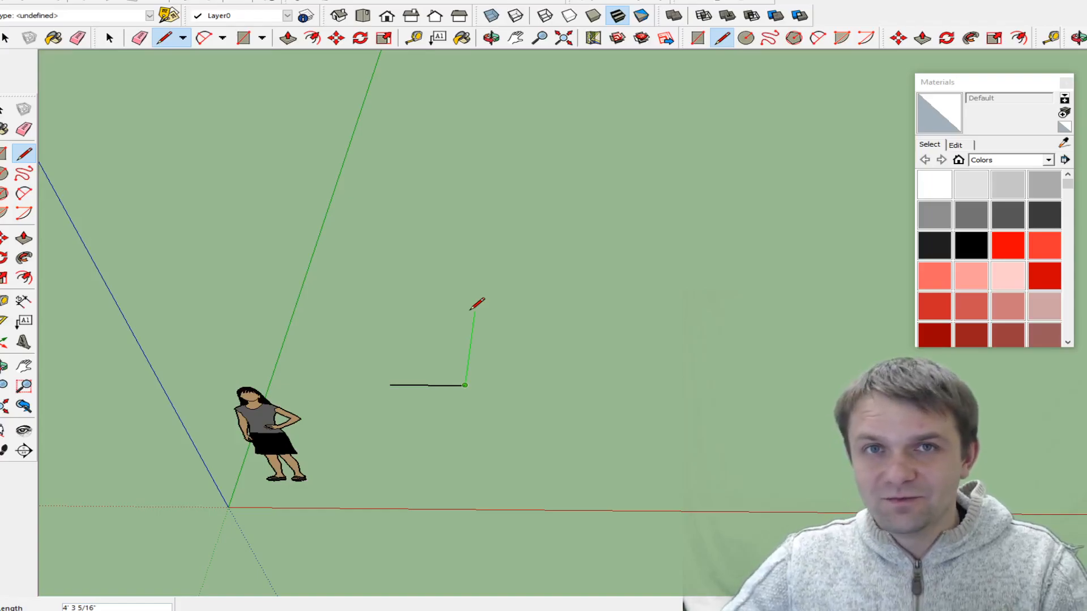
- Continue the inner wall line 37.5 inches along the green axis and 10.3 inches along the red axis
{"action": "type", "text": "3"}
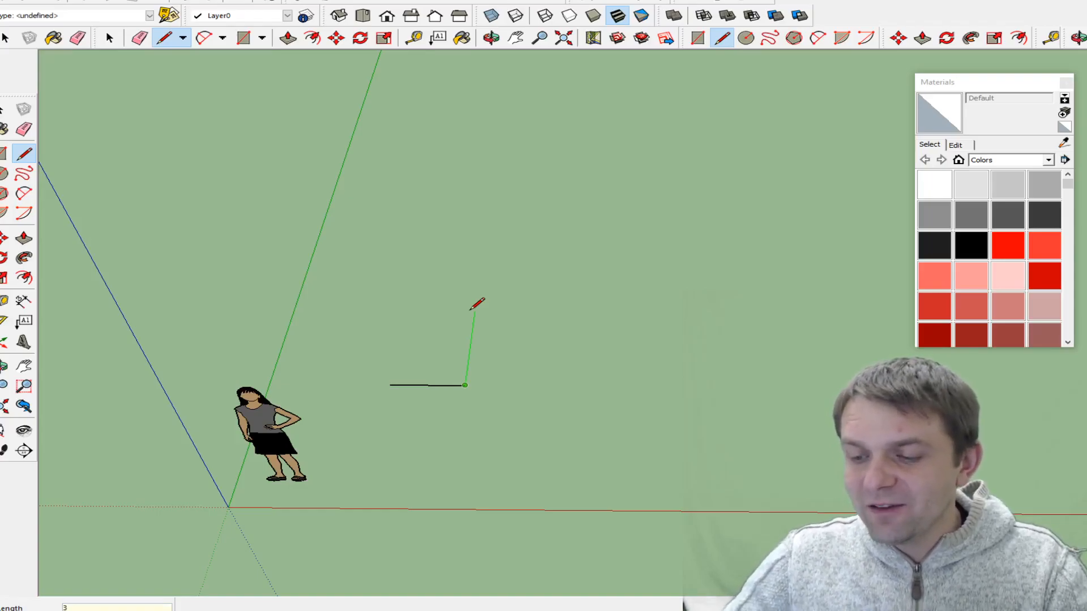
{"action": "type", "text": "7."}
{"action": "key", "text": "Return"}
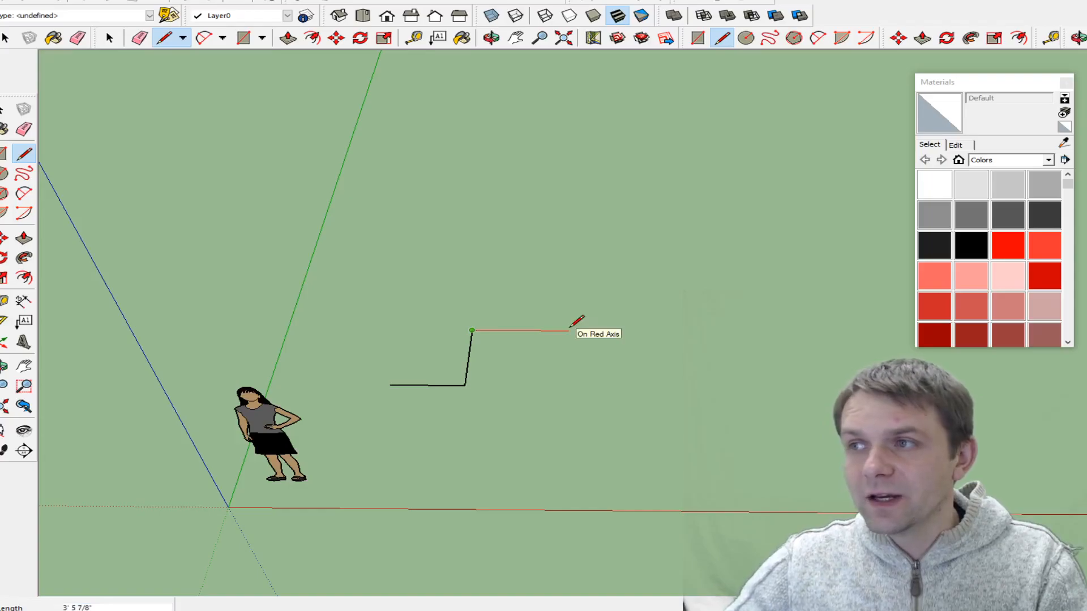
{"action": "type", "text": "10"}
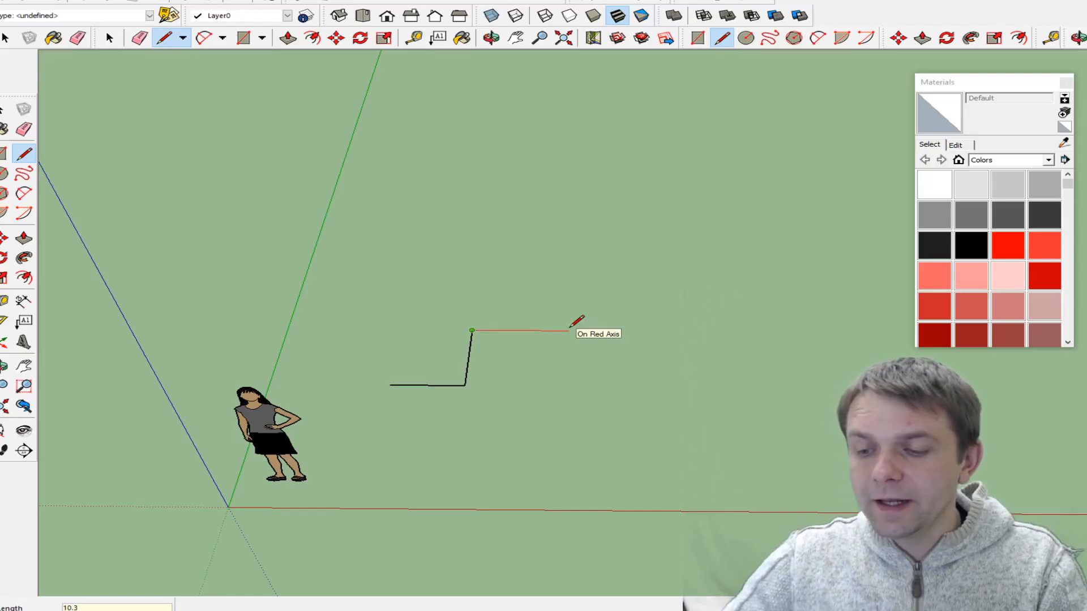
{"action": "type", "text": ".3"}
{"action": "key", "text": "Return"}
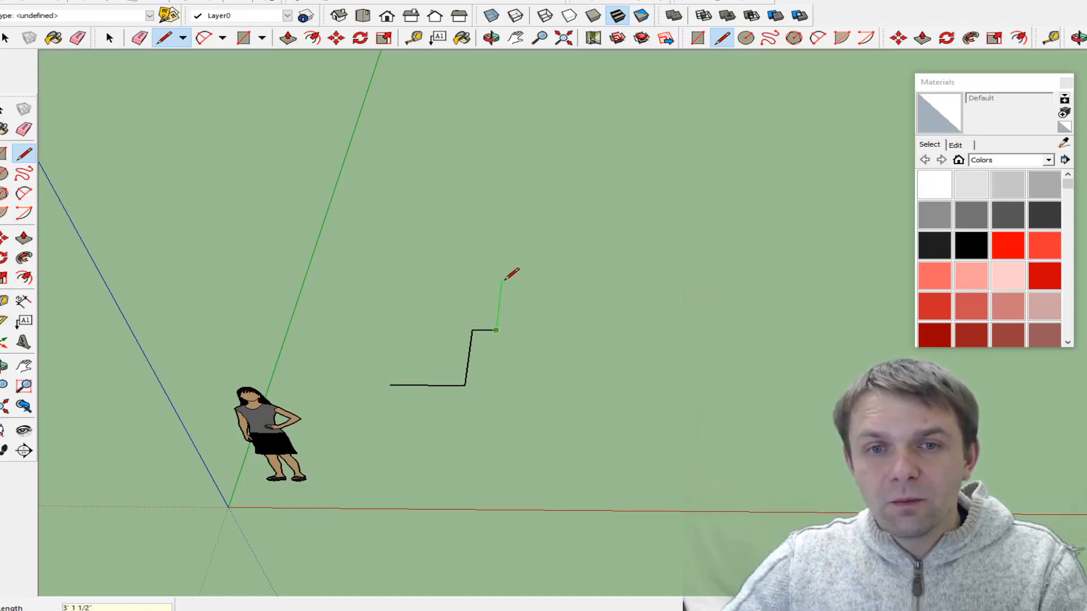
- Extend the inner wall line 10.3 inches along the green axis and add the sketch's 84 1/2-inch back wall edge along the red axis
{"action": "type", "text": "10.3"}
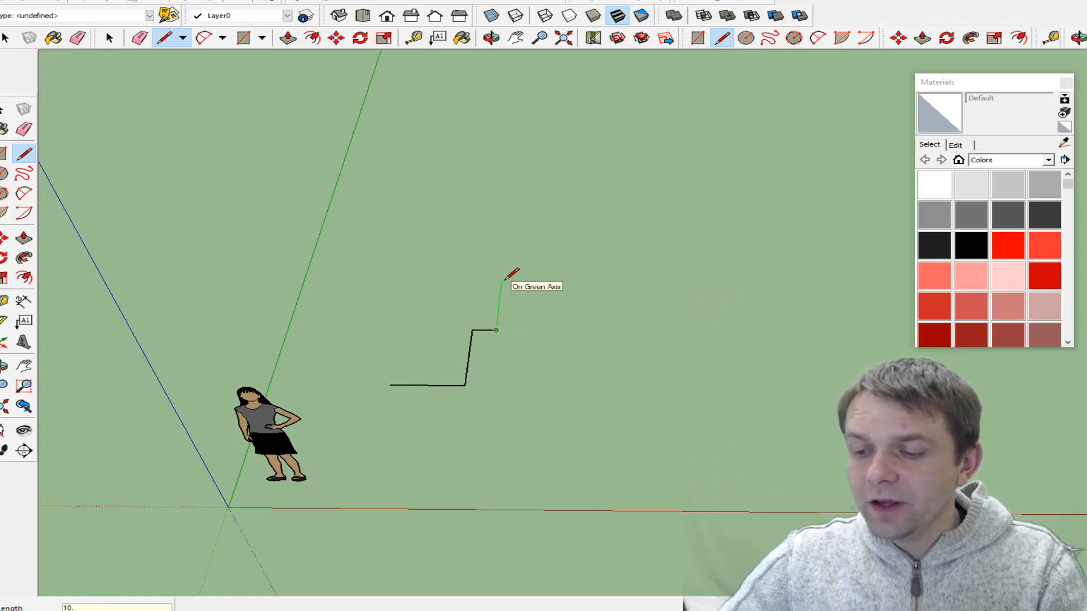
{"action": "key", "text": "Return"}
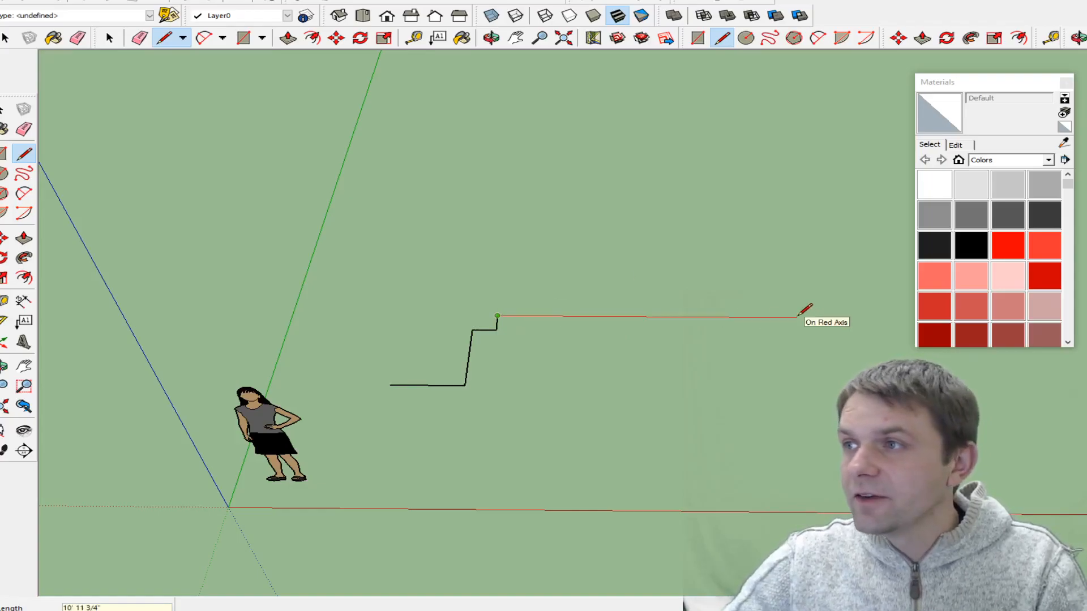
{"action": "type", "text": "8"}
{"action": "key", "text": "Return"}
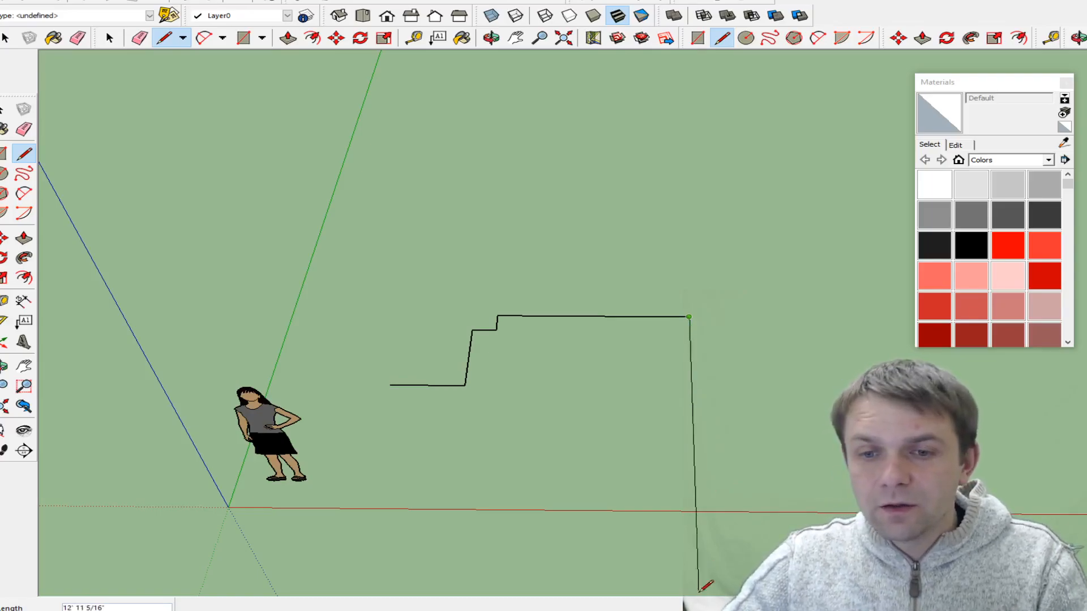
- Switch to Calculator, convert 11' 3" to inches with 11 × 12 + 3, and subtract 52 twice to check the side wall's measurements
{"action": "type", "text": "11*12+9="}
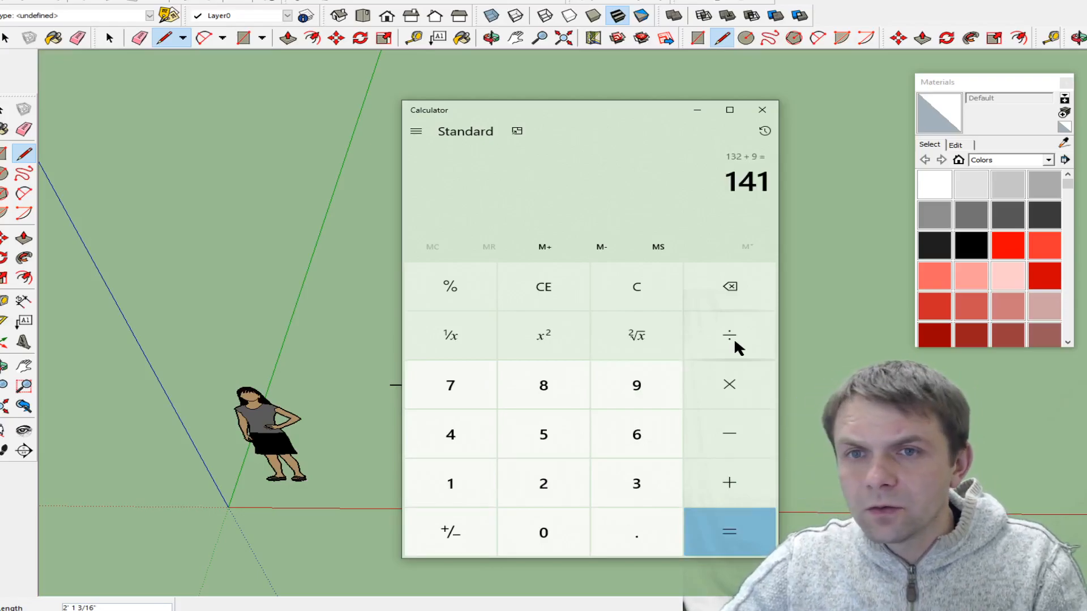
{"action": "left_click", "coordinate": [720, 297]}
{"action": "key", "text": "Escape"}
{"action": "type", "text": "11*12=+3="}
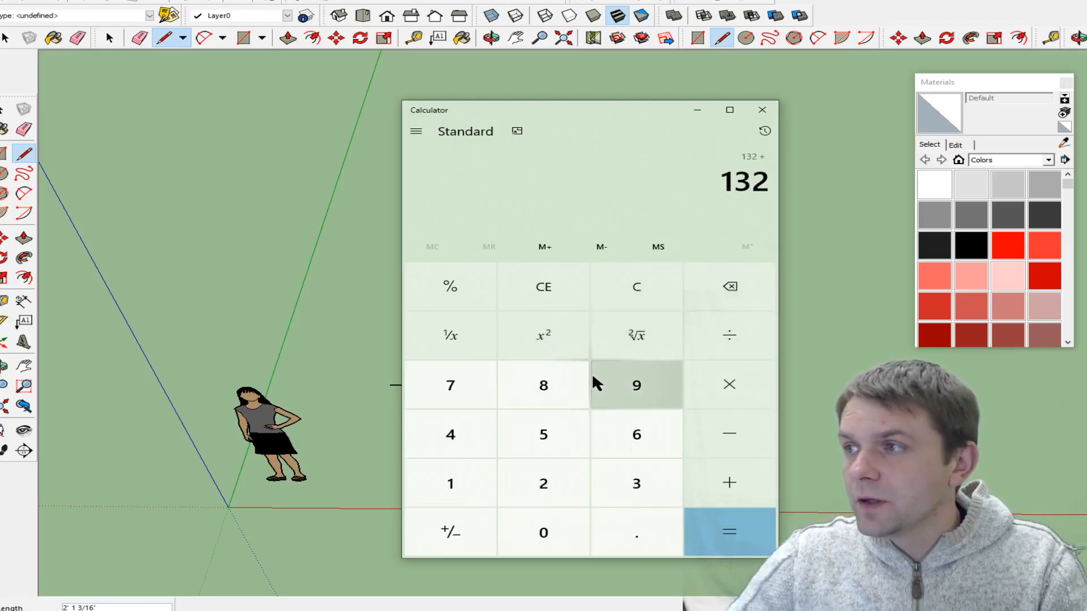
{"action": "type", "text": "-52"}
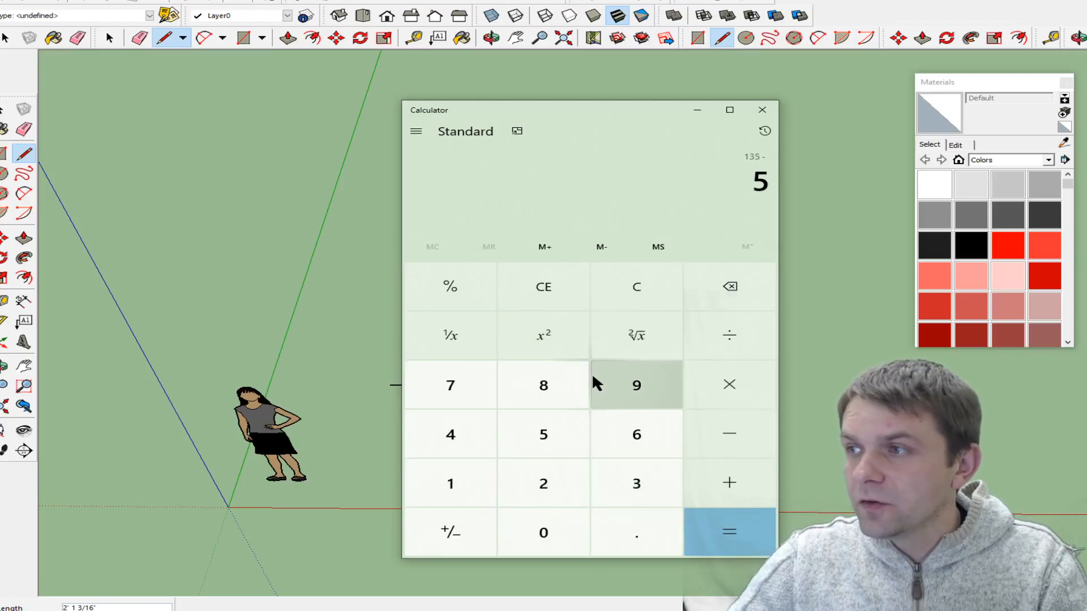
{"action": "type", "text": "-52="}
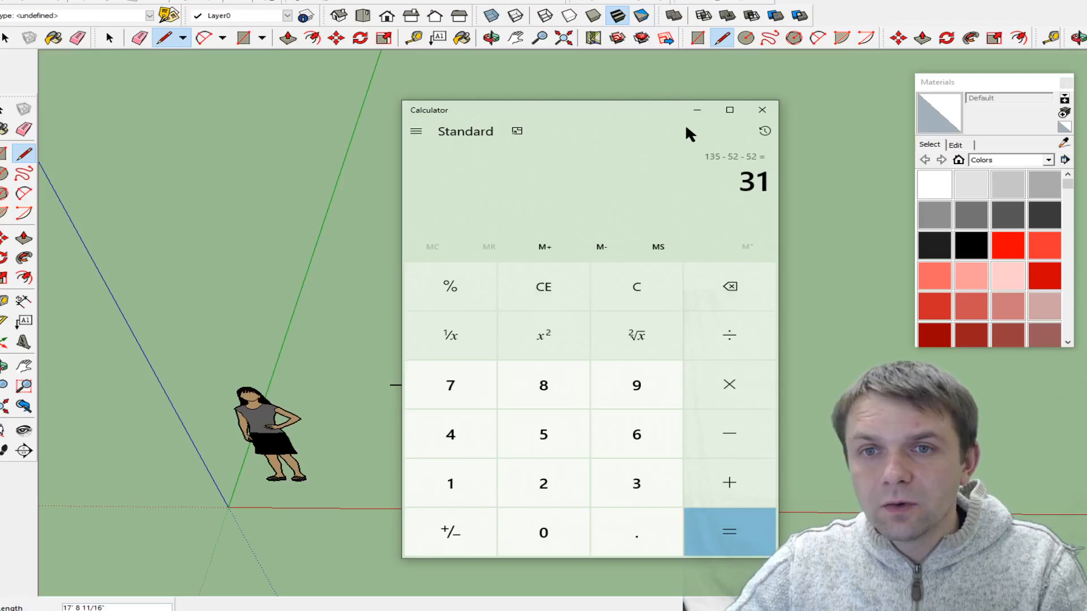
{"action": "left_click", "coordinate": [696, 110]}
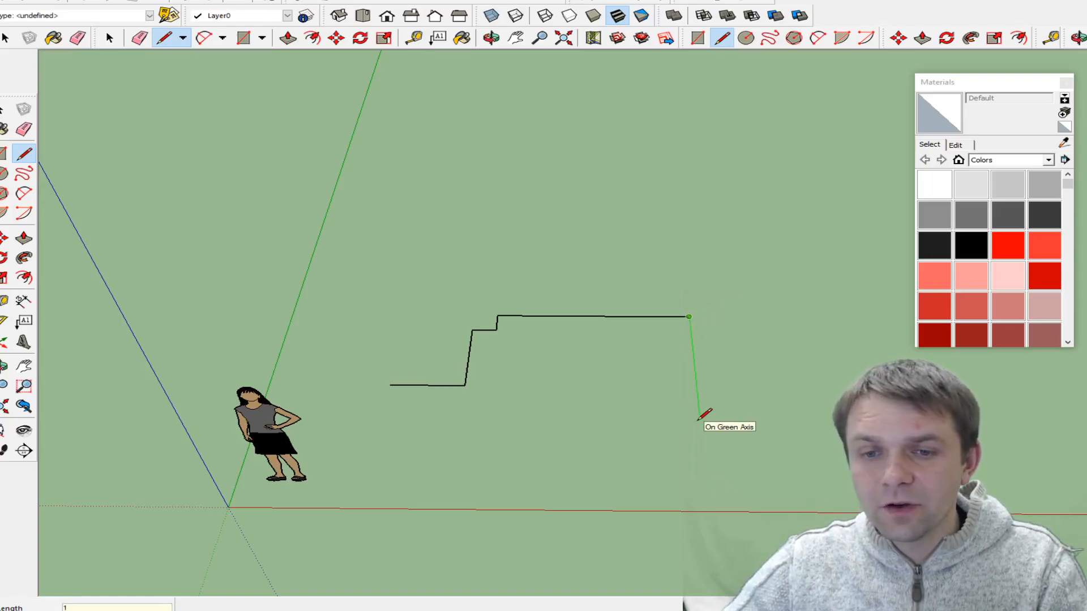
- Draw the side wall's inner edge 135 inches long along the green axis from the back corner
{"action": "left_click", "coordinate": [689, 610]}
{"action": "left_click", "coordinate": [689, 610]}
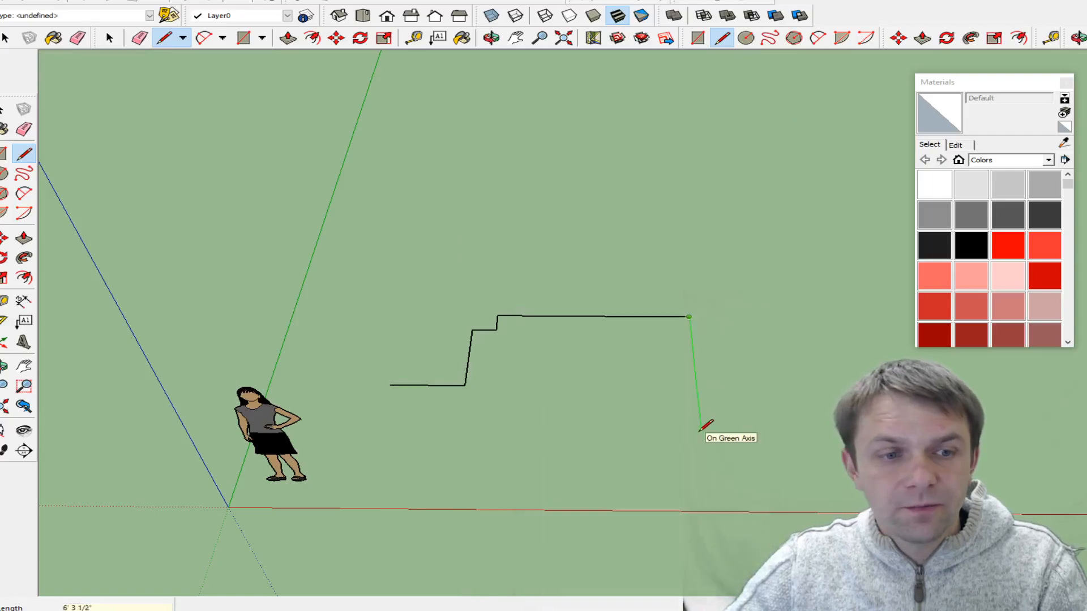
{"action": "type", "text": "135"}
{"action": "key", "text": "Return"}
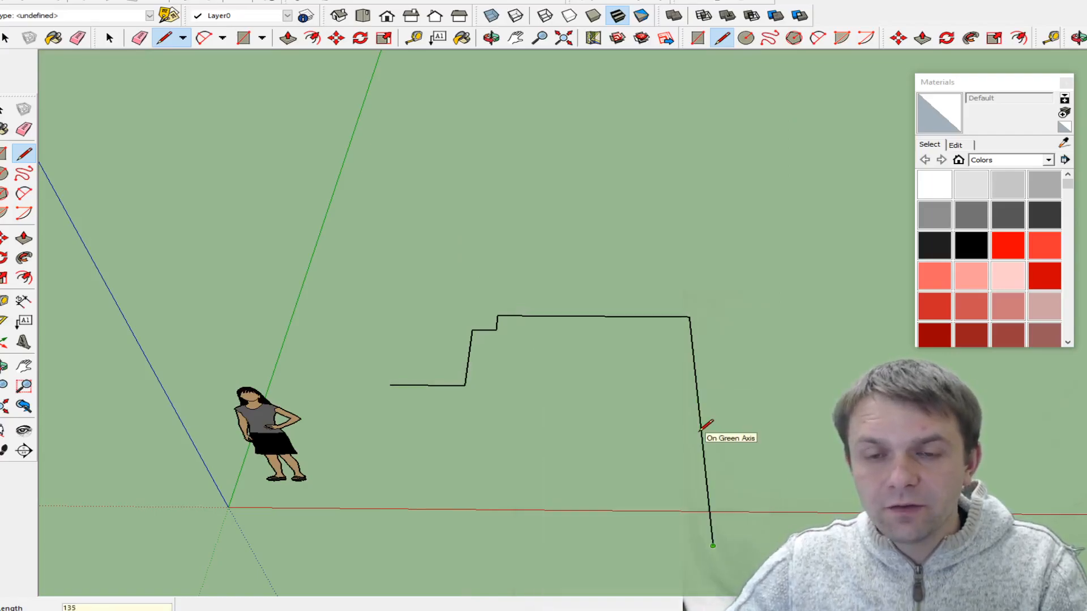
- Draw the front wall's inner edge 85 inches along the red axis and a 6-inch end edge for the wall thickness
{"action": "scroll", "coordinate": [570, 414], "scroll_direction": "down", "scroll_amount": 1}
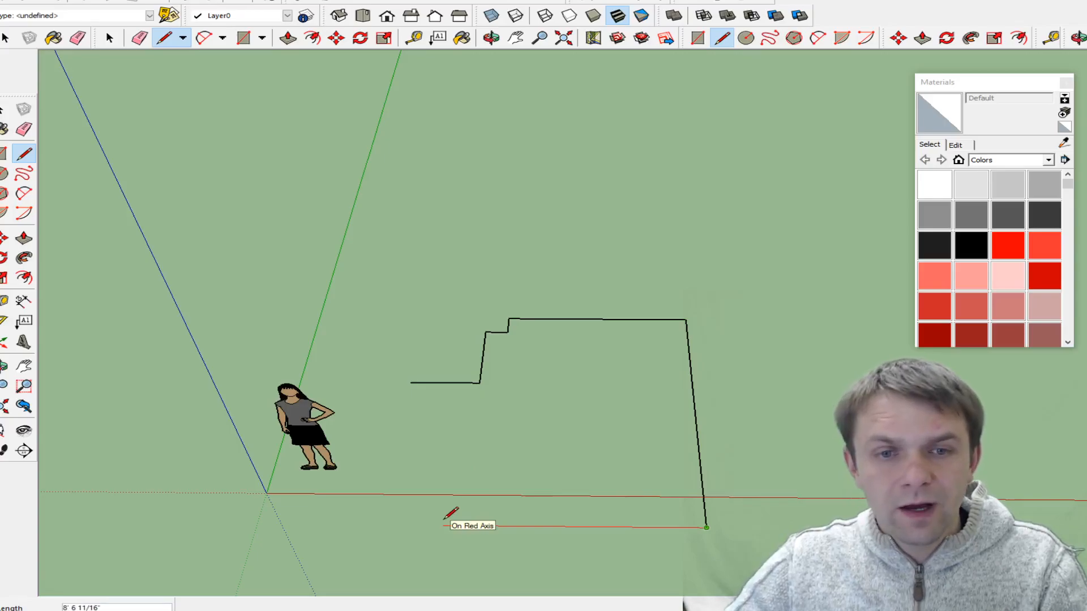
{"action": "type", "text": "8"}
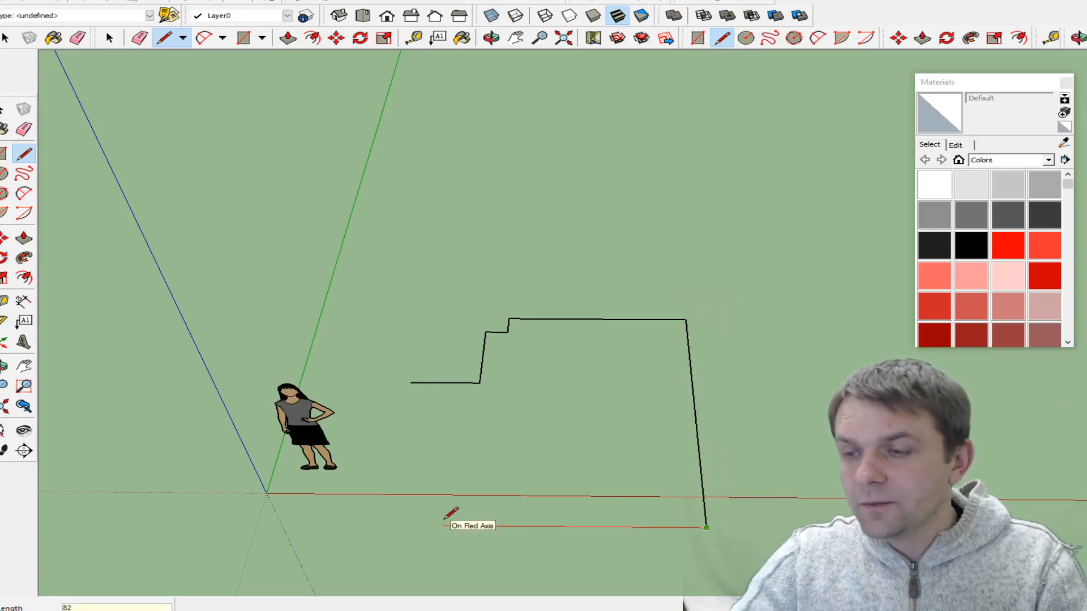
{"action": "type", "text": "5"}
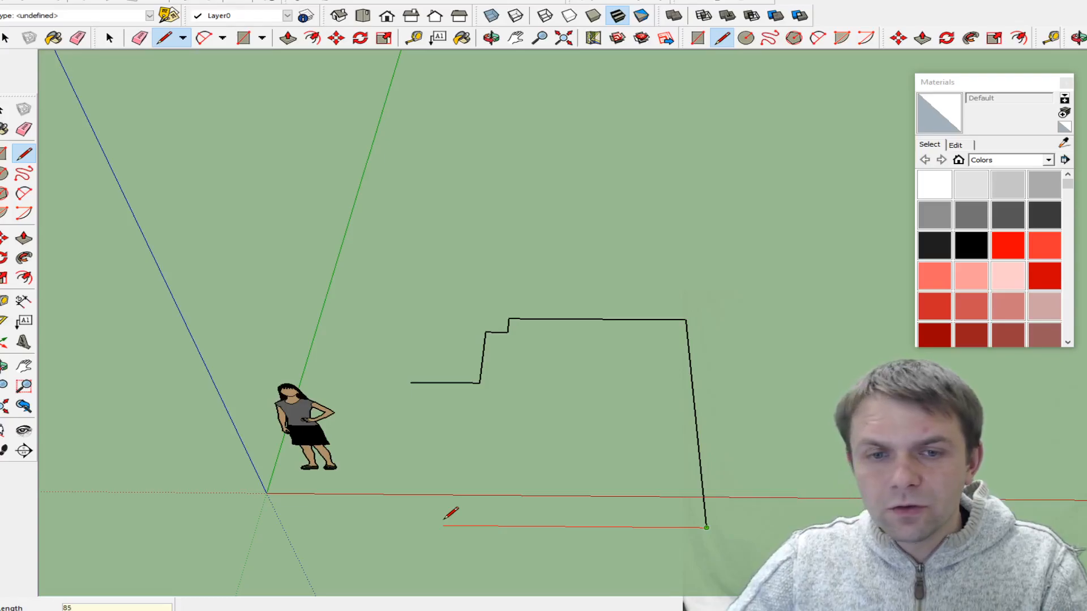
{"action": "key", "text": "Return"}
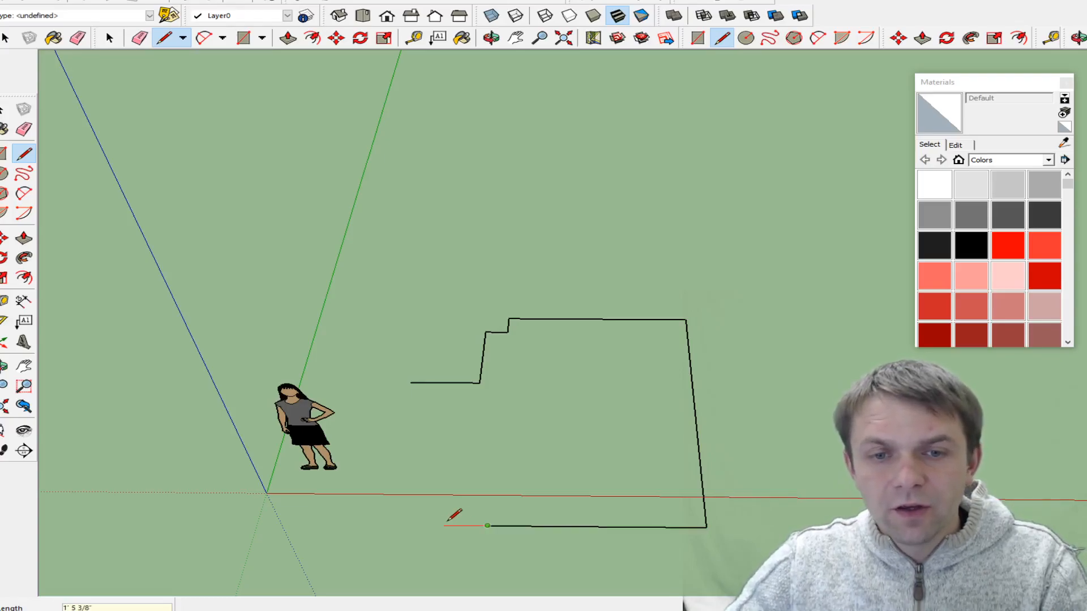
{"action": "scroll", "coordinate": [475, 520], "scroll_direction": "up", "scroll_amount": 1}
{"action": "type", "text": "6"}
{"action": "key", "text": "Return"}
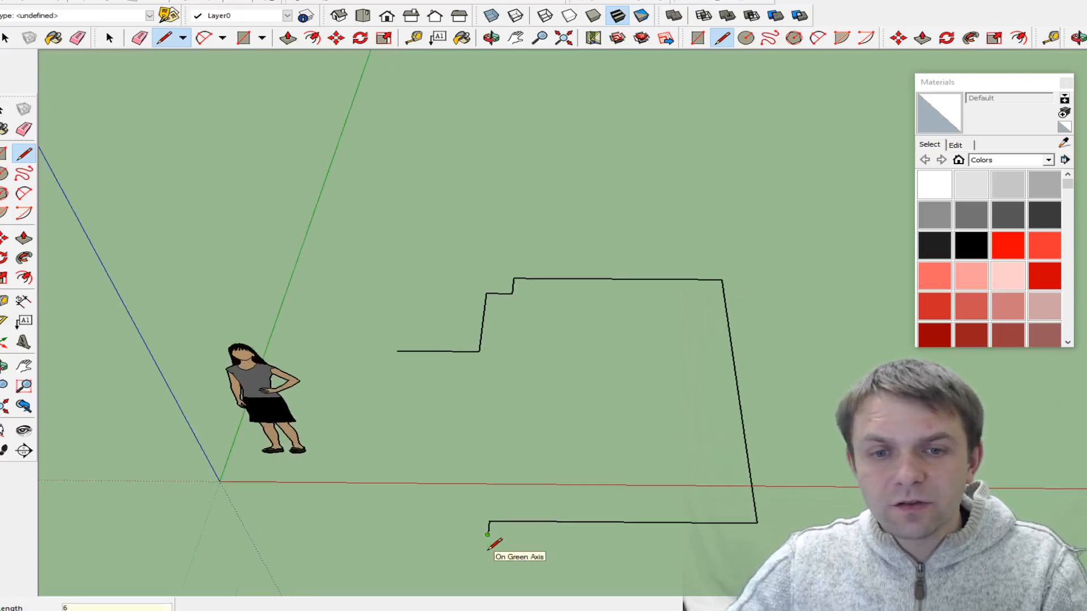
- Trace the outer edges of the front, side, back and stepped walls parallel to the inner line, closing the outline at its starting point
{"action": "left_click", "coordinate": [774, 537]}
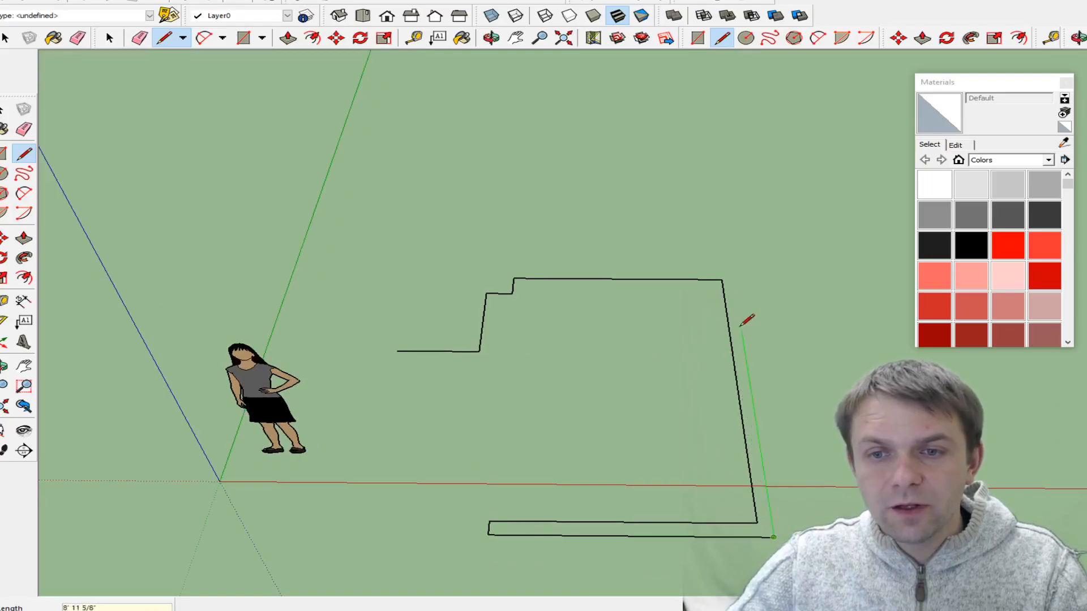
{"action": "left_click", "coordinate": [732, 269]}
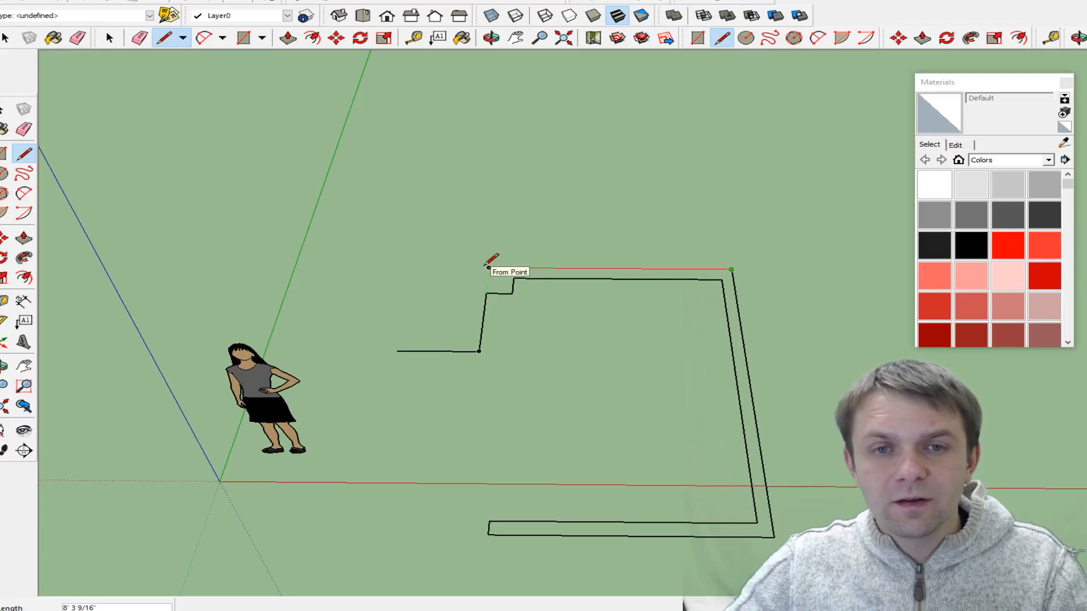
{"action": "scroll", "coordinate": [486, 264], "scroll_direction": "up", "scroll_amount": 3}
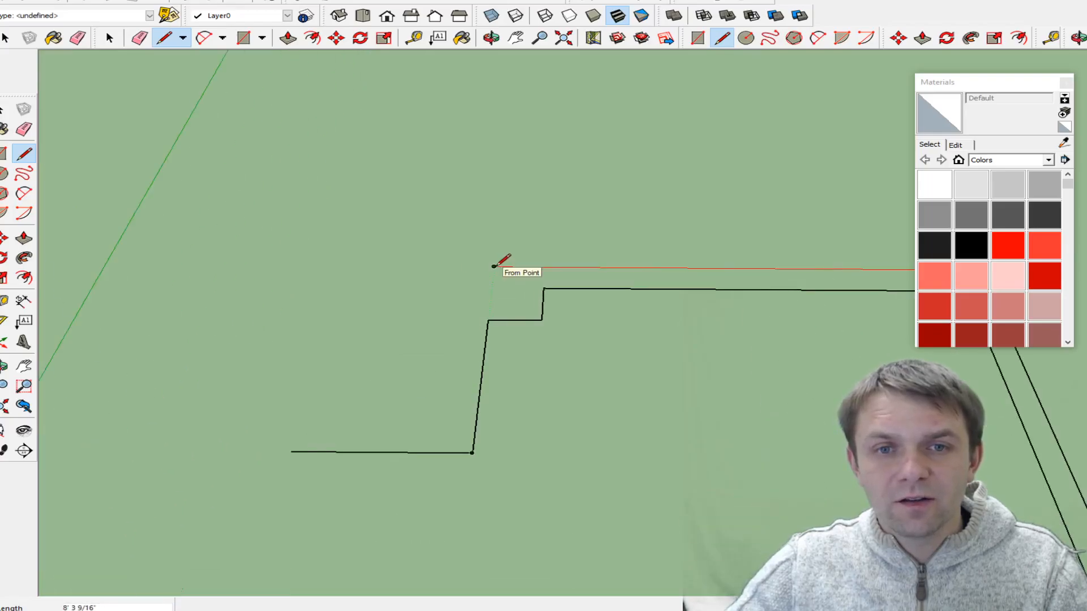
{"action": "left_click", "coordinate": [469, 266]}
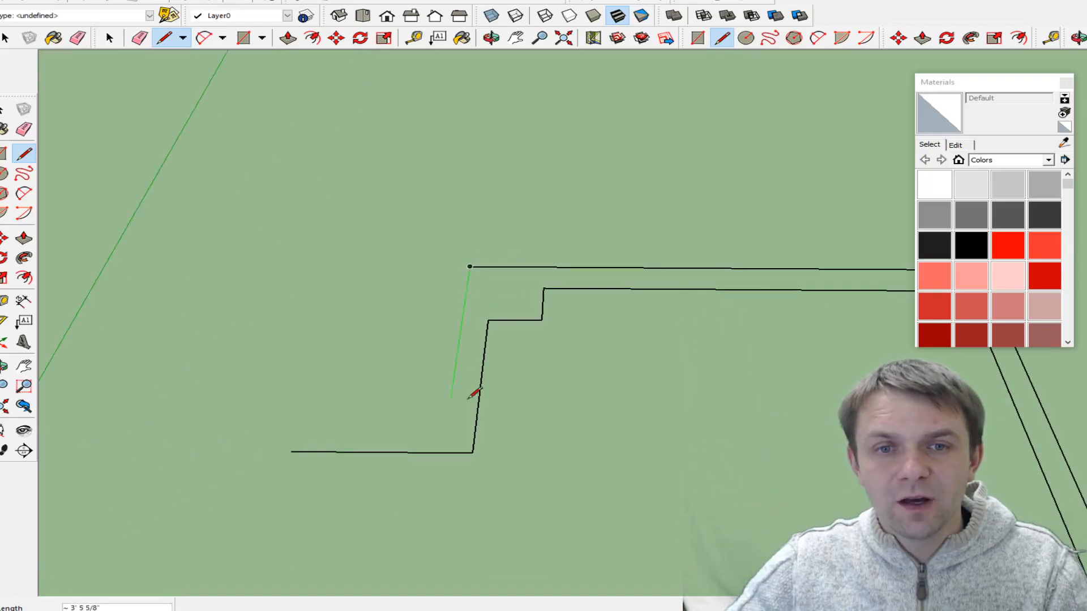
{"action": "left_click", "coordinate": [447, 423]}
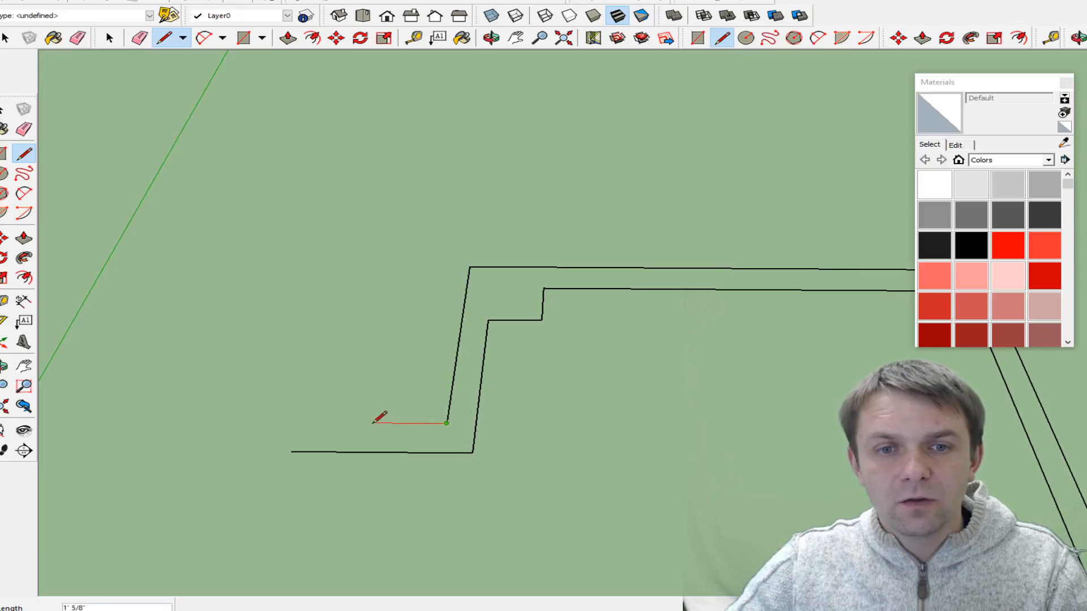
{"action": "left_click", "coordinate": [297, 423]}
{"action": "left_click", "coordinate": [291, 451]}
{"action": "scroll", "coordinate": [339, 368], "scroll_direction": "down", "scroll_amount": 6}
{"action": "scroll", "coordinate": [690, 256], "scroll_direction": "down", "scroll_amount": 1}
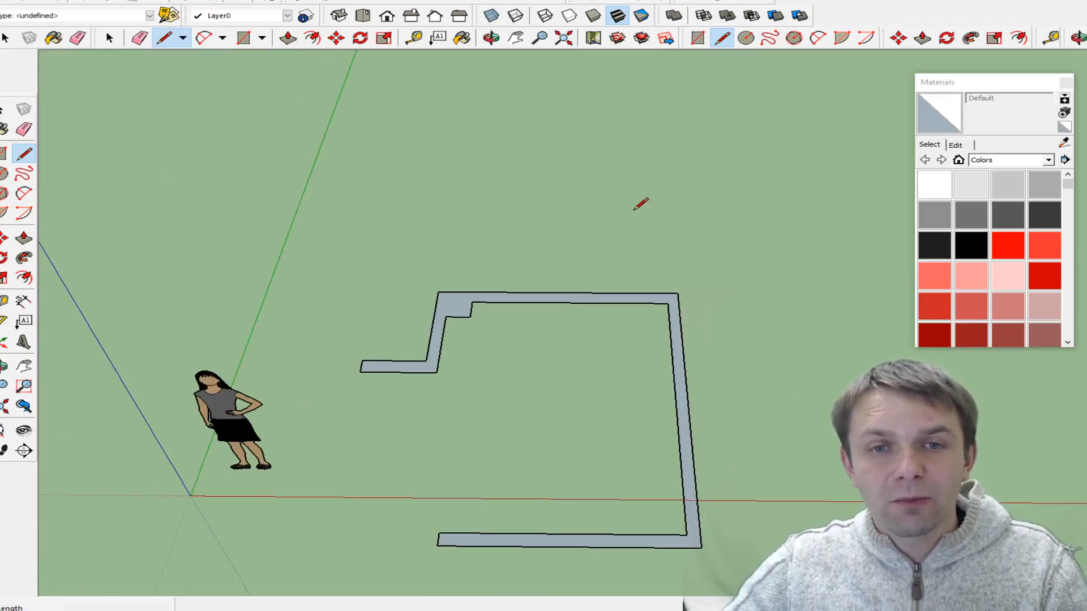
{"action": "scroll", "coordinate": [640, 203], "scroll_direction": "down", "scroll_amount": 1}
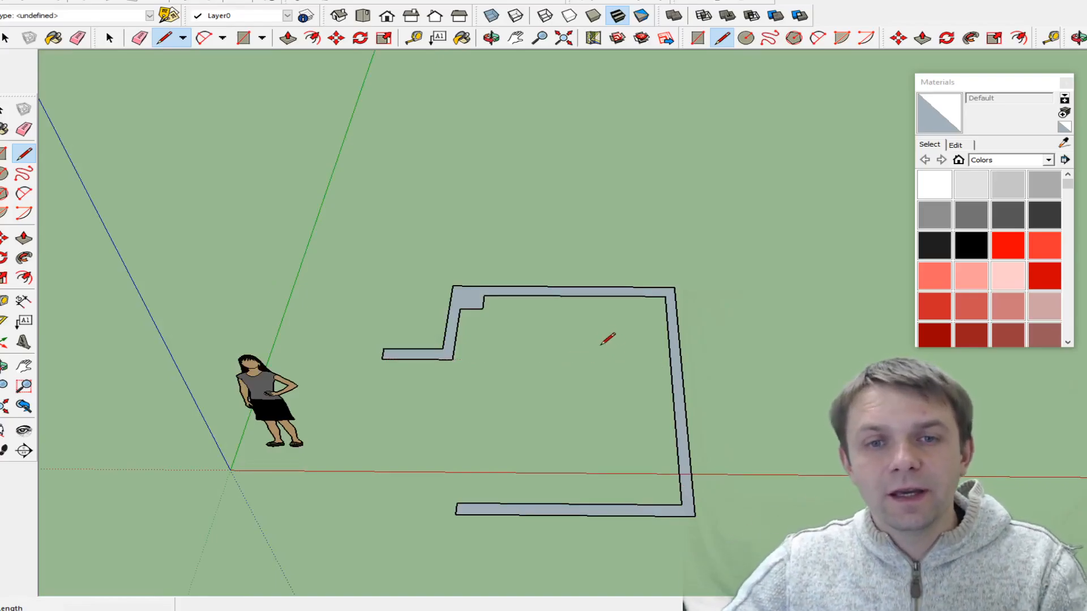
- Push/Pull the wall footprint up to a height of 8'
{"action": "key", "text": "o"}
{"action": "left_click_drag", "start_coordinate": [495, 396], "coordinate": [669, 518]}
{"action": "key", "text": "p"}
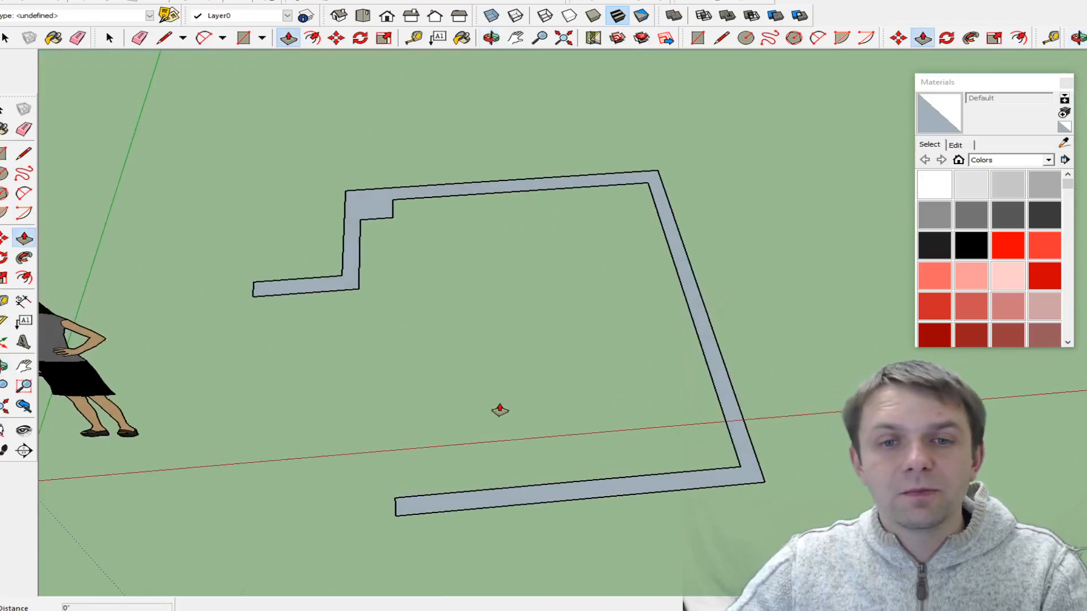
{"action": "left_click", "coordinate": [486, 190]}
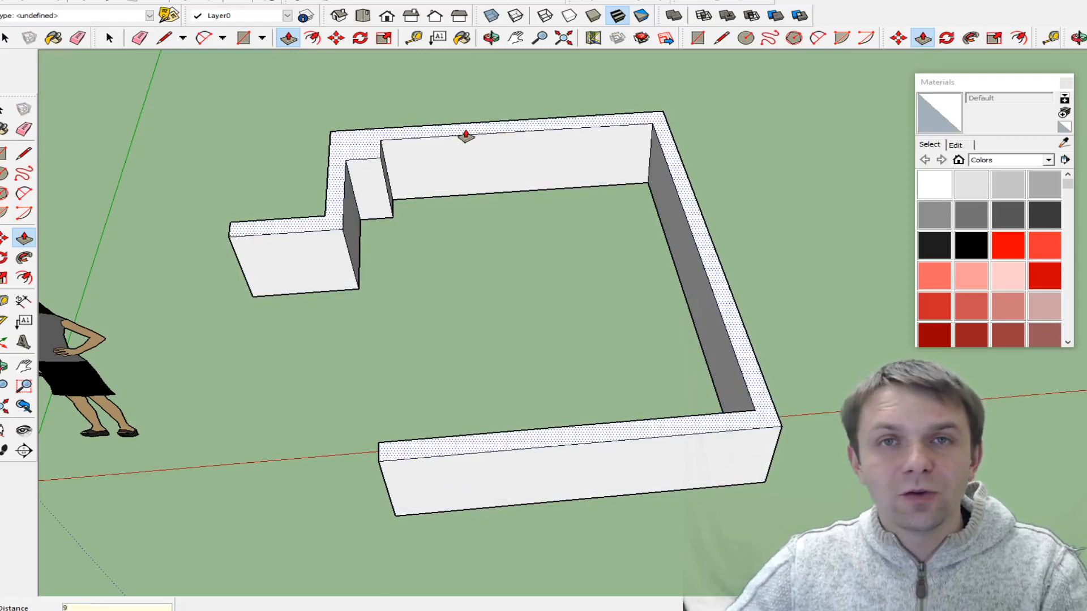
{"action": "key", "text": "Return"}
{"action": "scroll", "coordinate": [573, 325], "scroll_direction": "down", "scroll_amount": 4}
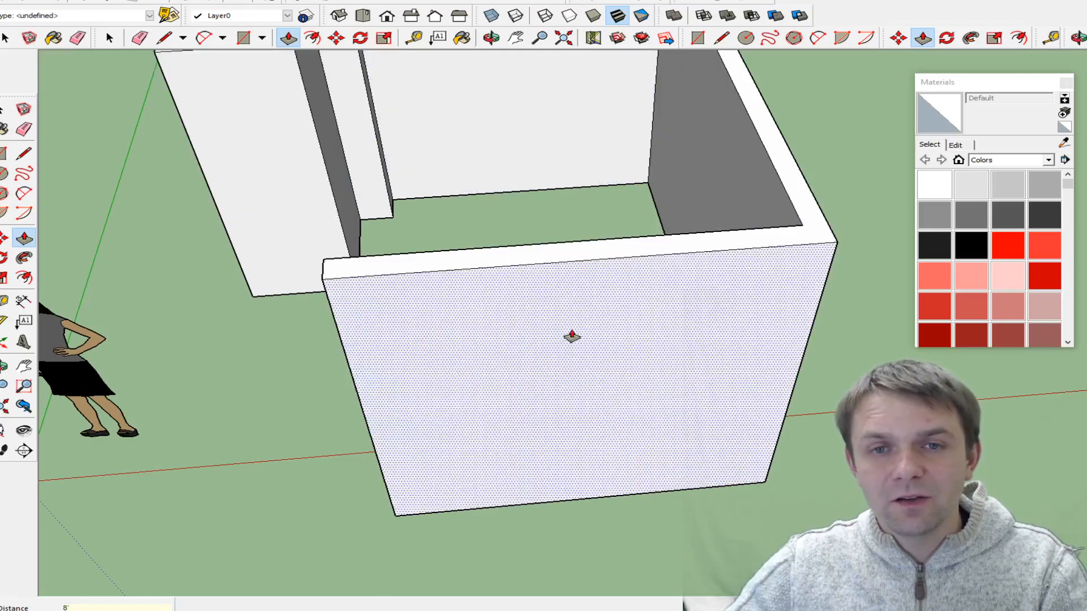
{"action": "left_click", "coordinate": [562, 401]}
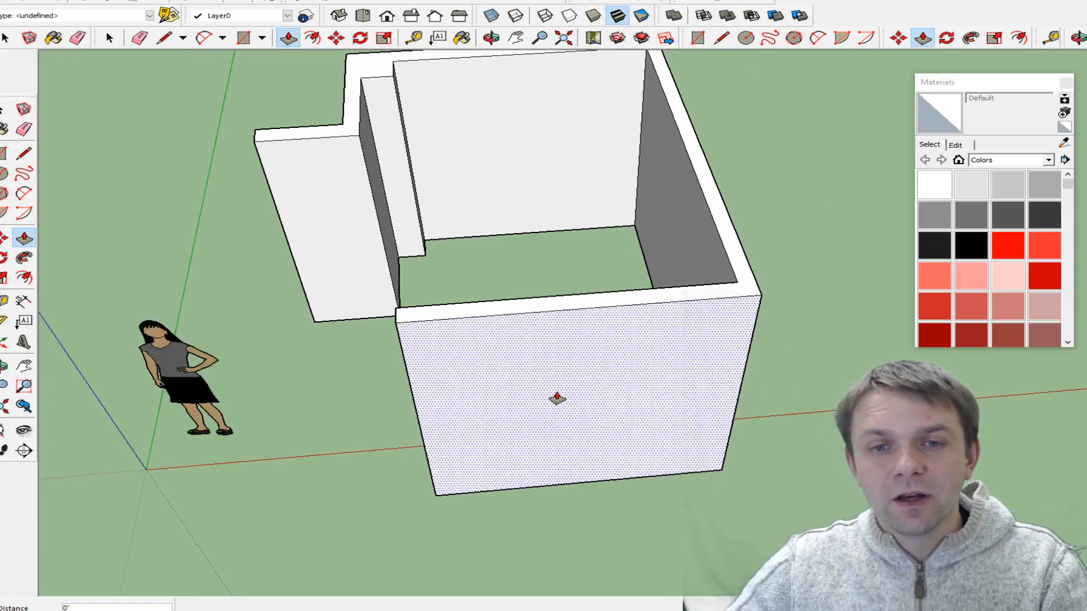
- Select the whole extruded wall structure and make it a group
{"action": "mouse_move", "coordinate": [553, 384]}
{"action": "middle_mouse_down"}
{"action": "mouse_move", "coordinate": [728, 262]}
{"action": "mouse_move", "coordinate": [545, 359]}
{"action": "mouse_move", "coordinate": [716, 377]}
{"action": "mouse_move", "coordinate": [550, 367]}
{"action": "middle_mouse_up"}
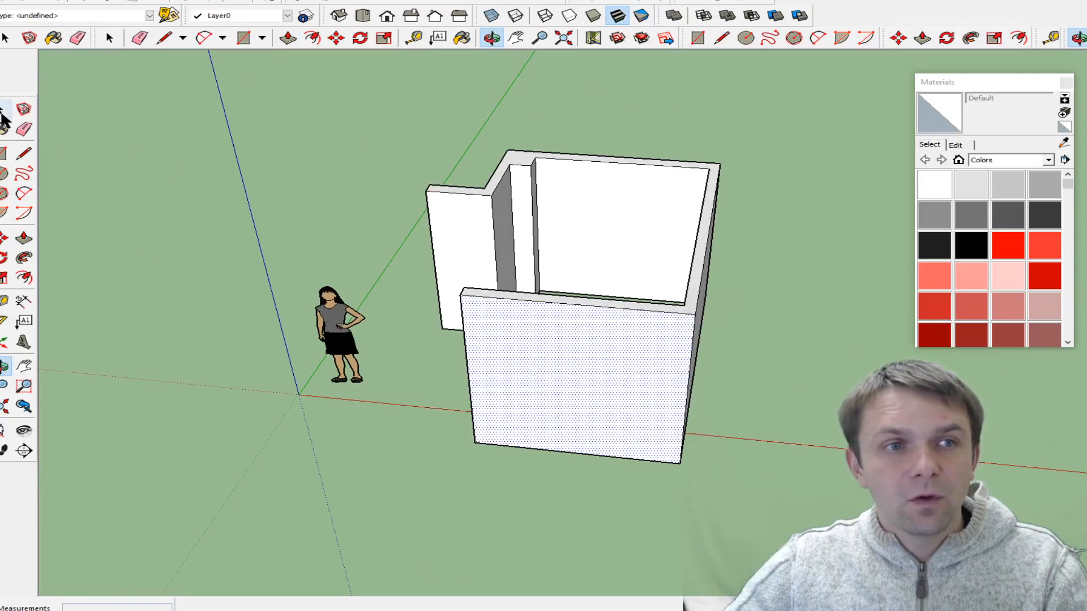
{"action": "left_click", "coordinate": [3, 108]}
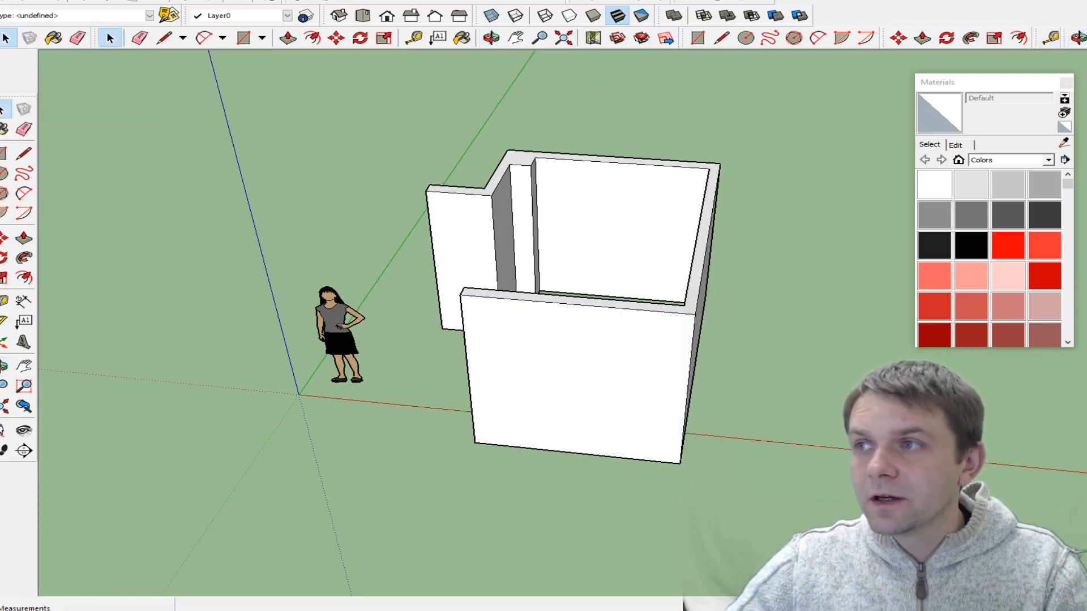
{"action": "triple_click", "coordinate": [630, 213]}
{"action": "right_click", "coordinate": [615, 194]}
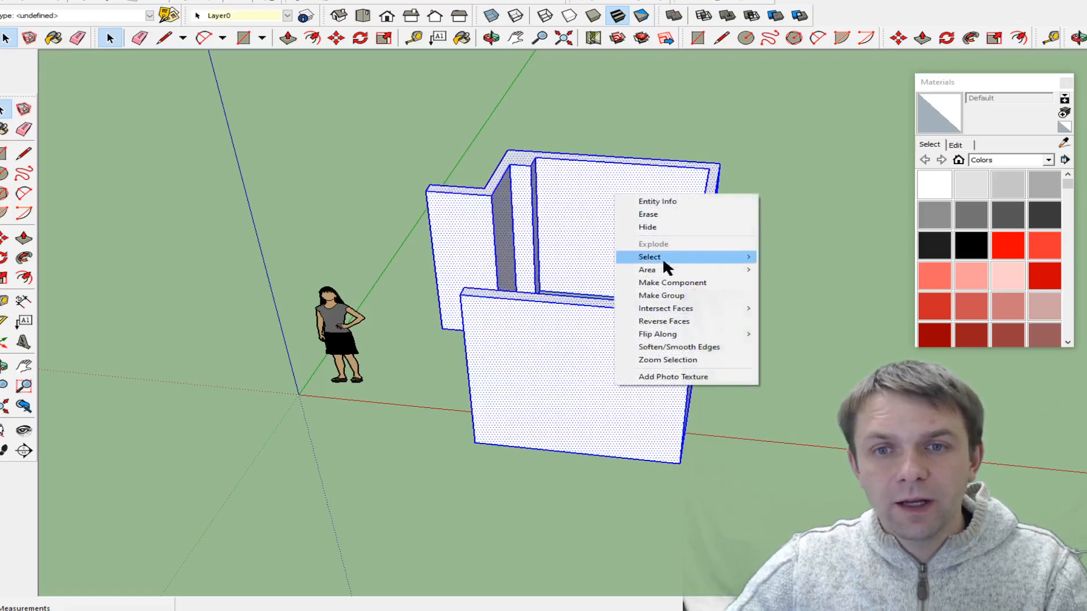
{"action": "left_click", "coordinate": [661, 296]}
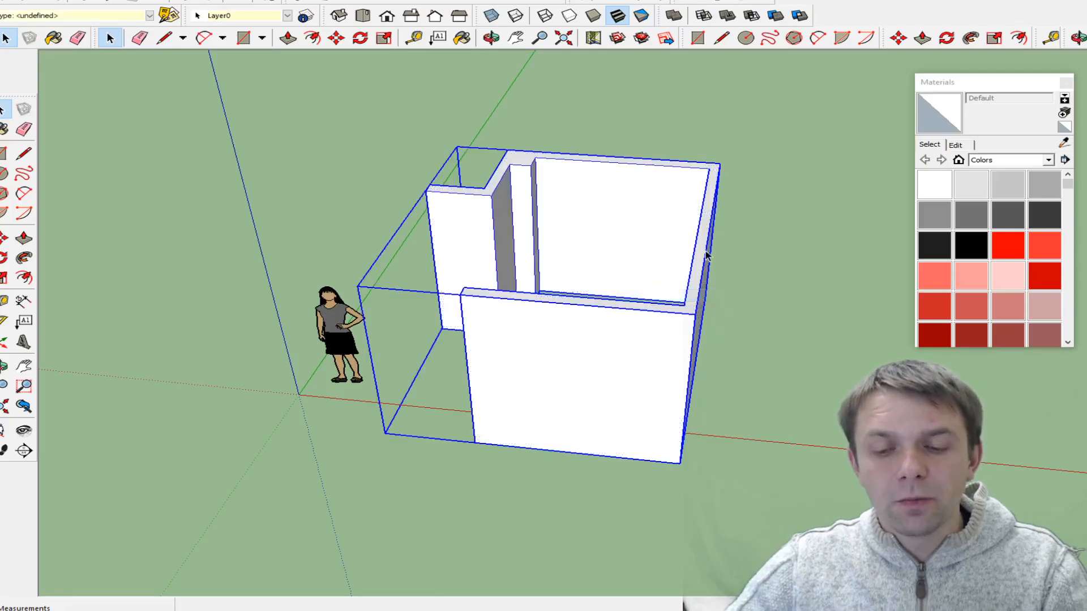
- Draw a rectangle on the floor inside the room, 30 inches along the green axis and 26 inches along the red axis
{"action": "middle_click_drag", "start_coordinate": [678, 260], "coordinate": [806, 274]}
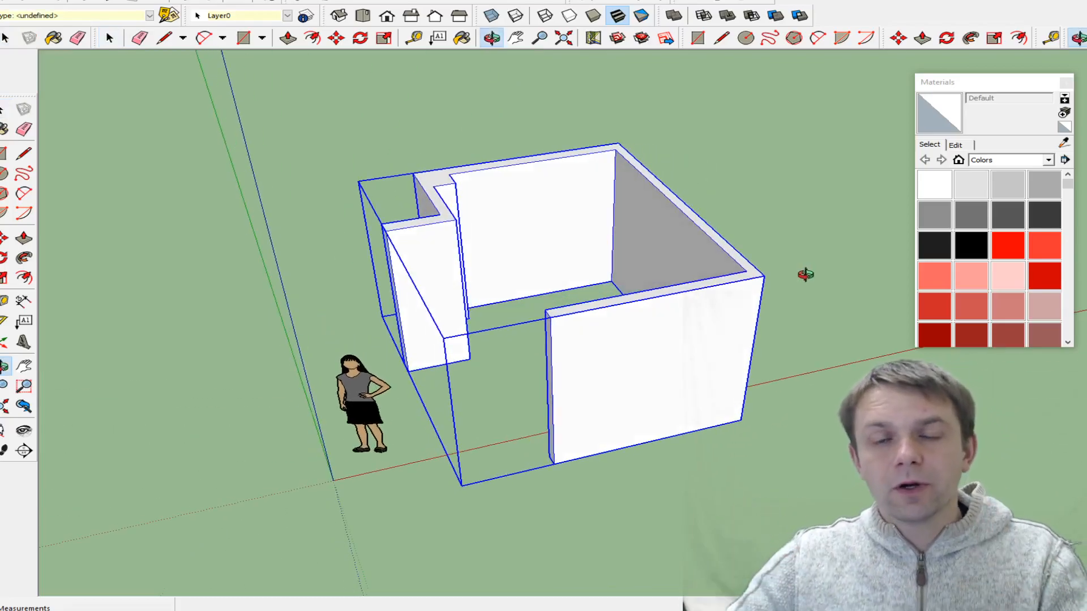
{"action": "middle_click_drag", "start_coordinate": [626, 201], "coordinate": [774, 293]}
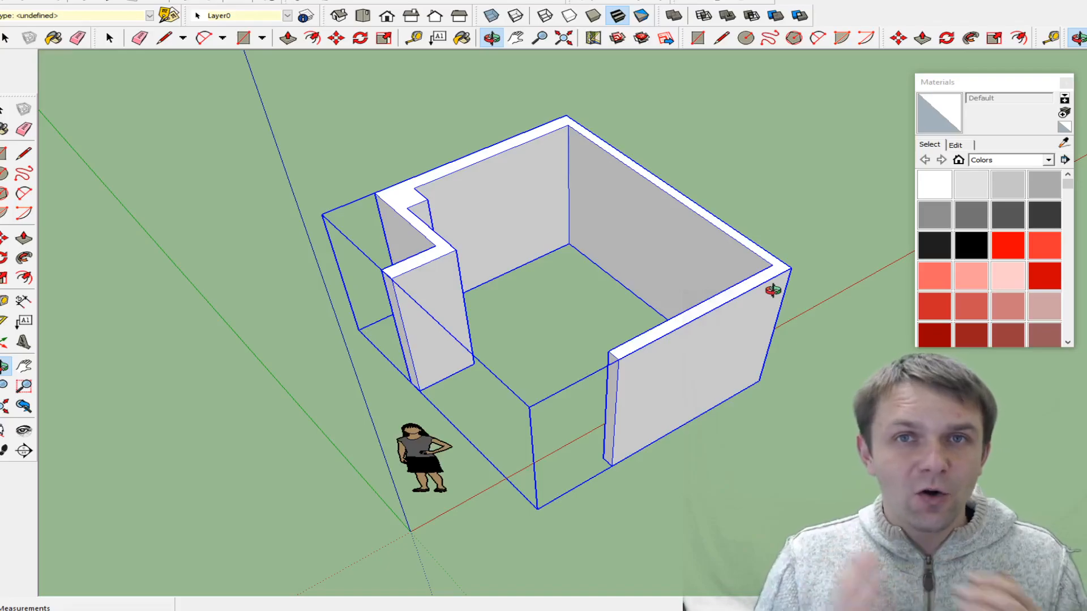
{"action": "left_click_drag", "start_coordinate": [558, 248], "coordinate": [533, 214]}
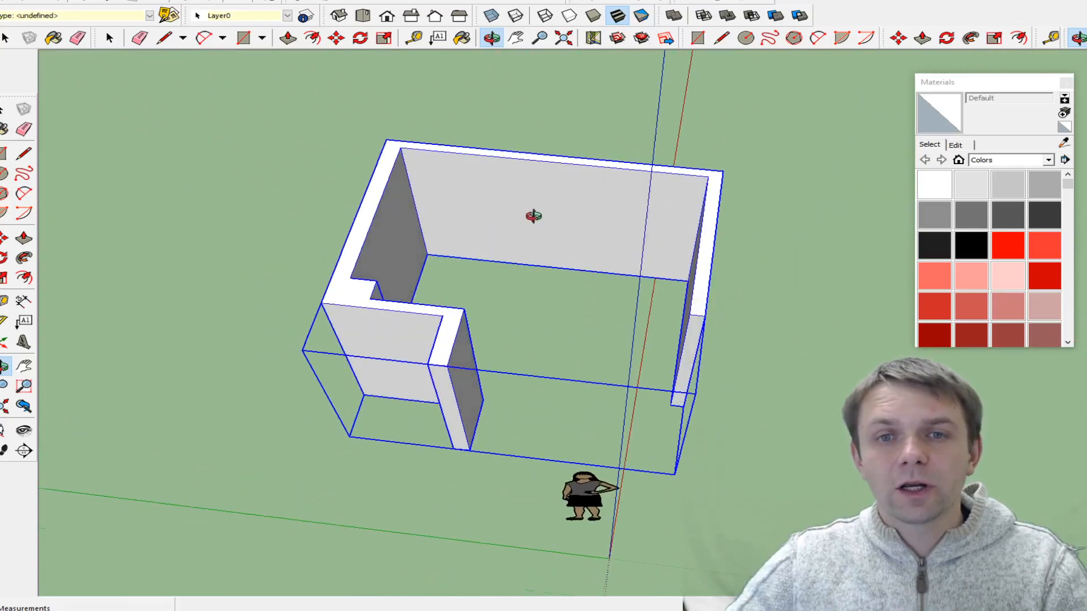
{"action": "scroll", "coordinate": [533, 215], "scroll_direction": "up", "scroll_amount": 3}
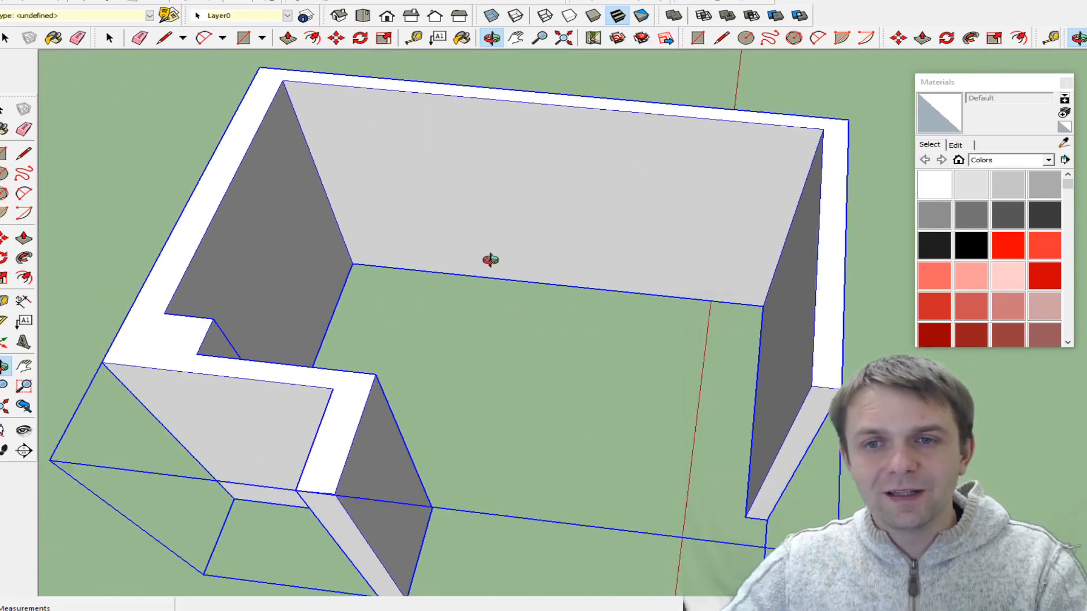
{"action": "left_click_drag", "start_coordinate": [551, 328], "coordinate": [620, 323]}
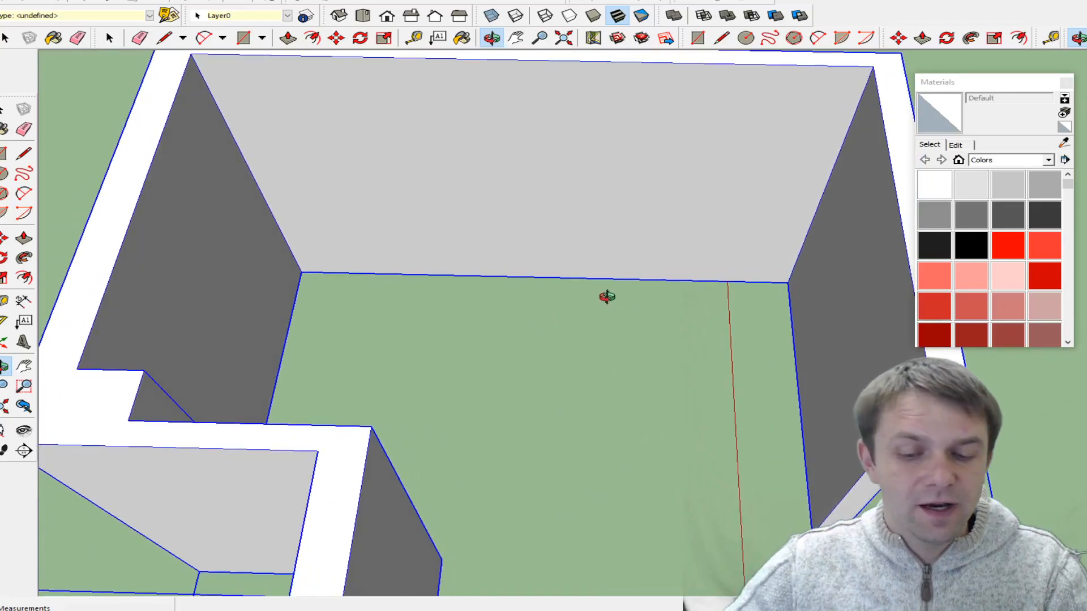
{"action": "key", "text": "l"}
{"action": "left_click", "coordinate": [472, 340]}
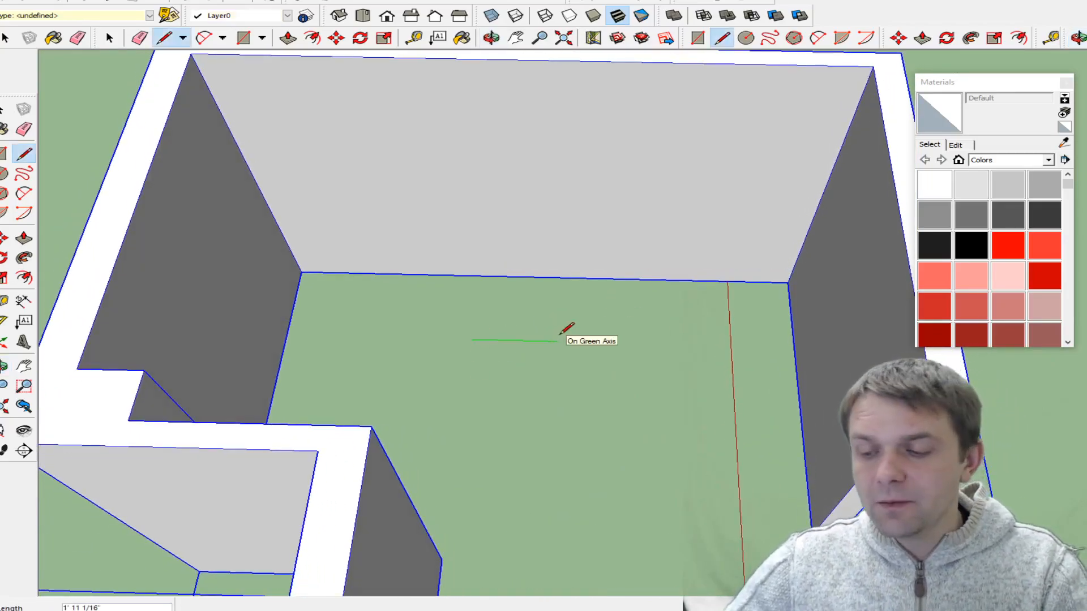
{"action": "type", "text": "30"}
{"action": "key", "text": "Return"}
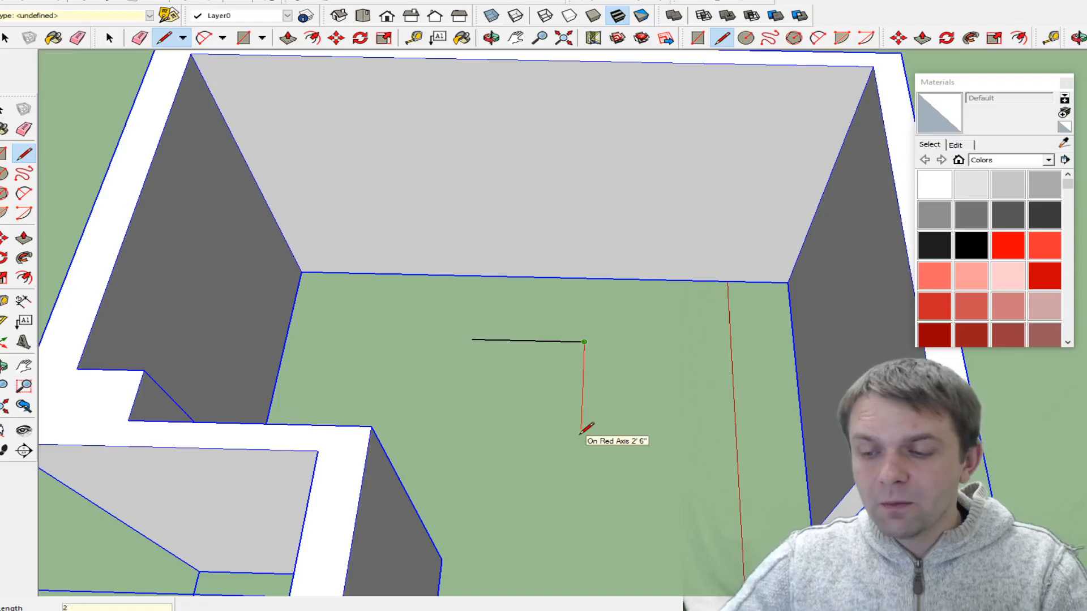
{"action": "key", "text": "Return"}
{"action": "key", "text": "r"}
{"action": "left_click", "coordinate": [582, 415]}
{"action": "left_click", "coordinate": [474, 340]}
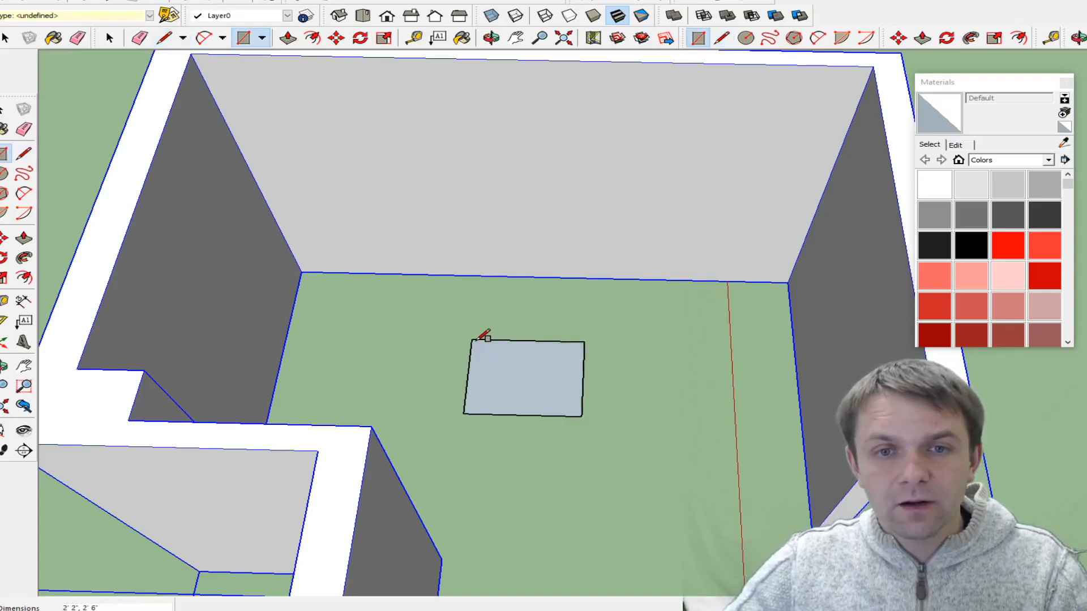
- Push/Pull the floor rectangle up to 3' and make the resulting box a group
{"action": "key", "text": "p"}
{"action": "left_click", "coordinate": [513, 395]}
{"action": "key", "text": "Return"}
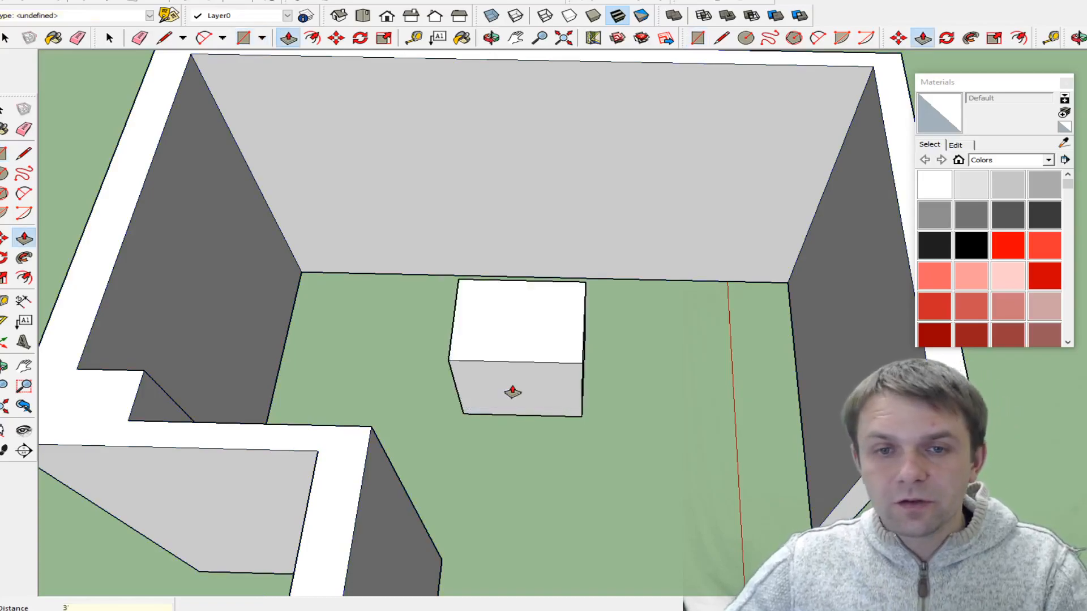
{"action": "key", "text": "space"}
{"action": "triple_click", "coordinate": [516, 372]}
{"action": "right_click", "coordinate": [516, 373]}
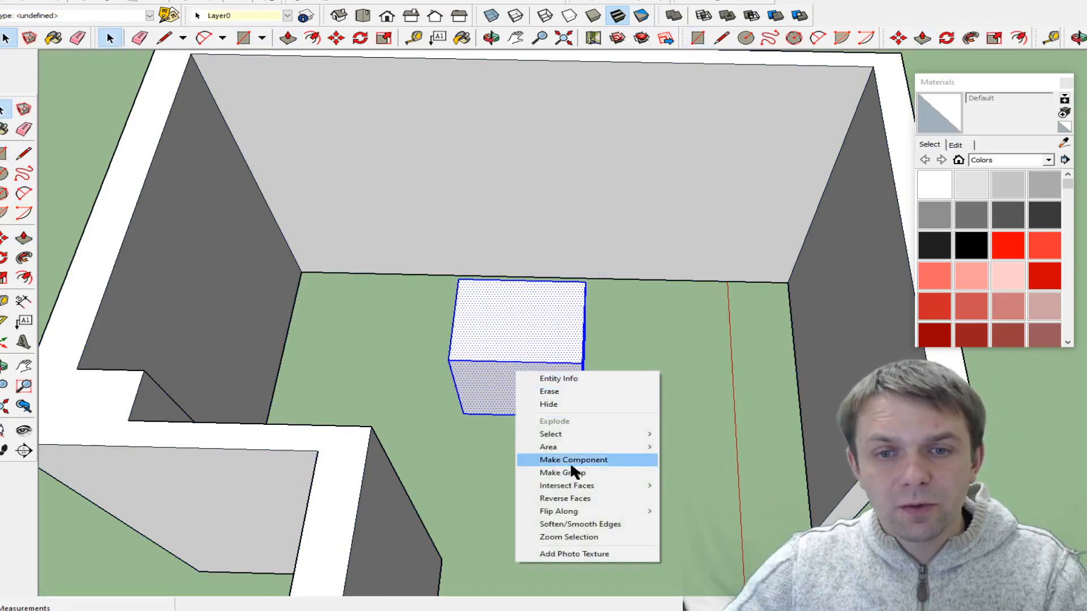
{"action": "left_click", "coordinate": [578, 474]}
- Move the box against the side wall, snapping its bottom back edge's midpoint to the midpoint of the wall's inner base edge
{"action": "middle_click_drag", "start_coordinate": [621, 497], "coordinate": [507, 485]}
{"action": "key", "text": "m"}
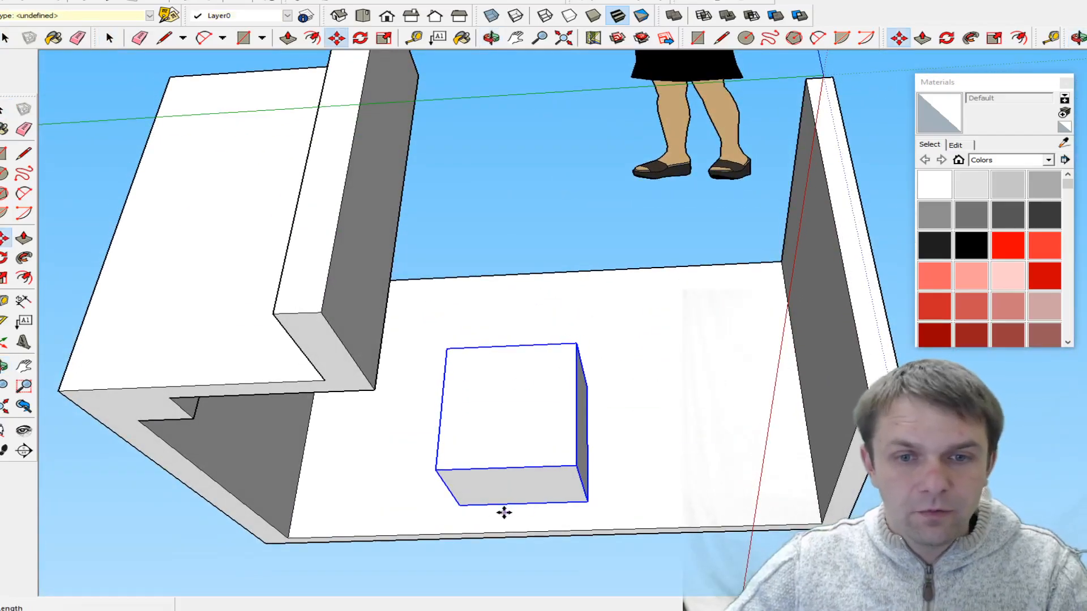
{"action": "left_click", "coordinate": [521, 502]}
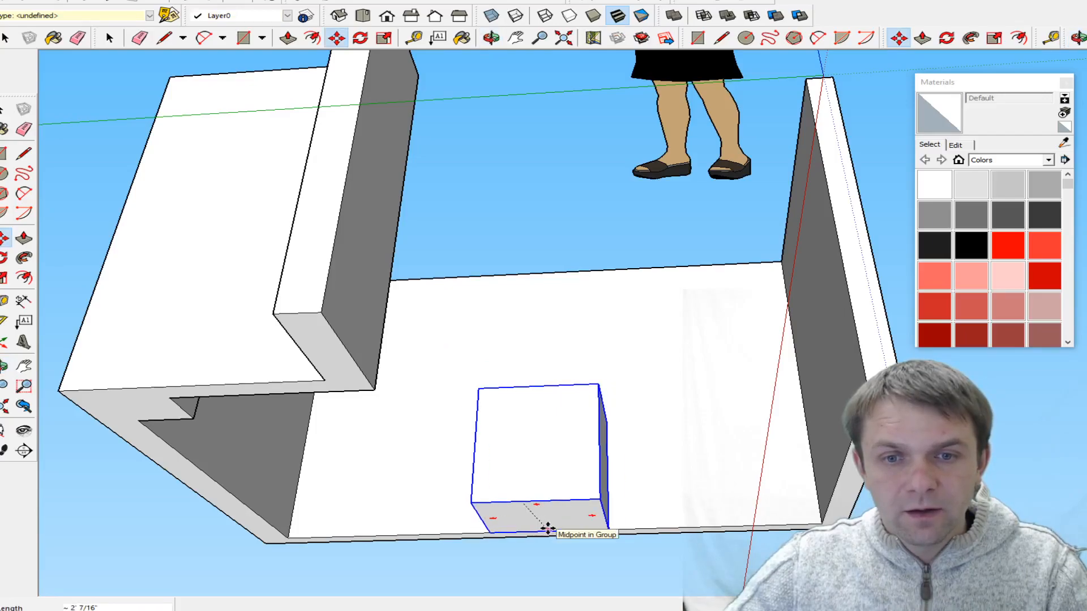
{"action": "scroll", "coordinate": [544, 523], "scroll_direction": "up", "scroll_amount": 5}
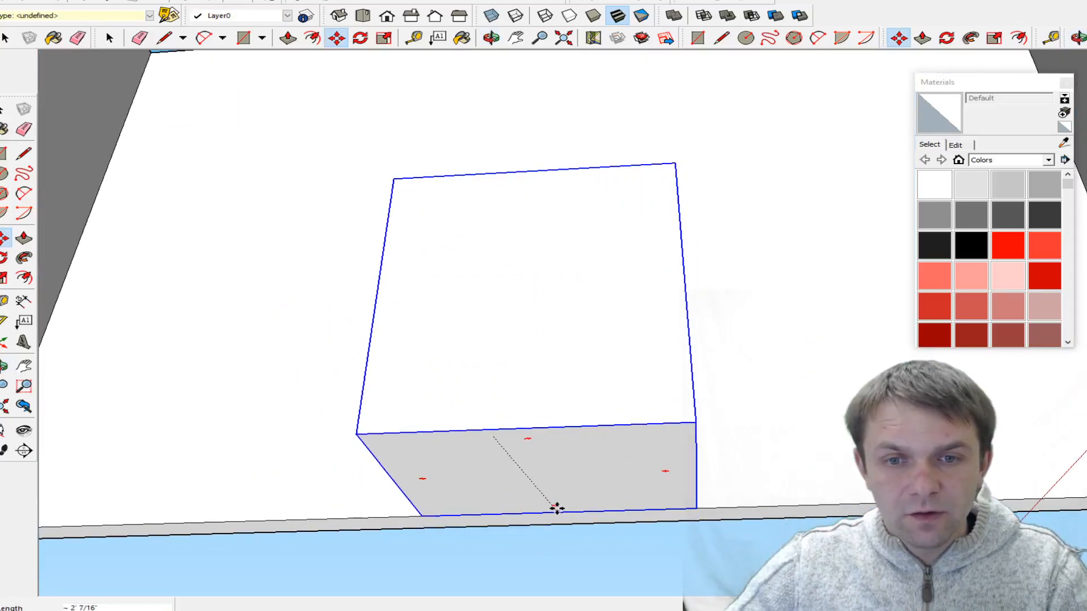
{"action": "scroll", "coordinate": [495, 404], "scroll_direction": "down", "scroll_amount": 5}
- Dimension the gaps along the side wall from both bottom back corners of the box to the room's inner corners
{"action": "middle_click_drag", "start_coordinate": [579, 424], "coordinate": [564, 374]}
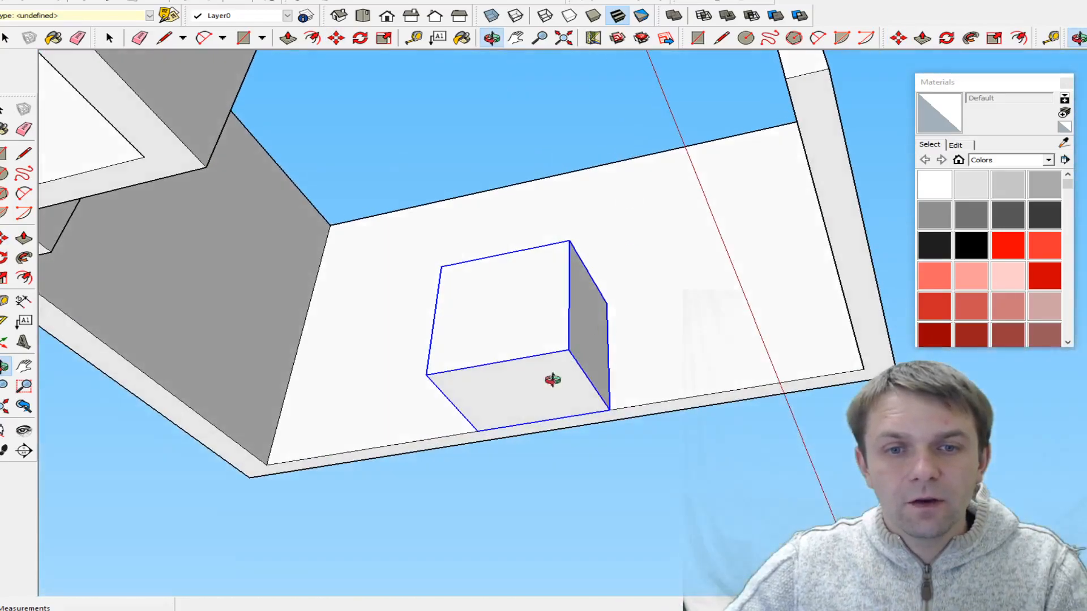
{"action": "left_click", "coordinate": [23, 302]}
{"action": "left_click", "coordinate": [266, 465]}
{"action": "left_click", "coordinate": [478, 431]}
{"action": "left_click", "coordinate": [458, 424]}
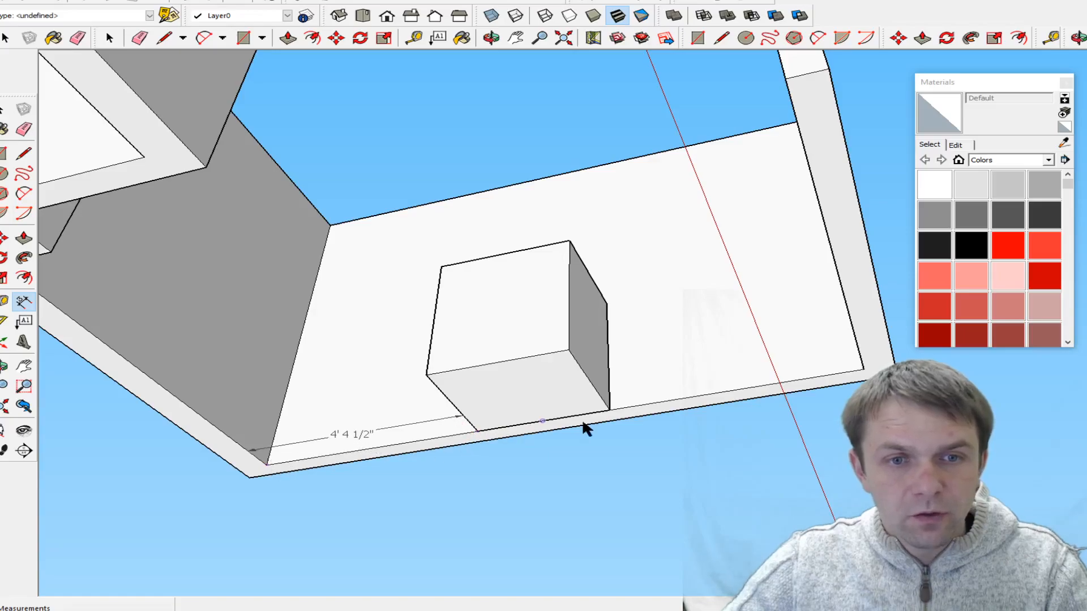
{"action": "left_click", "coordinate": [609, 410]}
{"action": "left_click", "coordinate": [861, 370]}
- Examine the dimensioned box's placement along the side wall and the free space toward the back wall and its stepped corner
{"action": "middle_click_drag", "start_coordinate": [555, 224], "coordinate": [592, 441]}
{"action": "scroll", "coordinate": [592, 441], "scroll_direction": "down", "scroll_amount": 3}
{"action": "middle_click_drag", "start_coordinate": [591, 385], "coordinate": [592, 434]}
{"action": "middle_click_drag", "start_coordinate": [694, 351], "coordinate": [715, 416]}
{"action": "scroll", "coordinate": [657, 396], "scroll_direction": "up", "scroll_amount": 3}
{"action": "middle_click_drag", "start_coordinate": [612, 421], "coordinate": [373, 271]}
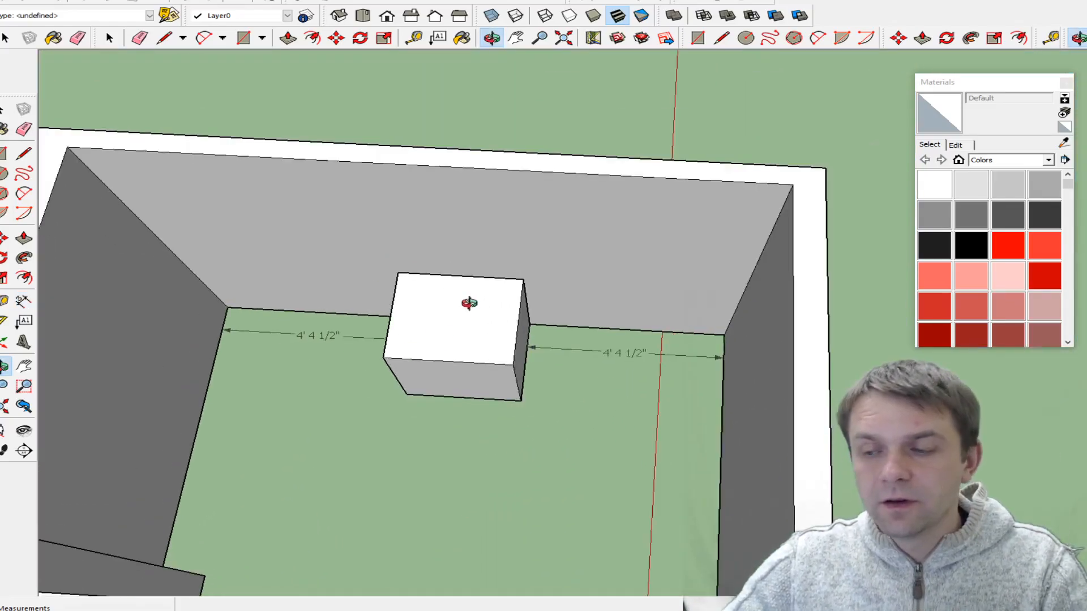
{"action": "mouse_move", "coordinate": [430, 461]}
{"action": "middle_mouse_down"}
{"action": "mouse_move", "coordinate": [727, 338]}
{"action": "mouse_move", "coordinate": [611, 412]}
{"action": "mouse_move", "coordinate": [623, 371]}
{"action": "mouse_move", "coordinate": [524, 388]}
{"action": "mouse_move", "coordinate": [525, 365]}
{"action": "mouse_move", "coordinate": [655, 359]}
{"action": "mouse_move", "coordinate": [543, 427]}
{"action": "mouse_move", "coordinate": [340, 368]}
{"action": "mouse_move", "coordinate": [589, 331]}
{"action": "mouse_move", "coordinate": [475, 253]}
{"action": "middle_mouse_up"}
{"action": "scroll", "coordinate": [475, 255], "scroll_direction": "up", "scroll_amount": 4}
{"action": "mouse_move", "coordinate": [388, 291]}
{"action": "middle_mouse_down"}
{"action": "mouse_move", "coordinate": [502, 323]}
{"action": "mouse_move", "coordinate": [433, 258]}
{"action": "middle_mouse_up"}
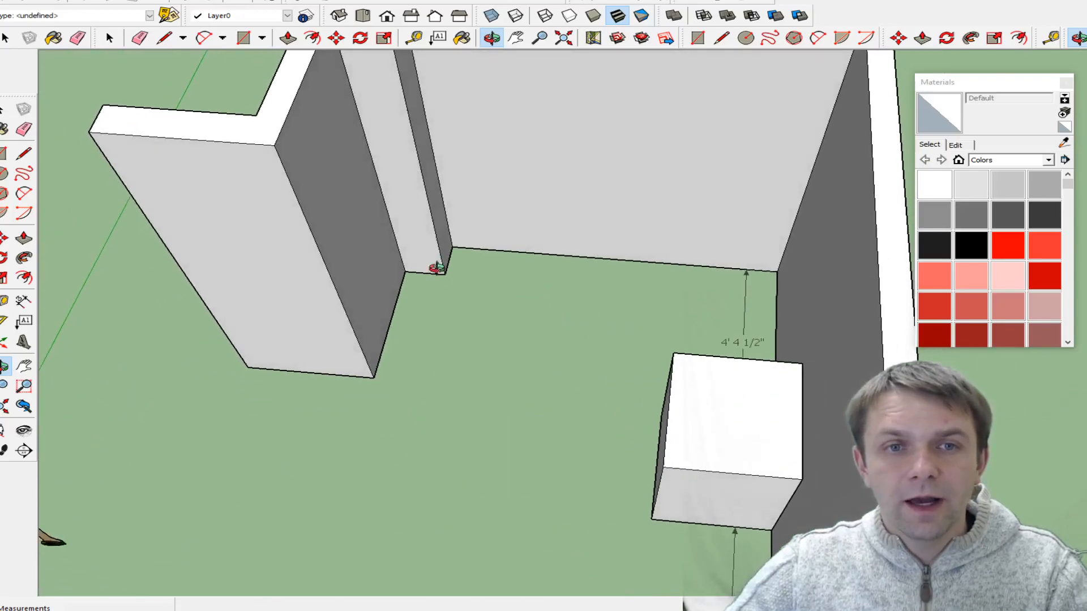
{"action": "scroll", "coordinate": [433, 259], "scroll_direction": "down", "scroll_amount": 4}
{"action": "scroll", "coordinate": [460, 284], "scroll_direction": "up", "scroll_amount": 4}
- Draw a 25 by 25 inch square on the floor in the corner between the side and back walls
{"action": "key", "text": "l"}
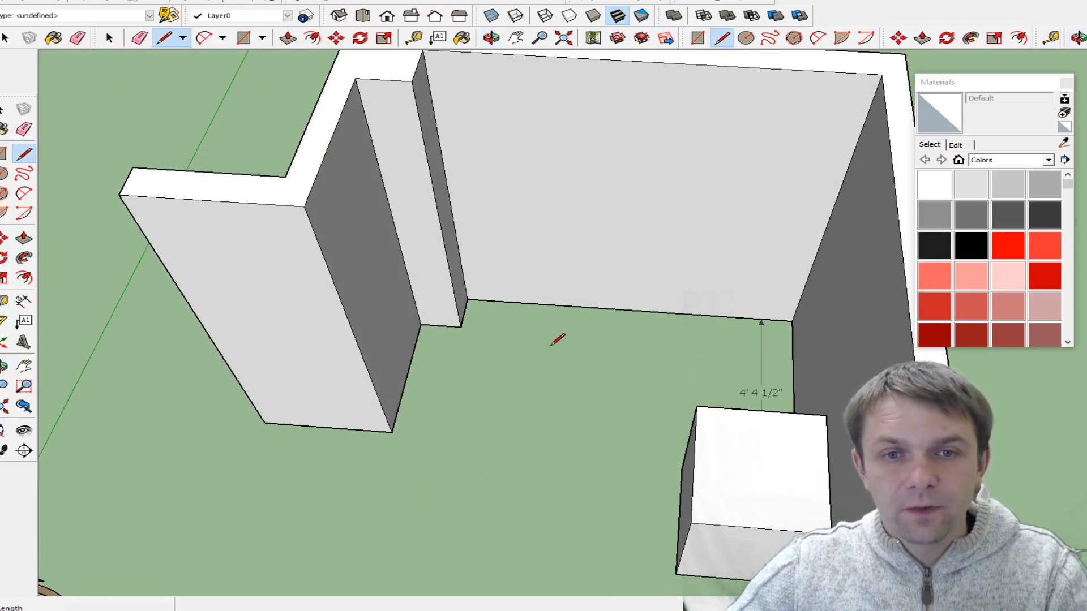
{"action": "left_click", "coordinate": [792, 321]}
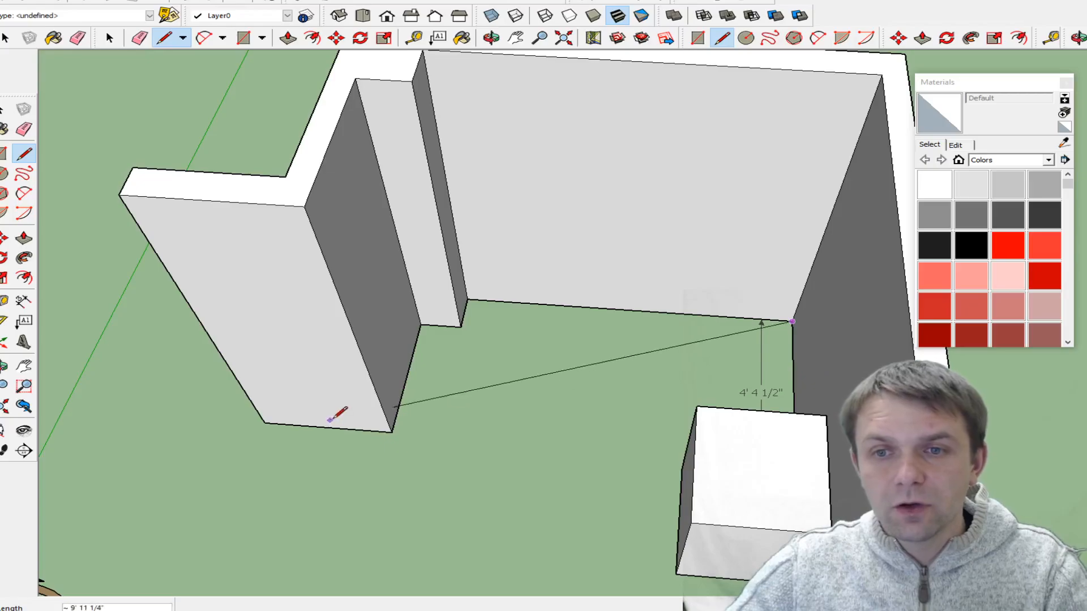
{"action": "type", "text": "5"}
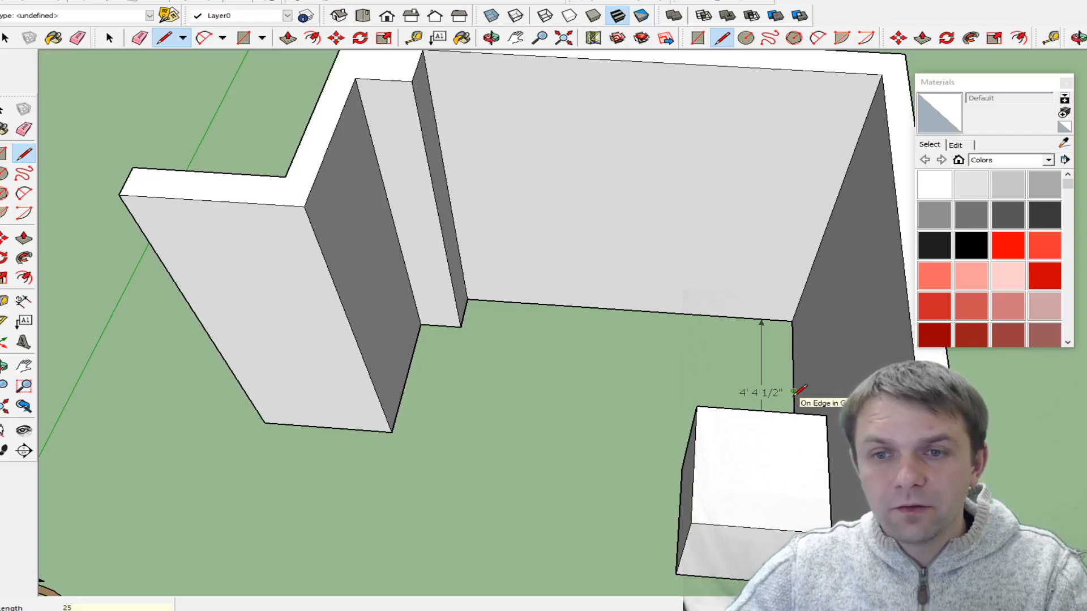
{"action": "left_click", "coordinate": [793, 391]}
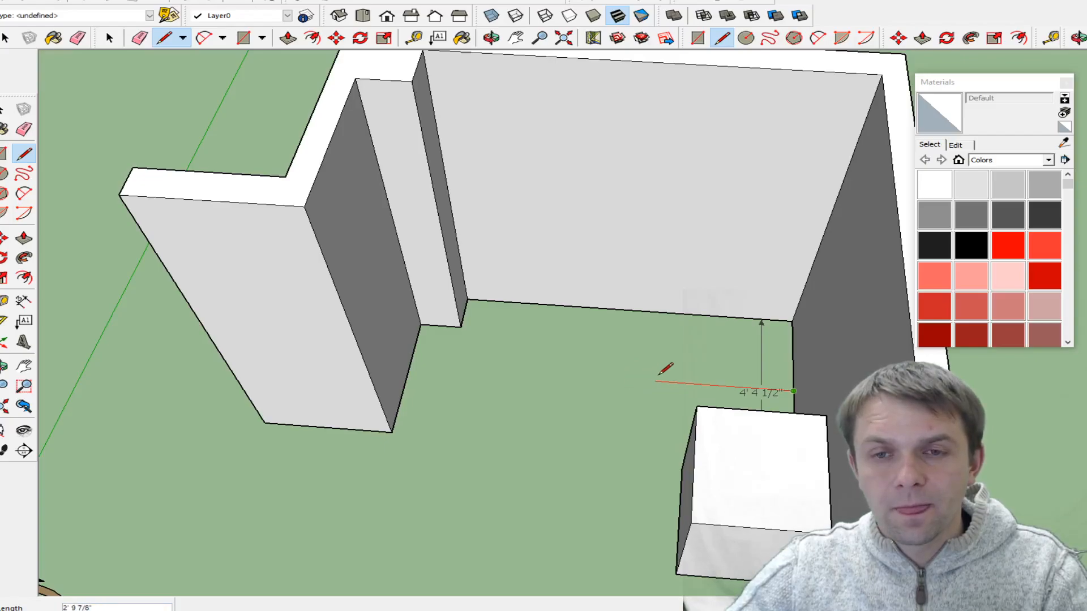
{"action": "type", "text": "25"}
{"action": "key", "text": "Return"}
{"action": "key", "text": "r"}
{"action": "left_click", "coordinate": [691, 383]}
{"action": "type", "text": "25,25"}
{"action": "key", "text": "Return"}
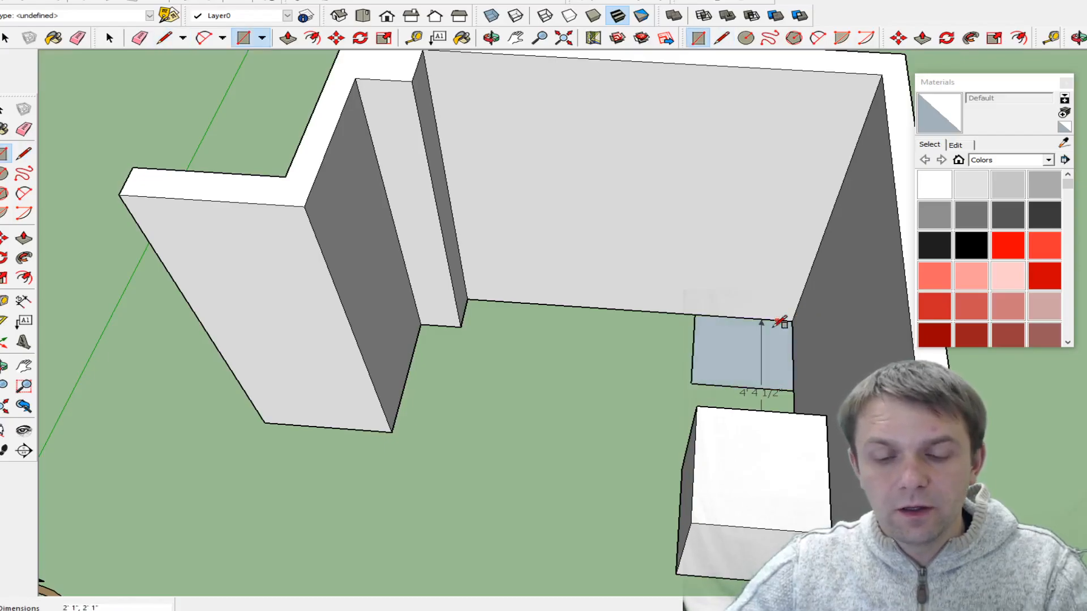
- Push/Pull the corner square up to 2' 10 1/2" and make the resulting box a group
{"action": "key", "text": "p"}
{"action": "left_click", "coordinate": [704, 379]}
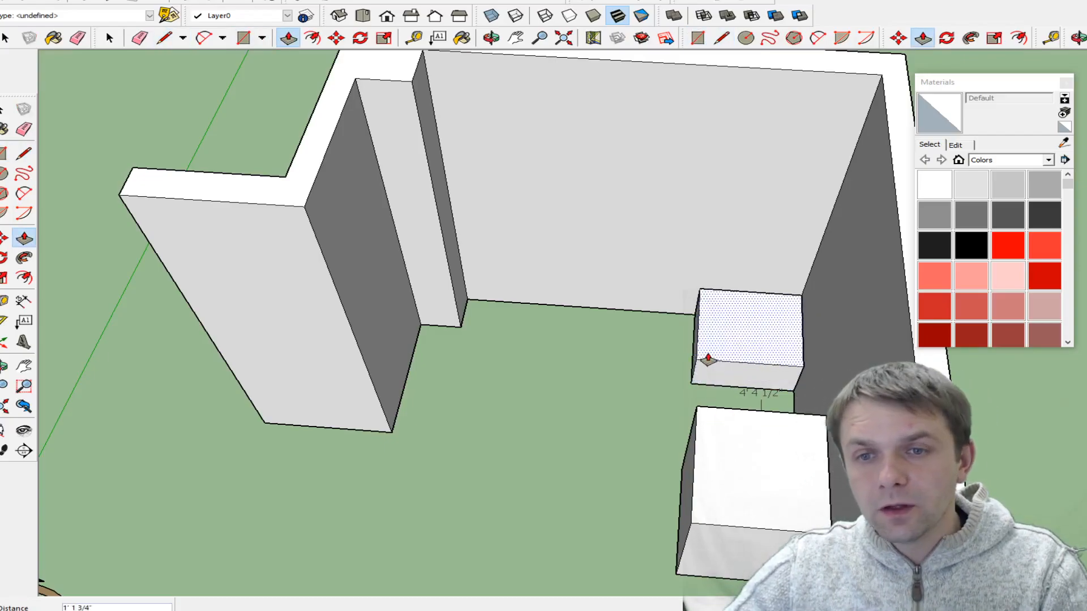
{"action": "type", "text": "324"}
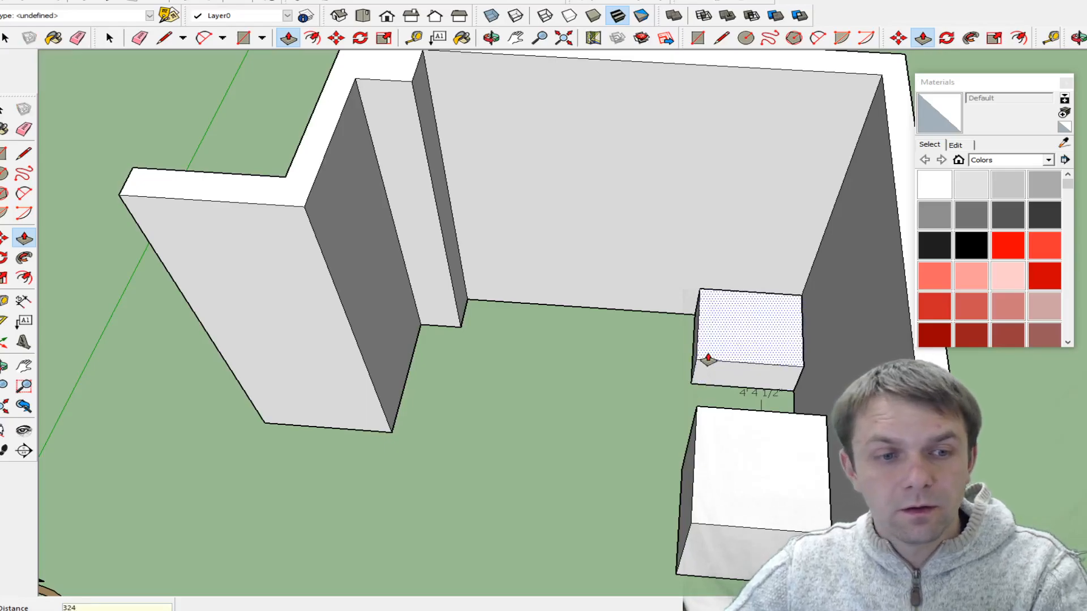
{"action": "double_click", "coordinate": [707, 357]}
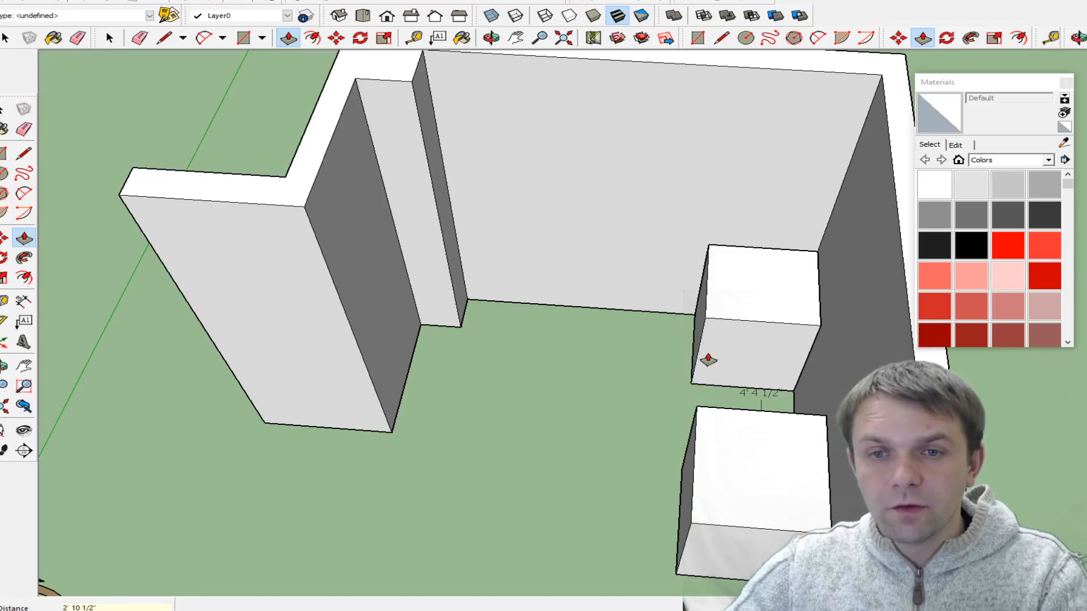
{"action": "key", "text": "space"}
{"action": "triple_click", "coordinate": [727, 346]}
{"action": "right_click", "coordinate": [730, 340]}
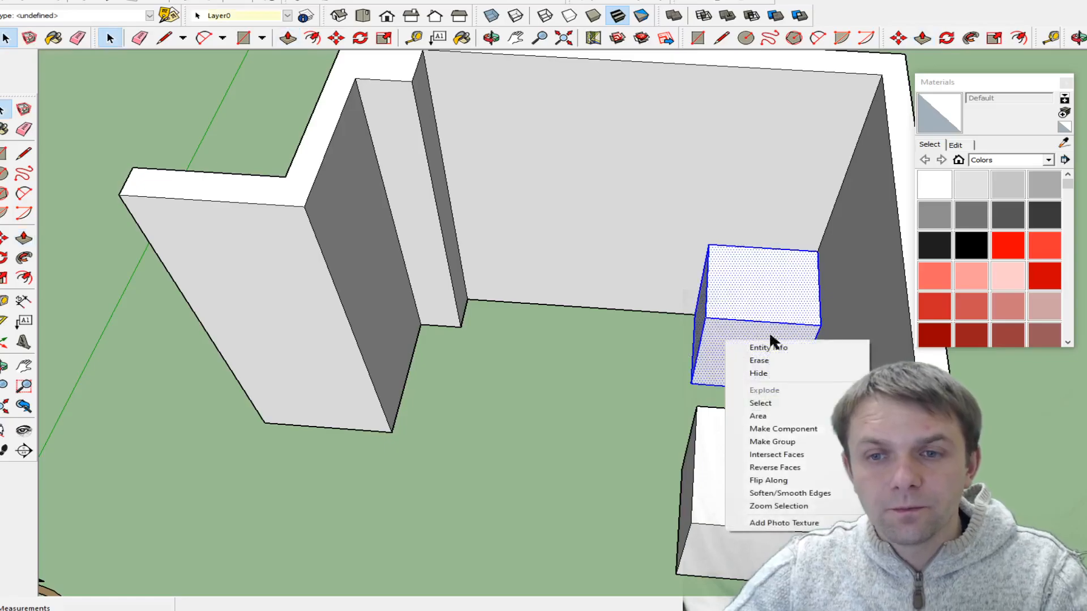
{"action": "left_click", "coordinate": [789, 444]}
- Examine the room from several sides, checking both boxes and the remaining space along the walls
{"action": "scroll", "coordinate": [454, 464], "scroll_direction": "down", "scroll_amount": 2}
{"action": "middle_click_drag", "start_coordinate": [698, 492], "coordinate": [855, 441]}
{"action": "scroll", "coordinate": [514, 369], "scroll_direction": "down", "scroll_amount": 2}
{"action": "middle_click_drag", "start_coordinate": [719, 405], "coordinate": [565, 439]}
{"action": "scroll", "coordinate": [723, 413], "scroll_direction": "down", "scroll_amount": 2}
{"action": "mouse_move", "coordinate": [723, 413]}
{"action": "middle_mouse_down"}
{"action": "mouse_move", "coordinate": [602, 406]}
{"action": "mouse_move", "coordinate": [372, 429]}
{"action": "mouse_move", "coordinate": [708, 423]}
{"action": "middle_mouse_up"}
{"action": "scroll", "coordinate": [374, 429], "scroll_direction": "down", "scroll_amount": 2}
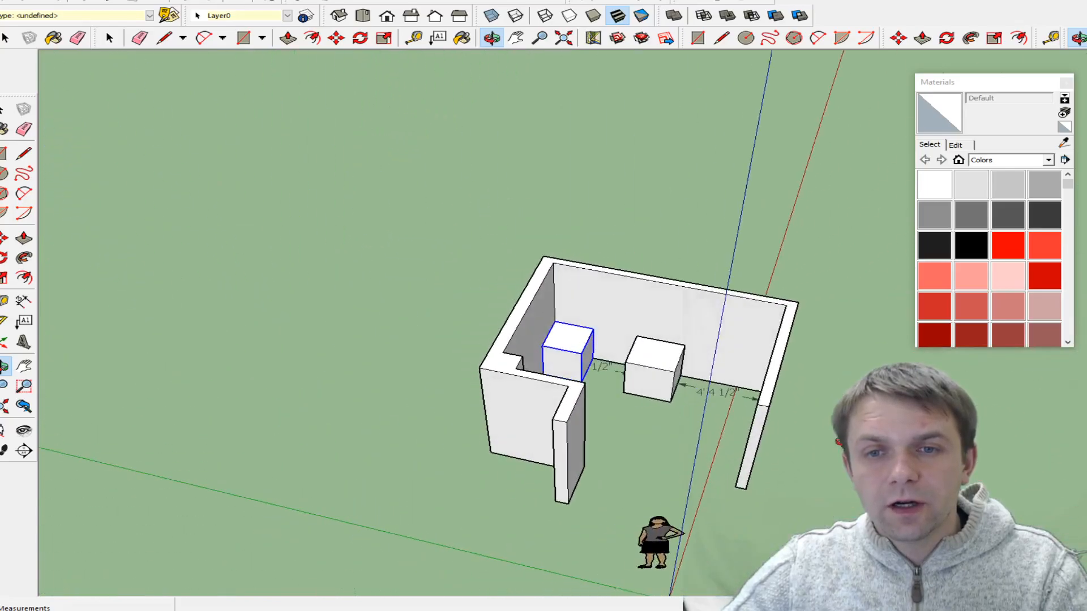
{"action": "scroll", "coordinate": [792, 422], "scroll_direction": "up", "scroll_amount": 2}
{"action": "scroll", "coordinate": [793, 422], "scroll_direction": "up", "scroll_amount": 2}
{"action": "scroll", "coordinate": [501, 437], "scroll_direction": "down", "scroll_amount": 2}
{"action": "middle_click_drag", "start_coordinate": [501, 437], "coordinate": [912, 486]}
{"action": "scroll", "coordinate": [316, 328], "scroll_direction": "down", "scroll_amount": 2}
{"action": "middle_click_drag", "start_coordinate": [316, 328], "coordinate": [417, 367]}
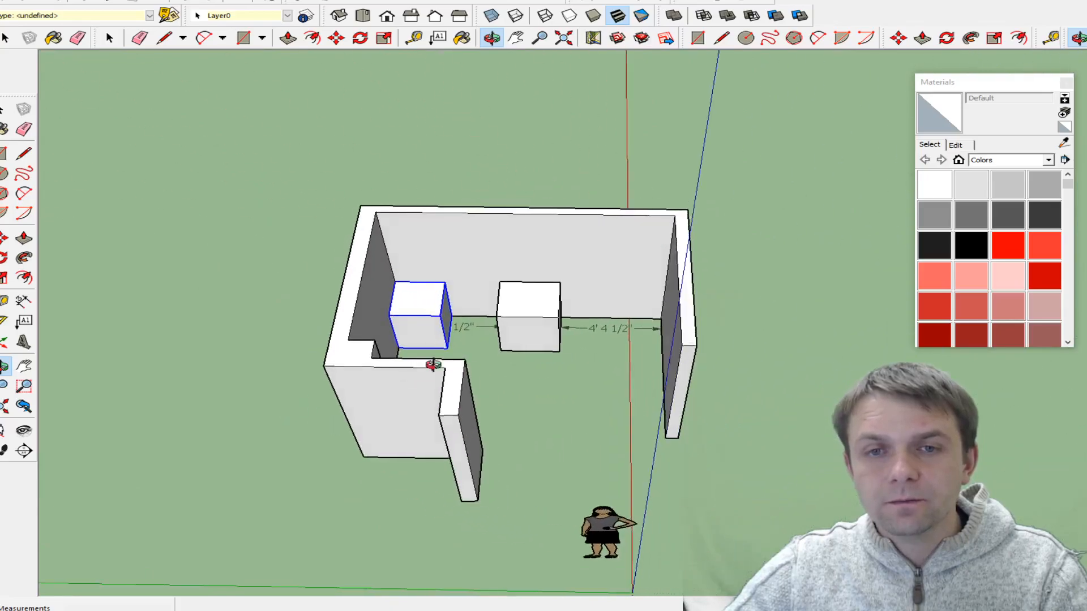
{"action": "scroll", "coordinate": [617, 340], "scroll_direction": "up", "scroll_amount": 2}
{"action": "scroll", "coordinate": [616, 340], "scroll_direction": "up", "scroll_amount": 2}
{"action": "middle_click_drag", "start_coordinate": [613, 340], "coordinate": [473, 189]}
{"action": "scroll", "coordinate": [528, 252], "scroll_direction": "up", "scroll_amount": 4}
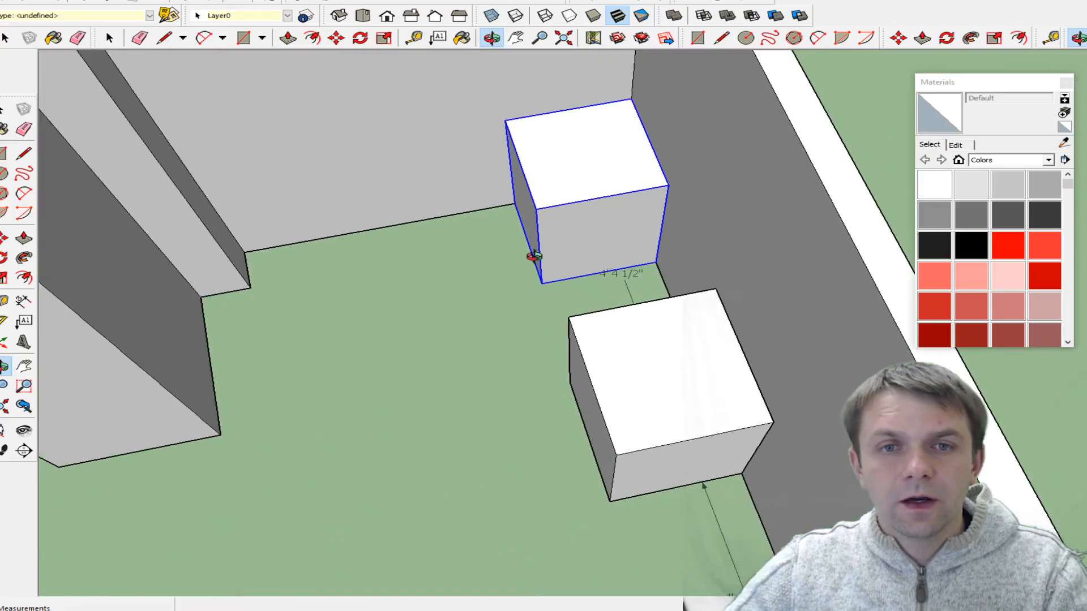
- Draw a rectangle on the floor along the back wall, starting at the corner box and flush with its front
{"action": "middle_click_drag", "start_coordinate": [540, 204], "coordinate": [645, 214]}
{"action": "key", "text": "l"}
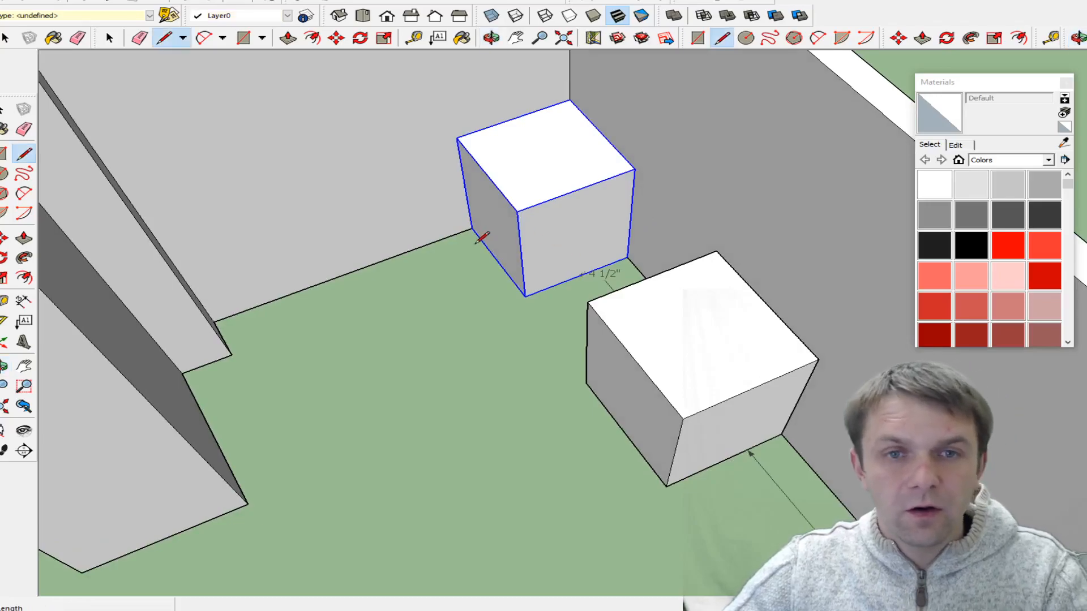
{"action": "left_click", "coordinate": [472, 228]}
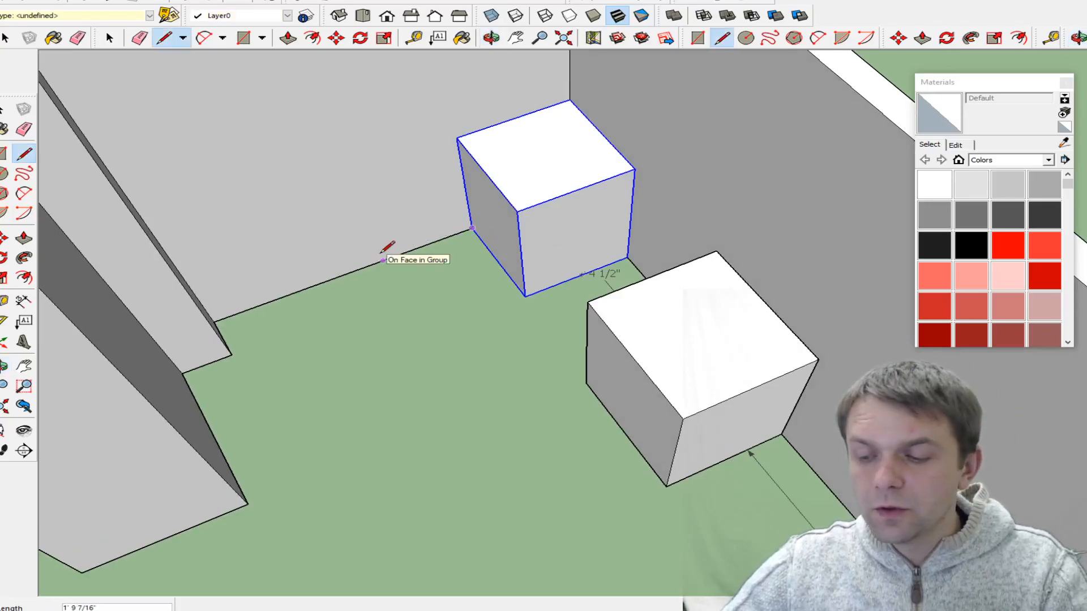
{"action": "left_click", "coordinate": [346, 274]}
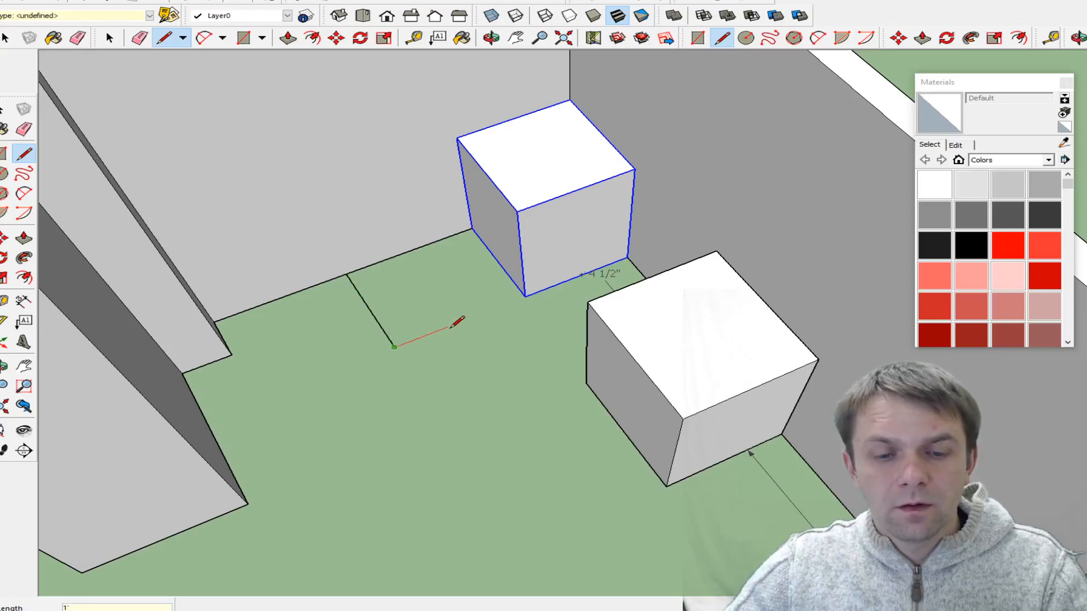
{"action": "key", "text": "r"}
{"action": "left_click", "coordinate": [394, 346]}
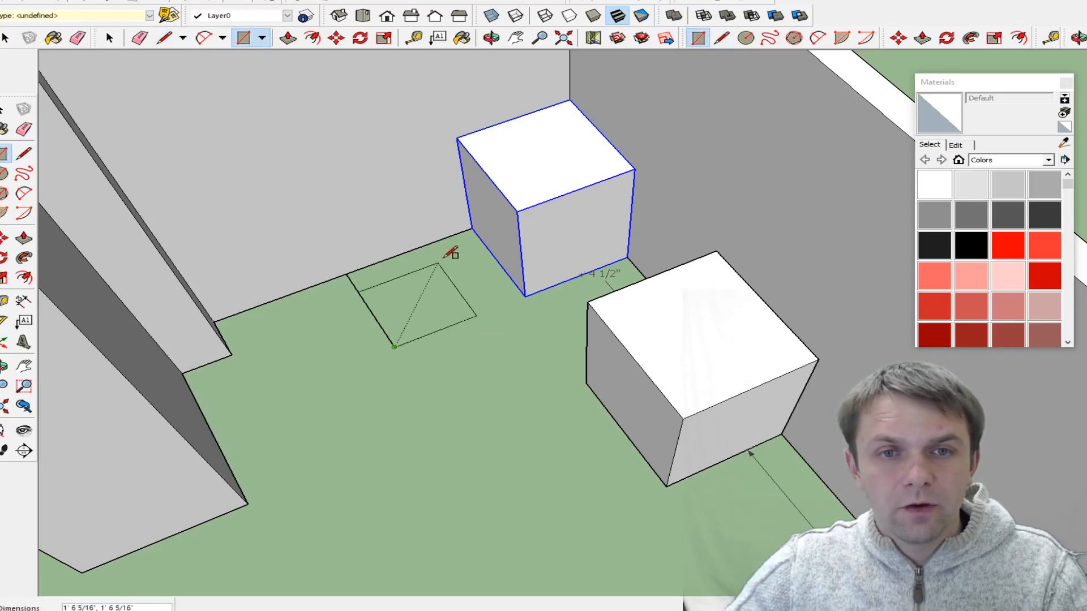
{"action": "left_click", "coordinate": [469, 232]}
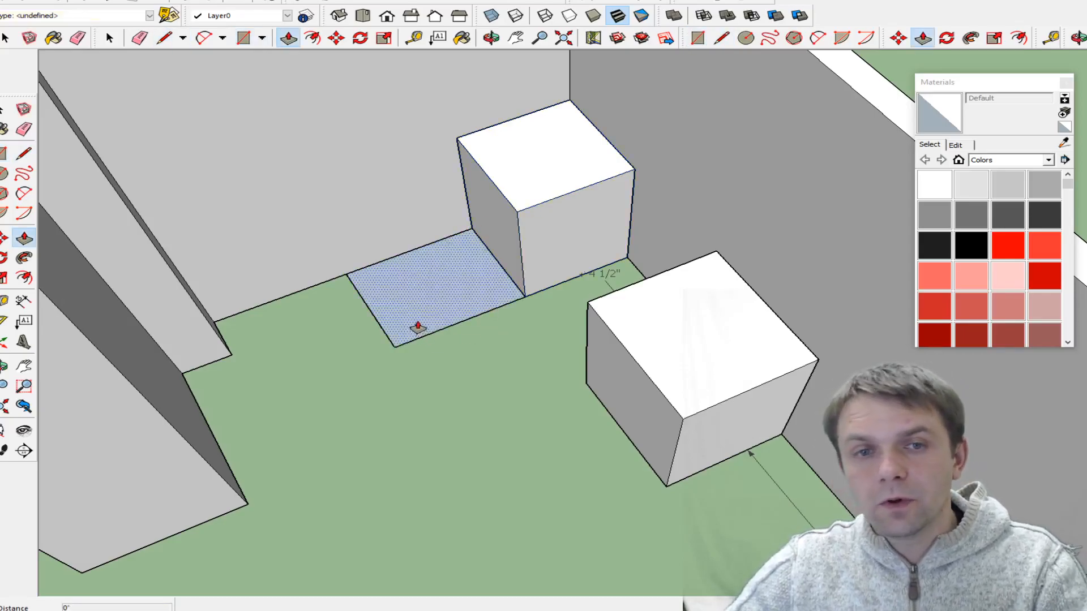
- Push/Pull the rectangle beside the corner box up to 7' 10" and make the tall box a group
{"action": "key", "text": "p"}
{"action": "key", "text": "Return"}
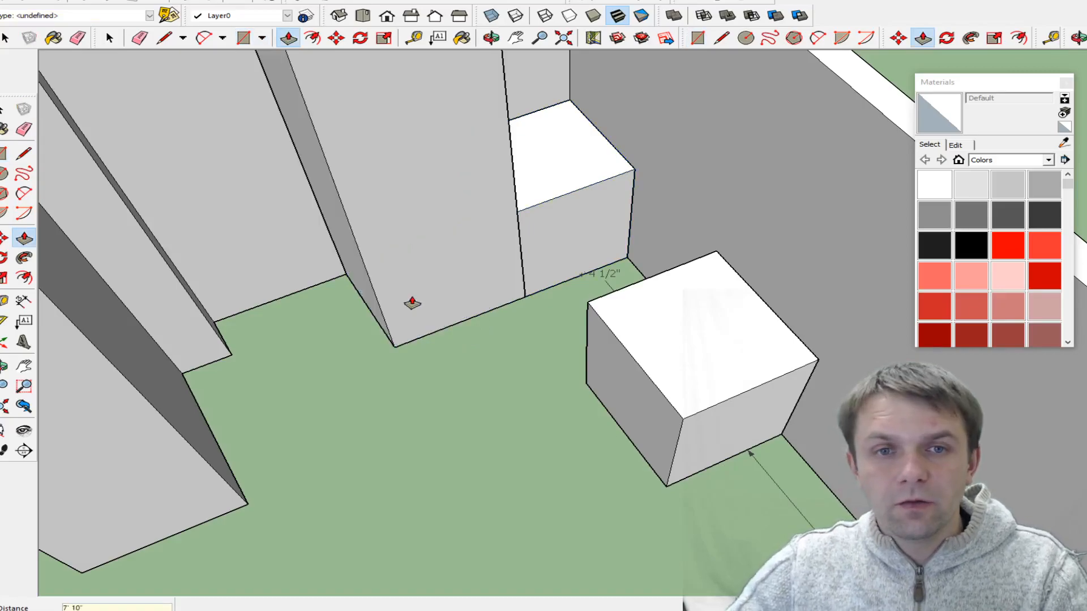
{"action": "scroll", "coordinate": [422, 378], "scroll_direction": "down", "scroll_amount": 4}
{"action": "key", "text": "space"}
{"action": "triple_click", "coordinate": [432, 297]}
{"action": "right_click", "coordinate": [431, 295]}
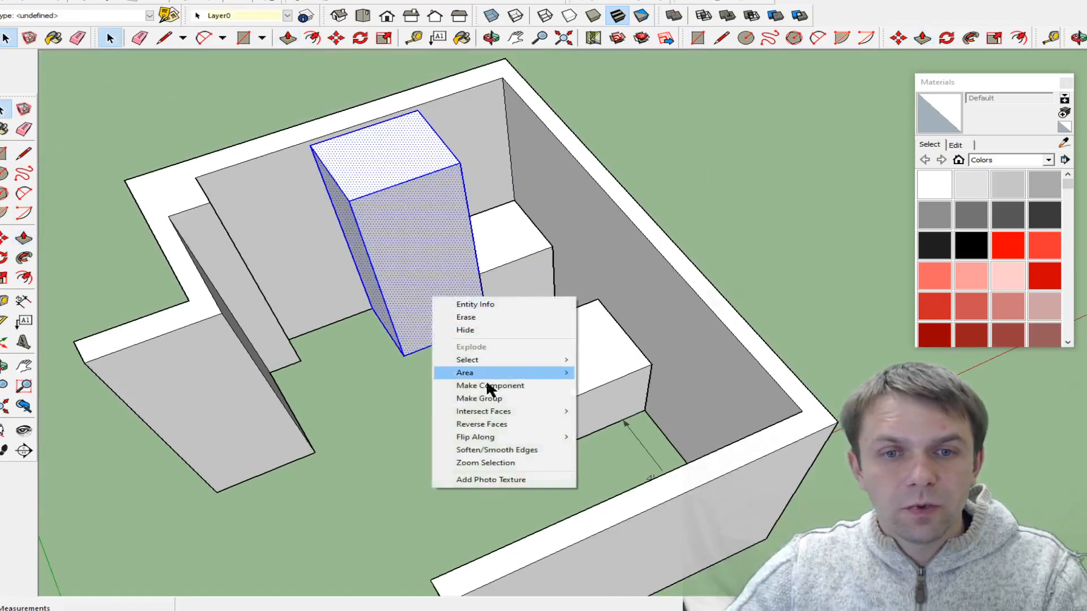
{"action": "left_click", "coordinate": [486, 401]}
- Try to slide the tall grouped box along the back wall, away from the corner box
{"action": "left_click", "coordinate": [591, 378]}
{"action": "left_click", "coordinate": [494, 246]}
{"action": "left_click", "coordinate": [444, 263]}
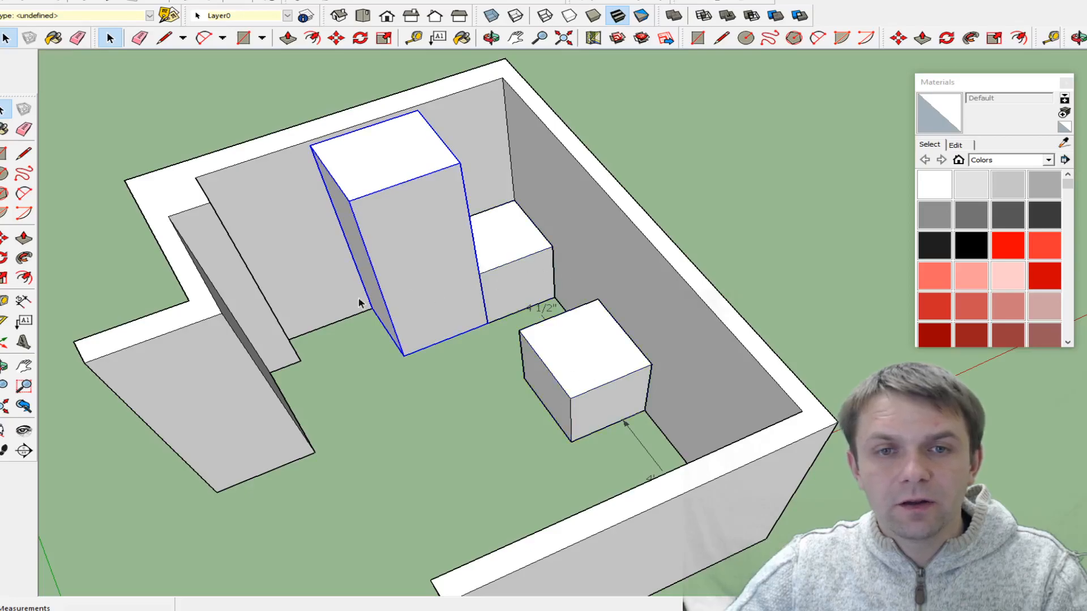
{"action": "left_click", "coordinate": [513, 352]}
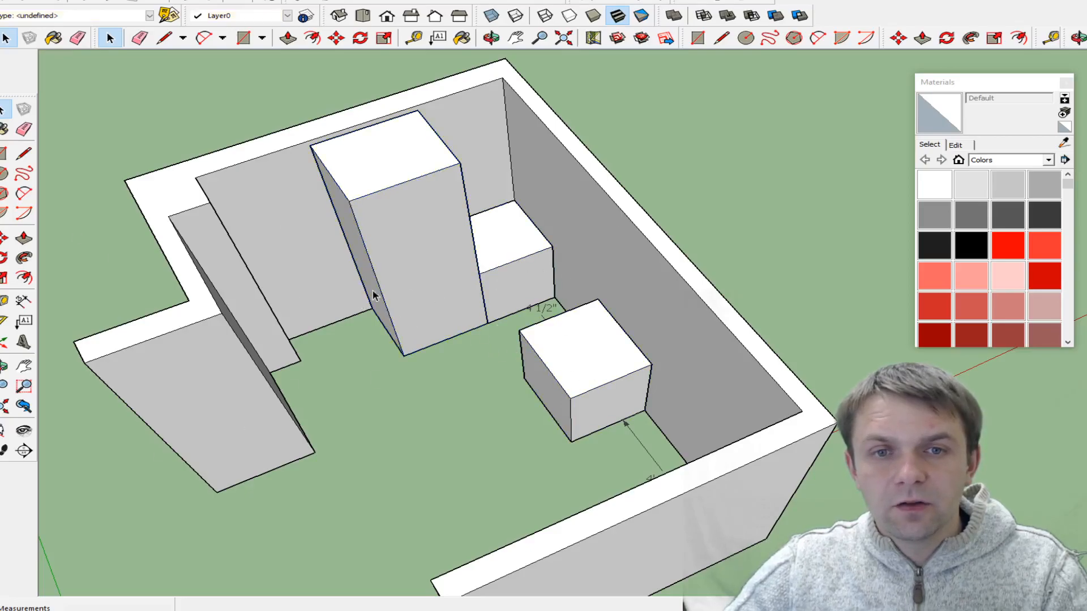
{"action": "left_click", "coordinate": [416, 240]}
{"action": "key", "text": "m"}
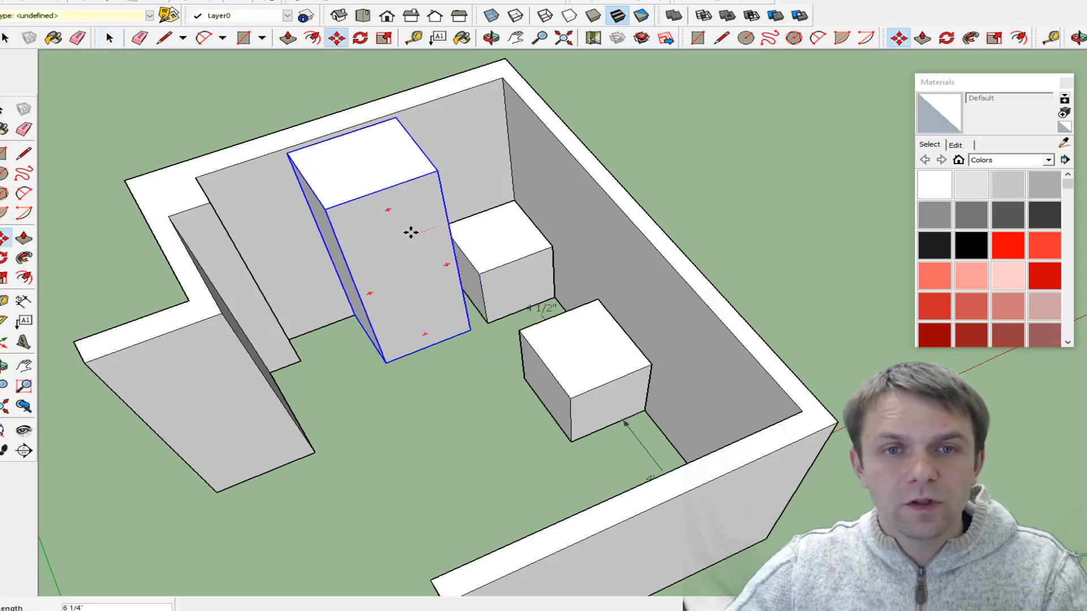
- Dimension the gap along the back wall between the tall box and the stepped wall corner
{"action": "middle_click_drag", "start_coordinate": [513, 371], "coordinate": [562, 315]}
{"action": "left_click_drag", "start_coordinate": [469, 321], "coordinate": [462, 362]}
{"action": "scroll", "coordinate": [392, 91], "scroll_direction": "up", "scroll_amount": 5}
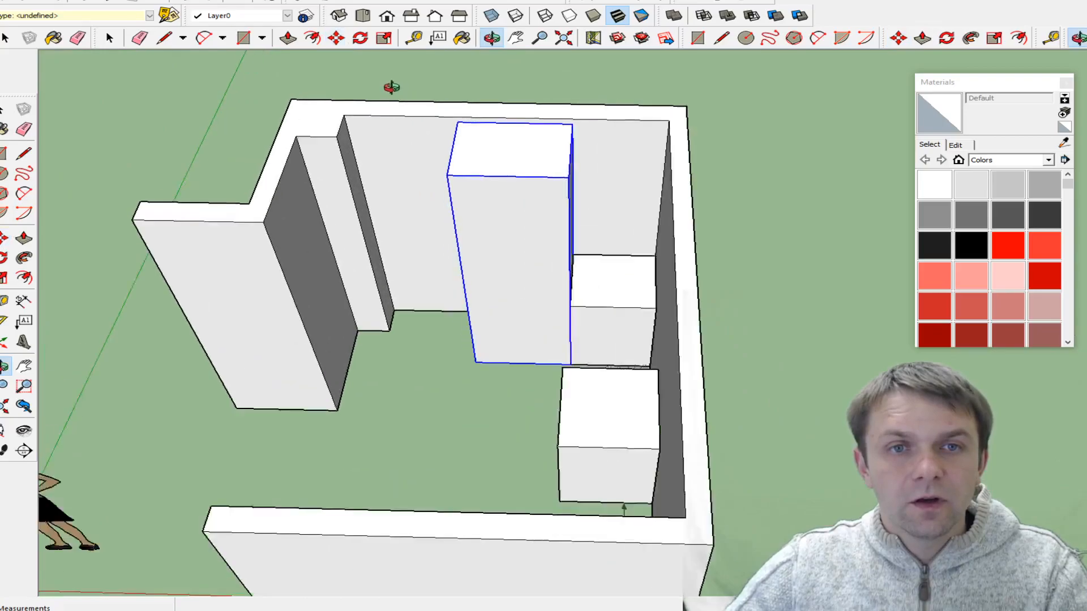
{"action": "mouse_move", "coordinate": [415, 184]}
{"action": "left_mouse_down"}
{"action": "mouse_move", "coordinate": [443, 202]}
{"action": "mouse_move", "coordinate": [420, 191]}
{"action": "left_mouse_up"}
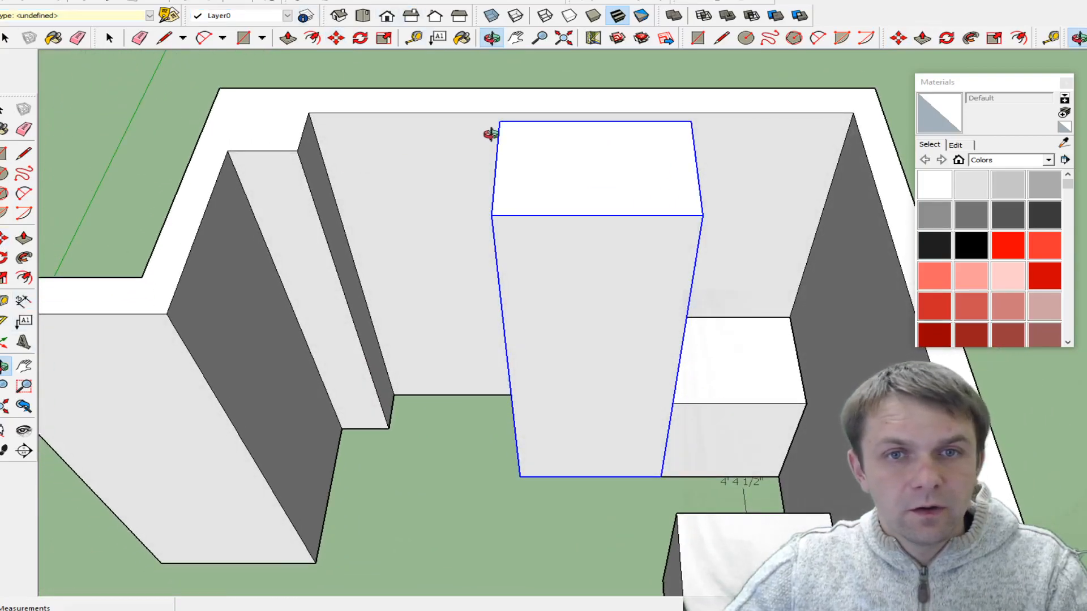
{"action": "left_click", "coordinate": [23, 300]}
{"action": "left_click", "coordinate": [498, 122]}
{"action": "left_click", "coordinate": [309, 113]}
{"action": "left_click", "coordinate": [359, 145]}
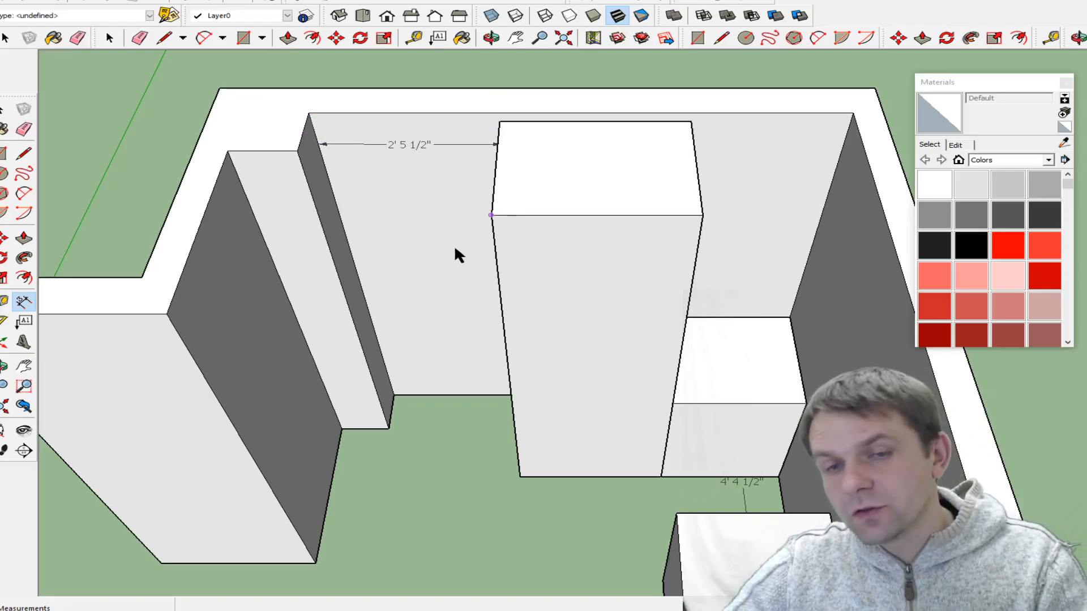
- Draw a 28 by 26 inch rectangle on the open floor in front of the tall box
{"action": "middle_click_drag", "start_coordinate": [453, 250], "coordinate": [507, 237]}
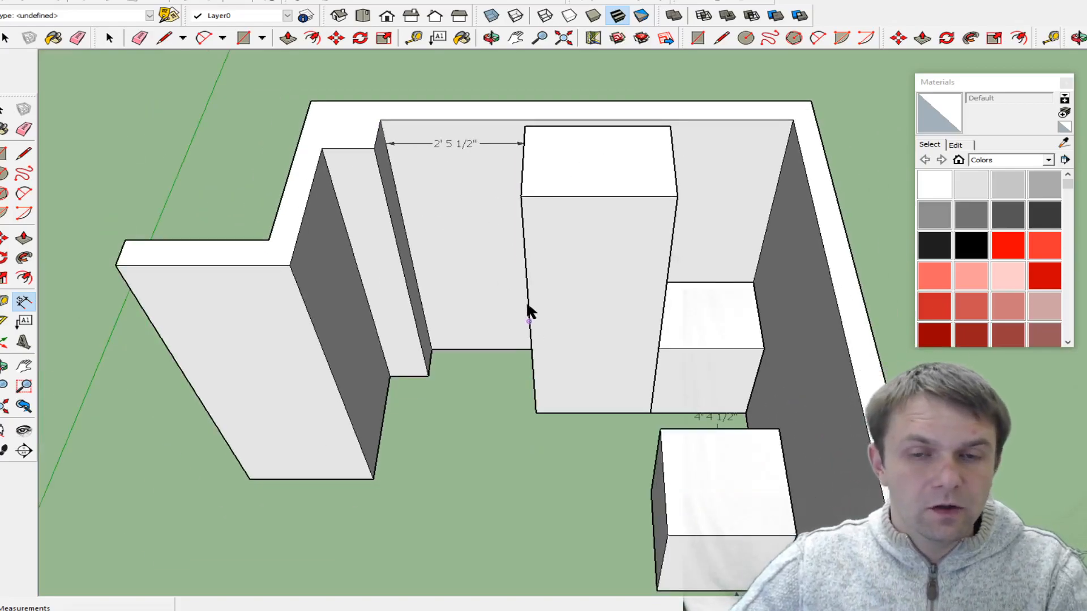
{"action": "middle_click_drag", "start_coordinate": [476, 254], "coordinate": [561, 447]}
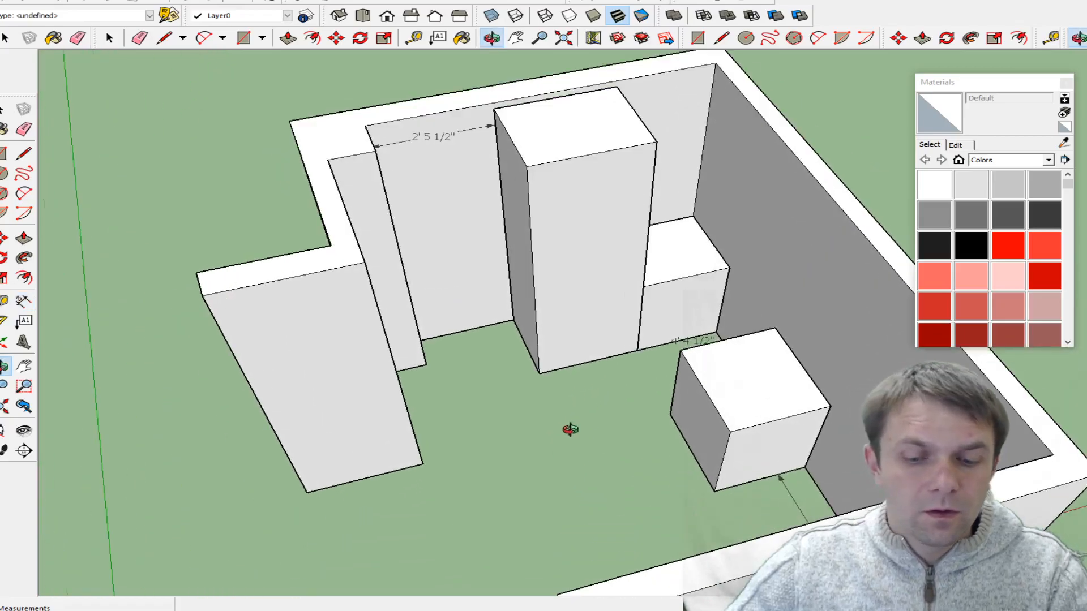
{"action": "scroll", "coordinate": [573, 429], "scroll_direction": "up", "scroll_amount": 3}
{"action": "key", "text": "l"}
{"action": "left_click", "coordinate": [556, 445]}
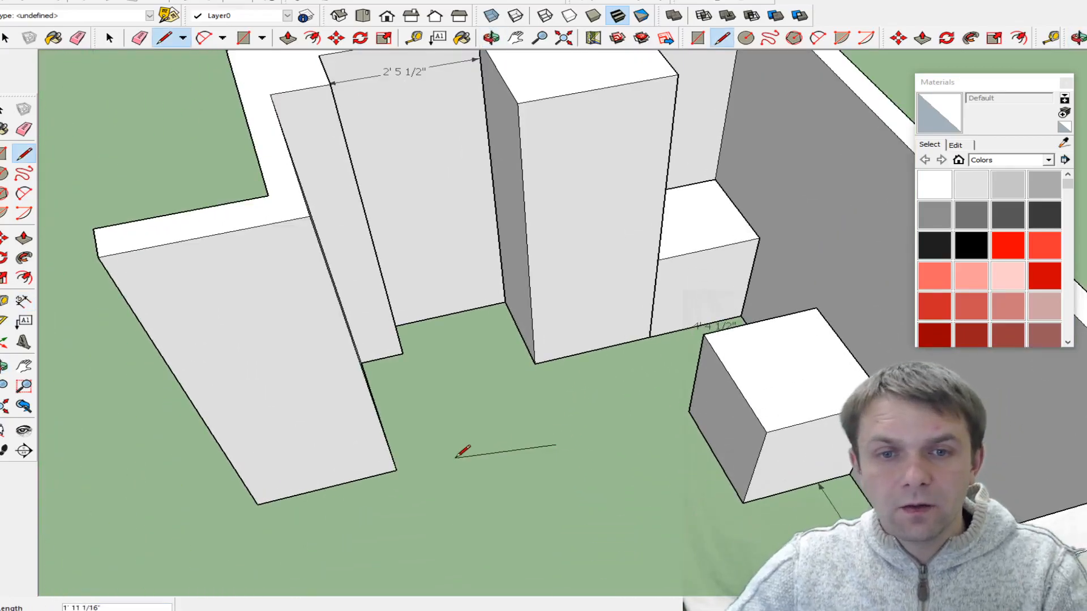
{"action": "key", "text": "Return"}
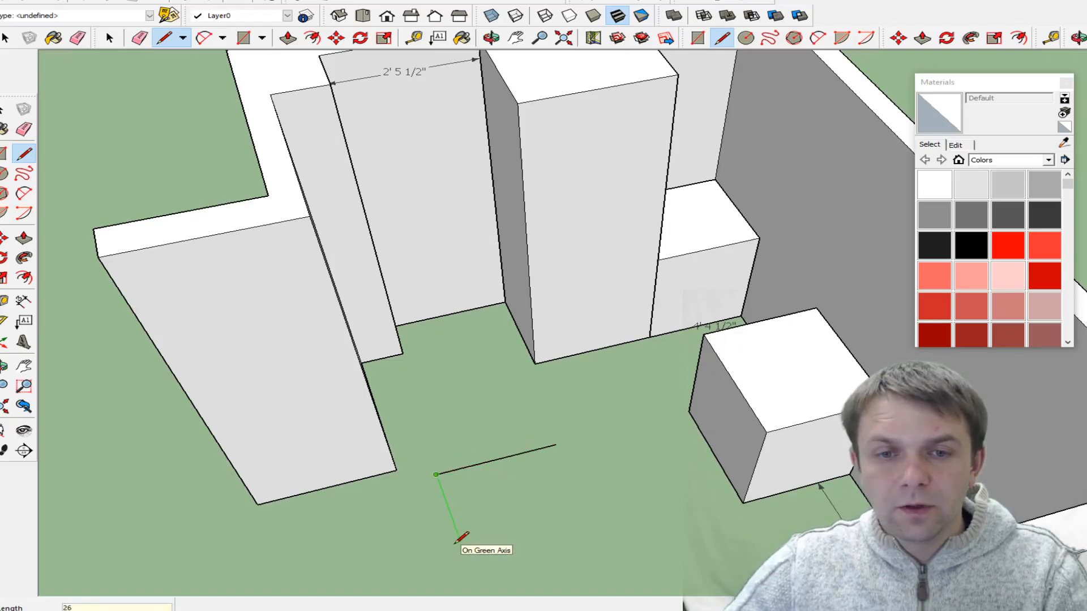
{"action": "key", "text": "Return"}
{"action": "key", "text": "r"}
{"action": "left_click", "coordinate": [468, 561]}
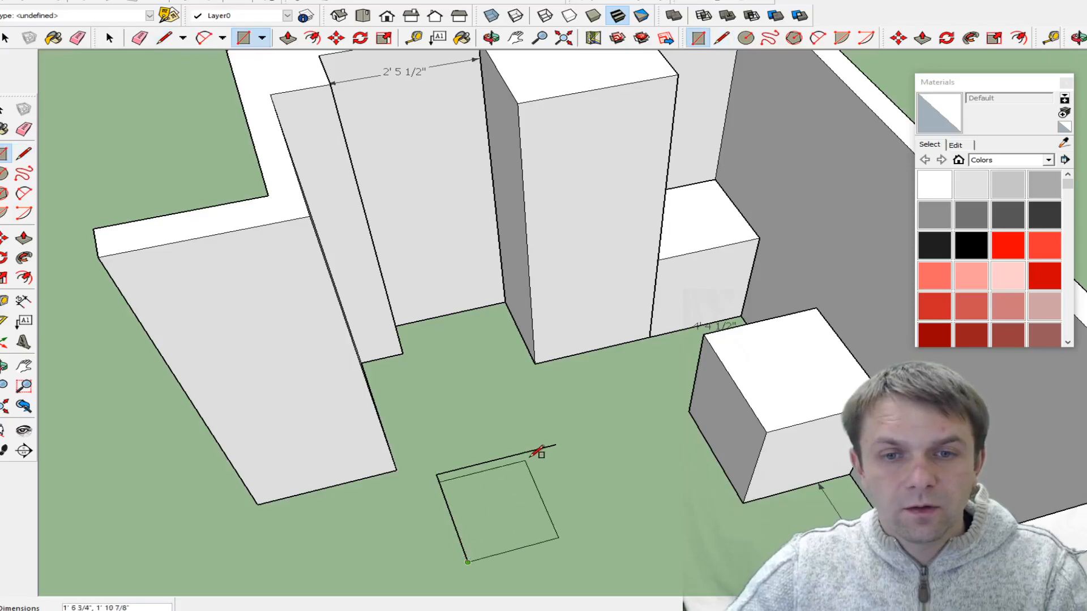
{"action": "left_click", "coordinate": [555, 445]}
- Push/Pull the 28 by 26 inch rectangle up into an upright box and make it a group
{"action": "key", "text": "p"}
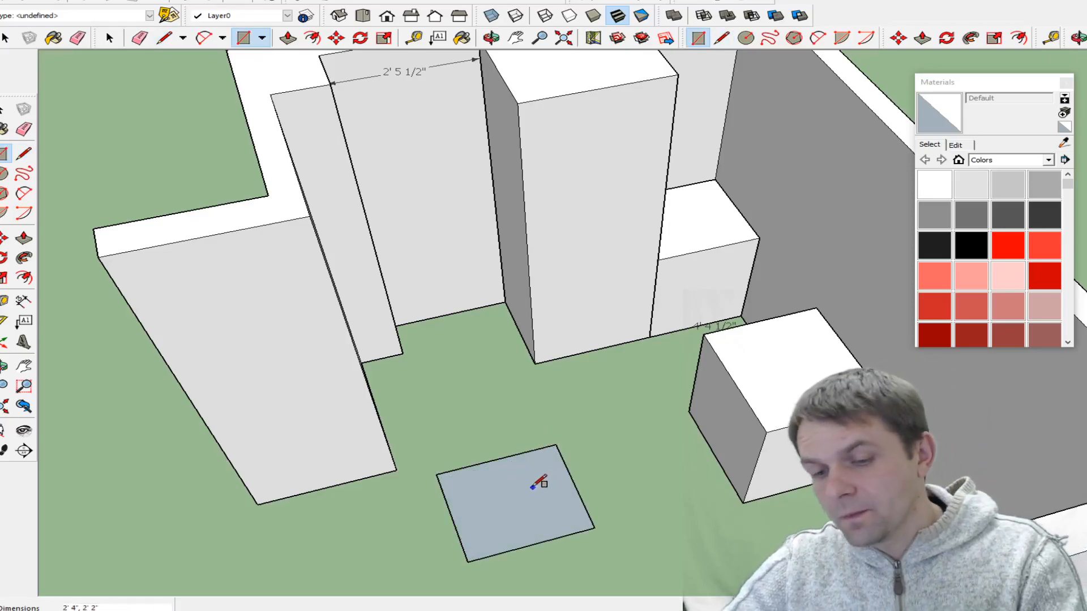
{"action": "left_click", "coordinate": [526, 482]}
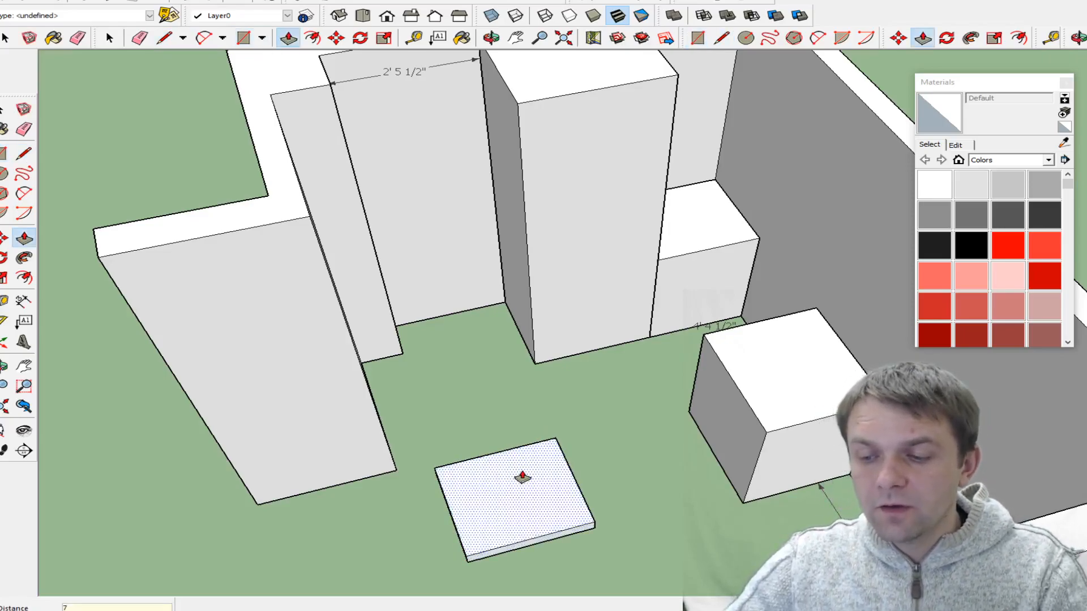
{"action": "key", "text": "Return"}
{"action": "key", "text": "space"}
{"action": "triple_click", "coordinate": [511, 453]}
{"action": "right_click", "coordinate": [513, 447]}
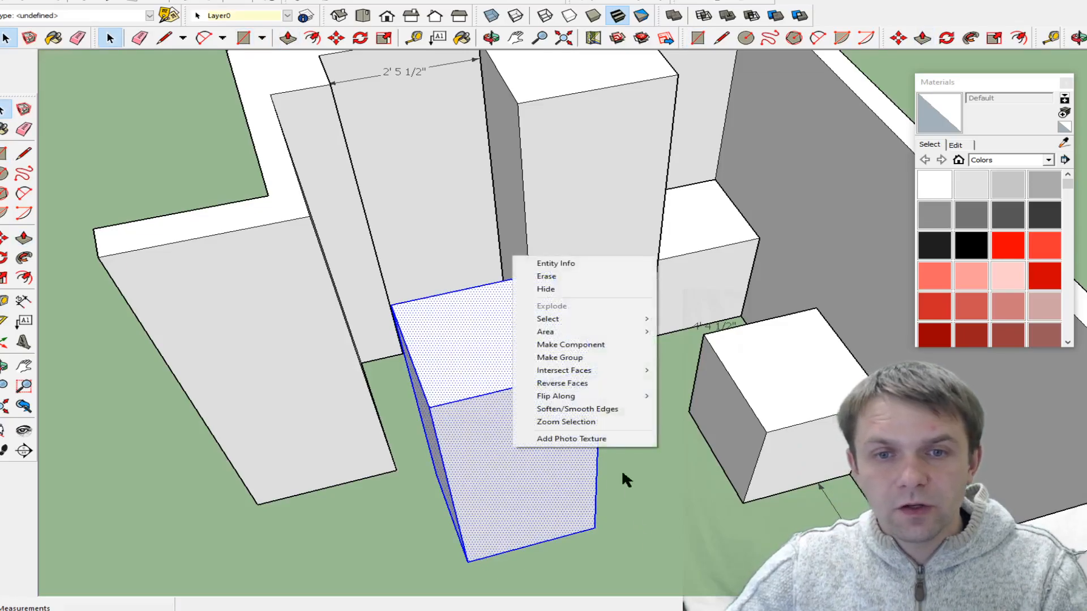
{"action": "left_click", "coordinate": [575, 356]}
- Move the new box by its bottom corner into the back-wall gap against the tall box, and shift it slightly forward
{"action": "middle_click_drag", "start_coordinate": [657, 468], "coordinate": [640, 154]}
{"action": "key", "text": "m"}
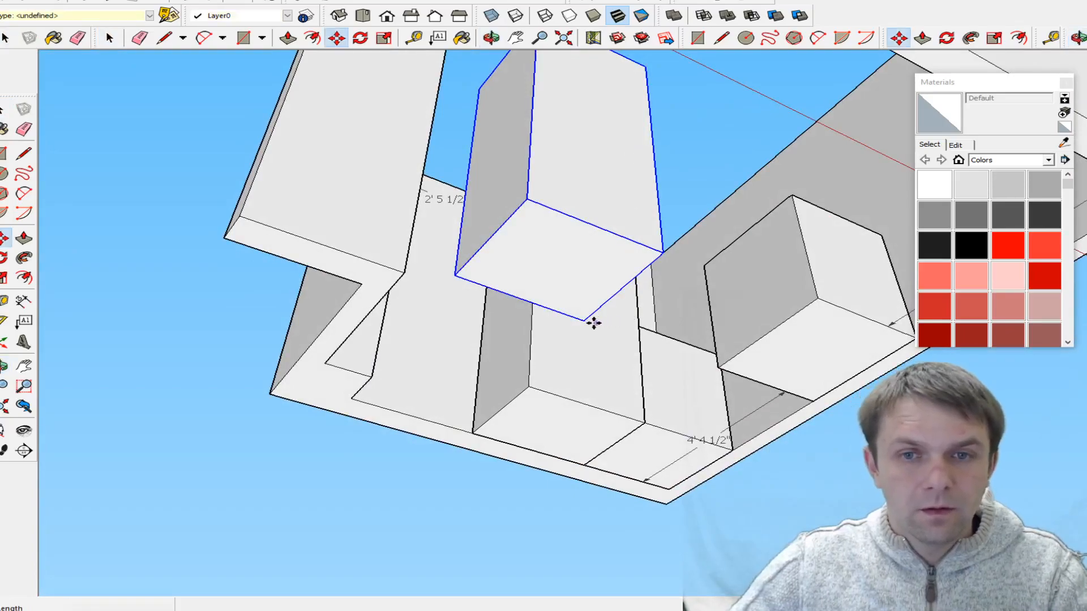
{"action": "left_click_drag", "start_coordinate": [663, 252], "coordinate": [529, 389]}
{"action": "middle_click_drag", "start_coordinate": [644, 263], "coordinate": [685, 337]}
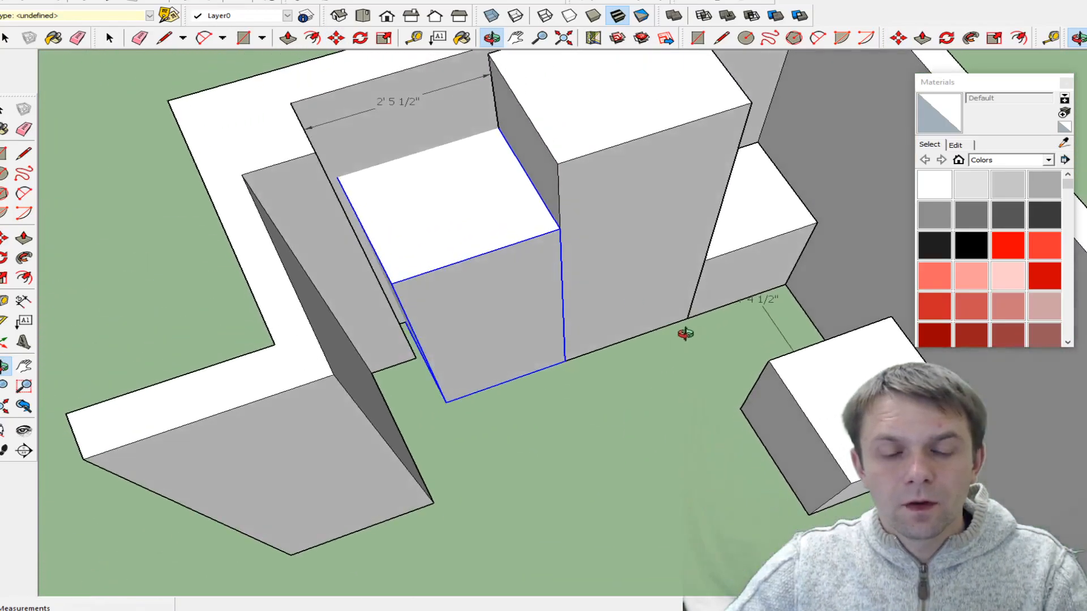
{"action": "middle_click_drag", "start_coordinate": [477, 244], "coordinate": [530, 176]}
{"action": "left_click", "coordinate": [538, 165]}
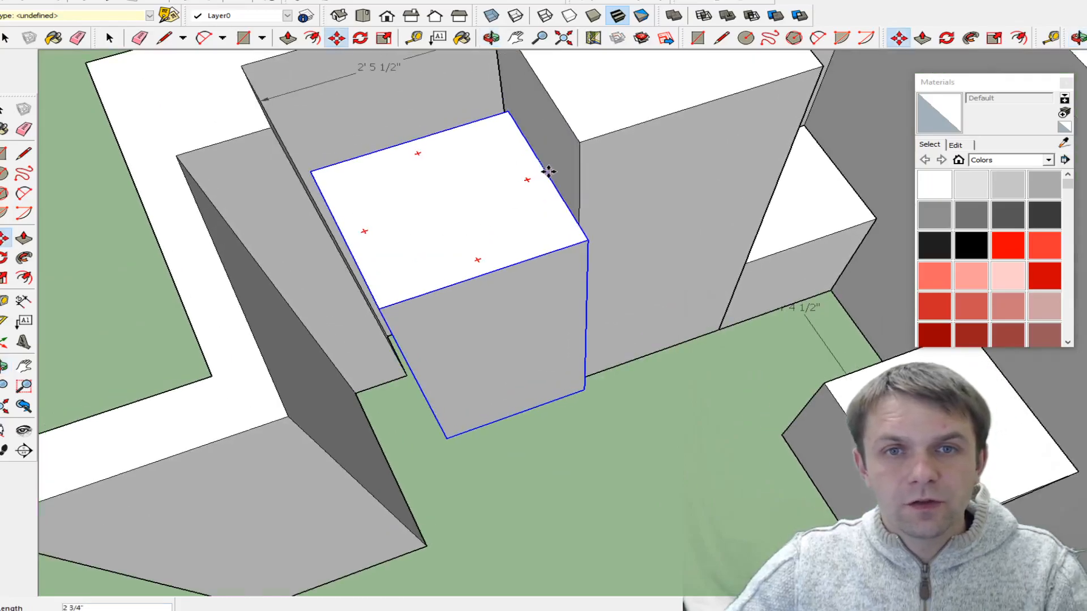
{"action": "middle_click_drag", "start_coordinate": [729, 327], "coordinate": [521, 364]}
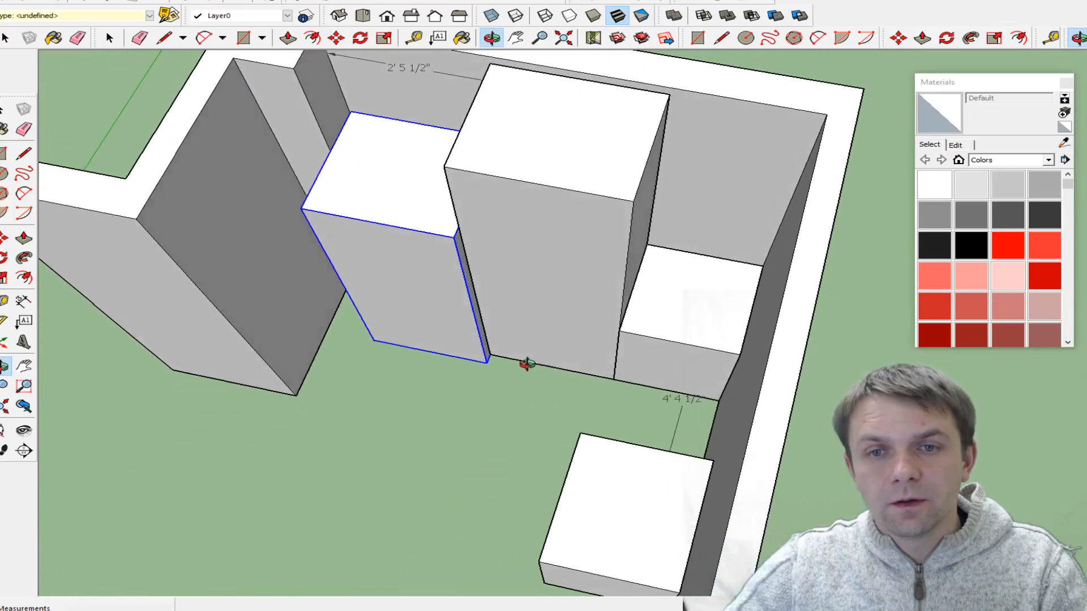
- Inside the tall box's group, Push/Pull its front face slightly outward toward the neighbouring box's front, and close the group
{"action": "key", "text": "space"}
{"action": "double_click", "coordinate": [554, 310]}
{"action": "key", "text": "p"}
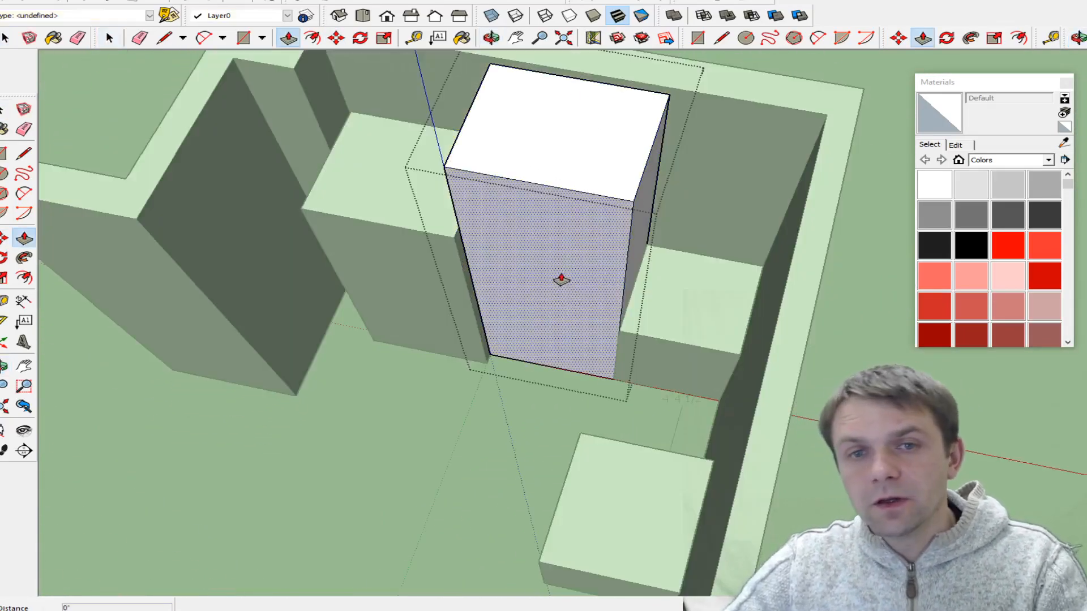
{"action": "left_click", "coordinate": [561, 281]}
{"action": "left_click", "coordinate": [562, 289]}
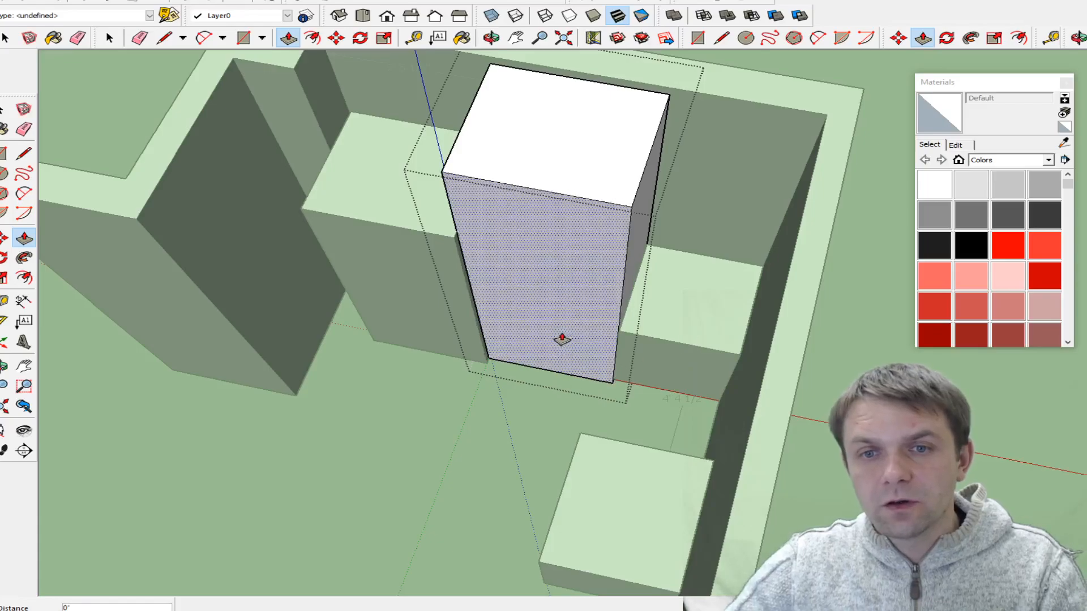
{"action": "key", "text": "space"}
{"action": "left_click", "coordinate": [475, 460]}
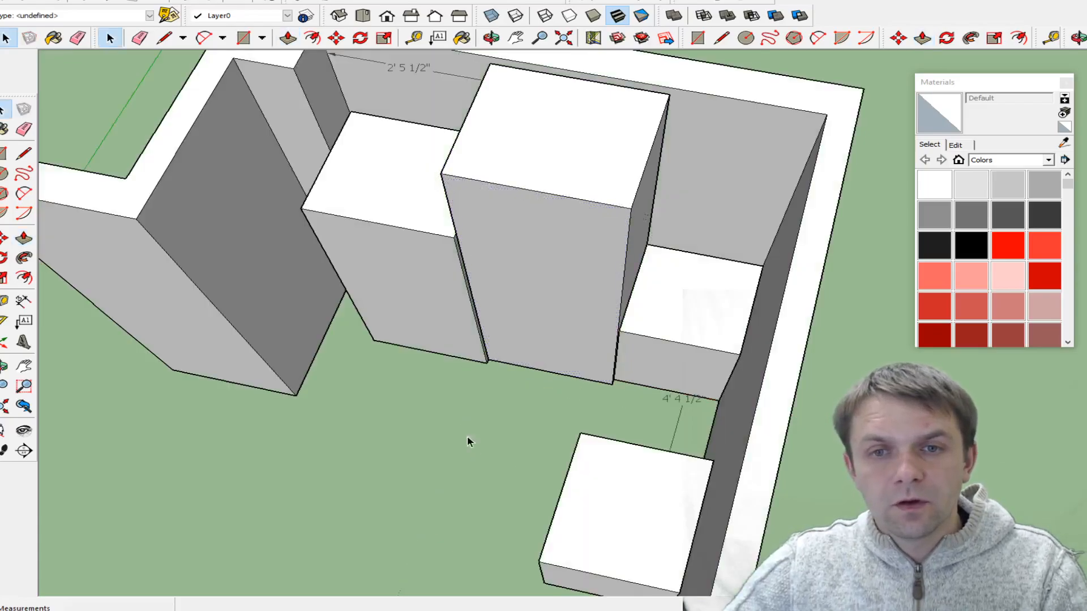
- Hide the grouped box standing between the tall box and the stepped wall
{"action": "middle_click_drag", "start_coordinate": [712, 353], "coordinate": [486, 266]}
{"action": "right_click", "coordinate": [469, 216]}
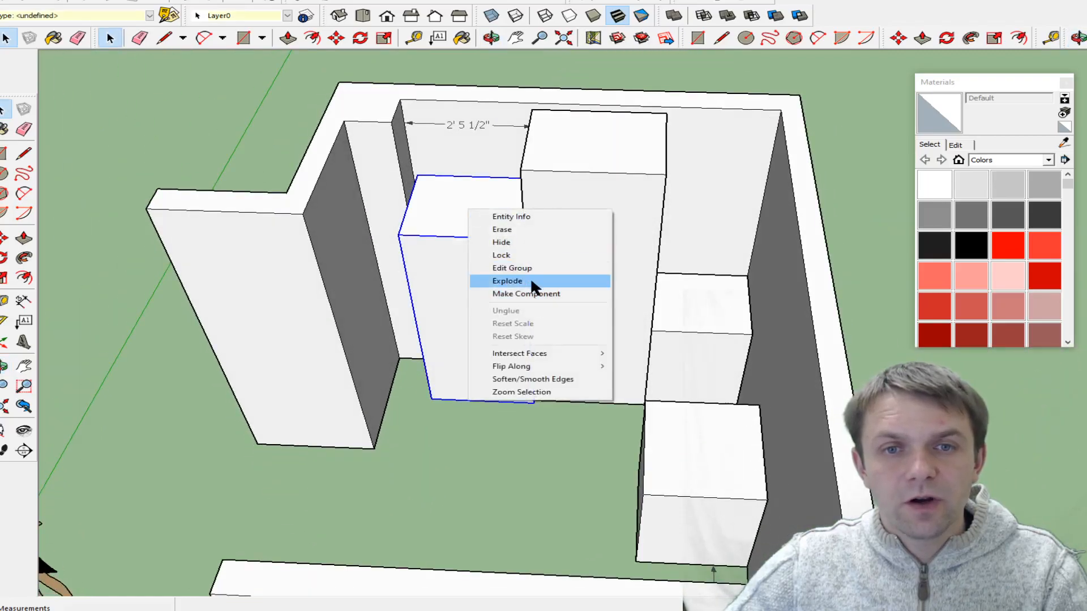
{"action": "left_click", "coordinate": [499, 243]}
- Build a narrow, tall grouped box against the stepped wall, starting from its floor corner with the back wall
{"action": "scroll", "coordinate": [408, 334], "scroll_direction": "up", "scroll_amount": 5}
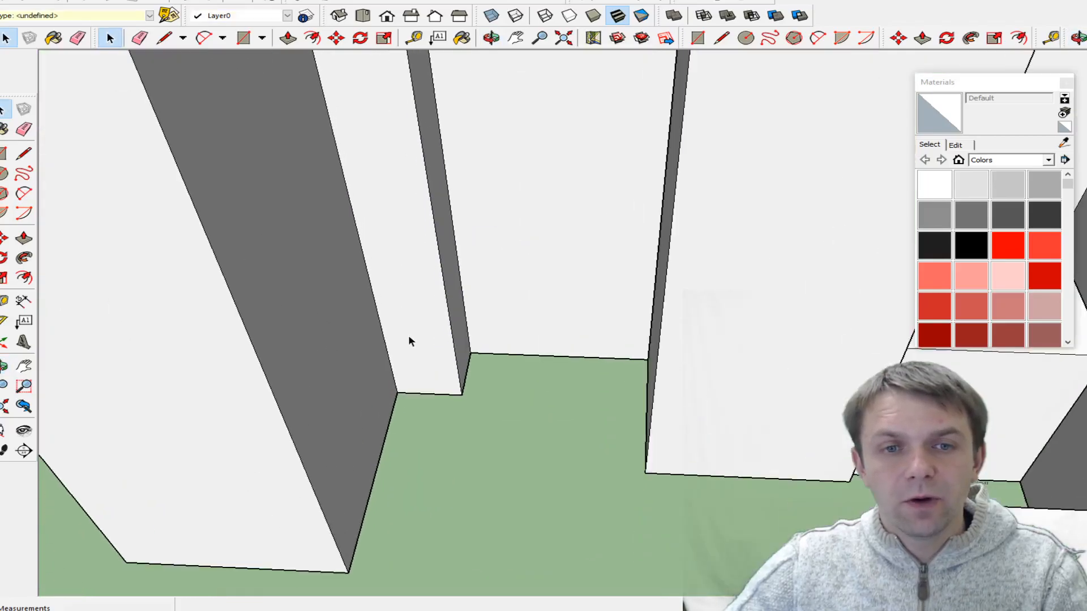
{"action": "key", "text": "l"}
{"action": "left_click", "coordinate": [470, 353]}
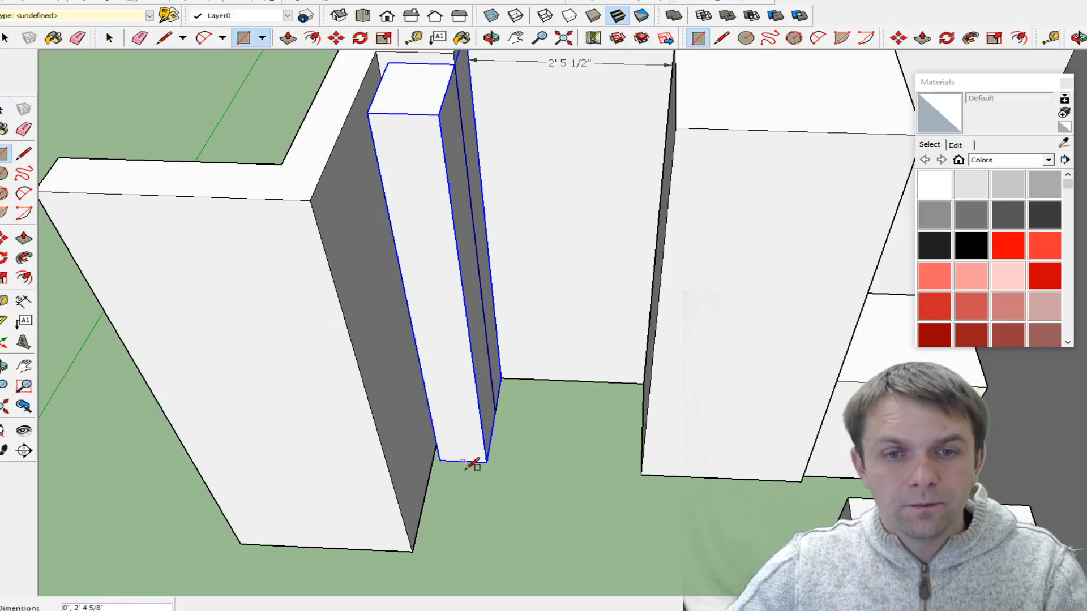
- Draw a toe-kick line across the narrow box's front, 4.25 inches above the floor
{"action": "scroll", "coordinate": [467, 463], "scroll_direction": "up", "scroll_amount": 3}
{"action": "key", "text": "l"}
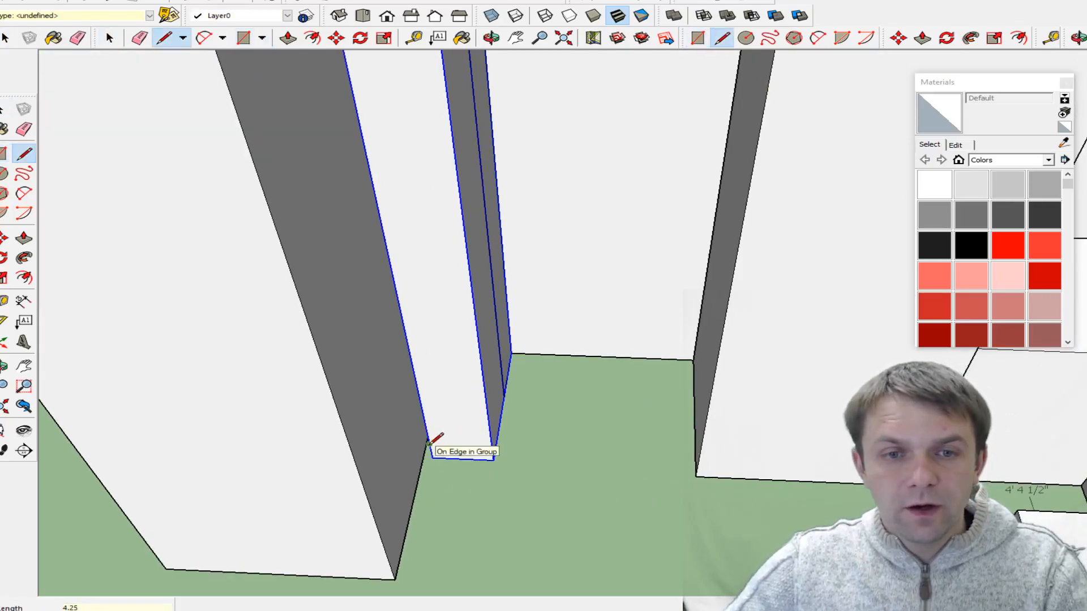
{"action": "key", "text": "Return"}
{"action": "left_click", "coordinate": [492, 447]}
- Open the narrow tall box's group and redraw the toe-kick line edge to edge across its front face
{"action": "key", "text": "space"}
{"action": "scroll", "coordinate": [467, 432], "scroll_direction": "up", "scroll_amount": 2}
{"action": "double_click", "coordinate": [470, 395]}
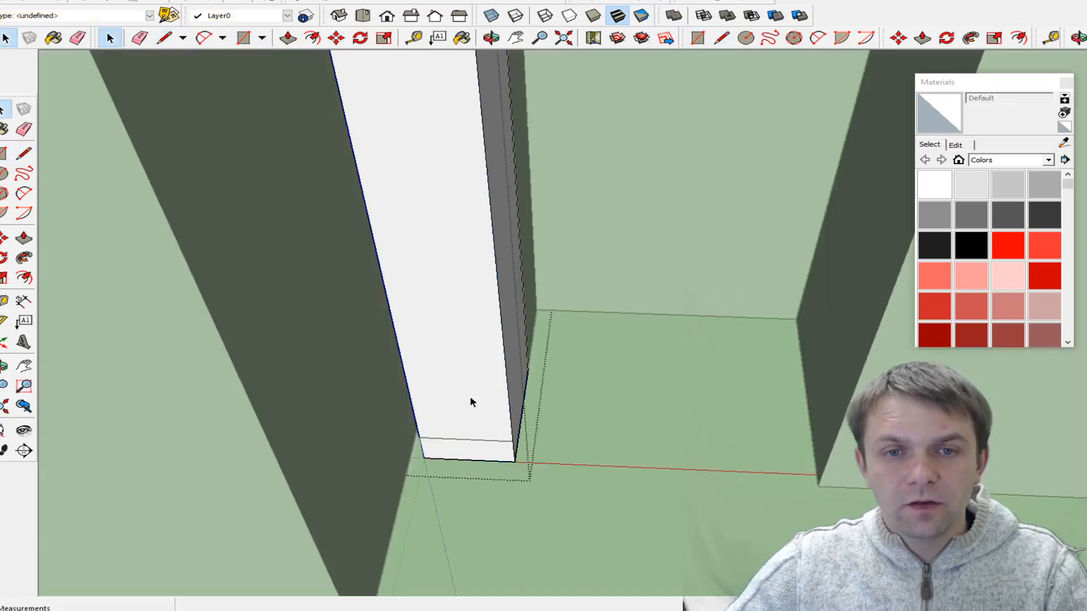
{"action": "key", "text": "l"}
{"action": "left_click", "coordinate": [420, 437]}
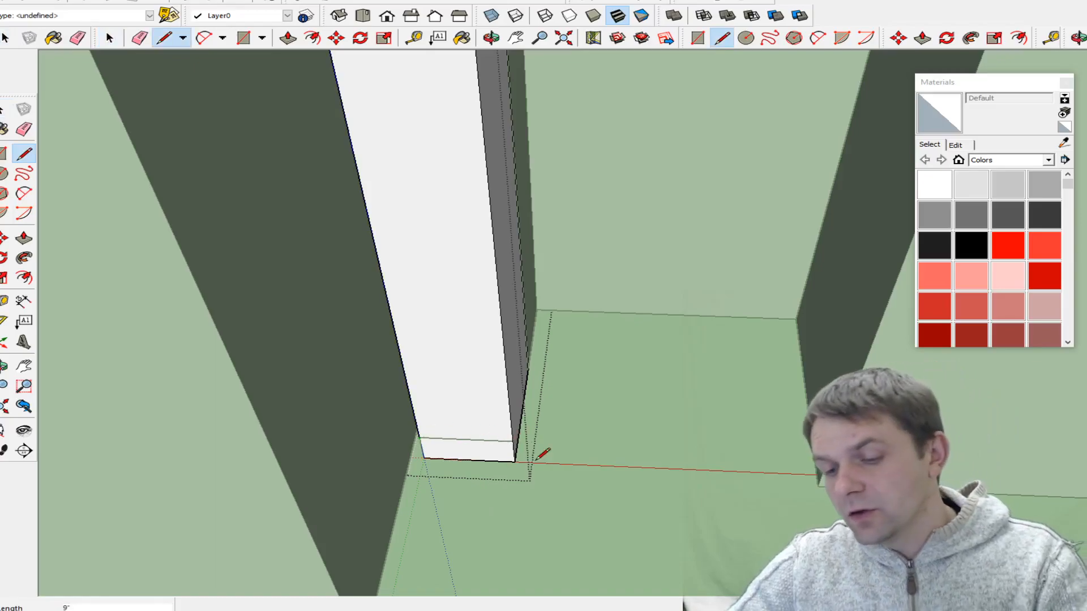
{"action": "left_click", "coordinate": [514, 442]}
- Push/Pull the toe-kick face under the narrow box inward by 3 inches and close the group
{"action": "key", "text": "p"}
{"action": "left_click", "coordinate": [508, 440]}
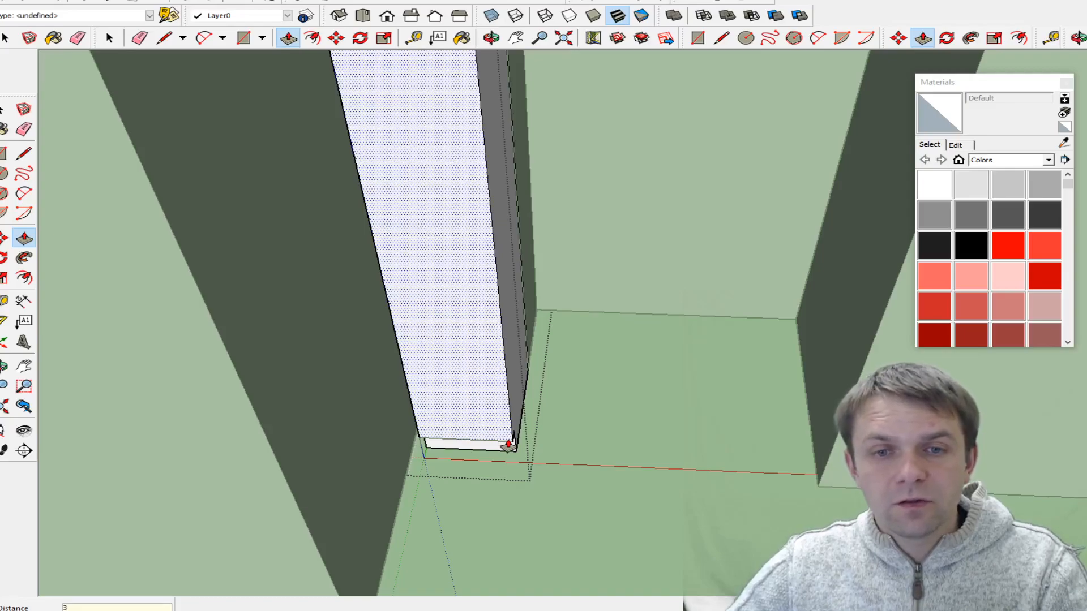
{"action": "key", "text": "Return"}
{"action": "key", "text": "space"}
{"action": "left_click", "coordinate": [640, 478]}
{"action": "scroll", "coordinate": [506, 458], "scroll_direction": "down", "scroll_amount": 4}
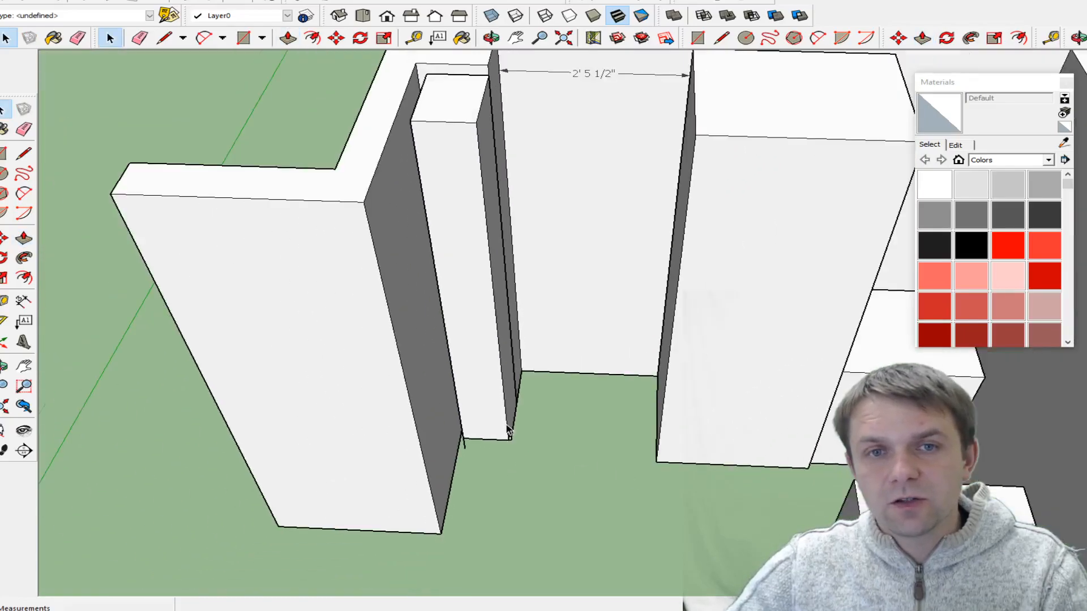
- Draw a filler rectangle about 1 3/8" by 7' 5 3/4" in the gap between the narrow box's front and the stepped wall
{"action": "key", "text": "o"}
{"action": "left_click_drag", "start_coordinate": [600, 413], "coordinate": [716, 358]}
{"action": "scroll", "coordinate": [716, 357], "scroll_direction": "down", "scroll_amount": 5}
{"action": "middle_click_drag", "start_coordinate": [629, 267], "coordinate": [536, 240]}
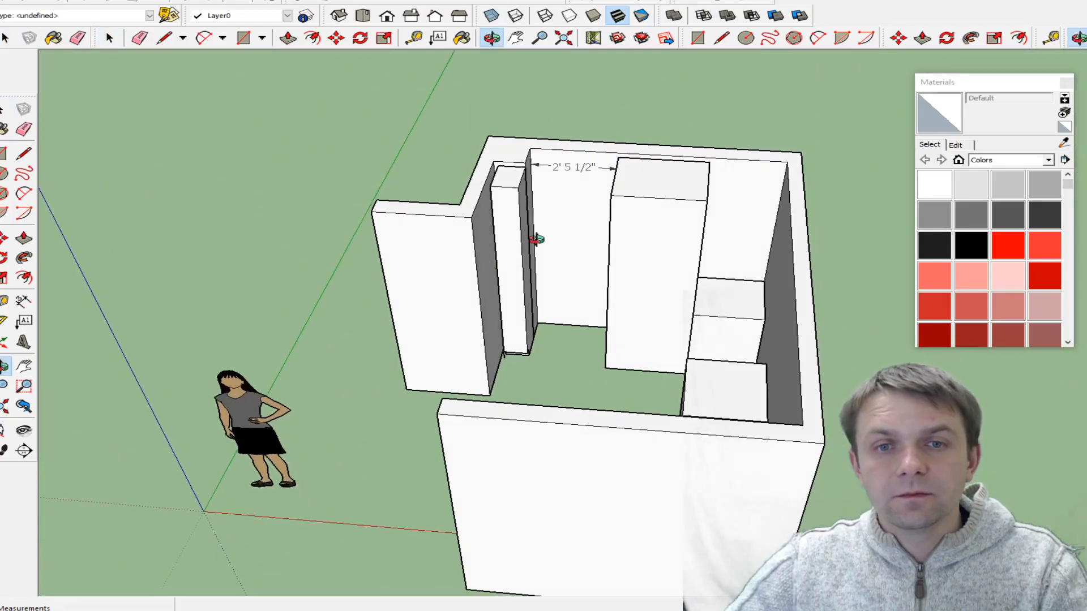
{"action": "scroll", "coordinate": [536, 240], "scroll_direction": "up", "scroll_amount": 3}
{"action": "middle_click_drag", "start_coordinate": [570, 374], "coordinate": [438, 331]}
{"action": "scroll", "coordinate": [476, 245], "scroll_direction": "up", "scroll_amount": 3}
{"action": "middle_click_drag", "start_coordinate": [587, 320], "coordinate": [652, 398]}
{"action": "key", "text": "r"}
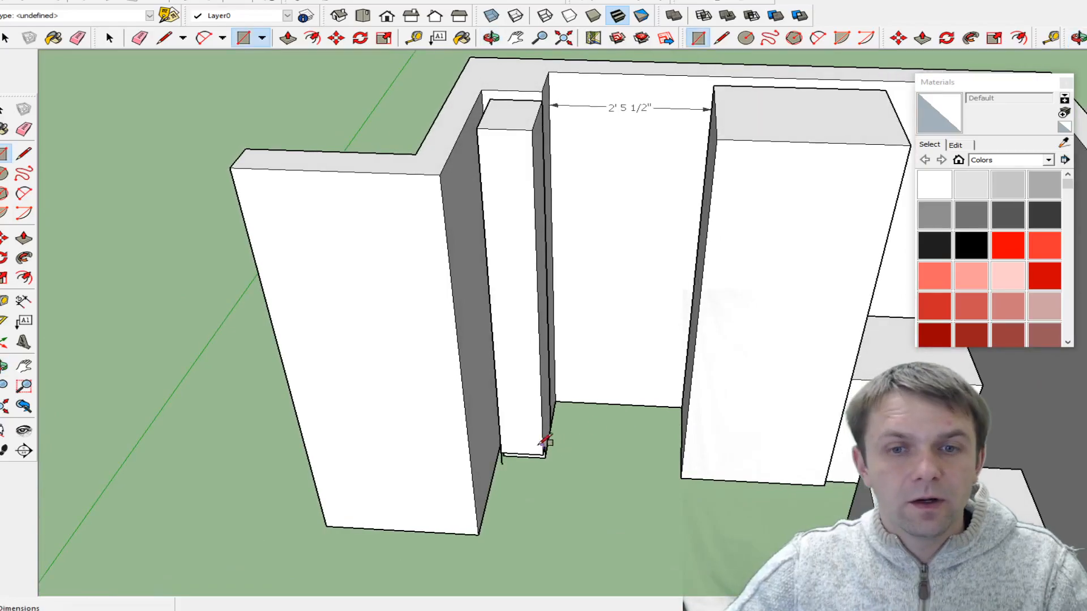
{"action": "scroll", "coordinate": [495, 458], "scroll_direction": "up", "scroll_amount": 5}
{"action": "scroll", "coordinate": [490, 453], "scroll_direction": "down", "scroll_amount": 4}
{"action": "scroll", "coordinate": [502, 170], "scroll_direction": "down", "scroll_amount": 1}
{"action": "key", "text": "l"}
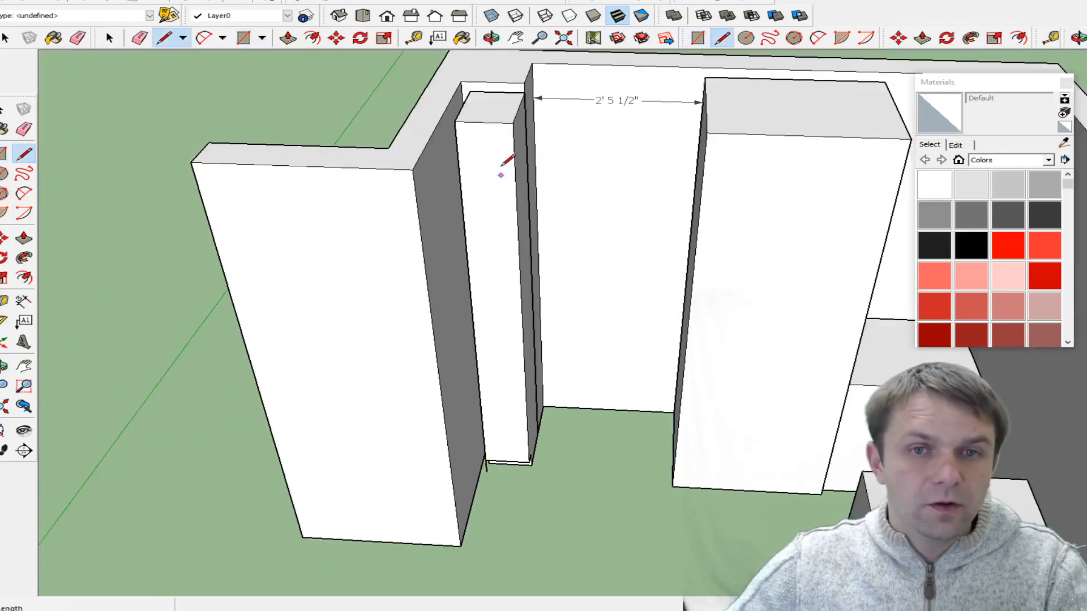
{"action": "scroll", "coordinate": [461, 127], "scroll_direction": "up", "scroll_amount": 4}
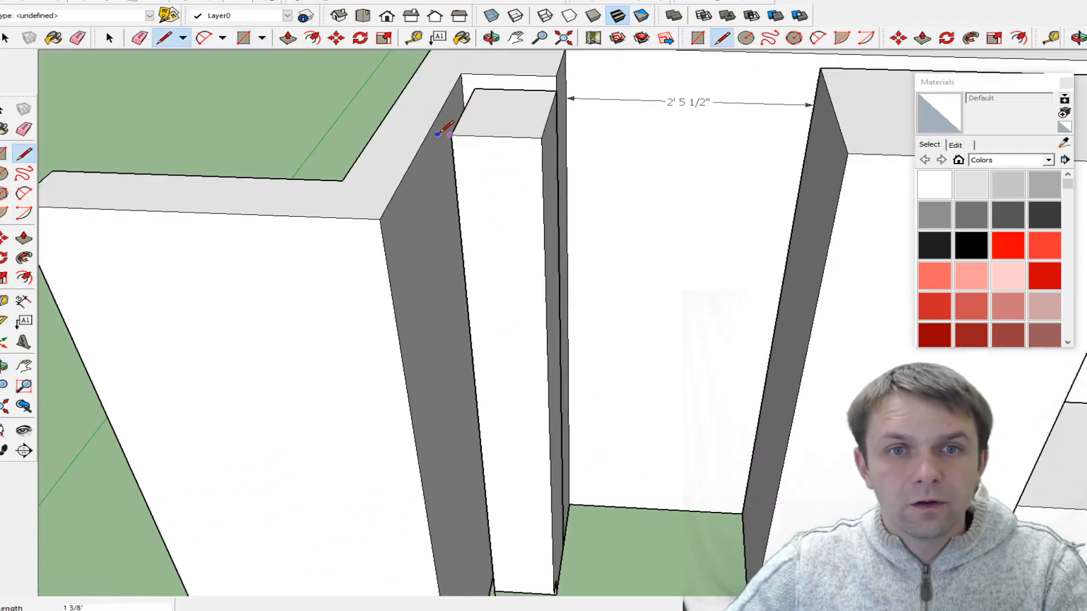
{"action": "key", "text": "r"}
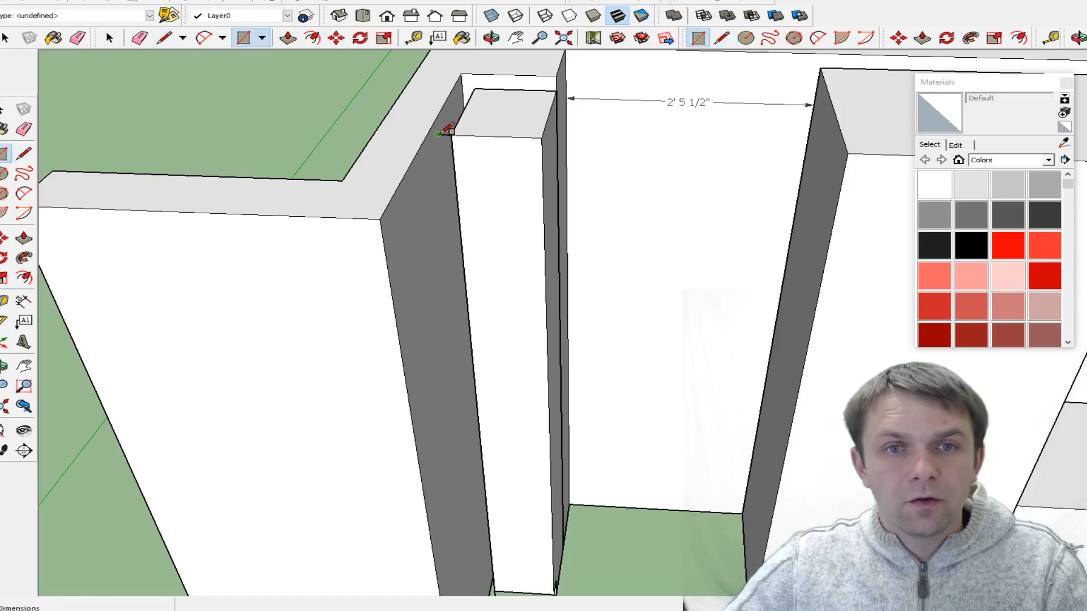
{"action": "left_click", "coordinate": [437, 134]}
{"action": "scroll", "coordinate": [484, 160], "scroll_direction": "down", "scroll_amount": 3}
{"action": "scroll", "coordinate": [502, 465], "scroll_direction": "up", "scroll_amount": 3}
{"action": "left_click", "coordinate": [487, 462]}
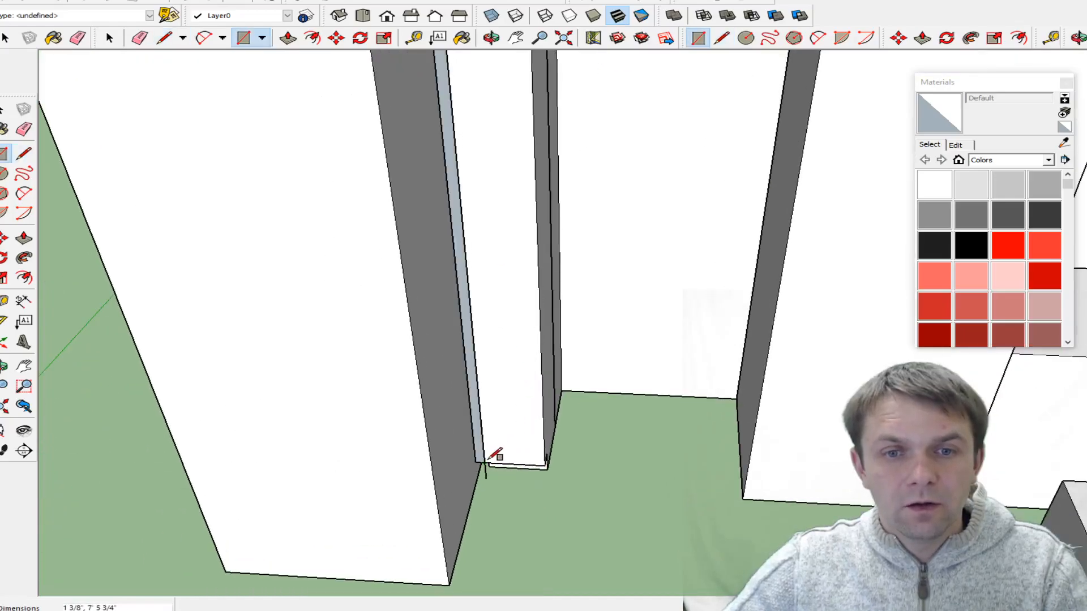
- Push/Pull the filler rectangle beside the narrow box to a thickness of 3 inches
{"action": "key", "text": "p"}
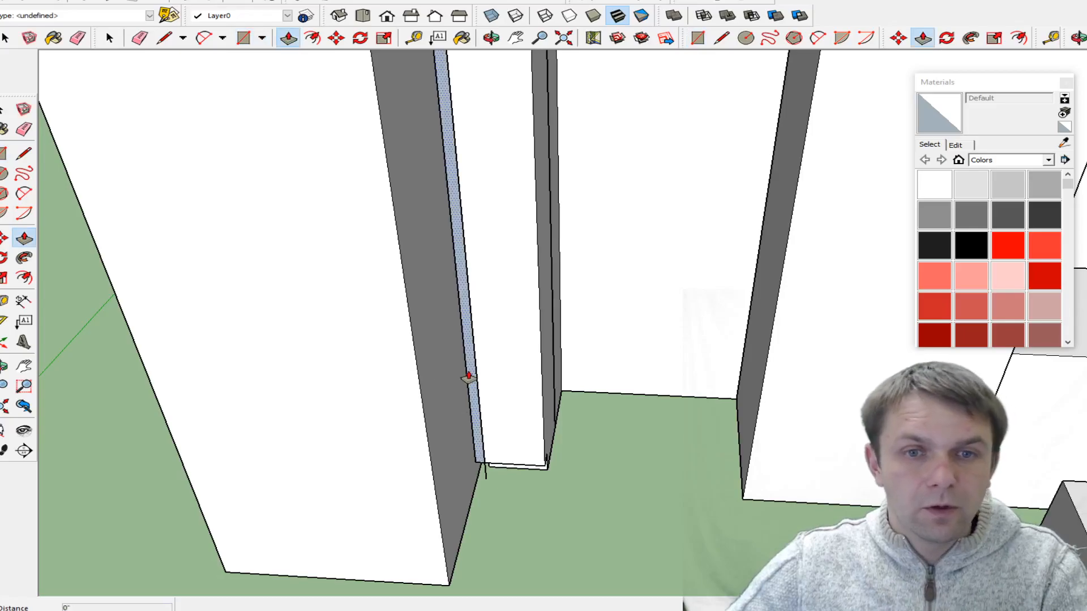
{"action": "left_click", "coordinate": [469, 377]}
{"action": "type", "text": "3"}
{"action": "key", "text": "Return"}
{"action": "key", "text": "space"}
{"action": "scroll", "coordinate": [513, 404], "scroll_direction": "down", "scroll_amount": 3}
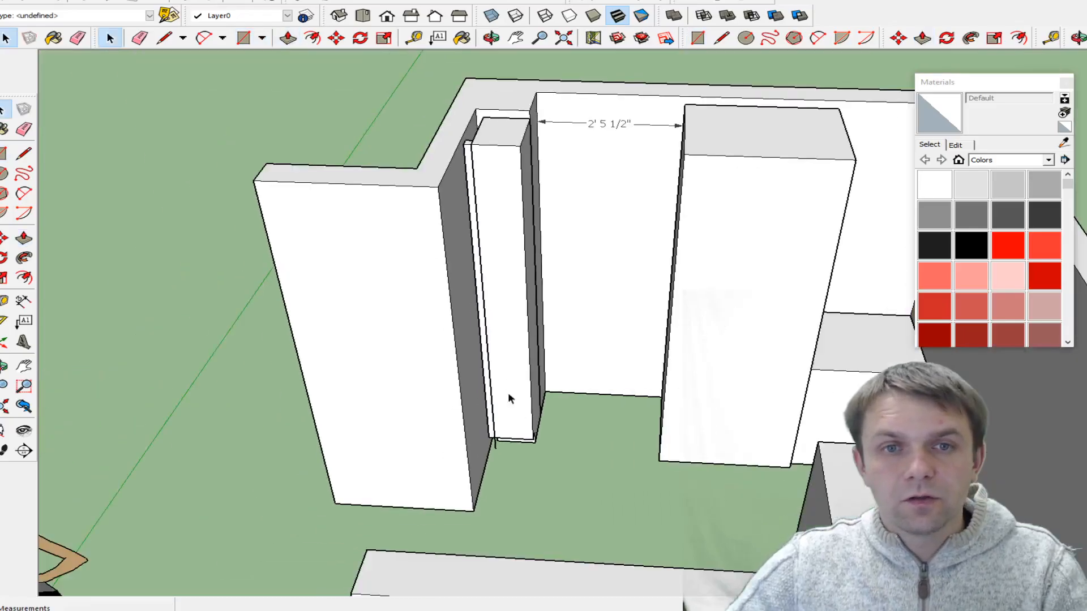
- Make the filler strip between the narrow box and the stepped wall a group
{"action": "scroll", "coordinate": [469, 147], "scroll_direction": "up", "scroll_amount": 4}
{"action": "double_click", "coordinate": [469, 150]}
{"action": "right_click", "coordinate": [470, 148]}
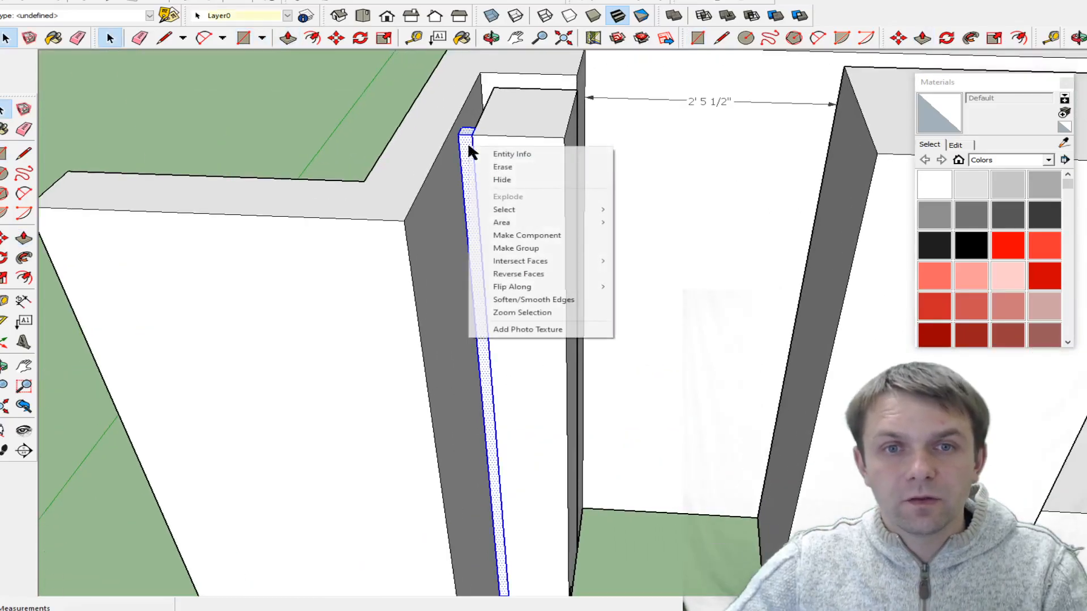
{"action": "left_click", "coordinate": [520, 249]}
{"action": "scroll", "coordinate": [520, 251], "scroll_direction": "down", "scroll_amount": 3}
{"action": "left_click", "coordinate": [603, 236]}
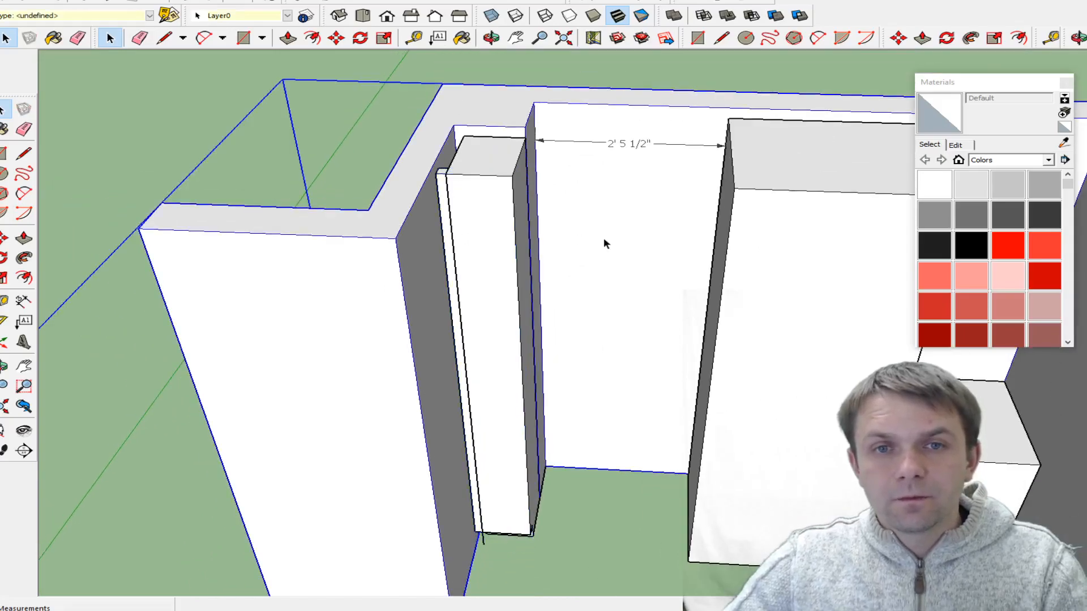
- Examine the filler strip and the narrow box's toe kick from above and near the floor
{"action": "scroll", "coordinate": [429, 252], "scroll_direction": "up", "scroll_amount": 3}
{"action": "scroll", "coordinate": [428, 252], "scroll_direction": "down", "scroll_amount": 3}
{"action": "left_click", "coordinate": [410, 154]}
{"action": "scroll", "coordinate": [538, 524], "scroll_direction": "up", "scroll_amount": 4}
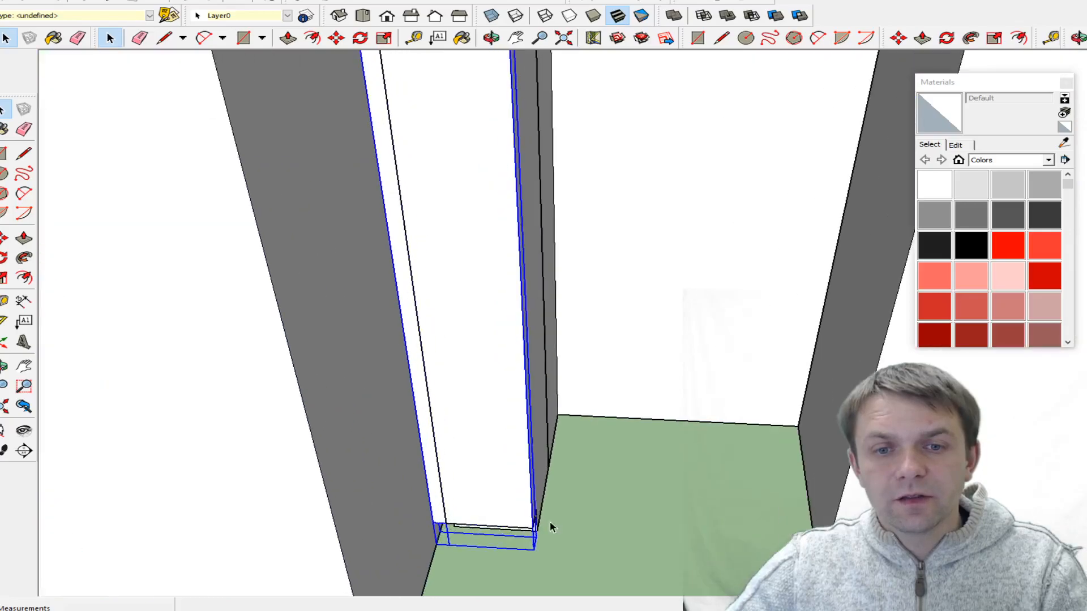
{"action": "scroll", "coordinate": [453, 504], "scroll_direction": "down", "scroll_amount": 3}
{"action": "scroll", "coordinate": [430, 484], "scroll_direction": "up", "scroll_amount": 4}
{"action": "scroll", "coordinate": [457, 471], "scroll_direction": "down", "scroll_amount": 3}
{"action": "scroll", "coordinate": [522, 547], "scroll_direction": "up", "scroll_amount": 3}
{"action": "scroll", "coordinate": [527, 542], "scroll_direction": "down", "scroll_amount": 2}
{"action": "middle_click_drag", "start_coordinate": [620, 517], "coordinate": [567, 286]}
{"action": "key", "text": "space"}
{"action": "left_click", "coordinate": [606, 429]}
{"action": "scroll", "coordinate": [425, 263], "scroll_direction": "down", "scroll_amount": 2}
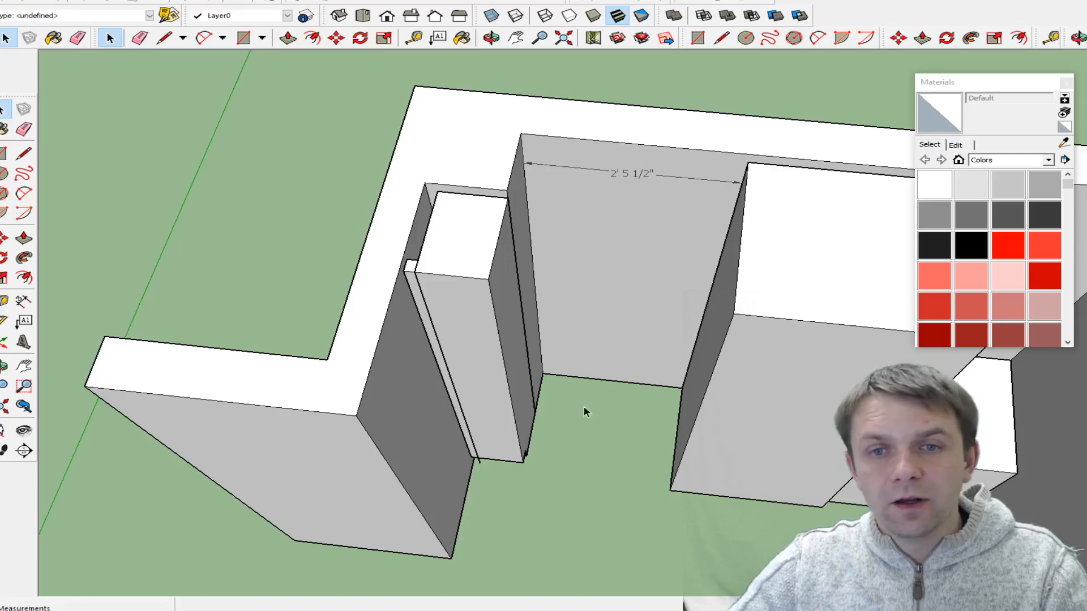
{"action": "scroll", "coordinate": [599, 284], "scroll_direction": "down", "scroll_amount": 2}
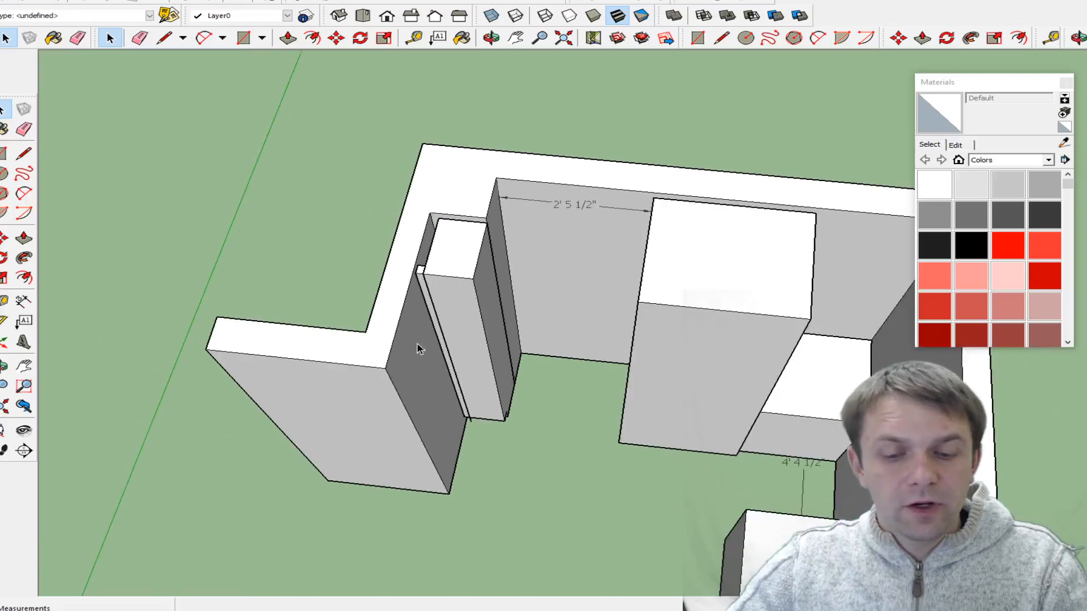
- Open the wide tall box's group and draw a toe-kick line across its front, 4.25 inches above the floor
{"action": "mouse_move", "coordinate": [549, 432]}
{"action": "middle_mouse_down"}
{"action": "mouse_move", "coordinate": [752, 359]}
{"action": "mouse_move", "coordinate": [634, 391]}
{"action": "mouse_move", "coordinate": [351, 376]}
{"action": "mouse_move", "coordinate": [609, 413]}
{"action": "middle_mouse_up"}
{"action": "double_click", "coordinate": [678, 379]}
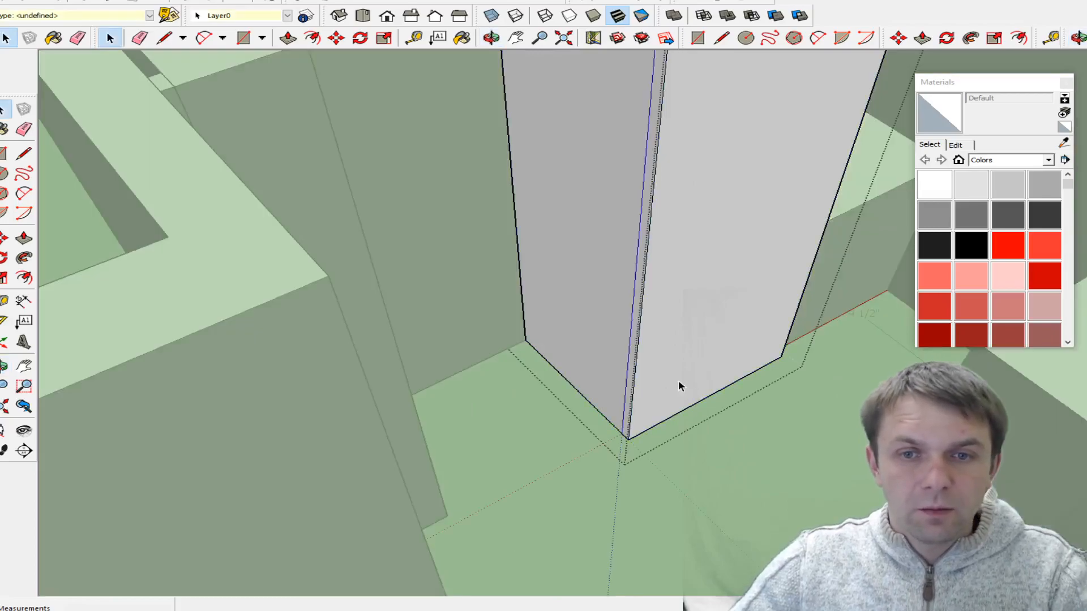
{"action": "key", "text": "l"}
{"action": "left_click", "coordinate": [628, 439]}
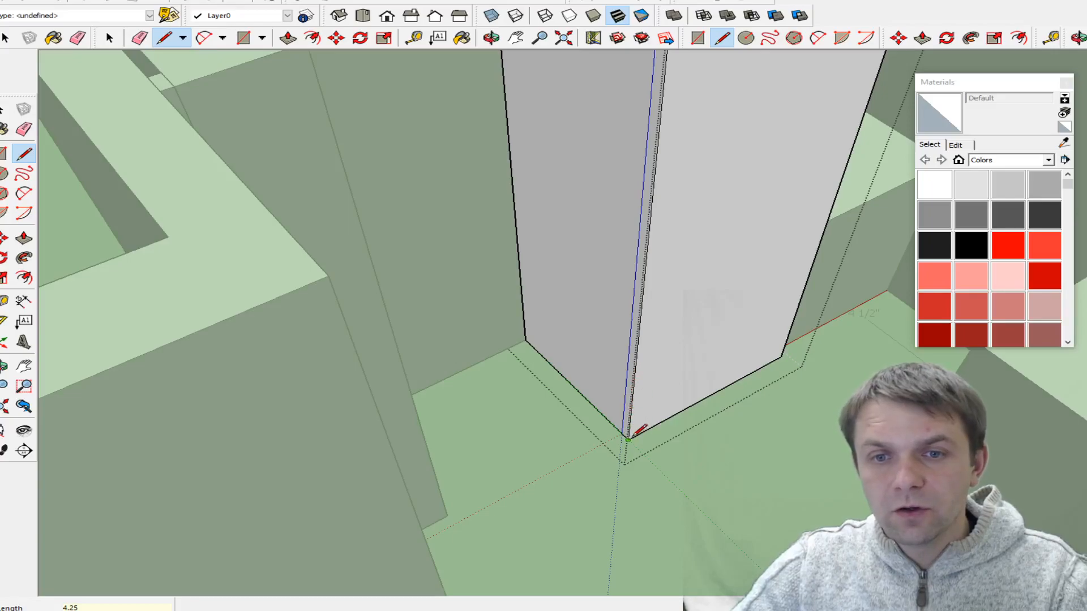
{"action": "type", "text": "4"}
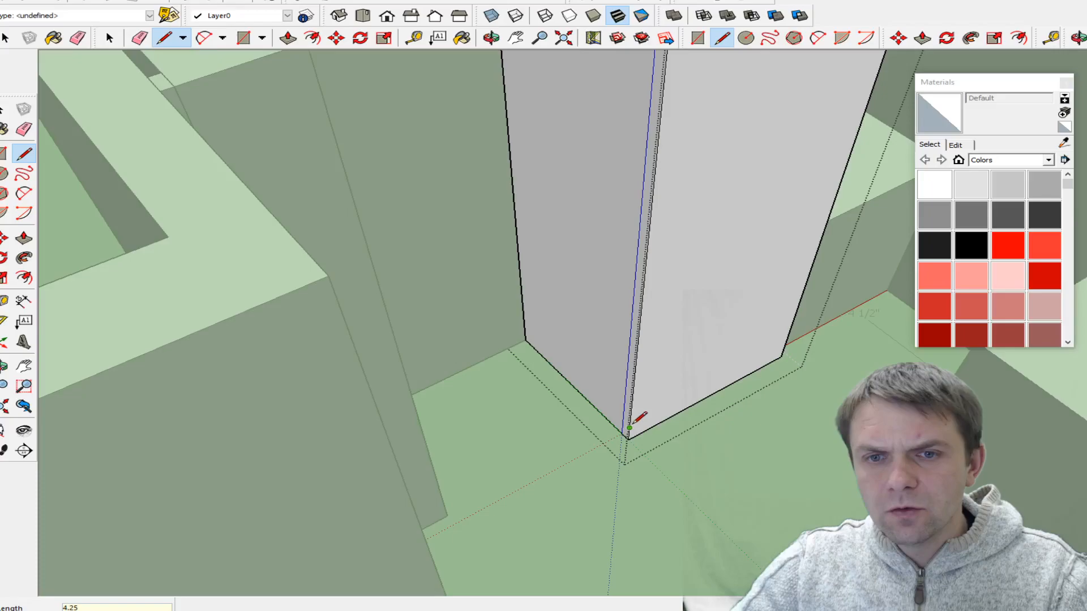
{"action": "scroll", "coordinate": [640, 419], "scroll_direction": "up", "scroll_amount": 4}
{"action": "left_click", "coordinate": [592, 437]}
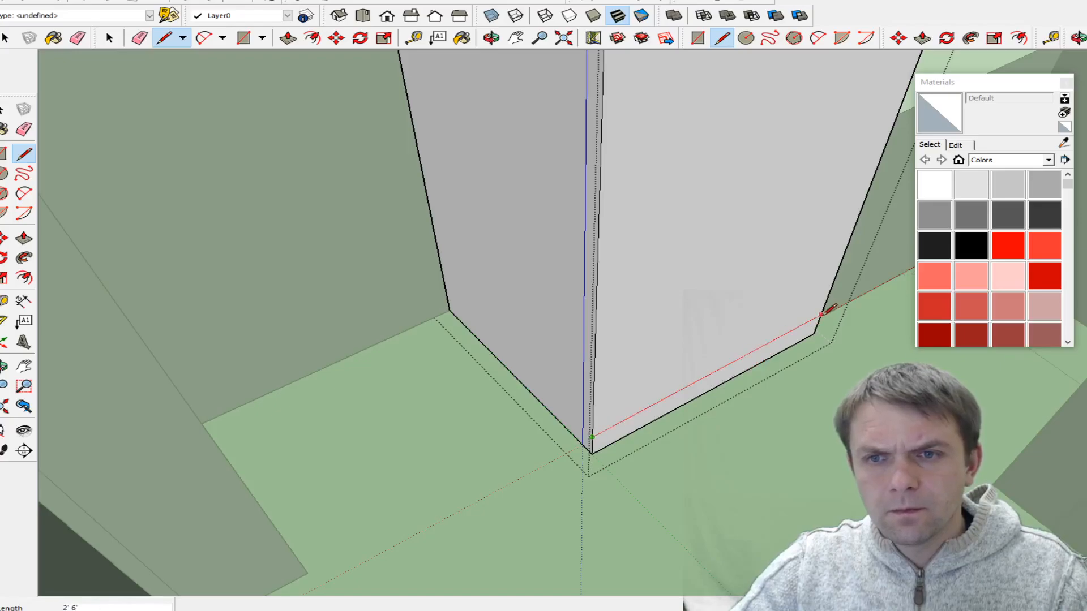
{"action": "left_click", "coordinate": [822, 314]}
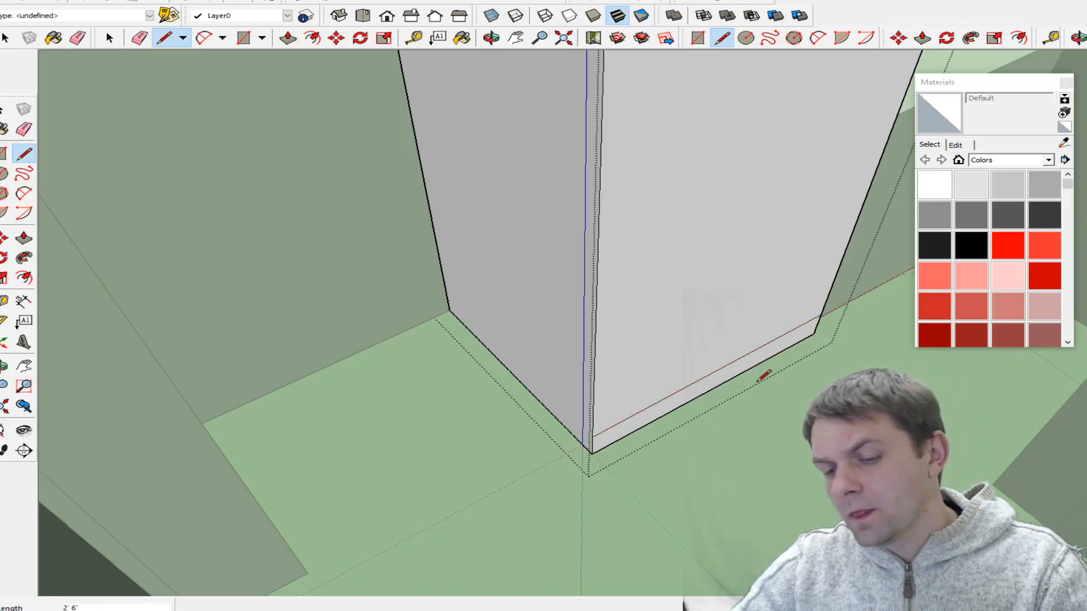
- Push/Pull the wide tall box's toe-kick face inward by 3 inches and close the group
{"action": "key", "text": "p"}
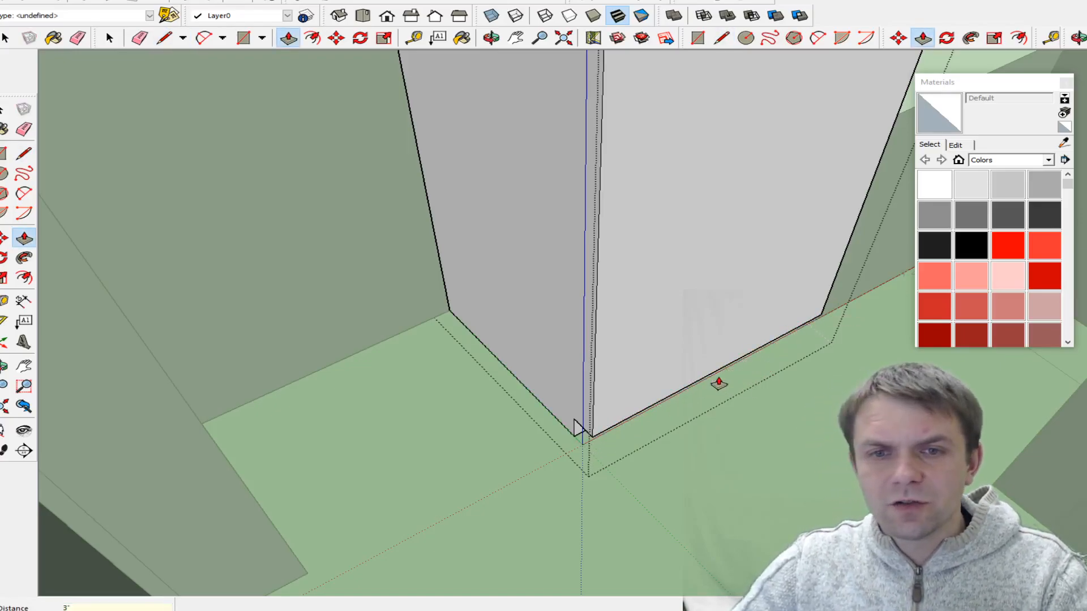
{"action": "key", "text": "space"}
{"action": "left_click", "coordinate": [616, 442]}
- Measure the toe-kick recess's height at the wide tall box's front corner without placing a dimension
{"action": "scroll", "coordinate": [615, 444], "scroll_direction": "down", "scroll_amount": 4}
{"action": "mouse_move", "coordinate": [780, 472]}
{"action": "middle_mouse_down"}
{"action": "mouse_move", "coordinate": [513, 402]}
{"action": "mouse_move", "coordinate": [800, 249]}
{"action": "middle_mouse_up"}
{"action": "scroll", "coordinate": [616, 428], "scroll_direction": "up", "scroll_amount": 3}
{"action": "middle_click_drag", "start_coordinate": [594, 477], "coordinate": [193, 259]}
{"action": "left_click", "coordinate": [24, 301]}
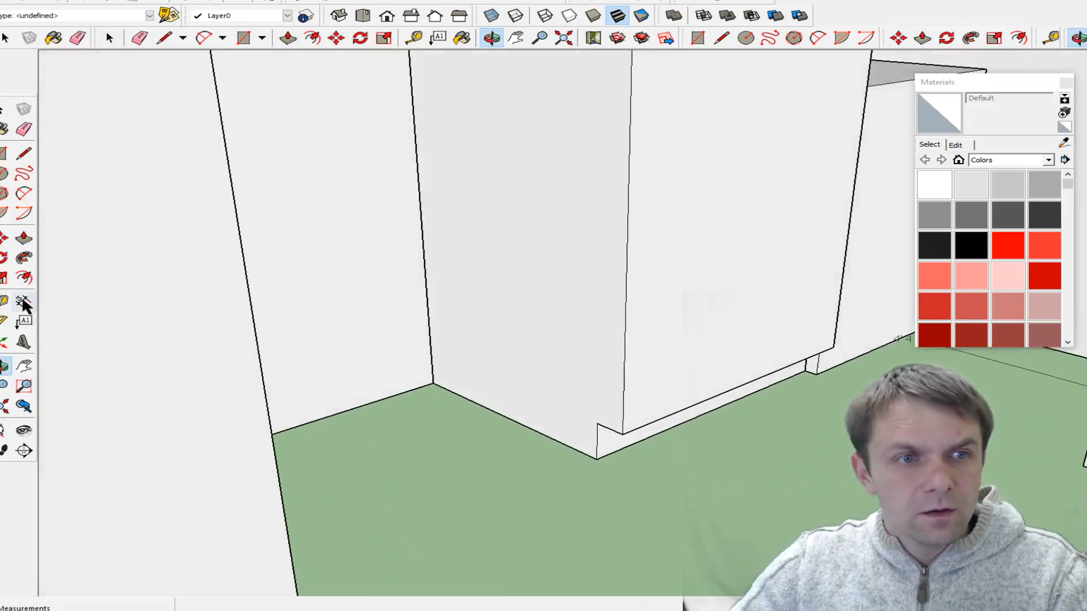
{"action": "left_click", "coordinate": [596, 458]}
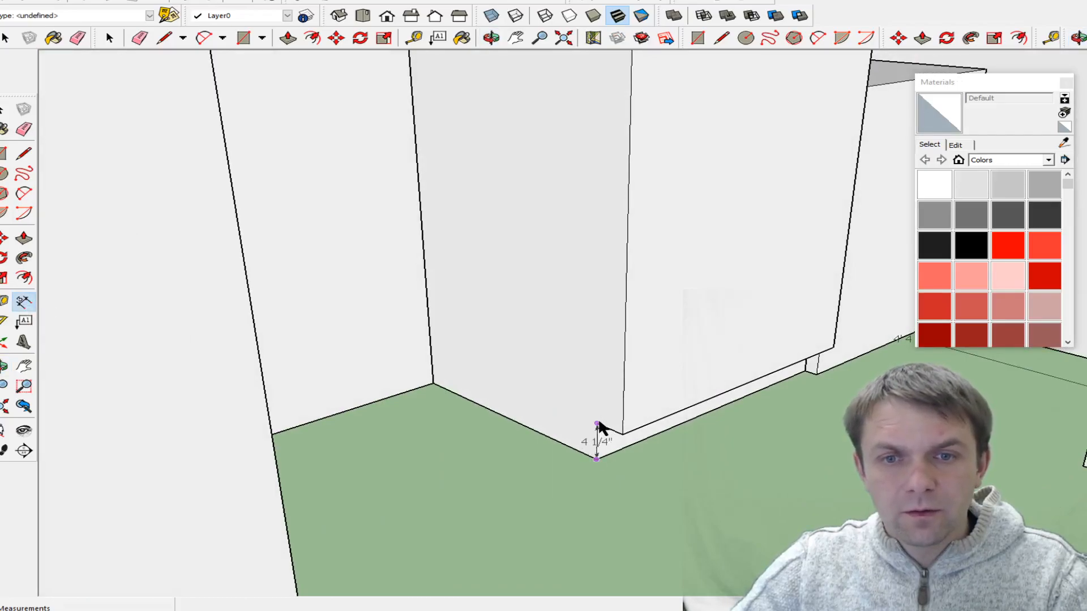
{"action": "scroll", "coordinate": [511, 493], "scroll_direction": "down", "scroll_amount": 1}
{"action": "key", "text": "Escape"}
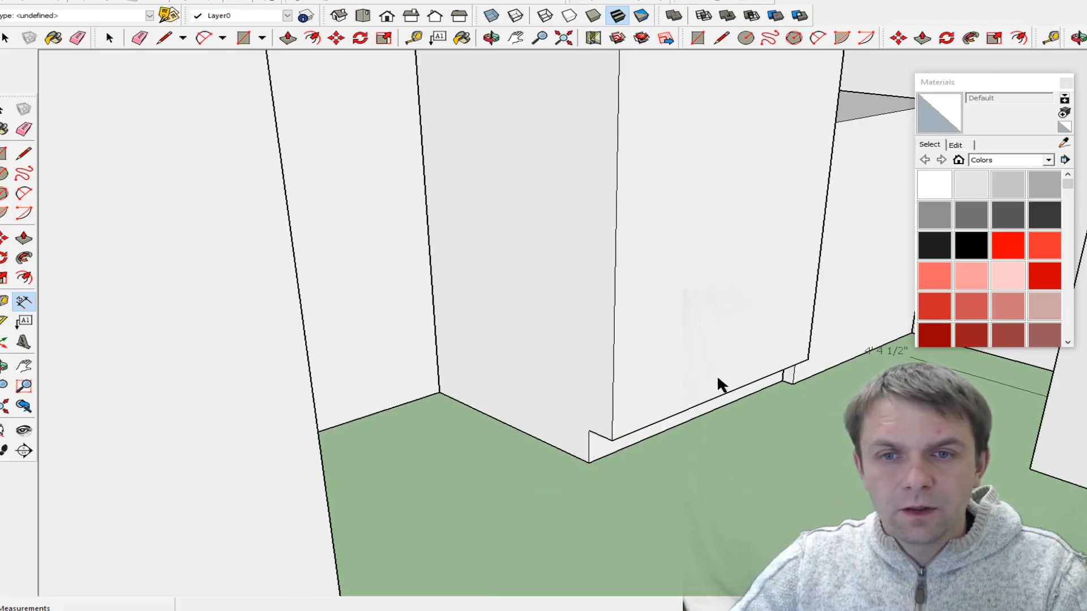
- Inside the wide tall box's group, draw two horizontal drawer lines across the front, spaced 12 inches apart upward from the toe kick
{"action": "middle_click_drag", "start_coordinate": [717, 374], "coordinate": [661, 346]}
{"action": "key", "text": "space"}
{"action": "left_click", "coordinate": [652, 395]}
{"action": "double_click", "coordinate": [652, 374]}
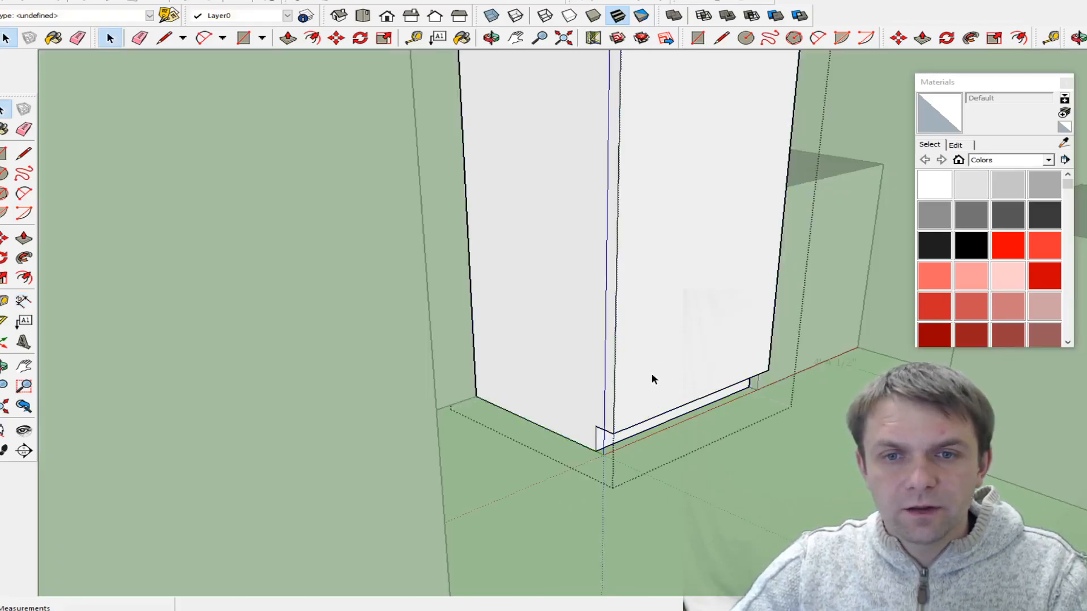
{"action": "scroll", "coordinate": [650, 406], "scroll_direction": "up", "scroll_amount": 1}
{"action": "key", "text": "l"}
{"action": "scroll", "coordinate": [608, 425], "scroll_direction": "up", "scroll_amount": 2}
{"action": "left_click", "coordinate": [604, 455]}
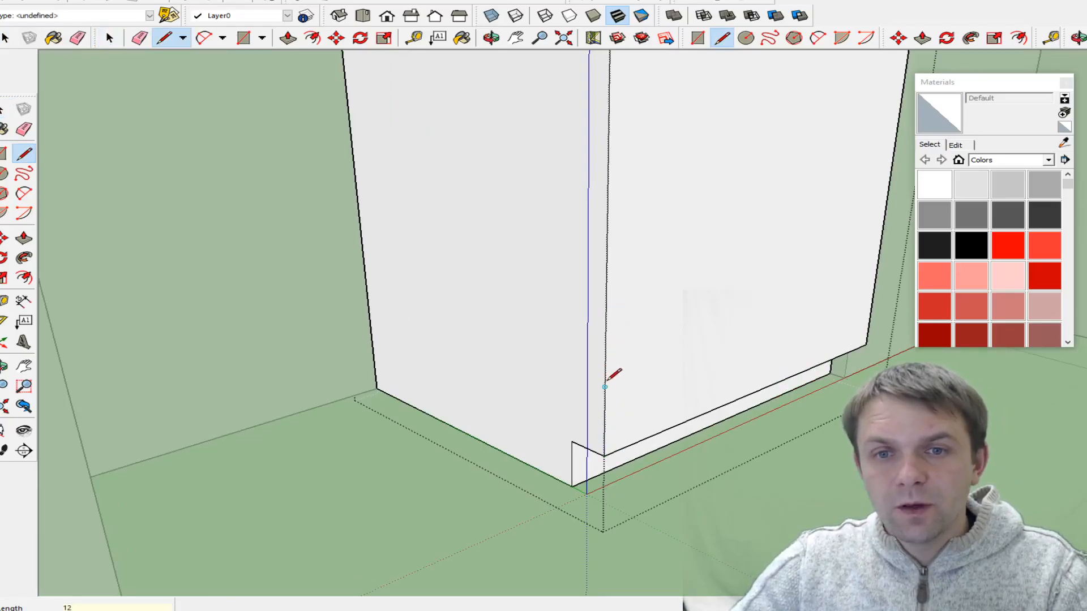
{"action": "scroll", "coordinate": [378, 354], "scroll_direction": "down", "scroll_amount": 4}
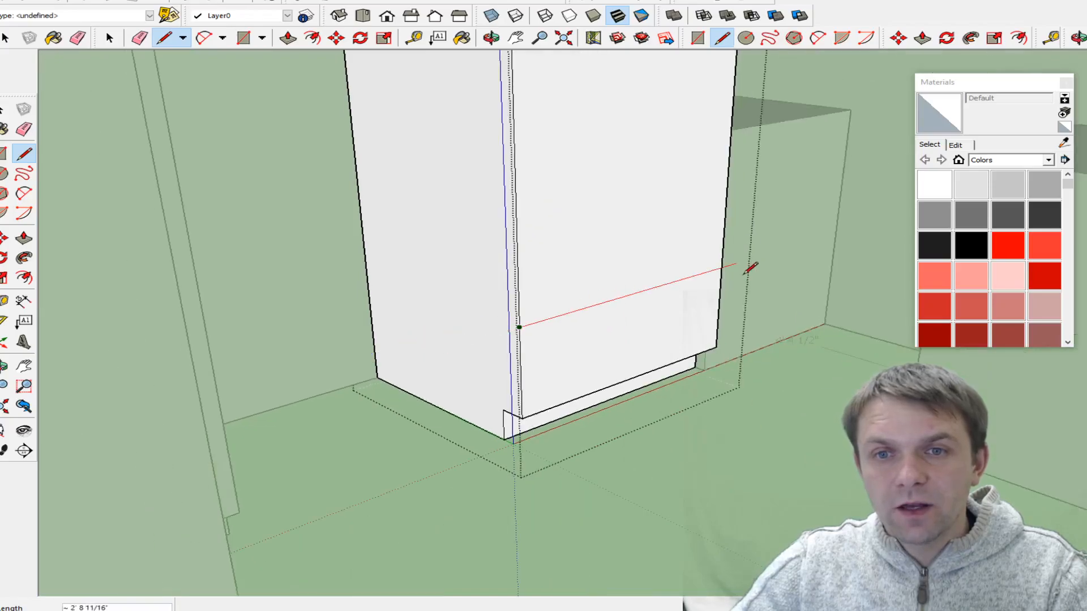
{"action": "left_click", "coordinate": [722, 263]}
{"action": "left_click", "coordinate": [535, 315]}
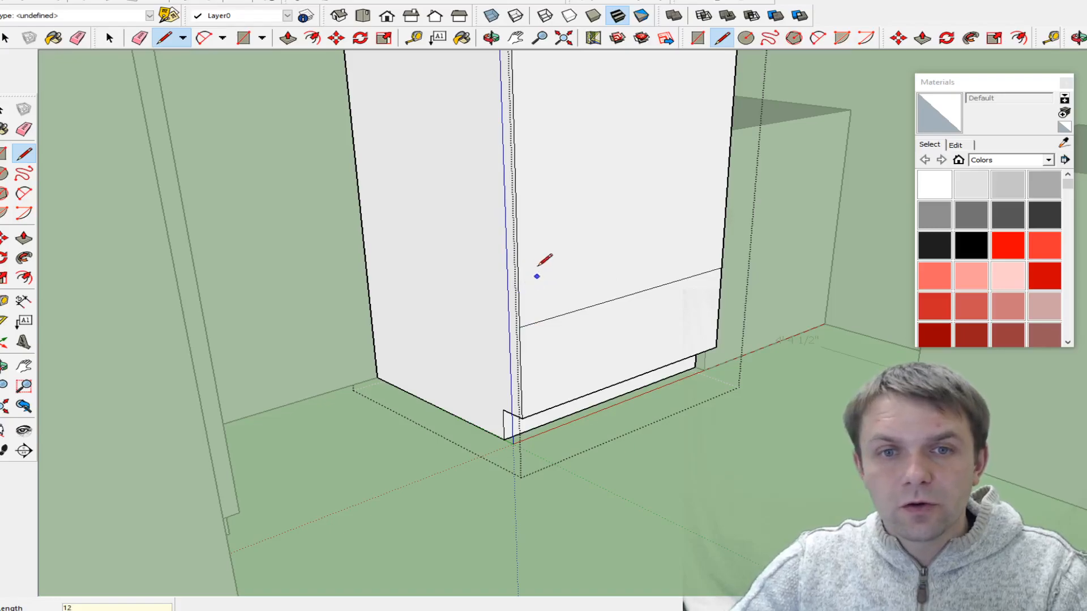
{"action": "left_click", "coordinate": [517, 226]}
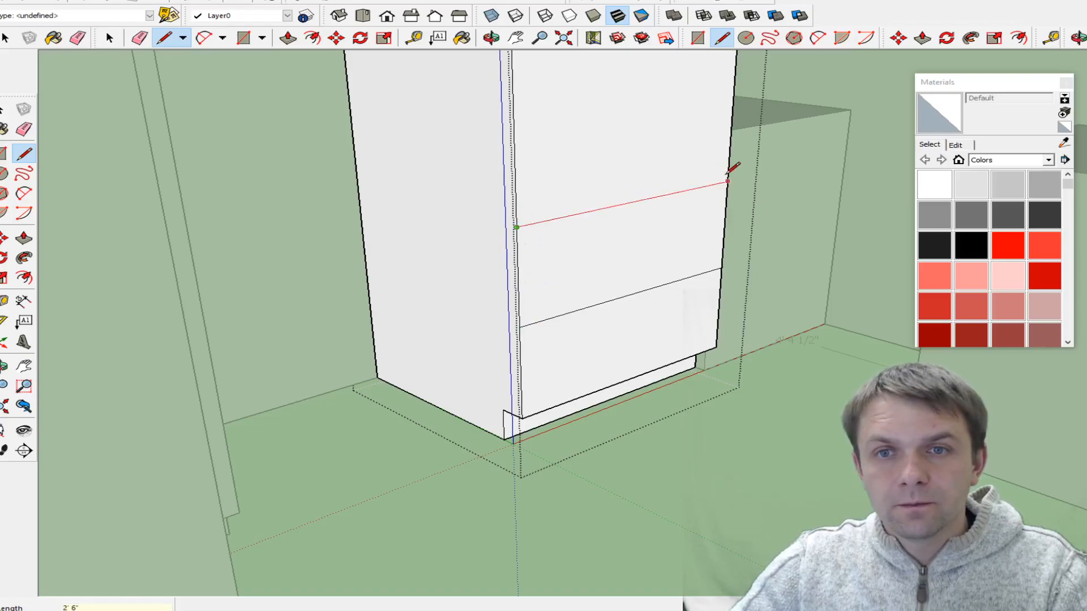
- Draw a horizontal line across the tall box's front, 48 inches above the upper drawer line
{"action": "scroll", "coordinate": [727, 180], "scroll_direction": "down", "scroll_amount": 5}
{"action": "mouse_move", "coordinate": [728, 304]}
{"action": "middle_mouse_down"}
{"action": "mouse_move", "coordinate": [582, 386]}
{"action": "mouse_move", "coordinate": [587, 374]}
{"action": "middle_mouse_up"}
{"action": "scroll", "coordinate": [587, 374], "scroll_direction": "down", "scroll_amount": 5}
{"action": "middle_click_drag", "start_coordinate": [604, 323], "coordinate": [609, 235]}
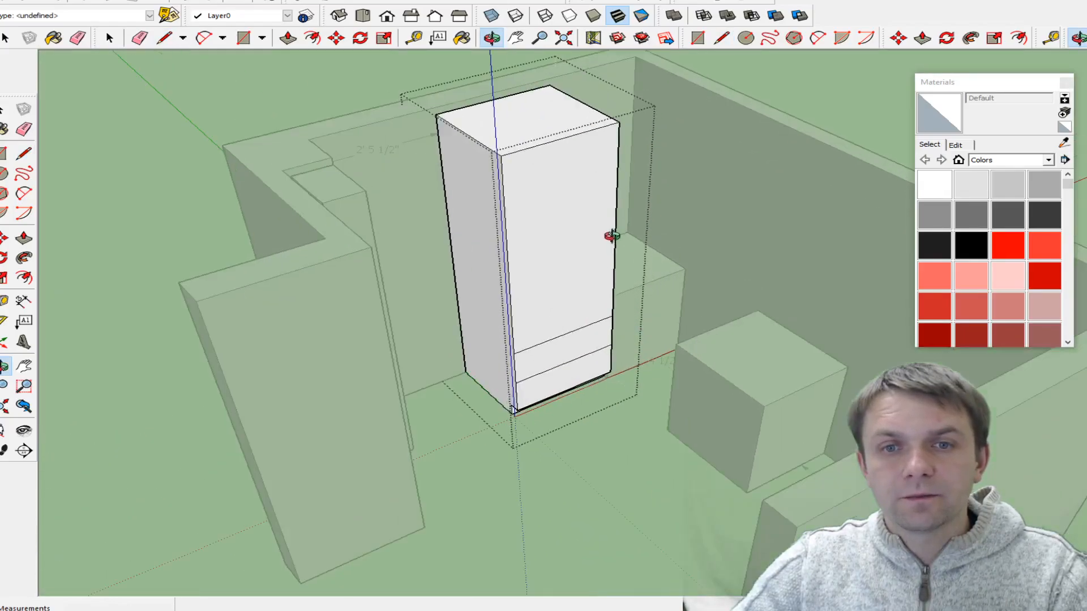
{"action": "scroll", "coordinate": [610, 272], "scroll_direction": "up", "scroll_amount": 4}
{"action": "key", "text": "l"}
{"action": "left_click", "coordinate": [461, 405]}
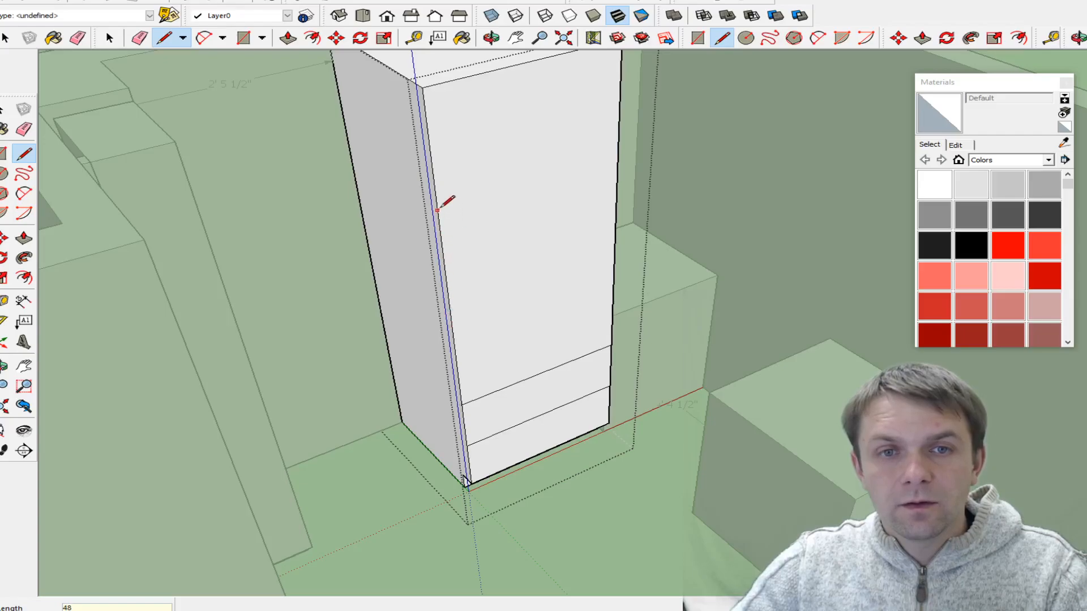
{"action": "left_click", "coordinate": [435, 192]}
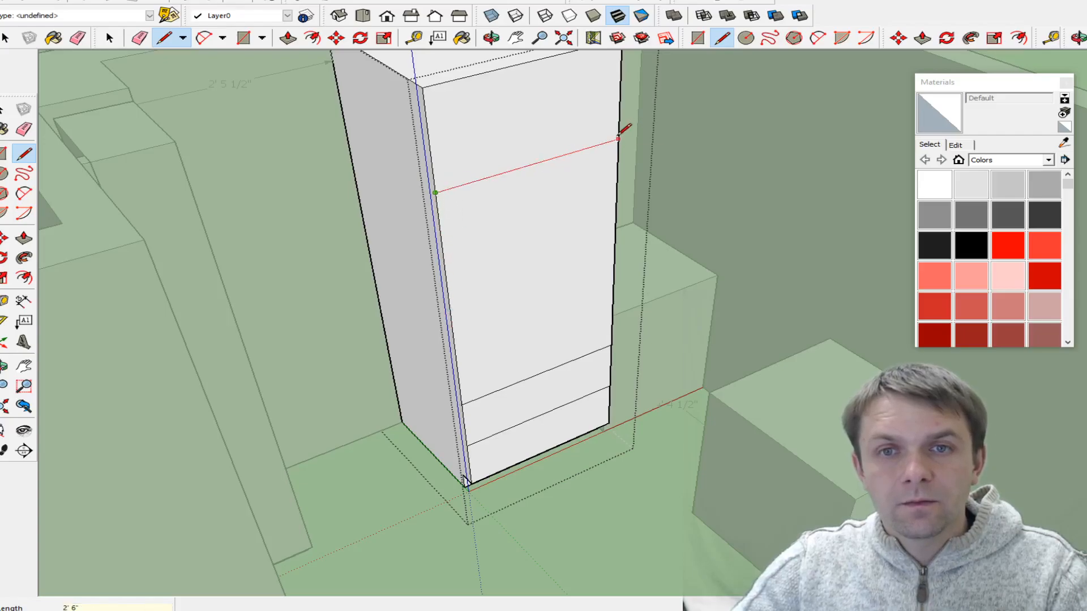
{"action": "left_click", "coordinate": [618, 139]}
- Draw a vertical line from the upper horizontal line's midpoint to the wide tall box's top edge, dividing two doors, and close the group
{"action": "middle_click_drag", "start_coordinate": [618, 139], "coordinate": [524, 175]}
{"action": "left_click", "coordinate": [522, 177]}
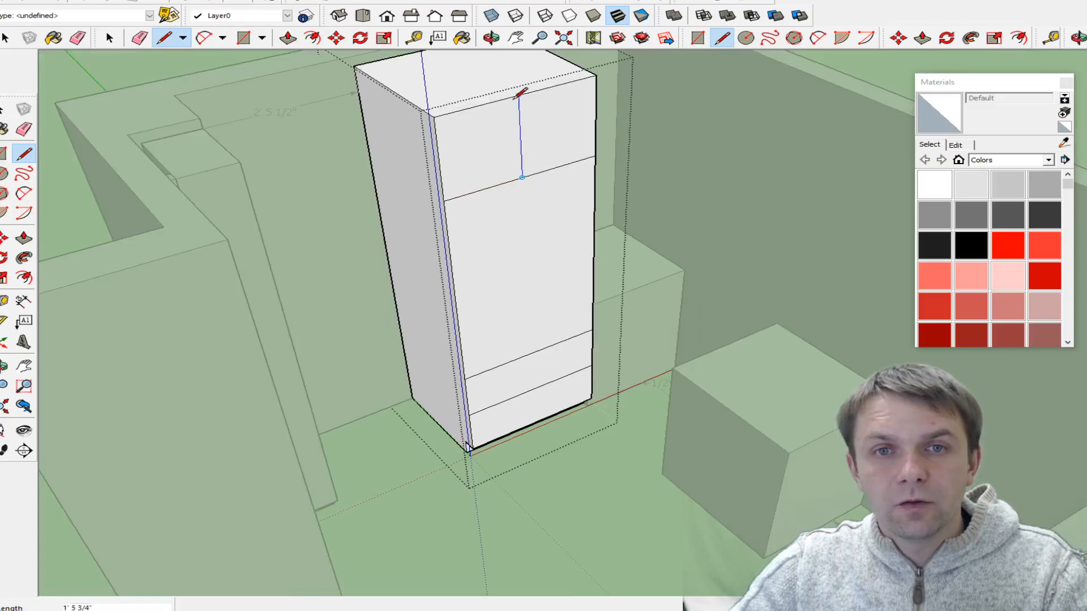
{"action": "left_click", "coordinate": [519, 94]}
{"action": "key", "text": "space"}
{"action": "key", "text": "Escape"}
{"action": "middle_click_drag", "start_coordinate": [414, 338], "coordinate": [573, 311]}
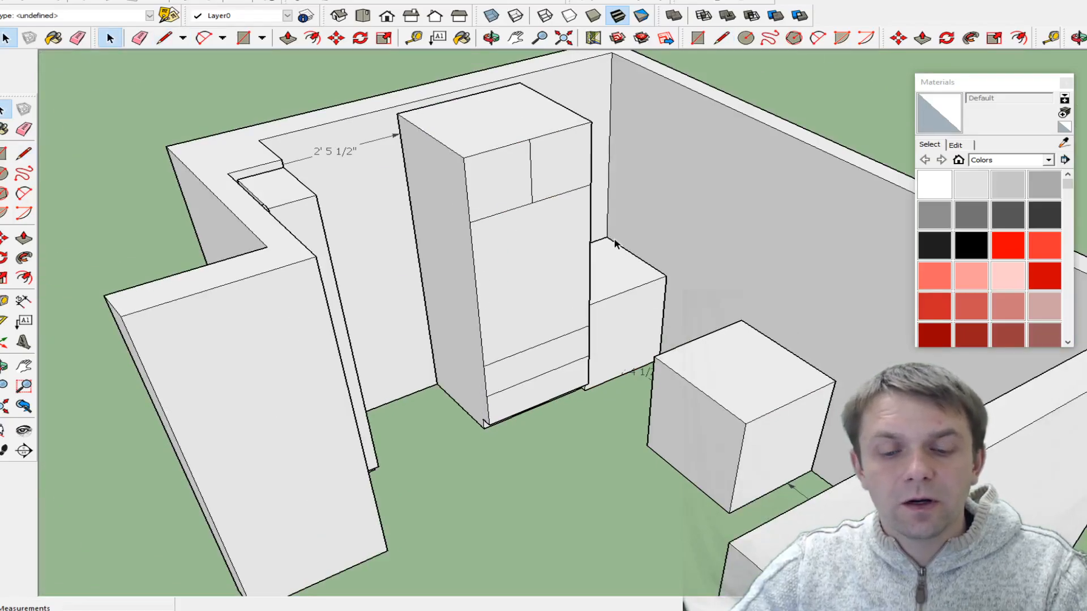
- Unhide all hidden objects in the kitchen model
{"action": "middle_click_drag", "start_coordinate": [616, 248], "coordinate": [566, 283]}
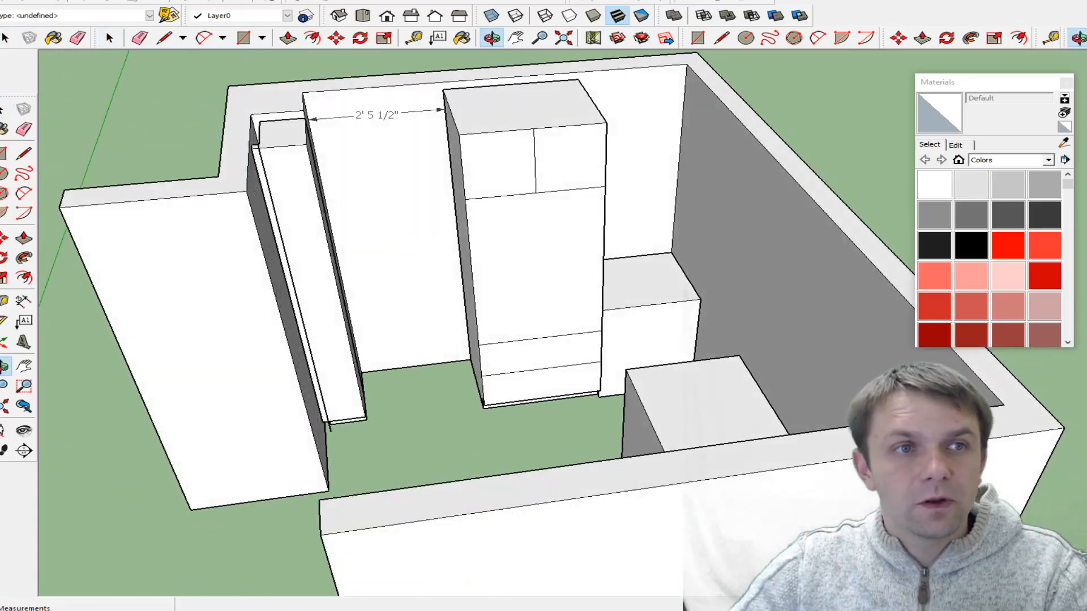
{"action": "left_click", "coordinate": [76, 2]}
{"action": "mouse_move", "coordinate": [59, 143]}
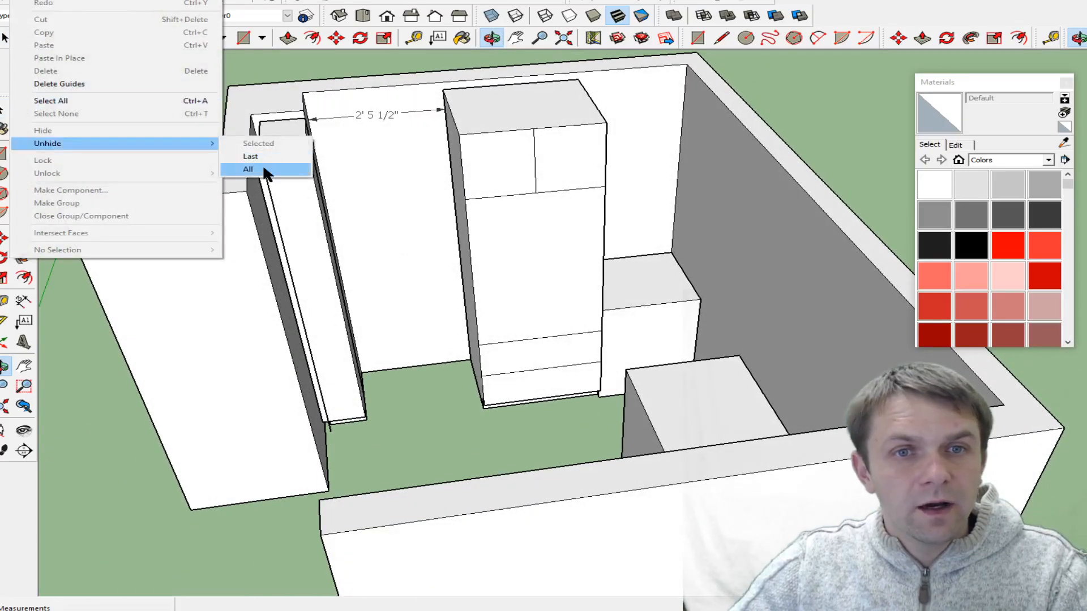
{"action": "left_click", "coordinate": [249, 170]}
{"action": "middle_click_drag", "start_coordinate": [551, 243], "coordinate": [672, 228]}
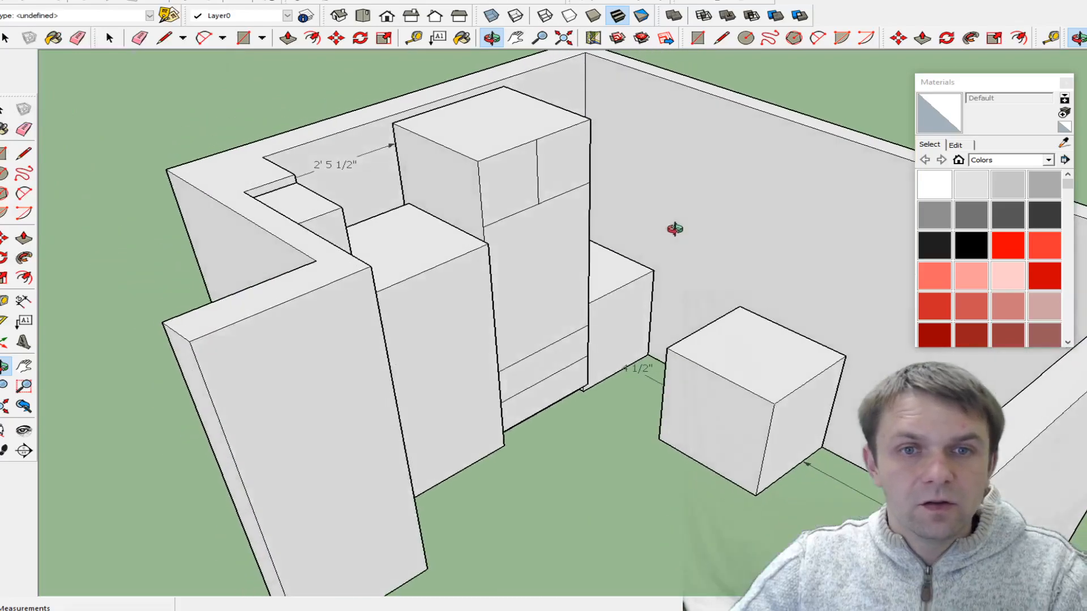
- Draw a 1' 5 3/4" by 2' 2 9/16" rectangle on the tall box's upper side and Push/Pull it over the refrigerator box to the narrow tall box
{"action": "scroll", "coordinate": [439, 211], "scroll_direction": "up", "scroll_amount": 4}
{"action": "middle_click_drag", "start_coordinate": [439, 211], "coordinate": [534, 262]}
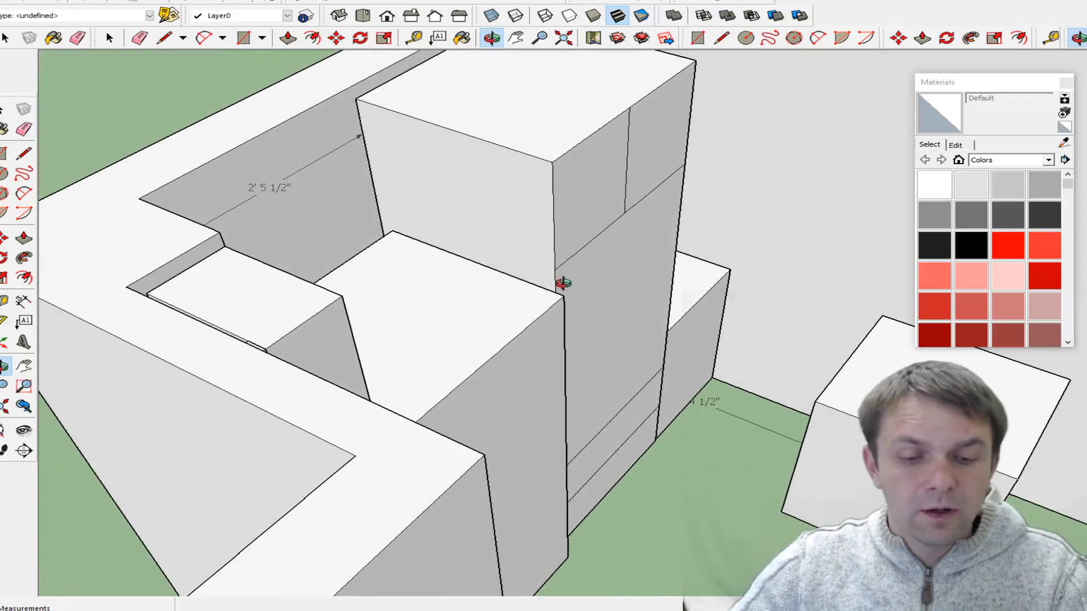
{"action": "key", "text": "r"}
{"action": "left_click", "coordinate": [555, 270]}
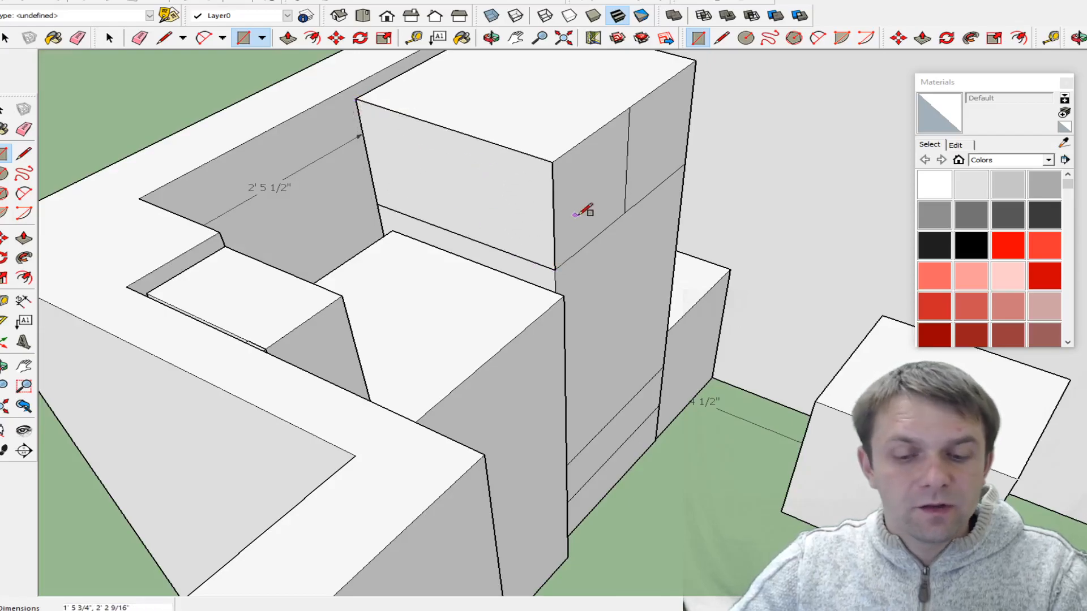
{"action": "key", "text": "p"}
{"action": "left_click_drag", "start_coordinate": [519, 208], "coordinate": [346, 306]}
{"action": "middle_click_drag", "start_coordinate": [515, 225], "coordinate": [378, 429]}
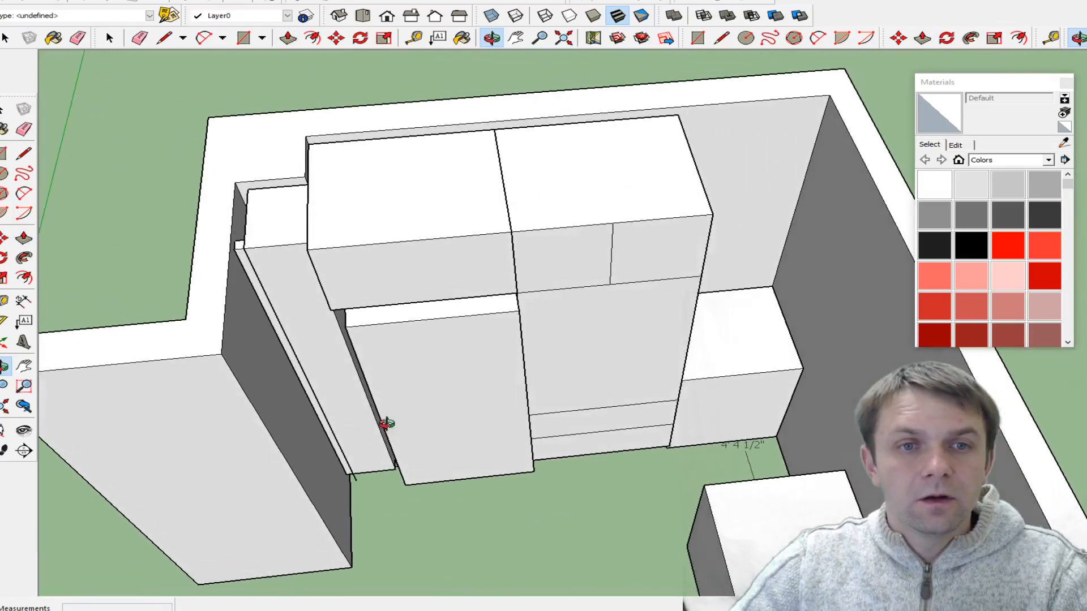
- Move the narrow tall box and its adjacent filler forward about 1 9/16 inches, flush with the over-refrigerator cabinet's front
{"action": "key", "text": "space"}
{"action": "scroll", "coordinate": [249, 252], "scroll_direction": "up", "scroll_amount": 2}
{"action": "left_click", "coordinate": [304, 237]}
{"action": "scroll", "coordinate": [240, 255], "scroll_direction": "up", "scroll_amount": 3}
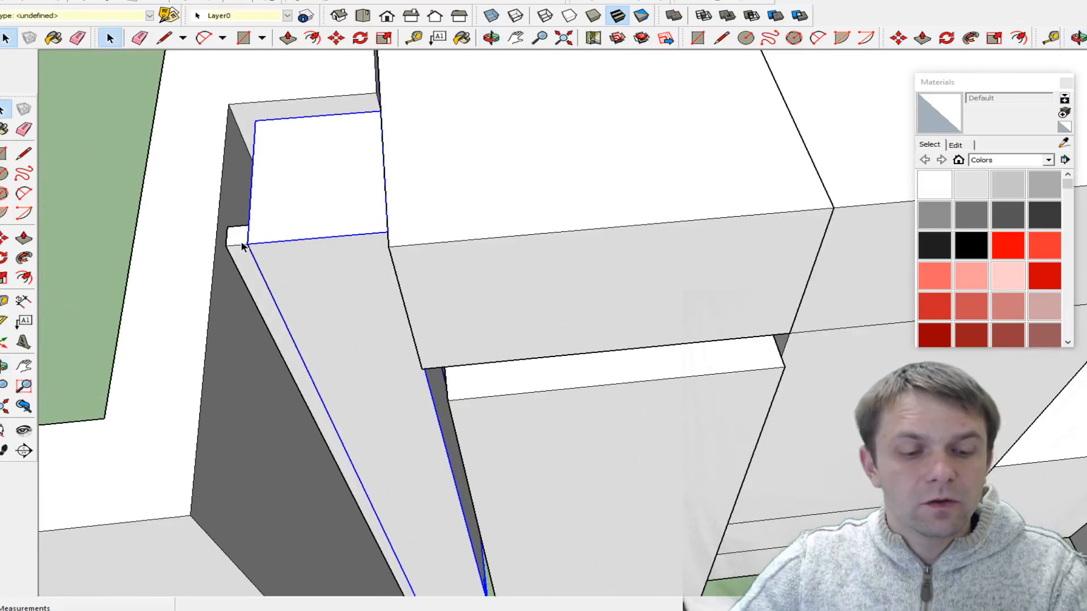
{"action": "left_click", "coordinate": [240, 235], "text": "ctrl"}
{"action": "key", "text": "m"}
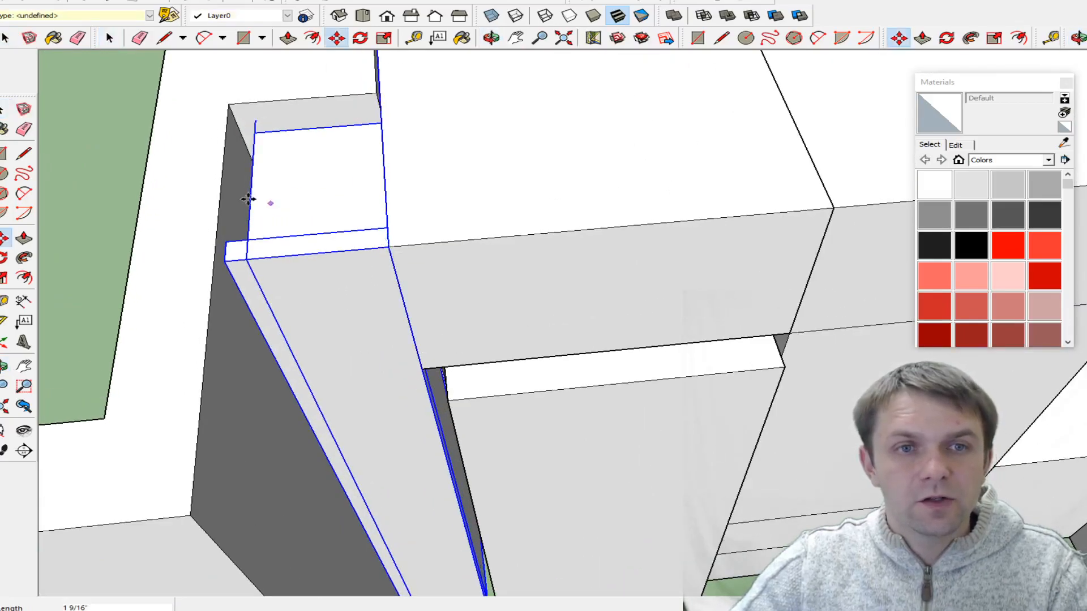
- Examine the gaps around the refrigerator box and the alignment of the surrounding cabinet fronts from several angles
{"action": "scroll", "coordinate": [259, 198], "scroll_direction": "down", "scroll_amount": 2}
{"action": "middle_click_drag", "start_coordinate": [440, 139], "coordinate": [320, 348]}
{"action": "mouse_move", "coordinate": [388, 354]}
{"action": "middle_mouse_down"}
{"action": "mouse_move", "coordinate": [366, 281]}
{"action": "mouse_move", "coordinate": [772, 265]}
{"action": "mouse_move", "coordinate": [538, 150]}
{"action": "mouse_move", "coordinate": [552, 238]}
{"action": "mouse_move", "coordinate": [504, 392]}
{"action": "mouse_move", "coordinate": [481, 357]}
{"action": "middle_mouse_up"}
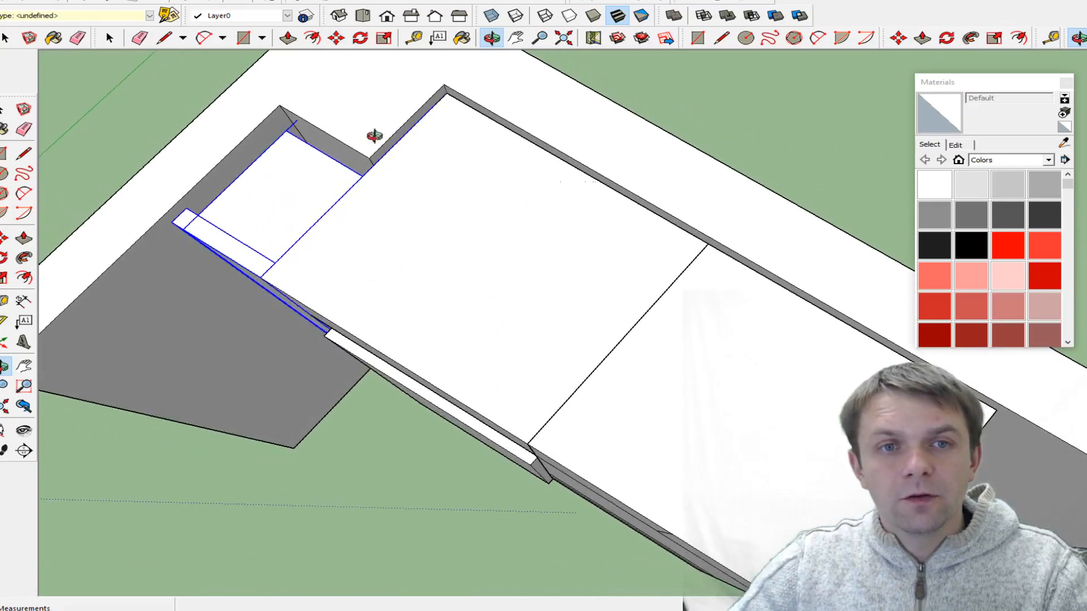
{"action": "mouse_move", "coordinate": [434, 327]}
{"action": "left_mouse_down"}
{"action": "mouse_move", "coordinate": [422, 160]}
{"action": "mouse_move", "coordinate": [556, 381]}
{"action": "mouse_move", "coordinate": [581, 210]}
{"action": "mouse_move", "coordinate": [492, 332]}
{"action": "mouse_move", "coordinate": [611, 287]}
{"action": "mouse_move", "coordinate": [577, 293]}
{"action": "mouse_move", "coordinate": [596, 187]}
{"action": "left_mouse_up"}
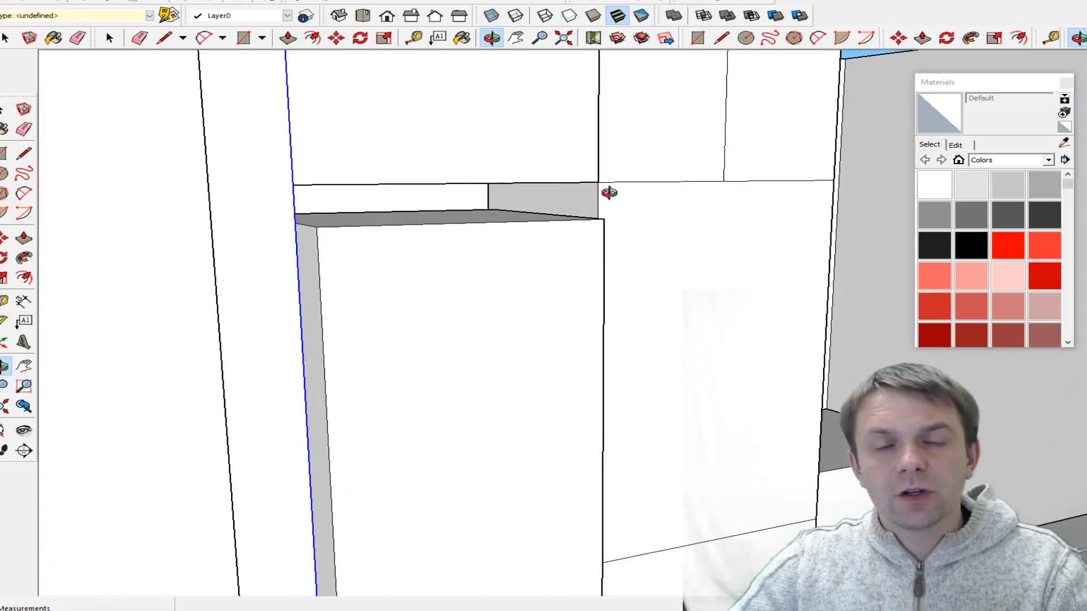
{"action": "scroll", "coordinate": [432, 219], "scroll_direction": "down", "scroll_amount": 4}
{"action": "scroll", "coordinate": [492, 189], "scroll_direction": "up", "scroll_amount": 4}
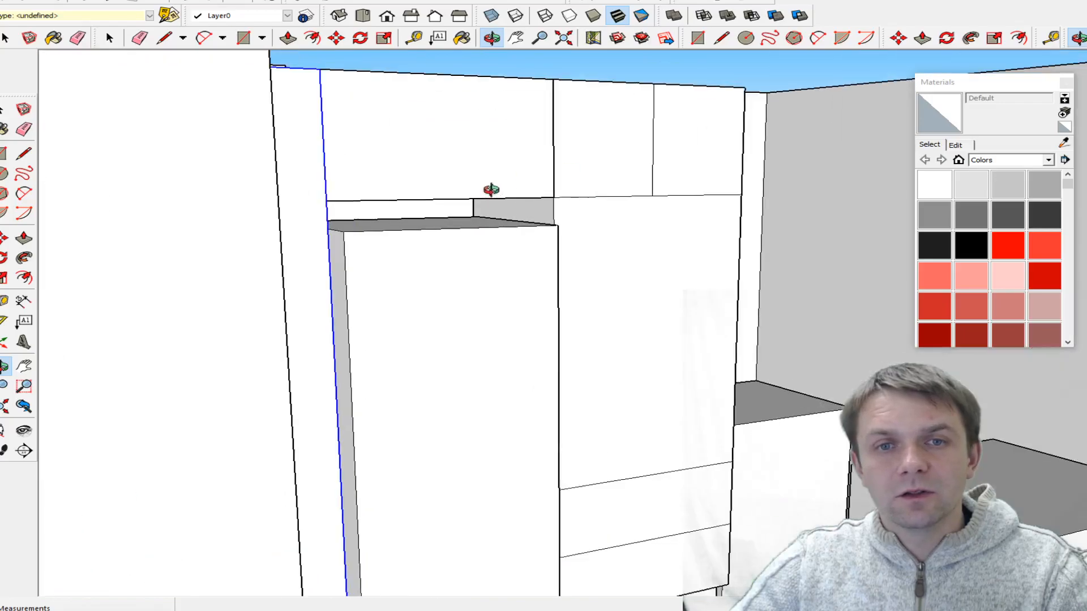
{"action": "mouse_move", "coordinate": [603, 279]}
{"action": "left_mouse_down"}
{"action": "mouse_move", "coordinate": [647, 308]}
{"action": "mouse_move", "coordinate": [331, 286]}
{"action": "left_mouse_up"}
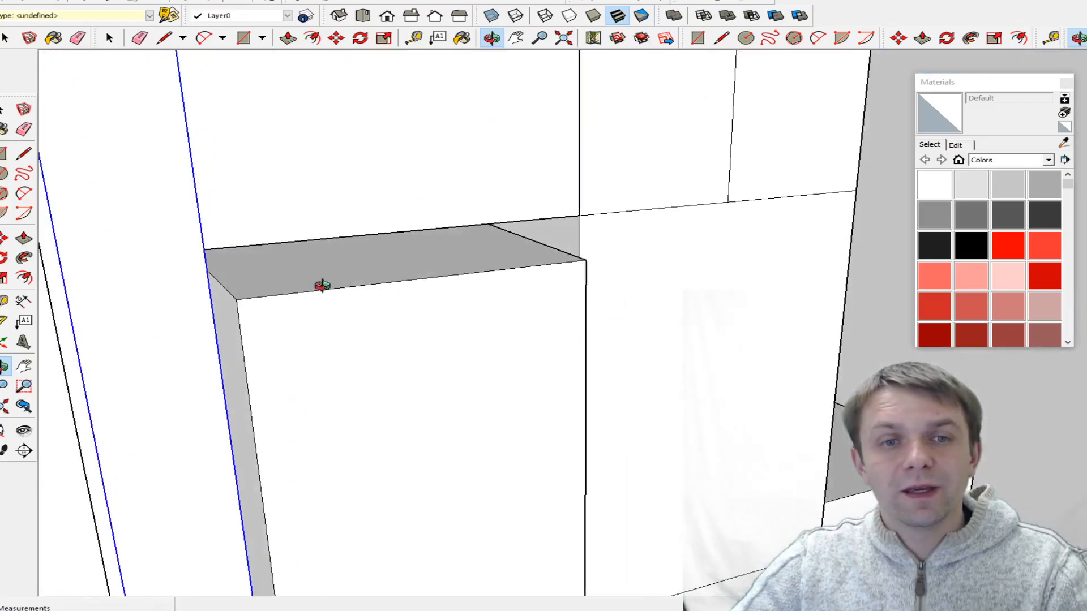
{"action": "scroll", "coordinate": [464, 264], "scroll_direction": "down", "scroll_amount": 5}
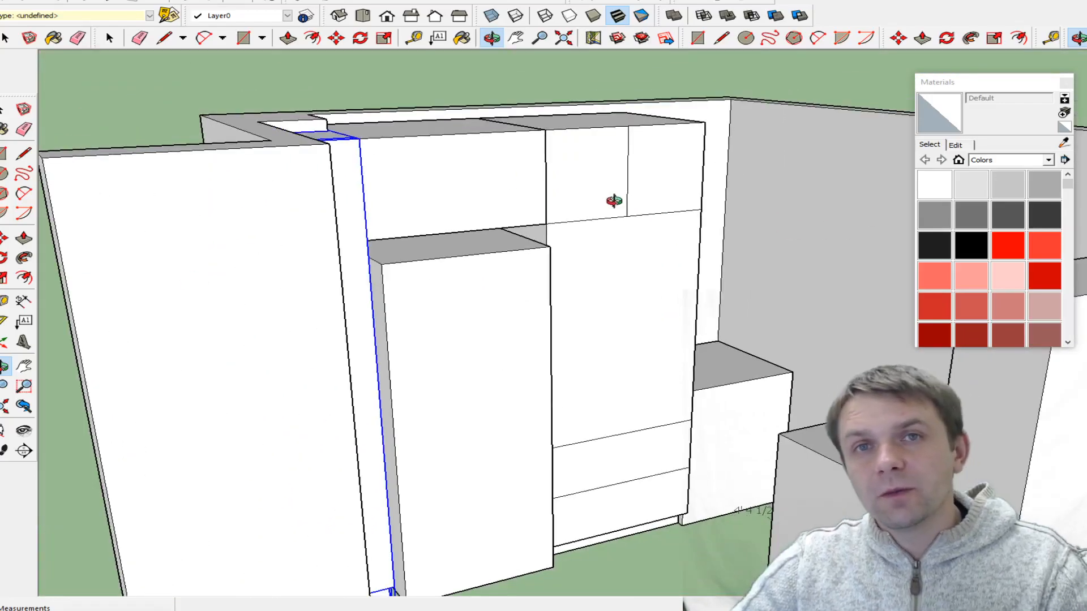
{"action": "left_click_drag", "start_coordinate": [578, 231], "coordinate": [614, 287]}
{"action": "scroll", "coordinate": [570, 247], "scroll_direction": "up", "scroll_amount": 3}
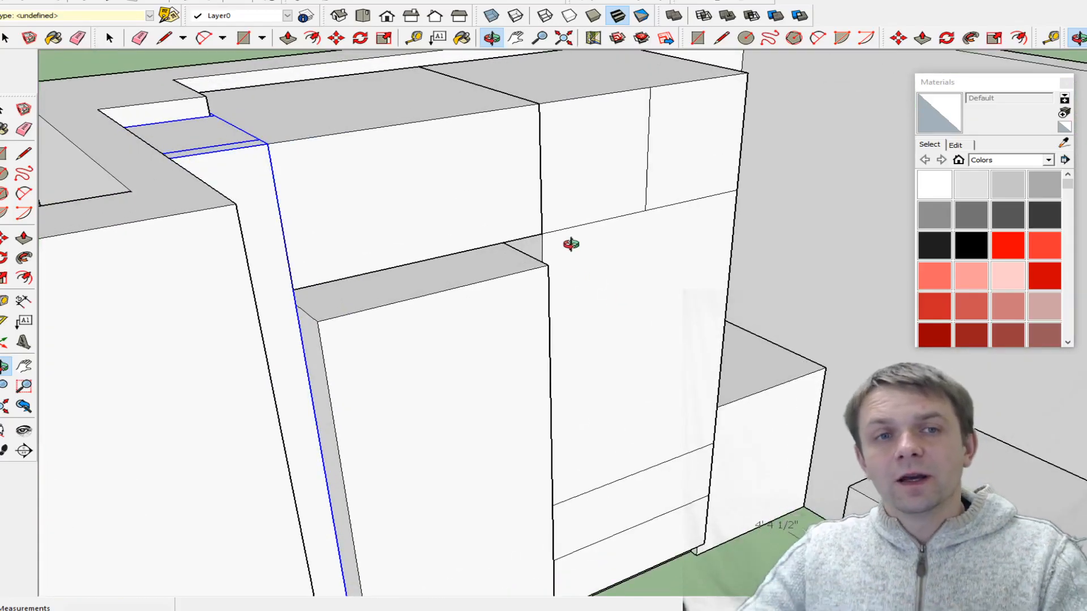
{"action": "mouse_move", "coordinate": [551, 247]}
{"action": "left_mouse_down"}
{"action": "mouse_move", "coordinate": [468, 310]}
{"action": "mouse_move", "coordinate": [513, 331]}
{"action": "left_mouse_up"}
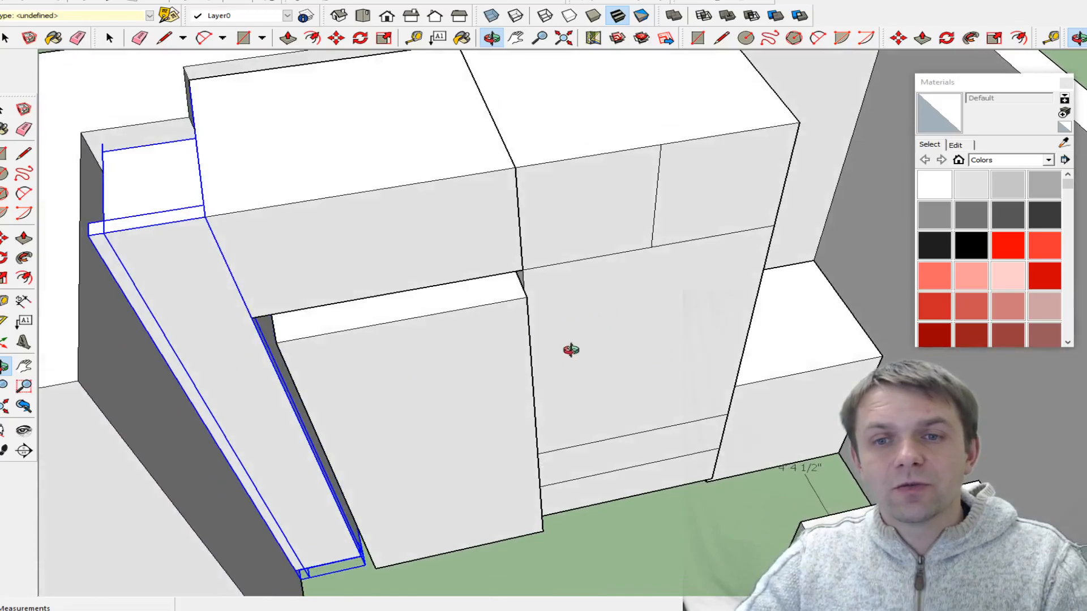
{"action": "left_click_drag", "start_coordinate": [576, 358], "coordinate": [640, 497]}
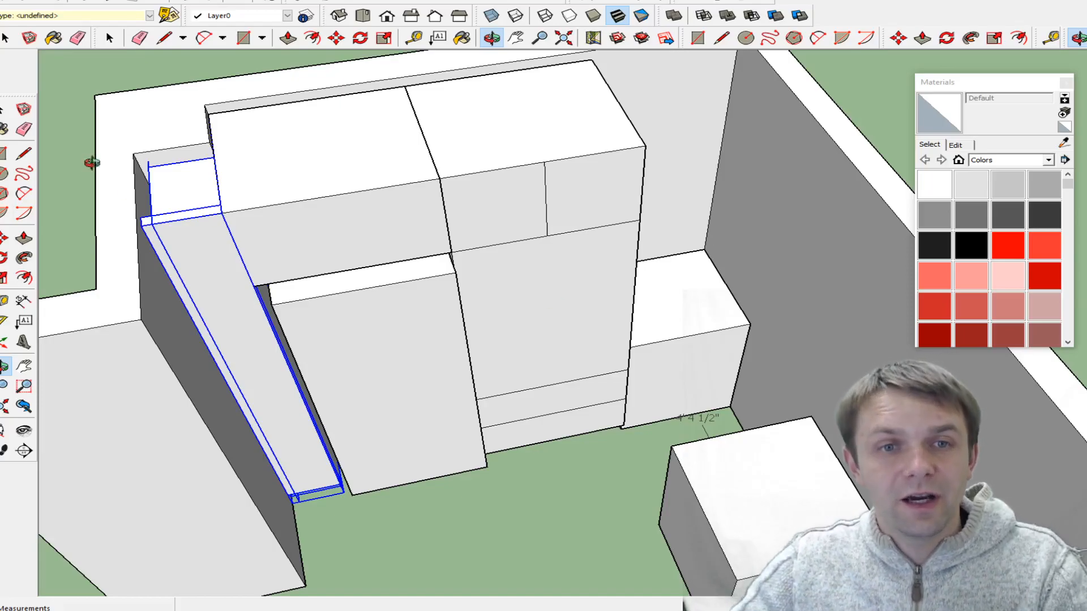
- Dimension the over-refrigerator cabinet's width along its top front edge
{"action": "left_click", "coordinate": [23, 302]}
{"action": "left_click", "coordinate": [440, 178]}
{"action": "left_click", "coordinate": [220, 214]}
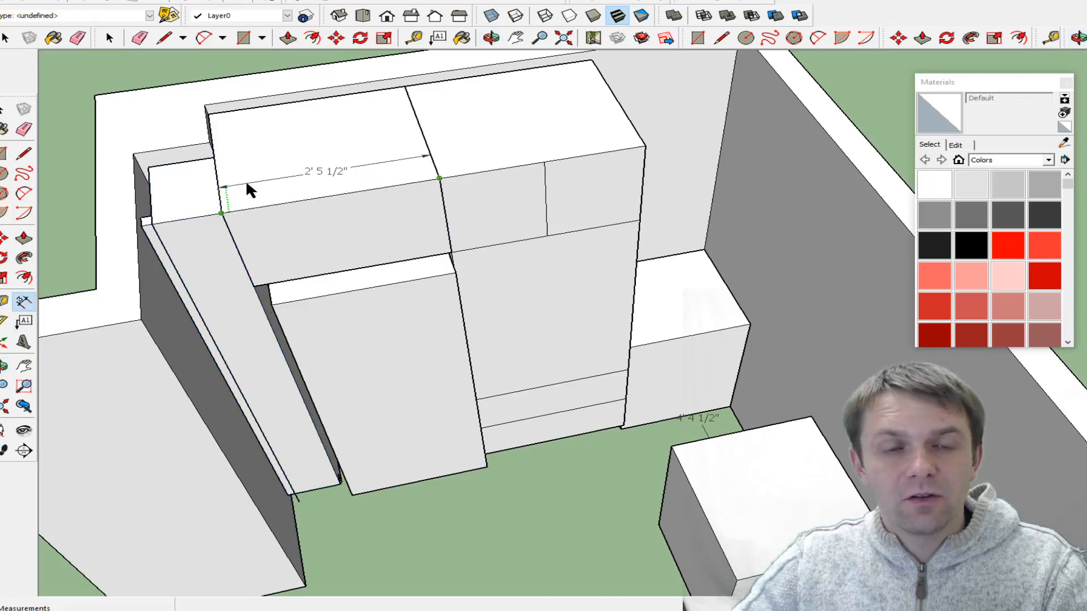
{"action": "left_click", "coordinate": [245, 185]}
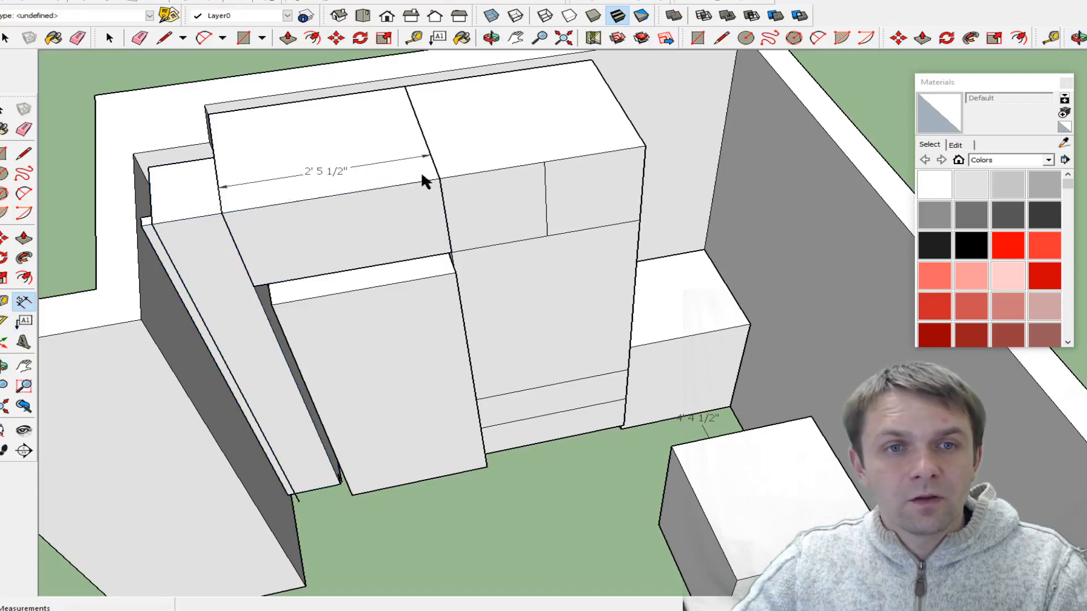
- Hide the narrow tall box beside the over-refrigerator cabinet
{"action": "key", "text": "space"}
{"action": "left_click", "coordinate": [221, 236]}
{"action": "right_click", "coordinate": [199, 215]}
{"action": "left_click", "coordinate": [238, 246]}
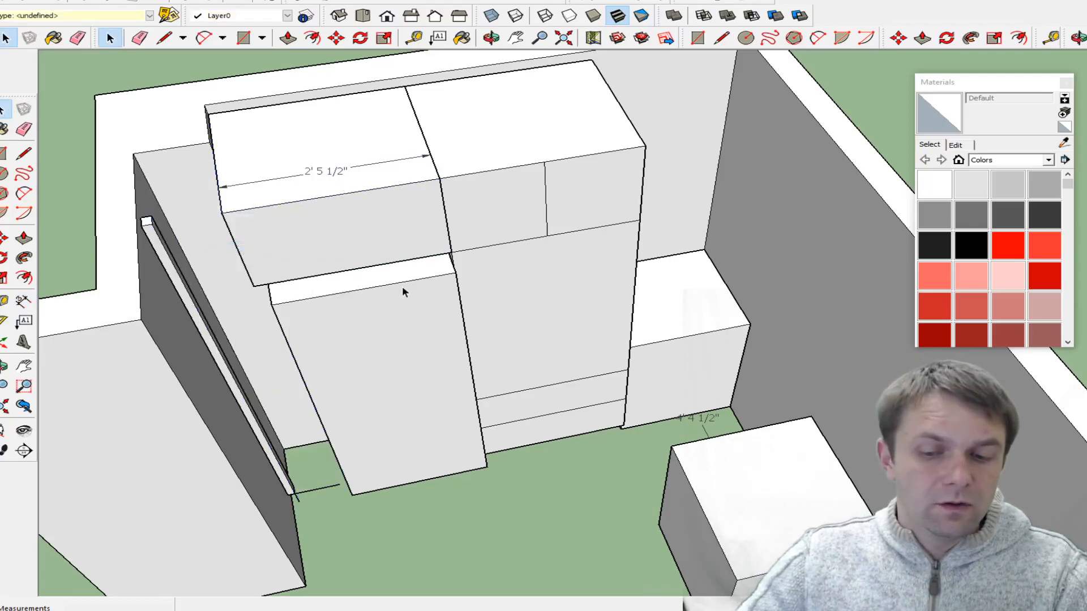
- Push/Pull the over-refrigerator cabinet's exposed side face inward by 1.5 inches
{"action": "middle_click_drag", "start_coordinate": [374, 221], "coordinate": [276, 306]}
{"action": "left_click", "coordinate": [276, 306]}
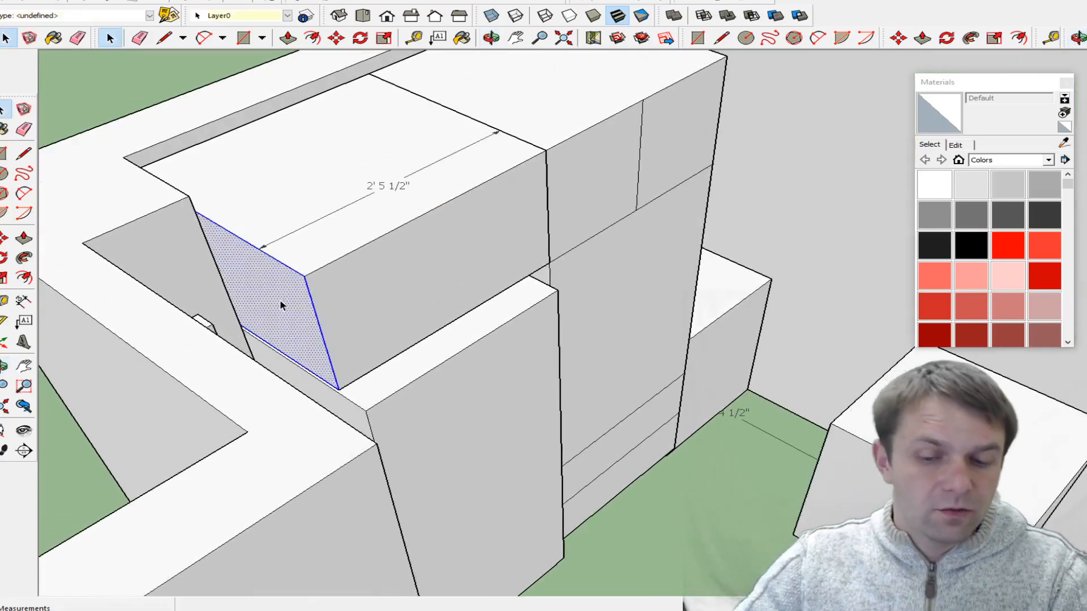
{"action": "key", "text": "p"}
{"action": "left_click", "coordinate": [275, 304]}
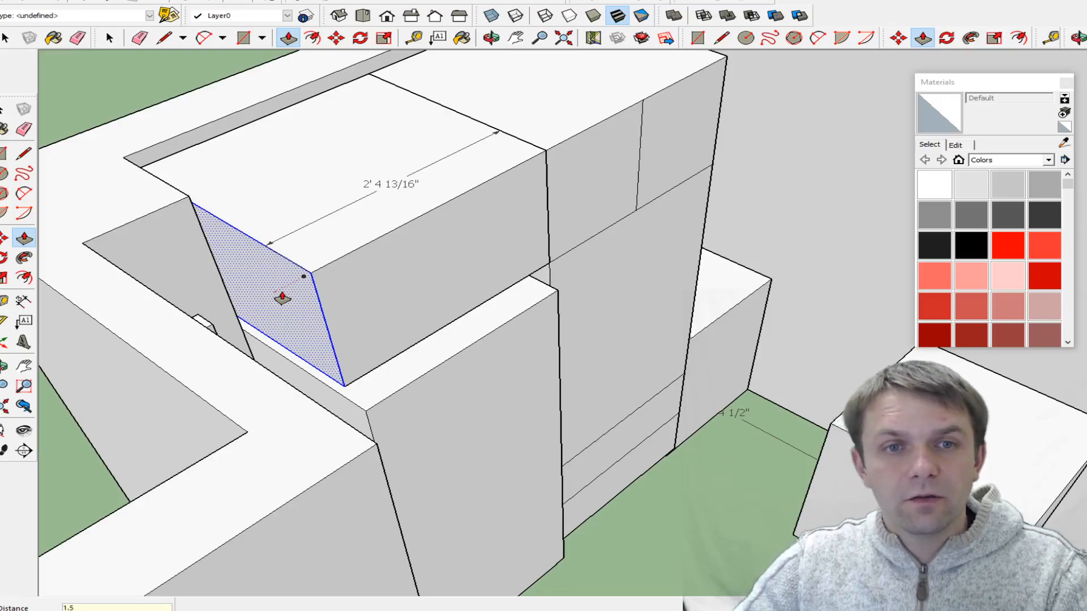
{"action": "key", "text": "Return"}
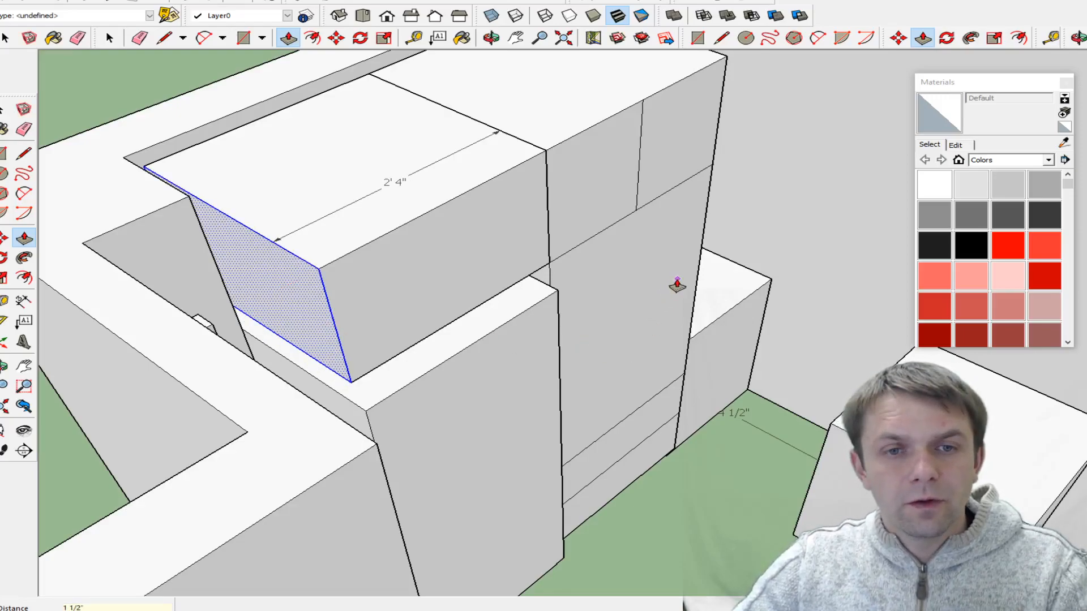
{"action": "key", "text": "space"}
{"action": "middle_click_drag", "start_coordinate": [606, 357], "coordinate": [388, 208]}
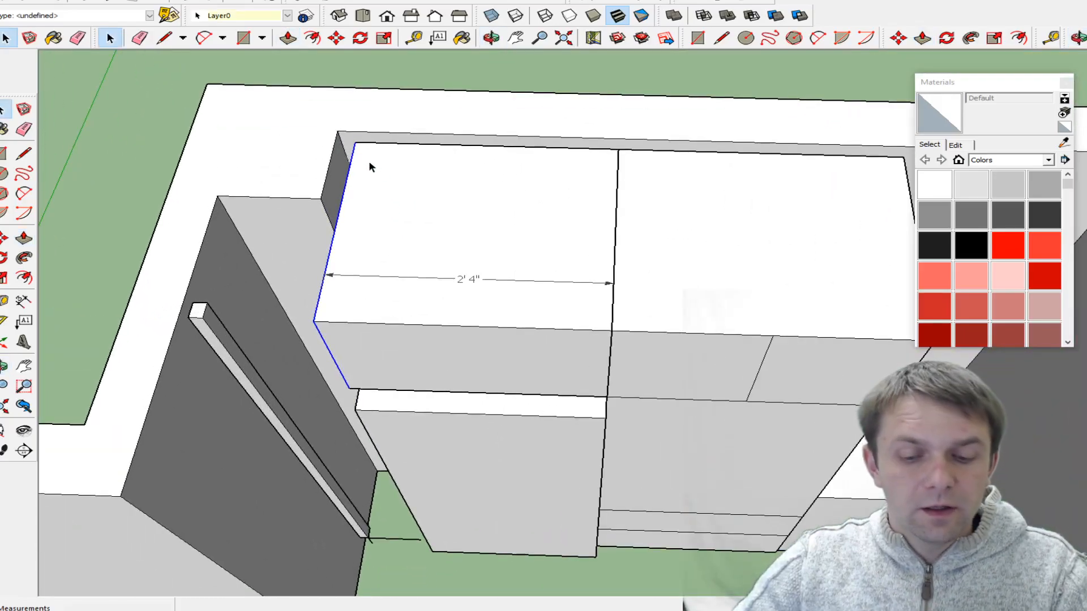
{"action": "key", "text": "m"}
{"action": "left_click", "coordinate": [354, 143]}
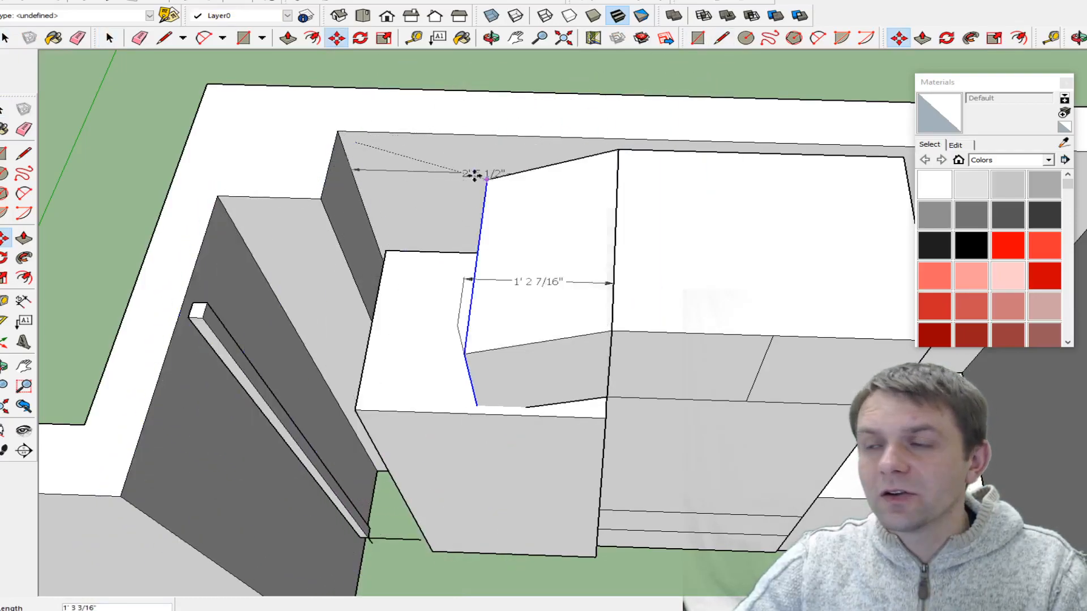
{"action": "key", "text": "space"}
- Select all of the over-refrigerator cabinet's connected geometry and make it a group
{"action": "left_click", "coordinate": [464, 222]}
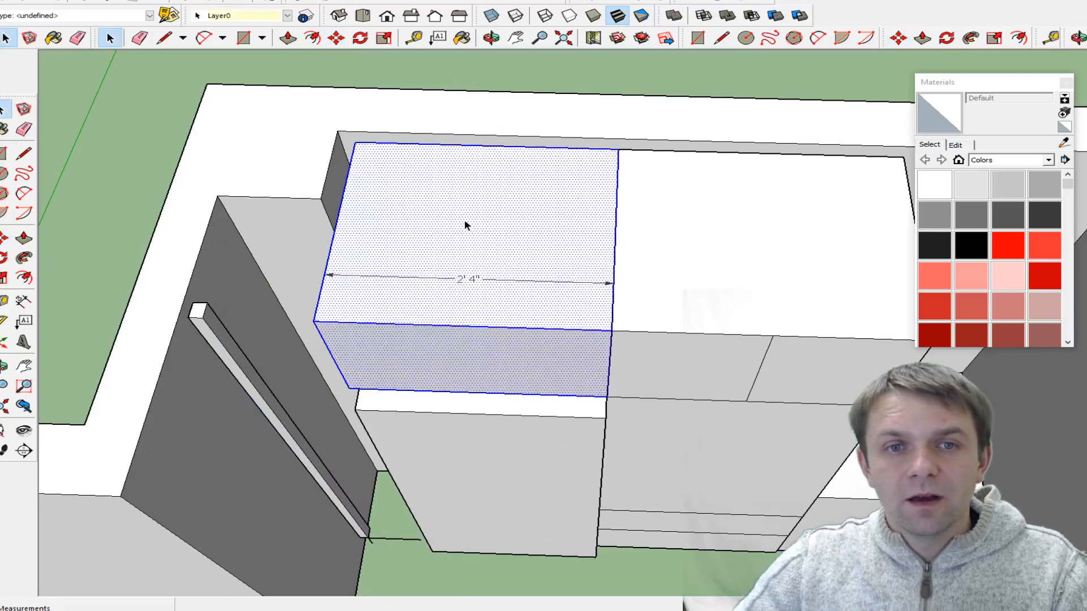
{"action": "right_click", "coordinate": [464, 219]}
{"action": "left_click", "coordinate": [529, 322]}
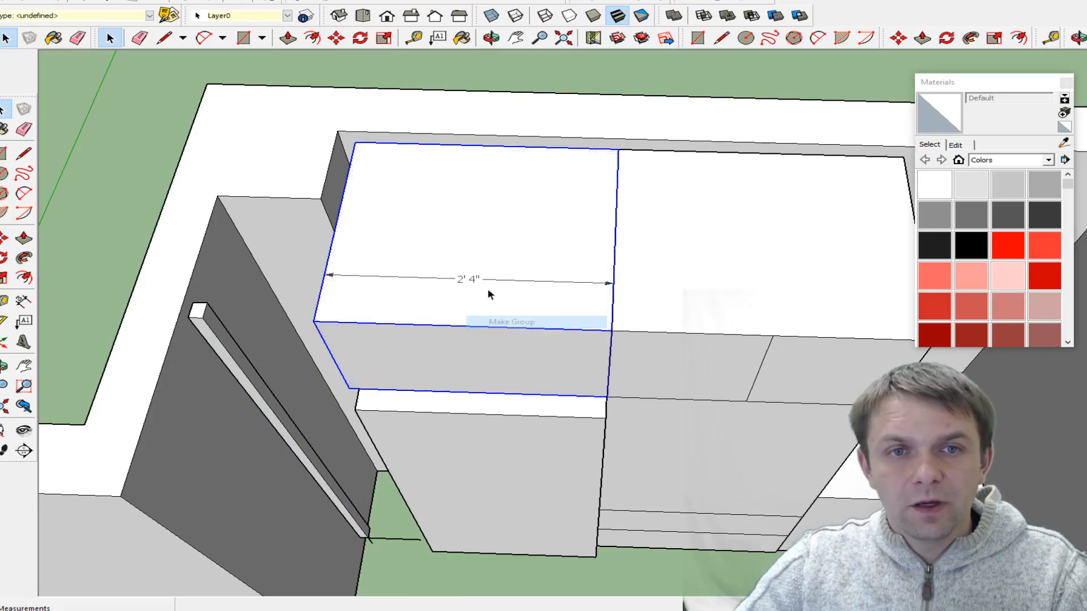
- Move the over-refrigerator cabinet group sideways, away from the wide tall box, to align with the recess's side wall
{"action": "scroll", "coordinate": [452, 232], "scroll_direction": "up", "scroll_amount": 2}
{"action": "key", "text": "m"}
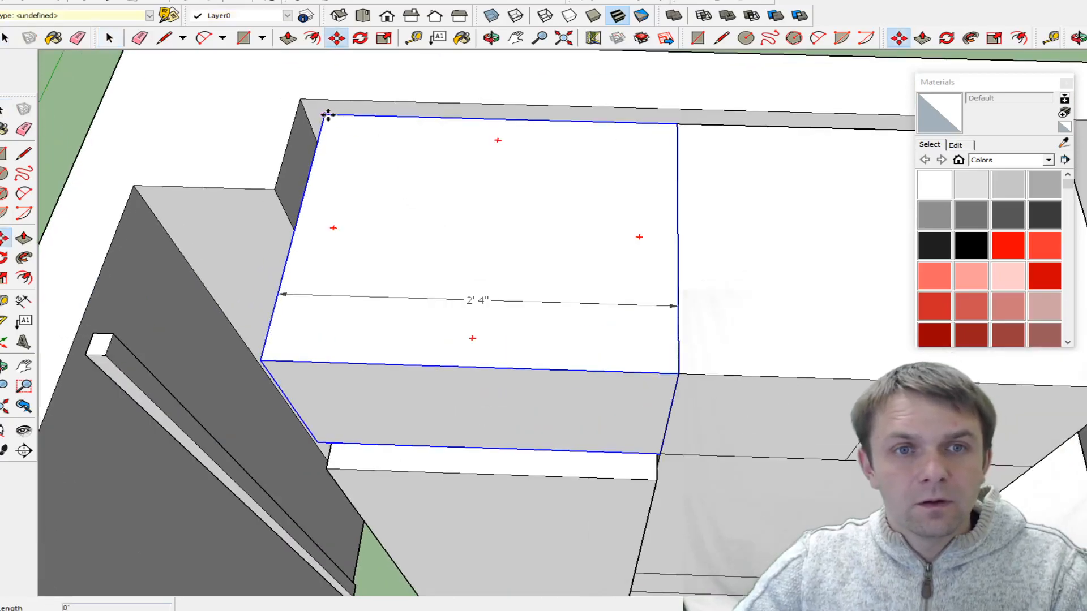
{"action": "left_click", "coordinate": [323, 115]}
{"action": "scroll", "coordinate": [317, 120], "scroll_direction": "up", "scroll_amount": 3}
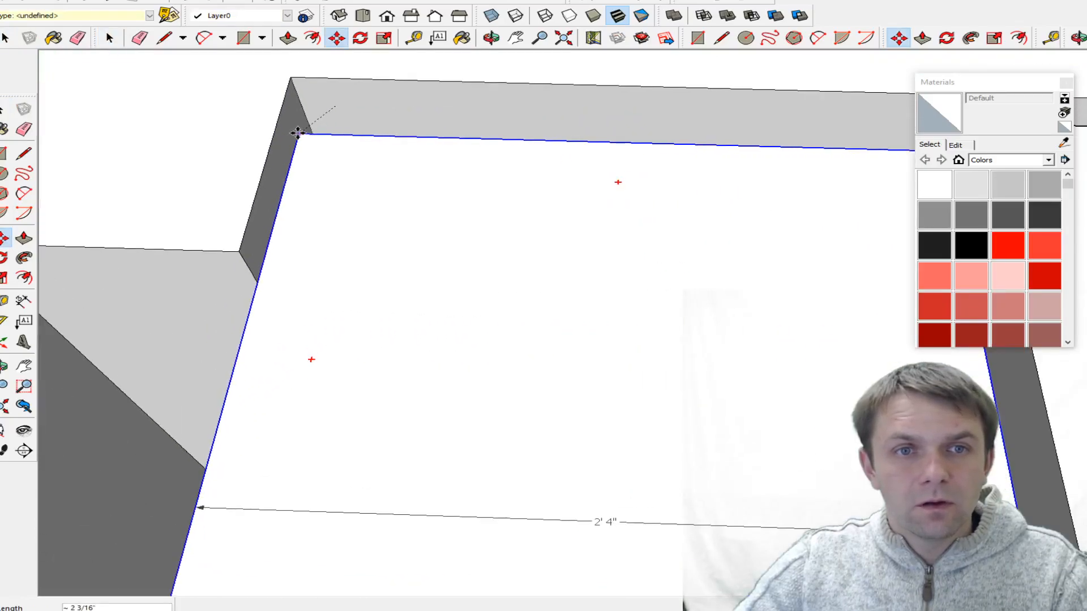
{"action": "scroll", "coordinate": [298, 133], "scroll_direction": "down", "scroll_amount": 4}
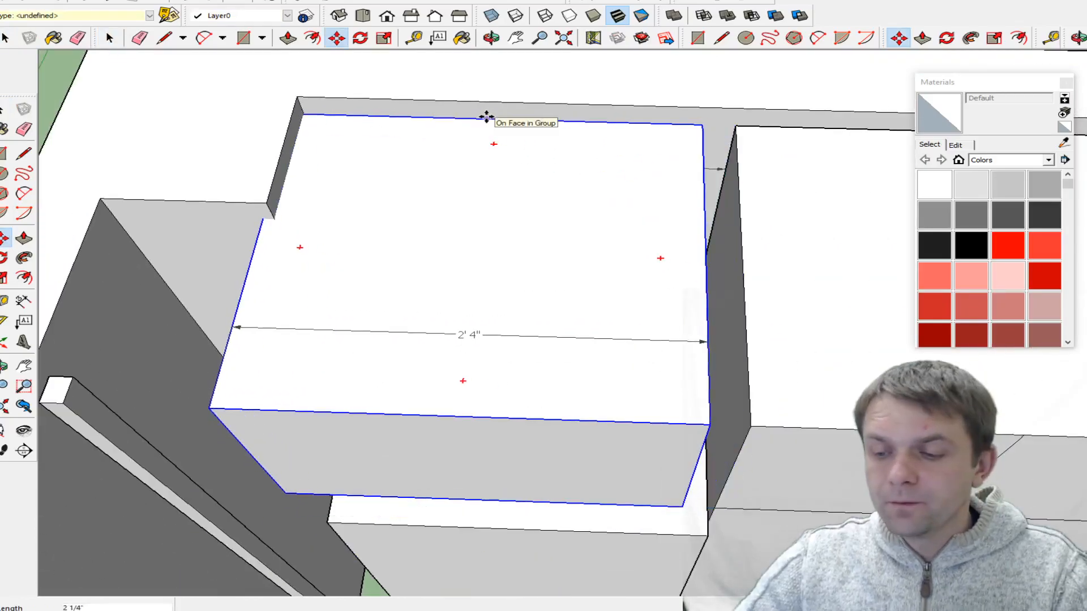
{"action": "key", "text": "Return"}
{"action": "scroll", "coordinate": [272, 139], "scroll_direction": "down", "scroll_amount": 5}
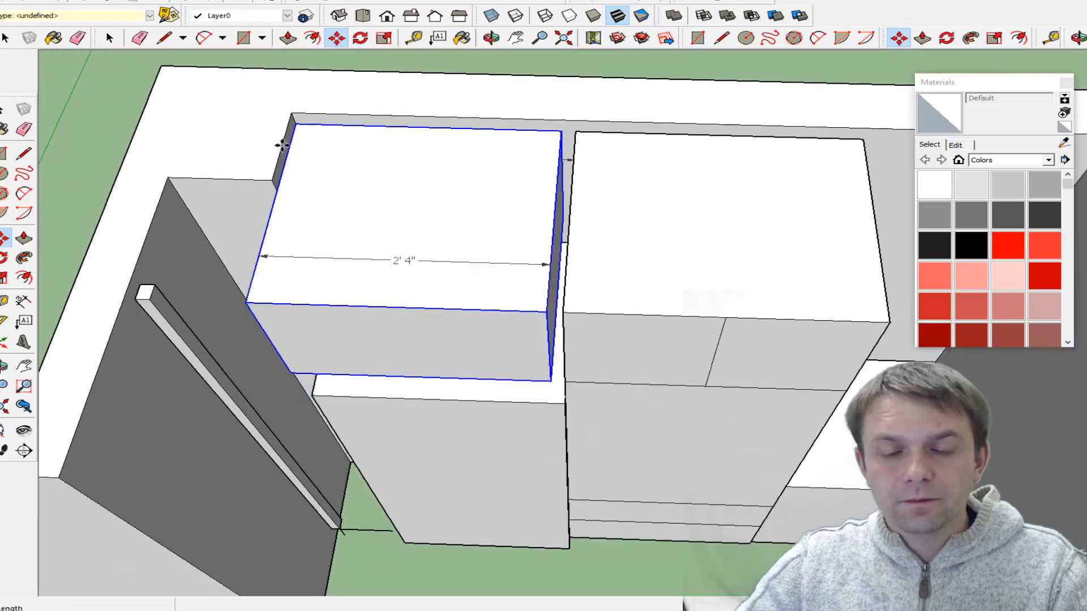
- Move the refrigerator box sideways, away from the wide tall box, beneath the over-refrigerator cabinet
{"action": "key", "text": "space"}
{"action": "left_click", "coordinate": [515, 405]}
{"action": "key", "text": "m"}
{"action": "left_click", "coordinate": [499, 391]}
{"action": "type", "text": "1."}
{"action": "key", "text": "Return"}
{"action": "key", "text": "space"}
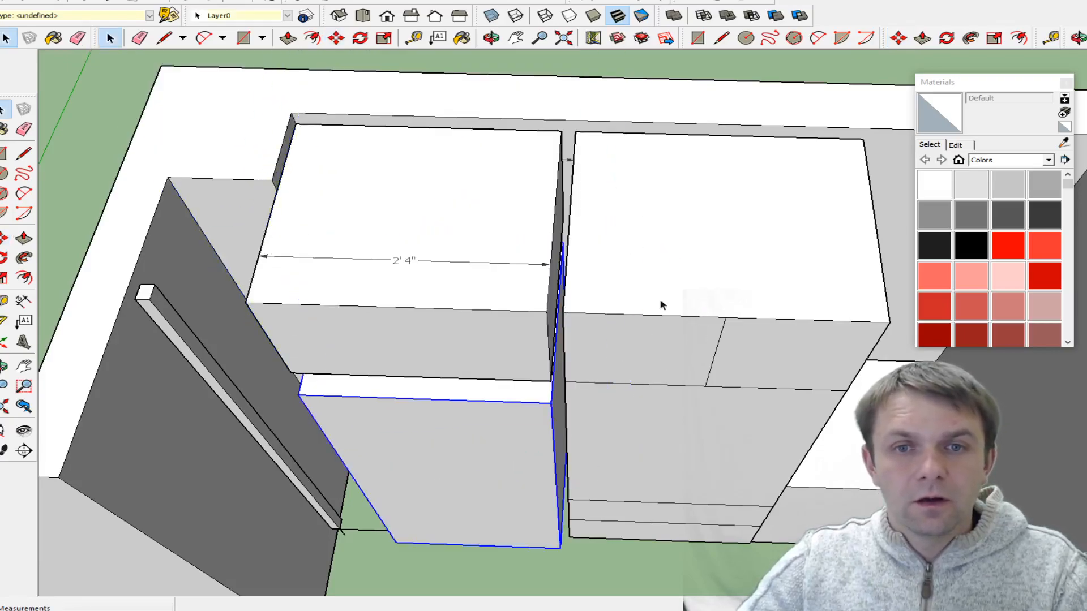
- Move the wide tall box sideways by its back top corner to meet the over-refrigerator cabinet's back top corner
{"action": "left_click", "coordinate": [599, 196]}
{"action": "key", "text": "m"}
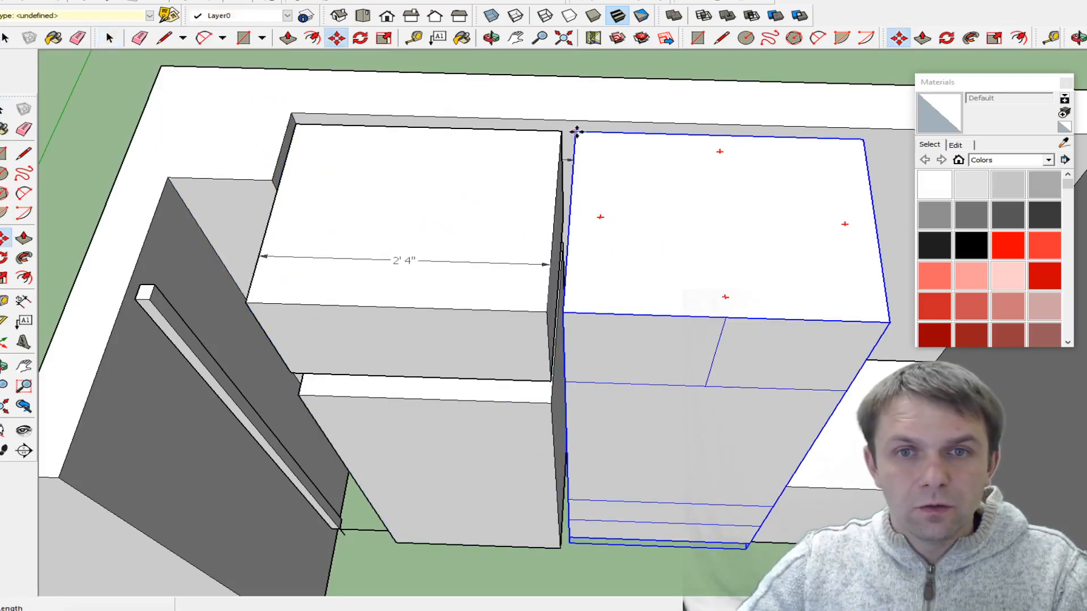
{"action": "left_click", "coordinate": [575, 131]}
{"action": "left_click", "coordinate": [562, 131]}
- Examine the joined tall cabinets and the neighbouring base boxes from several angles
{"action": "scroll", "coordinate": [705, 306], "scroll_direction": "down", "scroll_amount": 2}
{"action": "scroll", "coordinate": [694, 355], "scroll_direction": "down", "scroll_amount": 2}
{"action": "middle_click_drag", "start_coordinate": [742, 366], "coordinate": [626, 321]}
{"action": "scroll", "coordinate": [622, 334], "scroll_direction": "down", "scroll_amount": 2}
{"action": "scroll", "coordinate": [563, 526], "scroll_direction": "up", "scroll_amount": 2}
{"action": "mouse_move", "coordinate": [563, 526]}
{"action": "middle_mouse_down"}
{"action": "mouse_move", "coordinate": [760, 435]}
{"action": "mouse_move", "coordinate": [742, 400]}
{"action": "mouse_move", "coordinate": [498, 448]}
{"action": "mouse_move", "coordinate": [578, 413]}
{"action": "mouse_move", "coordinate": [782, 376]}
{"action": "mouse_move", "coordinate": [594, 429]}
{"action": "mouse_move", "coordinate": [830, 362]}
{"action": "mouse_move", "coordinate": [680, 359]}
{"action": "mouse_move", "coordinate": [713, 387]}
{"action": "mouse_move", "coordinate": [651, 403]}
{"action": "middle_mouse_up"}
{"action": "scroll", "coordinate": [760, 435], "scroll_direction": "up", "scroll_amount": 2}
{"action": "scroll", "coordinate": [679, 359], "scroll_direction": "down", "scroll_amount": 2}
{"action": "scroll", "coordinate": [652, 249], "scroll_direction": "up", "scroll_amount": 4}
{"action": "mouse_move", "coordinate": [652, 271]}
{"action": "middle_mouse_down"}
{"action": "mouse_move", "coordinate": [630, 381]}
{"action": "mouse_move", "coordinate": [577, 464]}
{"action": "mouse_move", "coordinate": [585, 422]}
{"action": "mouse_move", "coordinate": [633, 502]}
{"action": "mouse_move", "coordinate": [640, 415]}
{"action": "mouse_move", "coordinate": [680, 452]}
{"action": "middle_mouse_up"}
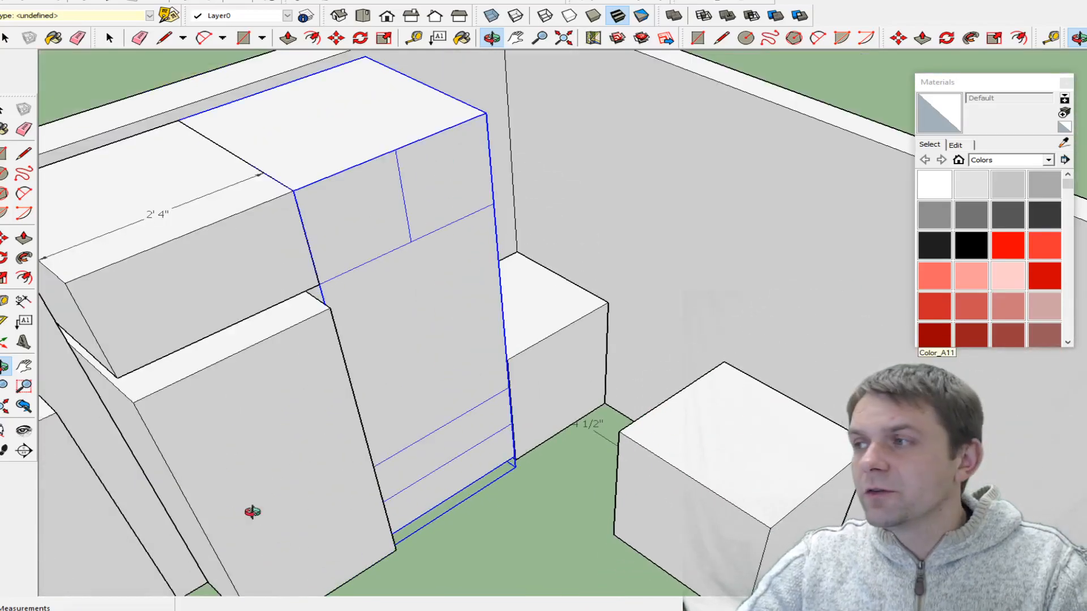
- Draw a rectangle covering the exposed side face of the base box in the corner behind the tall cabinet
{"action": "left_click_drag", "start_coordinate": [668, 409], "coordinate": [595, 362]}
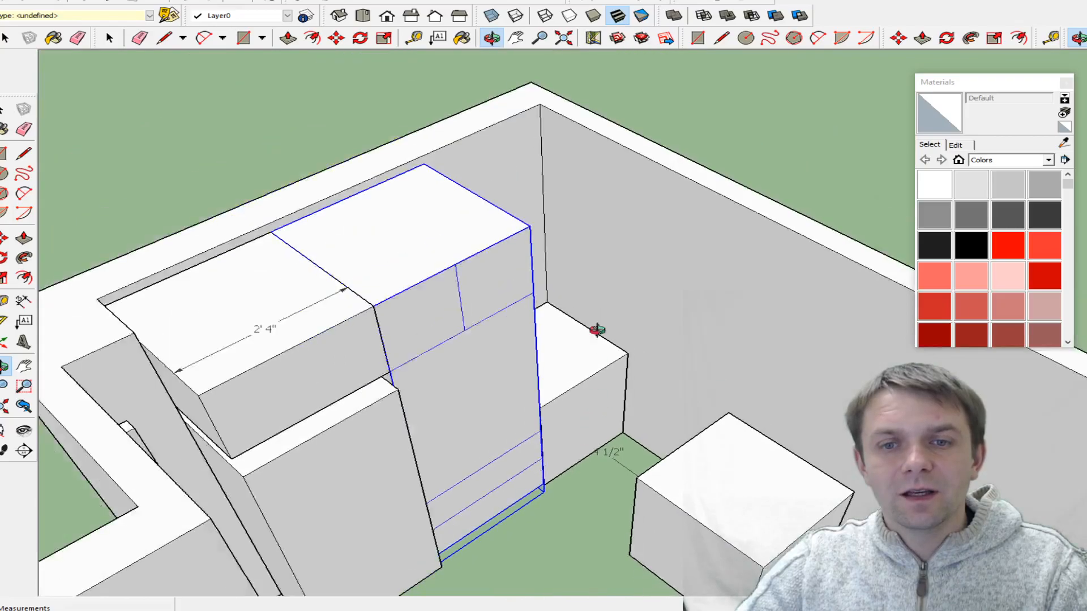
{"action": "scroll", "coordinate": [596, 309], "scroll_direction": "down", "scroll_amount": 3}
{"action": "left_click_drag", "start_coordinate": [657, 546], "coordinate": [832, 472]}
{"action": "scroll", "coordinate": [657, 464], "scroll_direction": "up", "scroll_amount": 5}
{"action": "left_click_drag", "start_coordinate": [748, 453], "coordinate": [739, 506]}
{"action": "scroll", "coordinate": [526, 394], "scroll_direction": "up", "scroll_amount": 3}
{"action": "left_click_drag", "start_coordinate": [546, 394], "coordinate": [364, 332]}
{"action": "key", "text": "r"}
{"action": "left_click", "coordinate": [348, 325]}
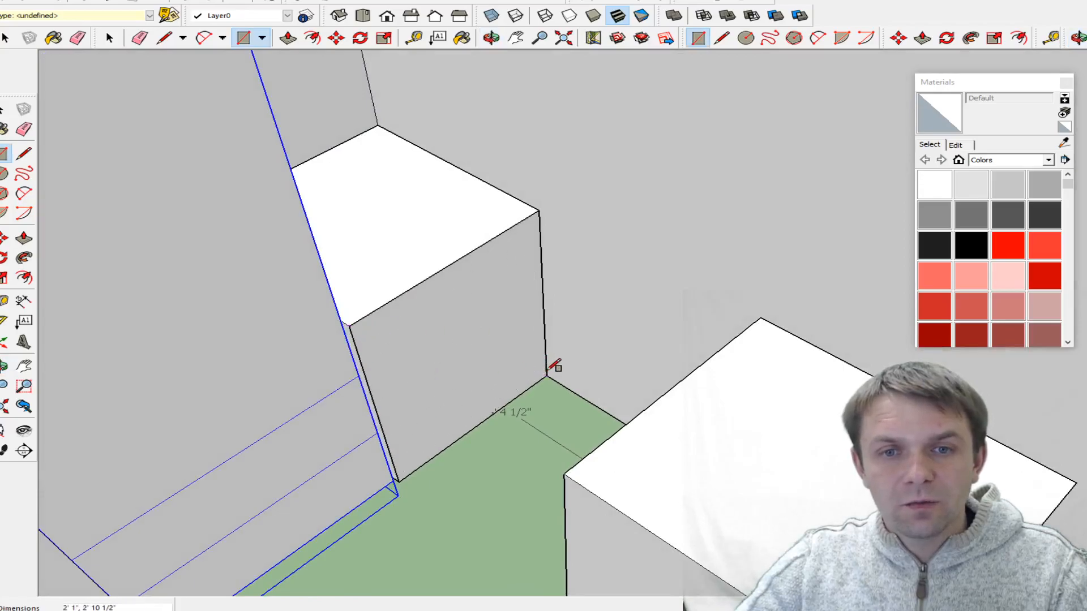
- Extrude the rectangle 3" to form a filler and make the filler a group
{"action": "key", "text": "o"}
{"action": "mouse_move", "coordinate": [422, 423]}
{"action": "left_mouse_down"}
{"action": "mouse_move", "coordinate": [446, 347]}
{"action": "mouse_move", "coordinate": [458, 349]}
{"action": "left_mouse_up"}
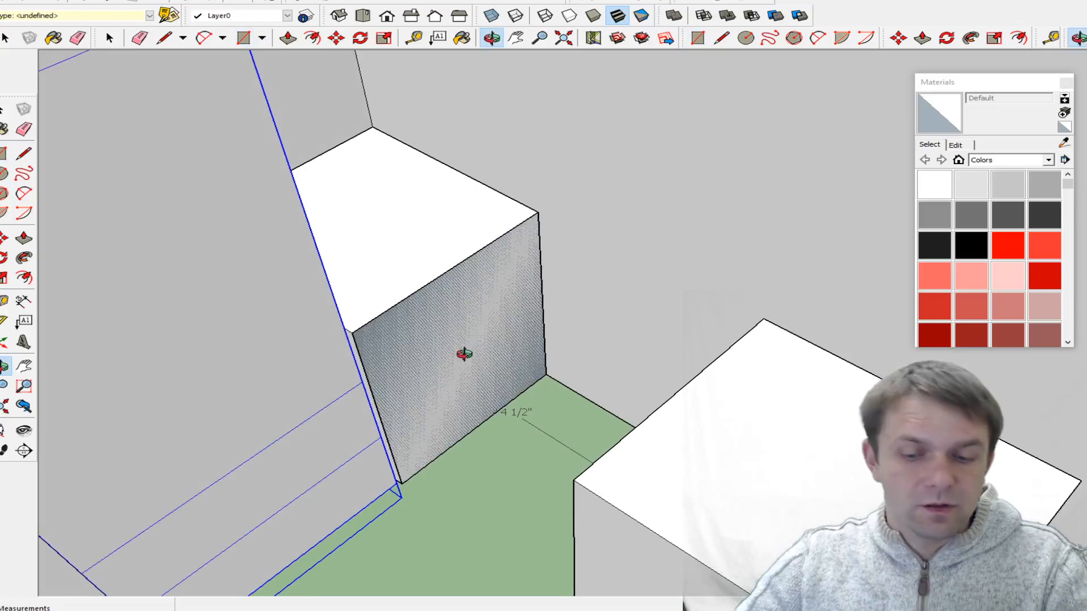
{"action": "key", "text": "p"}
{"action": "left_click", "coordinate": [444, 351]}
{"action": "type", "text": "3/4"}
{"action": "key", "text": "Return"}
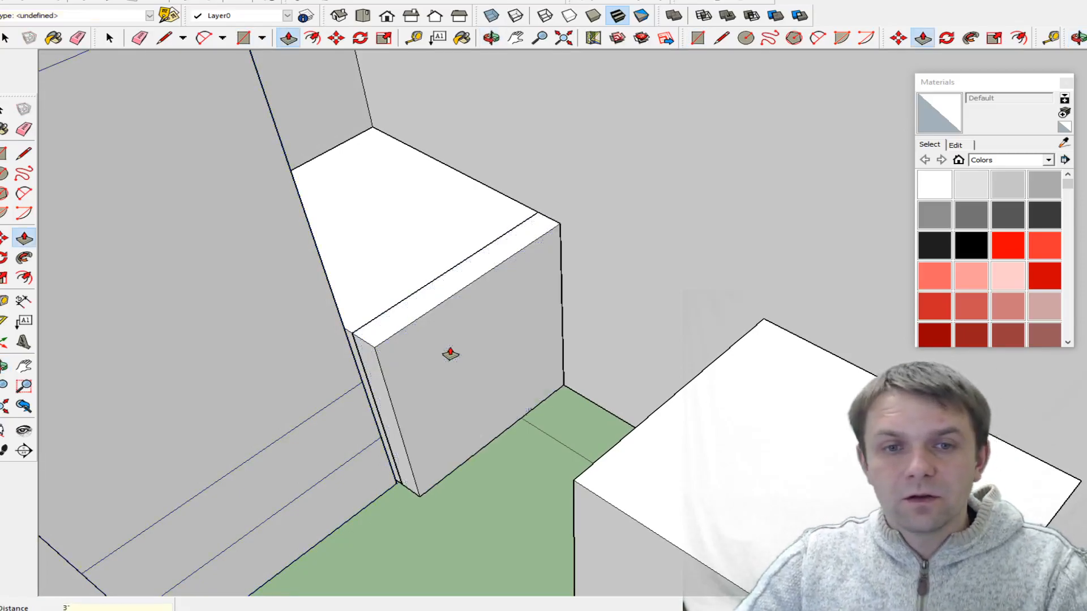
{"action": "key", "text": "space"}
{"action": "double_click", "coordinate": [447, 352]}
{"action": "right_click", "coordinate": [446, 351]}
{"action": "left_click", "coordinate": [494, 447]}
{"action": "mouse_move", "coordinate": [495, 447]}
{"action": "middle_mouse_down"}
{"action": "mouse_move", "coordinate": [484, 332]}
{"action": "mouse_move", "coordinate": [513, 450]}
{"action": "middle_mouse_up"}
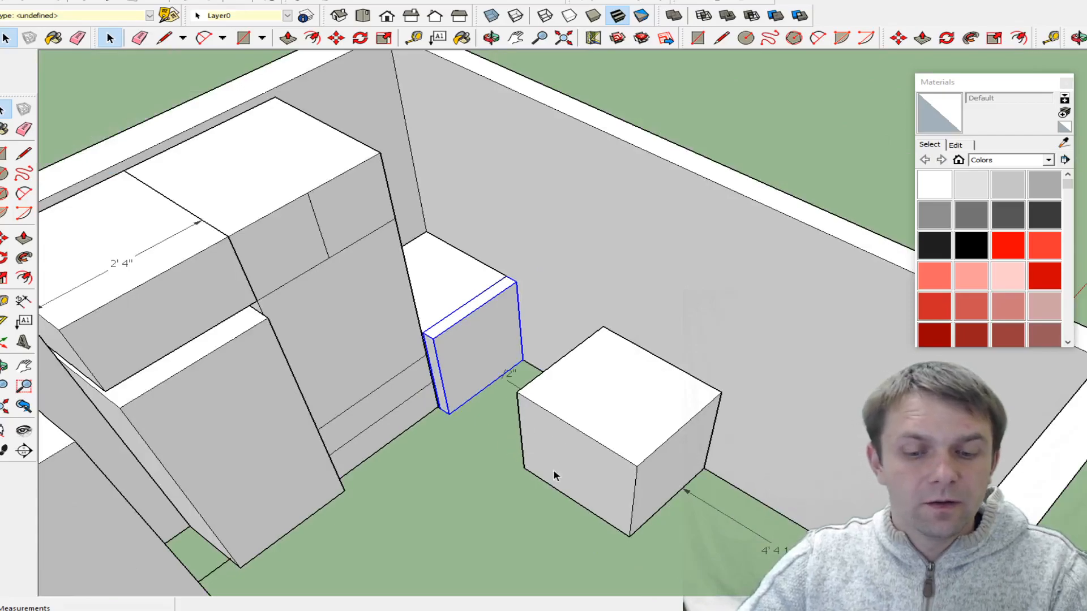
- Measure the floor-level gap between the new filler and the plain base box along the long wall
{"action": "middle_click_drag", "start_coordinate": [581, 447], "coordinate": [510, 481]}
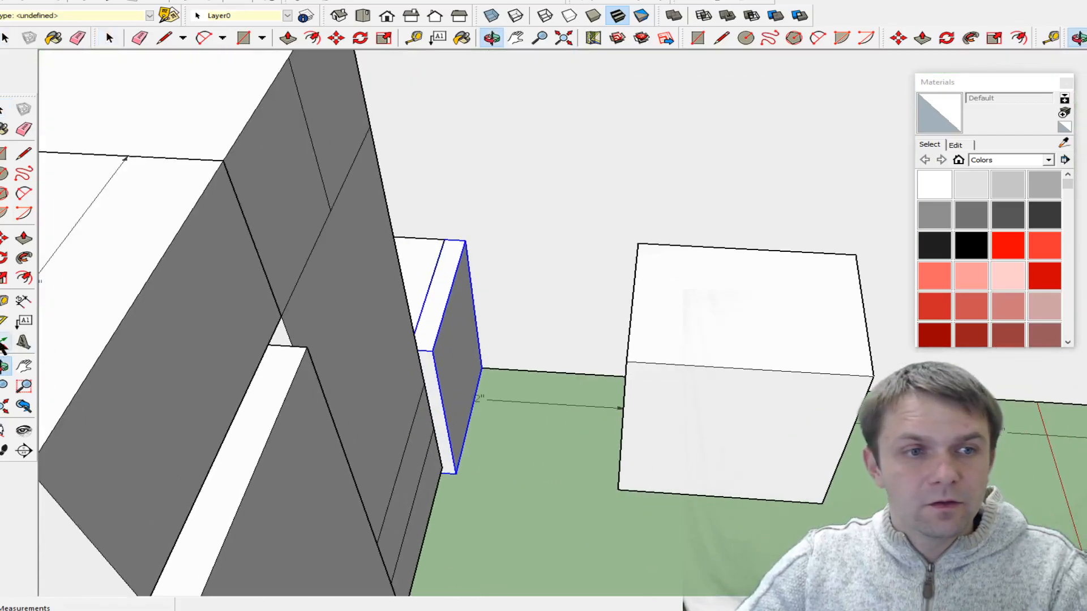
{"action": "left_click", "coordinate": [23, 302]}
{"action": "left_click", "coordinate": [457, 473]}
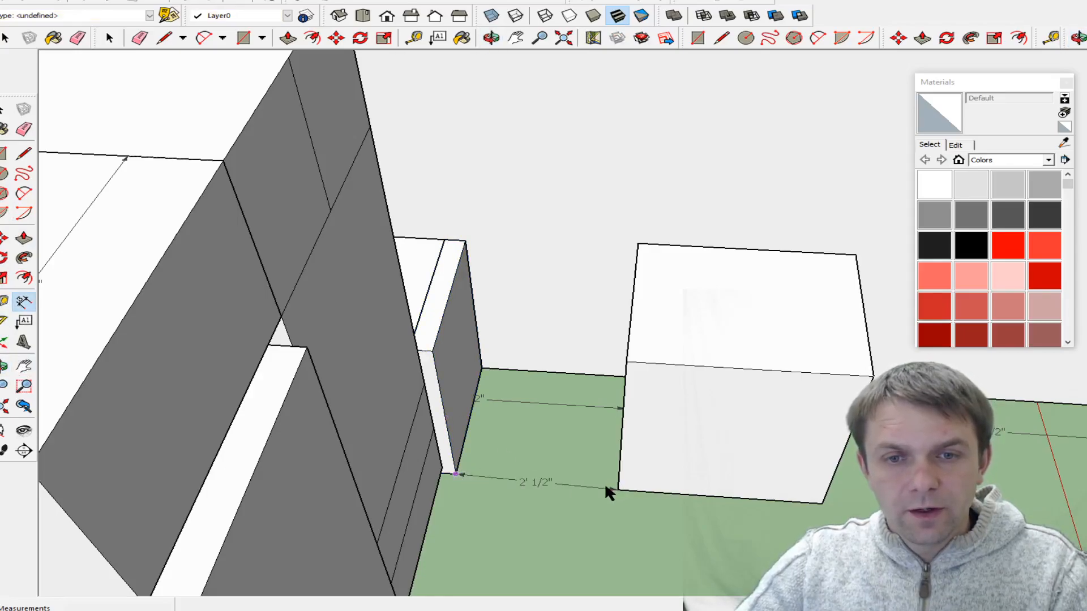
{"action": "middle_click_drag", "start_coordinate": [605, 483], "coordinate": [549, 473]}
{"action": "key", "text": "space"}
- Draw a rectangle over the filler's exposed face and extrude it 2' toward the plain base box
{"action": "key", "text": "r"}
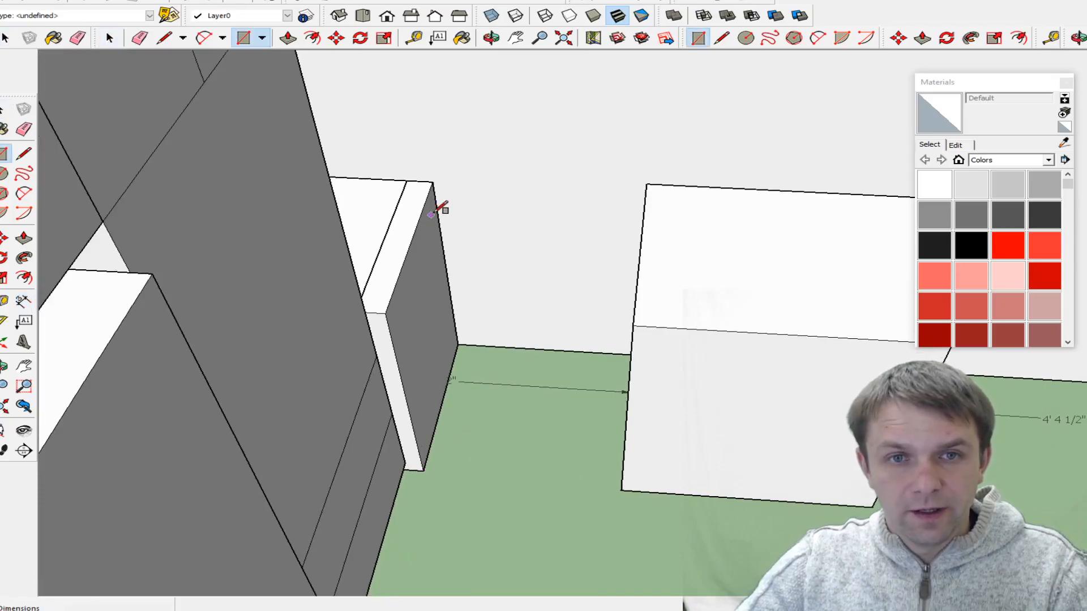
{"action": "left_click", "coordinate": [432, 181]}
{"action": "left_click", "coordinate": [424, 470]}
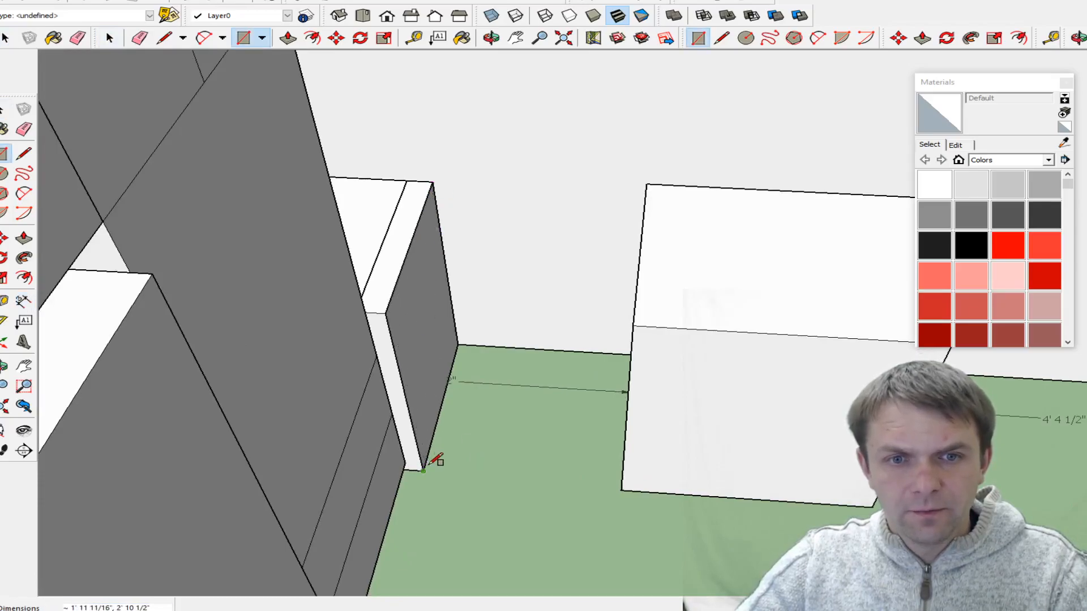
{"action": "key", "text": "p"}
{"action": "left_click", "coordinate": [442, 378]}
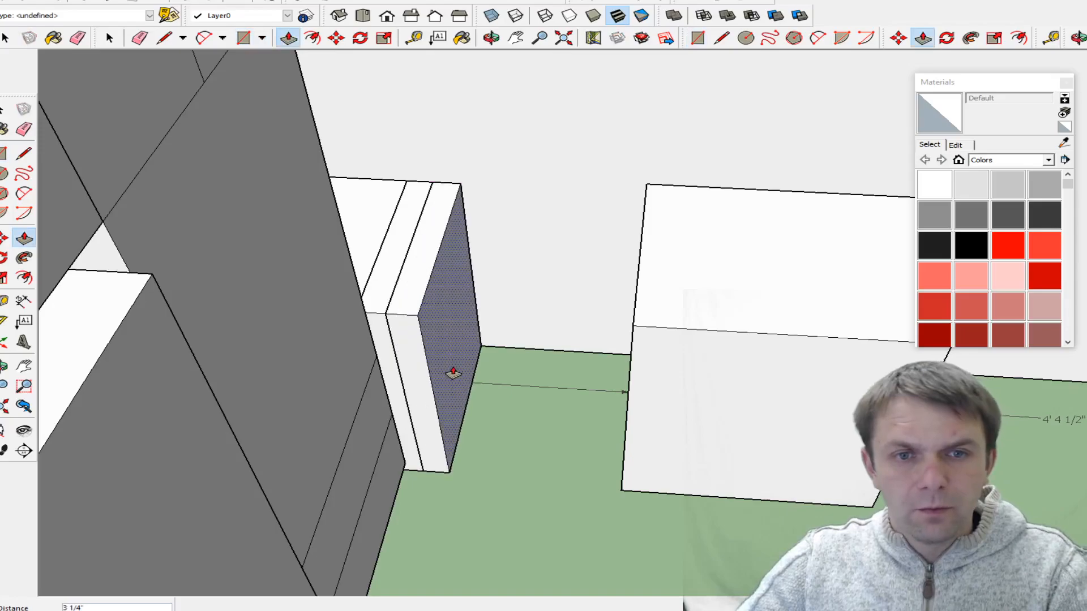
{"action": "type", "text": "2'"}
{"action": "key", "text": "Return"}
- Mark a toe-kick strip 4.25" high across the 2' wide front of the new base cabinet
{"action": "key", "text": "space"}
{"action": "triple_click", "coordinate": [468, 323]}
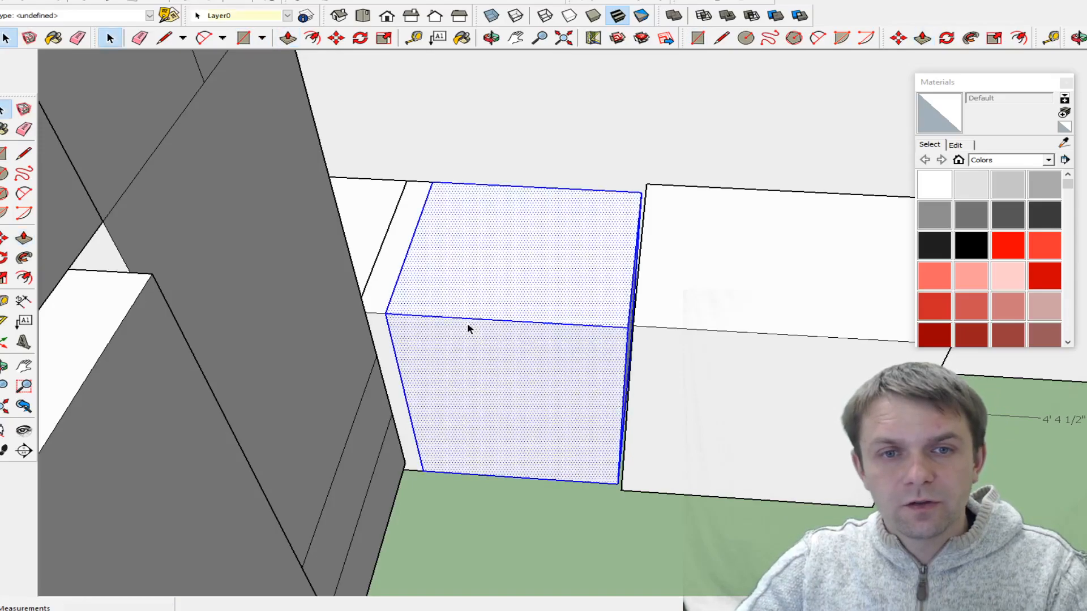
{"action": "scroll", "coordinate": [510, 505], "scroll_direction": "up", "scroll_amount": 1}
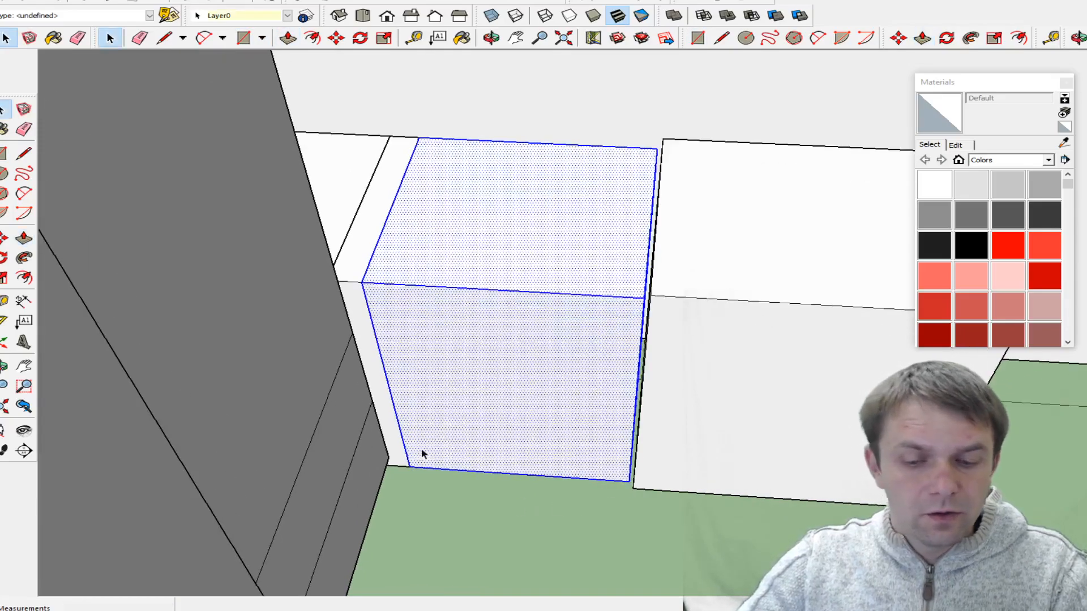
{"action": "key", "text": "l"}
{"action": "left_click", "coordinate": [409, 467]}
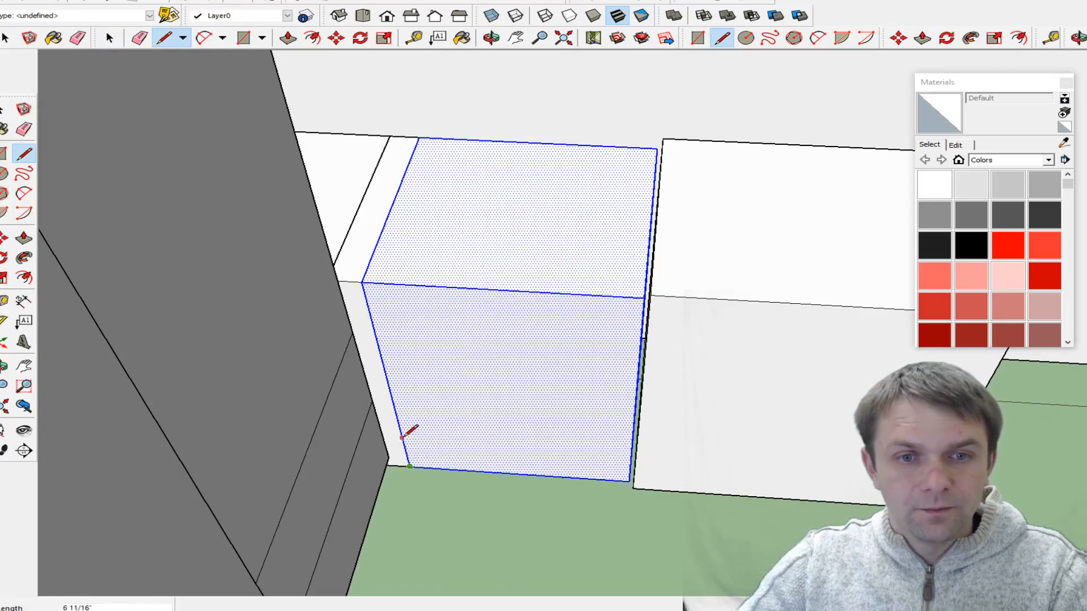
{"action": "key", "text": "Return"}
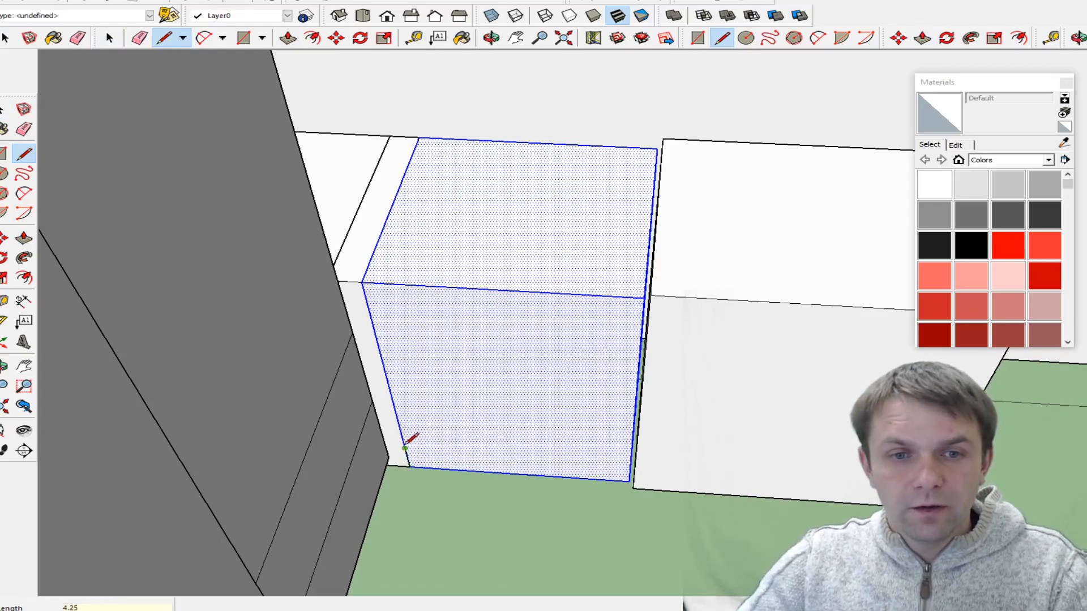
{"action": "type", "text": "2'"}
{"action": "key", "text": "Return"}
- Push the toe-kick strip of the new base cabinet 3" inward
{"action": "key", "text": "p"}
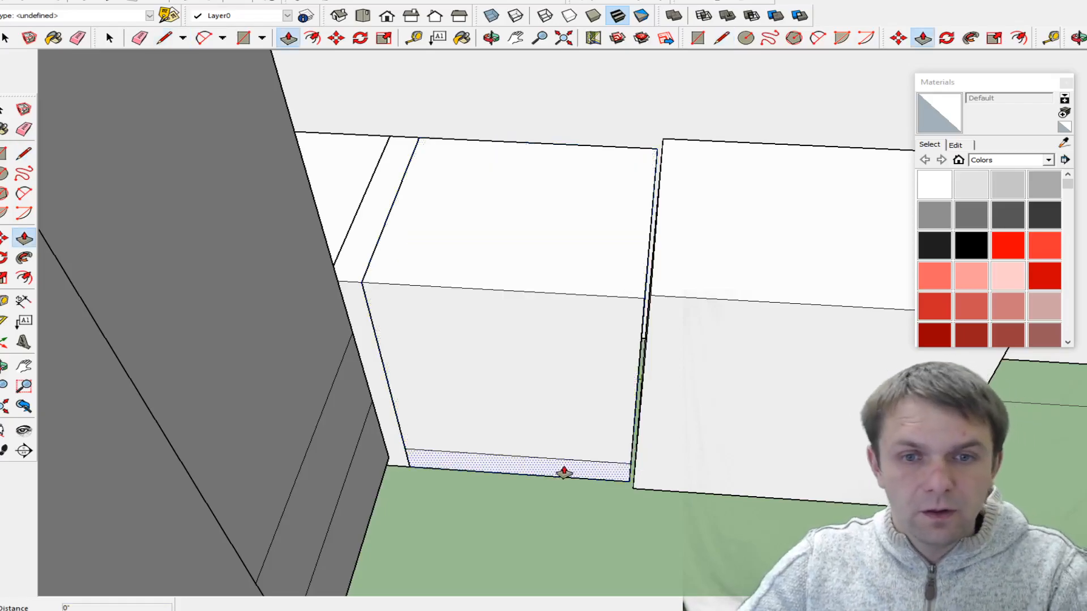
{"action": "left_click", "coordinate": [564, 472]}
{"action": "type", "text": "3"}
{"action": "key", "text": "Return"}
{"action": "scroll", "coordinate": [449, 474], "scroll_direction": "up", "scroll_amount": 2}
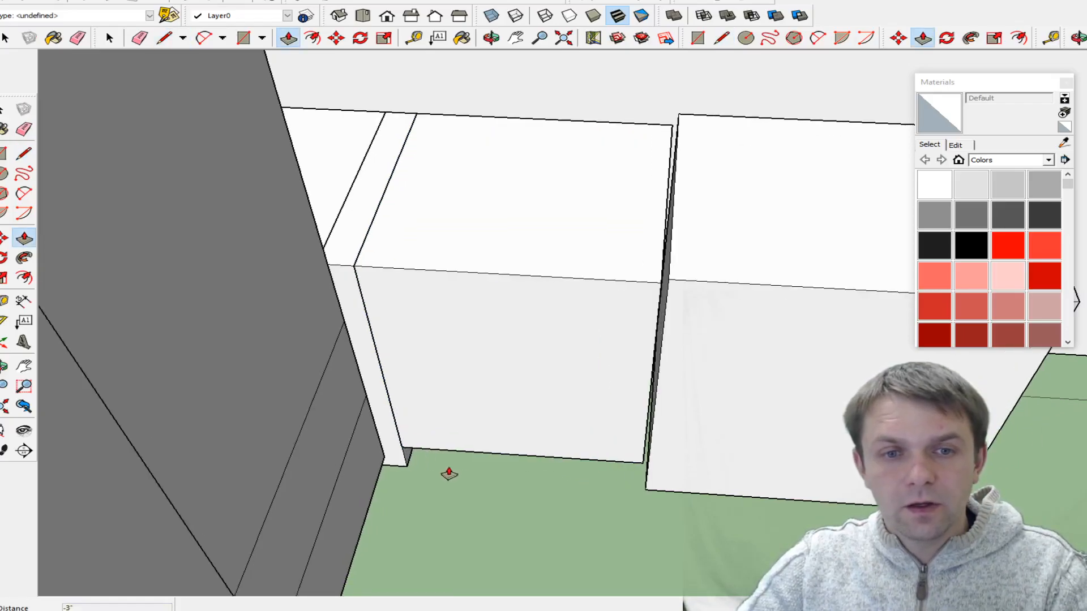
- Divide the base cabinet's front into three drawers with horizontal lines spaced 12" apart, starting above the toe kick
{"action": "key", "text": "space"}
{"action": "key", "text": "l"}
{"action": "left_click", "coordinate": [402, 446]}
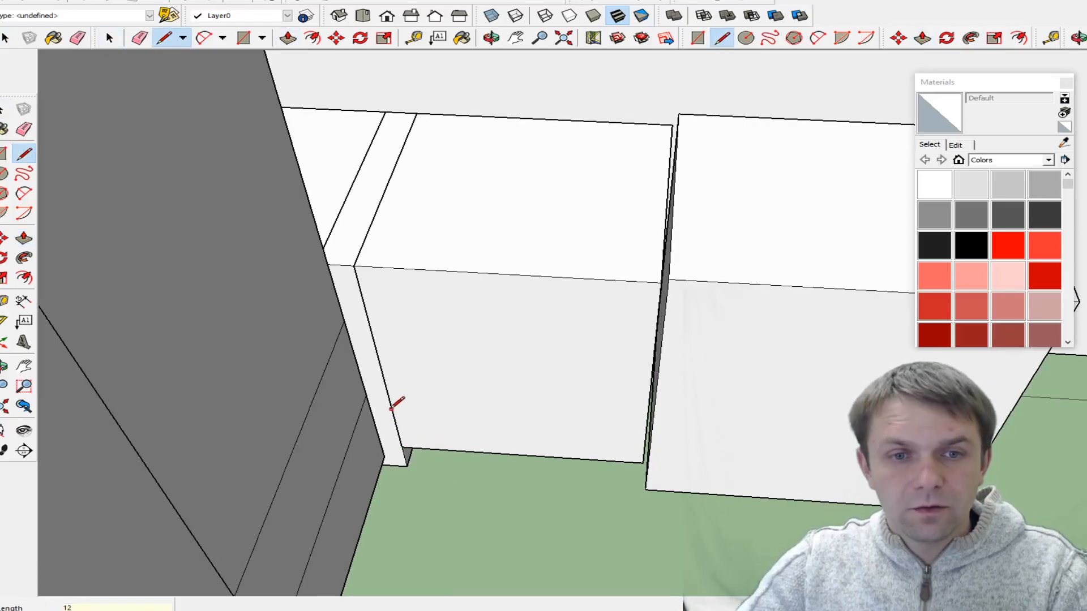
{"action": "left_click", "coordinate": [384, 385]}
{"action": "left_click", "coordinate": [650, 400]}
{"action": "left_click", "coordinate": [385, 384]}
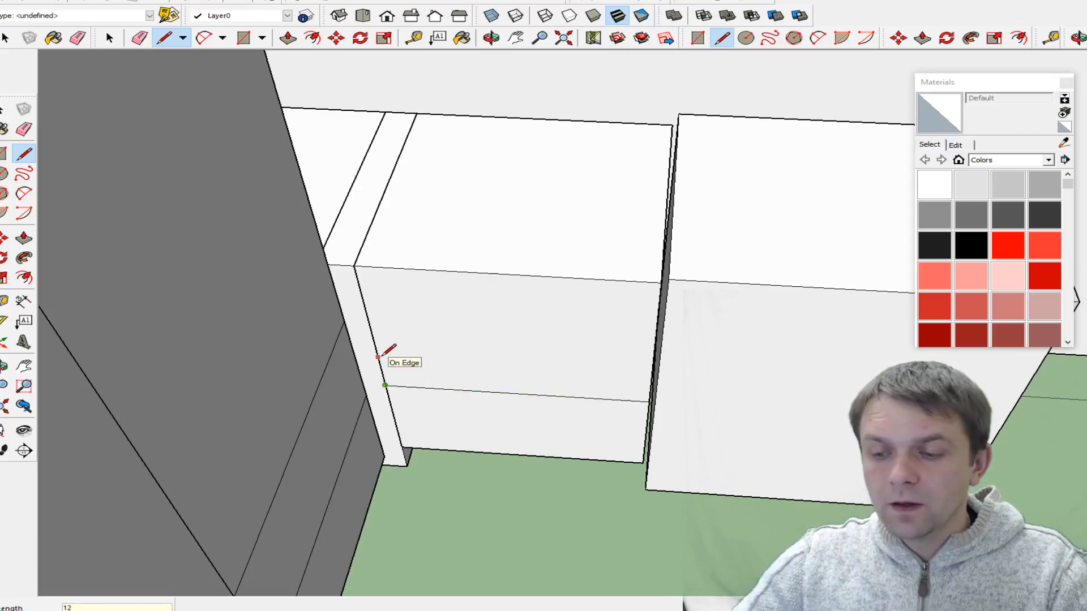
{"action": "left_click", "coordinate": [365, 311]}
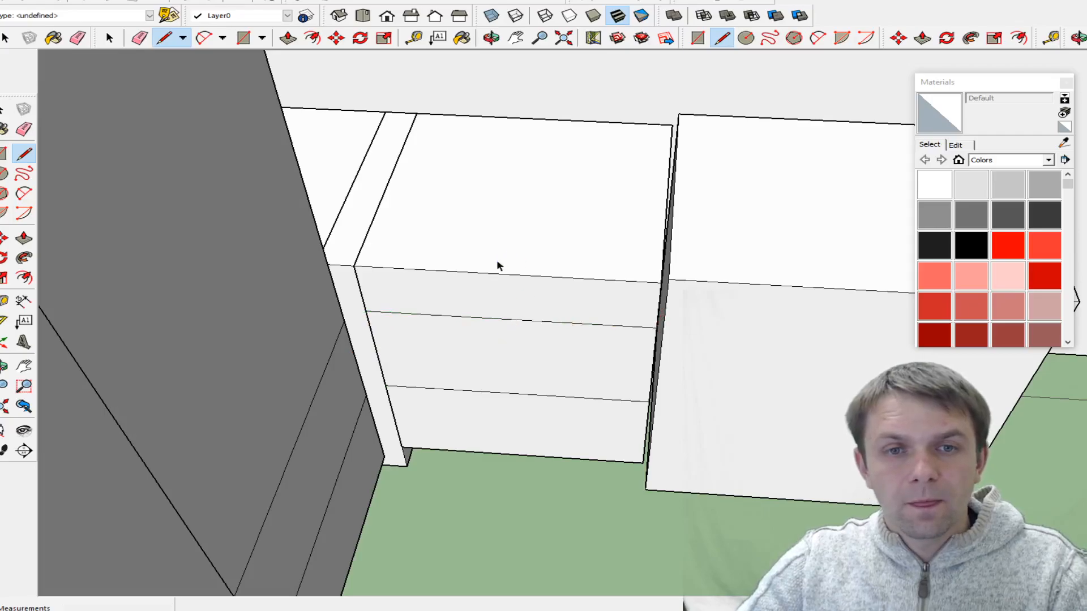
- Select all the geometry of the three-drawer base cabinet and make it a group
{"action": "key", "text": "space"}
{"action": "triple_click", "coordinate": [470, 253]}
{"action": "right_click", "coordinate": [470, 249]}
{"action": "left_click", "coordinate": [559, 351]}
- Place a copy of the drawer base group on the other side of the plain base box
{"action": "middle_click_drag", "start_coordinate": [451, 371], "coordinate": [832, 462]}
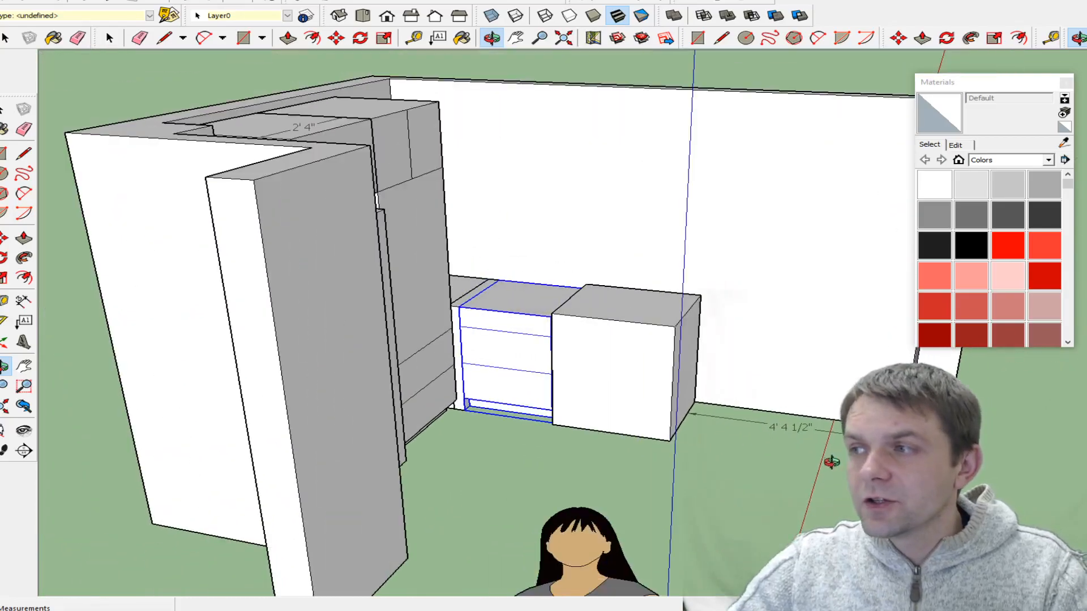
{"action": "middle_click_drag", "start_coordinate": [473, 365], "coordinate": [638, 381]}
{"action": "scroll", "coordinate": [382, 271], "scroll_direction": "down", "scroll_amount": 2}
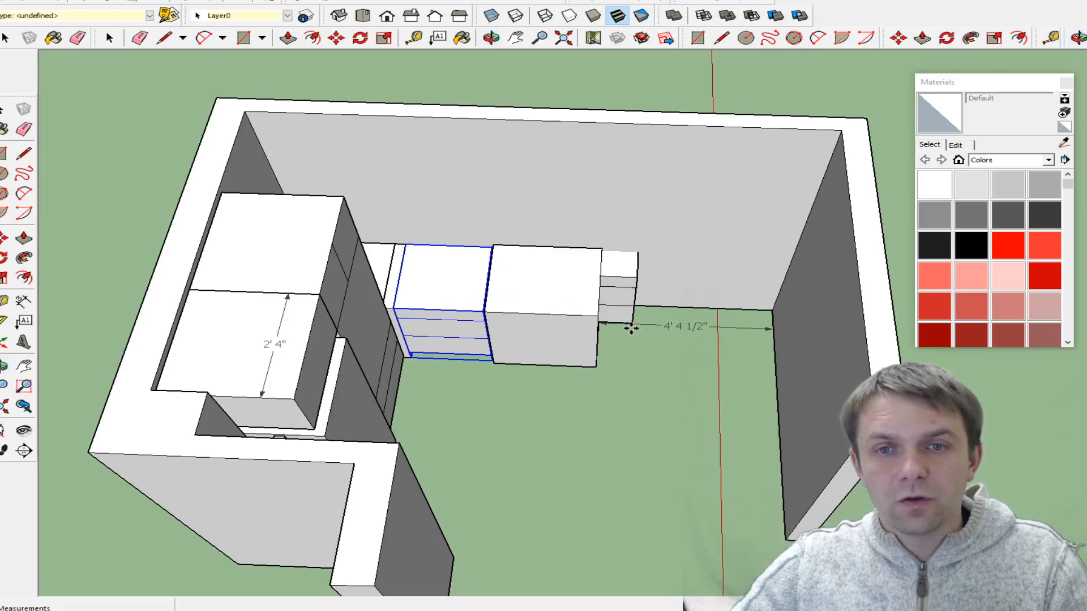
{"action": "left_click", "coordinate": [690, 368]}
- Move the copied drawer base 4 3/8" sideways by its back corner to meet the plain base box
{"action": "scroll", "coordinate": [690, 368], "scroll_direction": "down", "scroll_amount": 2}
{"action": "middle_click_drag", "start_coordinate": [679, 460], "coordinate": [601, 255]}
{"action": "scroll", "coordinate": [696, 547], "scroll_direction": "up", "scroll_amount": 3}
{"action": "middle_click_drag", "start_coordinate": [696, 547], "coordinate": [643, 403]}
{"action": "scroll", "coordinate": [648, 413], "scroll_direction": "up", "scroll_amount": 2}
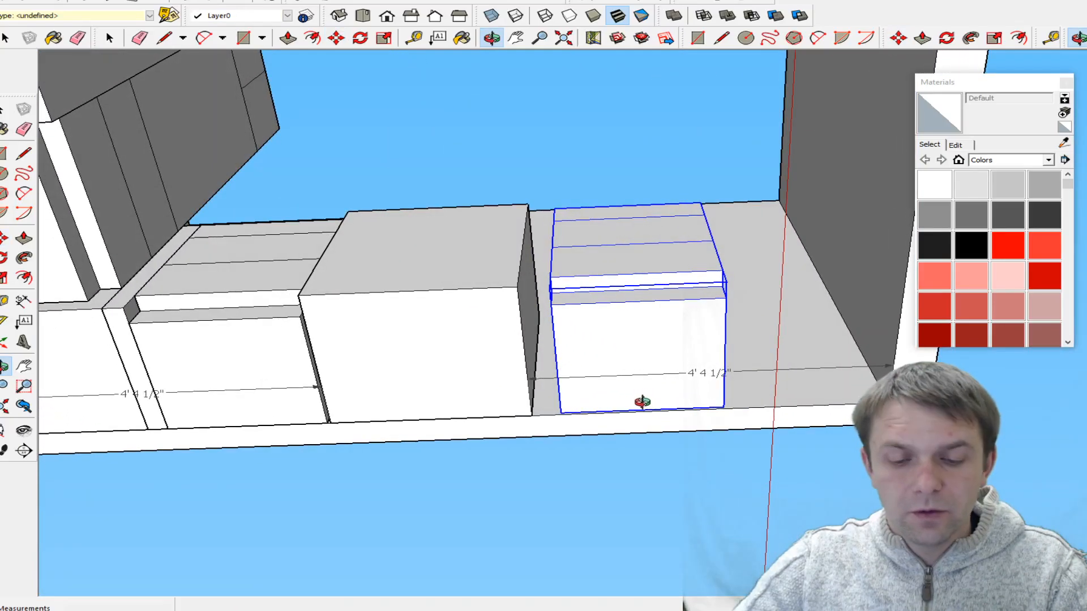
{"action": "left_click", "coordinate": [562, 410]}
{"action": "left_click", "coordinate": [528, 409]}
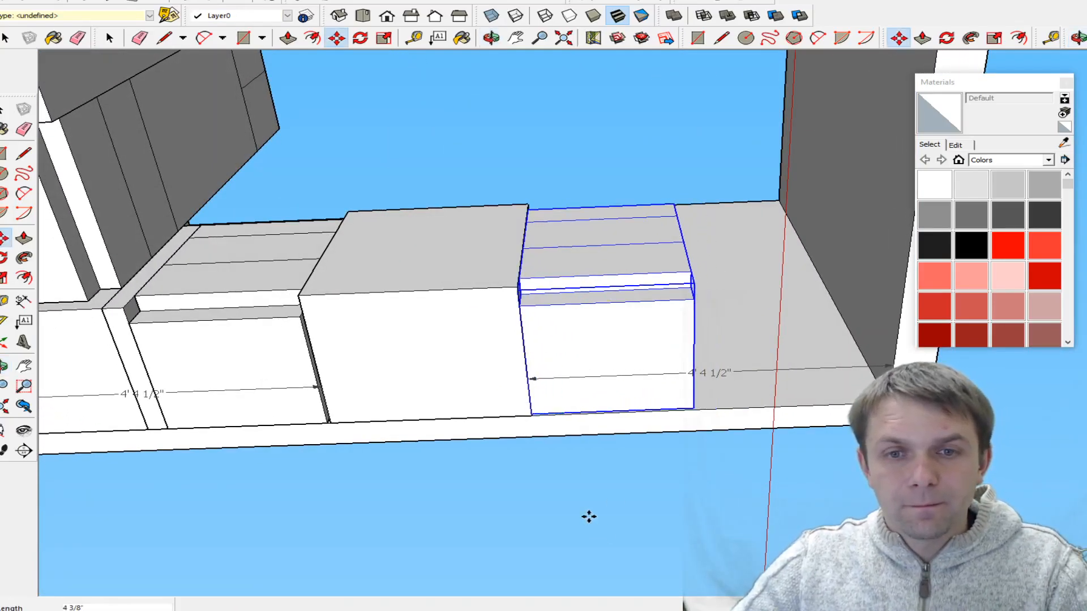
- Examine the run of base cabinets and the remaining space before the side wall from several angles
{"action": "scroll", "coordinate": [581, 392], "scroll_direction": "down", "scroll_amount": 1}
{"action": "middle_click_drag", "start_coordinate": [546, 274], "coordinate": [785, 326]}
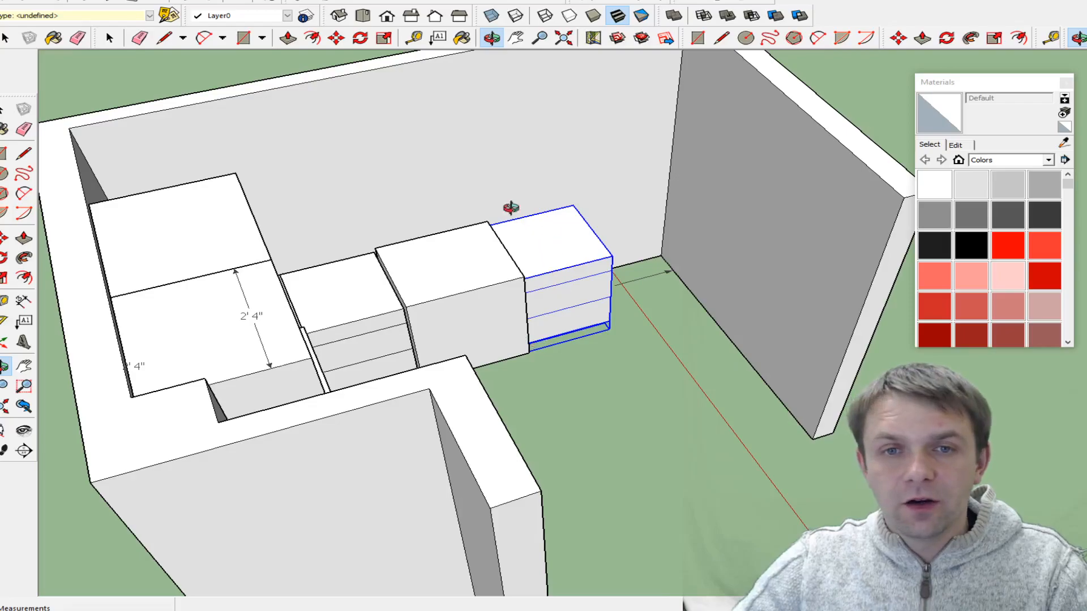
{"action": "middle_click_drag", "start_coordinate": [603, 285], "coordinate": [560, 365]}
{"action": "scroll", "coordinate": [561, 366], "scroll_direction": "down", "scroll_amount": 3}
{"action": "middle_click_drag", "start_coordinate": [617, 286], "coordinate": [883, 295]}
{"action": "mouse_move", "coordinate": [371, 373]}
{"action": "middle_mouse_down"}
{"action": "mouse_move", "coordinate": [636, 321]}
{"action": "mouse_move", "coordinate": [570, 211]}
{"action": "mouse_move", "coordinate": [643, 308]}
{"action": "mouse_move", "coordinate": [575, 320]}
{"action": "mouse_move", "coordinate": [379, 288]}
{"action": "mouse_move", "coordinate": [772, 241]}
{"action": "mouse_move", "coordinate": [851, 364]}
{"action": "middle_mouse_up"}
{"action": "scroll", "coordinate": [569, 294], "scroll_direction": "up", "scroll_amount": 3}
{"action": "scroll", "coordinate": [570, 294], "scroll_direction": "down", "scroll_amount": 2}
{"action": "scroll", "coordinate": [771, 241], "scroll_direction": "up", "scroll_amount": 2}
{"action": "scroll", "coordinate": [635, 392], "scroll_direction": "down", "scroll_amount": 2}
{"action": "middle_click_drag", "start_coordinate": [636, 393], "coordinate": [813, 354]}
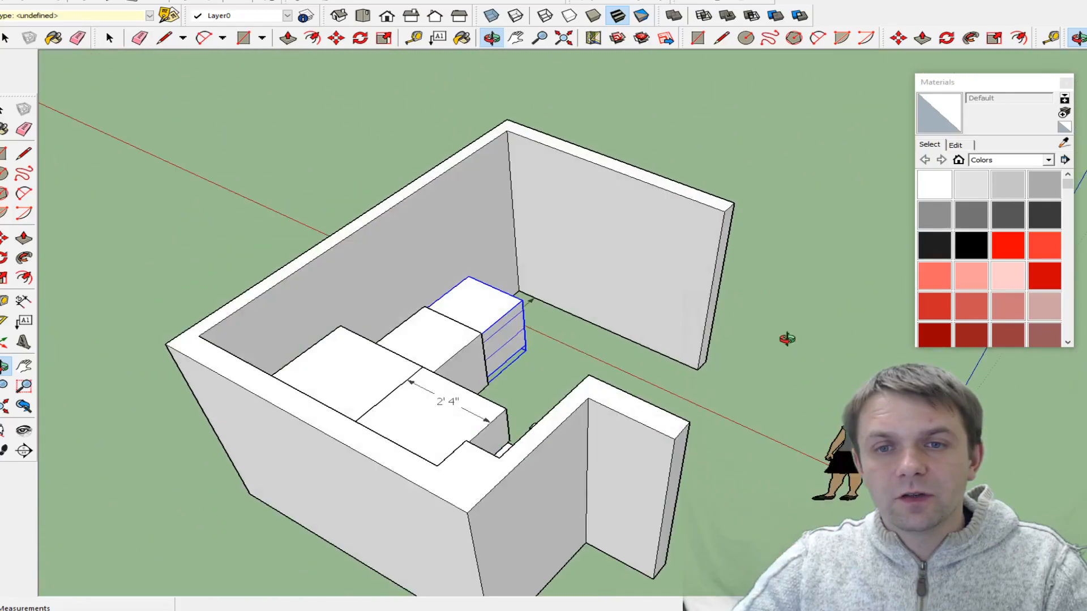
{"action": "scroll", "coordinate": [619, 416], "scroll_direction": "up", "scroll_amount": 3}
{"action": "middle_click_drag", "start_coordinate": [619, 416], "coordinate": [534, 245]}
{"action": "scroll", "coordinate": [534, 245], "scroll_direction": "up", "scroll_amount": 2}
{"action": "mouse_move", "coordinate": [635, 332]}
{"action": "middle_mouse_down"}
{"action": "mouse_move", "coordinate": [604, 373]}
{"action": "mouse_move", "coordinate": [551, 371]}
{"action": "middle_mouse_up"}
{"action": "middle_click_drag", "start_coordinate": [400, 313], "coordinate": [462, 333]}
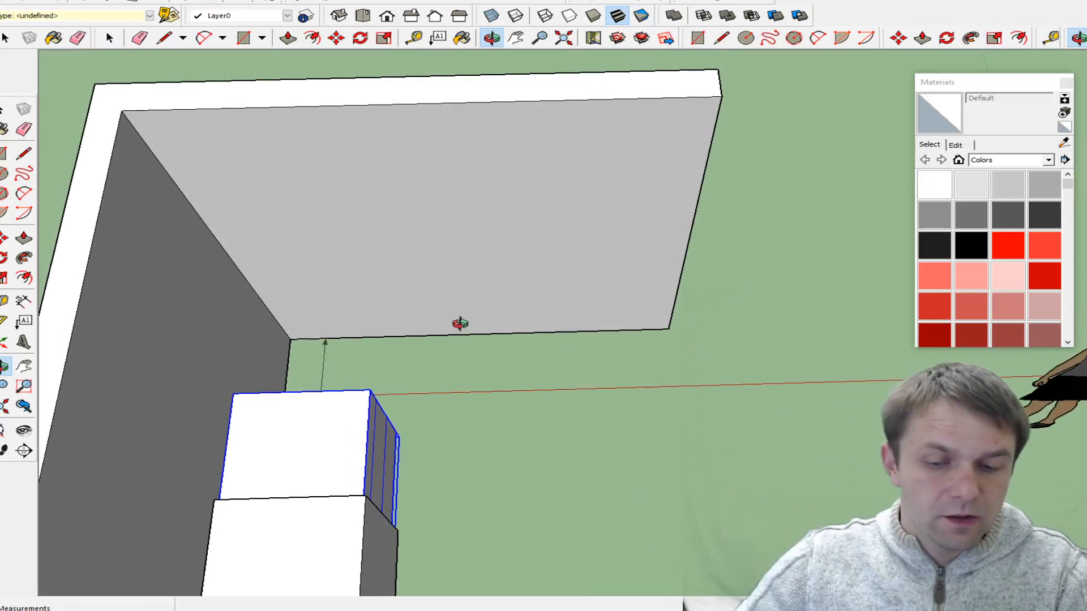
- Place a copy of the corner base box near the free end of the base cabinet run
{"action": "scroll", "coordinate": [444, 243], "scroll_direction": "down", "scroll_amount": 5}
{"action": "key", "text": "space"}
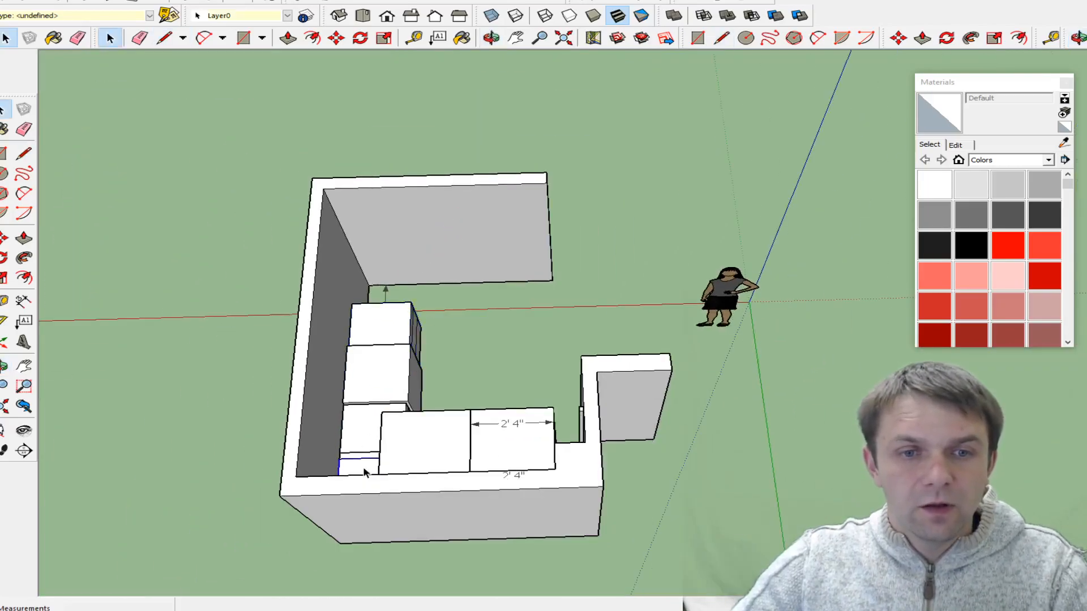
{"action": "key", "text": "ctrl+v"}
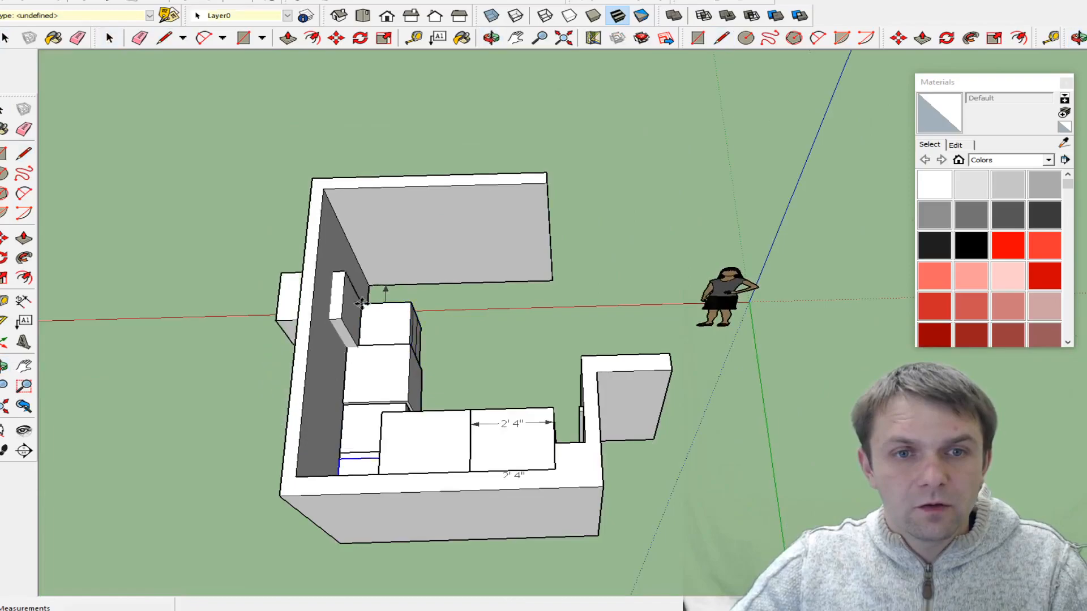
{"action": "left_click", "coordinate": [409, 281]}
{"action": "scroll", "coordinate": [352, 444], "scroll_direction": "up", "scroll_amount": 3}
- Copy the 3" filler beside the corner base box and place the copy near the end of the run
{"action": "key", "text": "space"}
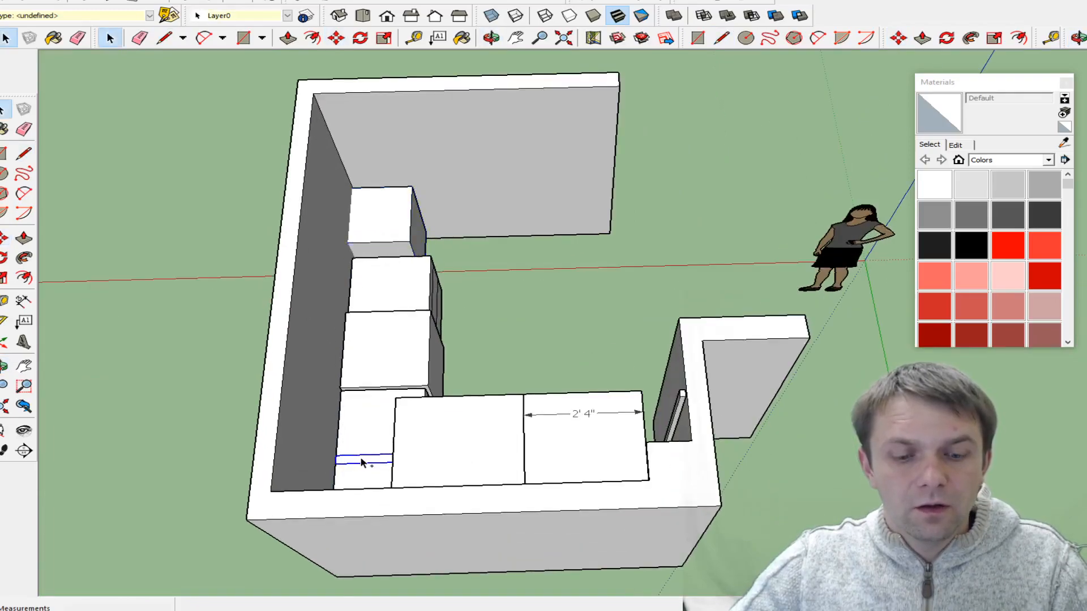
{"action": "key", "text": "ctrl+c"}
{"action": "key", "text": "ctrl+v"}
{"action": "left_click", "coordinate": [425, 256]}
- Move the copied corner box by its corner into the opposite room corner, against the side wall
{"action": "middle_click_drag", "start_coordinate": [610, 385], "coordinate": [186, 261]}
{"action": "scroll", "coordinate": [630, 279], "scroll_direction": "up", "scroll_amount": 4}
{"action": "middle_click_drag", "start_coordinate": [747, 503], "coordinate": [728, 296]}
{"action": "key", "text": "space"}
{"action": "left_click", "coordinate": [713, 299]}
{"action": "key", "text": "m"}
{"action": "left_click_drag", "start_coordinate": [704, 325], "coordinate": [730, 350]}
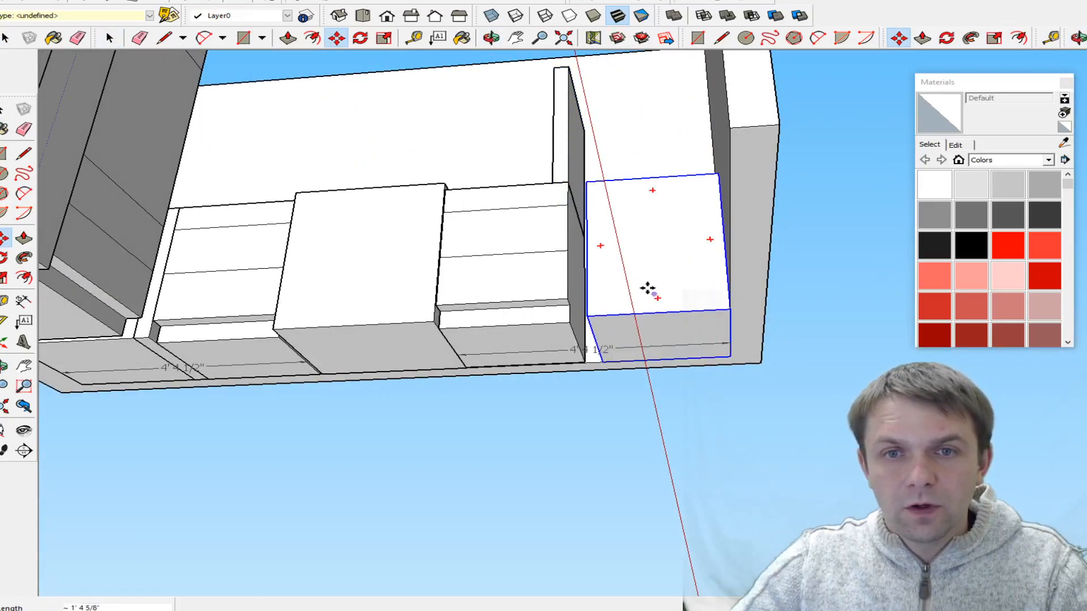
- Move the copied filler down against the exposed side of the copied corner box, aligning their corners
{"action": "key", "text": "space"}
{"action": "left_click", "coordinate": [554, 160]}
{"action": "key", "text": "m"}
{"action": "left_click_drag", "start_coordinate": [568, 186], "coordinate": [589, 316]}
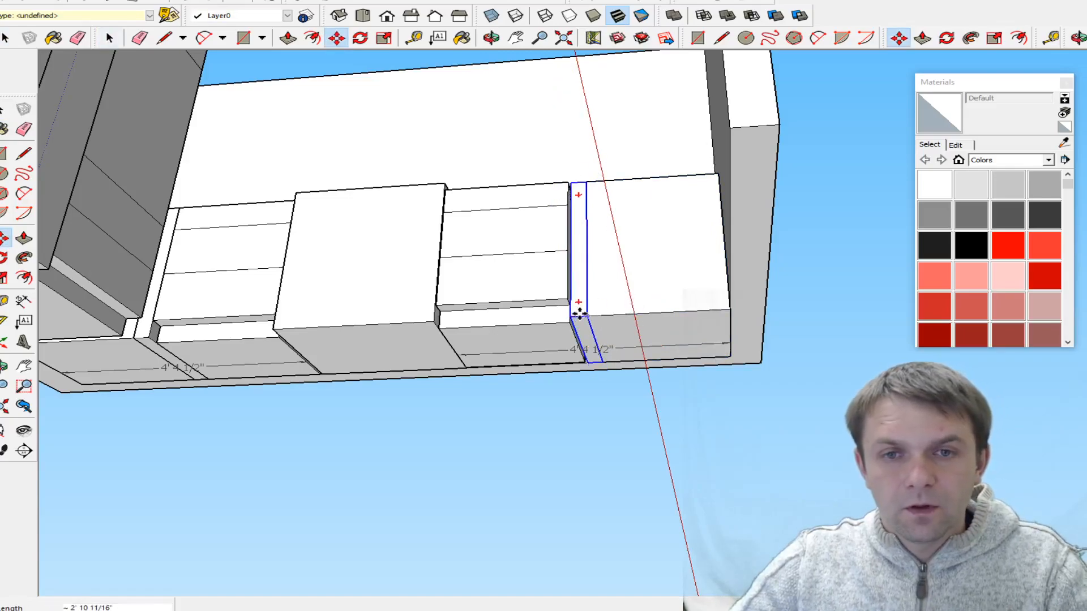
- Move the copied drawer base about 3/8" by its back corner so its back sits flush with the wall
{"action": "middle_click_drag", "start_coordinate": [739, 240], "coordinate": [388, 353]}
{"action": "left_click", "coordinate": [388, 354]}
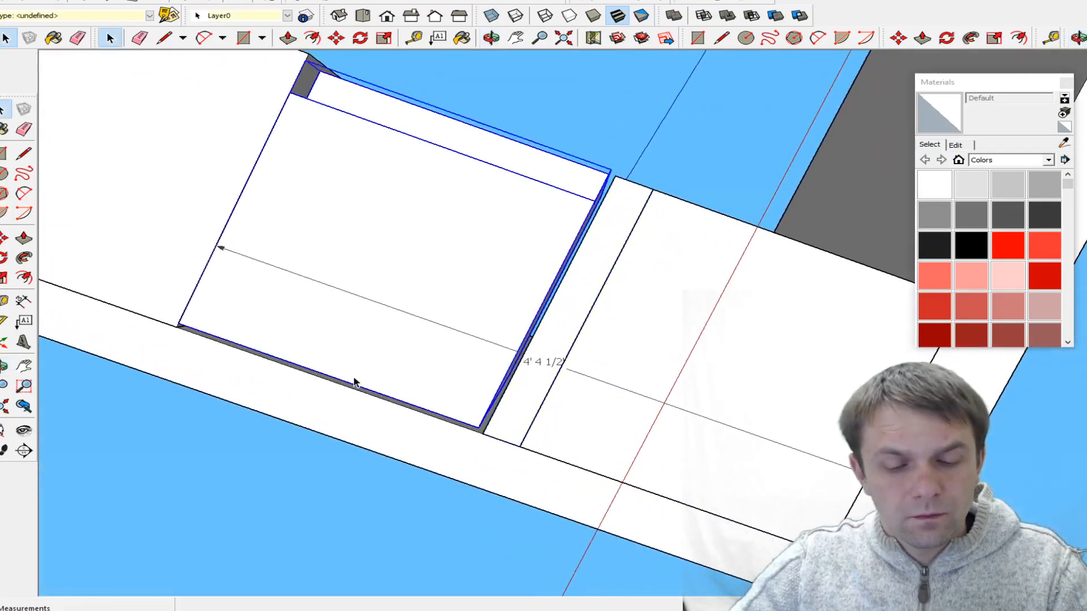
{"action": "key", "text": "m"}
{"action": "left_click", "coordinate": [181, 321]}
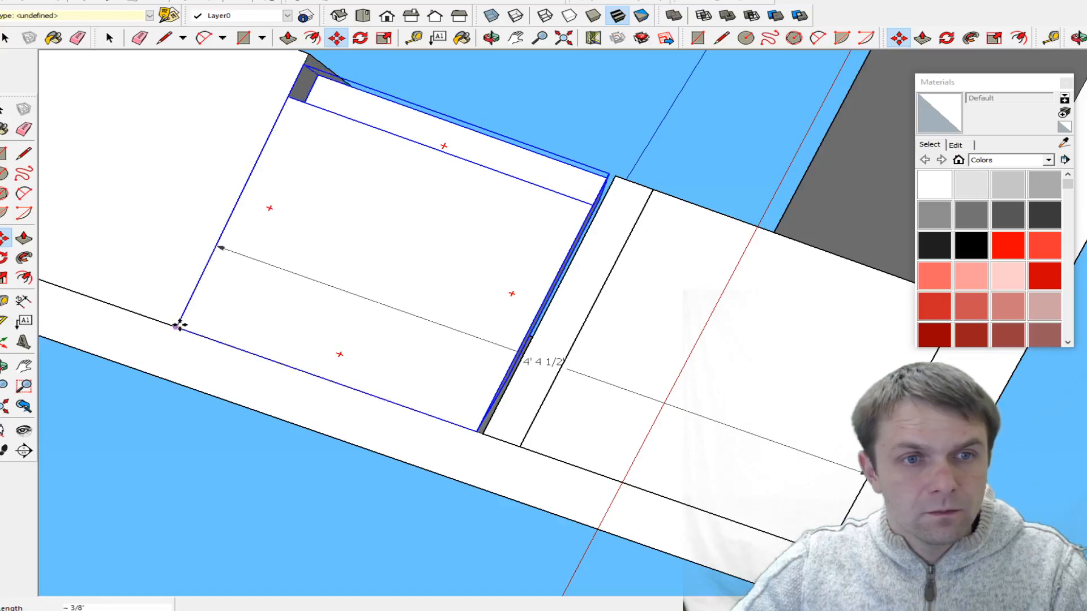
- Move the copied drawer base sideways by its front corner until it sits tight against the 3" filler
{"action": "scroll", "coordinate": [262, 419], "scroll_direction": "down", "scroll_amount": 1}
{"action": "key", "text": "space"}
{"action": "left_click", "coordinate": [505, 401]}
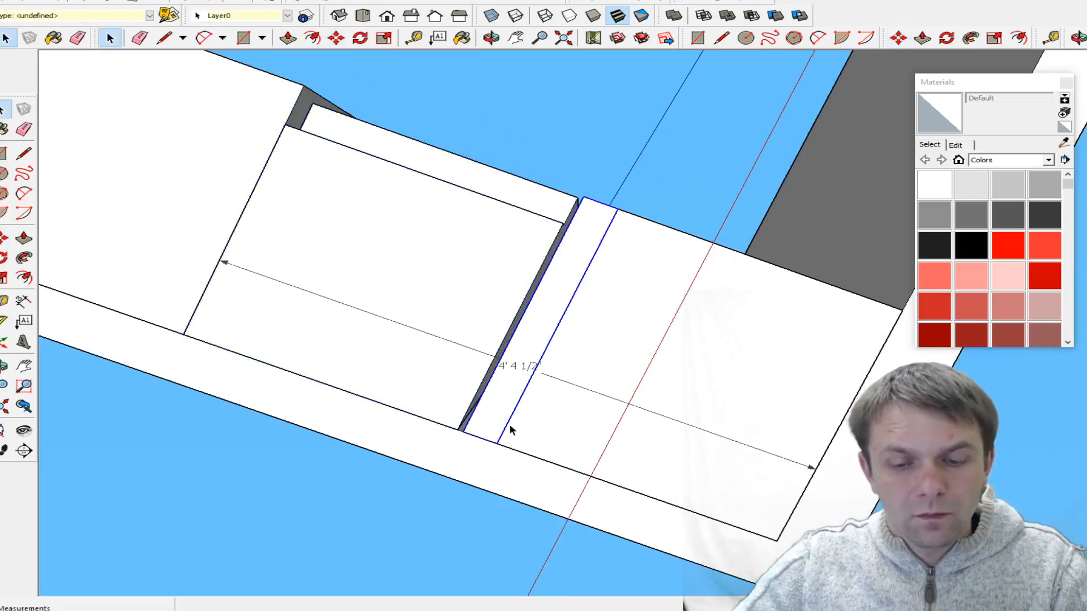
{"action": "left_click", "coordinate": [454, 402]}
{"action": "key", "text": "m"}
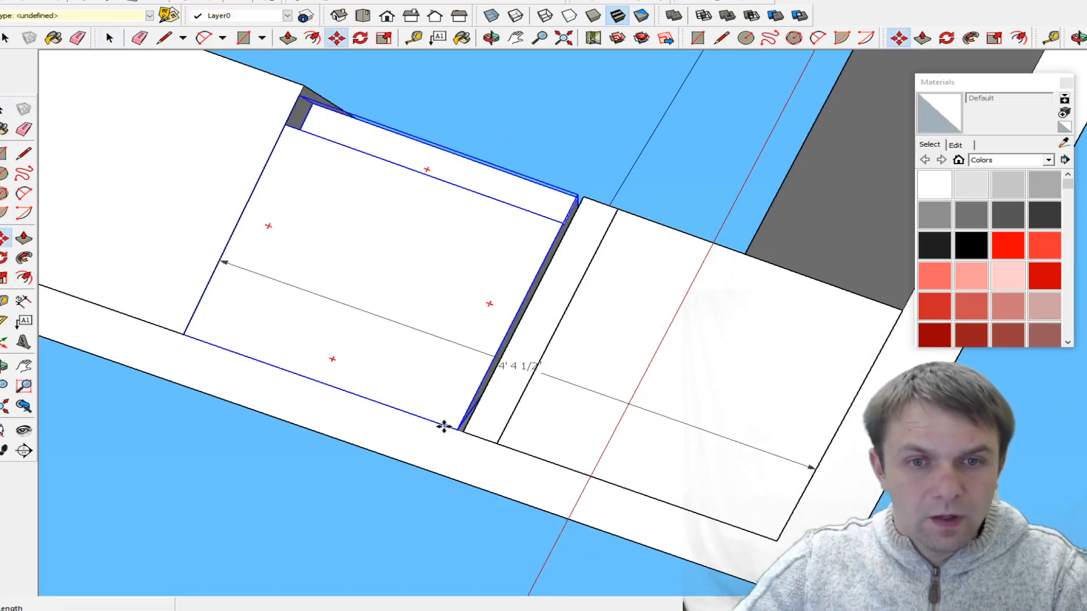
{"action": "left_click", "coordinate": [455, 424]}
{"action": "mouse_move", "coordinate": [526, 351]}
{"action": "middle_mouse_down"}
{"action": "mouse_move", "coordinate": [476, 561]}
{"action": "mouse_move", "coordinate": [383, 434]}
{"action": "mouse_move", "coordinate": [546, 459]}
{"action": "mouse_move", "coordinate": [616, 485]}
{"action": "mouse_move", "coordinate": [507, 347]}
{"action": "middle_mouse_up"}
- Dimension the corner box's exposed long top edge, placing the dimension over its top face
{"action": "left_click", "coordinate": [25, 301]}
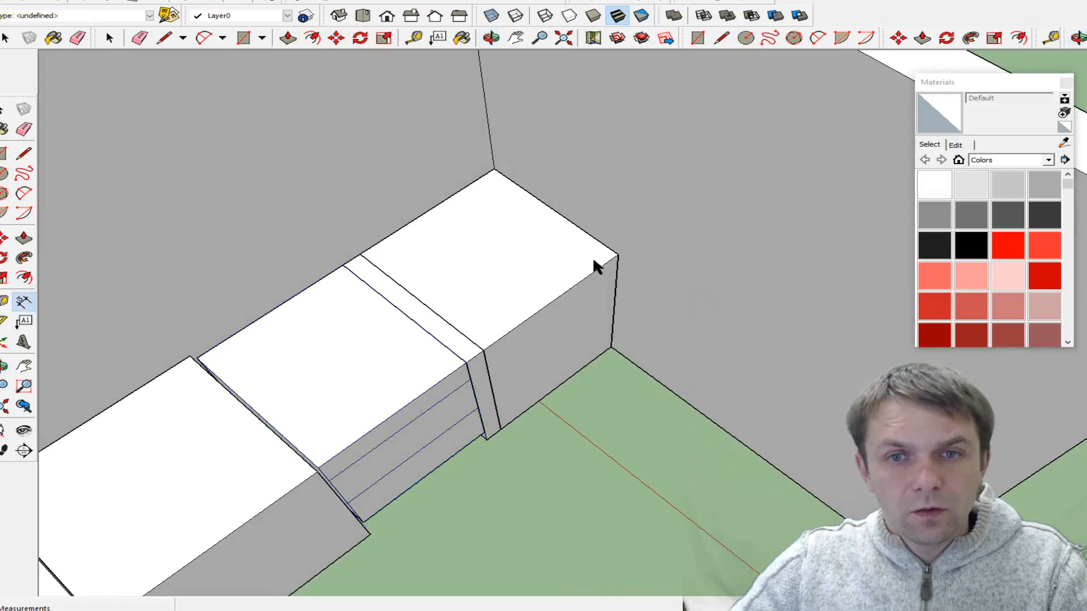
{"action": "left_click", "coordinate": [618, 255]}
{"action": "left_click", "coordinate": [483, 351]}
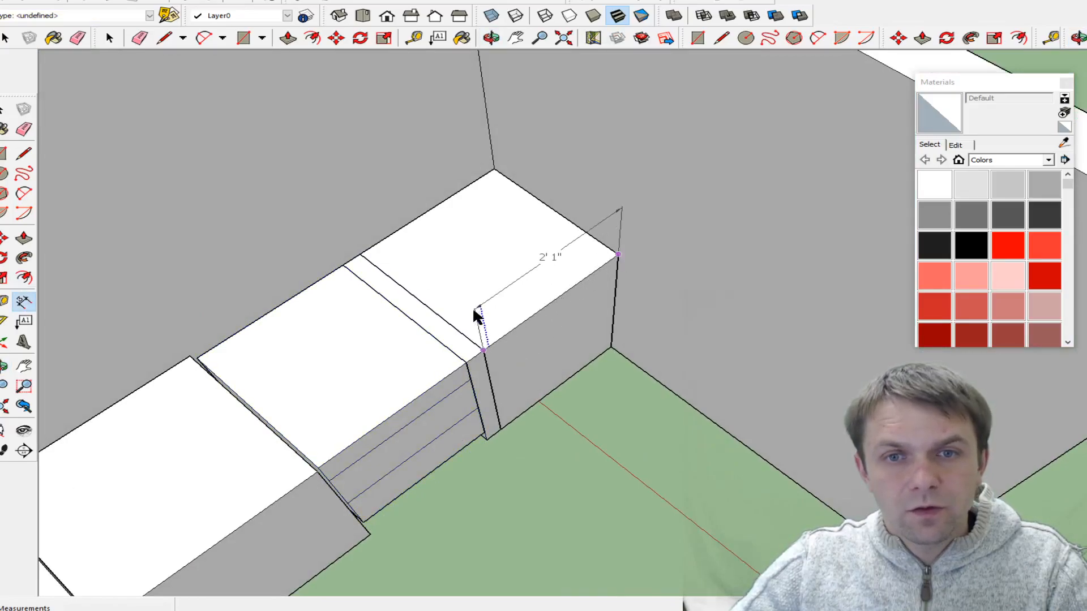
{"action": "left_click", "coordinate": [423, 324]}
{"action": "scroll", "coordinate": [543, 329], "scroll_direction": "down", "scroll_amount": 2}
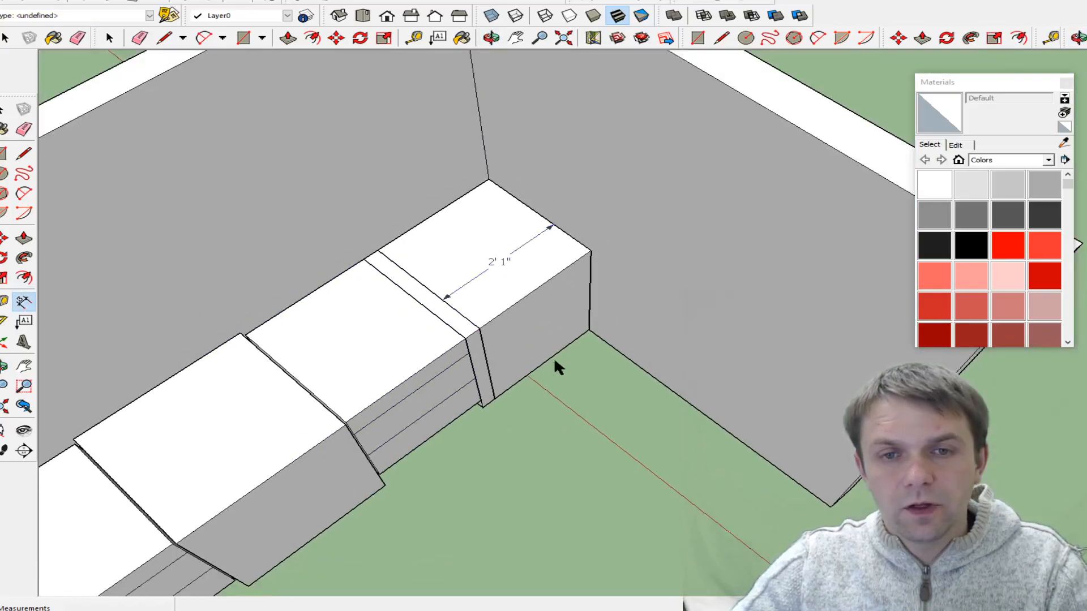
- Cut a 3" deep toe kick into the bottom front of the filler beside the corner box
{"action": "scroll", "coordinate": [517, 387], "scroll_direction": "up", "scroll_amount": 3}
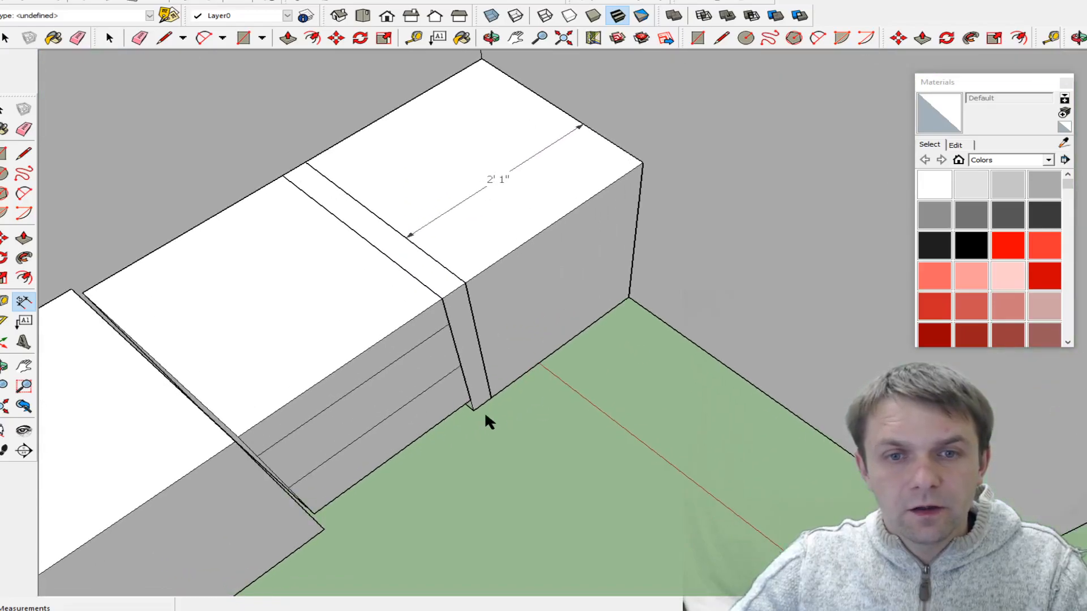
{"action": "key", "text": "space"}
{"action": "double_click", "coordinate": [479, 386]}
{"action": "scroll", "coordinate": [482, 406], "scroll_direction": "up", "scroll_amount": 3}
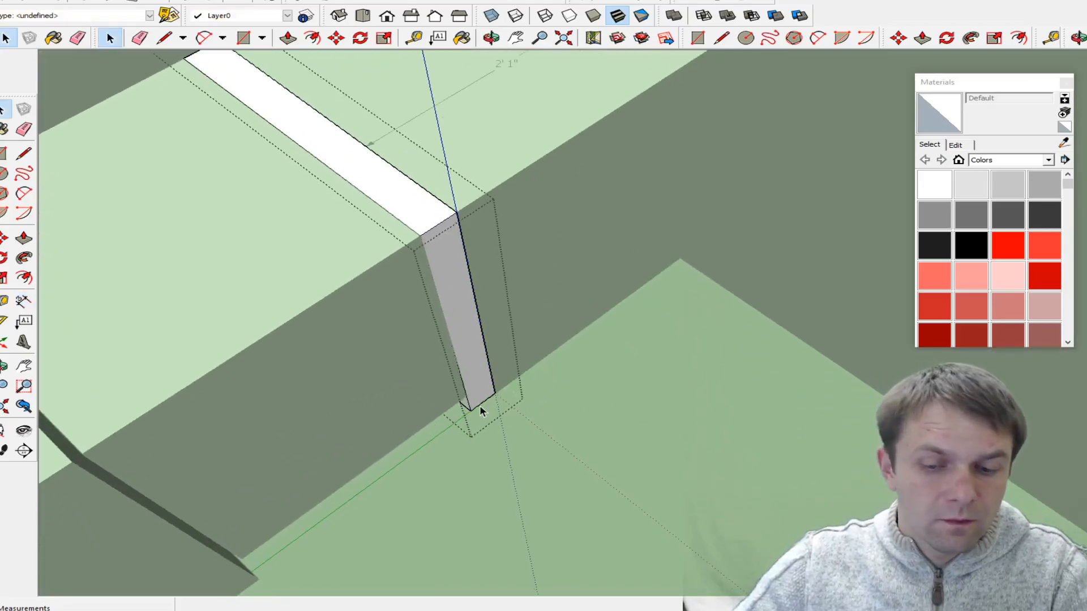
{"action": "key", "text": "l"}
{"action": "left_click", "coordinate": [465, 395]}
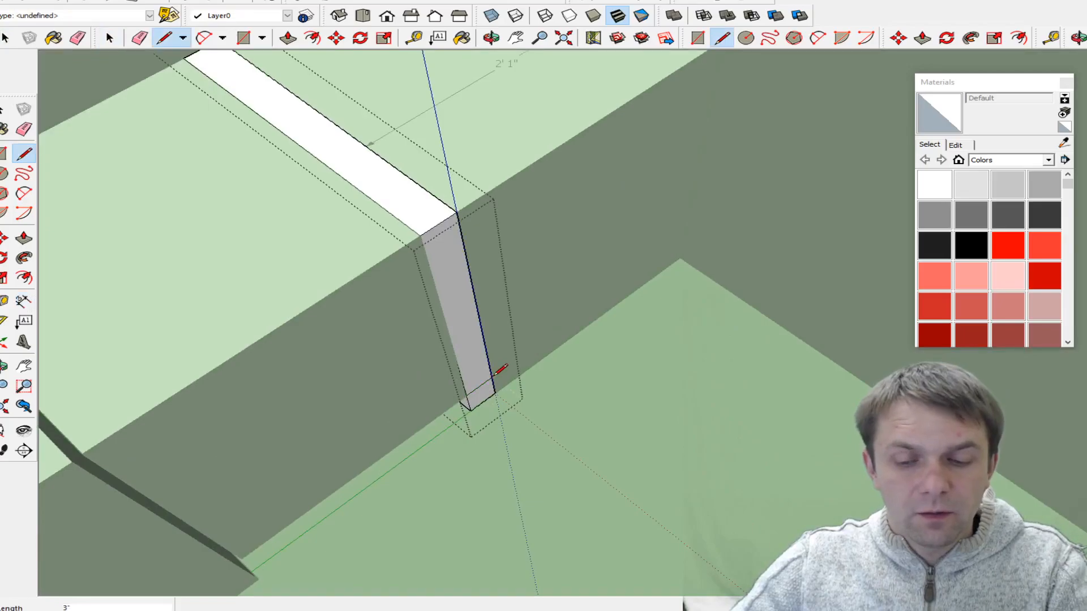
{"action": "key", "text": "p"}
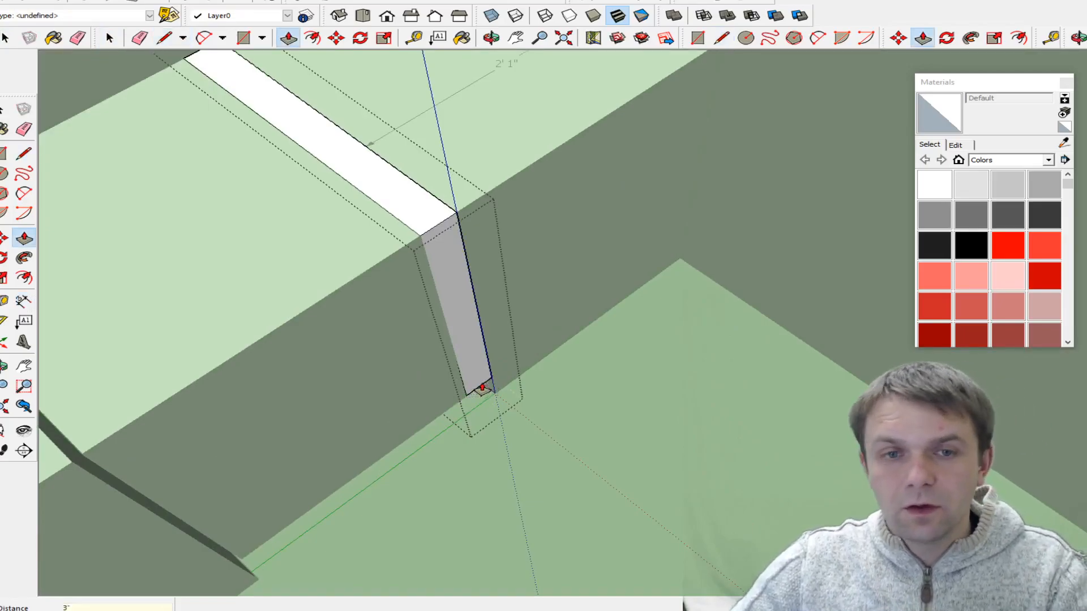
{"action": "key", "text": "space"}
{"action": "left_click", "coordinate": [502, 487]}
{"action": "scroll", "coordinate": [406, 341], "scroll_direction": "down", "scroll_amount": 2}
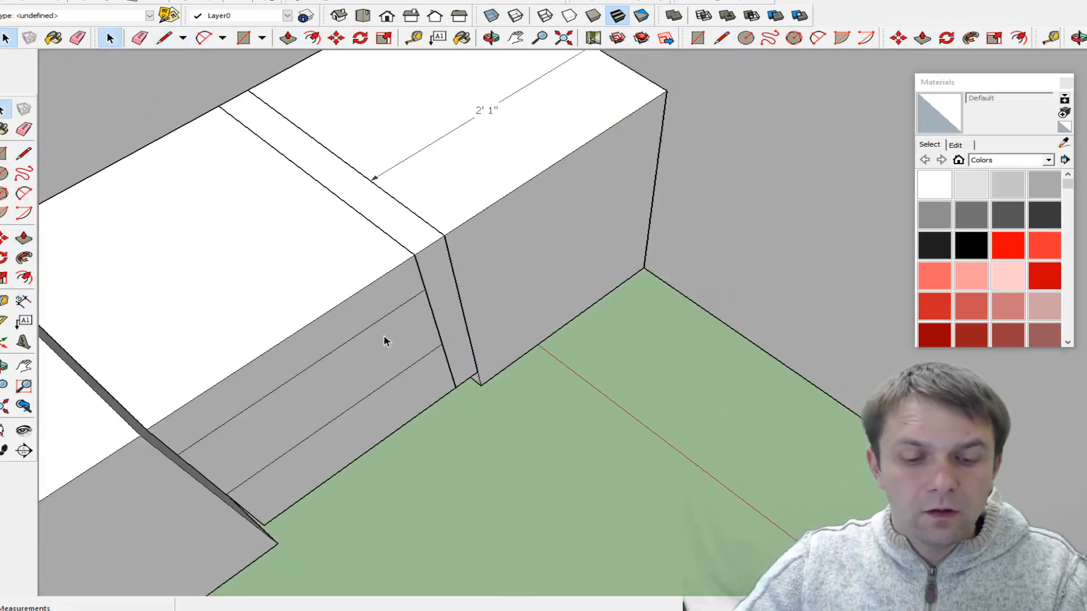
- Draw a rectangle over the corner box's exposed face, from the toe-kick line up to the top edge
{"action": "key", "text": "r"}
{"action": "left_click", "coordinate": [477, 372]}
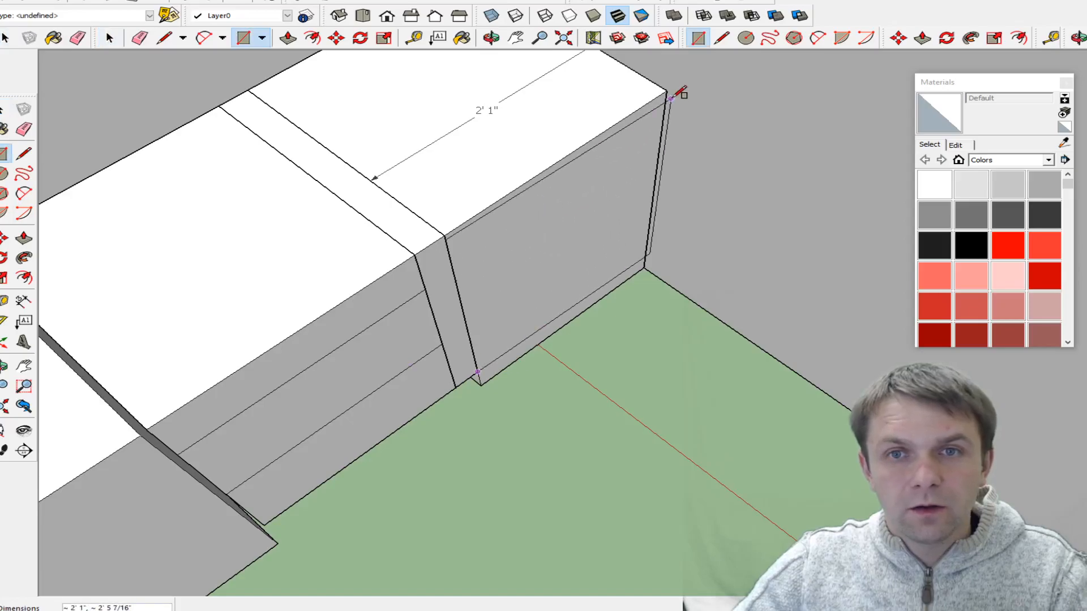
{"action": "left_click", "coordinate": [665, 223]}
{"action": "key", "text": "p"}
{"action": "left_click", "coordinate": [559, 256]}
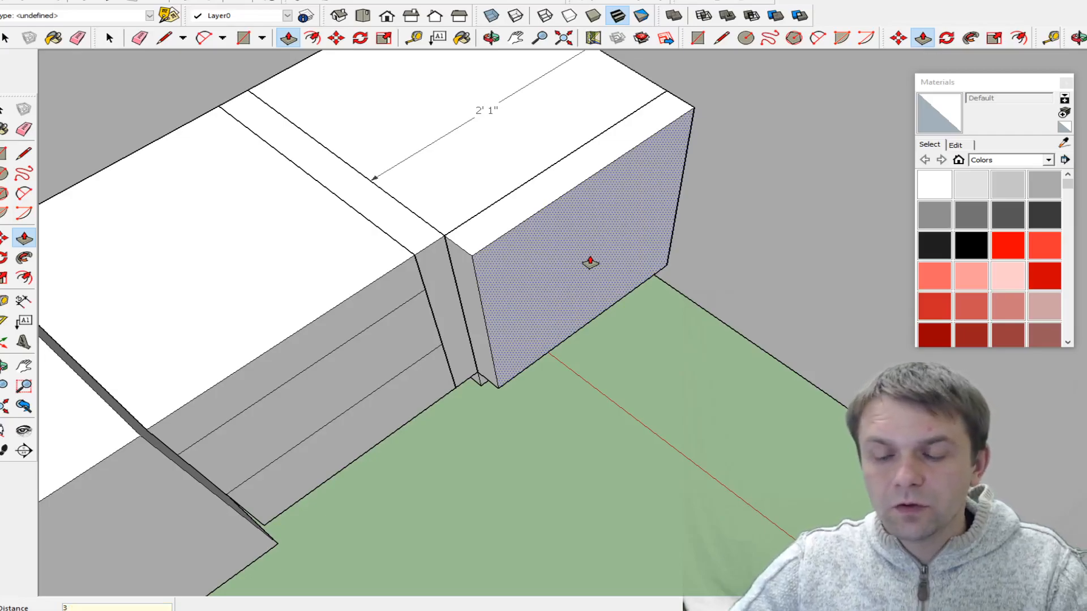
{"action": "type", "text": "32"}
{"action": "key", "text": "Return"}
{"action": "key", "text": "ctrl+z"}
- Extrude the rectangle on the corner box's face 2" and group it as a filler
{"action": "left_click", "coordinate": [532, 243]}
{"action": "type", "text": "2"}
{"action": "key", "text": "Return"}
{"action": "key", "text": "space"}
{"action": "triple_click", "coordinate": [541, 248]}
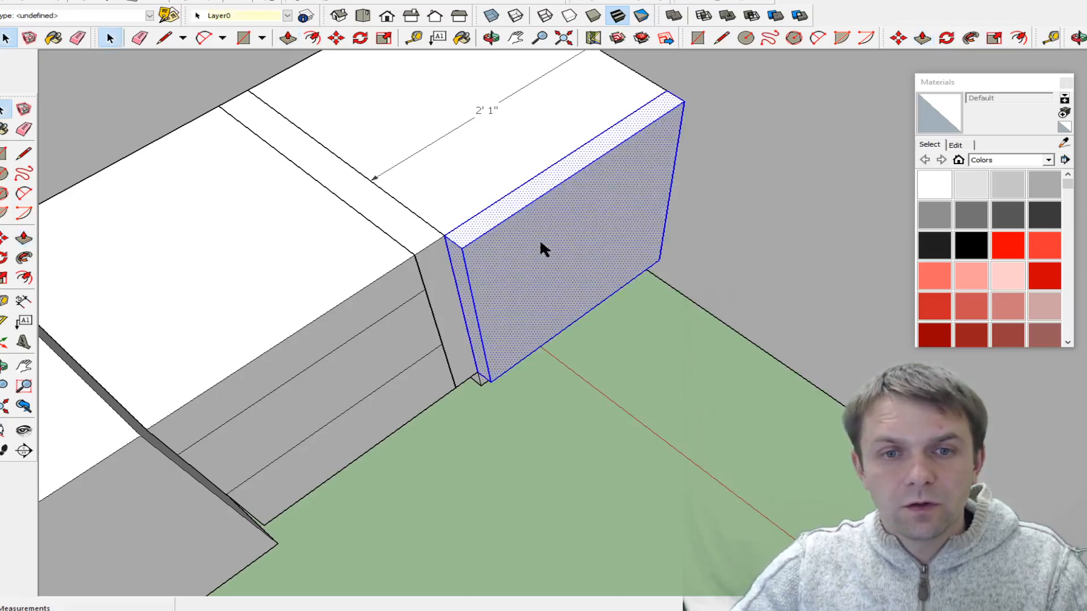
{"action": "right_click", "coordinate": [541, 248]}
{"action": "left_click", "coordinate": [590, 343]}
- Draw a rectangle over the full face of the 2" filler and extrude it 32" along the side wall
{"action": "key", "text": "r"}
{"action": "left_click", "coordinate": [683, 101]}
{"action": "left_click", "coordinate": [490, 381]}
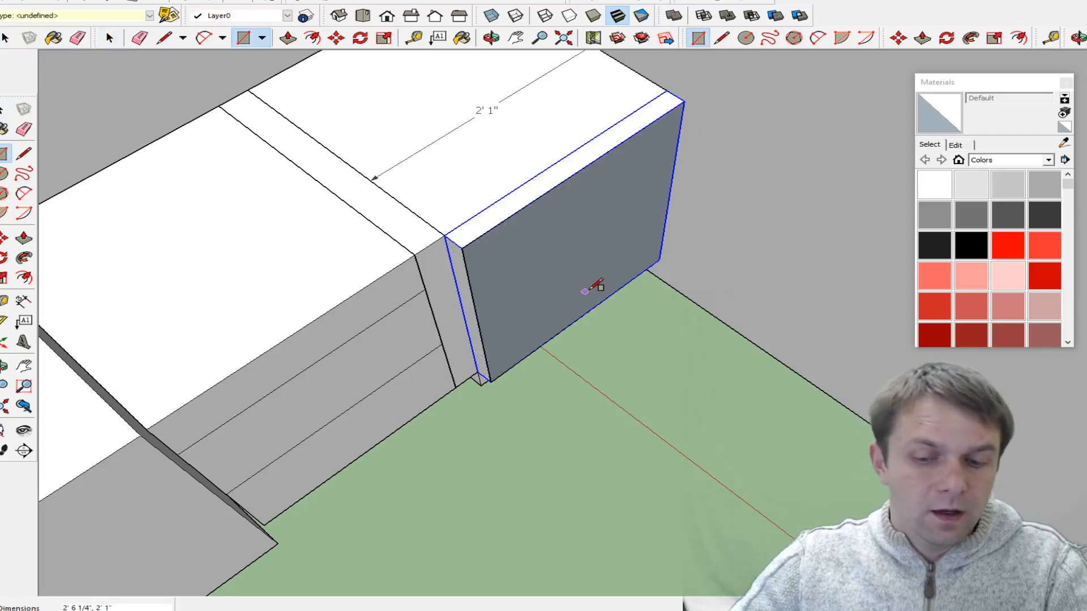
{"action": "key", "text": "p"}
{"action": "left_click", "coordinate": [543, 287]}
{"action": "type", "text": "3"}
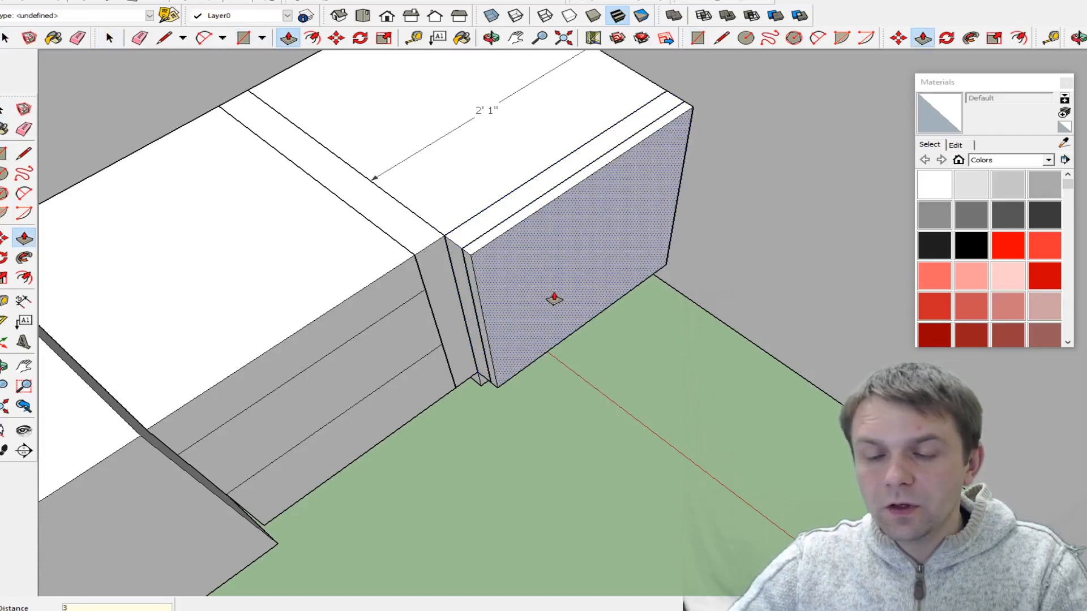
{"action": "type", "text": "2"}
{"action": "key", "text": "Return"}
- Make the 32" wide base box a group
{"action": "scroll", "coordinate": [311, 201], "scroll_direction": "down", "scroll_amount": 4}
{"action": "scroll", "coordinate": [676, 456], "scroll_direction": "up", "scroll_amount": 1}
{"action": "scroll", "coordinate": [682, 429], "scroll_direction": "down", "scroll_amount": 1}
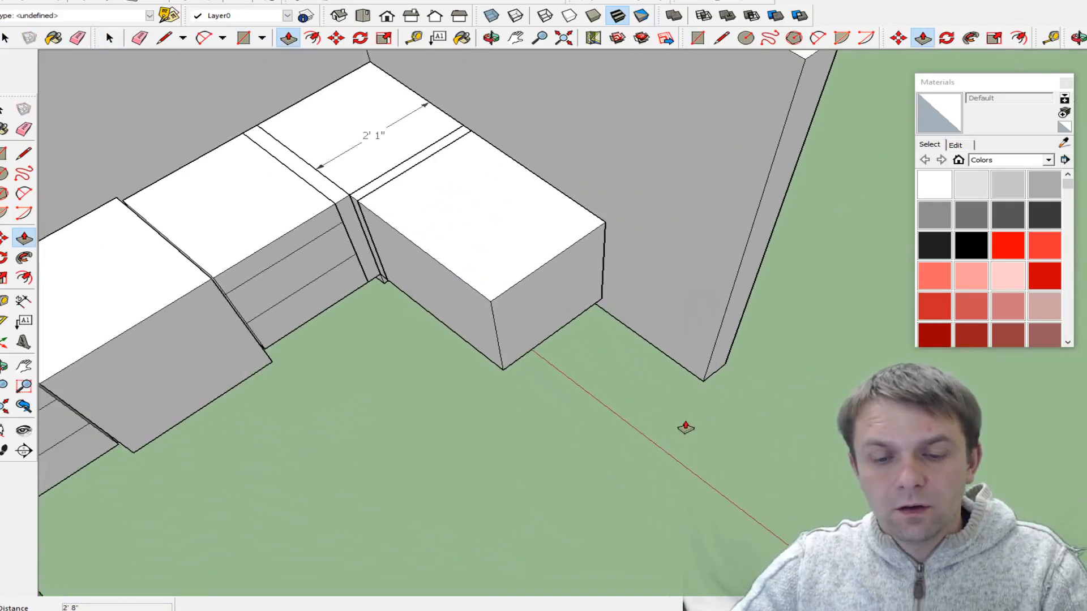
{"action": "key", "text": "space"}
{"action": "triple_click", "coordinate": [444, 311]}
{"action": "right_click", "coordinate": [465, 275]}
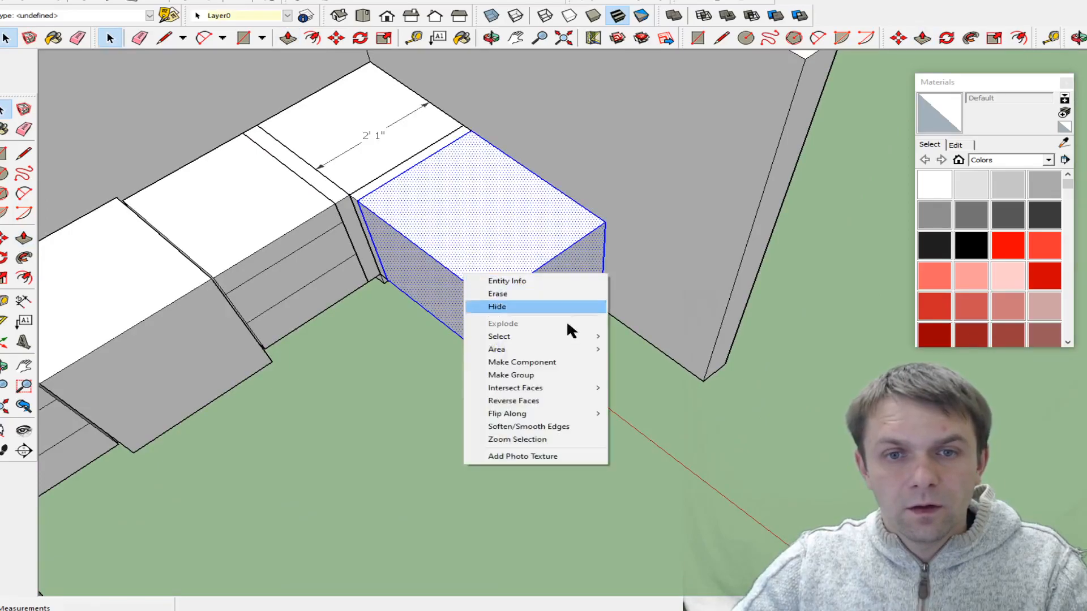
{"action": "left_click", "coordinate": [528, 373]}
- Draw a 3/4" by 2' 10 1/2" upright rectangle on the side wall at the free end of the 32" base box
{"action": "scroll", "coordinate": [588, 343], "scroll_direction": "up", "scroll_amount": 2}
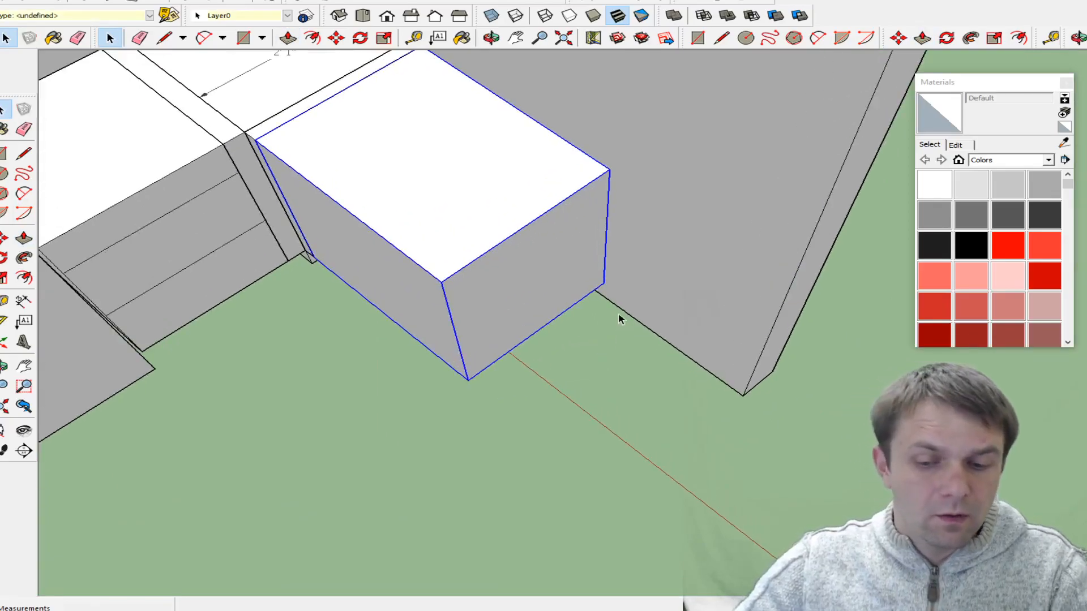
{"action": "key", "text": "l"}
{"action": "left_click", "coordinate": [603, 283]}
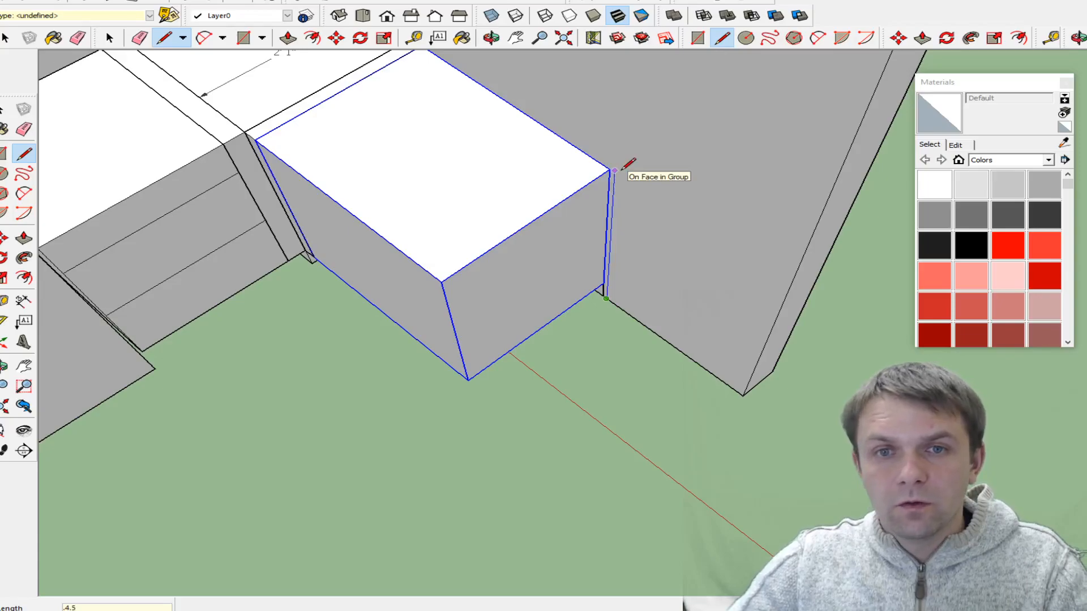
{"action": "scroll", "coordinate": [619, 236], "scroll_direction": "up", "scroll_amount": 2}
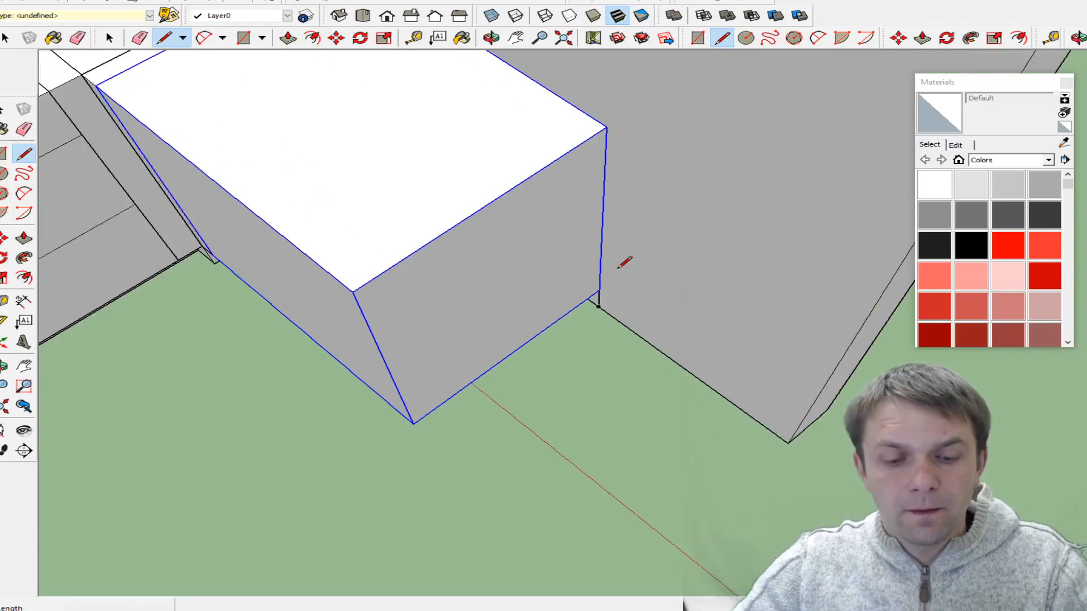
{"action": "key", "text": "r"}
{"action": "left_click", "coordinate": [604, 308]}
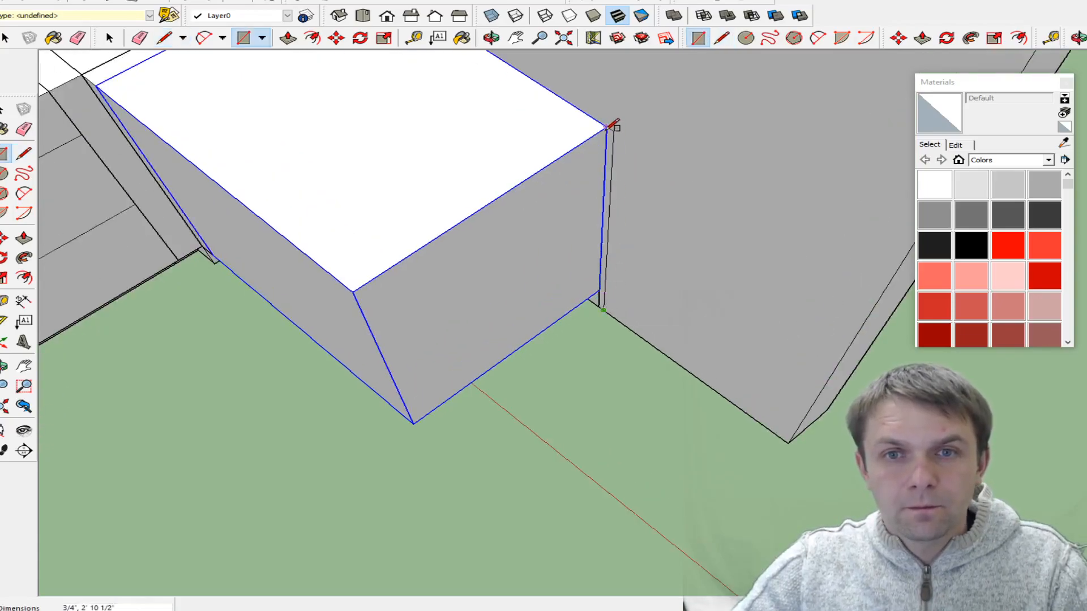
{"action": "left_click", "coordinate": [620, 217]}
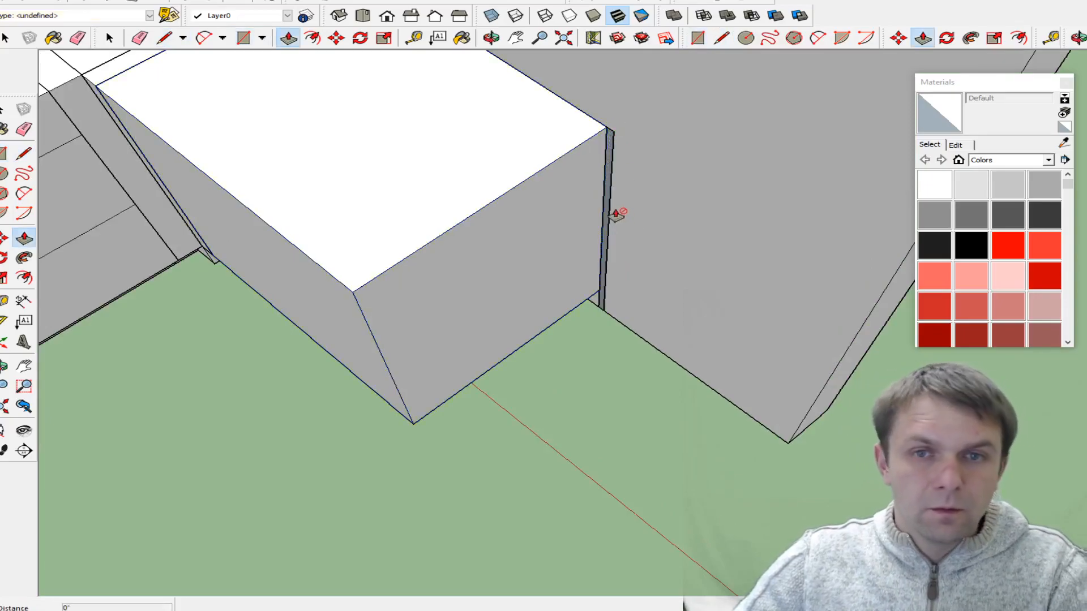
- Extrude the narrow rectangle out from the wall across the base box's end and group it as a panel
{"action": "key", "text": "p"}
{"action": "left_click", "coordinate": [606, 199]}
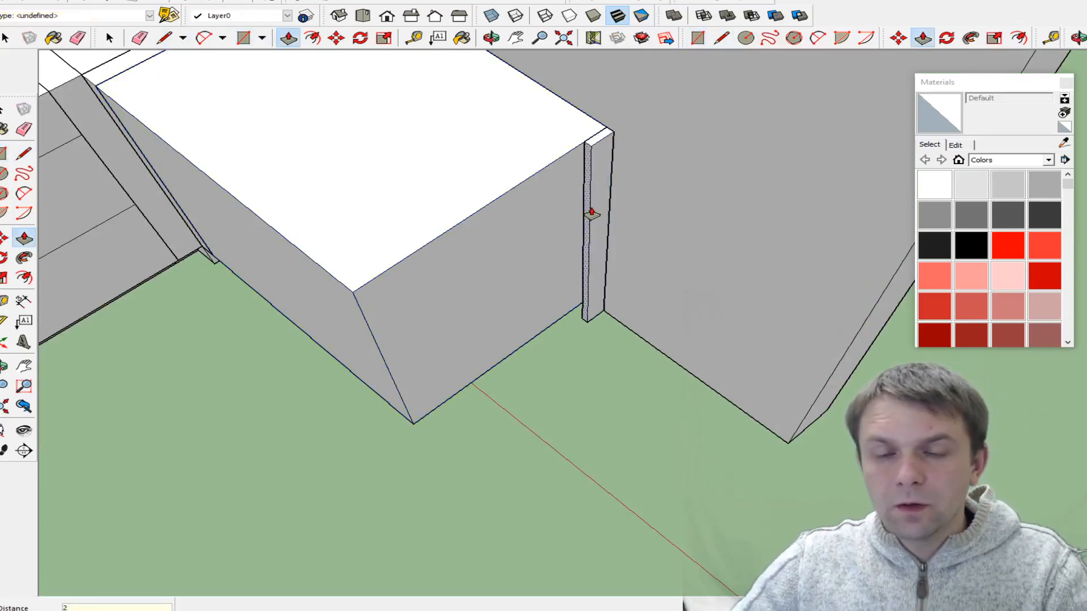
{"action": "key", "text": "Return"}
{"action": "key", "text": "space"}
{"action": "left_click", "coordinate": [562, 216]}
{"action": "right_click", "coordinate": [560, 214]}
{"action": "left_click", "coordinate": [638, 319]}
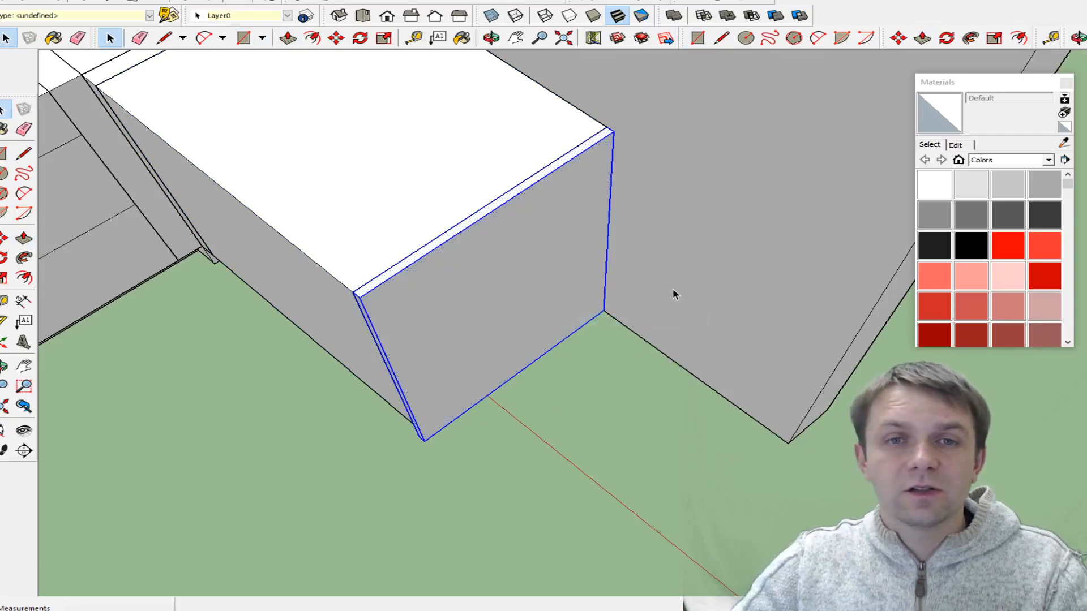
- Draw a 24" by 24" square on the floor against the side wall, starting at the end panel's back corner
{"action": "key", "text": "o"}
{"action": "left_click_drag", "start_coordinate": [548, 357], "coordinate": [430, 410]}
{"action": "left_click_drag", "start_coordinate": [830, 349], "coordinate": [476, 338]}
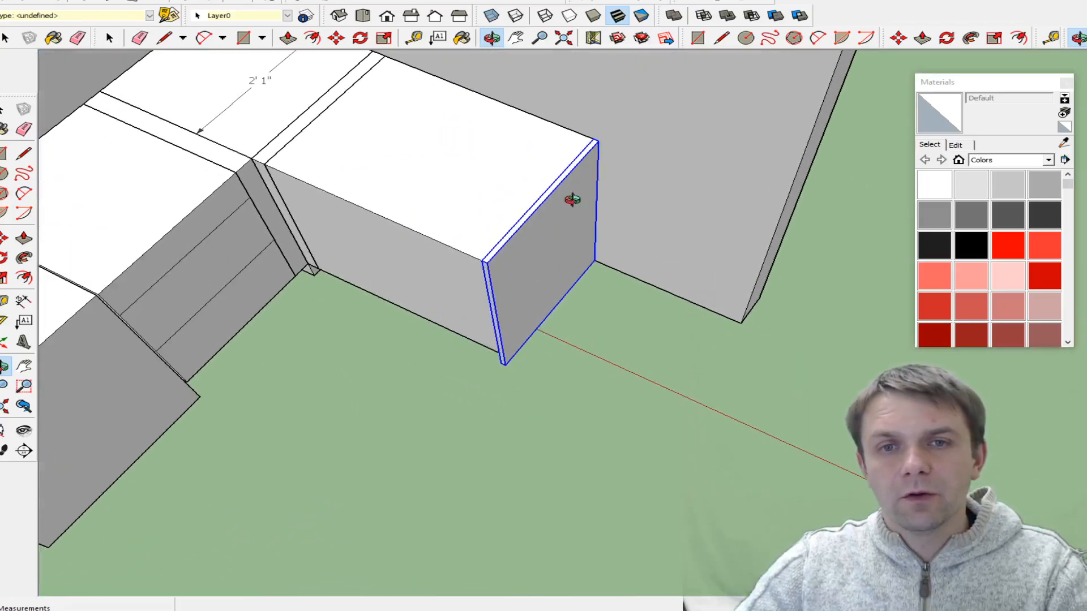
{"action": "left_click_drag", "start_coordinate": [567, 199], "coordinate": [615, 228]}
{"action": "key", "text": "l"}
{"action": "left_click", "coordinate": [589, 283]}
{"action": "key", "text": "Return"}
{"action": "type", "text": "24"}
{"action": "key", "text": "Return"}
{"action": "key", "text": "r"}
{"action": "left_click", "coordinate": [669, 510]}
{"action": "left_click", "coordinate": [590, 283]}
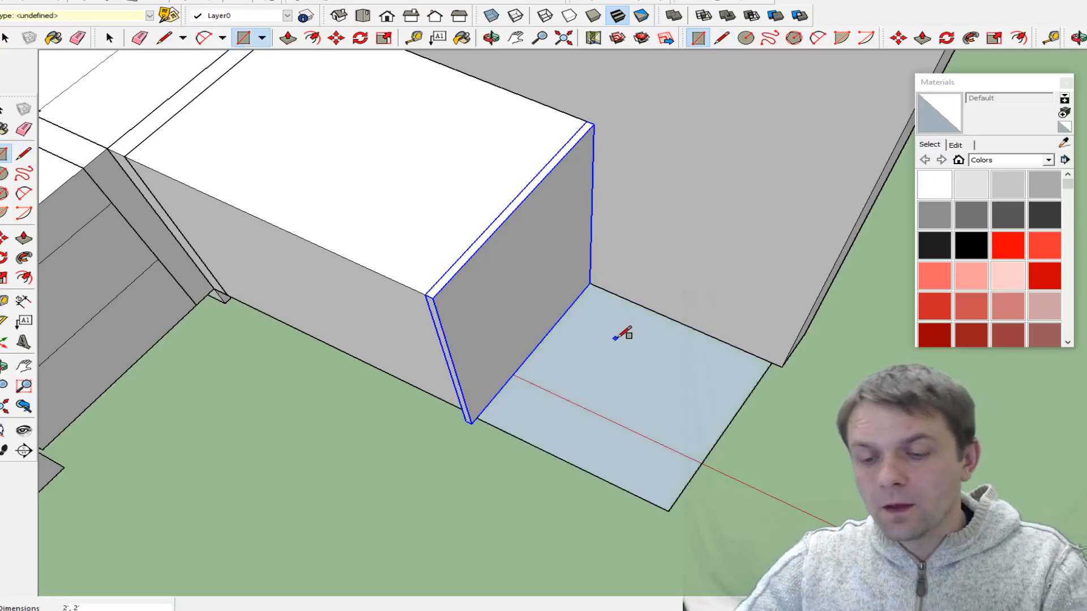
- Extrude the 24" floor square up 34.5" and group the resulting box
{"action": "type", "text": "p"}
{"action": "type", "text": "34.5"}
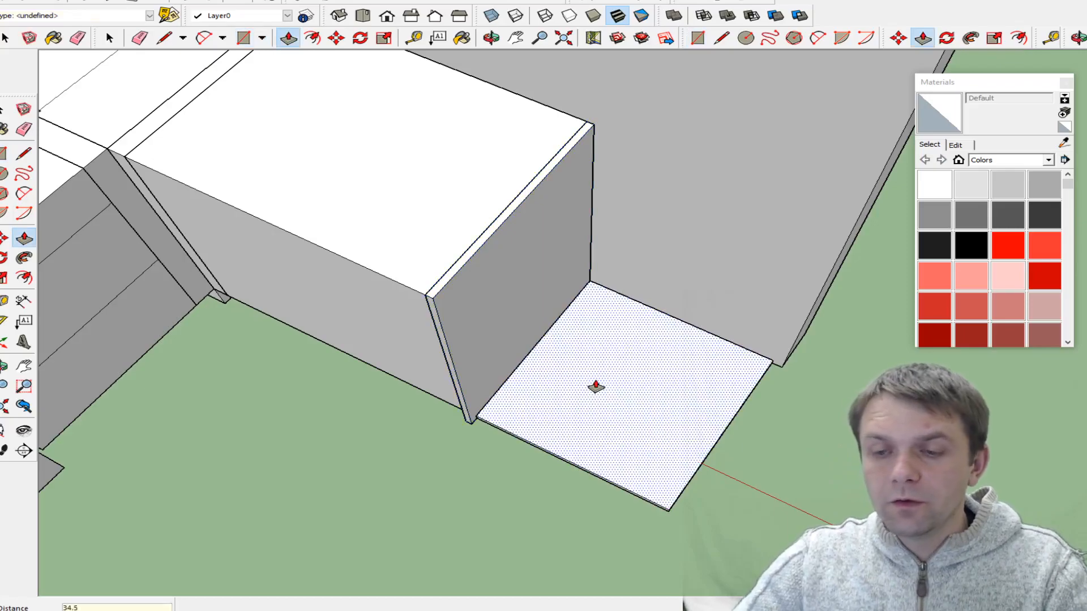
{"action": "key", "text": "Return"}
{"action": "key", "text": "space"}
{"action": "triple_click", "coordinate": [624, 340]}
{"action": "right_click", "coordinate": [623, 339]}
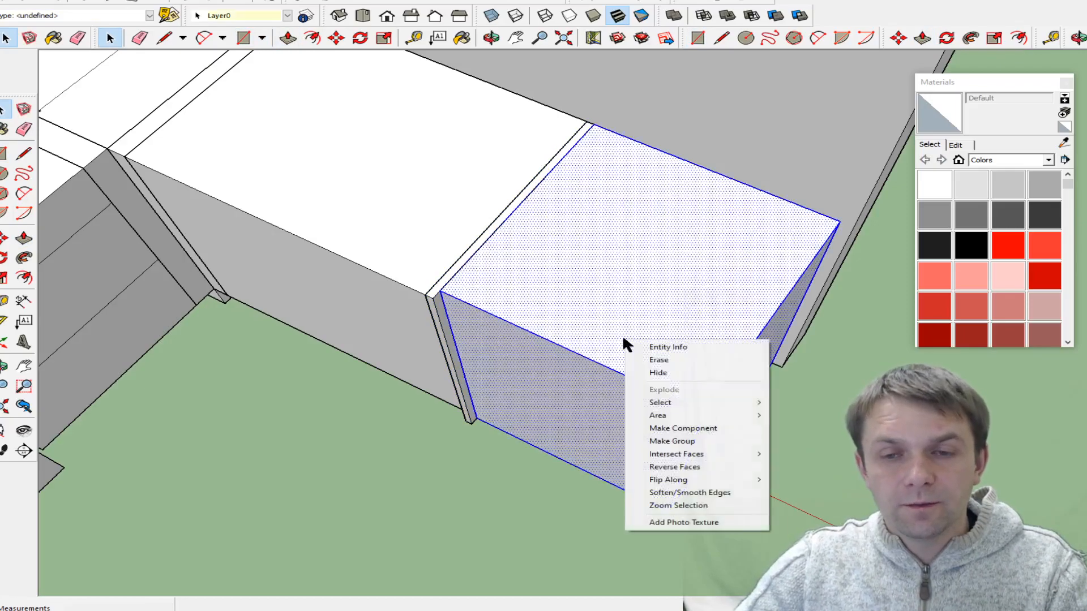
{"action": "left_click", "coordinate": [688, 442]}
- Copy the 3/4" end panel to the far end of the 24" box
{"action": "middle_click_drag", "start_coordinate": [696, 422], "coordinate": [485, 310]}
{"action": "left_click", "coordinate": [485, 310]}
{"action": "left_click", "coordinate": [488, 288]}
{"action": "key", "text": "m"}
{"action": "key", "text": "ctrl"}
{"action": "left_click", "coordinate": [507, 297]}
{"action": "left_click", "coordinate": [775, 422]}
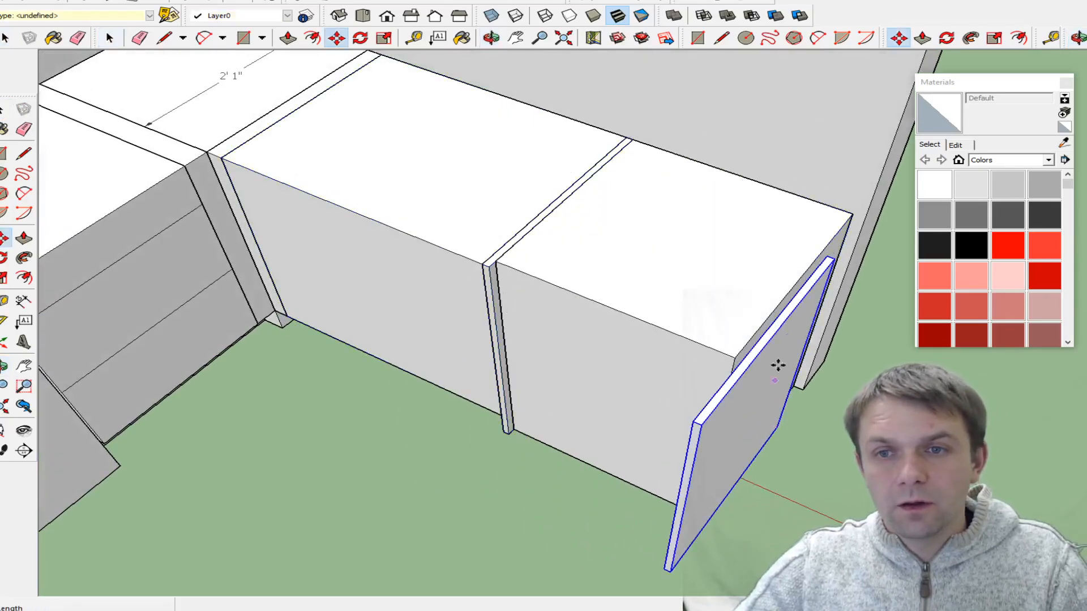
- Align the copied panel by its top back corner with the 24" box's corner at the wall
{"action": "scroll", "coordinate": [824, 263], "scroll_direction": "up", "scroll_amount": 2}
{"action": "left_click", "coordinate": [866, 187]}
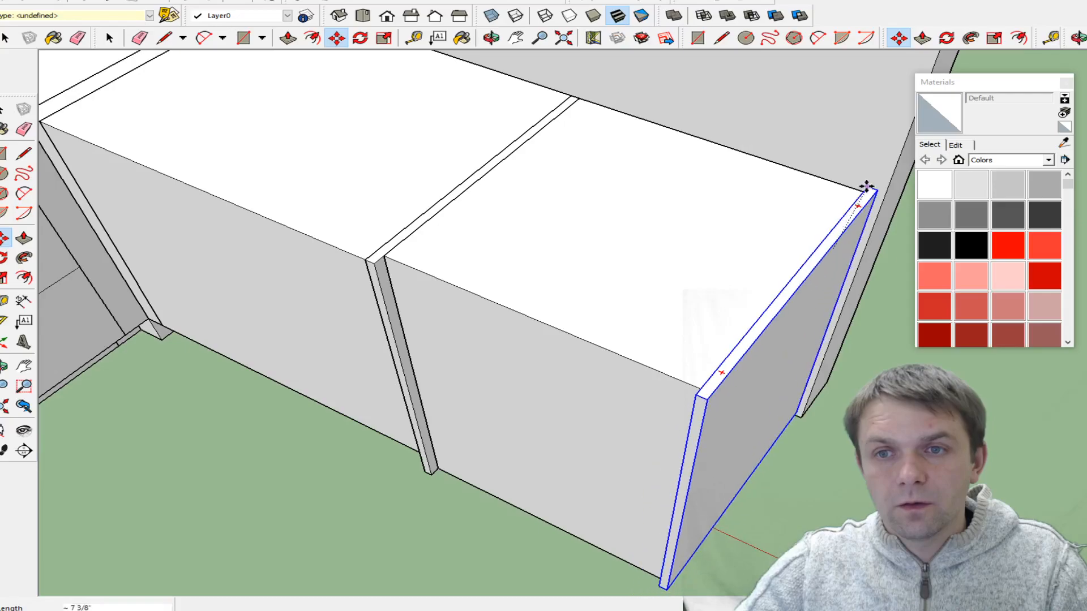
{"action": "scroll", "coordinate": [866, 185], "scroll_direction": "up", "scroll_amount": 1}
{"action": "left_click", "coordinate": [871, 186]}
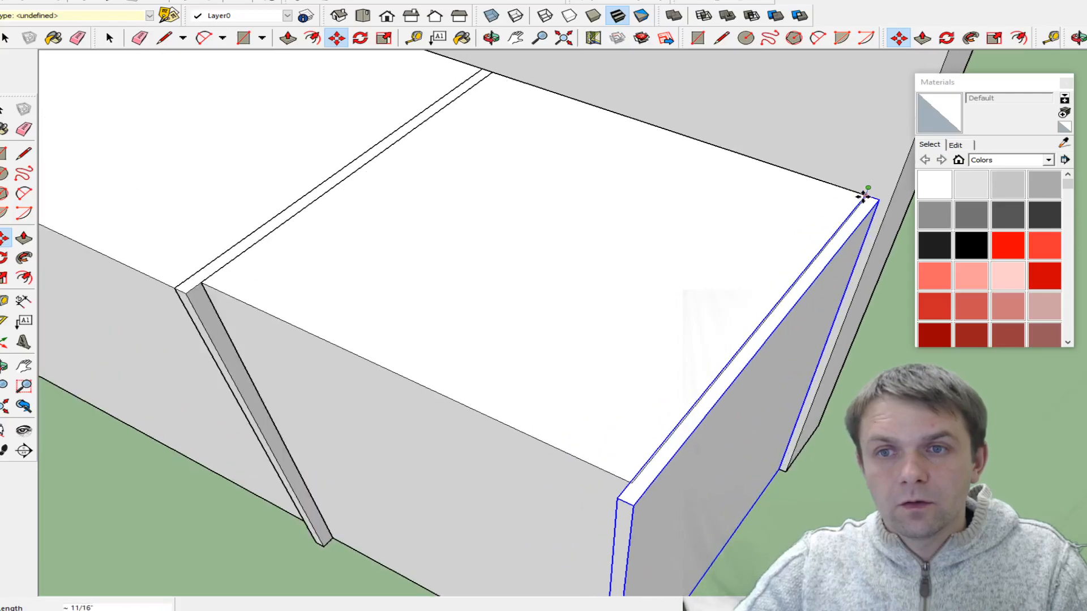
- Move the 24" box away from the wall by its top front corner, flush with the adjoining panel's front corner
{"action": "scroll", "coordinate": [722, 247], "scroll_direction": "down", "scroll_amount": 3}
{"action": "key", "text": "space"}
{"action": "scroll", "coordinate": [466, 261], "scroll_direction": "up", "scroll_amount": 2}
{"action": "key", "text": "m"}
{"action": "left_click", "coordinate": [424, 254]}
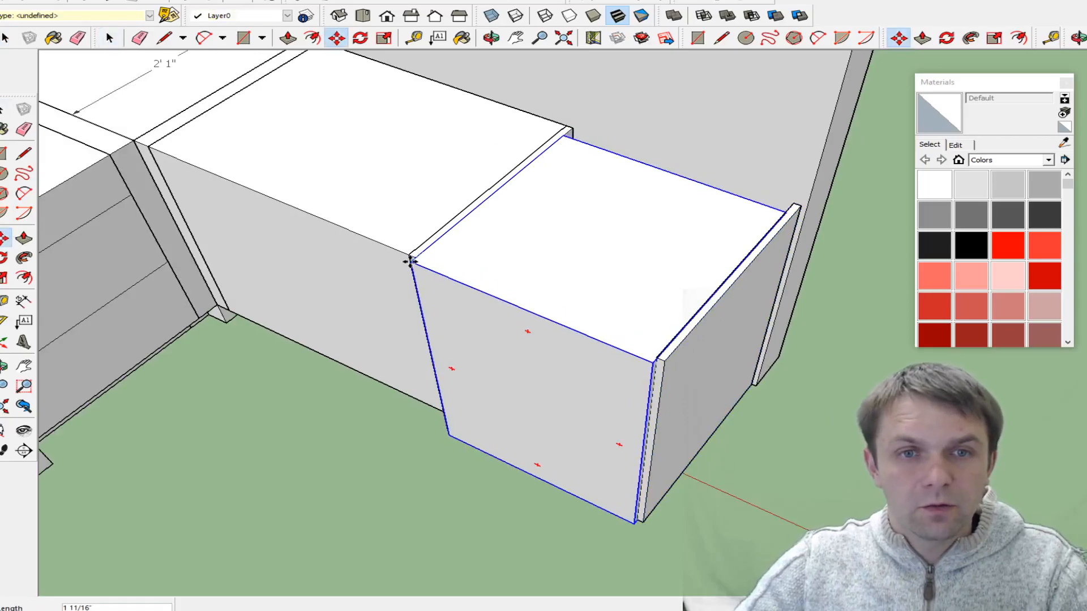
{"action": "left_click", "coordinate": [414, 258]}
{"action": "key", "text": "space"}
{"action": "left_click", "coordinate": [735, 443]}
- Unhide the tall unit between the side wall and the 2' 4" wide cabinet
{"action": "middle_click_drag", "start_coordinate": [673, 416], "coordinate": [772, 520]}
{"action": "scroll", "coordinate": [698, 364], "scroll_direction": "down", "scroll_amount": 4}
{"action": "left_click_drag", "start_coordinate": [575, 262], "coordinate": [319, 149]}
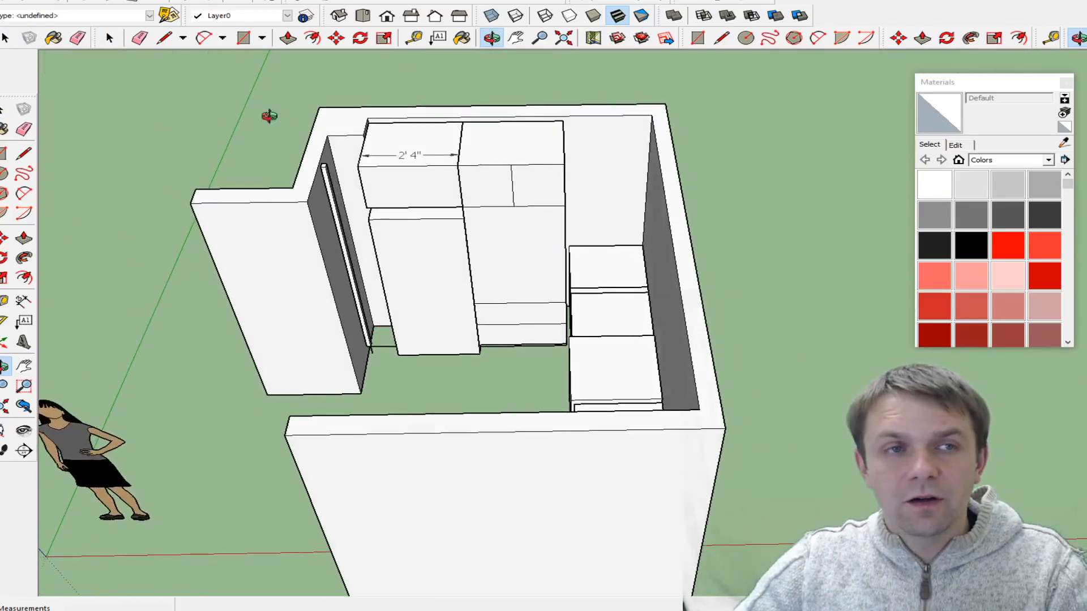
{"action": "left_click", "coordinate": [17, 1]}
{"action": "mouse_move", "coordinate": [80, 144]}
{"action": "left_click", "coordinate": [271, 166]}
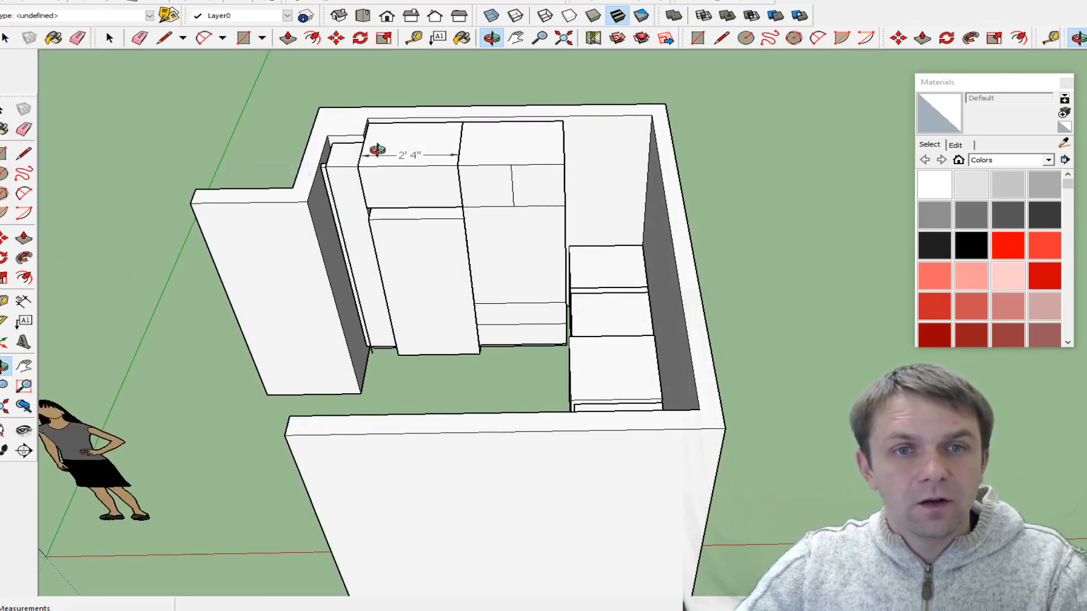
{"action": "scroll", "coordinate": [349, 150], "scroll_direction": "up", "scroll_amount": 5}
{"action": "scroll", "coordinate": [378, 184], "scroll_direction": "down", "scroll_amount": 2}
{"action": "scroll", "coordinate": [374, 310], "scroll_direction": "up", "scroll_amount": 2}
{"action": "scroll", "coordinate": [421, 254], "scroll_direction": "down", "scroll_amount": 2}
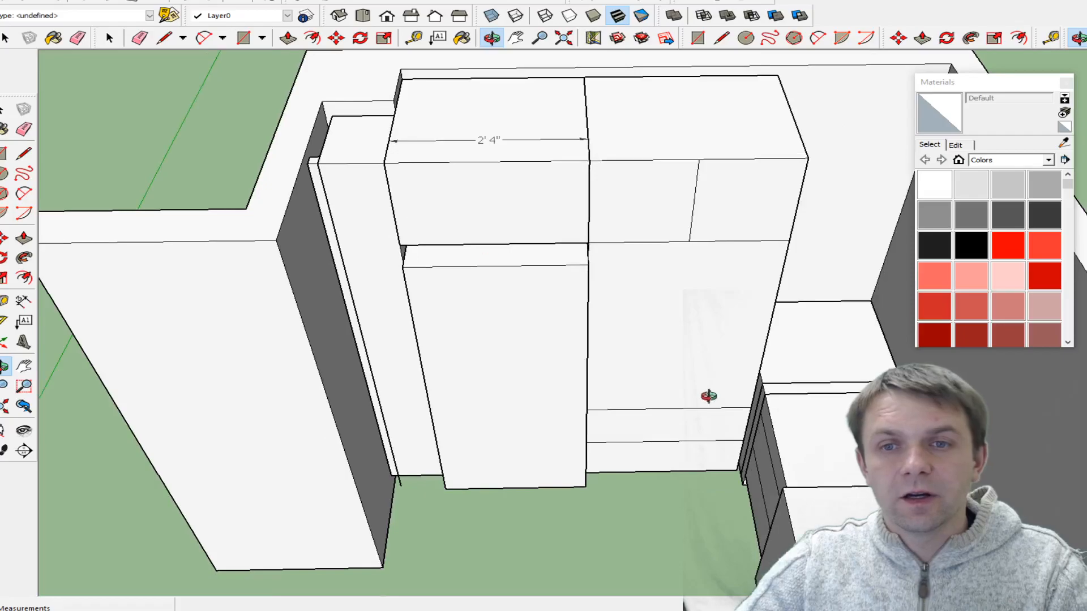
- Draw a line across the front of the narrow tall unit, level with the underside of the adjoining 2' 4" upper cabinet
{"action": "scroll", "coordinate": [686, 375], "scroll_direction": "down", "scroll_amount": 3}
{"action": "scroll", "coordinate": [647, 357], "scroll_direction": "up", "scroll_amount": 3}
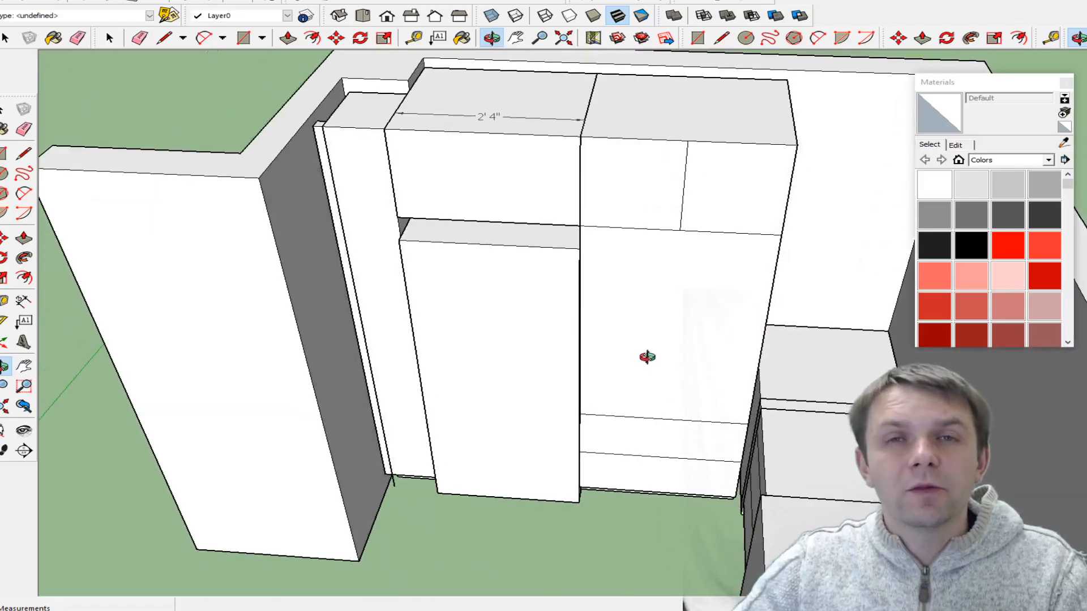
{"action": "left_click_drag", "start_coordinate": [383, 211], "coordinate": [416, 207]}
{"action": "scroll", "coordinate": [416, 207], "scroll_direction": "up", "scroll_amount": 2}
{"action": "key", "text": "space"}
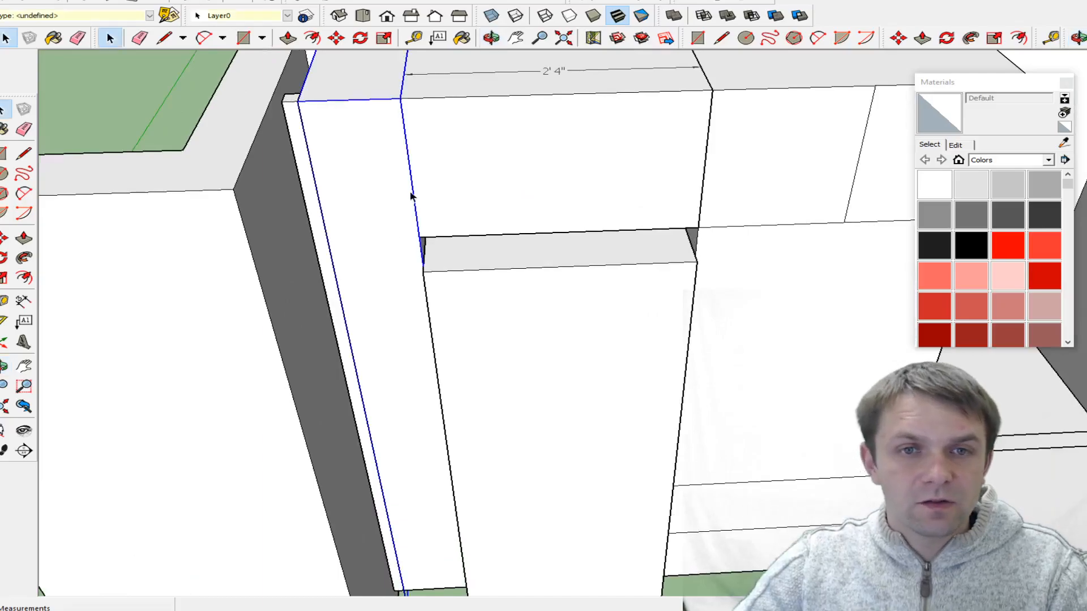
{"action": "double_click", "coordinate": [408, 196]}
{"action": "key", "text": "l"}
{"action": "left_click", "coordinate": [419, 238]}
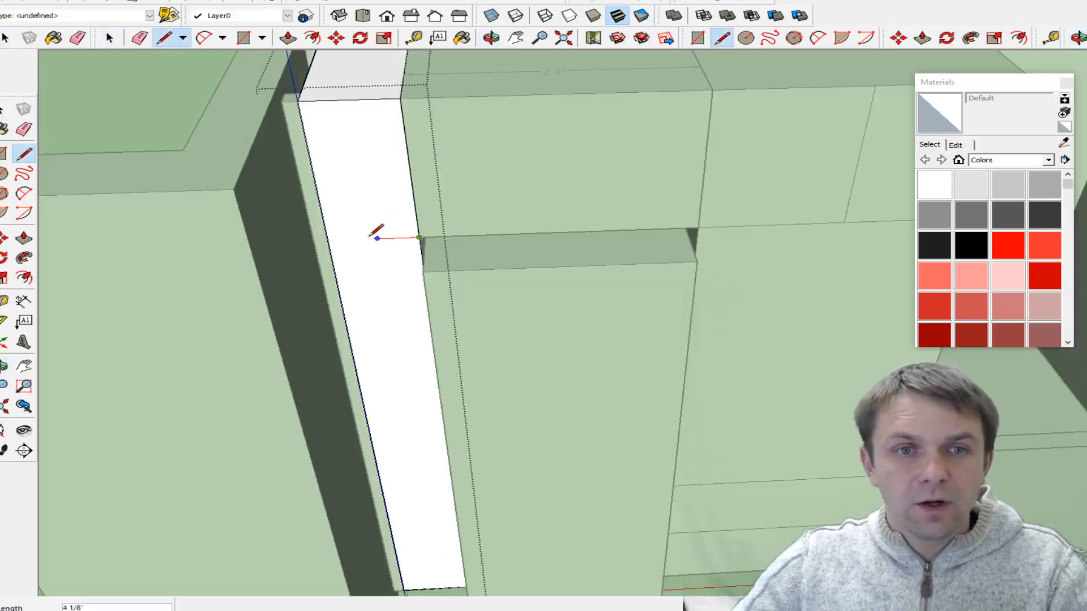
{"action": "key", "text": "space"}
{"action": "scroll", "coordinate": [342, 172], "scroll_direction": "down", "scroll_amount": 3}
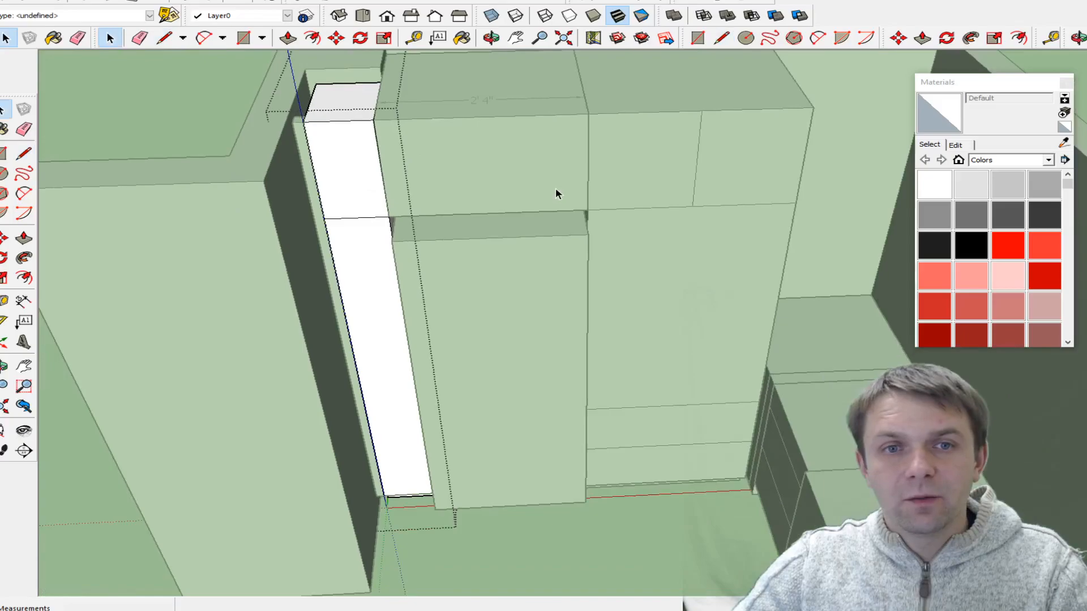
- Split the front of the 2' 4" upper cabinet into two doors with a vertical line from its top edge's midpoint
{"action": "left_click", "coordinate": [555, 188]}
{"action": "double_click", "coordinate": [462, 175]}
{"action": "key", "text": "l"}
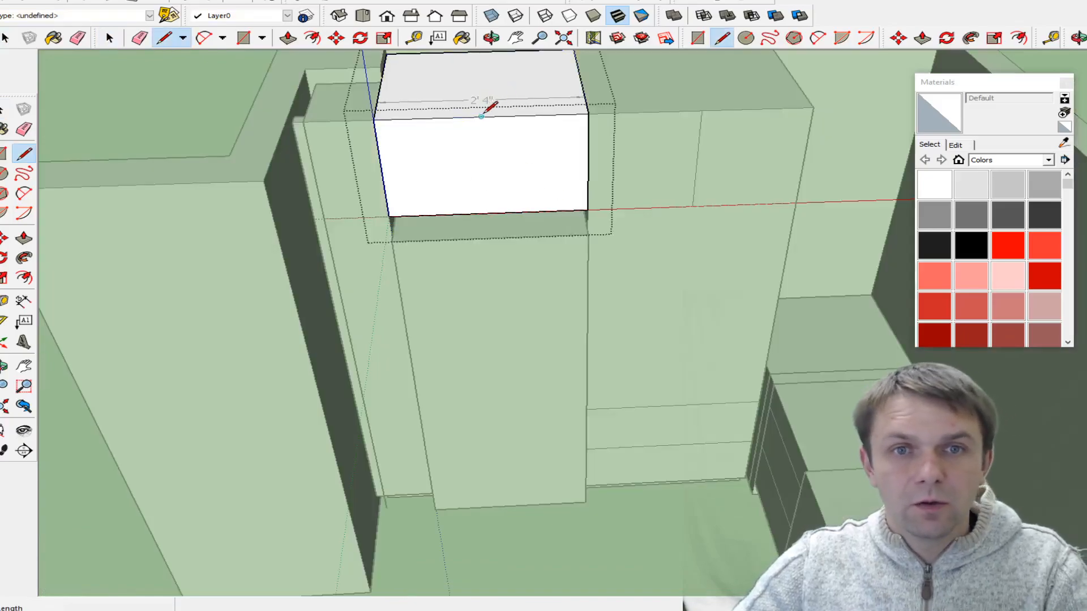
{"action": "left_click", "coordinate": [481, 120]}
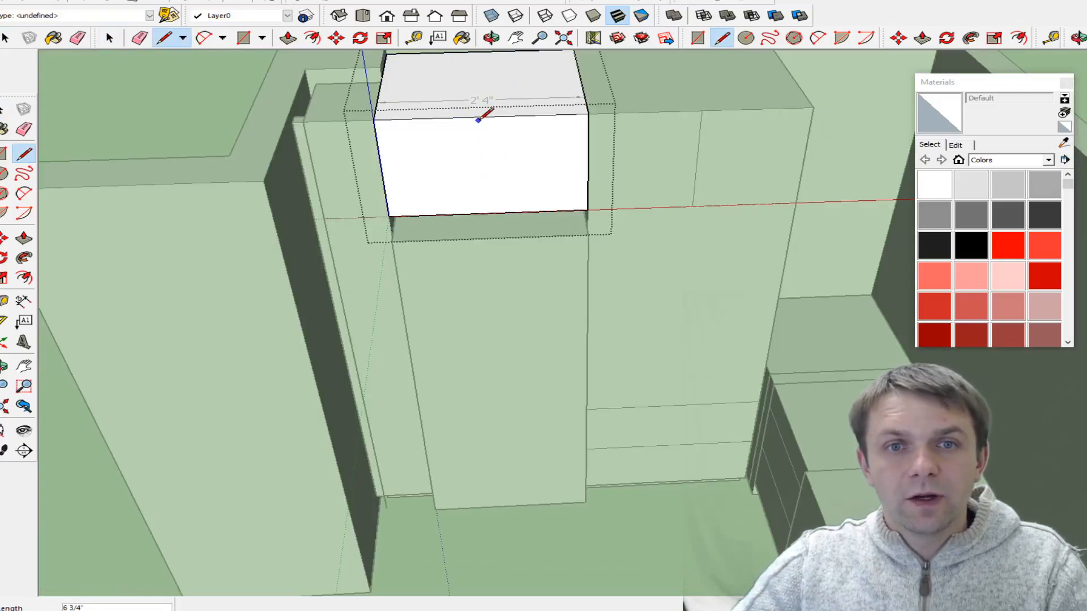
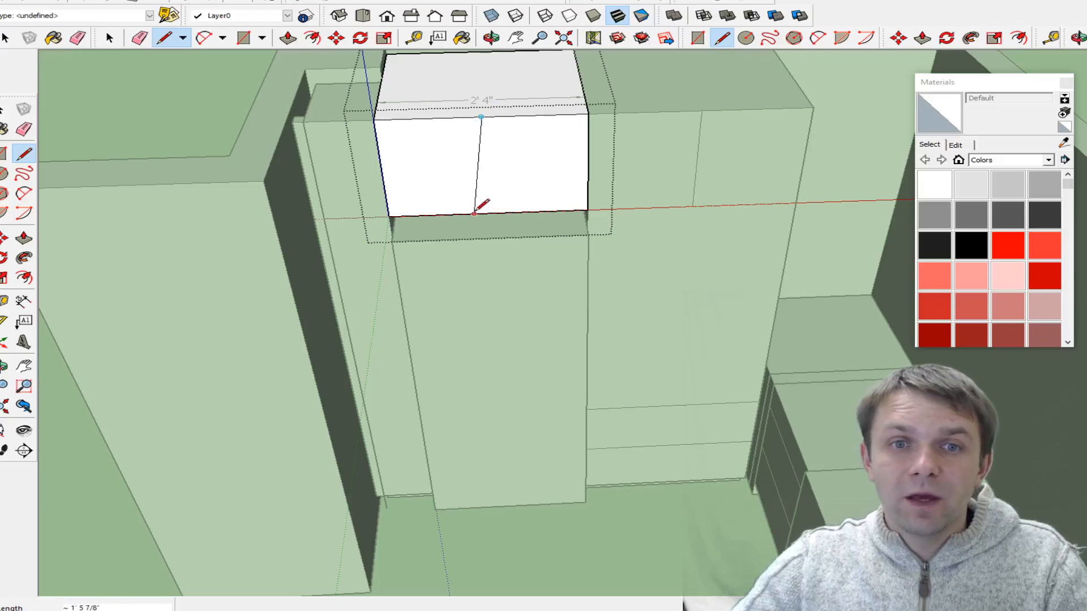
{"action": "left_click", "coordinate": [499, 207]}
{"action": "key", "text": "space"}
{"action": "left_click", "coordinate": [519, 316]}
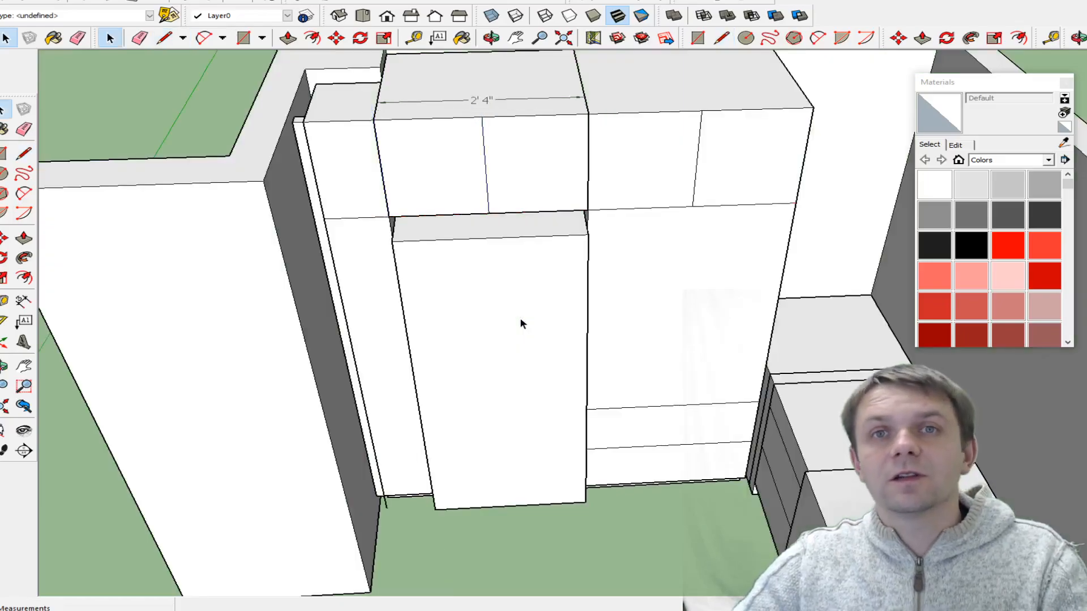
- Examine the whole kitchen layout from several sides, down to the base cabinets in the back corner
{"action": "key", "text": "o"}
{"action": "left_click_drag", "start_coordinate": [498, 283], "coordinate": [681, 195]}
{"action": "scroll", "coordinate": [481, 107], "scroll_direction": "down", "scroll_amount": 3}
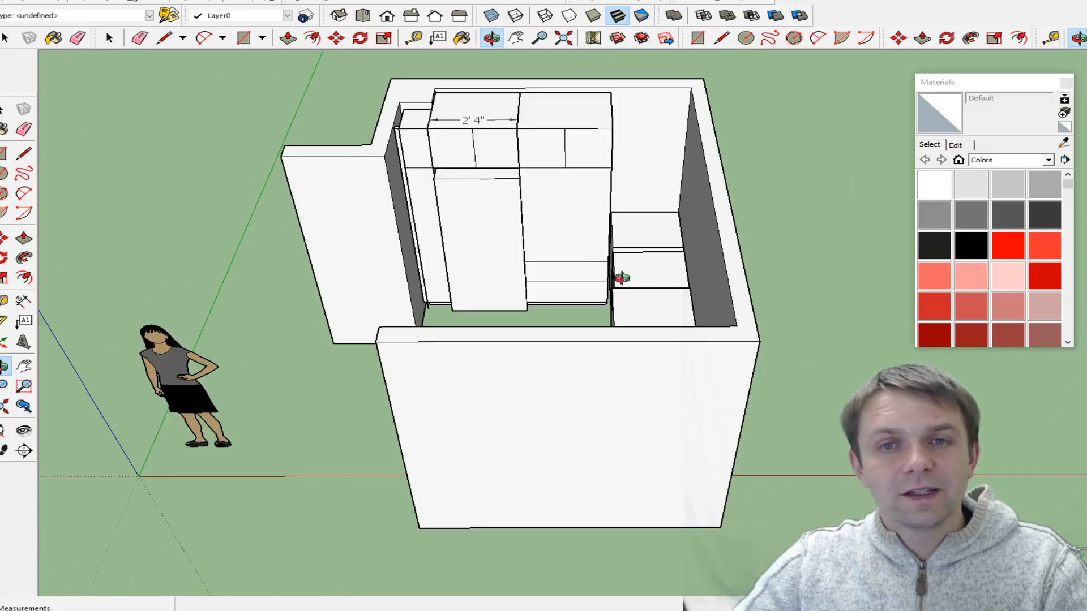
{"action": "left_click_drag", "start_coordinate": [747, 212], "coordinate": [697, 210]}
{"action": "scroll", "coordinate": [691, 190], "scroll_direction": "up", "scroll_amount": 3}
{"action": "scroll", "coordinate": [144, 304], "scroll_direction": "down", "scroll_amount": 3}
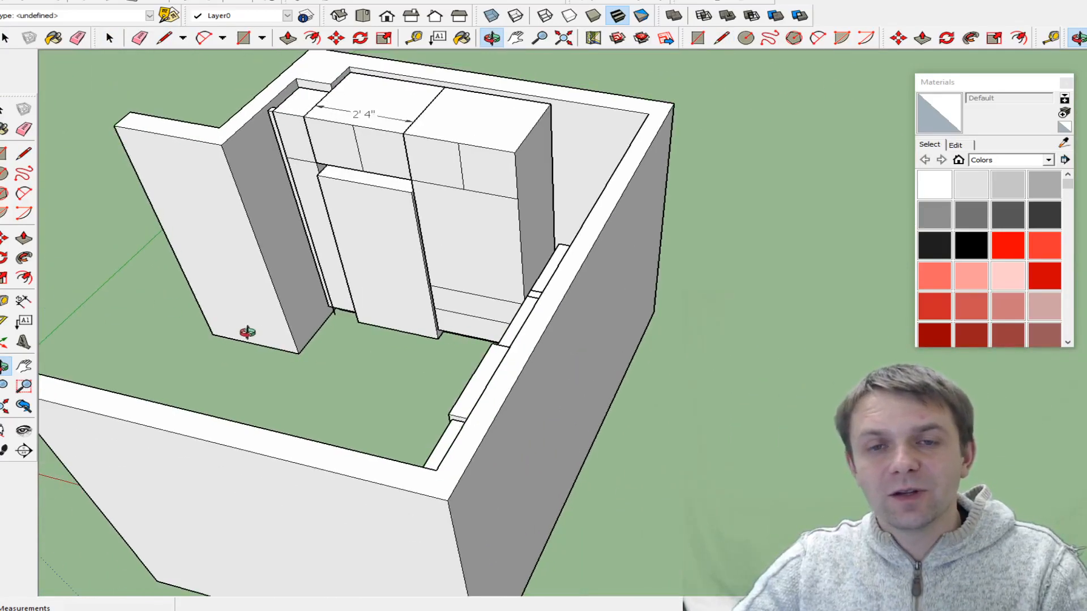
{"action": "left_click_drag", "start_coordinate": [243, 332], "coordinate": [704, 357]}
{"action": "scroll", "coordinate": [515, 272], "scroll_direction": "up", "scroll_amount": 4}
{"action": "scroll", "coordinate": [583, 290], "scroll_direction": "down", "scroll_amount": 5}
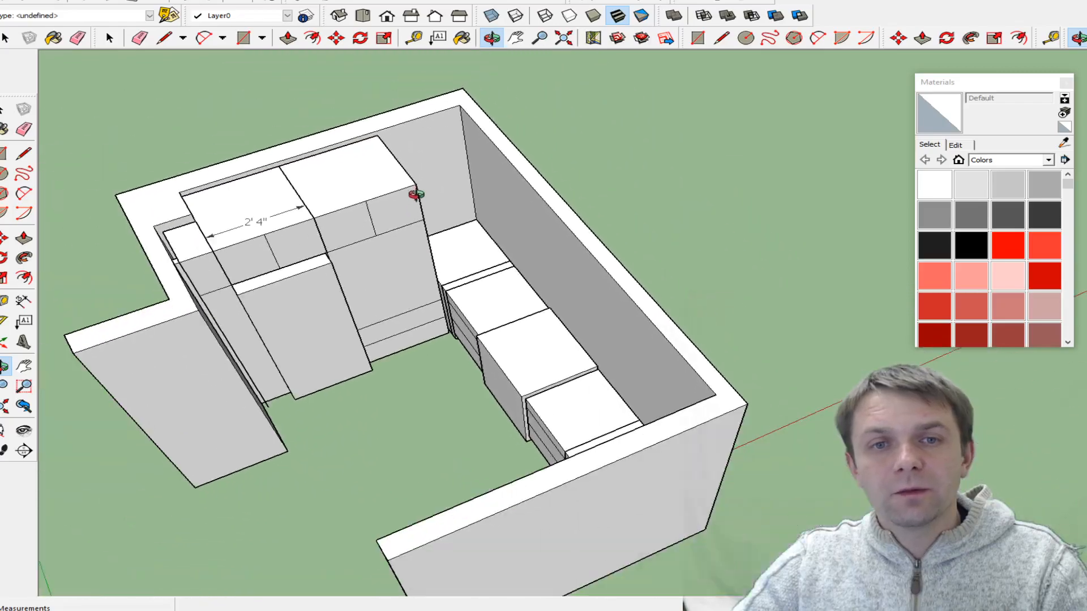
{"action": "scroll", "coordinate": [522, 205], "scroll_direction": "up", "scroll_amount": 2}
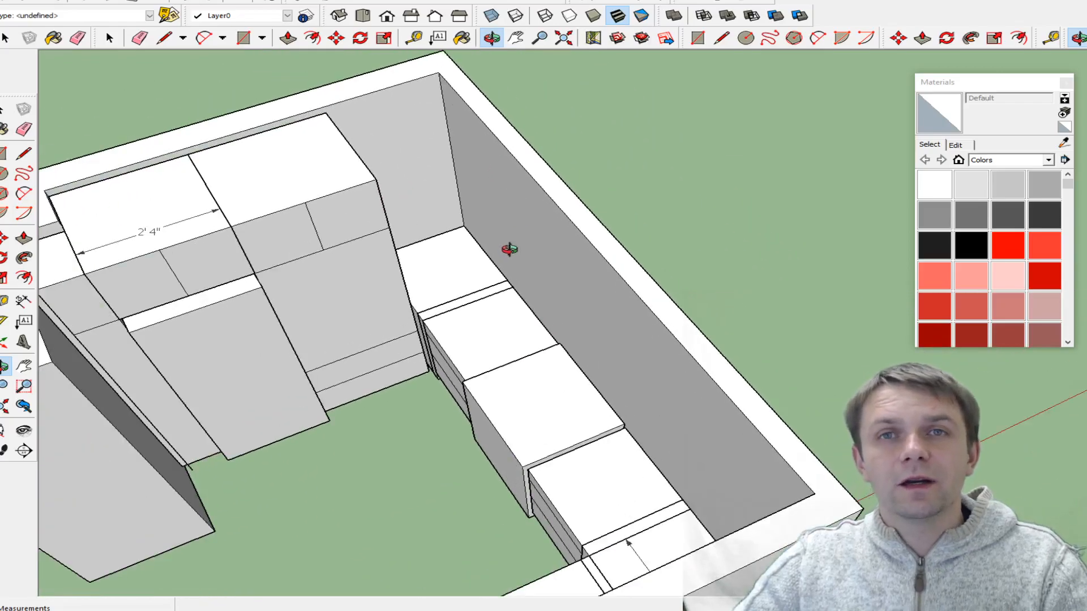
{"action": "scroll", "coordinate": [439, 170], "scroll_direction": "down", "scroll_amount": 3}
{"action": "left_click_drag", "start_coordinate": [439, 170], "coordinate": [609, 384]}
{"action": "scroll", "coordinate": [679, 371], "scroll_direction": "up", "scroll_amount": 4}
{"action": "scroll", "coordinate": [854, 369], "scroll_direction": "down", "scroll_amount": 2}
{"action": "left_click_drag", "start_coordinate": [766, 408], "coordinate": [578, 419]}
{"action": "scroll", "coordinate": [655, 454], "scroll_direction": "down", "scroll_amount": 1}
{"action": "left_click_drag", "start_coordinate": [655, 454], "coordinate": [448, 127]}
{"action": "scroll", "coordinate": [492, 250], "scroll_direction": "up", "scroll_amount": 3}
{"action": "left_click_drag", "start_coordinate": [492, 250], "coordinate": [726, 268]}
{"action": "scroll", "coordinate": [553, 209], "scroll_direction": "up", "scroll_amount": 3}
{"action": "left_click_drag", "start_coordinate": [652, 326], "coordinate": [686, 405]}
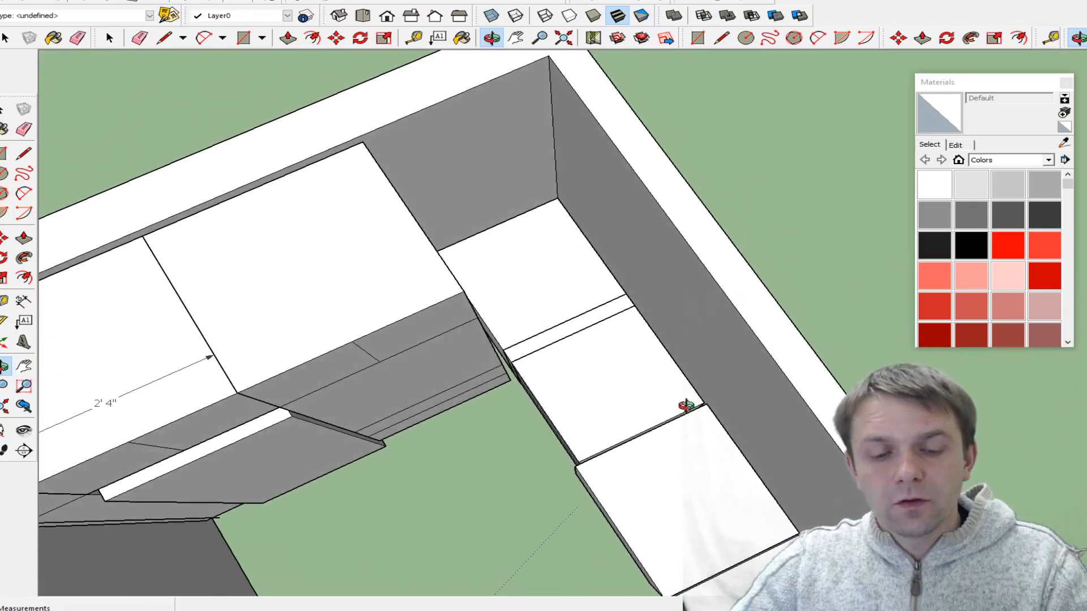
- Draw a 4' 4" by 2' 1" rectangle over the tops of the corner base cabinets and filler, against the walls
{"action": "key", "text": "r"}
{"action": "left_click", "coordinate": [704, 402]}
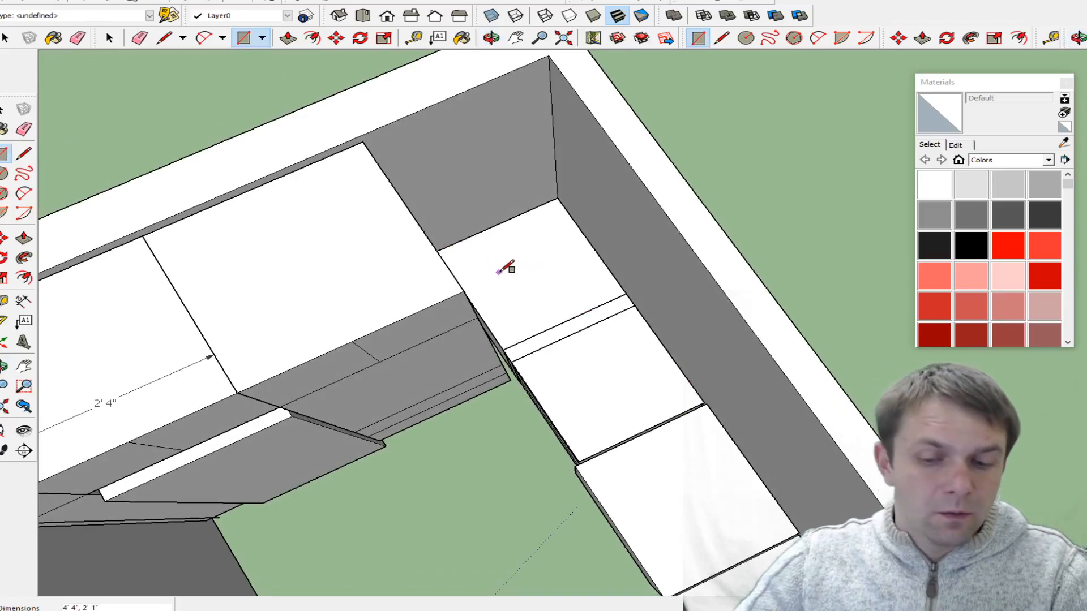
{"action": "key", "text": "p"}
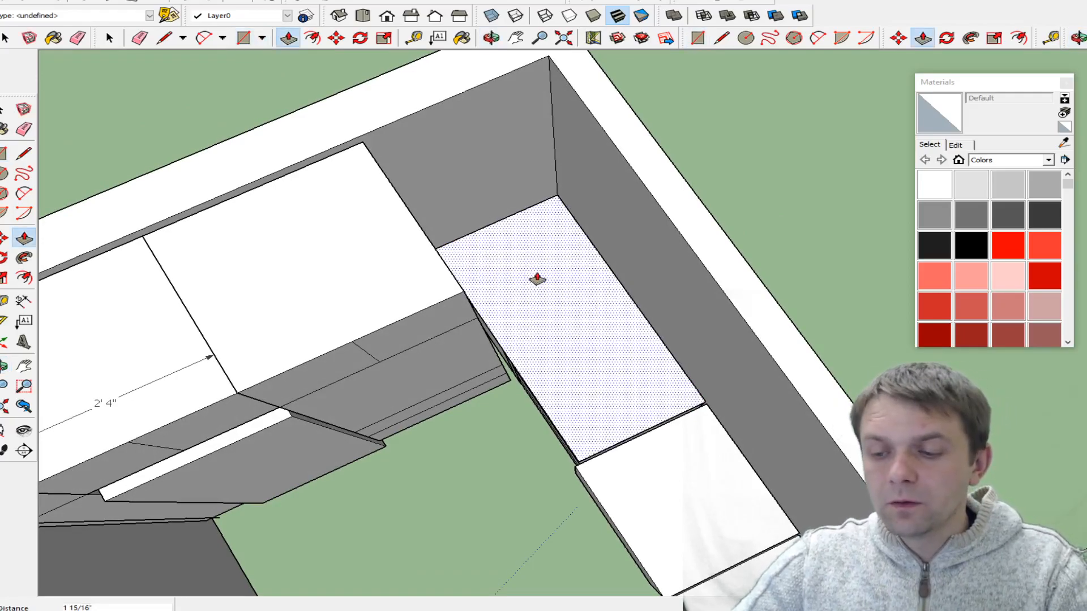
{"action": "key", "text": "space"}
{"action": "left_click", "coordinate": [529, 271]}
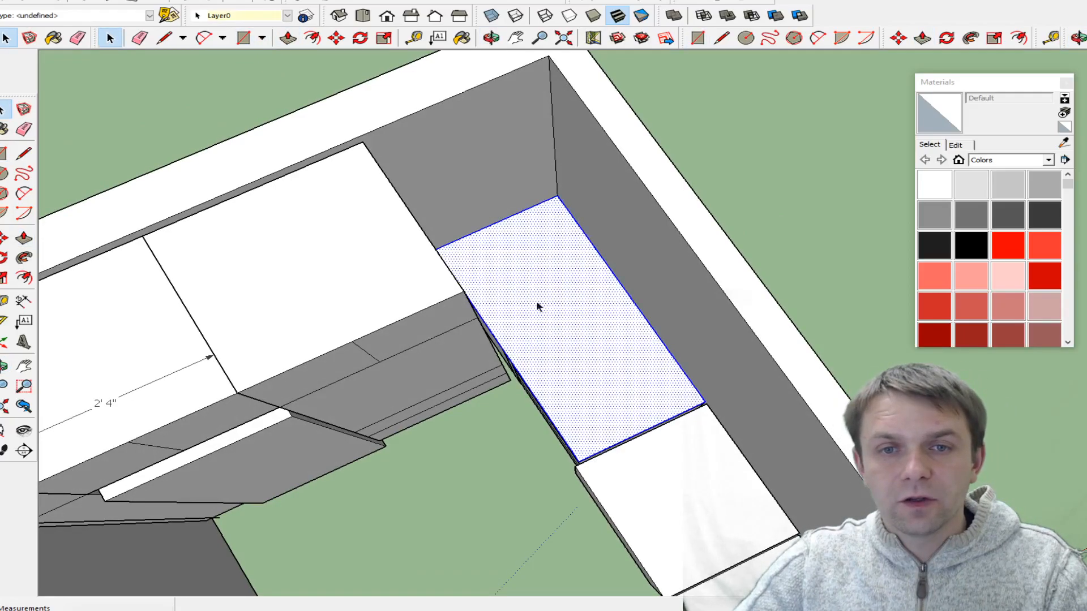
- Push/Pull the rectangle upward to form the countertop slab over the corner base cabinets
{"action": "middle_click_drag", "start_coordinate": [575, 405], "coordinate": [644, 401]}
{"action": "key", "text": "p"}
{"action": "left_click", "coordinate": [641, 372]}
{"action": "type", "text": "1/2\""}
{"action": "key", "text": "Return"}
- Select the whole countertop slab and make it a group
{"action": "key", "text": "space"}
{"action": "left_click", "coordinate": [610, 313]}
{"action": "triple_click", "coordinate": [609, 317]}
{"action": "right_click", "coordinate": [608, 314]}
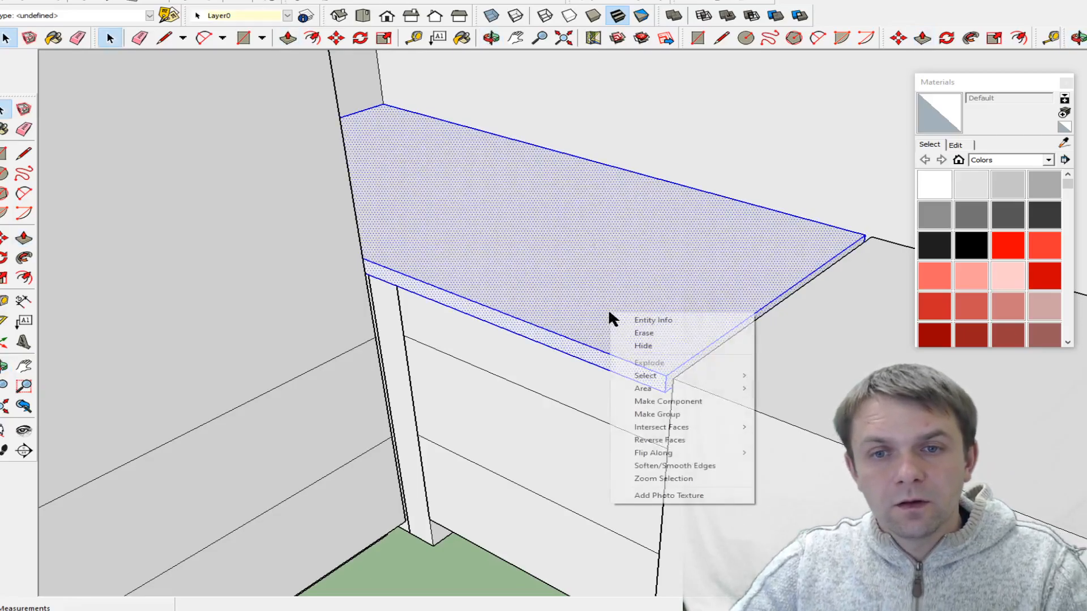
{"action": "left_click", "coordinate": [697, 415]}
- Draw a 3/4" vertical line up from the countertop's back wall corner and continue it across the back wall to the tall cabinet
{"action": "key", "text": "o"}
{"action": "left_click_drag", "start_coordinate": [861, 303], "coordinate": [595, 372]}
{"action": "mouse_move", "coordinate": [564, 238]}
{"action": "left_mouse_down"}
{"action": "mouse_move", "coordinate": [575, 250]}
{"action": "mouse_move", "coordinate": [565, 226]}
{"action": "mouse_move", "coordinate": [571, 234]}
{"action": "left_mouse_up"}
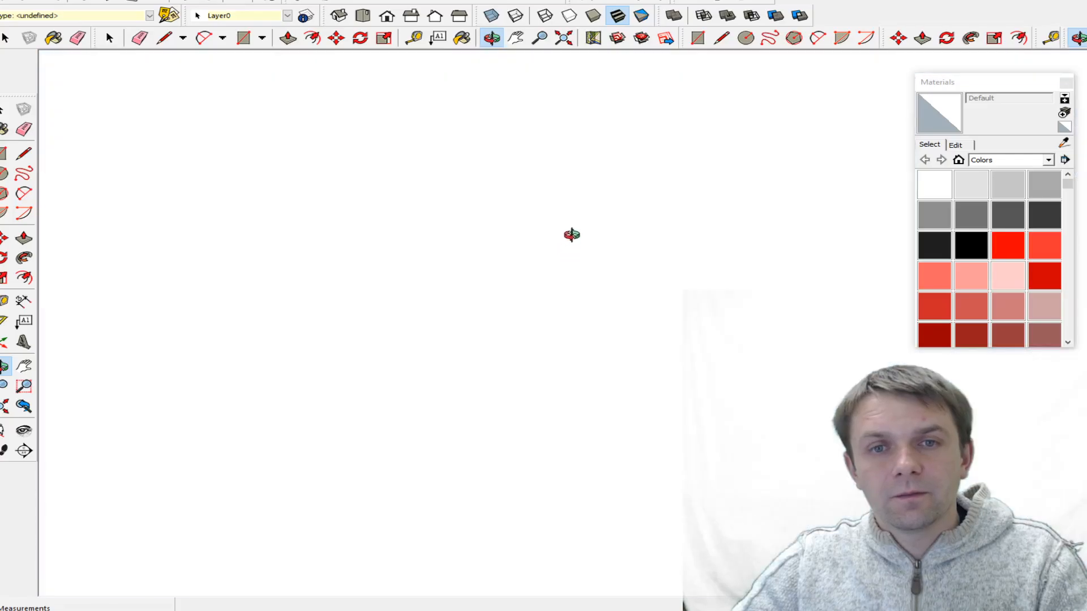
{"action": "left_click_drag", "start_coordinate": [575, 287], "coordinate": [564, 263]}
{"action": "scroll", "coordinate": [564, 263], "scroll_direction": "up", "scroll_amount": 6}
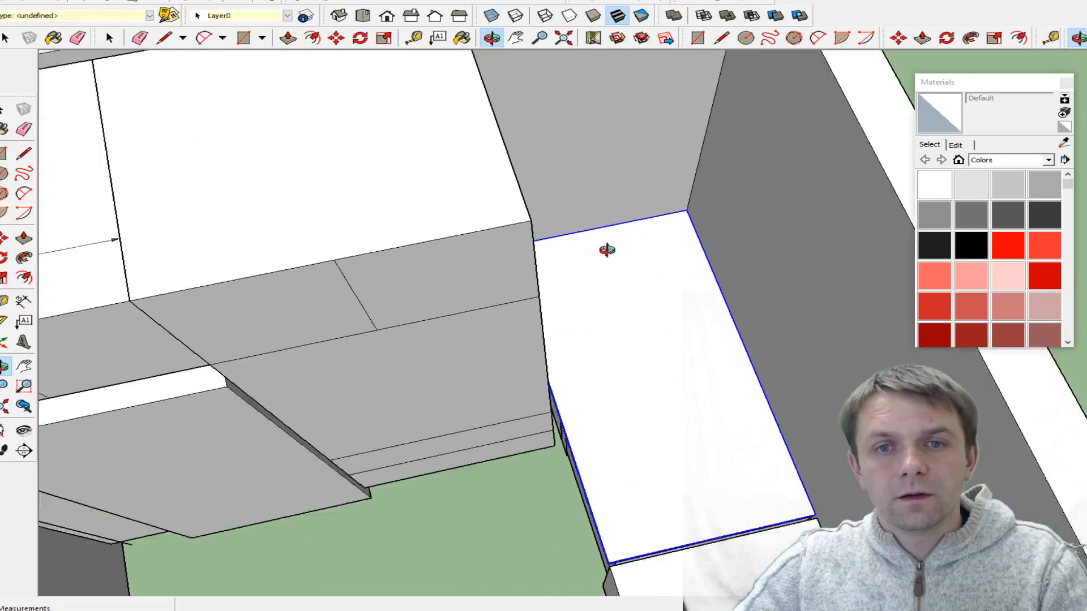
{"action": "scroll", "coordinate": [606, 272], "scroll_direction": "down", "scroll_amount": 2}
{"action": "left_click_drag", "start_coordinate": [511, 339], "coordinate": [573, 326]}
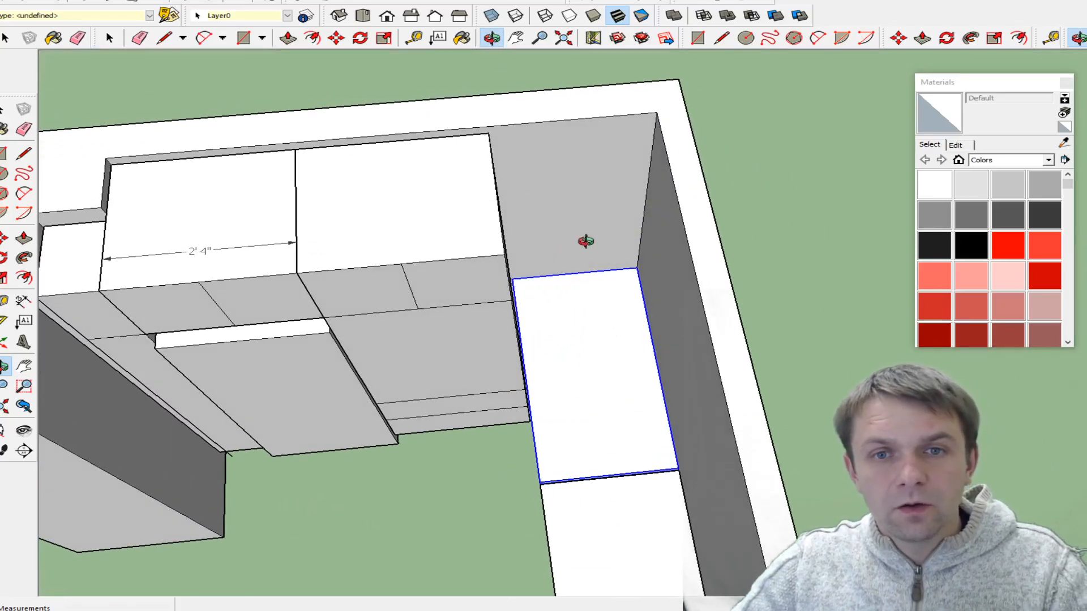
{"action": "scroll", "coordinate": [636, 262], "scroll_direction": "up", "scroll_amount": 5}
{"action": "key", "text": "l"}
{"action": "left_click", "coordinate": [662, 276]}
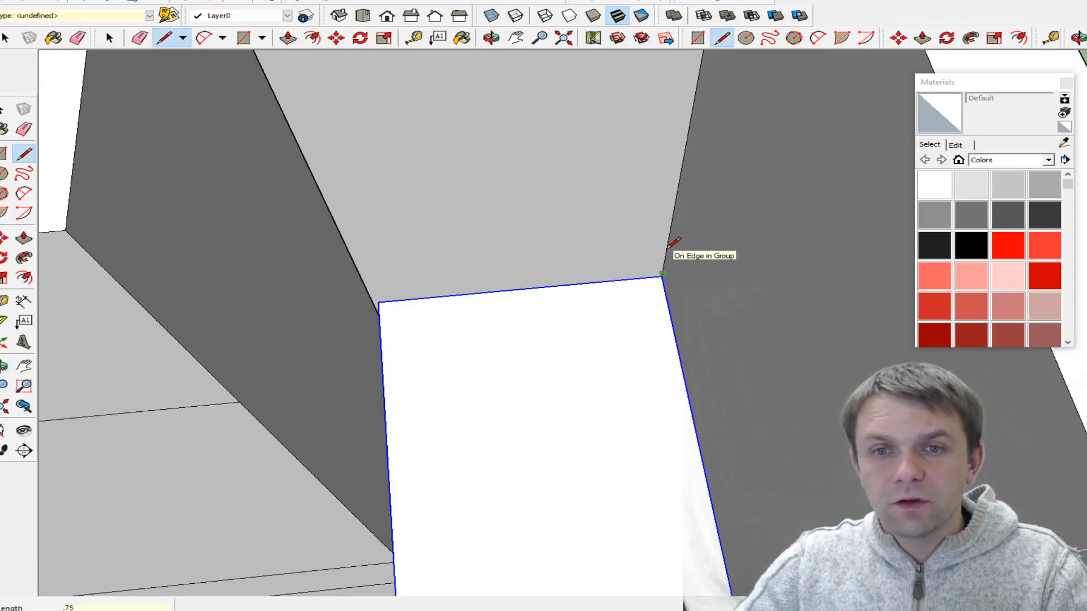
{"action": "left_click", "coordinate": [371, 300]}
{"action": "key", "text": "r"}
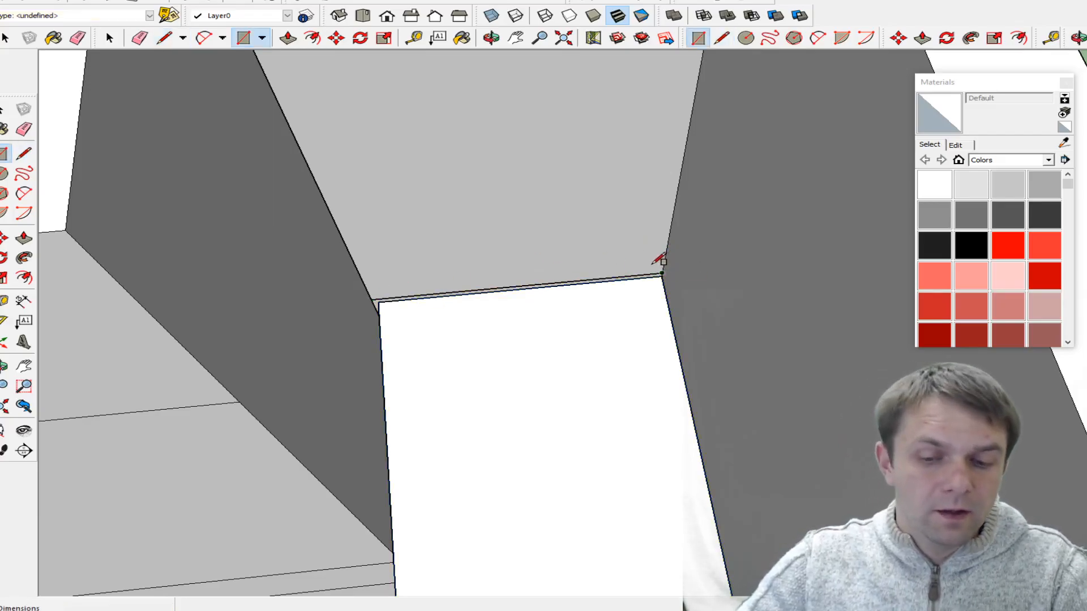
- Draw a short horizontal offset line from the wall corner toward the tall cabinet, just above the countertop
{"action": "key", "text": "l"}
{"action": "left_click", "coordinate": [662, 273]}
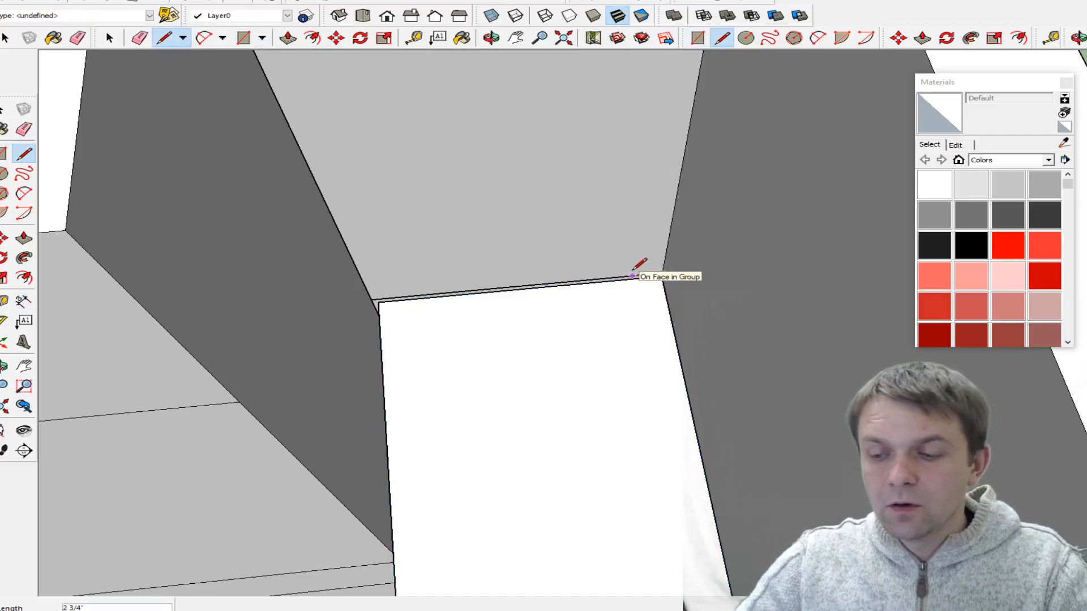
{"action": "left_click", "coordinate": [640, 274]}
{"action": "scroll", "coordinate": [642, 278], "scroll_direction": "down", "scroll_amount": 5}
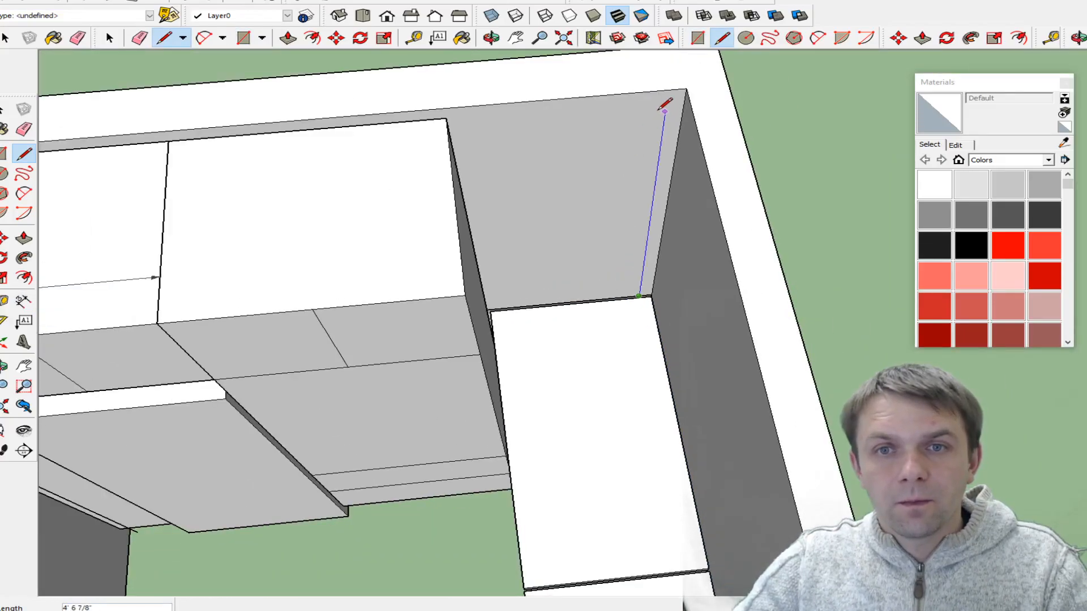
{"action": "key", "text": "Escape"}
- Draw a rectangle on the back wall from the offset line's end to the tall cabinet's top back corner
{"action": "key", "text": "r"}
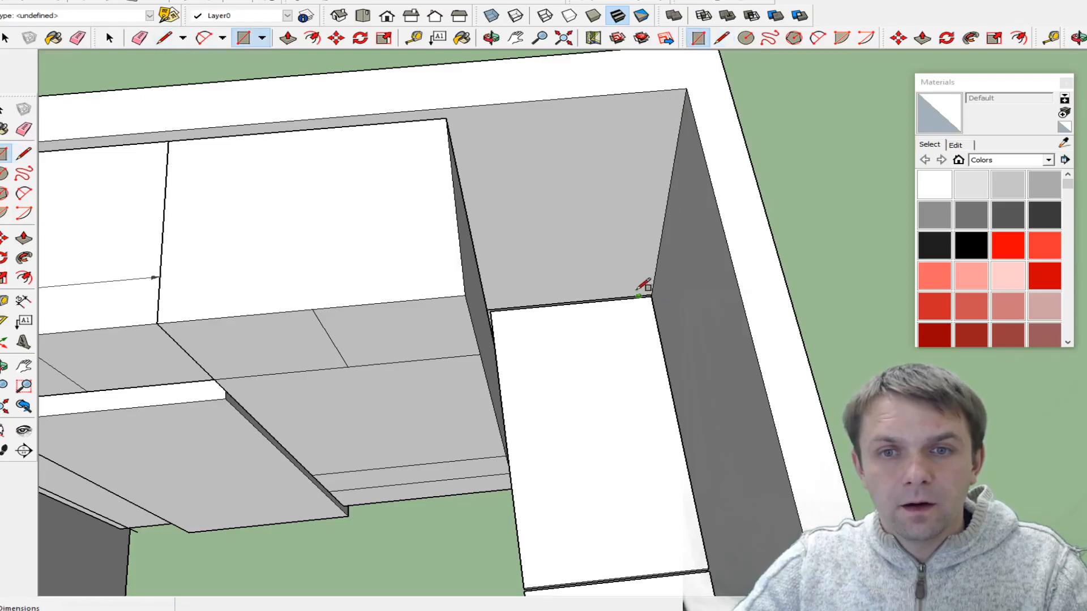
{"action": "scroll", "coordinate": [644, 291], "scroll_direction": "up", "scroll_amount": 3}
{"action": "left_click", "coordinate": [643, 296]}
{"action": "scroll", "coordinate": [643, 295], "scroll_direction": "down", "scroll_amount": 3}
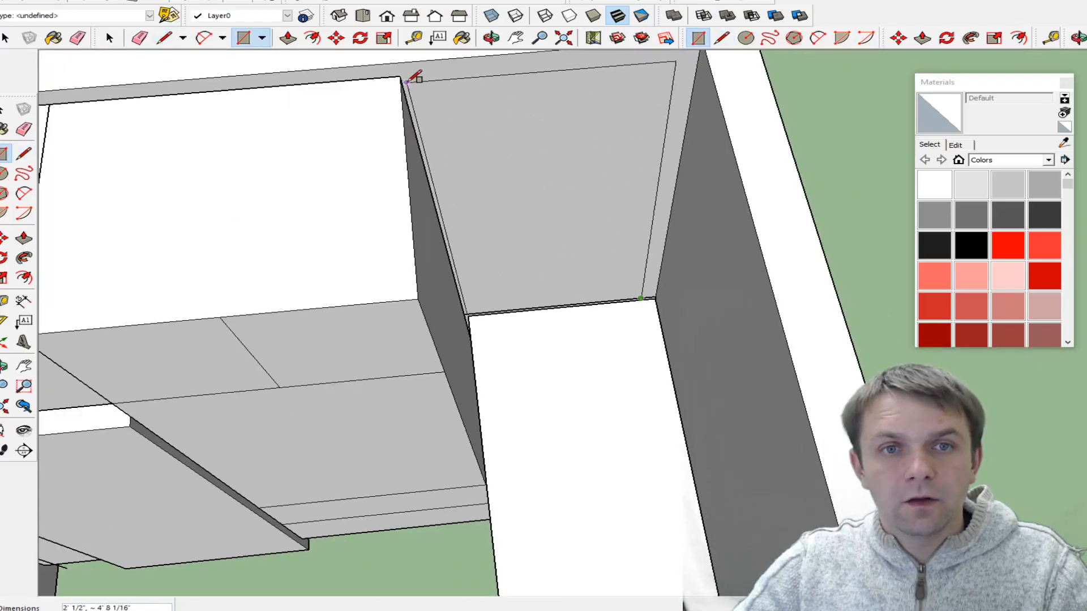
- Push/Pull the wall rectangle out into a box flush with the front of the adjoining tall cabinet
{"action": "key", "text": "p"}
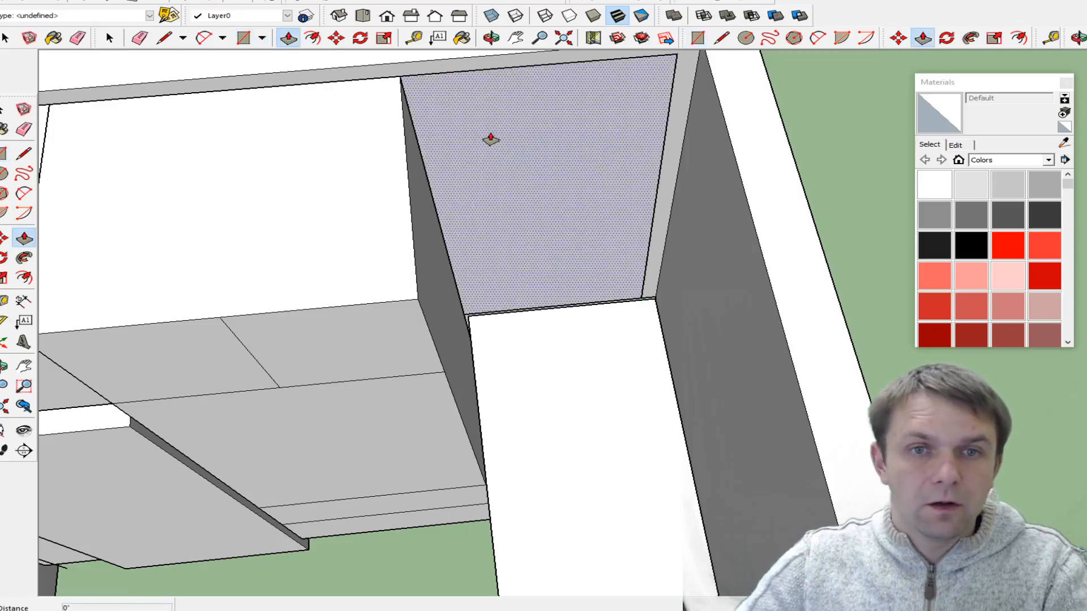
{"action": "left_click", "coordinate": [490, 138]}
{"action": "scroll", "coordinate": [373, 208], "scroll_direction": "down", "scroll_amount": 5}
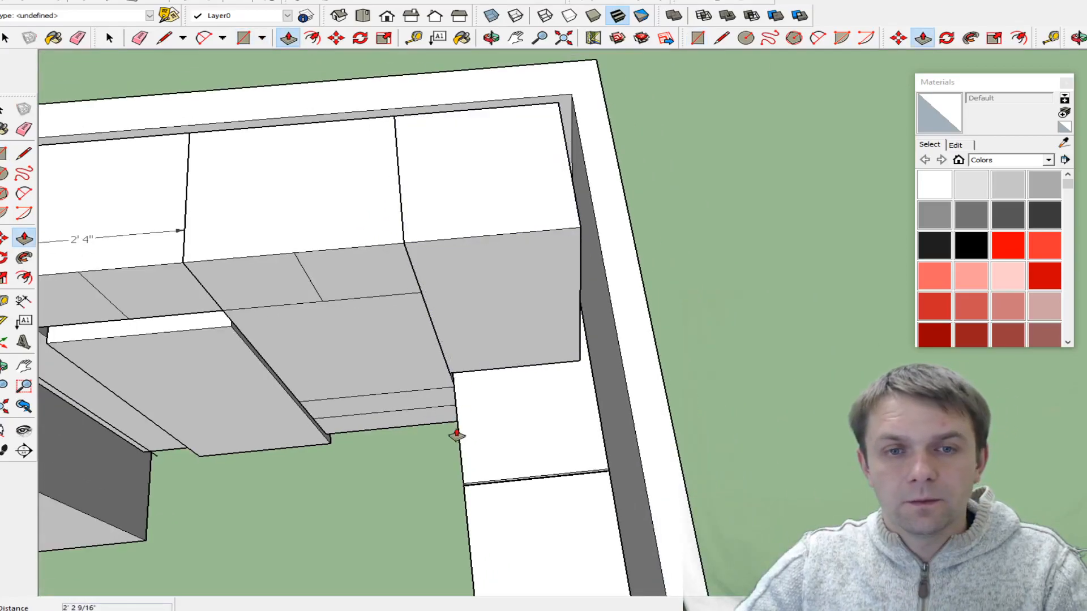
- Make the new corner box above the countertop a group
{"action": "middle_click_drag", "start_coordinate": [456, 434], "coordinate": [447, 291]}
{"action": "middle_click_drag", "start_coordinate": [436, 395], "coordinate": [286, 213]}
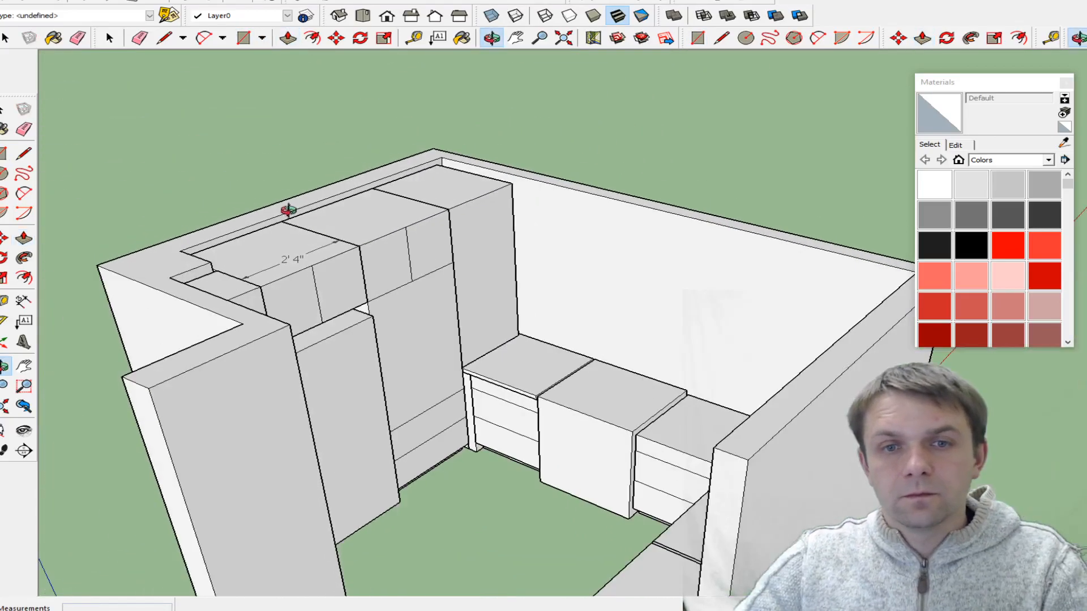
{"action": "scroll", "coordinate": [490, 347], "scroll_direction": "up", "scroll_amount": 6}
{"action": "key", "text": "space"}
{"action": "left_click", "coordinate": [467, 232]}
{"action": "right_click", "coordinate": [468, 233]}
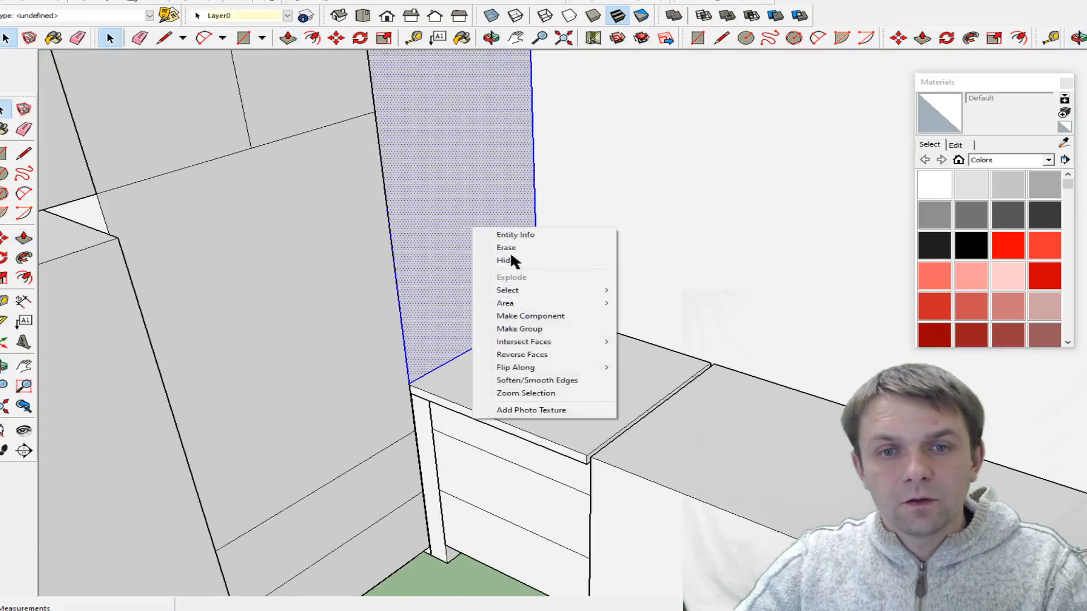
{"action": "left_click", "coordinate": [532, 325]}
{"action": "middle_click_drag", "start_coordinate": [532, 325], "coordinate": [393, 350]}
{"action": "left_click", "coordinate": [537, 127]}
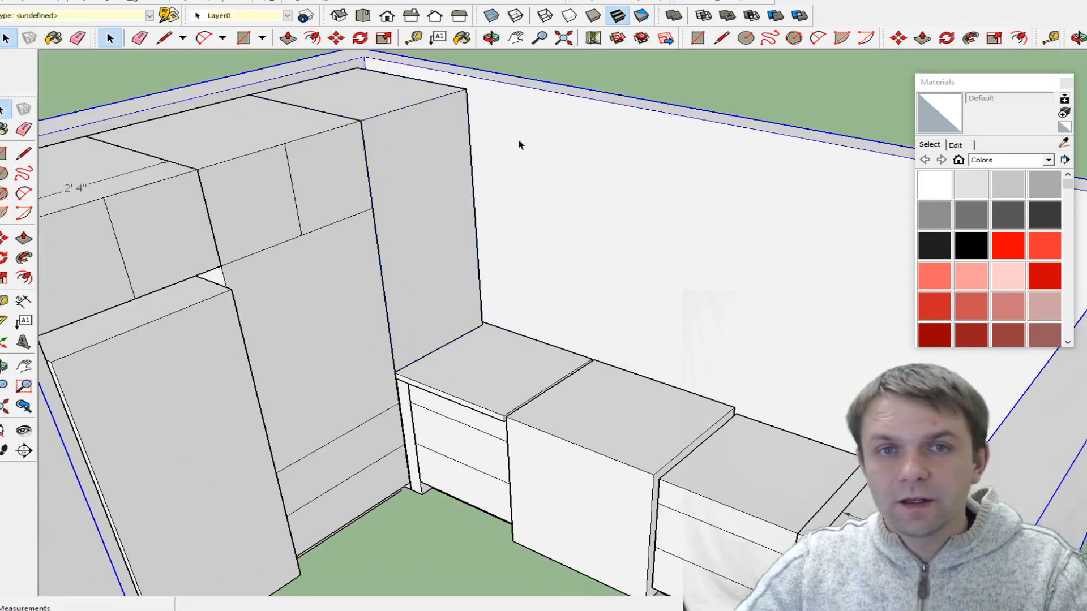
- Draw a 2" horizontal line from the corner box's top edge across the gap to the adjacent wall
{"action": "scroll", "coordinate": [288, 216], "scroll_direction": "down", "scroll_amount": 4}
{"action": "middle_click_drag", "start_coordinate": [413, 212], "coordinate": [397, 338]}
{"action": "scroll", "coordinate": [451, 279], "scroll_direction": "down", "scroll_amount": 5}
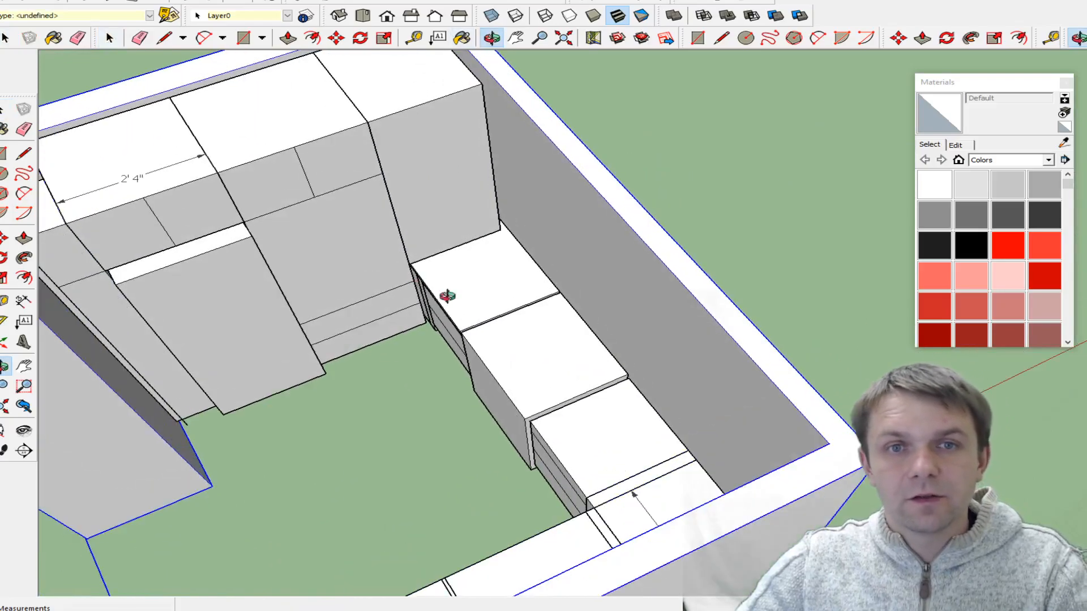
{"action": "scroll", "coordinate": [449, 184], "scroll_direction": "up", "scroll_amount": 8}
{"action": "middle_click_drag", "start_coordinate": [504, 177], "coordinate": [462, 345]}
{"action": "scroll", "coordinate": [483, 342], "scroll_direction": "up", "scroll_amount": 2}
{"action": "scroll", "coordinate": [462, 345], "scroll_direction": "down", "scroll_amount": 3}
{"action": "middle_click_drag", "start_coordinate": [530, 268], "coordinate": [503, 180], "text": "shift"}
{"action": "scroll", "coordinate": [504, 180], "scroll_direction": "up", "scroll_amount": 3}
{"action": "middle_click_drag", "start_coordinate": [512, 272], "coordinate": [510, 215]}
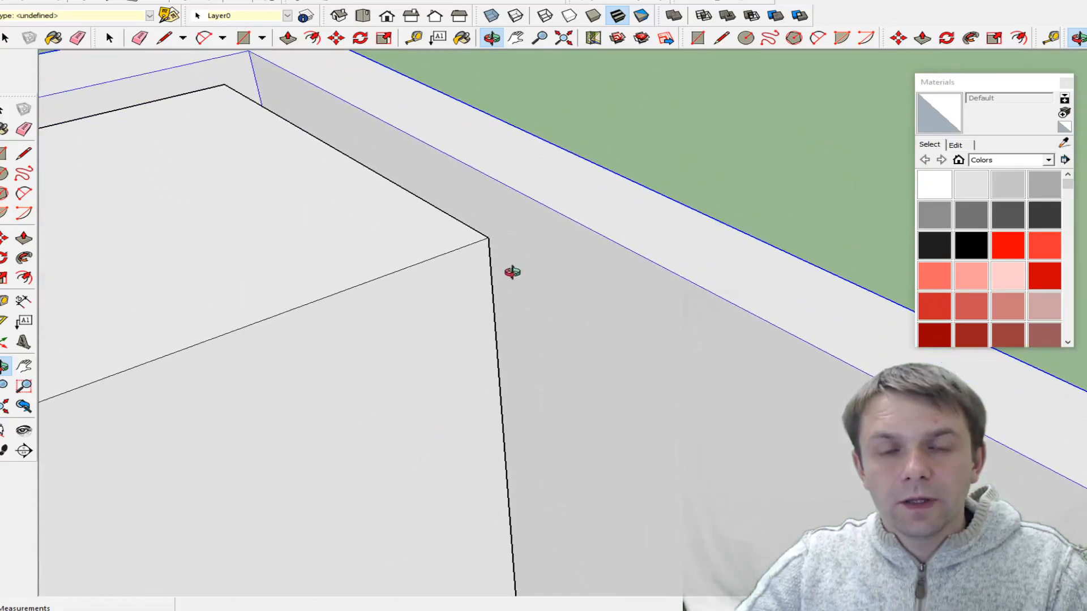
{"action": "key", "text": "l"}
{"action": "left_click", "coordinate": [490, 238]}
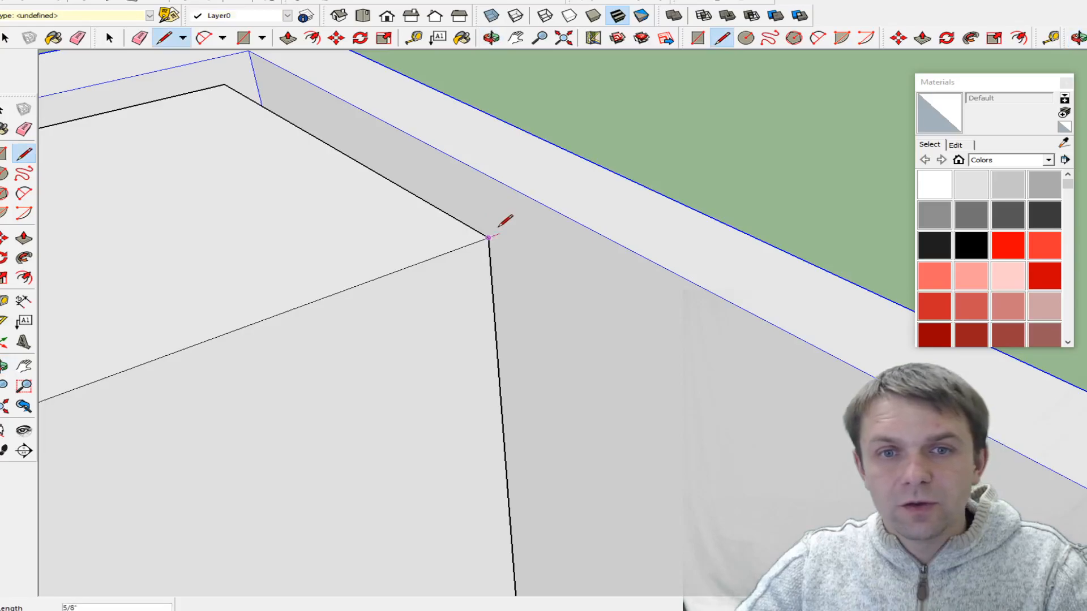
{"action": "scroll", "coordinate": [512, 229], "scroll_direction": "up", "scroll_amount": 2}
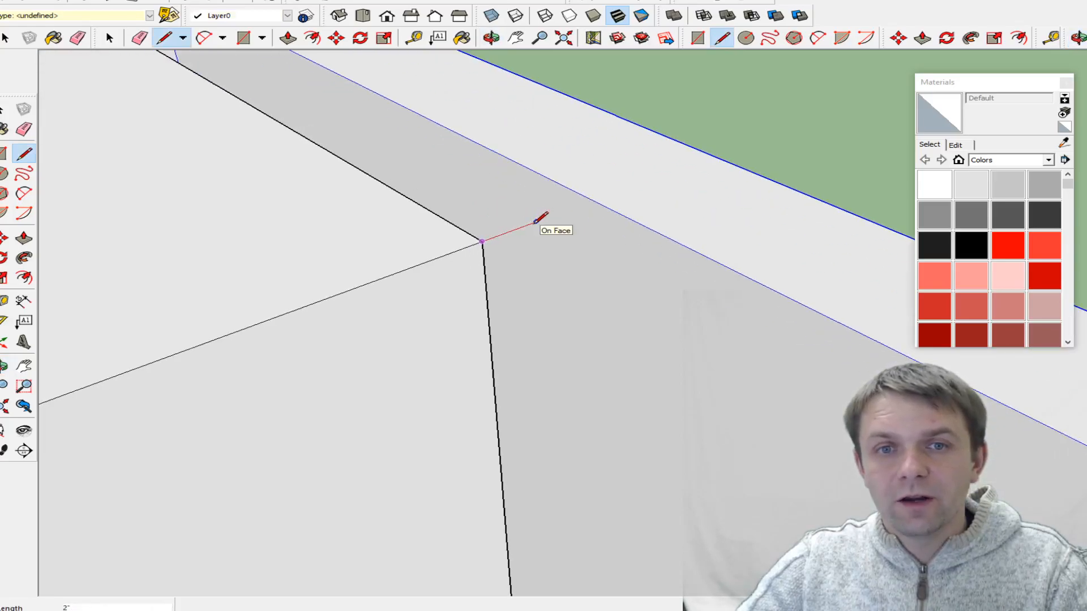
- Draw a 2" by 4' 9 1/4" filler rectangle between the corner box and the wall, down to the countertop
{"action": "key", "text": "r"}
{"action": "left_click", "coordinate": [536, 221]}
{"action": "scroll", "coordinate": [467, 82], "scroll_direction": "down", "scroll_amount": 4}
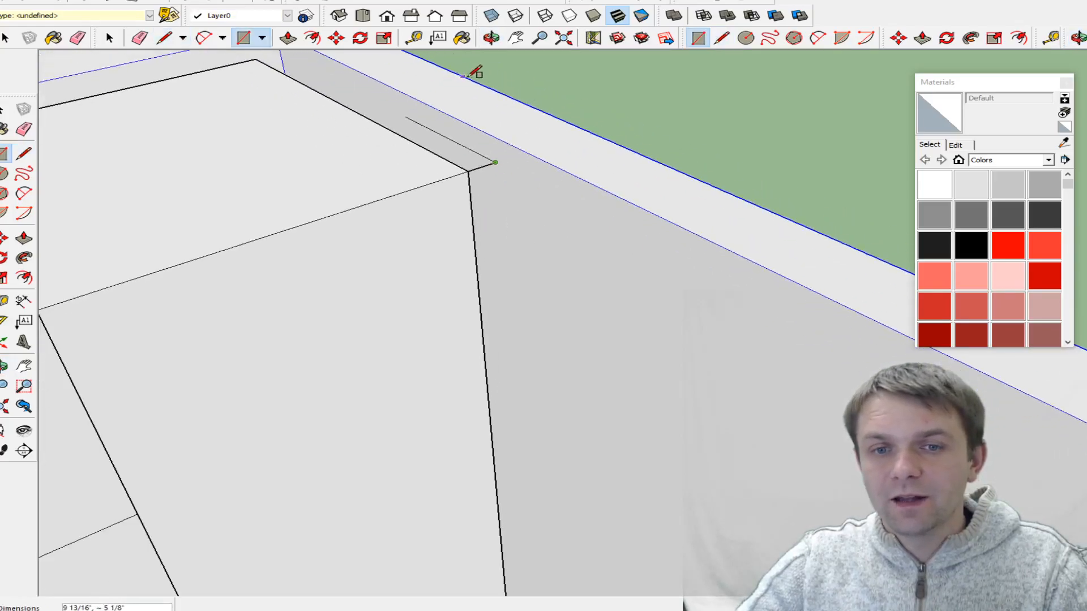
{"action": "scroll", "coordinate": [622, 193], "scroll_direction": "down", "scroll_amount": 3}
{"action": "scroll", "coordinate": [549, 359], "scroll_direction": "up", "scroll_amount": 4}
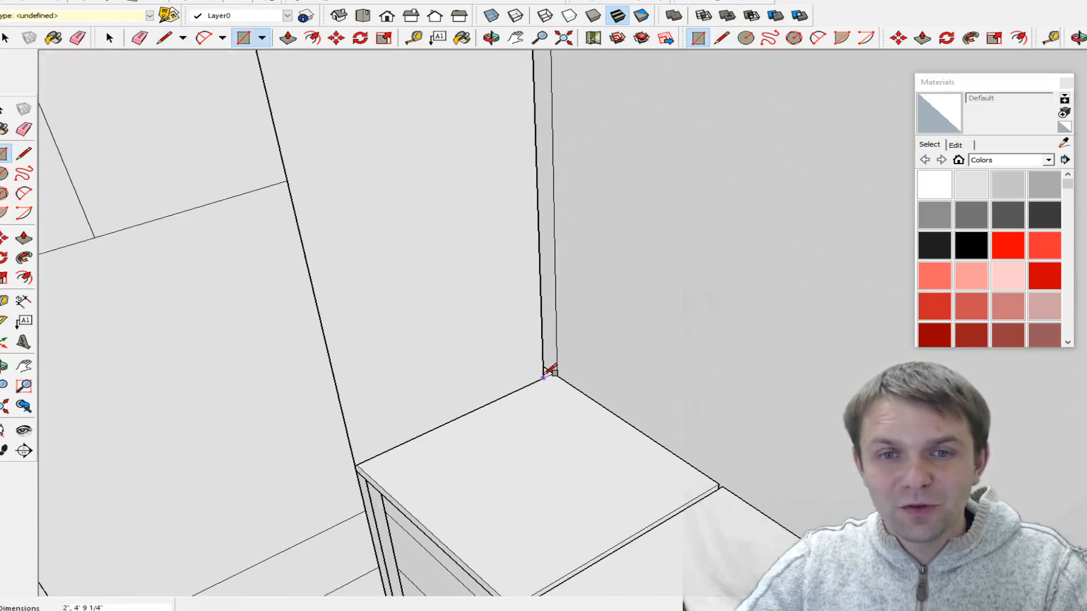
{"action": "left_click", "coordinate": [544, 377]}
- Push/Pull the narrow rectangle into a thin filler strip and make it a group
{"action": "key", "text": "p"}
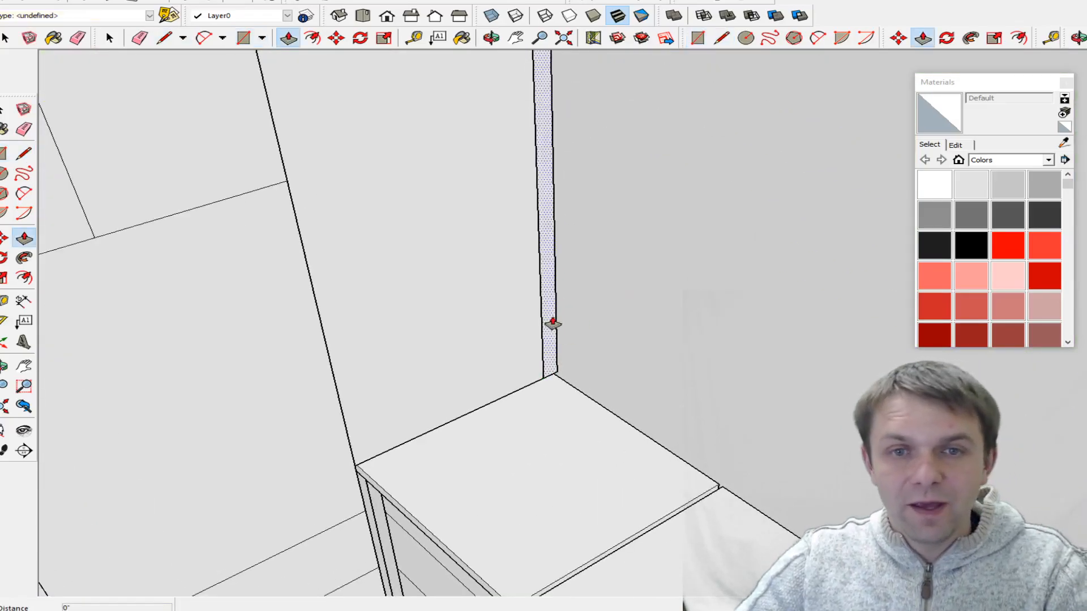
{"action": "key", "text": "space"}
{"action": "double_click", "coordinate": [548, 311]}
{"action": "right_click", "coordinate": [549, 311]}
{"action": "left_click", "coordinate": [604, 408]}
- Draw a vertical line up the filler's wall-side edge from the countertop, with a 1' 2" horizontal line across the corner box's face
{"action": "scroll", "coordinate": [466, 349], "scroll_direction": "down", "scroll_amount": 5}
{"action": "middle_click_drag", "start_coordinate": [465, 350], "coordinate": [556, 293]}
{"action": "middle_click_drag", "start_coordinate": [509, 393], "coordinate": [575, 80]}
{"action": "scroll", "coordinate": [559, 264], "scroll_direction": "up", "scroll_amount": 5}
{"action": "middle_click_drag", "start_coordinate": [560, 264], "coordinate": [592, 261]}
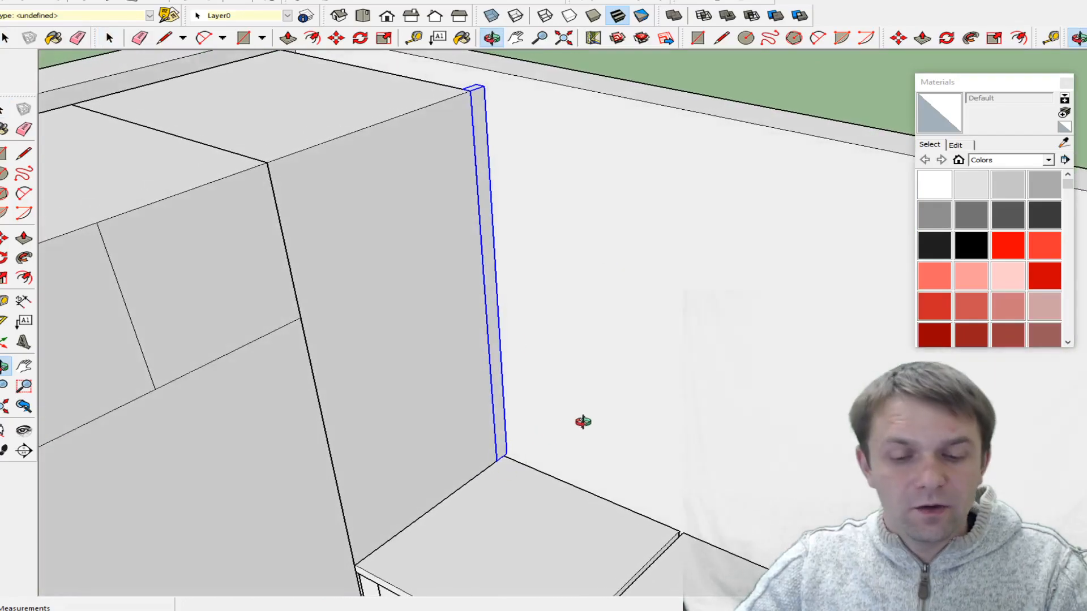
{"action": "key", "text": "l"}
{"action": "left_click", "coordinate": [505, 454]}
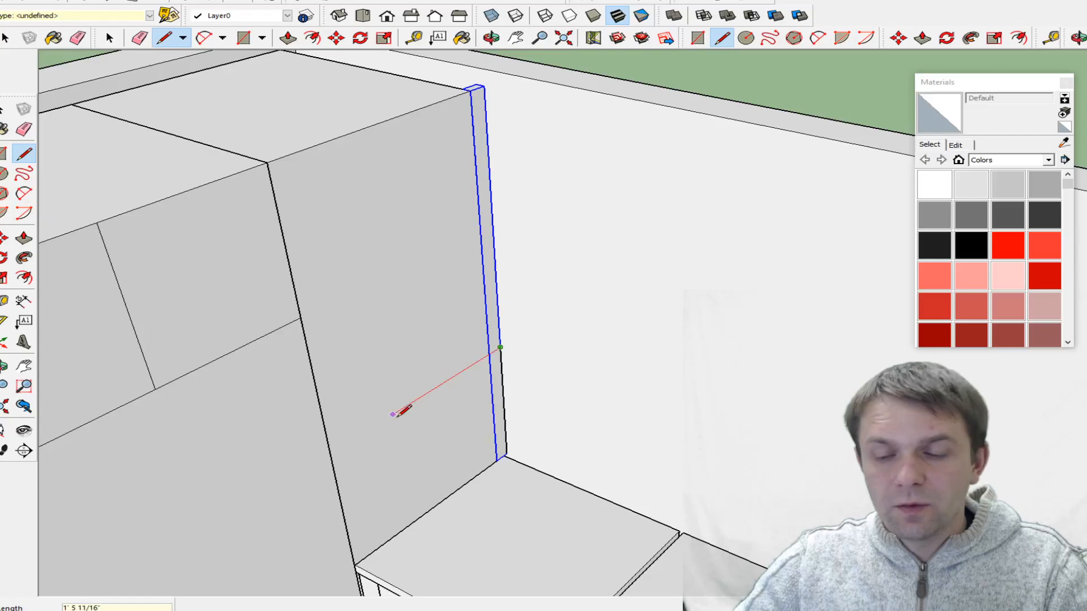
{"action": "left_click", "coordinate": [417, 399]}
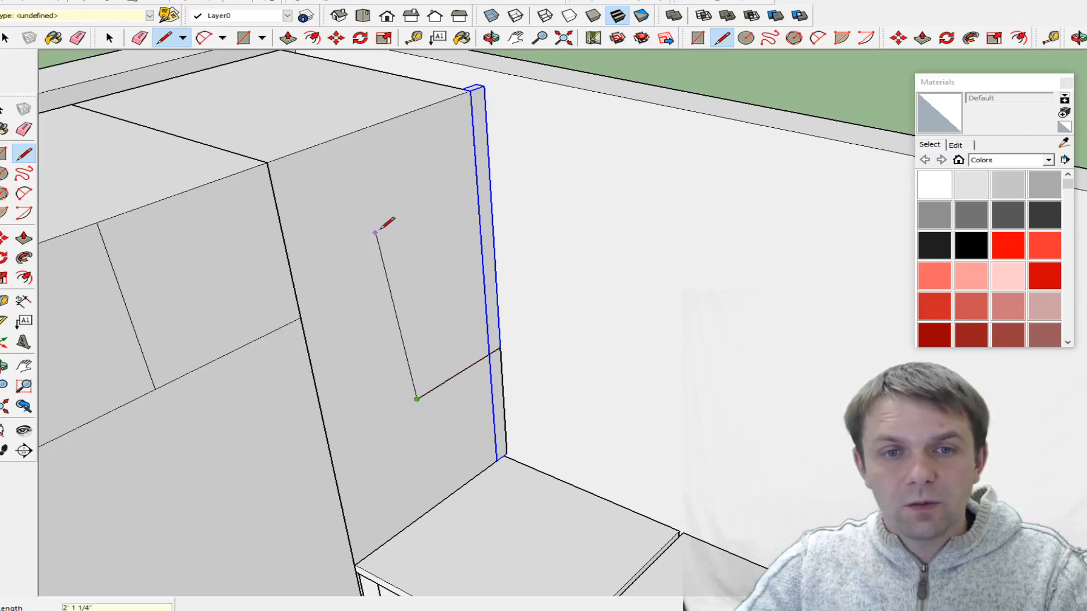
- Draw a 1' 2" by 3' 1 1/4" upper-cabinet rectangle from the line's end to the filler's top corner at the wall
{"action": "key", "text": "r"}
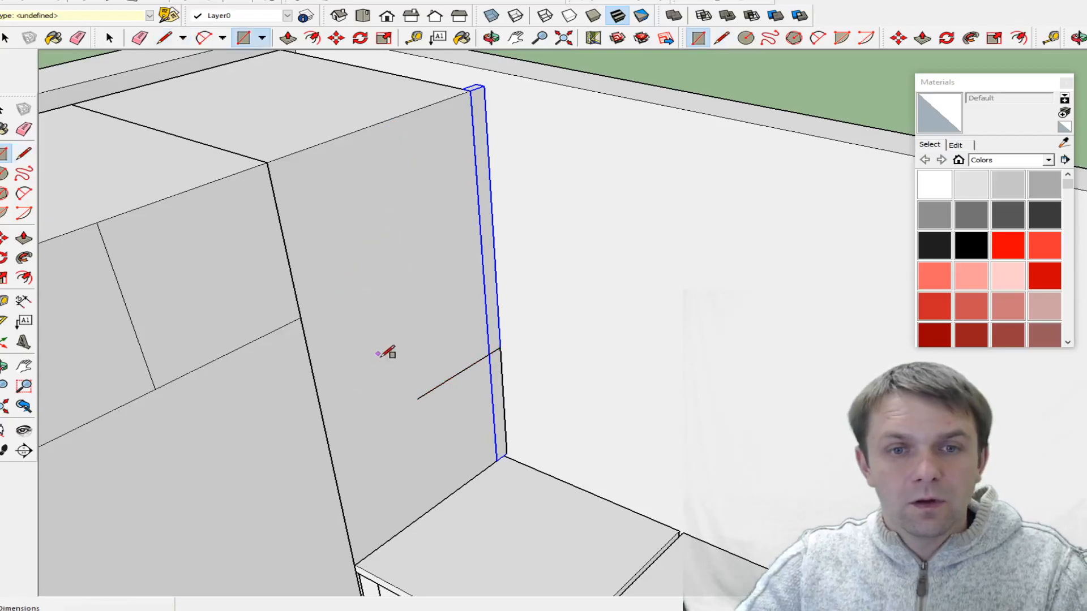
{"action": "left_click", "coordinate": [418, 398]}
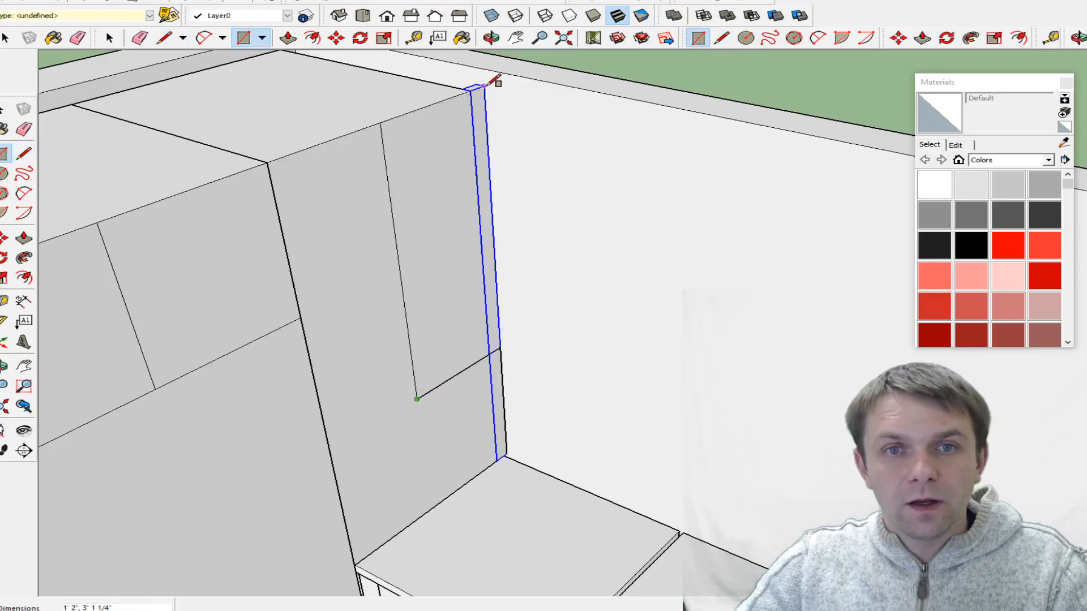
{"action": "left_click", "coordinate": [484, 105]}
- Push/Pull the rectangle along the wall to the first base cabinet's edge, and push its end face back 3"
{"action": "key", "text": "p"}
{"action": "left_click", "coordinate": [441, 194]}
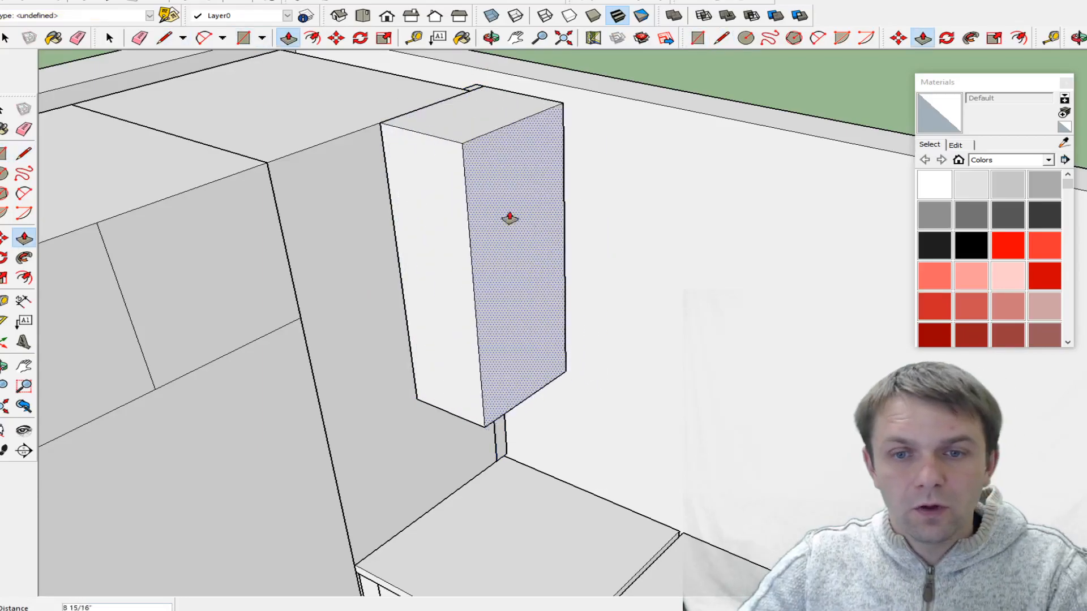
{"action": "scroll", "coordinate": [514, 220], "scroll_direction": "down", "scroll_amount": 3}
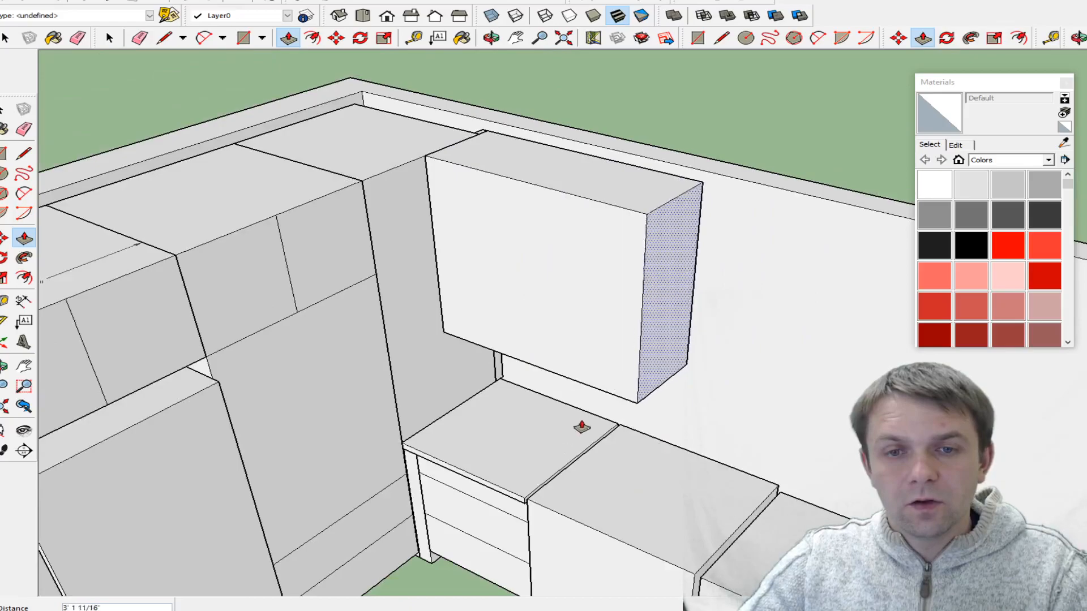
{"action": "scroll", "coordinate": [523, 536], "scroll_direction": "up", "scroll_amount": 3}
{"action": "left_click", "coordinate": [529, 529]}
{"action": "left_click", "coordinate": [650, 211]}
{"action": "middle_click_drag", "start_coordinate": [640, 205], "coordinate": [526, 260]}
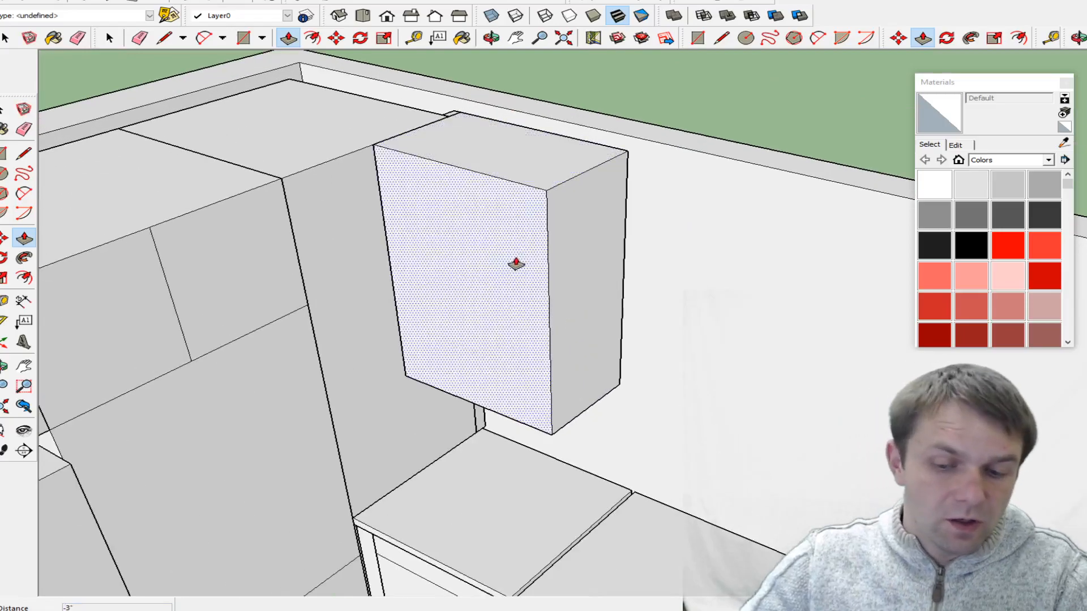
- Divide the upper cabinet's front into two doors with a vertical centre line, and make the cabinet a group
{"action": "key", "text": "l"}
{"action": "left_click", "coordinate": [455, 166]}
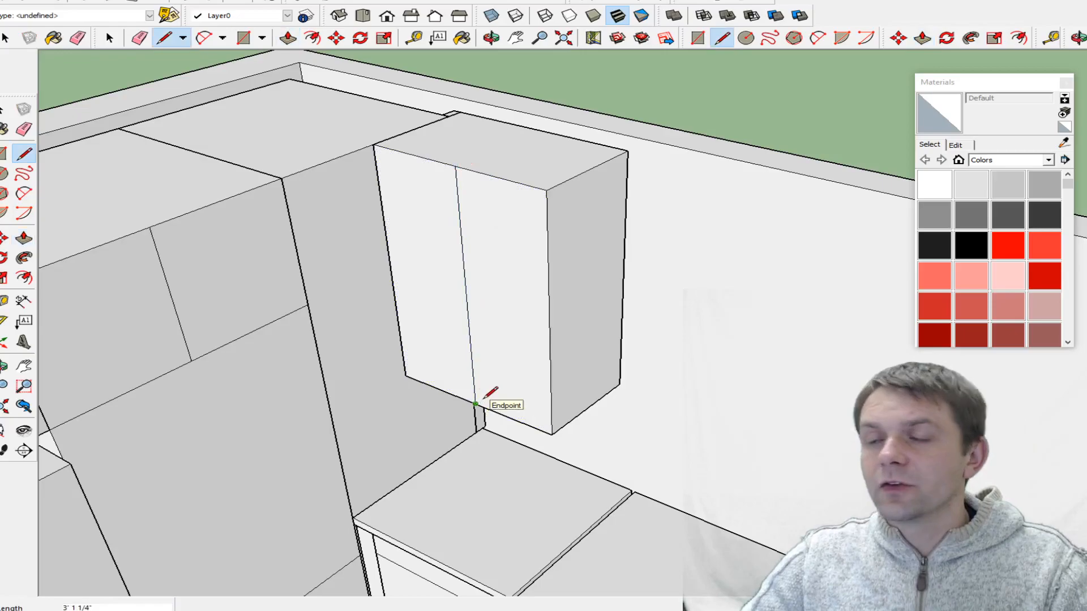
{"action": "left_click", "coordinate": [475, 403]}
{"action": "key", "text": "space"}
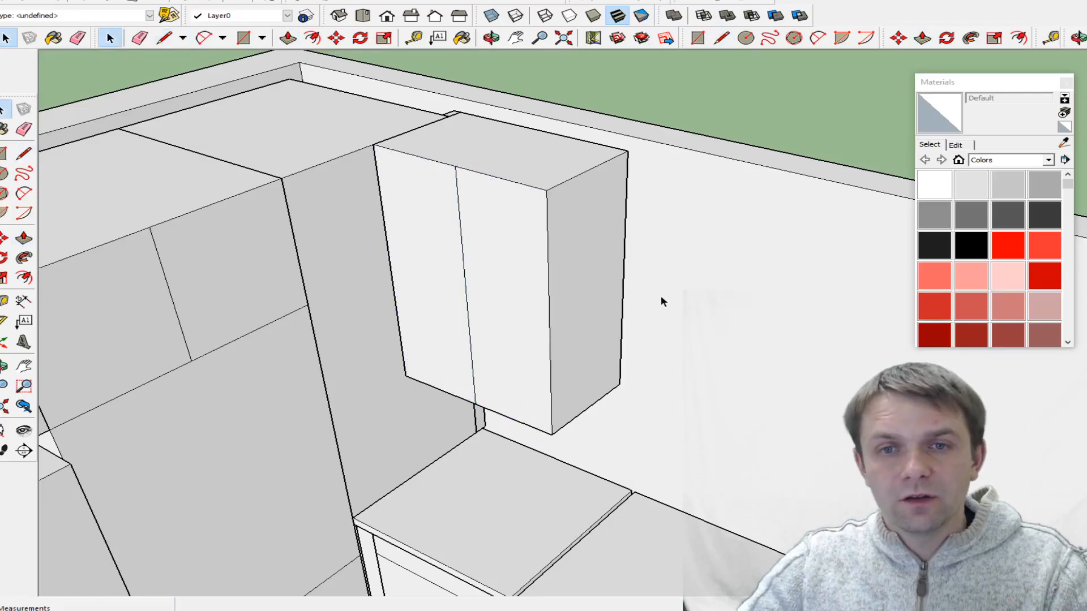
{"action": "triple_click", "coordinate": [531, 218]}
{"action": "right_click", "coordinate": [531, 217]}
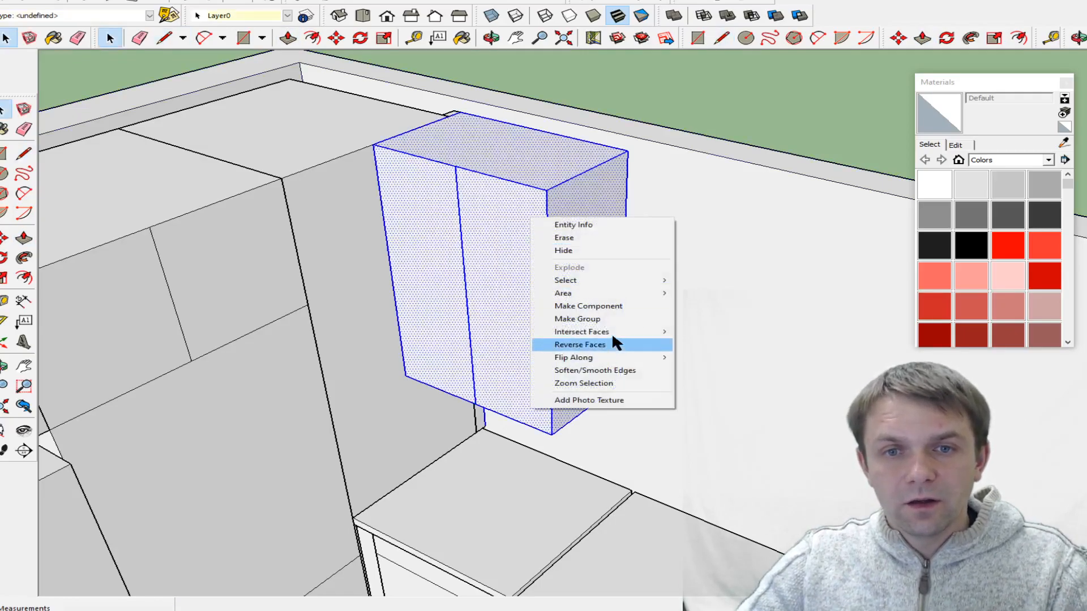
{"action": "left_click", "coordinate": [600, 319]}
{"action": "key", "text": "r"}
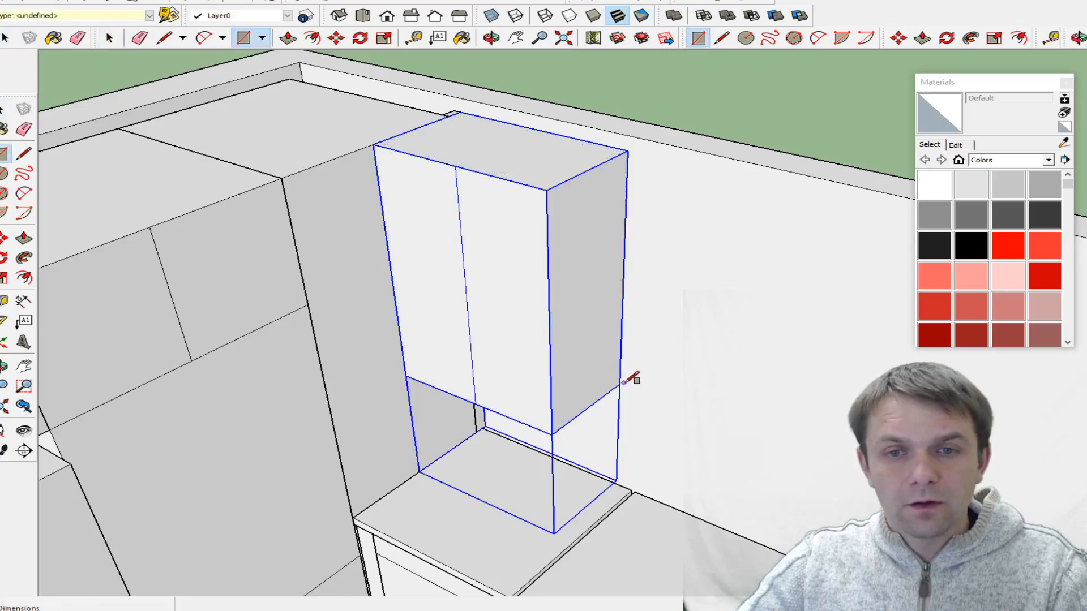
{"action": "key", "text": "space"}
{"action": "left_click", "coordinate": [505, 447]}
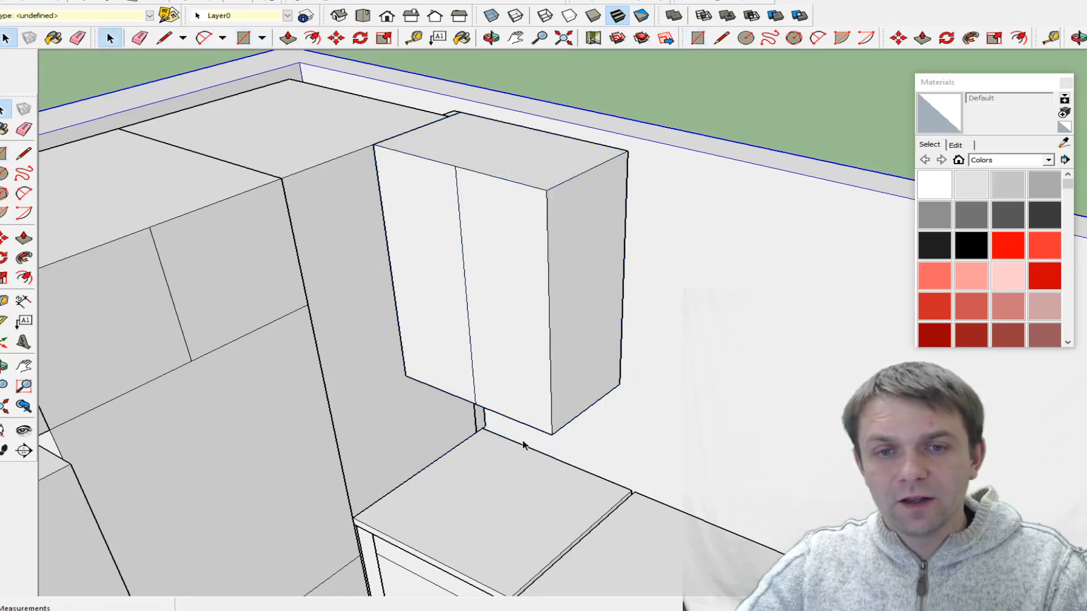
{"action": "double_click", "coordinate": [491, 326]}
{"action": "left_click", "coordinate": [708, 380]}
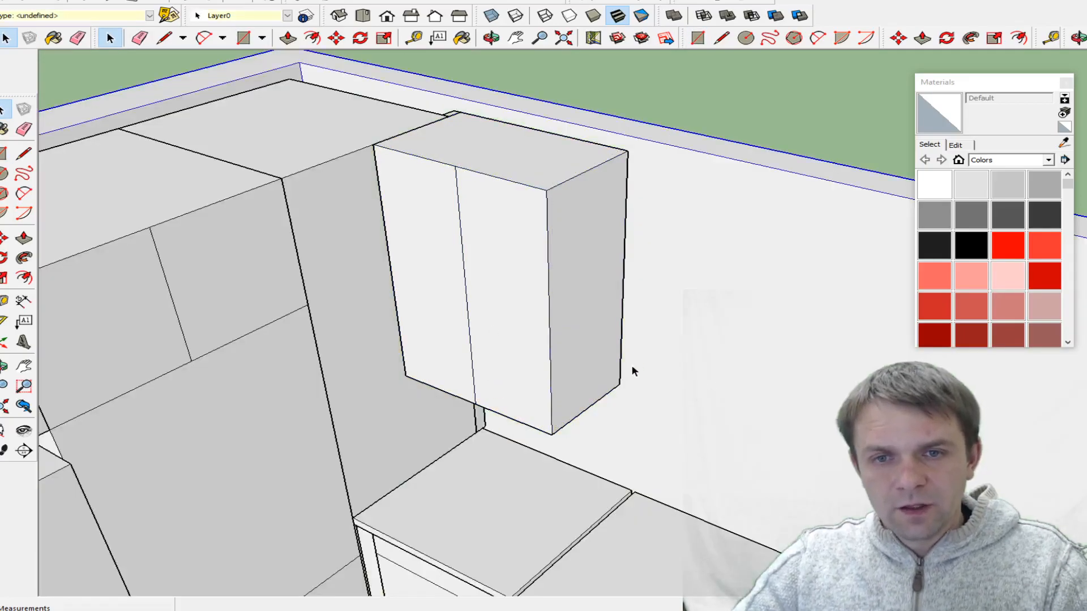
- Draw a rectangle over the upper cabinet's exposed end face and Push/Pull it out .7" as an end panel
{"action": "key", "text": "r"}
{"action": "left_click", "coordinate": [627, 151]}
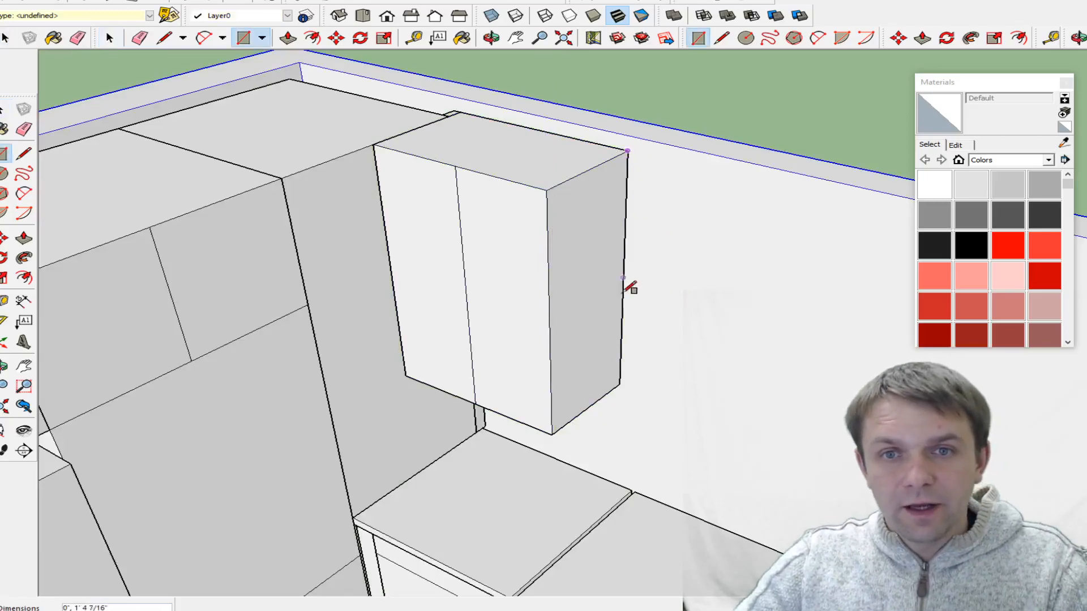
{"action": "left_click", "coordinate": [553, 433]}
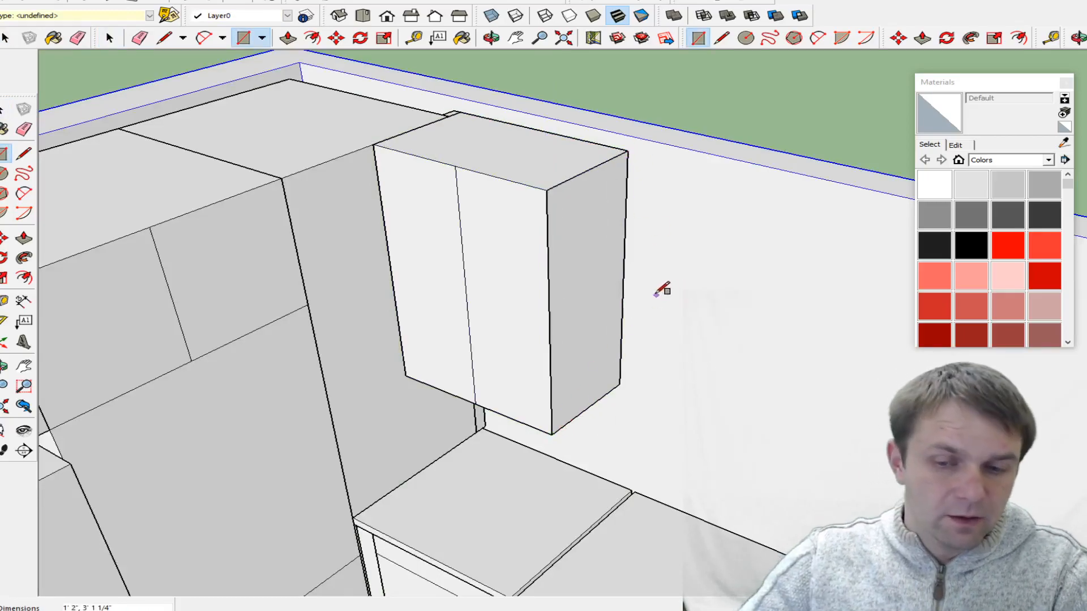
{"action": "key", "text": "p"}
{"action": "left_click", "coordinate": [604, 282]}
{"action": "type", "text": ".7"}
{"action": "key", "text": "Return"}
- Make the upper cabinet's end panel a group
{"action": "key", "text": "space"}
{"action": "double_click", "coordinate": [592, 272]}
{"action": "right_click", "coordinate": [591, 269]}
{"action": "left_click", "coordinate": [644, 371]}
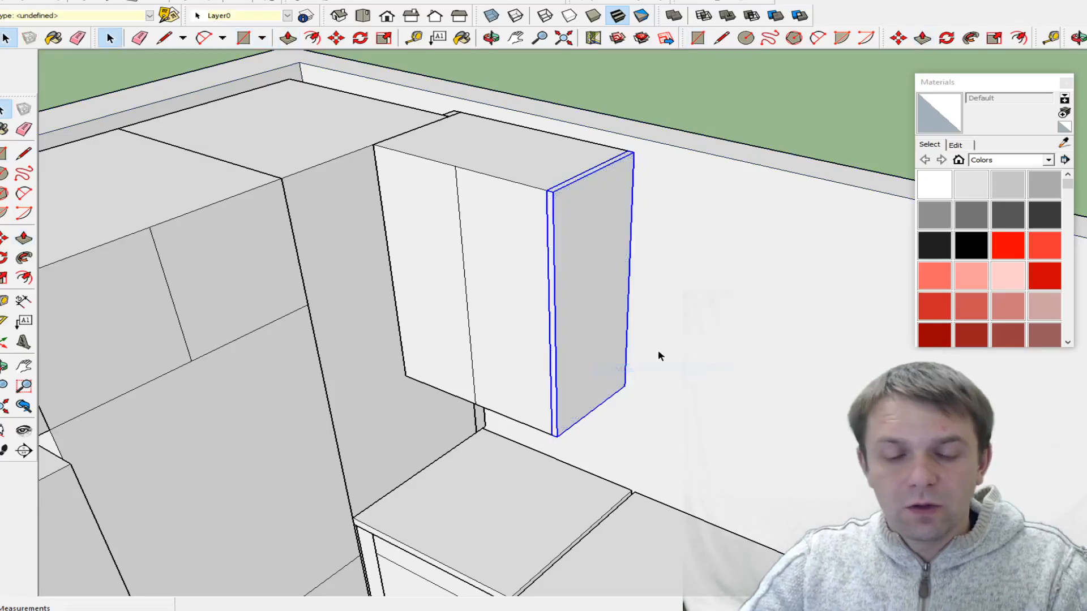
- Examine the new upper cabinet, filler and corner box from several angles within the whole kitchen layout
{"action": "middle_click_drag", "start_coordinate": [655, 343], "coordinate": [466, 124]}
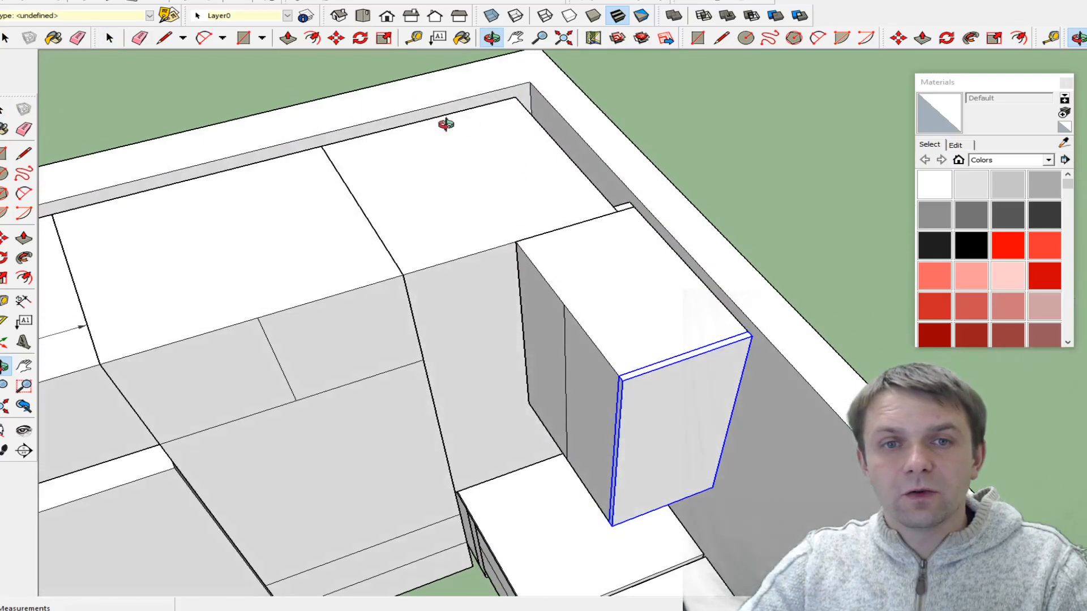
{"action": "middle_click_drag", "start_coordinate": [558, 260], "coordinate": [462, 242]}
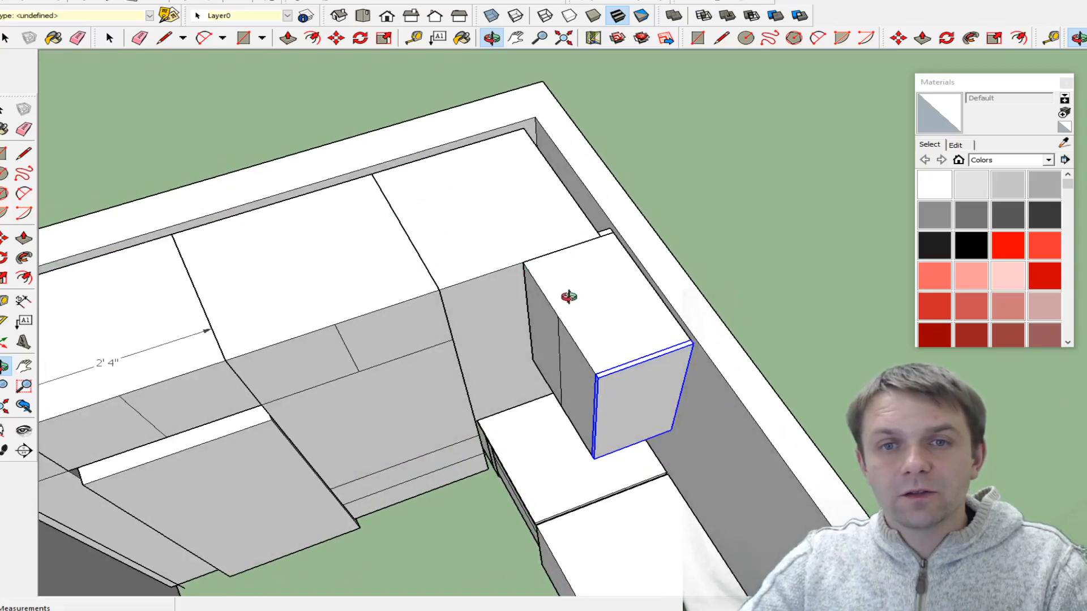
{"action": "middle_click_drag", "start_coordinate": [552, 321], "coordinate": [615, 227]}
{"action": "left_click_drag", "start_coordinate": [630, 277], "coordinate": [586, 338]}
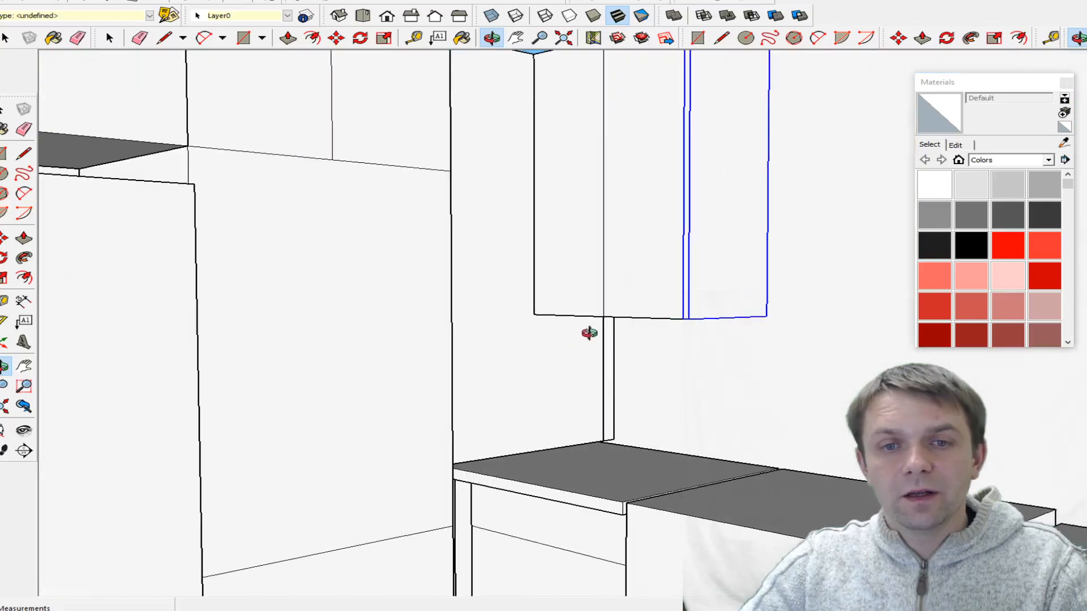
{"action": "scroll", "coordinate": [530, 290], "scroll_direction": "down", "scroll_amount": 5}
{"action": "left_click_drag", "start_coordinate": [578, 286], "coordinate": [644, 315]}
{"action": "scroll", "coordinate": [577, 315], "scroll_direction": "down", "scroll_amount": 3}
{"action": "left_click_drag", "start_coordinate": [577, 315], "coordinate": [493, 440]}
{"action": "left_click_drag", "start_coordinate": [594, 420], "coordinate": [190, 427]}
{"action": "scroll", "coordinate": [560, 255], "scroll_direction": "up", "scroll_amount": 6}
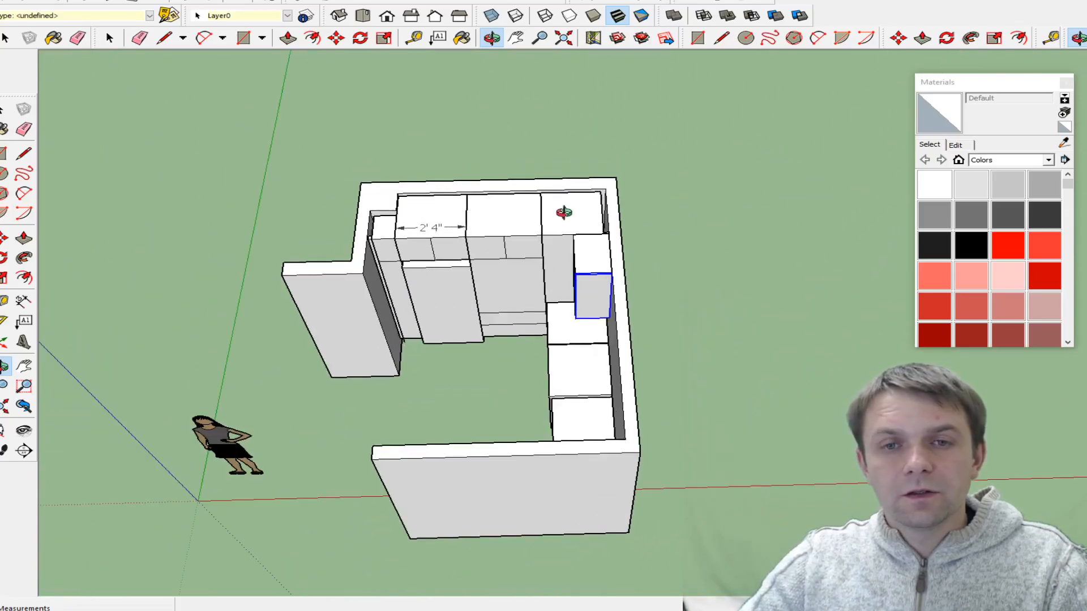
{"action": "scroll", "coordinate": [577, 292], "scroll_direction": "down", "scroll_amount": 5}
{"action": "left_click_drag", "start_coordinate": [405, 449], "coordinate": [655, 326]}
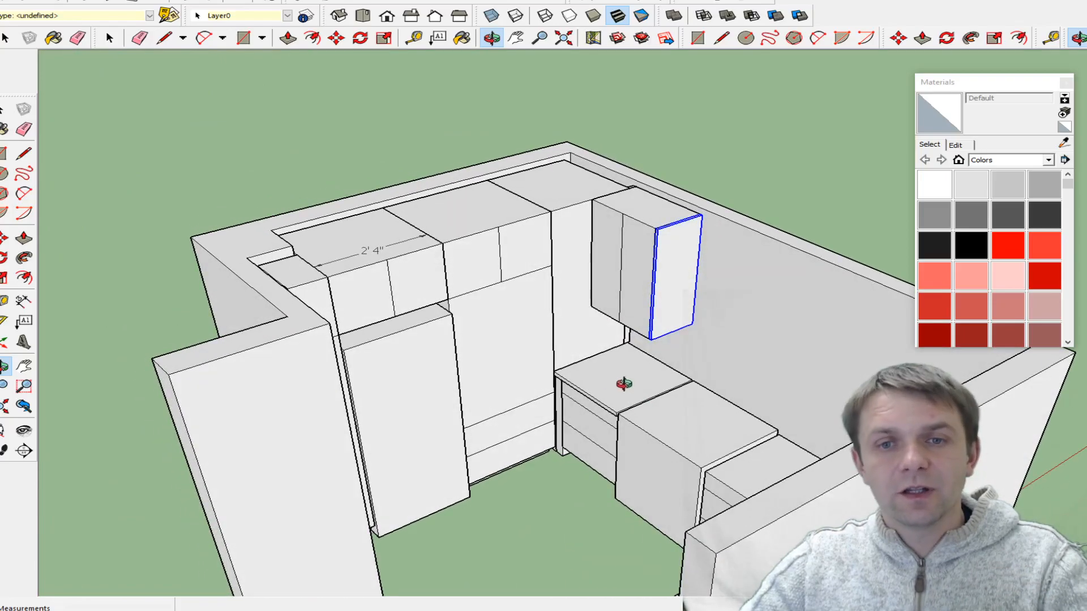
{"action": "left_click_drag", "start_coordinate": [626, 324], "coordinate": [550, 335]}
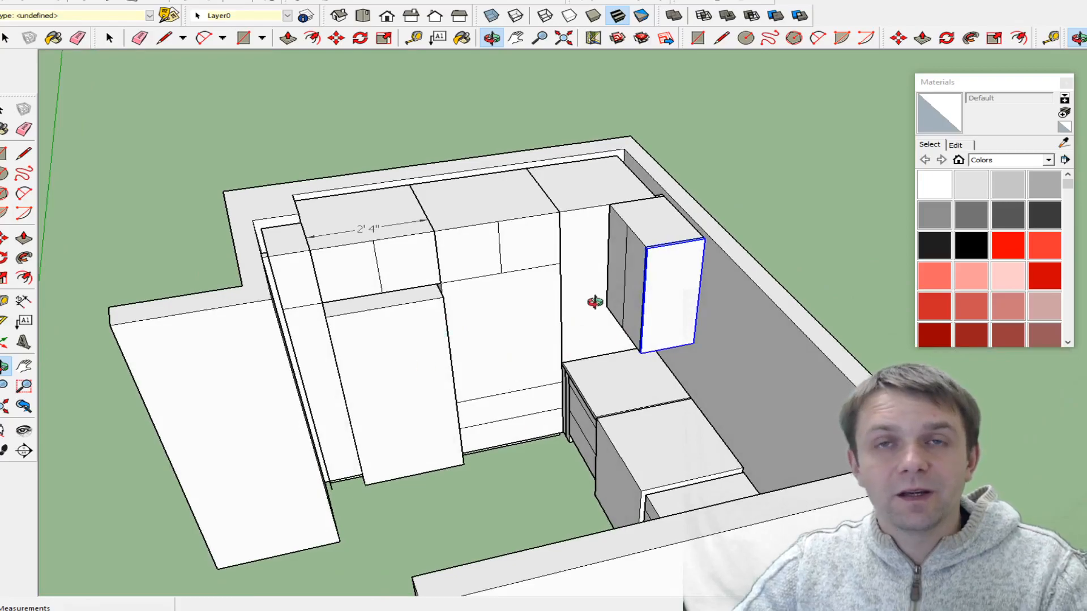
{"action": "mouse_move", "coordinate": [653, 326]}
{"action": "left_mouse_down"}
{"action": "mouse_move", "coordinate": [436, 431]}
{"action": "mouse_move", "coordinate": [400, 335]}
{"action": "mouse_move", "coordinate": [638, 316]}
{"action": "mouse_move", "coordinate": [600, 297]}
{"action": "mouse_move", "coordinate": [583, 315]}
{"action": "mouse_move", "coordinate": [480, 277]}
{"action": "mouse_move", "coordinate": [562, 374]}
{"action": "mouse_move", "coordinate": [665, 337]}
{"action": "left_mouse_up"}
{"action": "left_click_drag", "start_coordinate": [634, 215], "coordinate": [622, 409]}
{"action": "scroll", "coordinate": [612, 188], "scroll_direction": "up", "scroll_amount": 3}
{"action": "scroll", "coordinate": [569, 176], "scroll_direction": "up", "scroll_amount": 2}
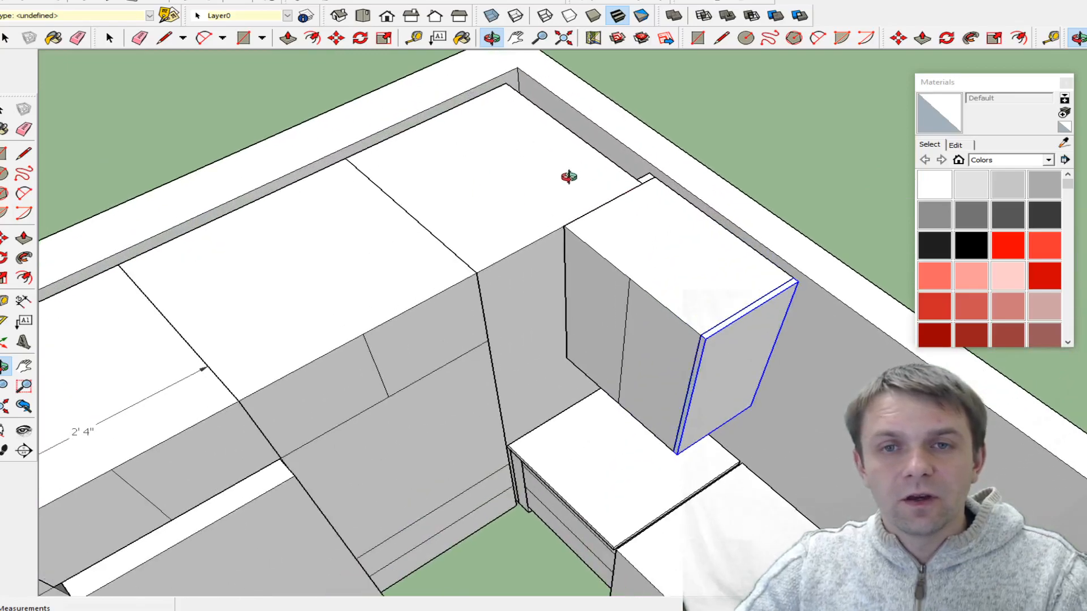
{"action": "key", "text": "space"}
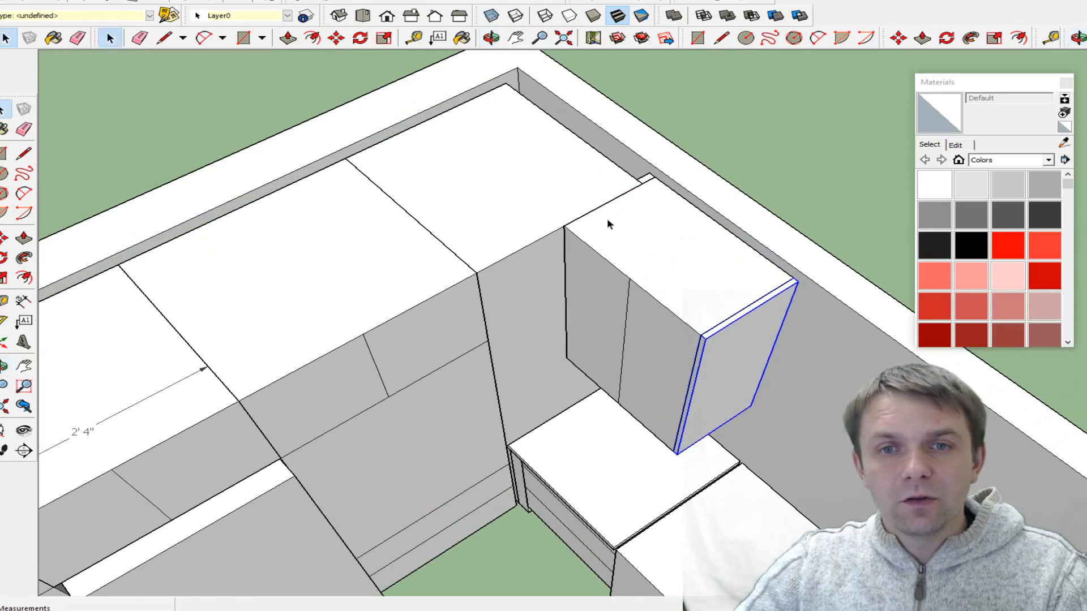
{"action": "double_click", "coordinate": [661, 263]}
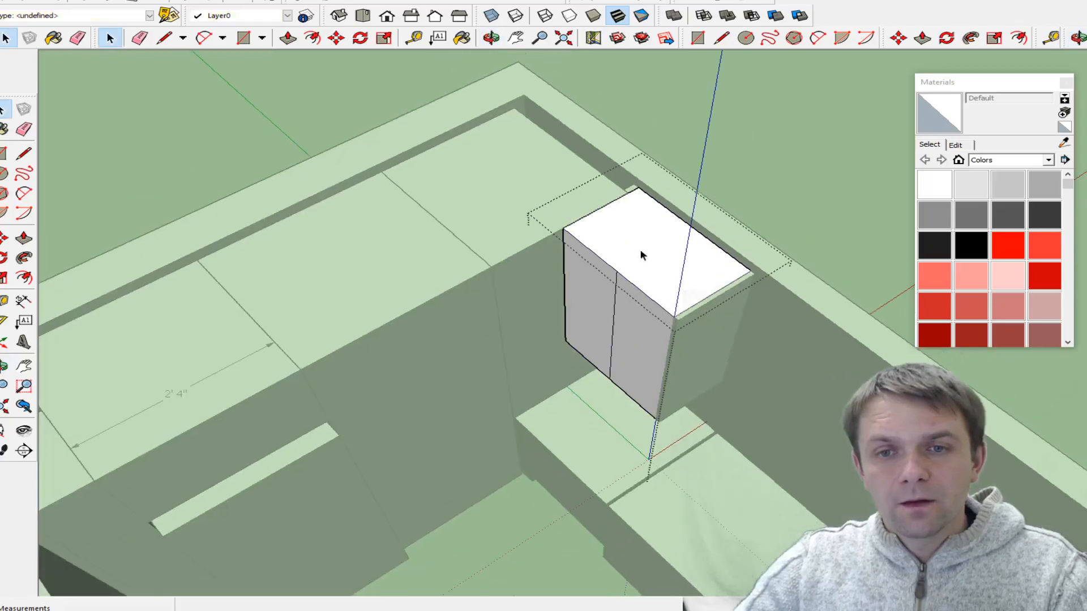
{"action": "scroll", "coordinate": [554, 202], "scroll_direction": "up", "scroll_amount": 3}
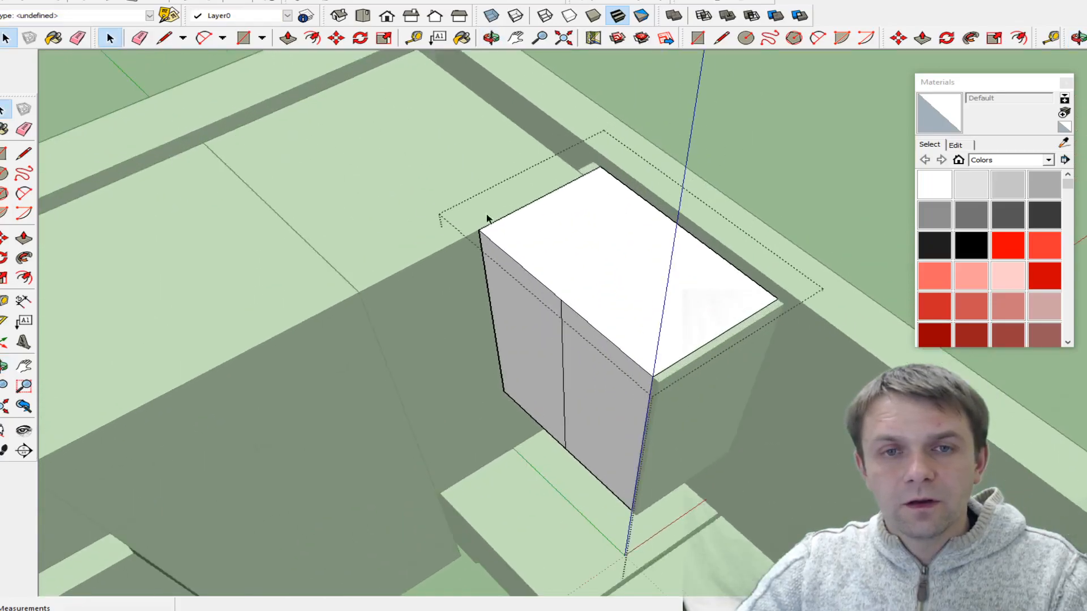
{"action": "left_click", "coordinate": [409, 204]}
{"action": "left_click", "coordinate": [409, 198]}
{"action": "right_click", "coordinate": [410, 198]}
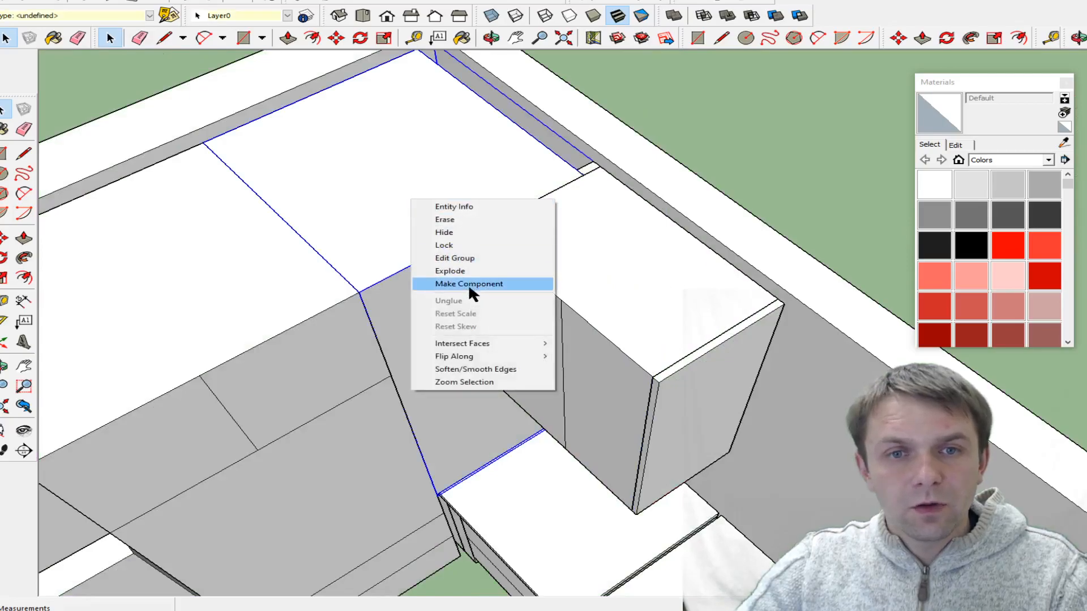
{"action": "left_click", "coordinate": [599, 211]}
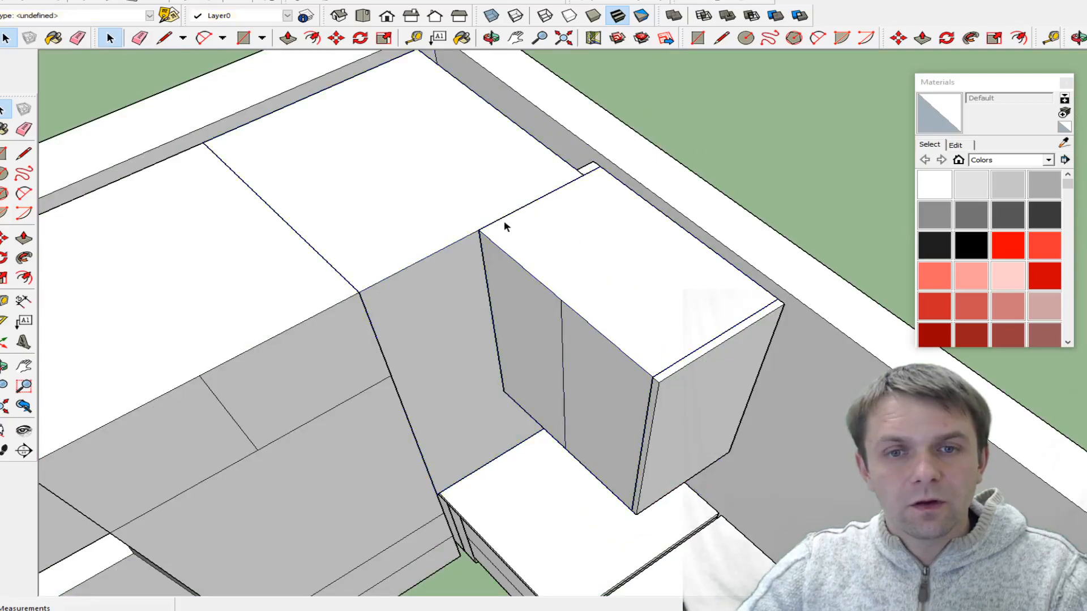
{"action": "scroll", "coordinate": [585, 170], "scroll_direction": "up", "scroll_amount": 2}
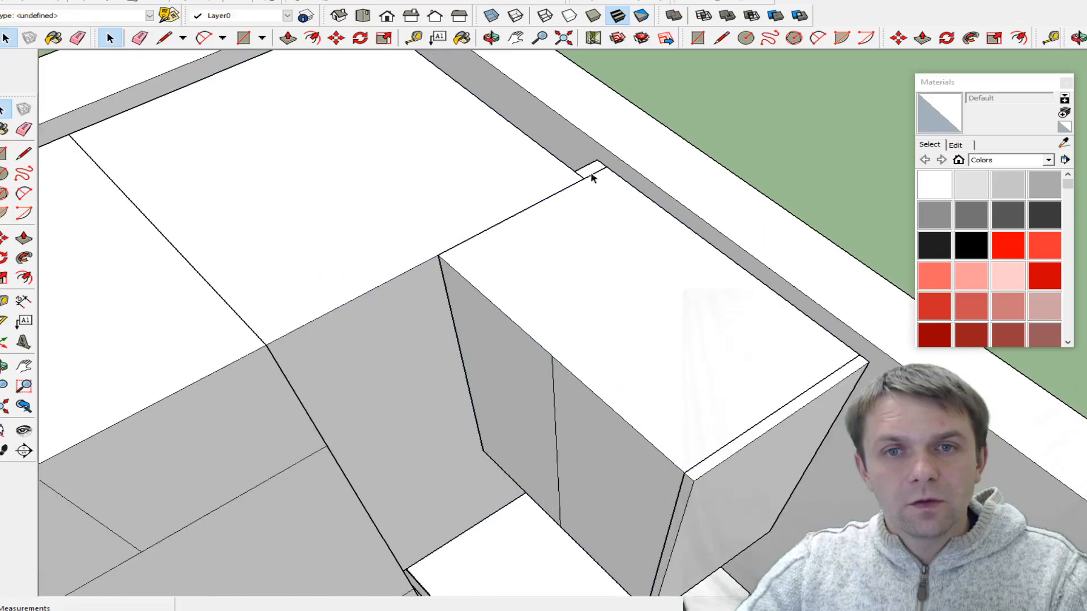
{"action": "scroll", "coordinate": [544, 280], "scroll_direction": "down", "scroll_amount": 2}
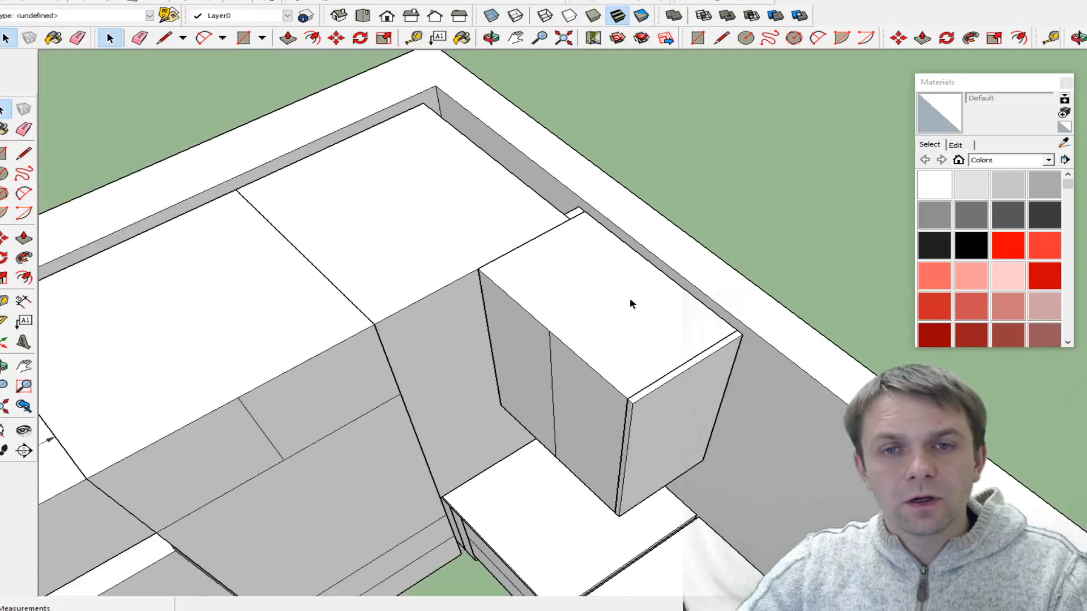
- Hide the tall corner box and the small filler block at the upper cabinet's rear corner
{"action": "right_click", "coordinate": [469, 217]}
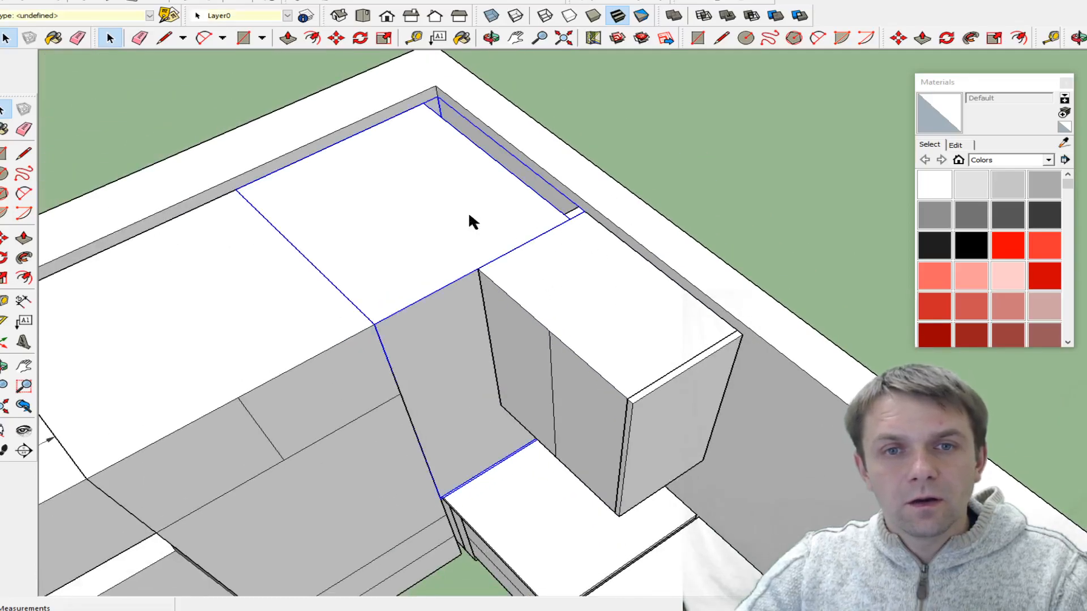
{"action": "left_click", "coordinate": [518, 249]}
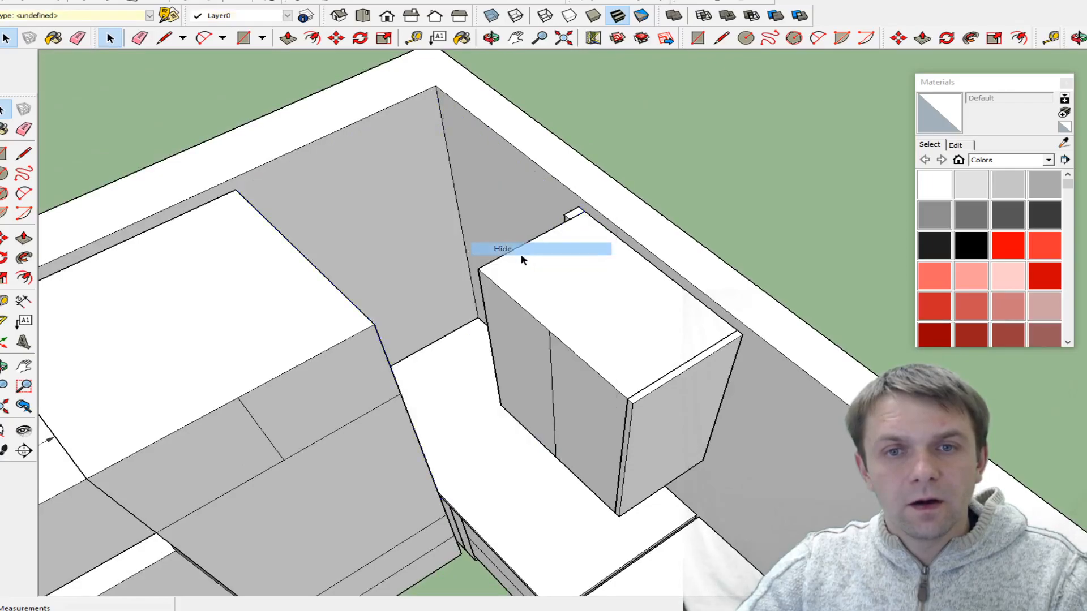
{"action": "scroll", "coordinate": [571, 214], "scroll_direction": "up", "scroll_amount": 2}
{"action": "right_click", "coordinate": [575, 221]}
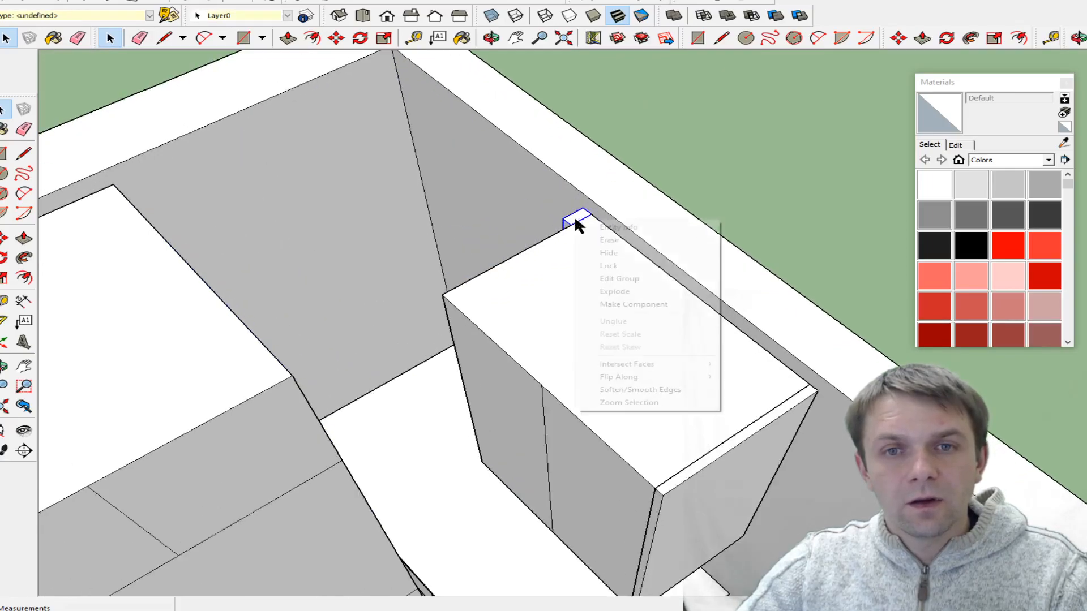
{"action": "left_click", "coordinate": [619, 252]}
- Explode the two-door upper cabinet's group into loose geometry
{"action": "middle_click_drag", "start_coordinate": [577, 311], "coordinate": [817, 370]}
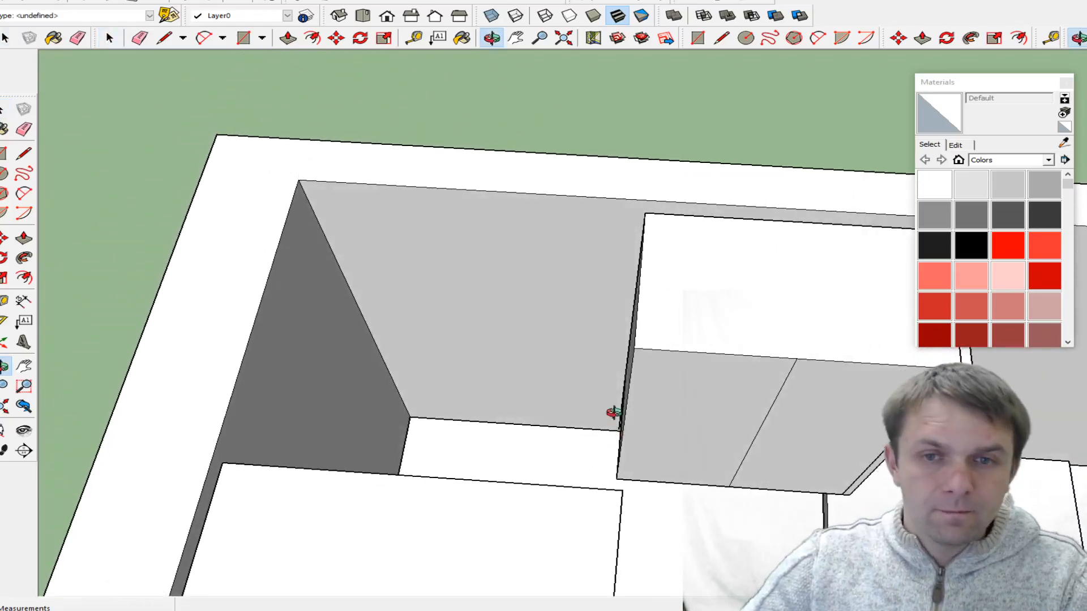
{"action": "left_click", "coordinate": [664, 333]}
{"action": "right_click", "coordinate": [665, 332]}
{"action": "left_click", "coordinate": [743, 406]}
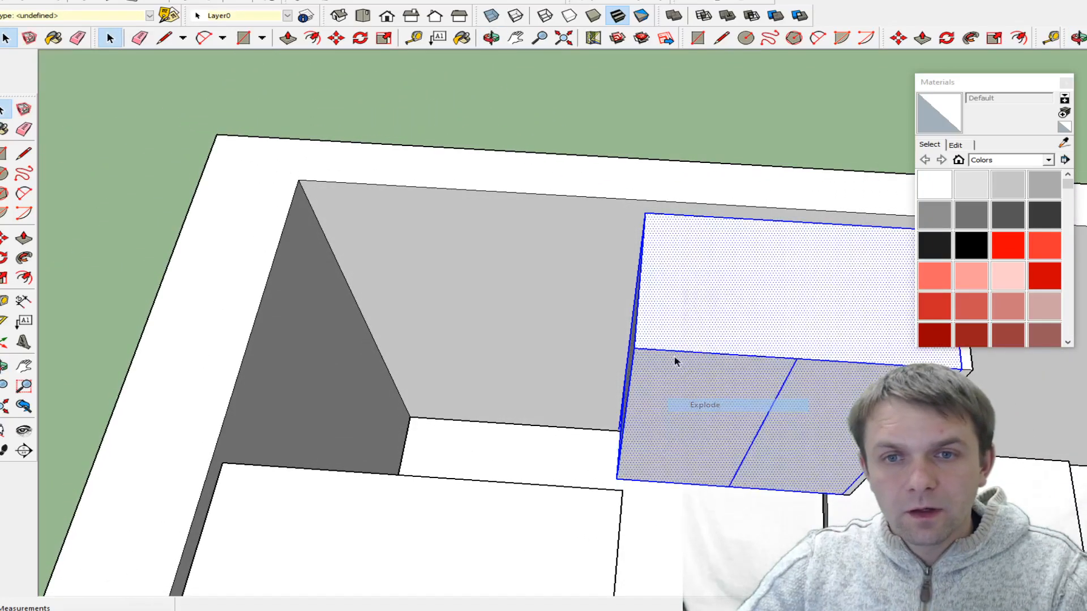
- Draw an 18" line from the upper cabinet's rear corner along the wall, and close the outline against the adjacent tall unit as a corner top face
{"action": "key", "text": "l"}
{"action": "left_click", "coordinate": [644, 213]}
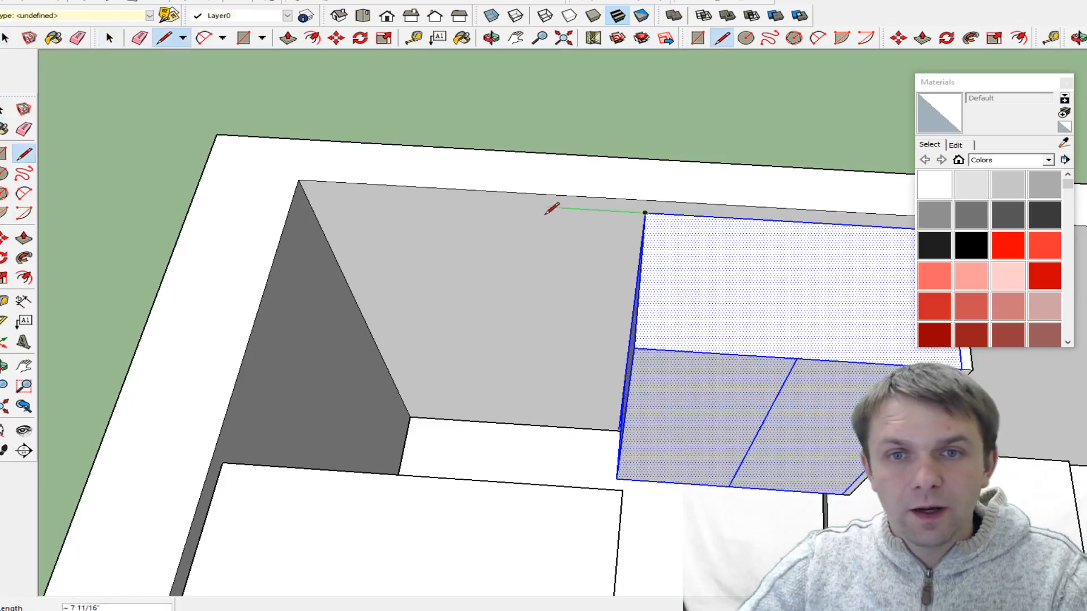
{"action": "type", "text": "18"}
{"action": "key", "text": "Return"}
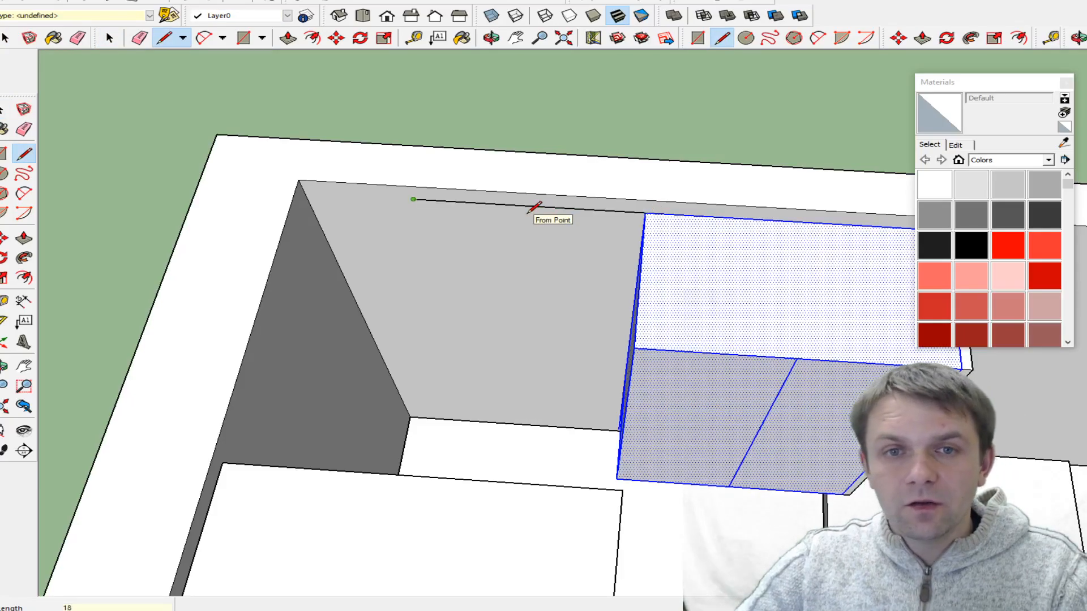
{"action": "left_click", "coordinate": [350, 470]}
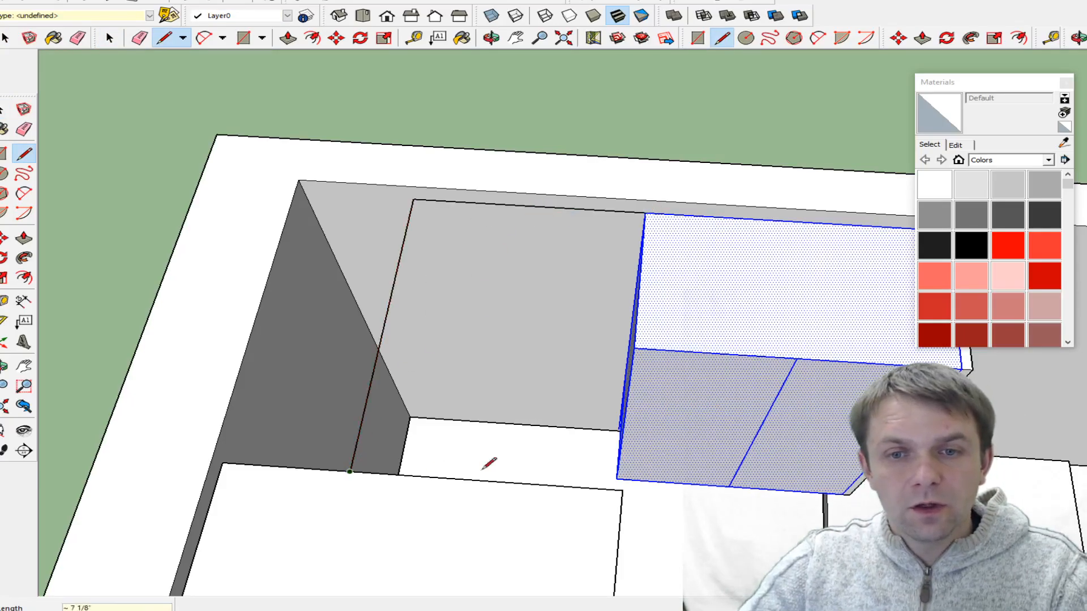
{"action": "left_click", "coordinate": [622, 490]}
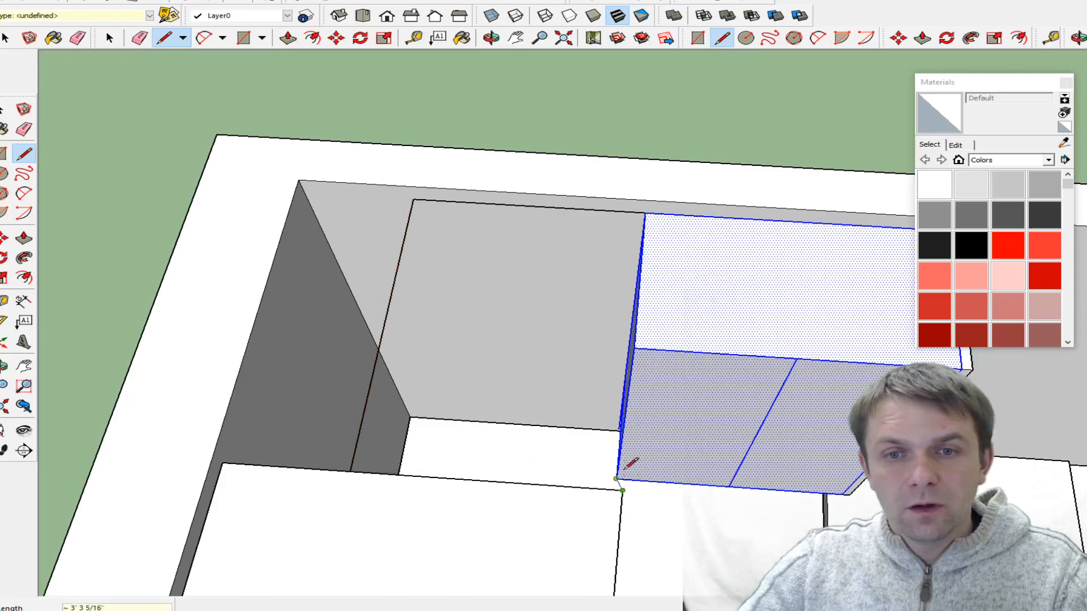
{"action": "left_click", "coordinate": [636, 347]}
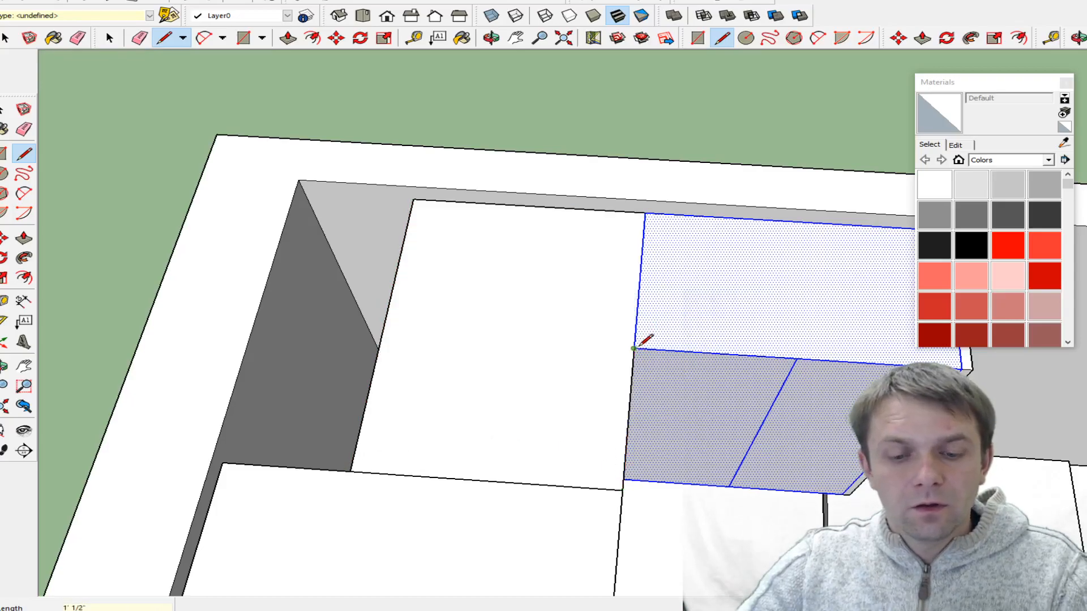
- Push/Pull the new corner top face down to the upper cabinet's underside
{"action": "middle_click_drag", "start_coordinate": [760, 465], "coordinate": [536, 254]}
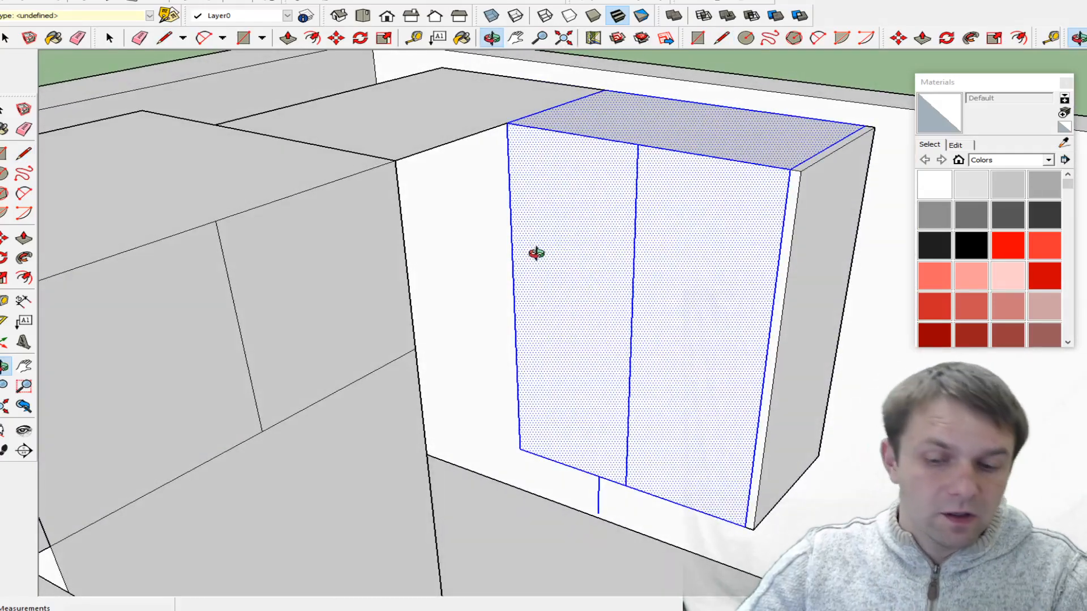
{"action": "key", "text": "p"}
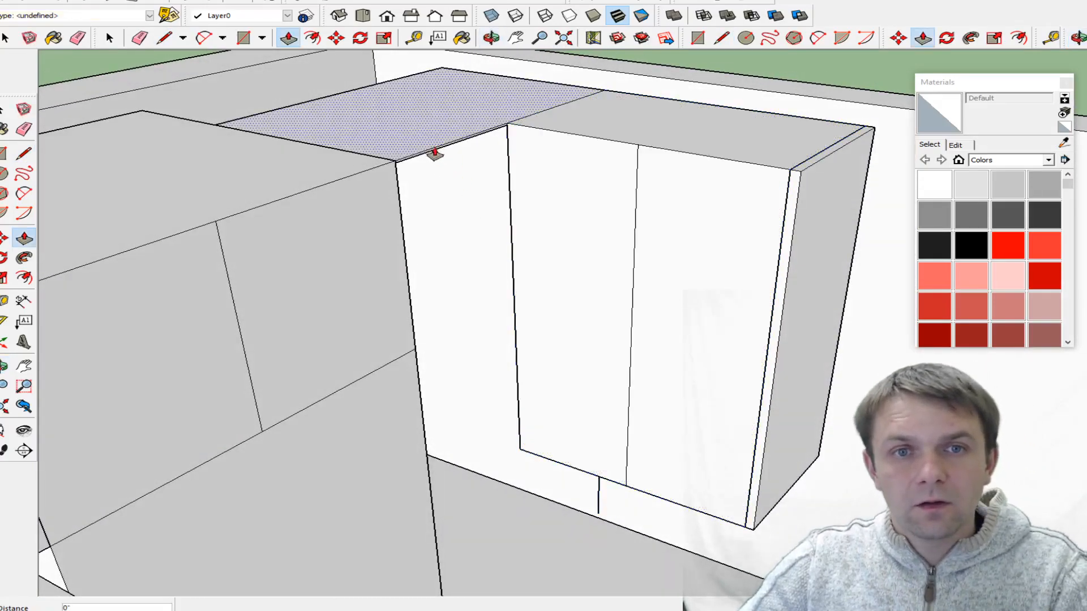
{"action": "left_click_drag", "start_coordinate": [434, 151], "coordinate": [451, 205]}
{"action": "key", "text": "Escape"}
{"action": "left_click", "coordinate": [433, 142]}
{"action": "key", "text": "Escape"}
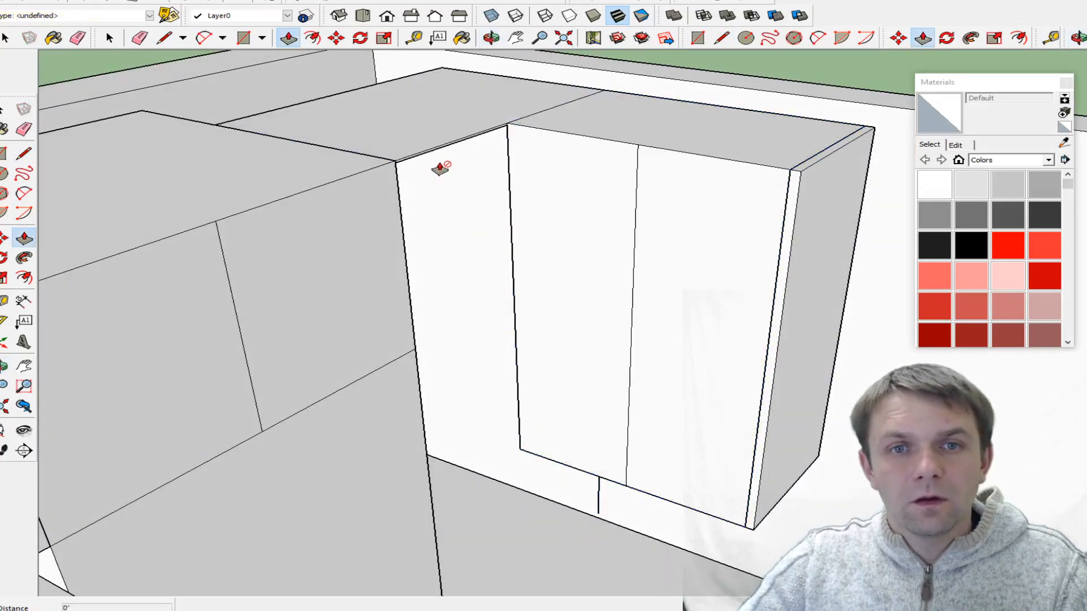
{"action": "left_click_drag", "start_coordinate": [437, 126], "coordinate": [546, 463]}
{"action": "key", "text": "space"}
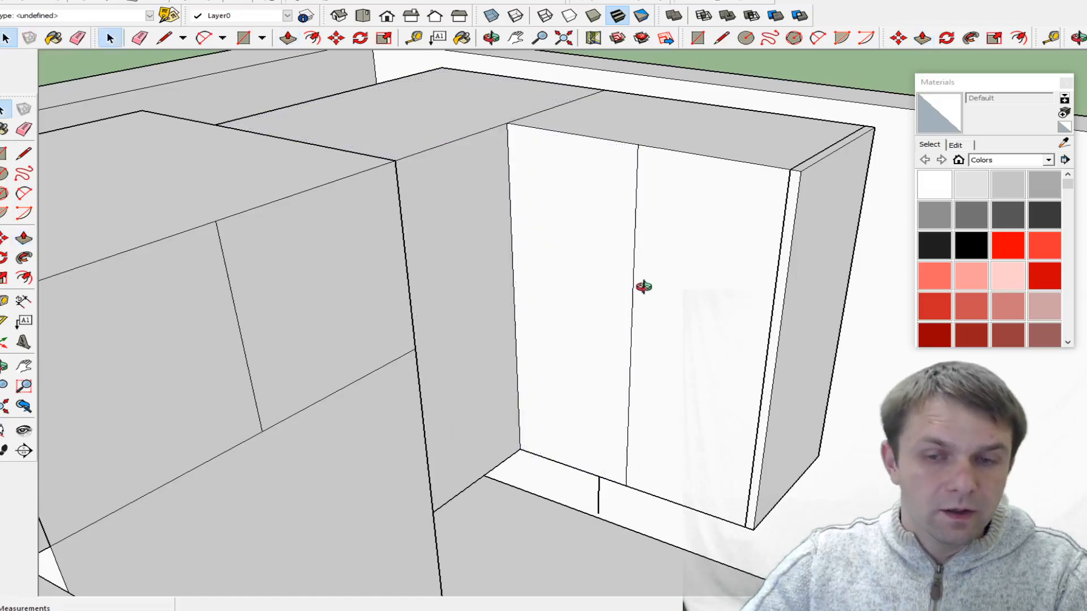
- Erase the seam line on top between the corner extension and the two-door cabinet
{"action": "middle_click_drag", "start_coordinate": [643, 288], "coordinate": [553, 473]}
{"action": "key", "text": "e"}
{"action": "middle_click_drag", "start_coordinate": [534, 158], "coordinate": [554, 373]}
{"action": "middle_click_drag", "start_coordinate": [544, 218], "coordinate": [497, 439]}
- Draw a 2' 2 1/2" by 1' 8" rectangle below the corner extension down to the countertop, and try to Push/Pull it
{"action": "scroll", "coordinate": [497, 439], "scroll_direction": "up", "scroll_amount": 4}
{"action": "middle_click_drag", "start_coordinate": [557, 378], "coordinate": [603, 276]}
{"action": "middle_click_drag", "start_coordinate": [513, 258], "coordinate": [575, 480]}
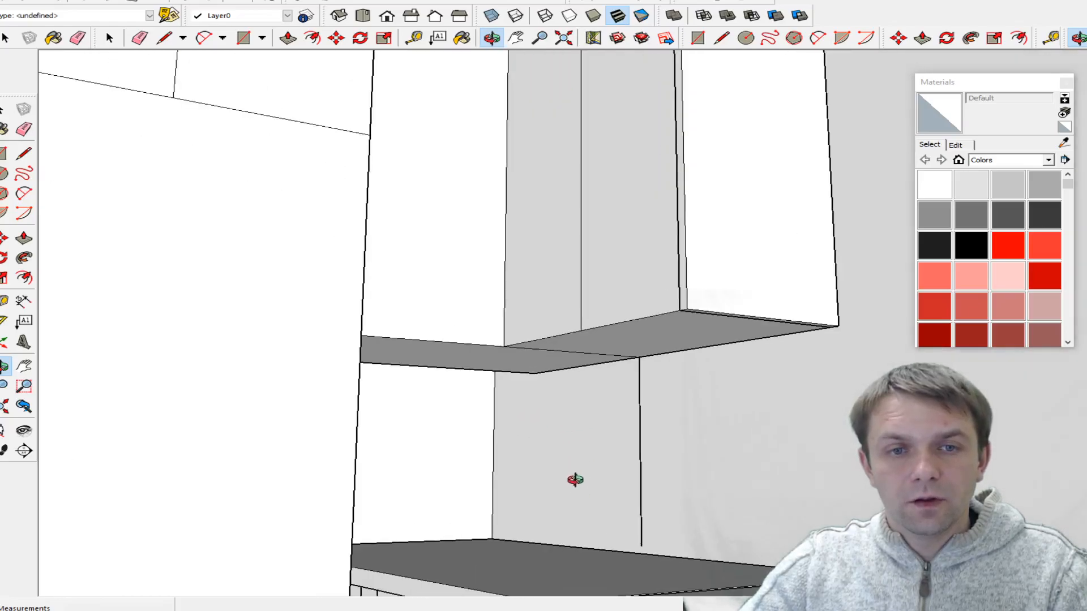
{"action": "key", "text": "r"}
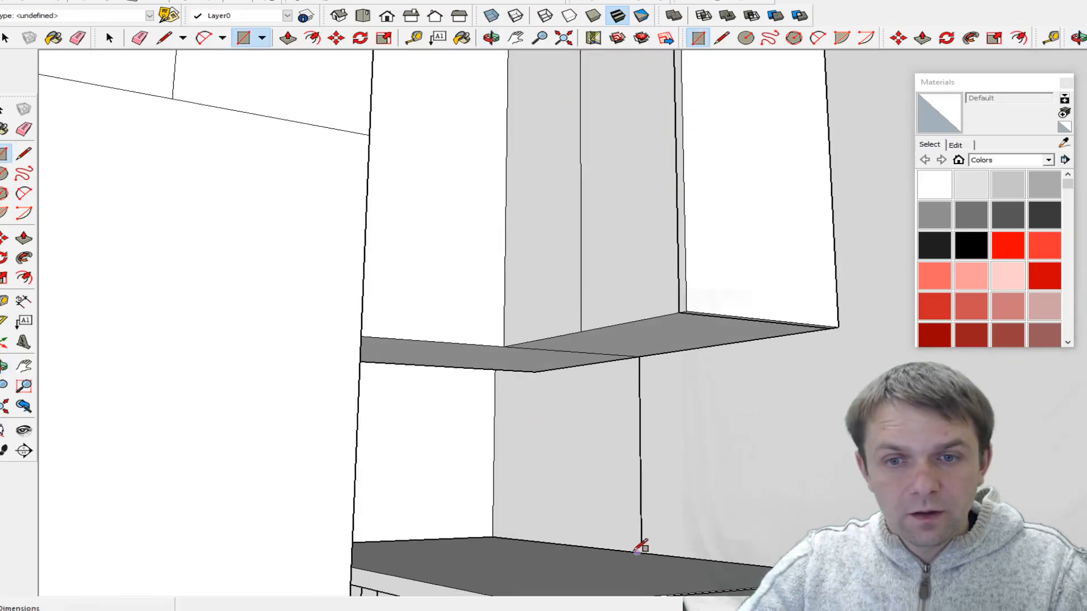
{"action": "left_click", "coordinate": [642, 545]}
{"action": "left_click", "coordinate": [363, 337]}
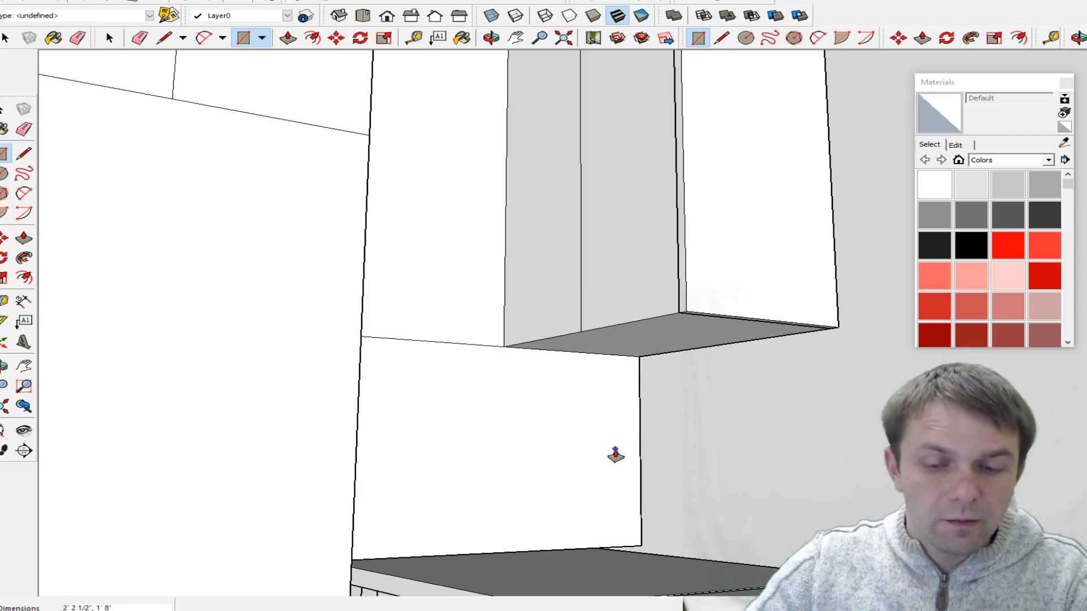
{"action": "key", "text": "p"}
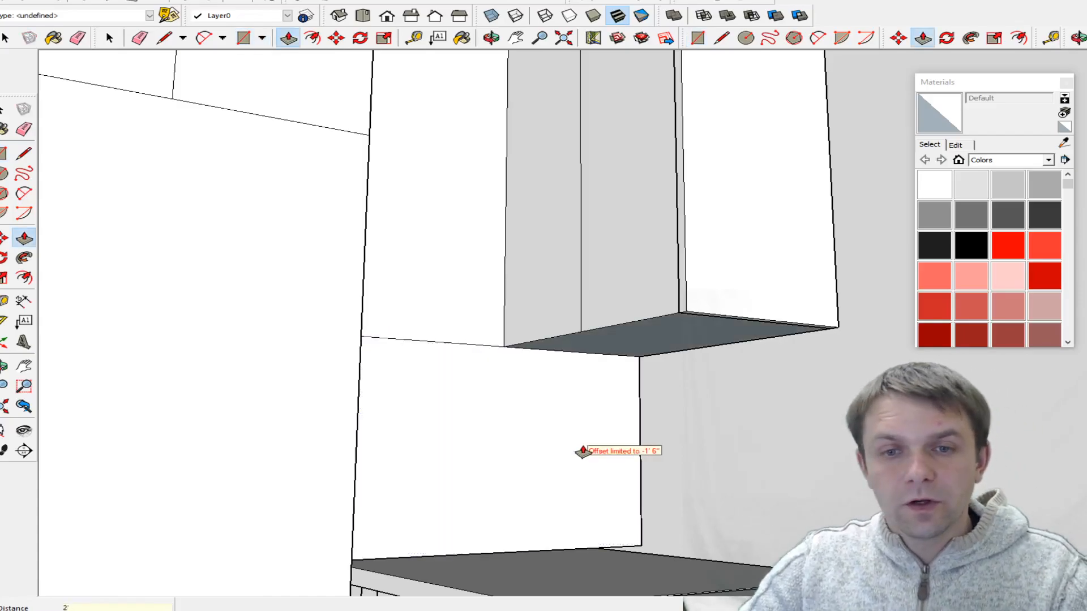
{"action": "key", "text": "space"}
- Undo the rectangle drawn between the corner extension and the countertop
{"action": "triple_click", "coordinate": [548, 427]}
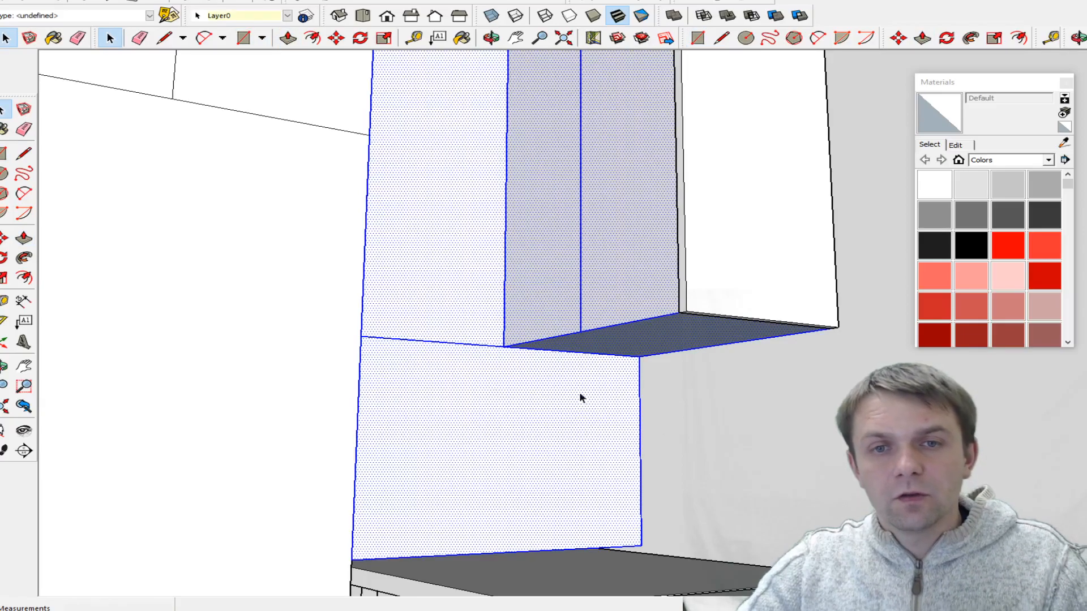
{"action": "scroll", "coordinate": [509, 425], "scroll_direction": "down", "scroll_amount": 1}
{"action": "key", "text": "ctrl+z"}
{"action": "key", "text": "ctrl+z"}
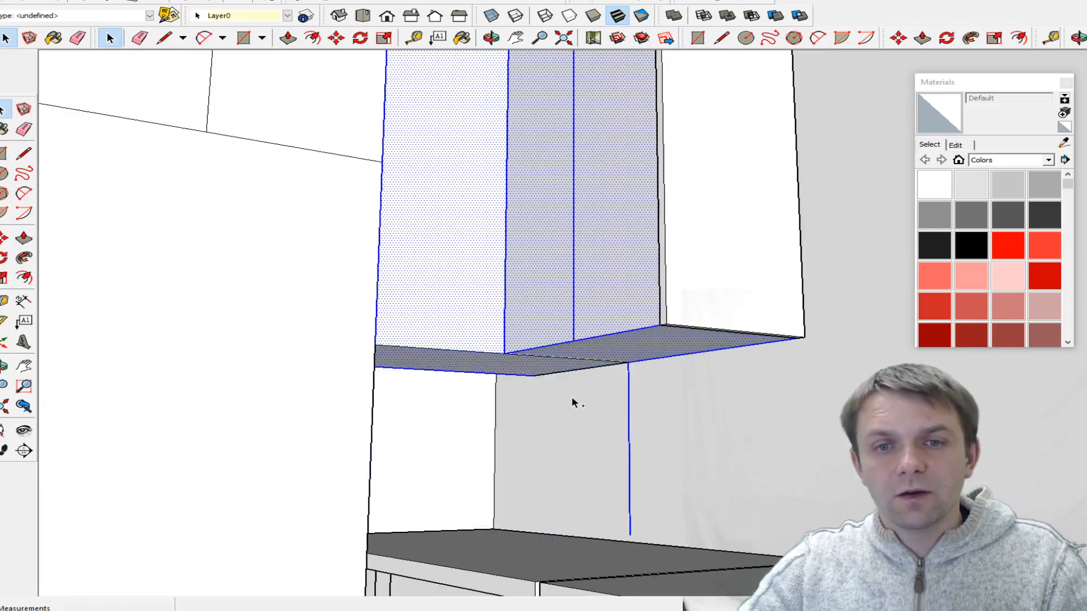
{"action": "key", "text": "ctrl+z"}
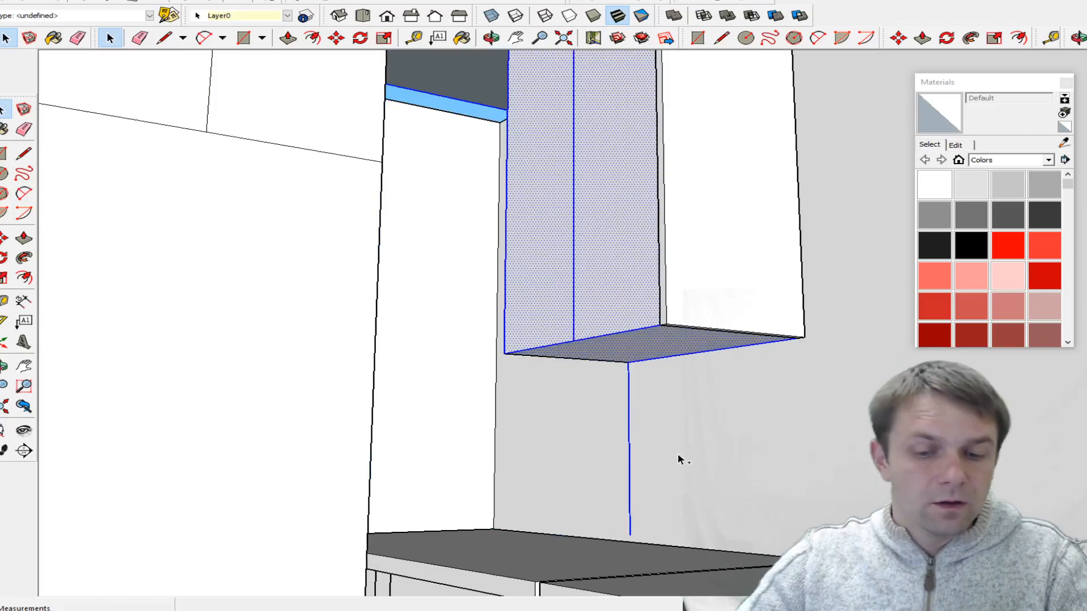
{"action": "key", "text": "ctrl+z"}
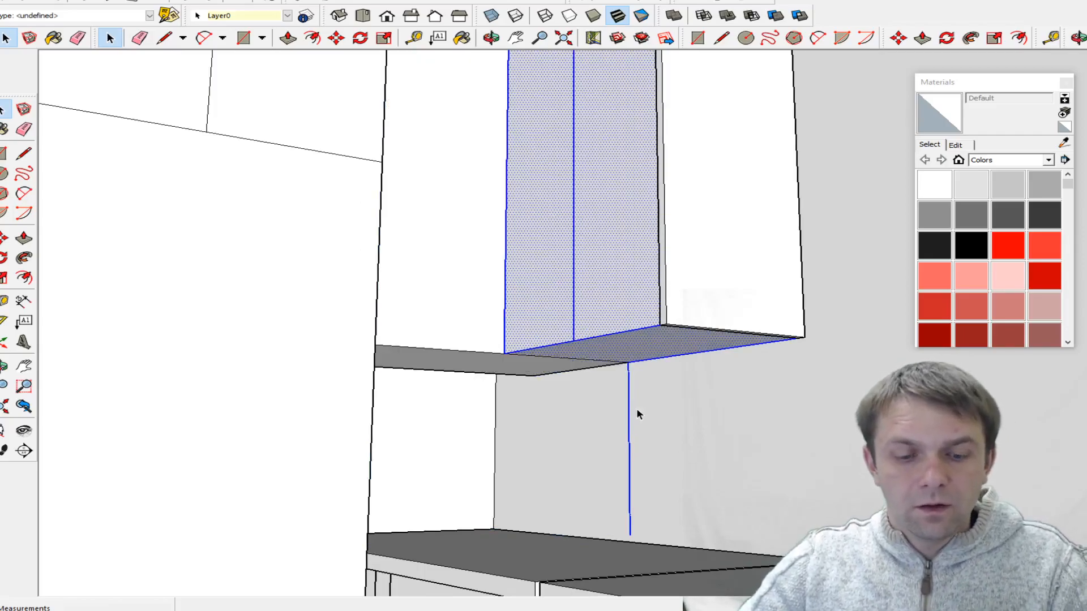
- Erase the seam line on the underside between the corner extension and the two-door cabinet
{"action": "key", "text": "e"}
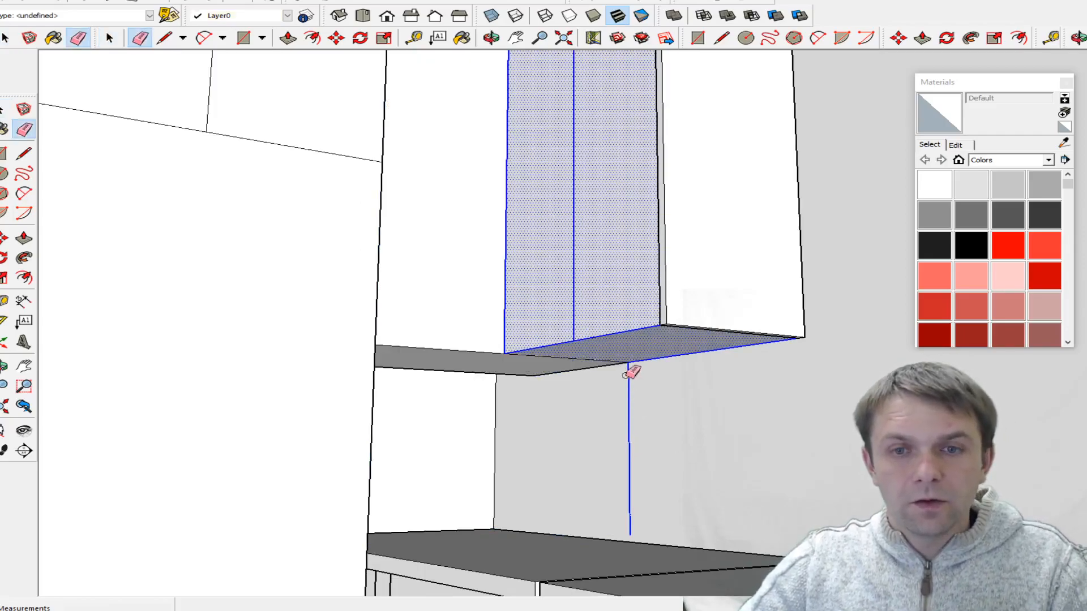
{"action": "key", "text": "space"}
{"action": "triple_click", "coordinate": [484, 317]}
{"action": "right_click", "coordinate": [482, 314]}
{"action": "left_click", "coordinate": [709, 477]}
{"action": "left_click", "coordinate": [709, 476]}
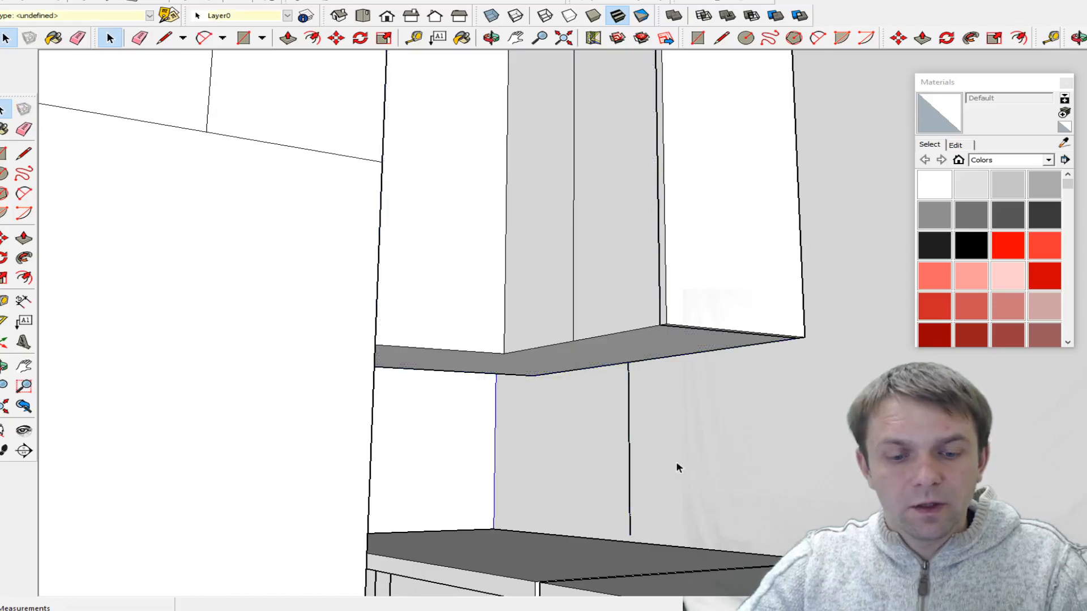
- Select all the connected geometry of the L-shaped upper corner cabinet and make it a group
{"action": "key", "text": "e"}
{"action": "key", "text": "space"}
{"action": "triple_click", "coordinate": [497, 279]}
{"action": "right_click", "coordinate": [497, 278]}
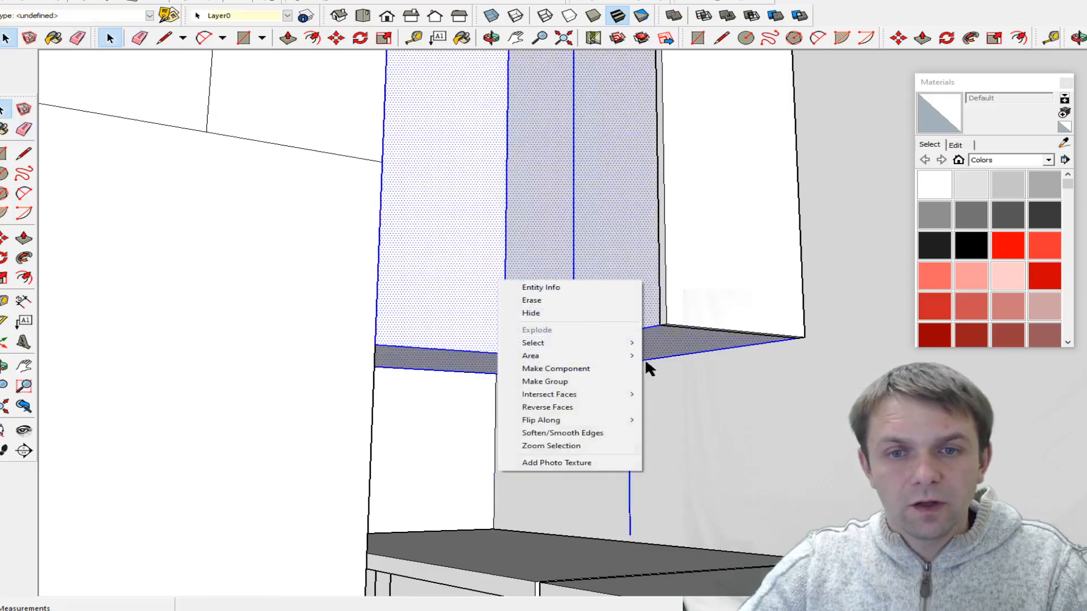
{"action": "left_click", "coordinate": [563, 381]}
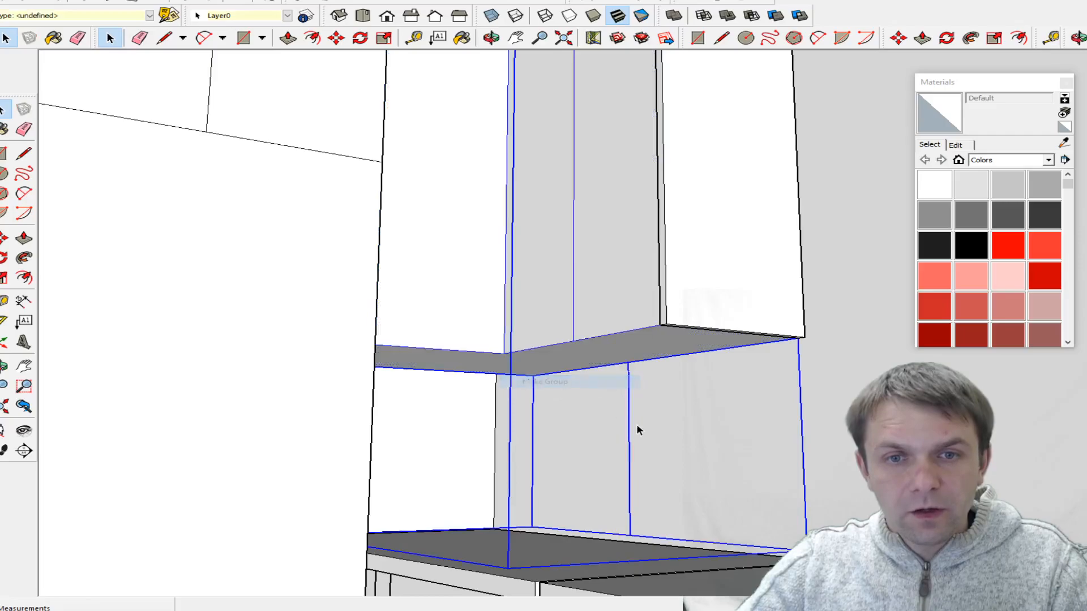
- Draw a 2' 2 1/2" by 1' 8" rectangle between the corner cabinet's underside and the countertop, Push/Pull it into depth, and make it a group
{"action": "key", "text": "r"}
{"action": "left_click", "coordinate": [630, 533]}
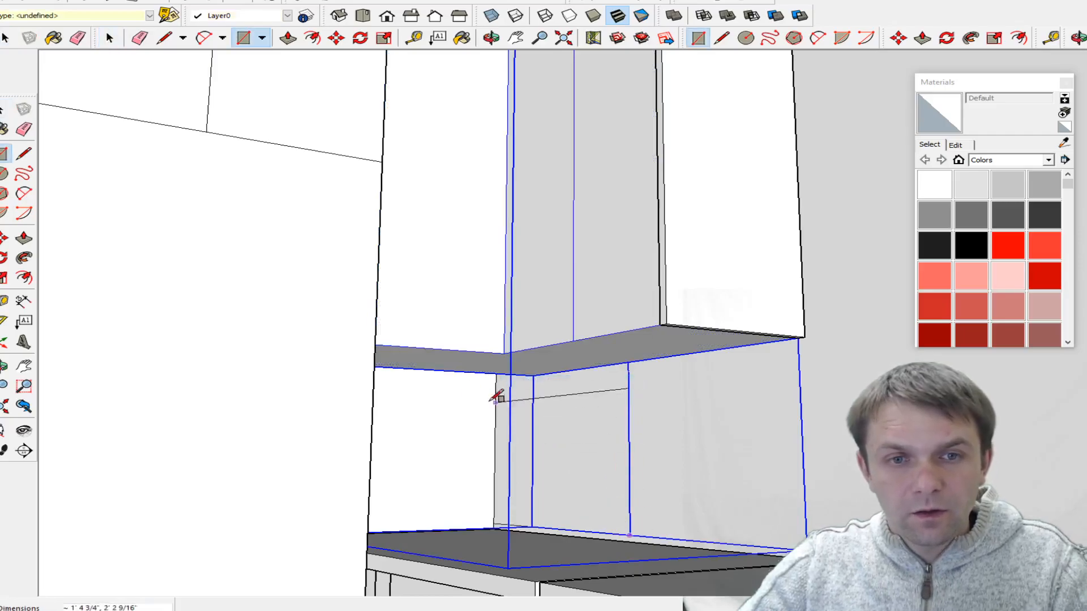
{"action": "left_click", "coordinate": [375, 346]}
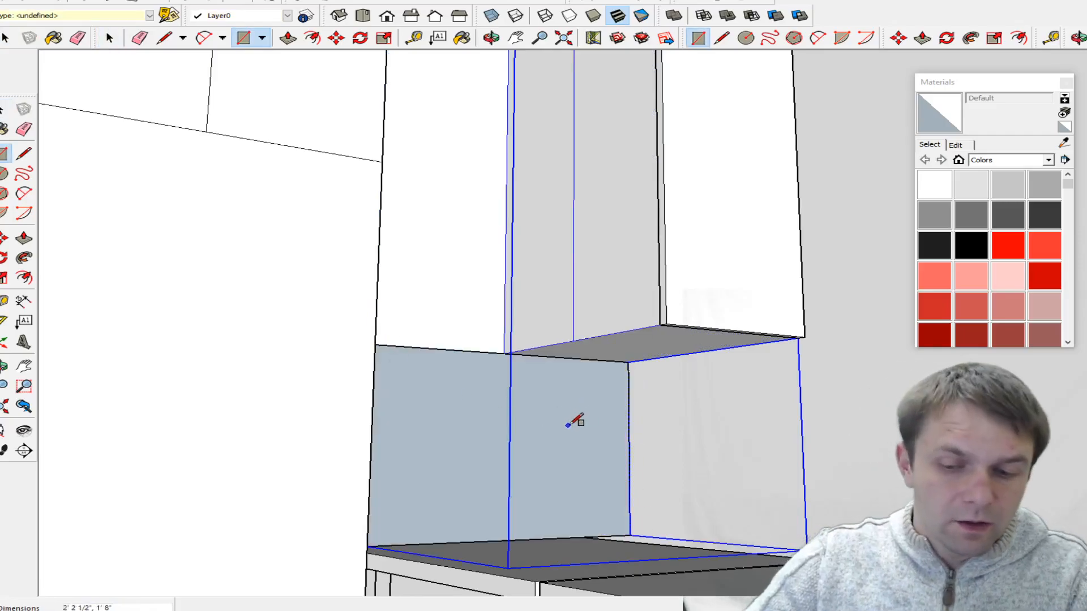
{"action": "key", "text": "p"}
{"action": "key", "text": "space"}
{"action": "left_click", "coordinate": [525, 417]}
{"action": "right_click", "coordinate": [525, 416]}
{"action": "left_click", "coordinate": [571, 519]}
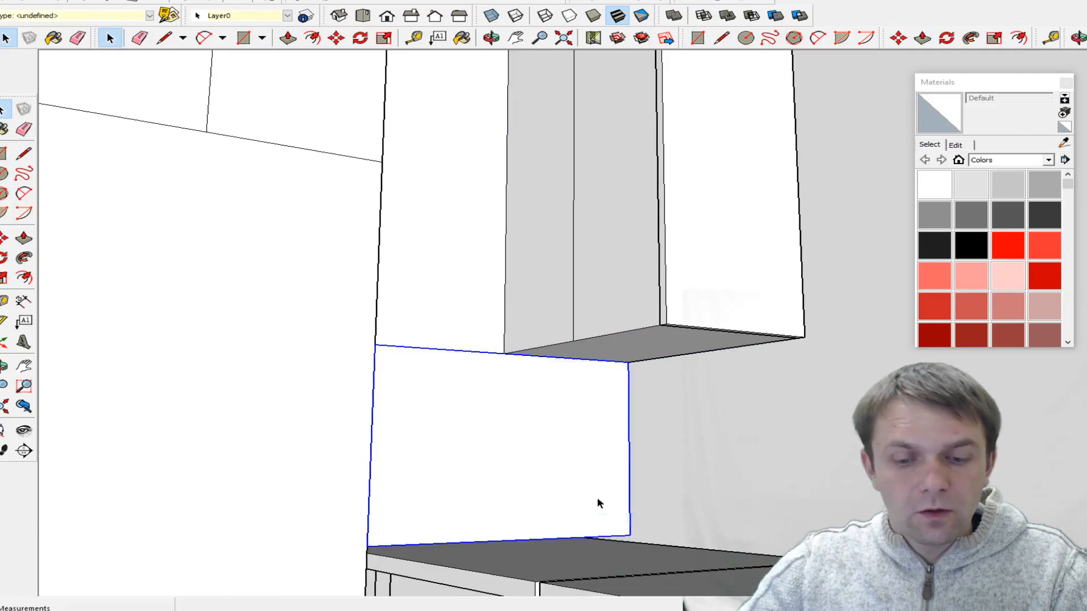
- Draw a line across the corner cabinet's top, starting at the upper end of the door division
{"action": "key", "text": "o"}
{"action": "left_click_drag", "start_coordinate": [625, 444], "coordinate": [609, 309]}
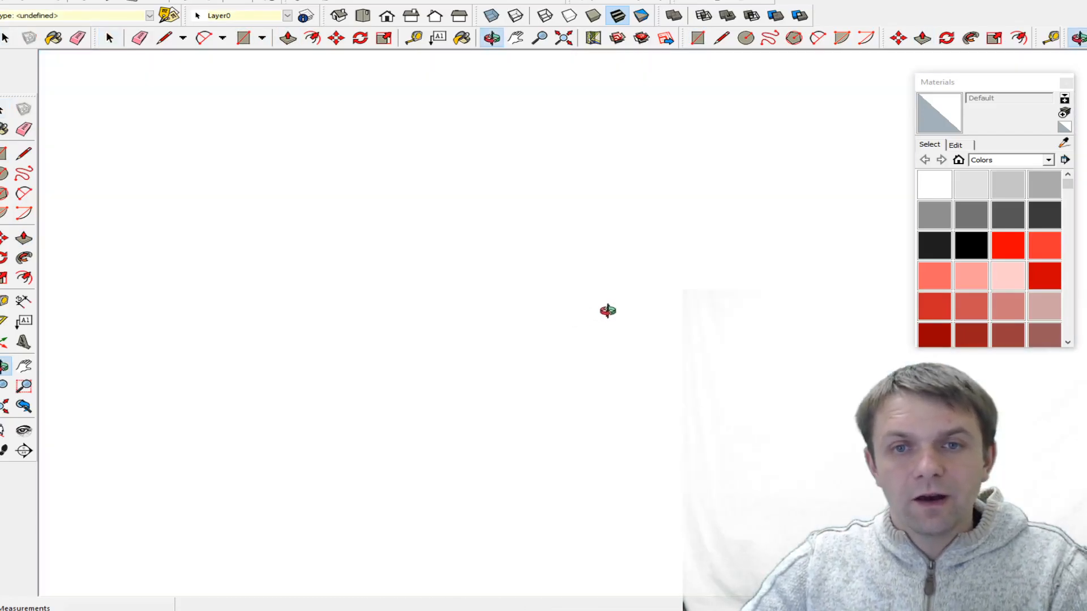
{"action": "left_click_drag", "start_coordinate": [604, 364], "coordinate": [673, 509]}
{"action": "scroll", "coordinate": [643, 277], "scroll_direction": "up", "scroll_amount": 5}
{"action": "left_click_drag", "start_coordinate": [643, 277], "coordinate": [778, 481]}
{"action": "scroll", "coordinate": [428, 249], "scroll_direction": "down", "scroll_amount": 1}
{"action": "left_click_drag", "start_coordinate": [427, 249], "coordinate": [491, 481]}
{"action": "scroll", "coordinate": [529, 347], "scroll_direction": "up", "scroll_amount": 3}
{"action": "left_click_drag", "start_coordinate": [529, 347], "coordinate": [607, 371]}
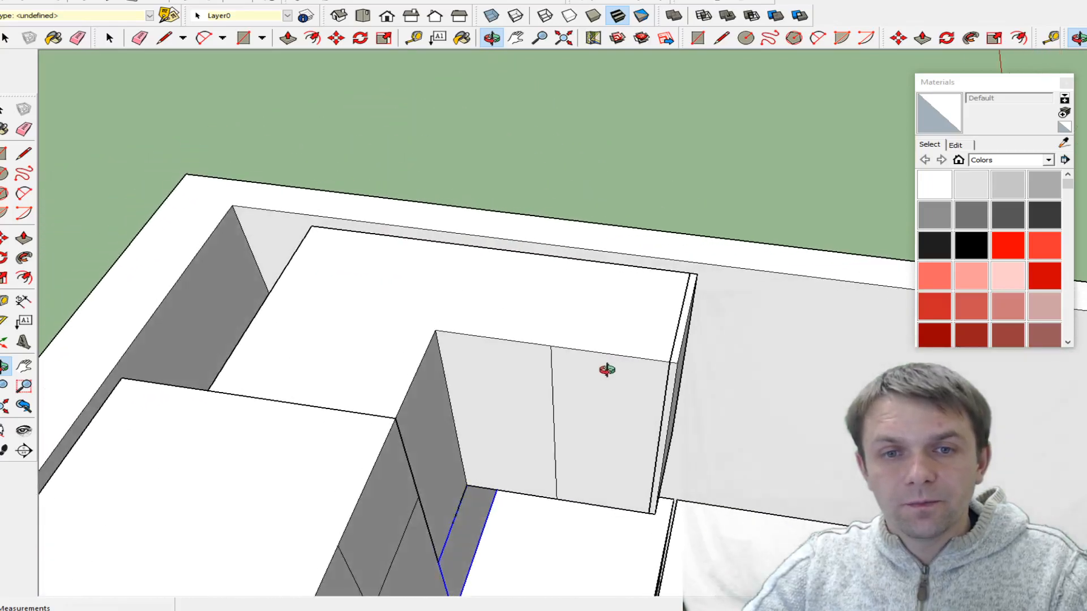
{"action": "key", "text": "l"}
{"action": "left_click", "coordinate": [548, 346]}
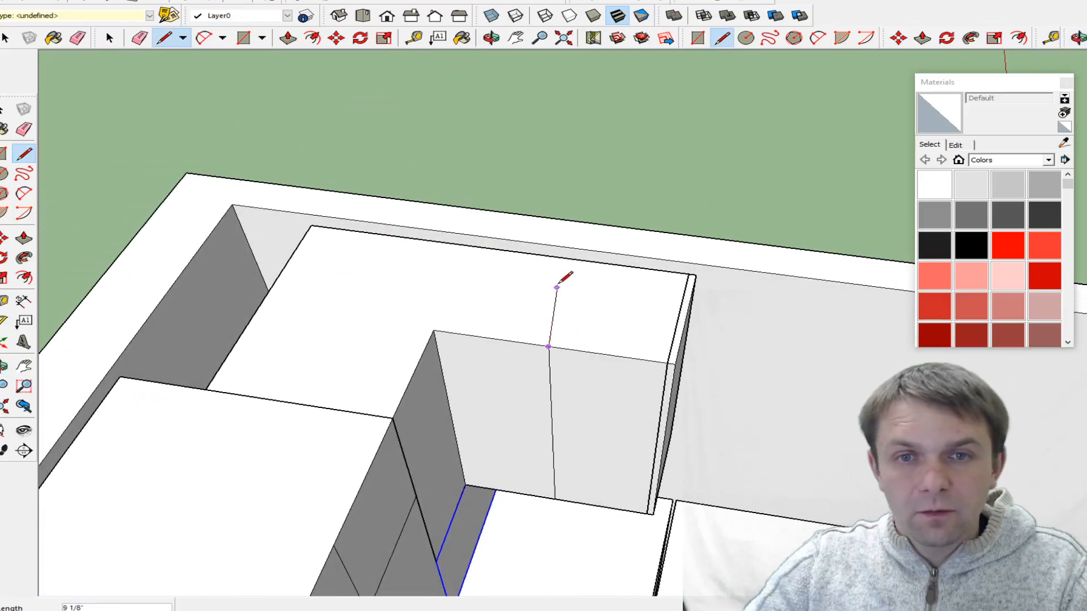
- Draw the dividing line across the top of the upper corner cabinet, continuing the seam on its front face
{"action": "scroll", "coordinate": [407, 305], "scroll_direction": "down", "scroll_amount": 3}
{"action": "key", "text": "space"}
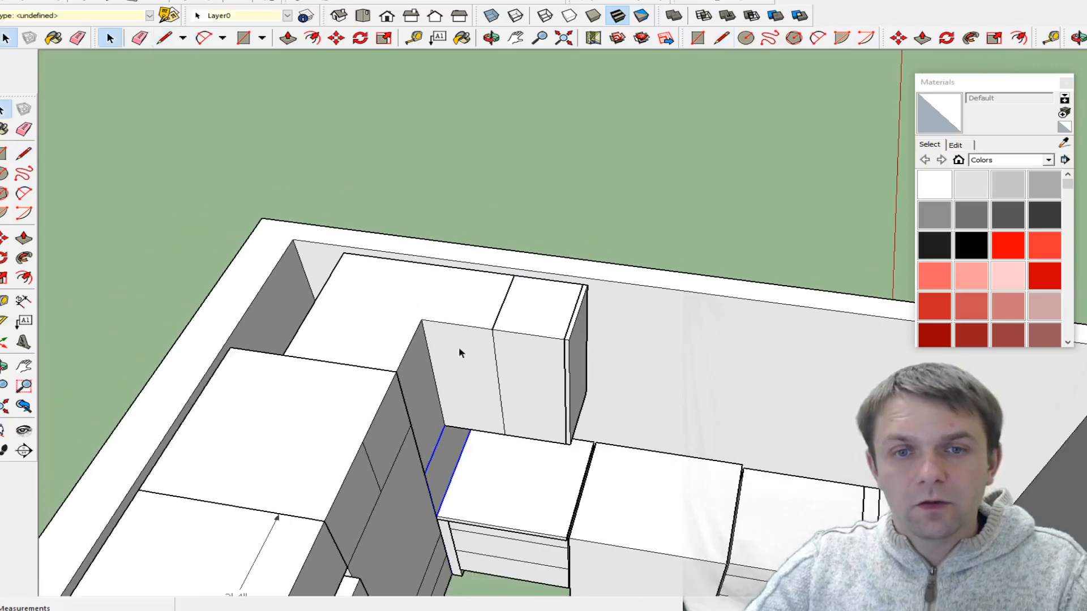
{"action": "left_click", "coordinate": [523, 336]}
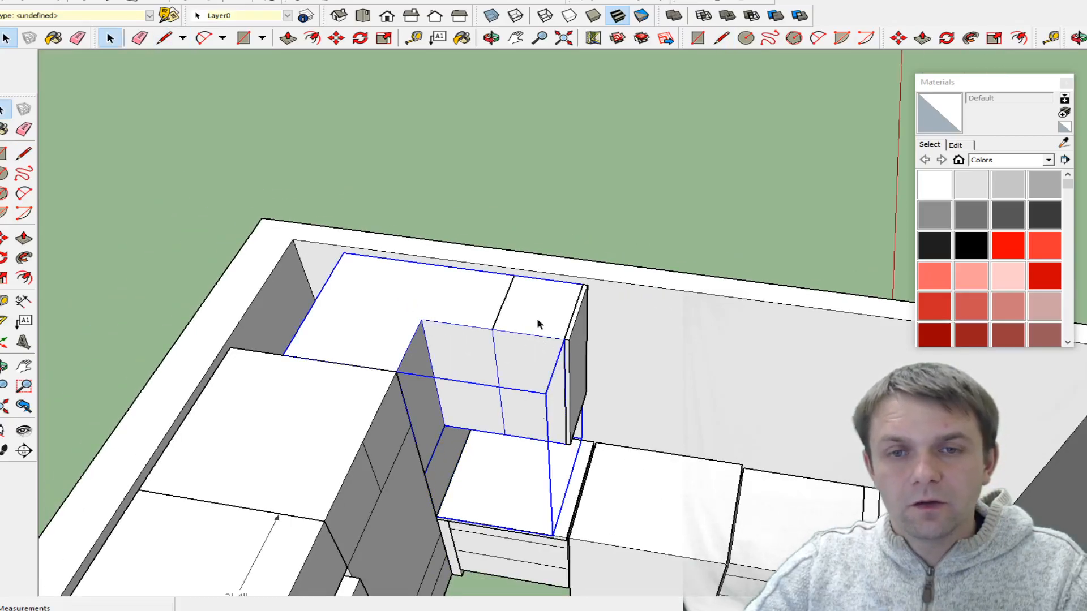
{"action": "scroll", "coordinate": [478, 360], "scroll_direction": "down", "scroll_amount": 3}
{"action": "left_click", "coordinate": [518, 361]}
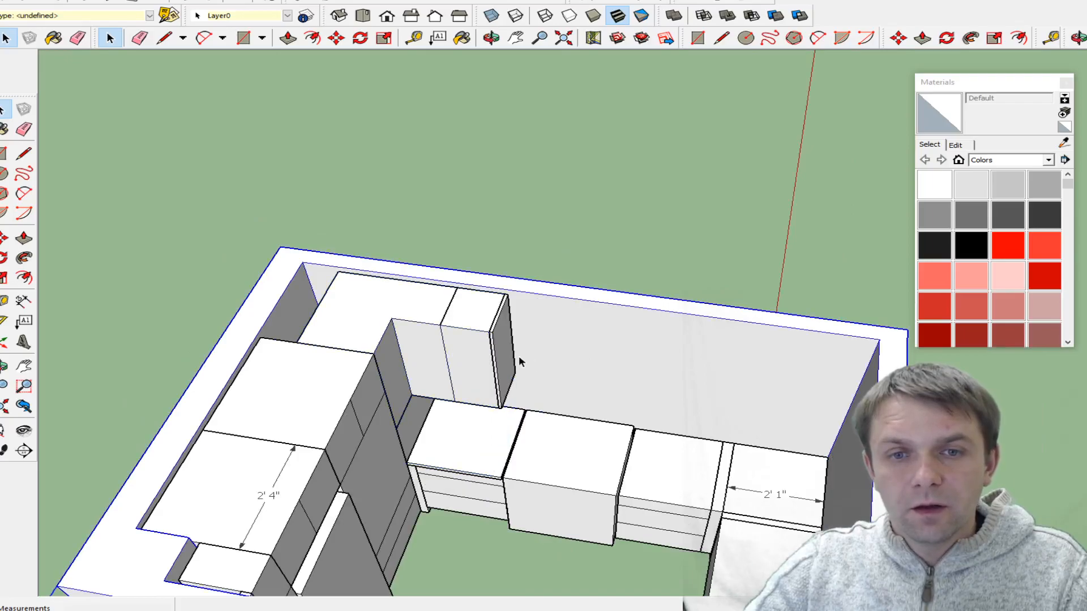
{"action": "scroll", "coordinate": [481, 387], "scroll_direction": "down", "scroll_amount": 2}
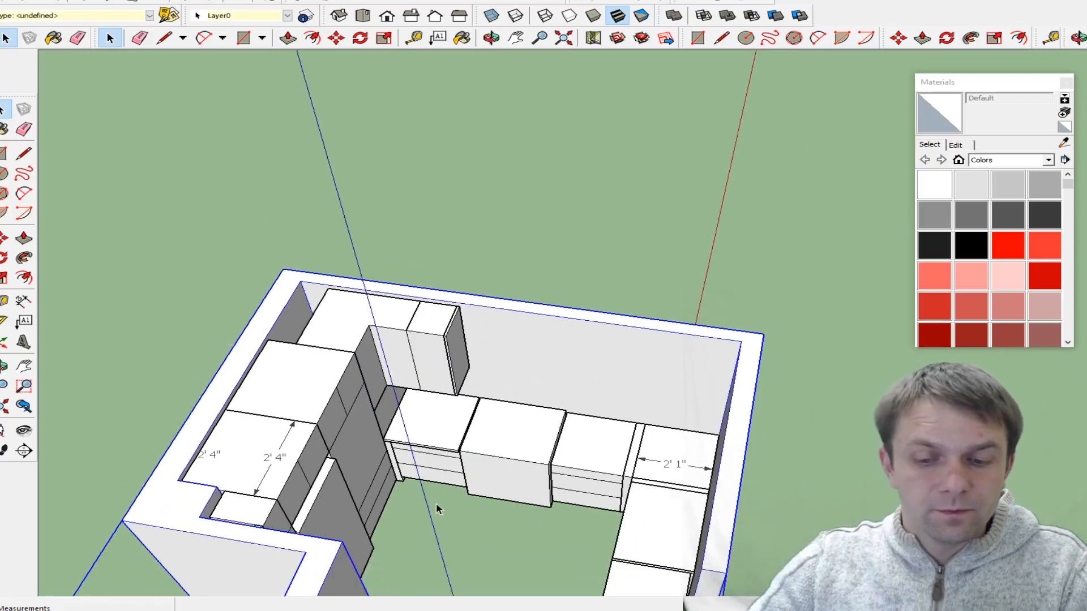
- Draw a horizontal line along the back wall, starting at the empty far corner just below the wall's top edge
{"action": "key", "text": "o"}
{"action": "left_click_drag", "start_coordinate": [434, 504], "coordinate": [617, 495]}
{"action": "scroll", "coordinate": [782, 347], "scroll_direction": "up", "scroll_amount": 4}
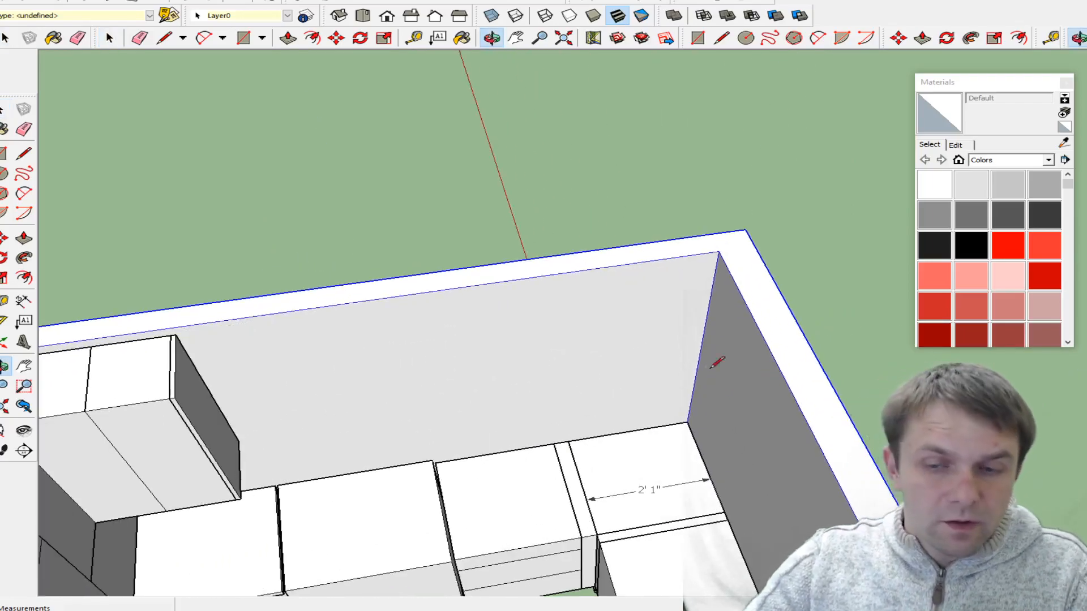
{"action": "key", "text": "l"}
{"action": "left_click", "coordinate": [718, 251]}
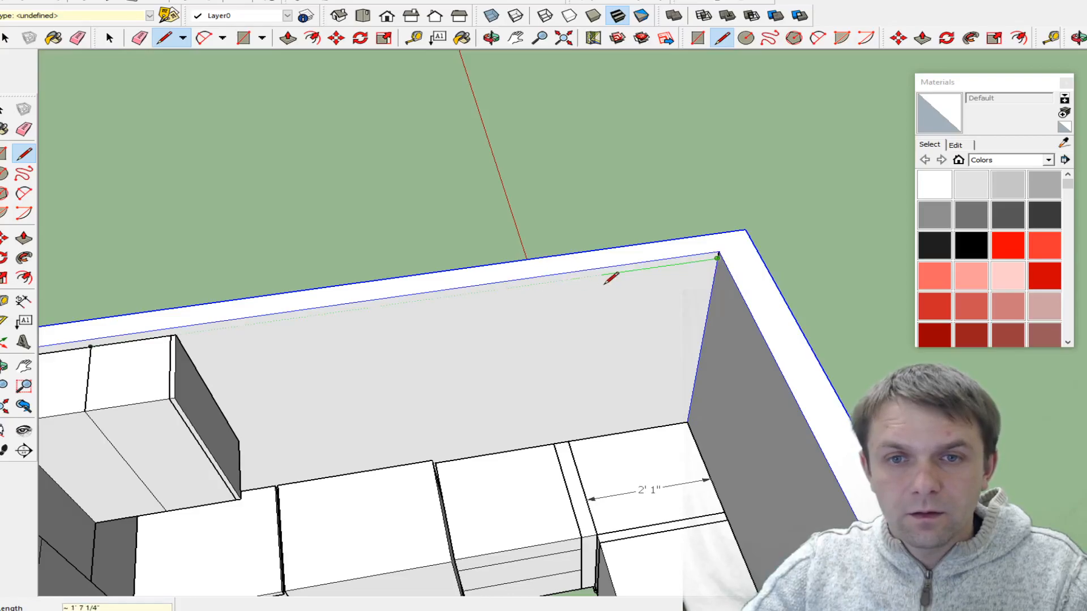
{"action": "key", "text": "Return"}
{"action": "key", "text": "Escape"}
- Dimension the front width of the inner half of the existing upper corner cabinet
{"action": "scroll", "coordinate": [805, 268], "scroll_direction": "down", "scroll_amount": 2}
{"action": "scroll", "coordinate": [148, 405], "scroll_direction": "up", "scroll_amount": 3}
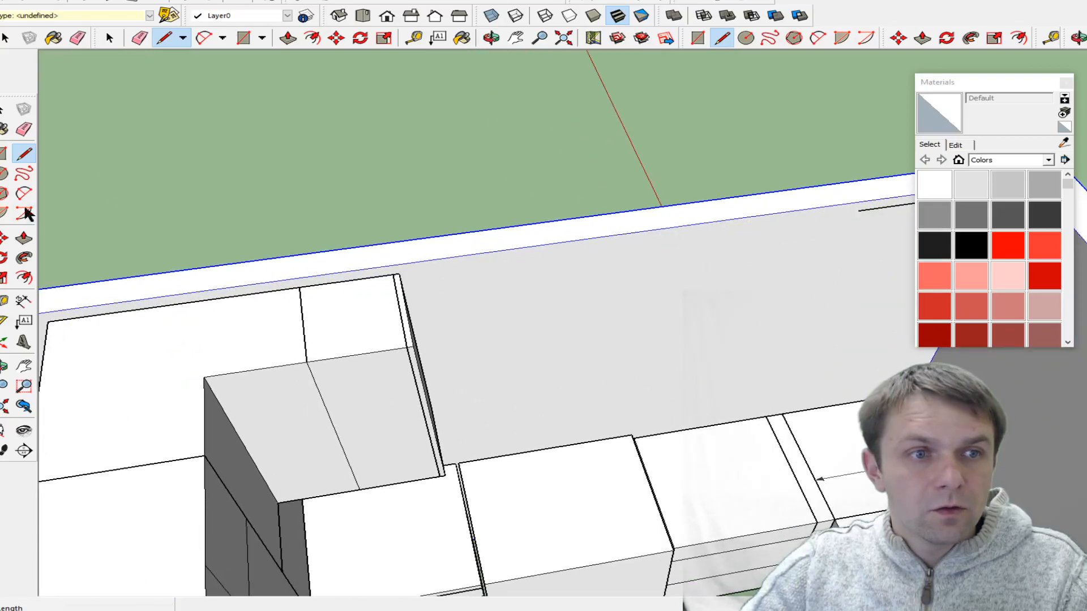
{"action": "left_click", "coordinate": [24, 301]}
{"action": "left_click", "coordinate": [204, 376]}
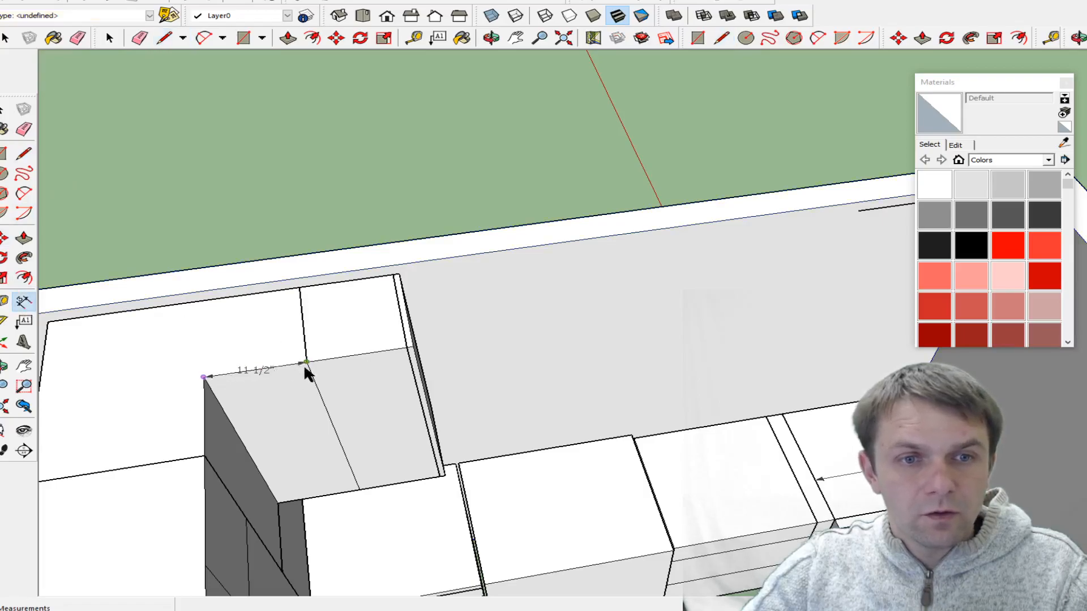
{"action": "left_click", "coordinate": [283, 335]}
{"action": "scroll", "coordinate": [121, 374], "scroll_direction": "down", "scroll_amount": 2}
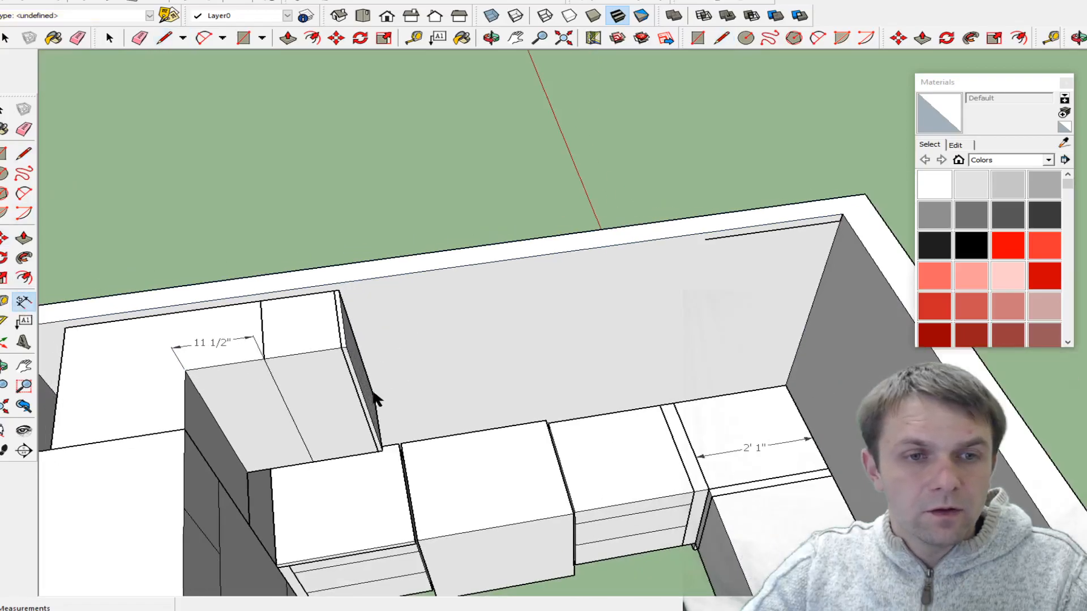
- Extend the free end of the line near the top of the back wall by 2"
{"action": "scroll", "coordinate": [728, 244], "scroll_direction": "up", "scroll_amount": 1}
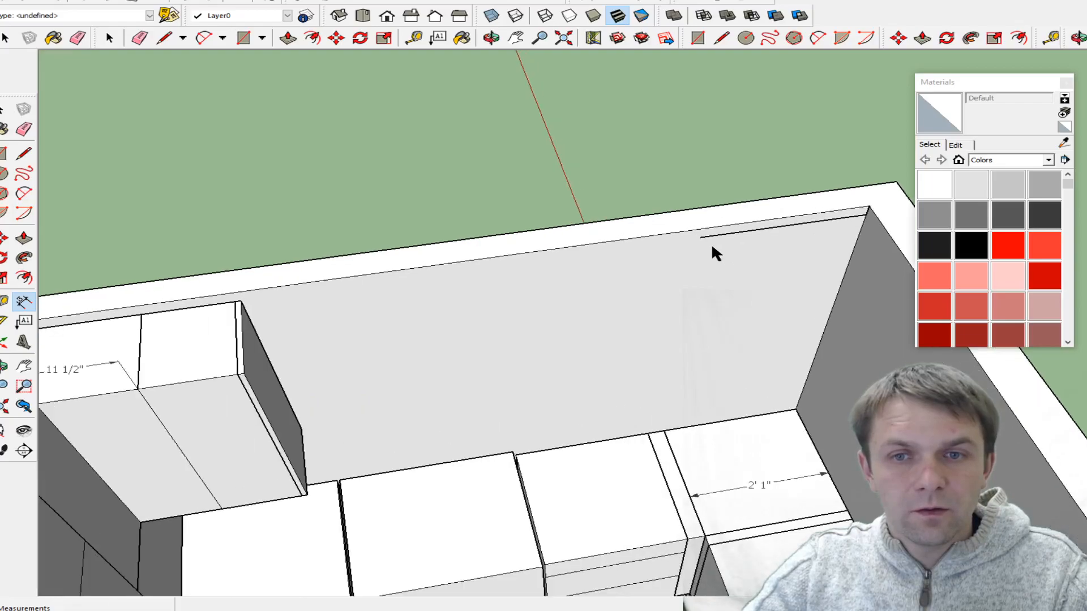
{"action": "key", "text": "l"}
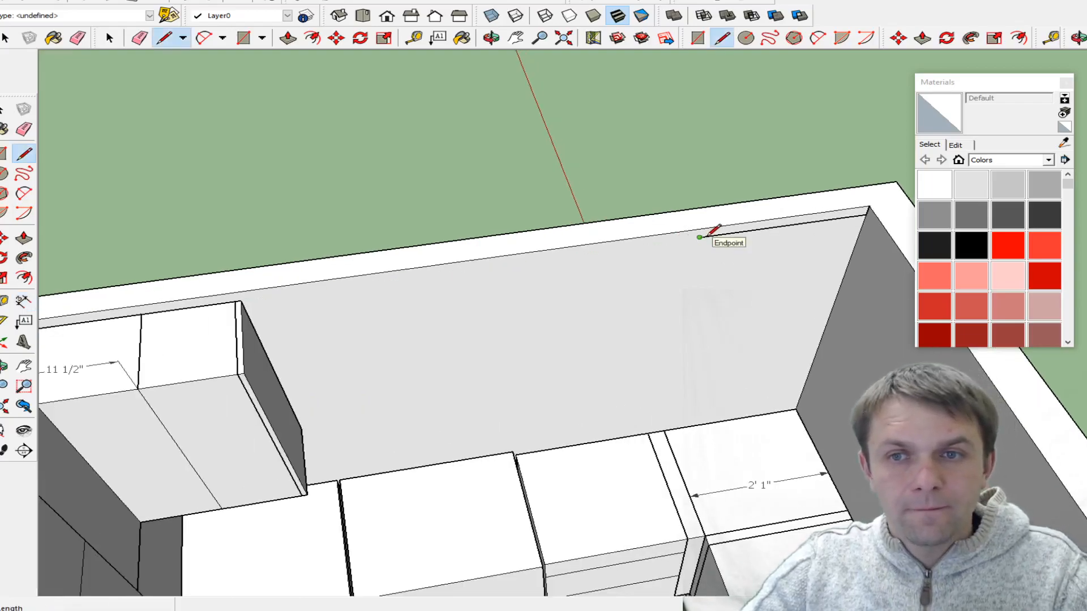
{"action": "left_click", "coordinate": [700, 237]}
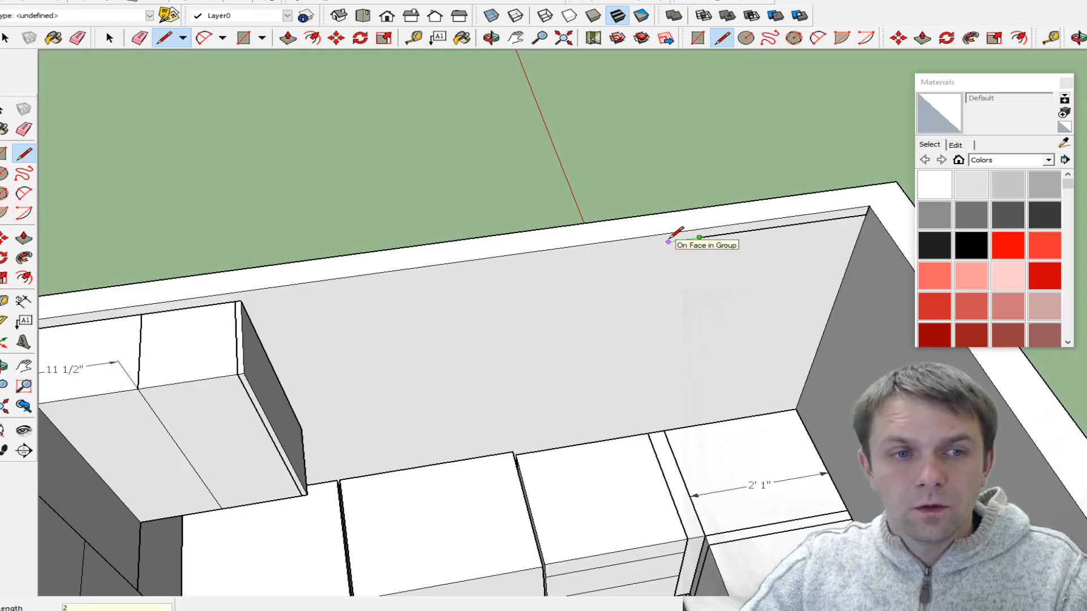
{"action": "scroll", "coordinate": [672, 237], "scroll_direction": "down", "scroll_amount": 2}
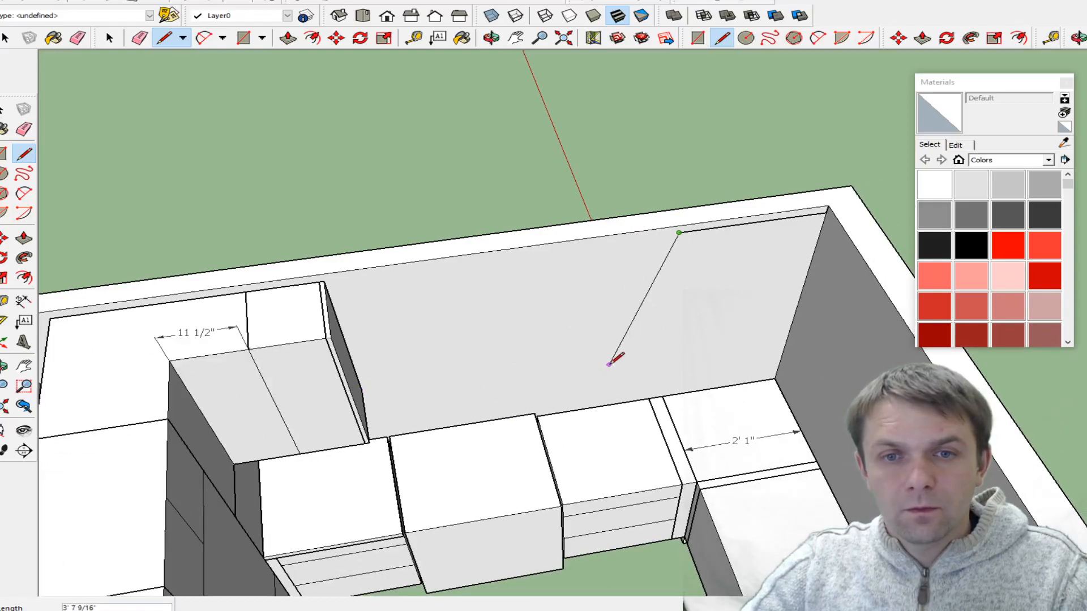
{"action": "key", "text": "Escape"}
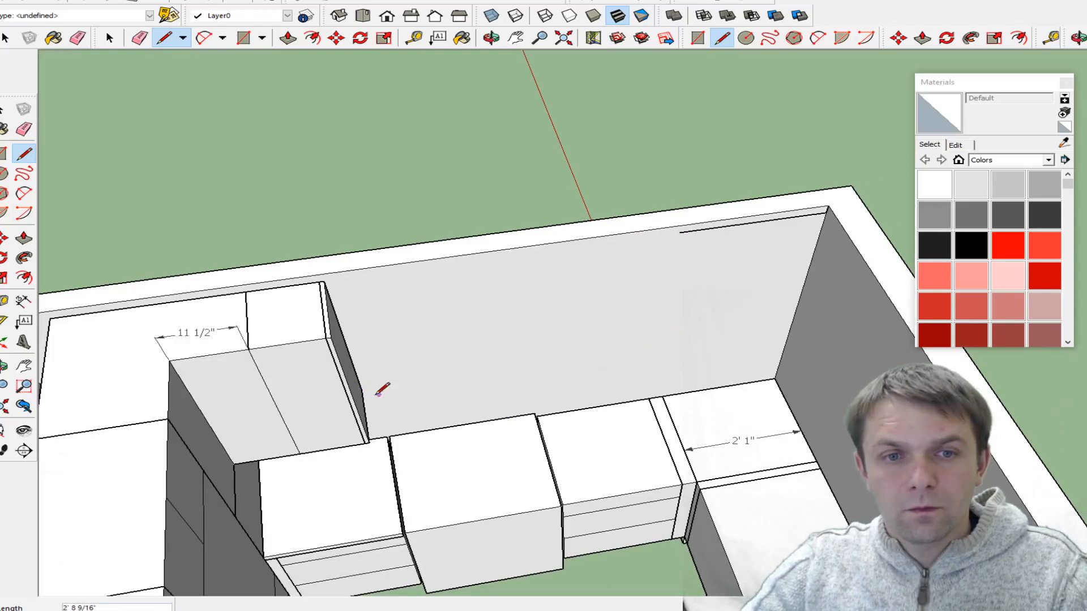
- Draw a level guide line from the existing upper cabinet's lower corner and a 3' 1 1/4" by 2' 2" rectangle in the opposite wall corner
{"action": "left_click", "coordinate": [361, 390]}
{"action": "left_click", "coordinate": [744, 333]}
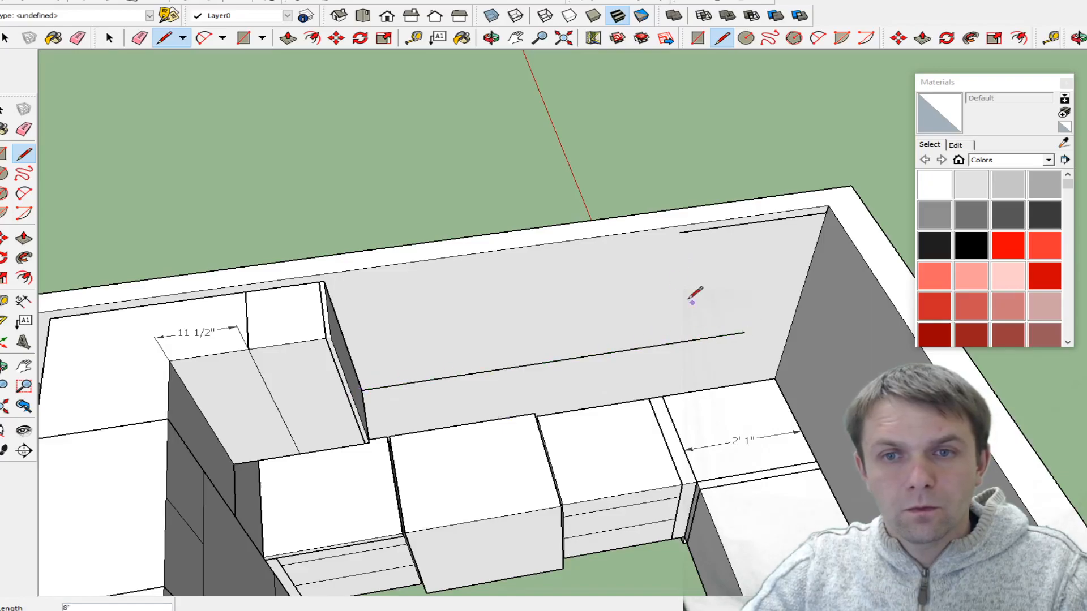
{"action": "left_click", "coordinate": [679, 232]}
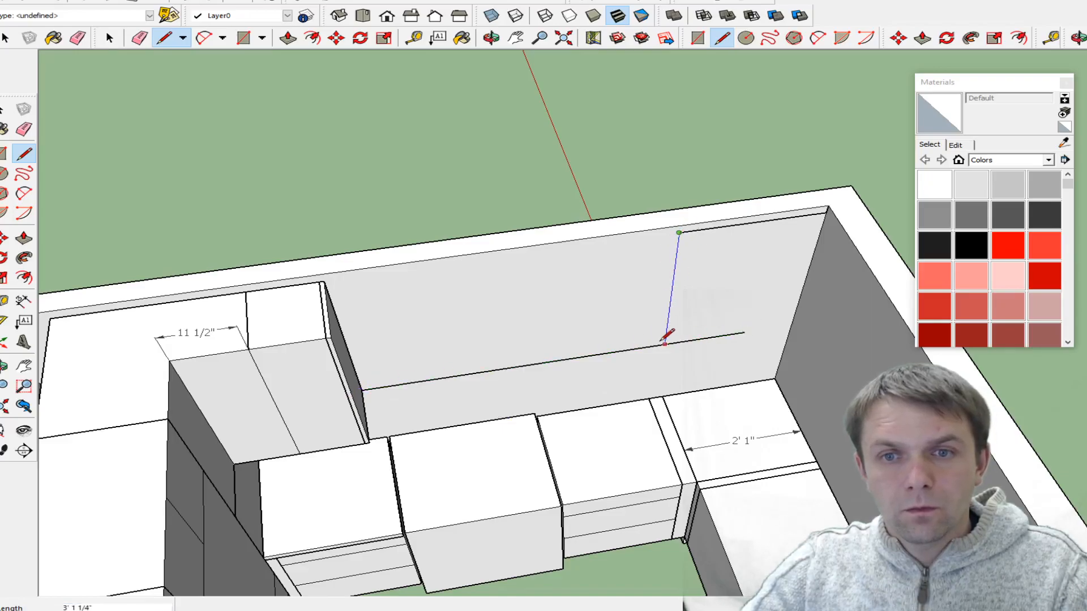
{"action": "key", "text": "r"}
{"action": "left_click", "coordinate": [665, 344]}
{"action": "left_click", "coordinate": [826, 212]}
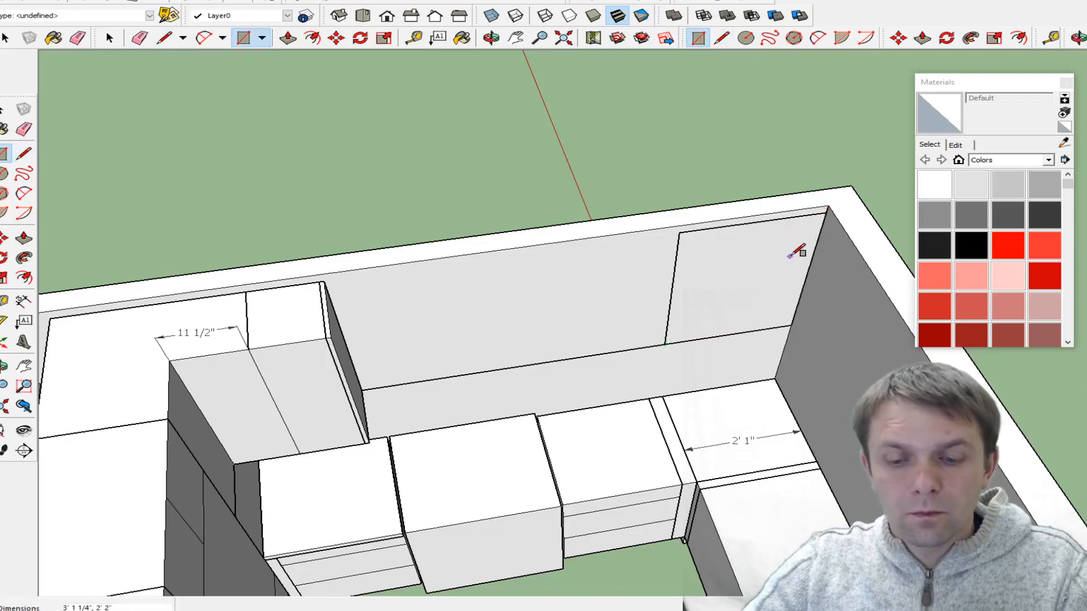
- Extrude the corner rectangle 14" from the wall as a cabinet body and erase the leftover guide line
{"action": "type", "text": "p"}
{"action": "type", "text": "14"}
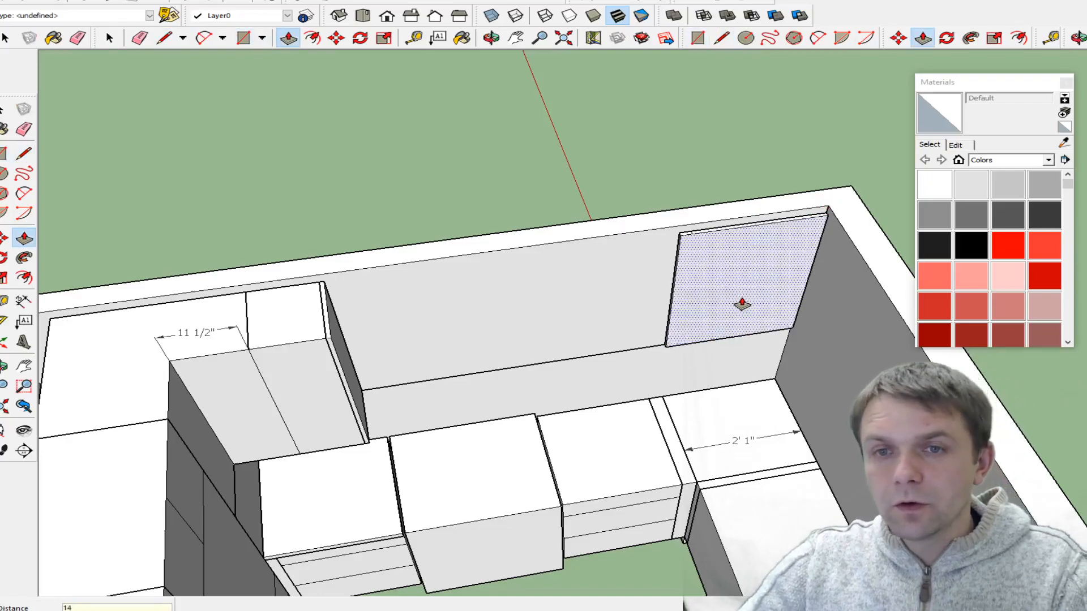
{"action": "key", "text": "Return"}
{"action": "key", "text": "e"}
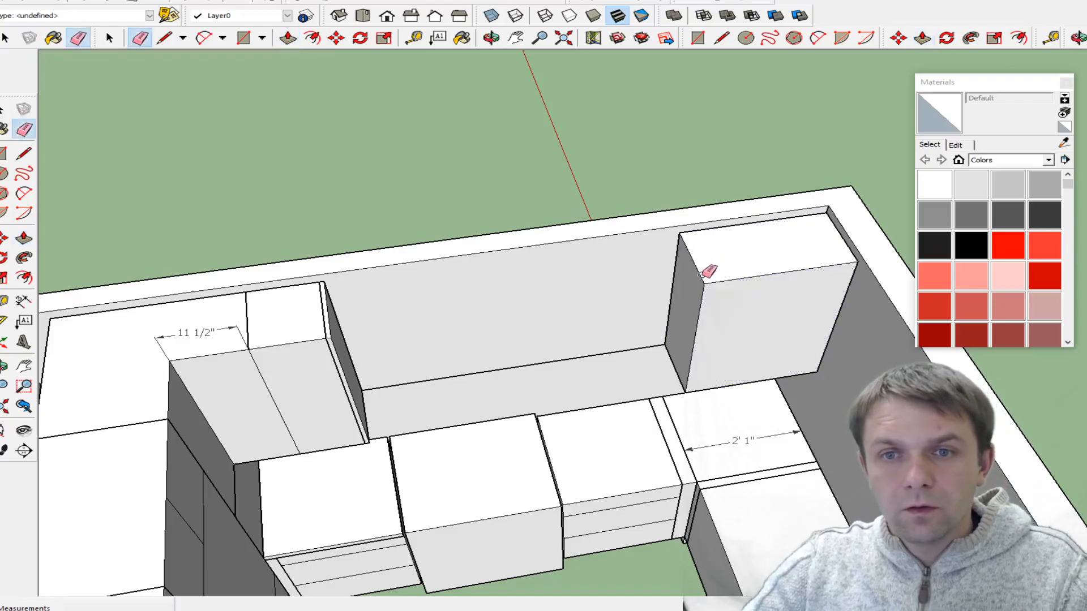
{"action": "left_click", "coordinate": [637, 354]}
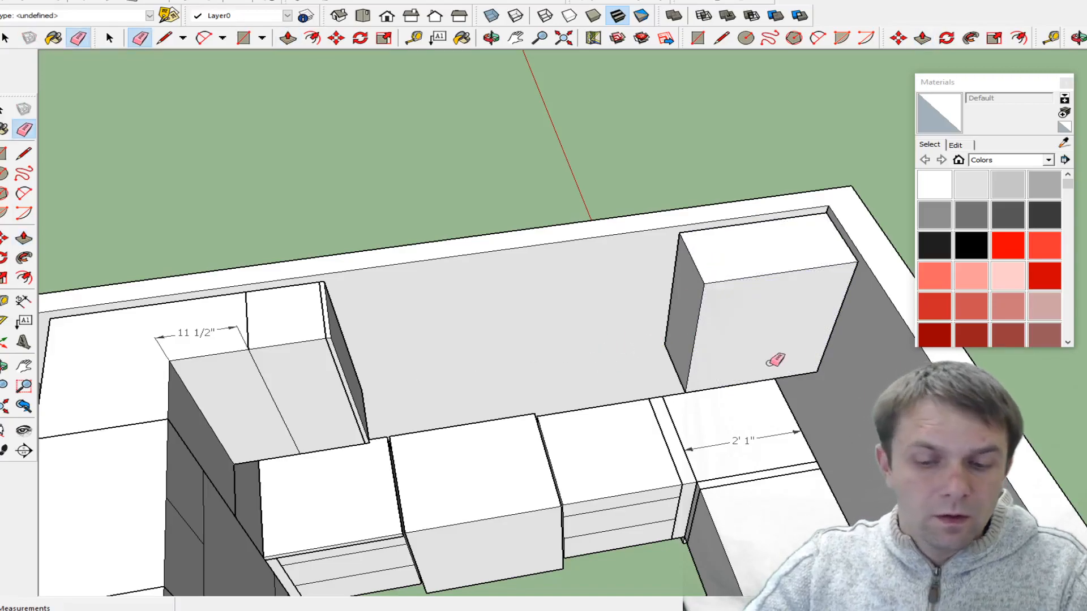
- Divide the new cabinet's front face with a vertical line 1' 2" from its side-wall edge
{"action": "key", "text": "l"}
{"action": "left_click", "coordinate": [858, 260]}
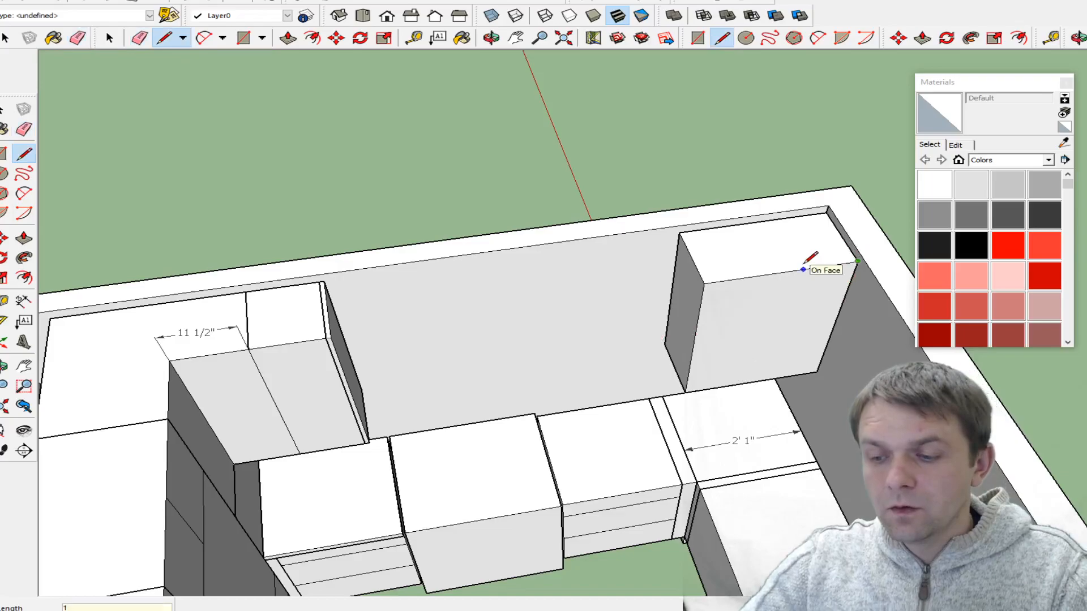
{"action": "left_click", "coordinate": [775, 273]}
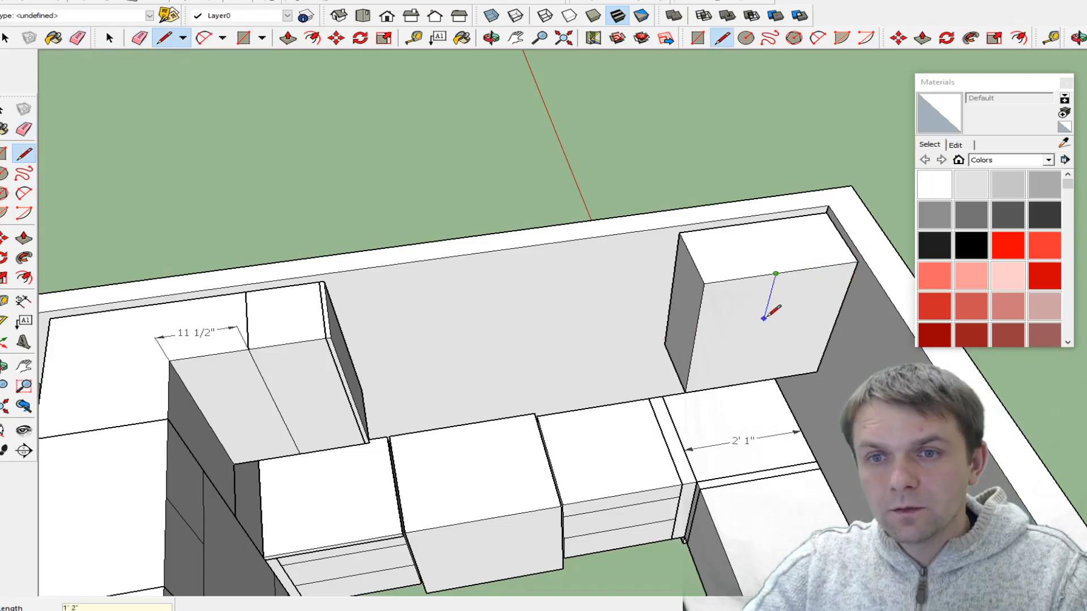
{"action": "left_click", "coordinate": [746, 382]}
{"action": "scroll", "coordinate": [718, 230], "scroll_direction": "down", "scroll_amount": 3}
{"action": "scroll", "coordinate": [781, 266], "scroll_direction": "up", "scroll_amount": 3}
- Extrude the front face section beside the side wall outward to give the new cabinet an L shape
{"action": "key", "text": "p"}
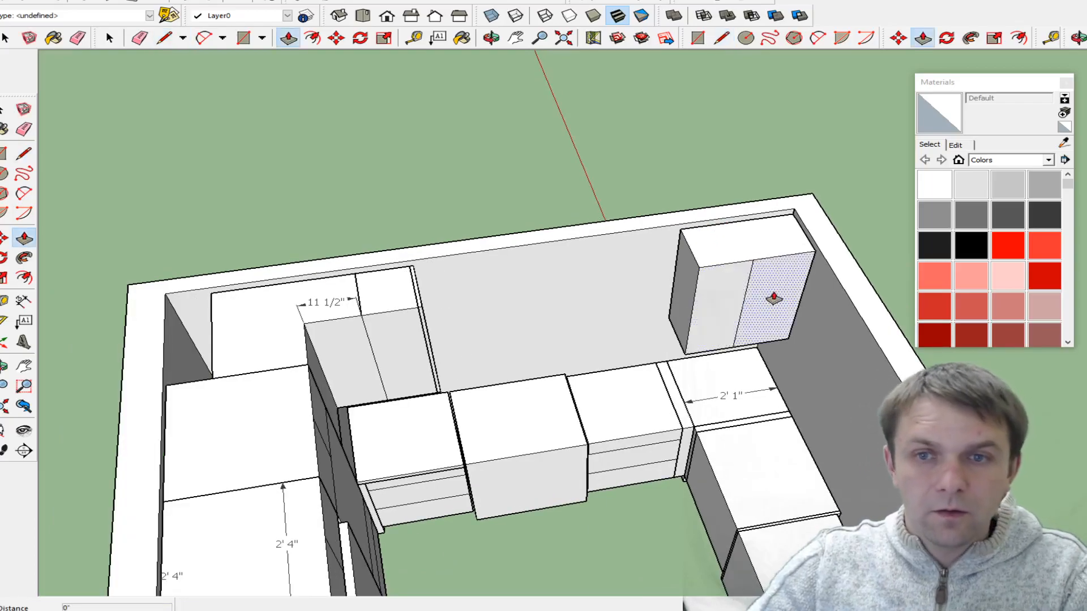
{"action": "left_click", "coordinate": [773, 298]}
{"action": "type", "text": "1"}
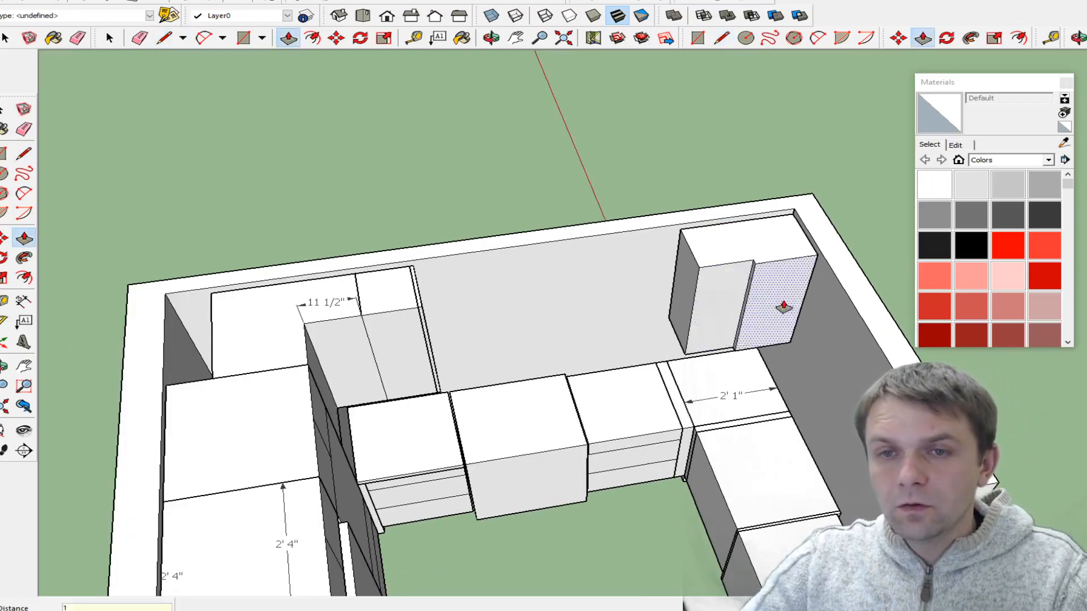
{"action": "key", "text": "Return"}
- Group all the connected geometry of the new L-shaped corner cabinet
{"action": "key", "text": "space"}
{"action": "triple_click", "coordinate": [747, 266]}
{"action": "right_click", "coordinate": [755, 260]}
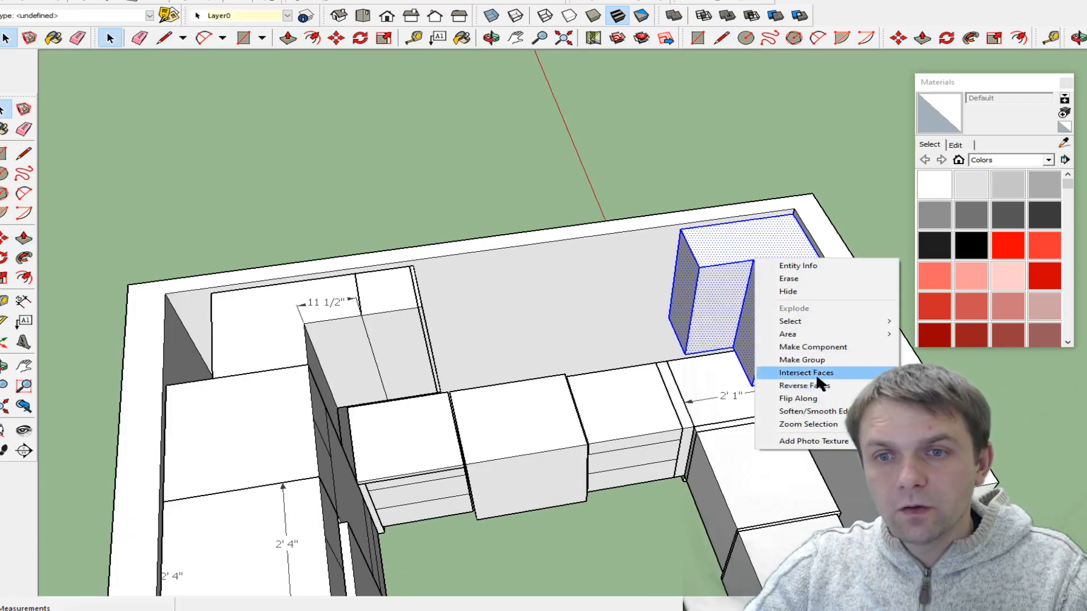
{"action": "left_click", "coordinate": [803, 361]}
- Dimension the front width of the outer half of the first upper corner cabinet, next to its side panel
{"action": "left_click", "coordinate": [378, 313]}
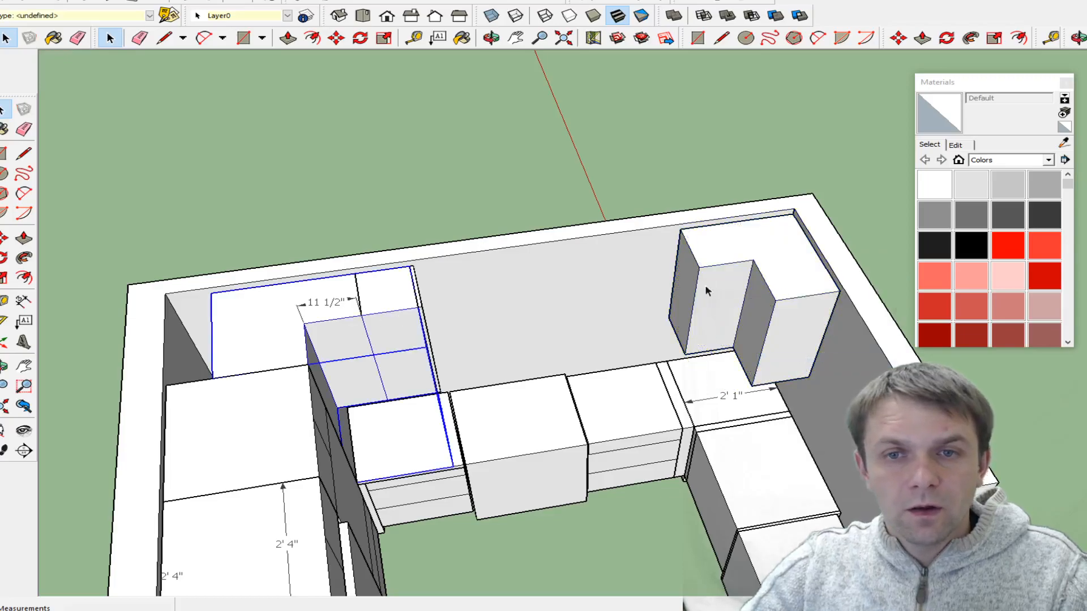
{"action": "scroll", "coordinate": [669, 291], "scroll_direction": "up", "scroll_amount": 4}
{"action": "key", "text": "l"}
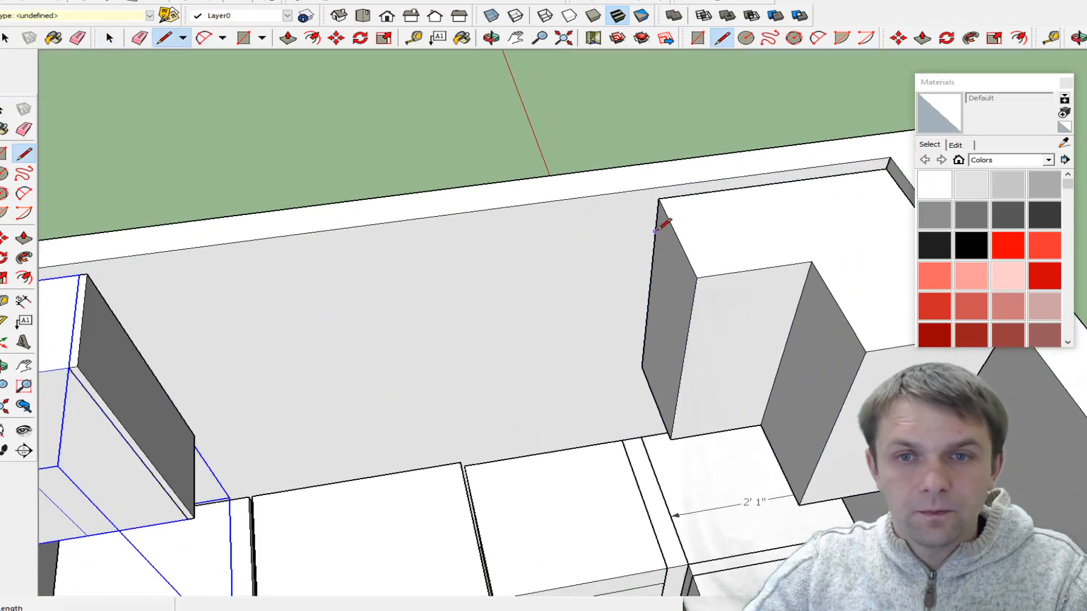
{"action": "scroll", "coordinate": [638, 199], "scroll_direction": "down", "scroll_amount": 3}
{"action": "scroll", "coordinate": [154, 100], "scroll_direction": "up", "scroll_amount": 3}
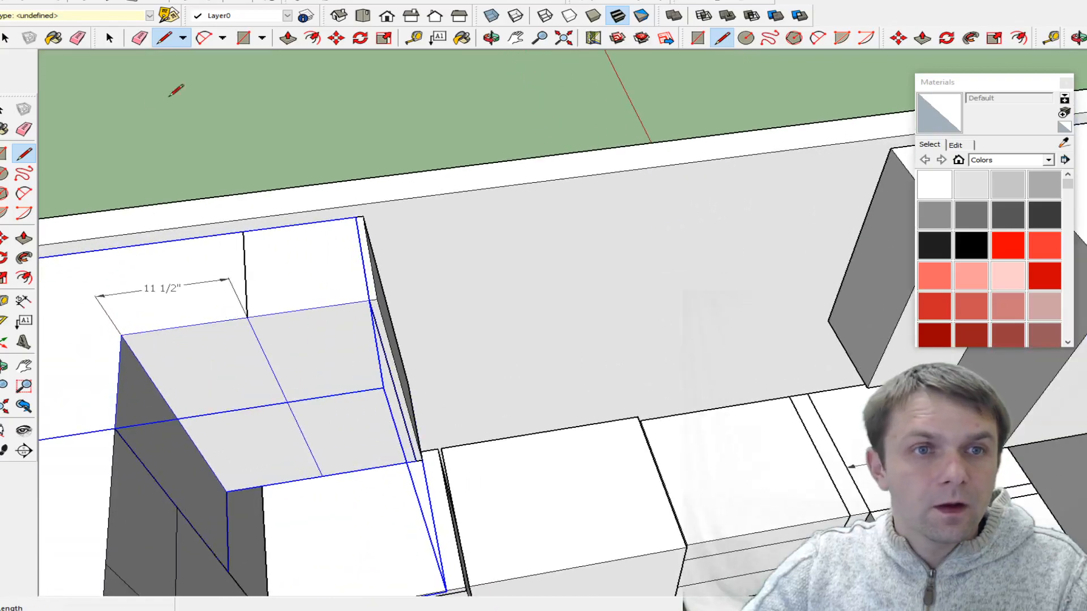
{"action": "left_click", "coordinate": [23, 300]}
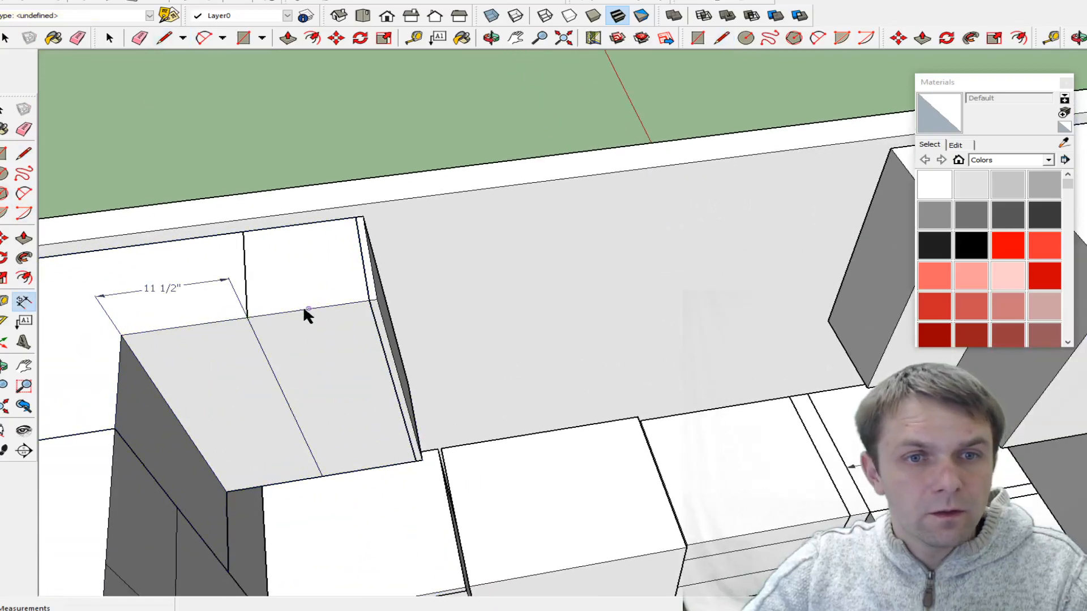
{"action": "left_click", "coordinate": [369, 300]}
{"action": "left_click", "coordinate": [260, 299]}
- Dimension the width of the new L-shaped cabinet's front face along the back wall
{"action": "middle_click_drag", "start_coordinate": [255, 286], "coordinate": [543, 226]}
{"action": "scroll", "coordinate": [619, 206], "scroll_direction": "down", "scroll_amount": 3}
{"action": "key", "text": "l"}
{"action": "scroll", "coordinate": [708, 222], "scroll_direction": "up", "scroll_amount": 3}
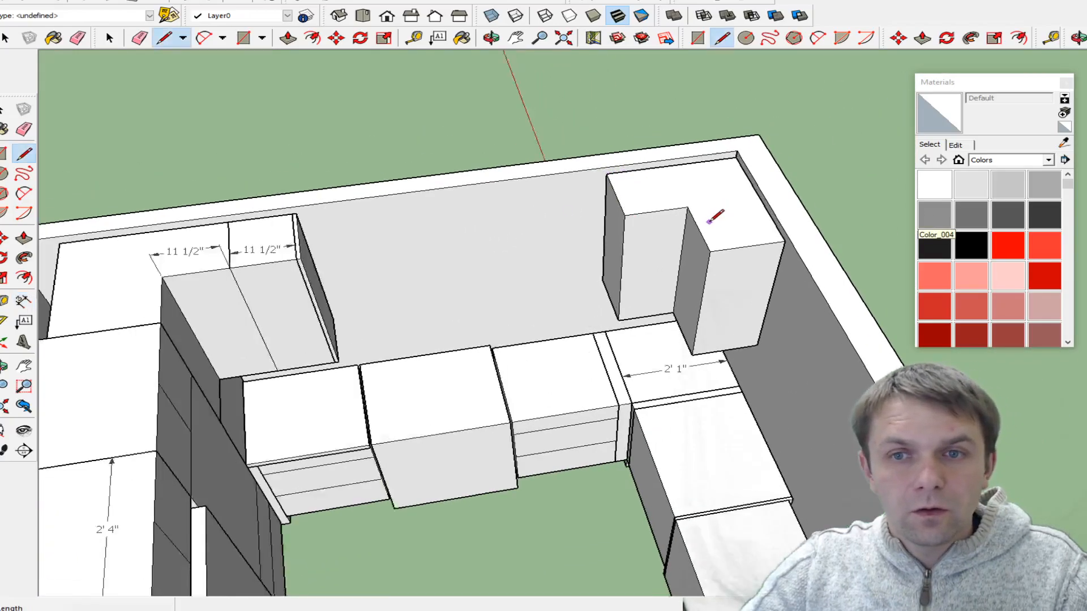
{"action": "scroll", "coordinate": [716, 215], "scroll_direction": "up", "scroll_amount": 1}
{"action": "key", "text": "space"}
{"action": "key", "text": "m"}
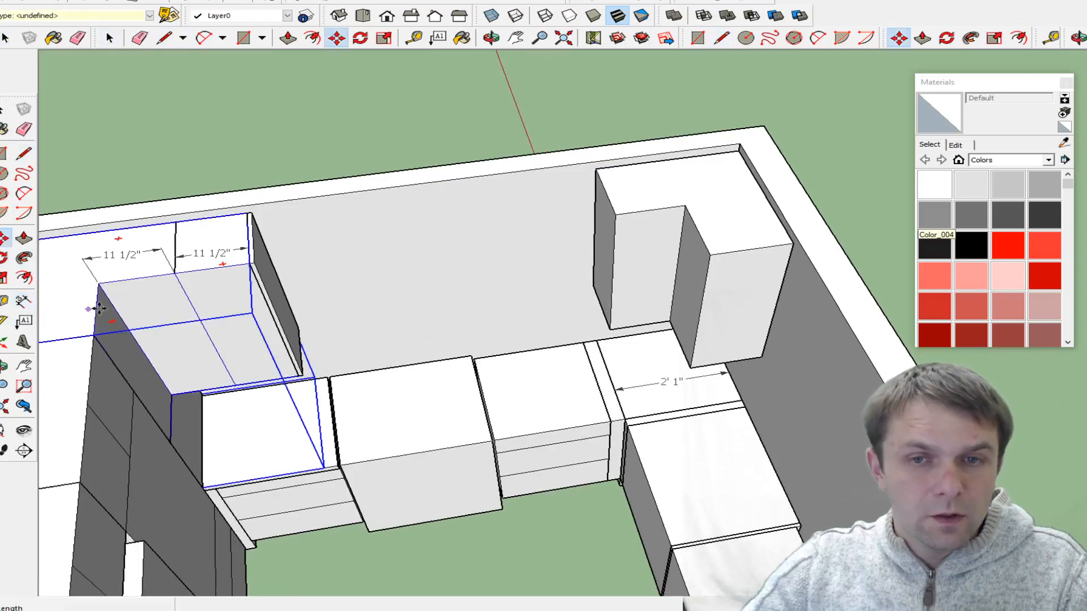
{"action": "key", "text": "d"}
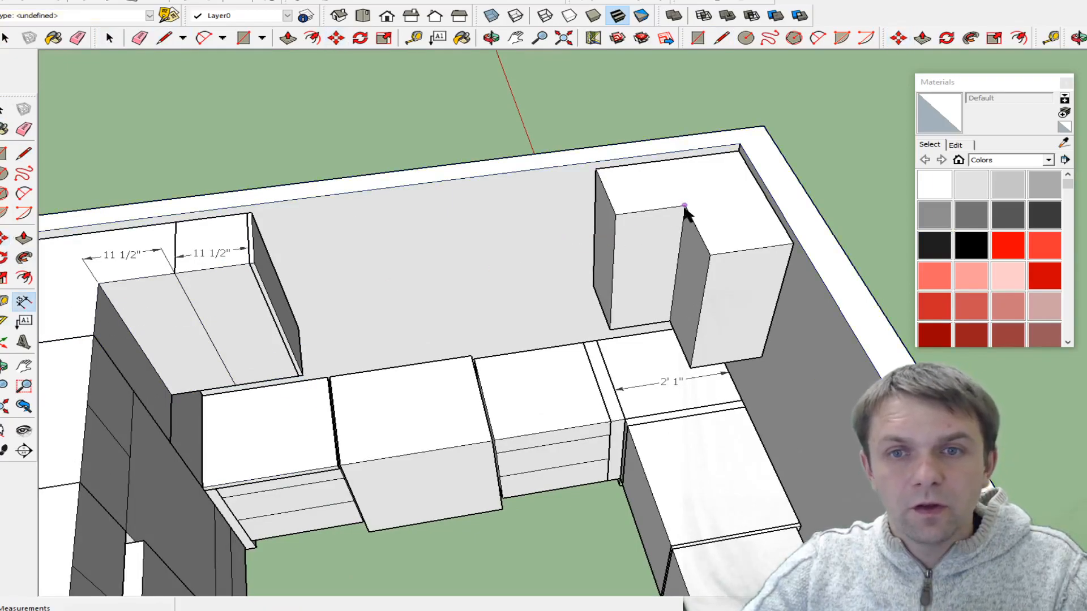
{"action": "left_click", "coordinate": [629, 193]}
- Draw a rectangle 3' 1 1/4" high and 11 1/2" wide on the back wall, adjoining the new corner cabinet
{"action": "scroll", "coordinate": [615, 235], "scroll_direction": "up", "scroll_amount": 2}
{"action": "key", "text": "l"}
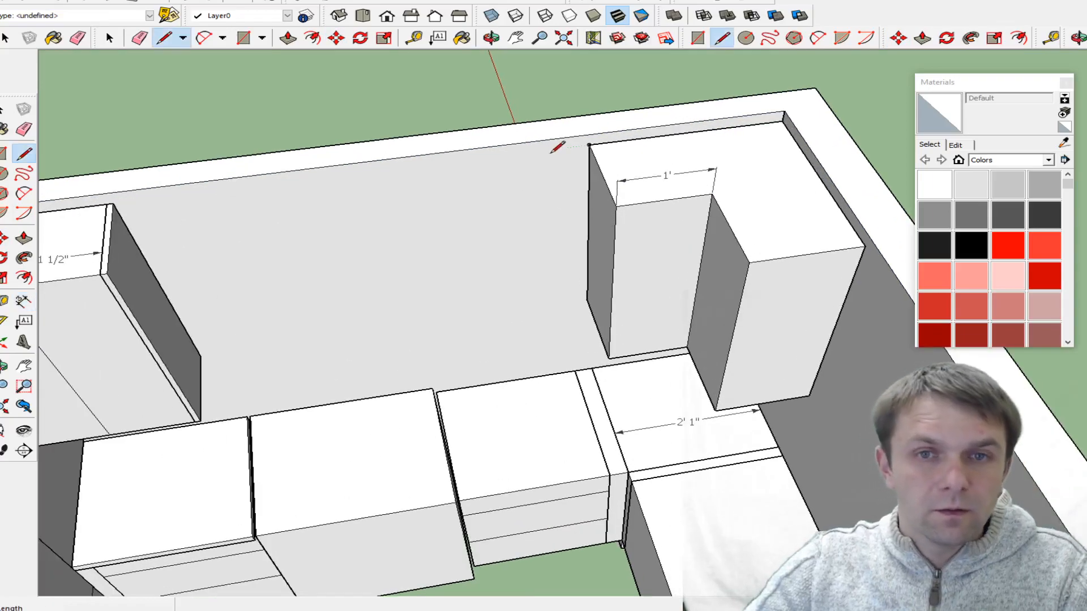
{"action": "left_click", "coordinate": [589, 145]}
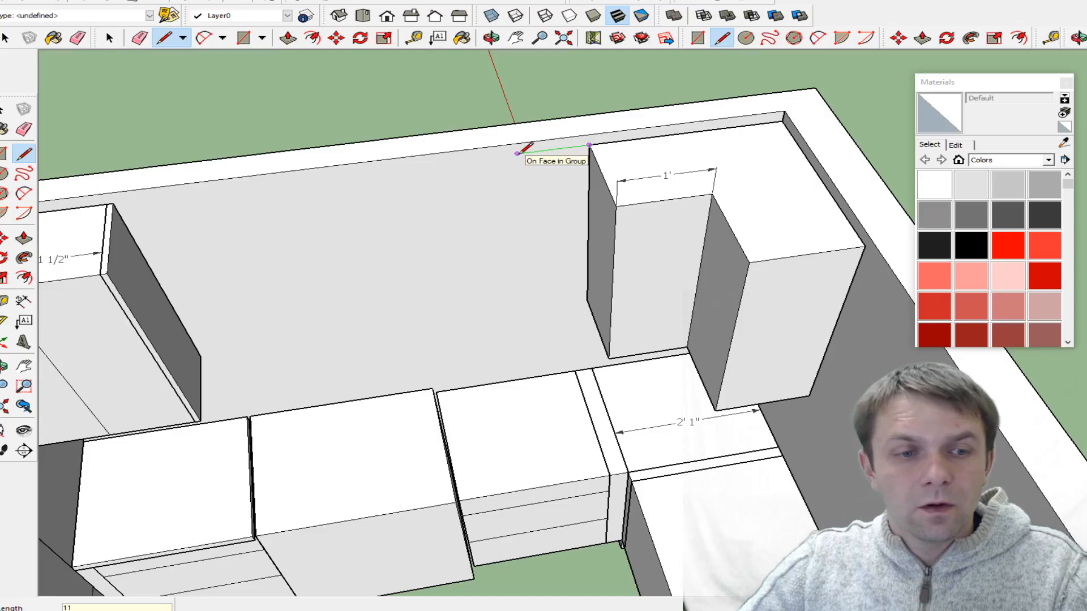
{"action": "key", "text": "r"}
{"action": "left_click", "coordinate": [500, 155]}
{"action": "left_click", "coordinate": [588, 300]}
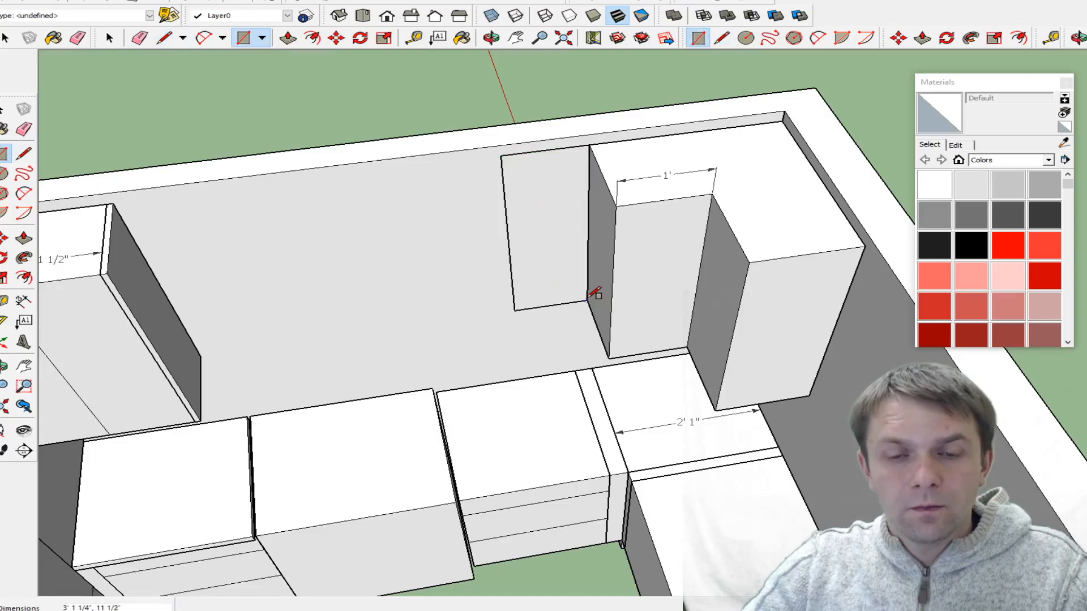
- Extrude the rectangle beside the new corner cabinet 1' 2", flush with that cabinet's front, and group the box
{"action": "key", "text": "p"}
{"action": "left_click", "coordinate": [529, 279]}
{"action": "left_click", "coordinate": [629, 232]}
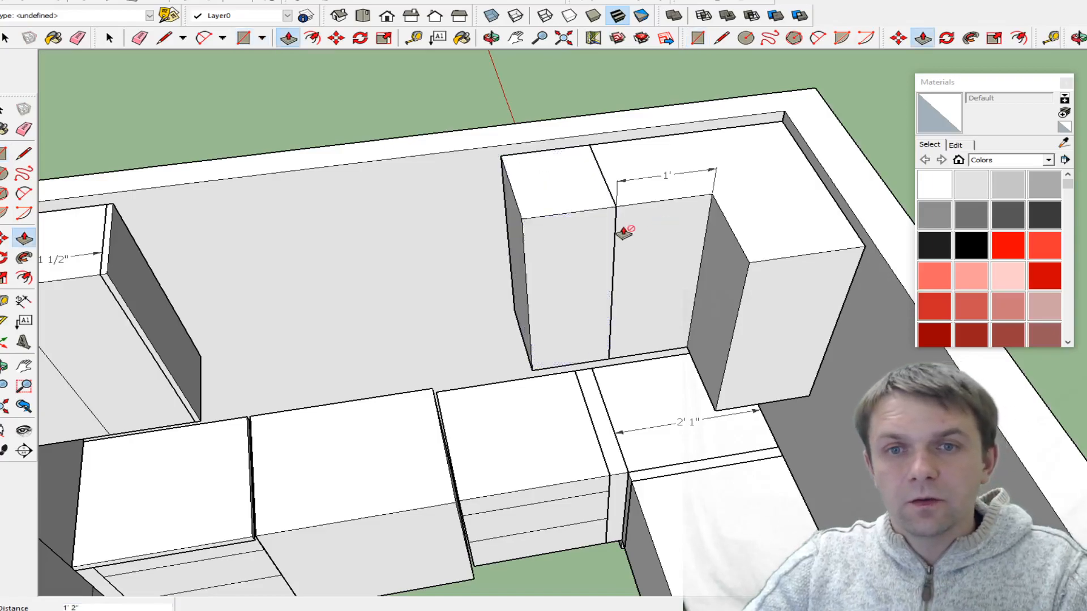
{"action": "key", "text": "space"}
{"action": "triple_click", "coordinate": [591, 179]}
{"action": "right_click", "coordinate": [592, 179]}
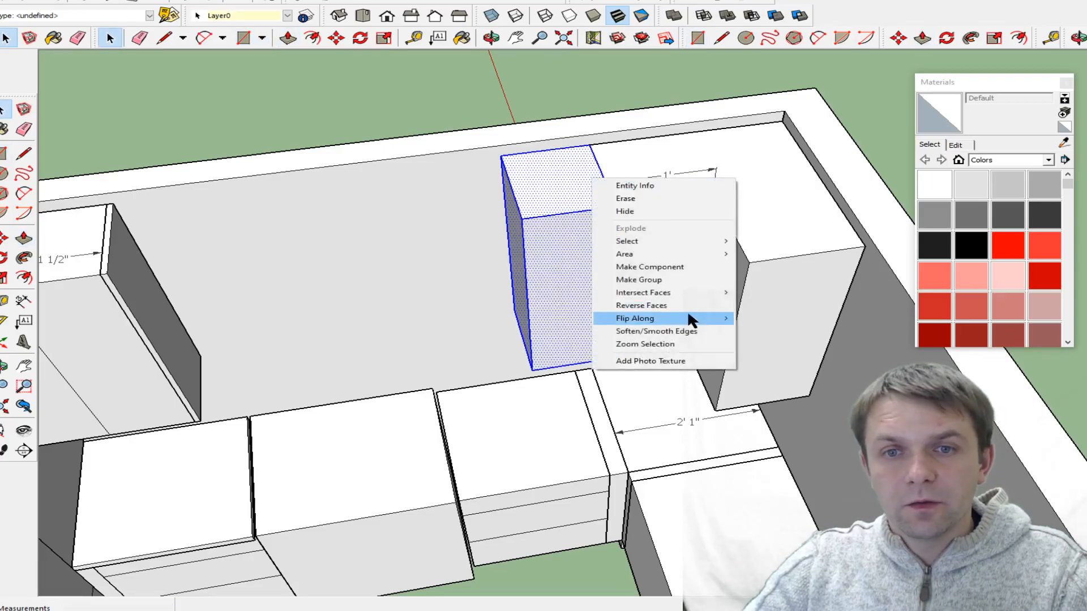
{"action": "left_click", "coordinate": [658, 278]}
- Dimension the distance along the back wall between the inner front corners of the two L-shaped upper corner cabinets
{"action": "scroll", "coordinate": [693, 291], "scroll_direction": "down", "scroll_amount": 2}
{"action": "middle_click_drag", "start_coordinate": [695, 295], "coordinate": [603, 272]}
{"action": "scroll", "coordinate": [587, 293], "scroll_direction": "up", "scroll_amount": 2}
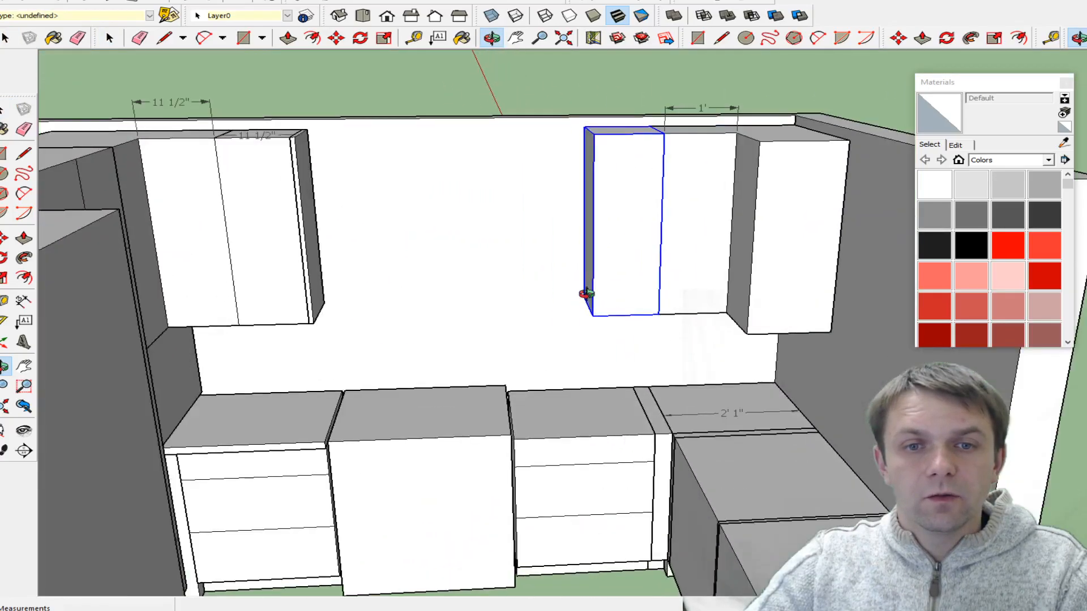
{"action": "scroll", "coordinate": [669, 290], "scroll_direction": "down", "scroll_amount": 2}
{"action": "middle_click_drag", "start_coordinate": [703, 352], "coordinate": [433, 420]}
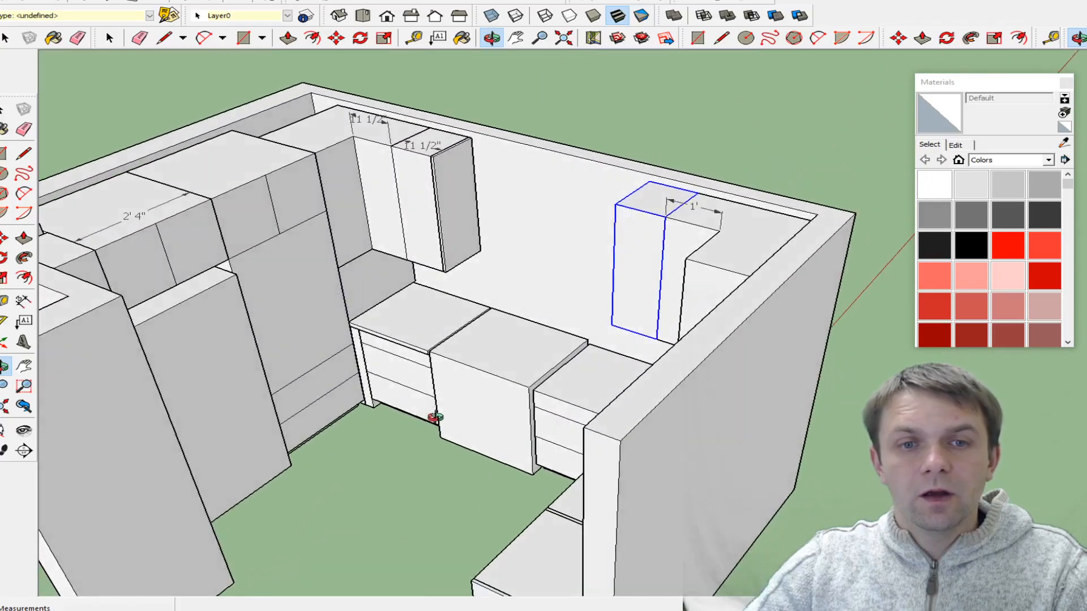
{"action": "middle_click_drag", "start_coordinate": [576, 372], "coordinate": [664, 426]}
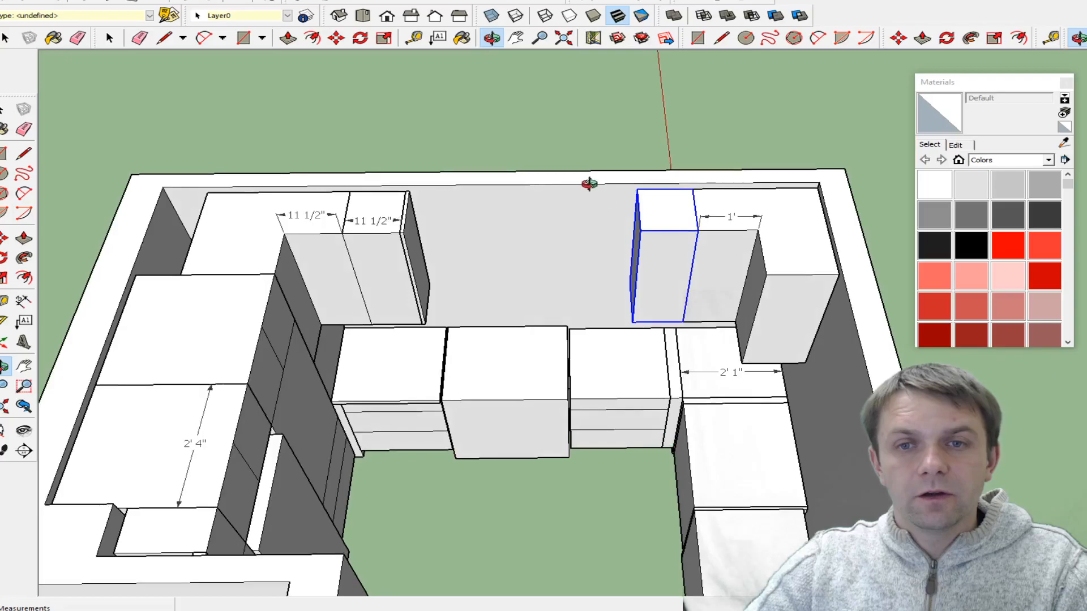
{"action": "scroll", "coordinate": [424, 275], "scroll_direction": "up", "scroll_amount": 3}
{"action": "left_click", "coordinate": [23, 301]}
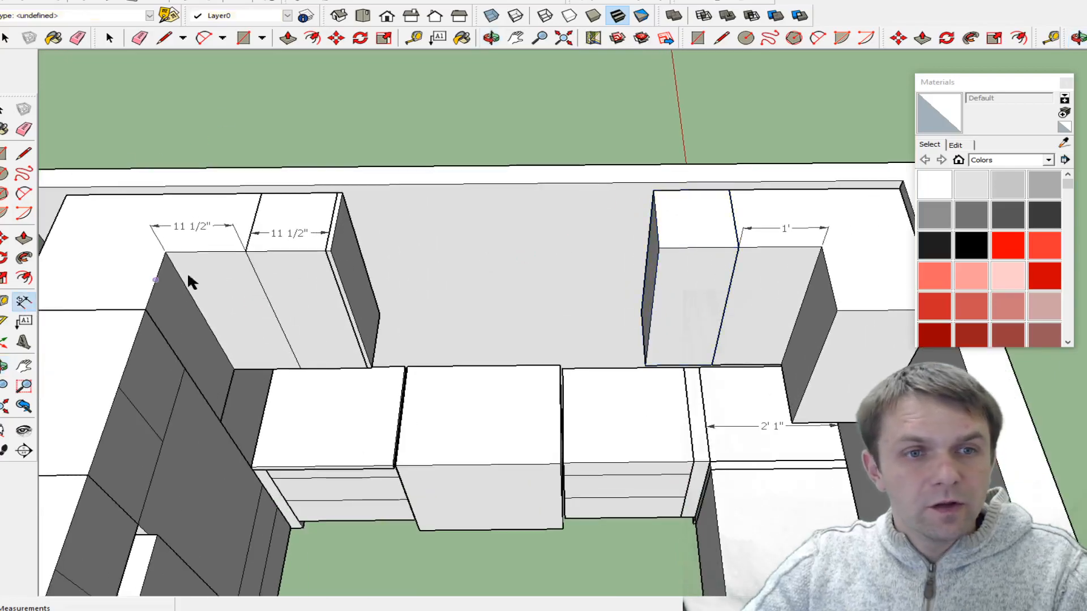
{"action": "left_click", "coordinate": [165, 252]}
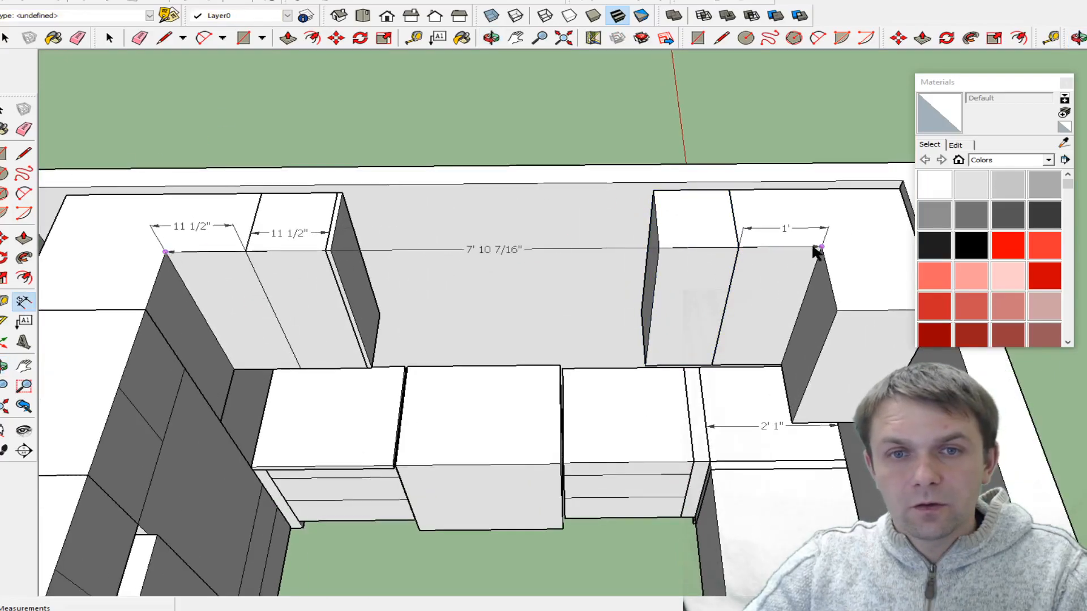
{"action": "left_click", "coordinate": [815, 247]}
{"action": "left_click", "coordinate": [757, 244]}
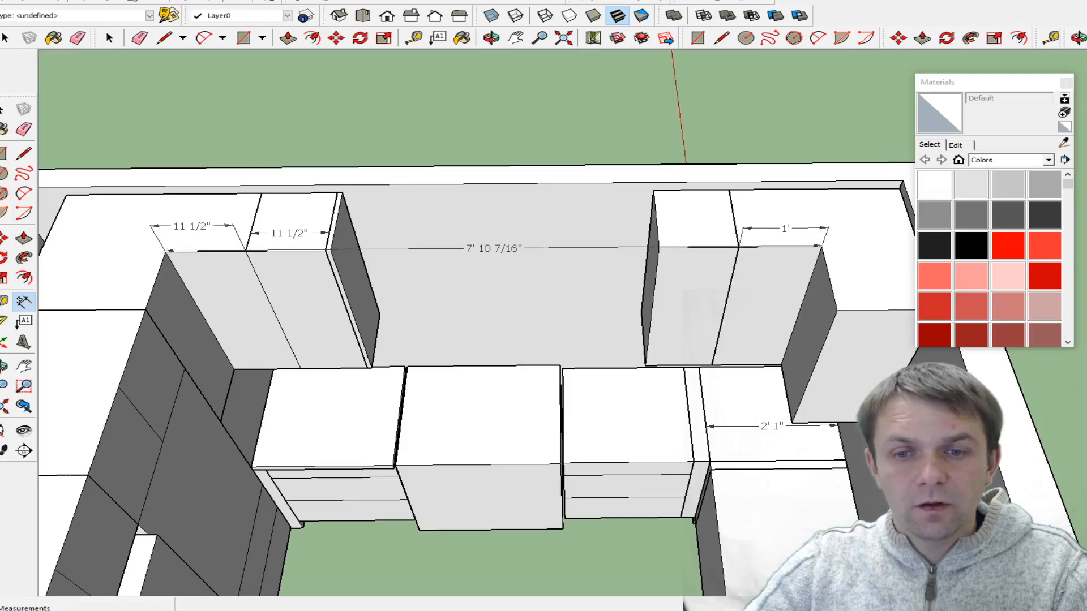
- Switch to Calculator, work out (7 × 12 + 10 − 34) ÷ 2, and return to the kitchen model
{"action": "key", "text": "alt+Tab"}
{"action": "type", "text": "7*12"}
{"action": "key", "text": "Return"}
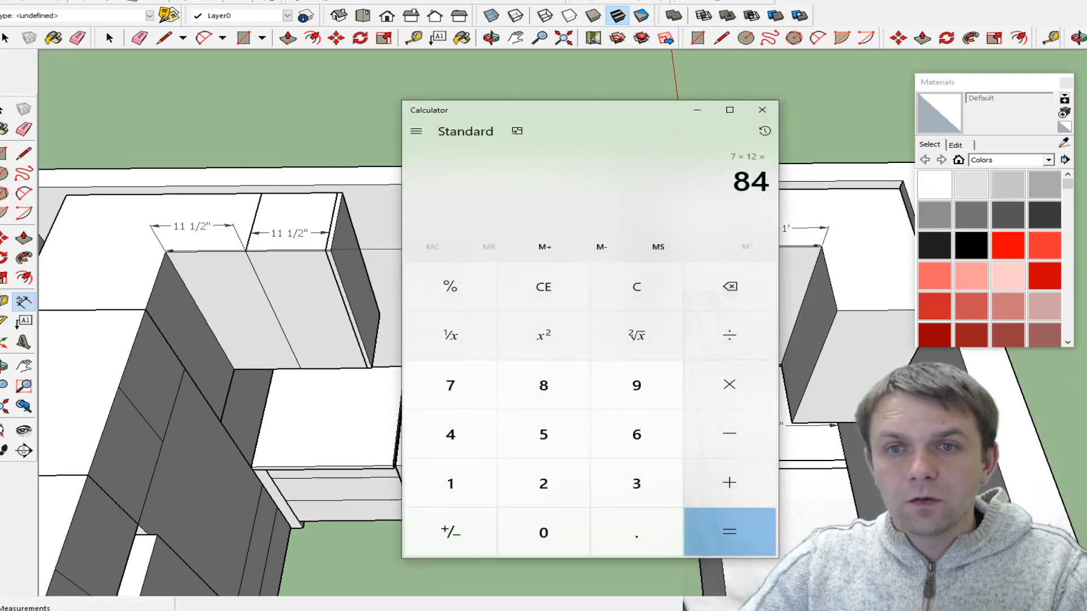
{"action": "type", "text": "+10"}
{"action": "key", "text": "Return"}
{"action": "left_click_drag", "start_coordinate": [570, 125], "coordinate": [515, 125]}
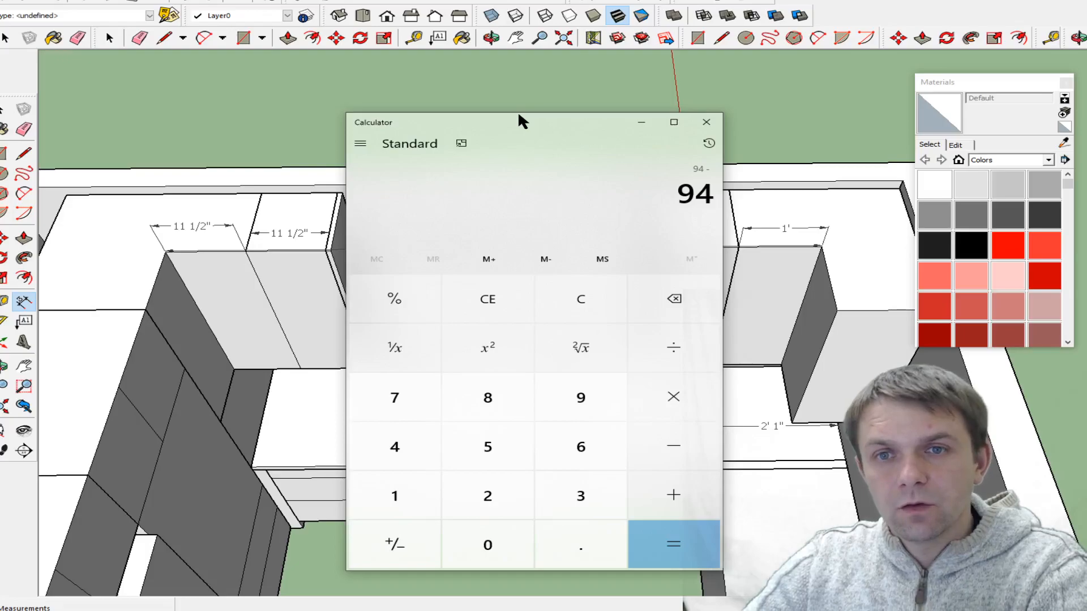
{"action": "type", "text": "4"}
{"action": "key", "text": "Return"}
{"action": "type", "text": "/2"}
{"action": "key", "text": "Return"}
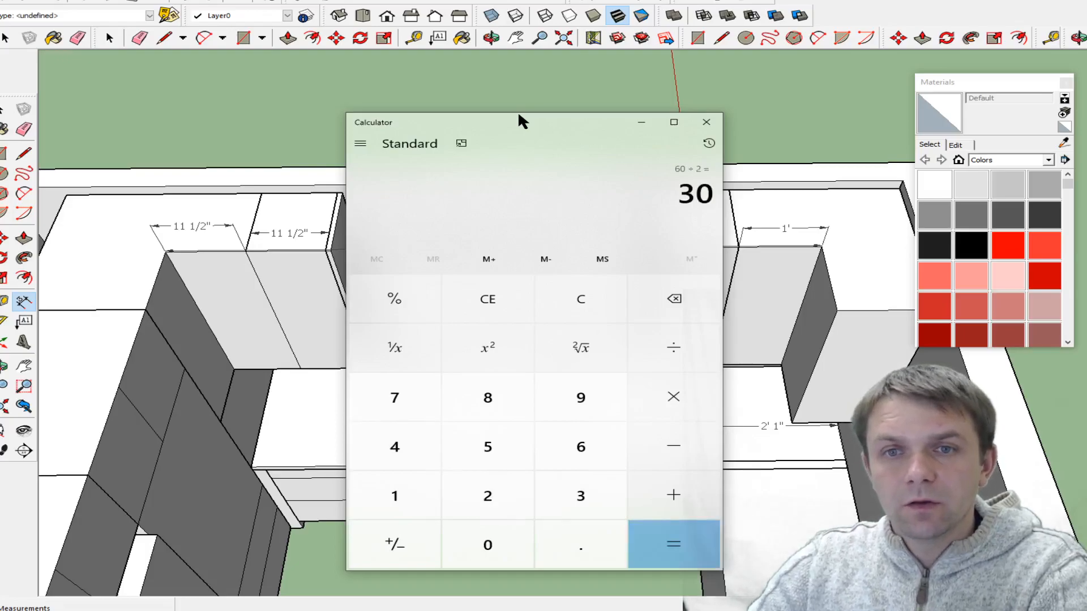
{"action": "left_click", "coordinate": [642, 122]}
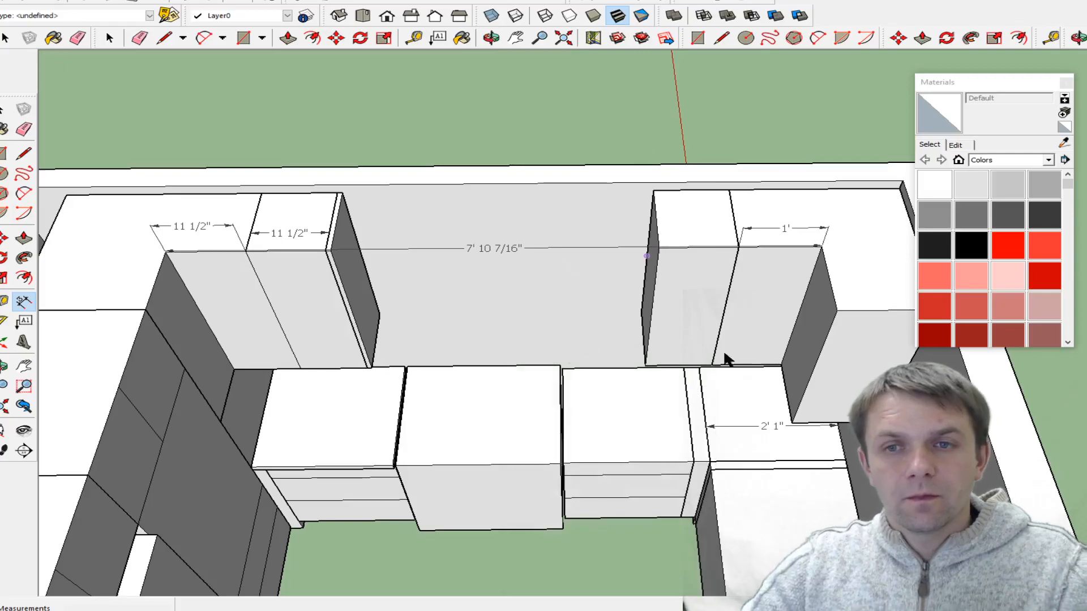
- Open the wall group, consult the handwritten site sketch, and draw a 52" line from the first corner along the back wall's inner top edge
{"action": "middle_click_drag", "start_coordinate": [582, 395], "coordinate": [371, 211]}
{"action": "scroll", "coordinate": [446, 271], "scroll_direction": "up", "scroll_amount": 2}
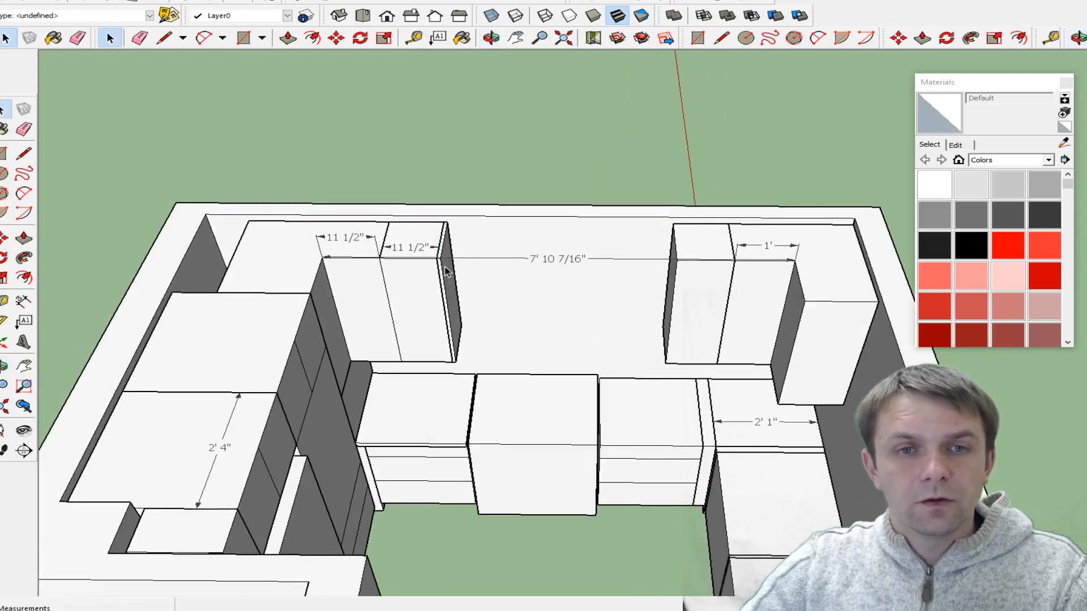
{"action": "left_click", "coordinate": [215, 219]}
{"action": "key", "text": "l"}
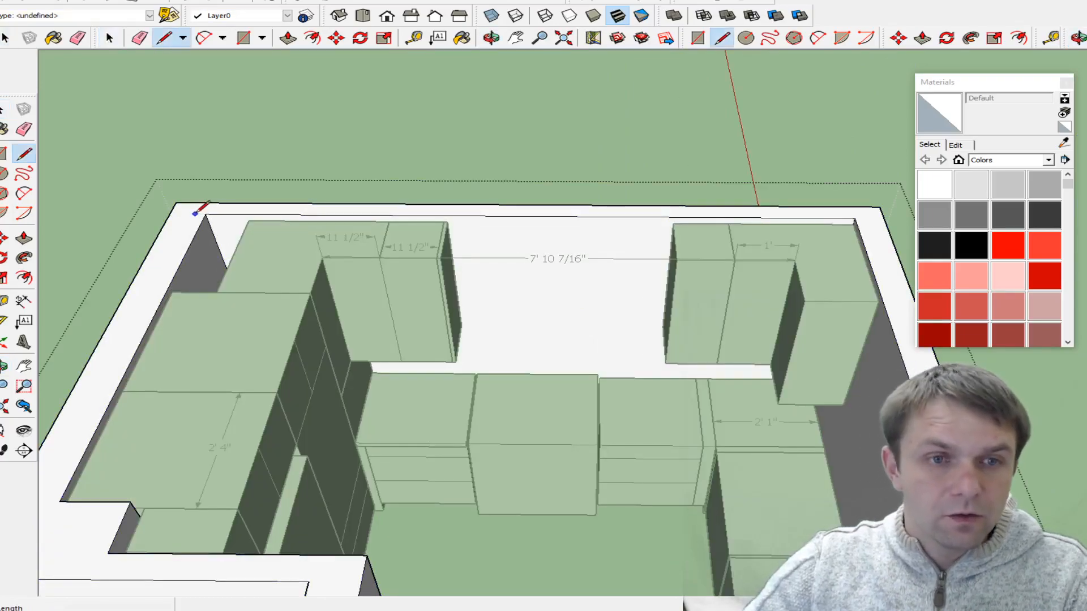
{"action": "left_click", "coordinate": [206, 214]}
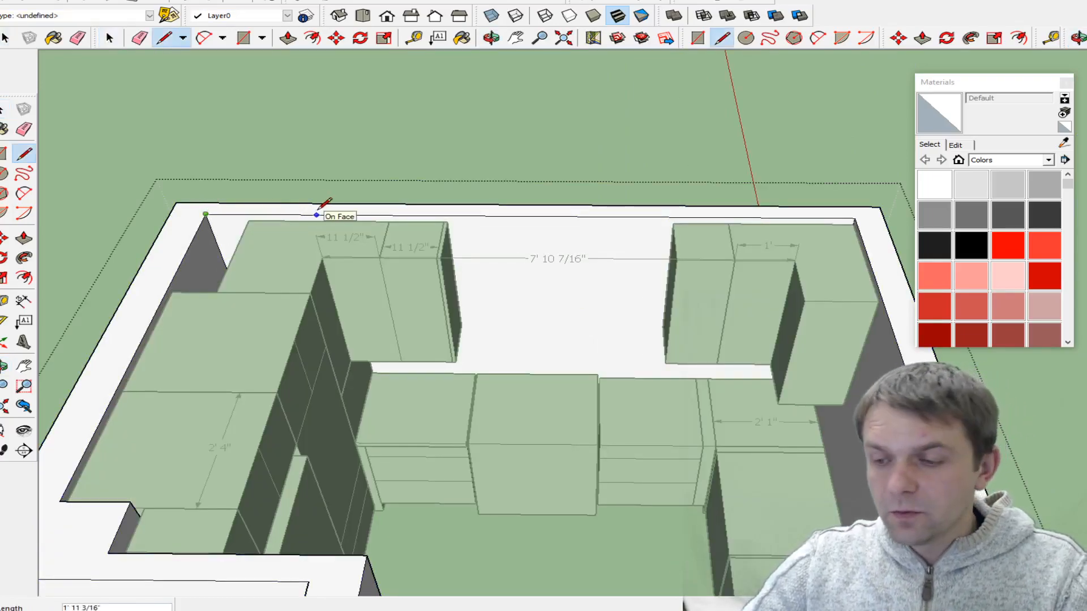
{"action": "key", "text": "Escape"}
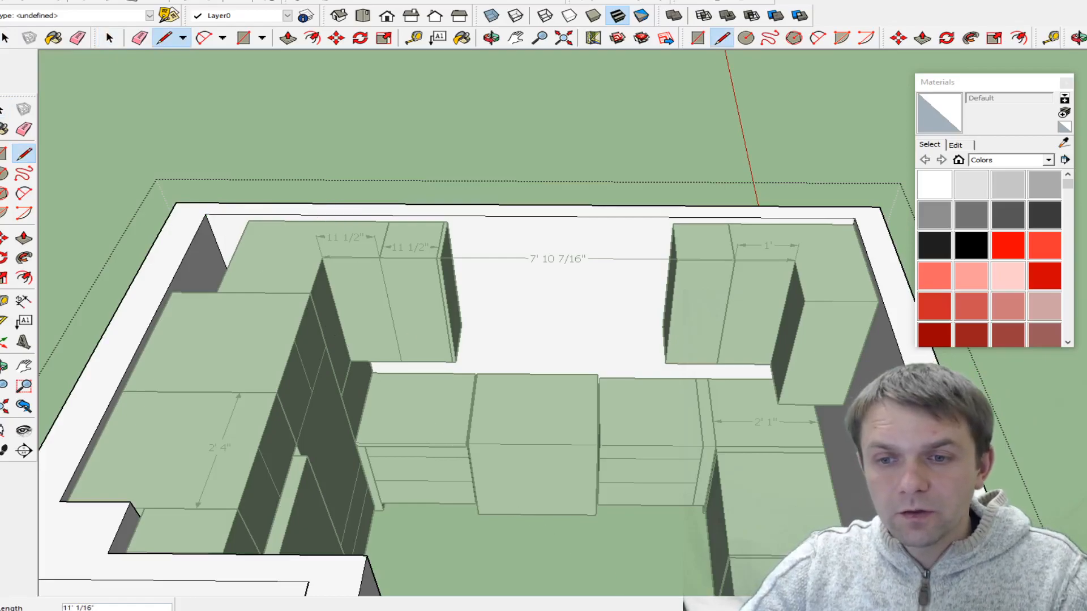
{"action": "left_click_drag", "start_coordinate": [1086, 26], "coordinate": [553, 35]}
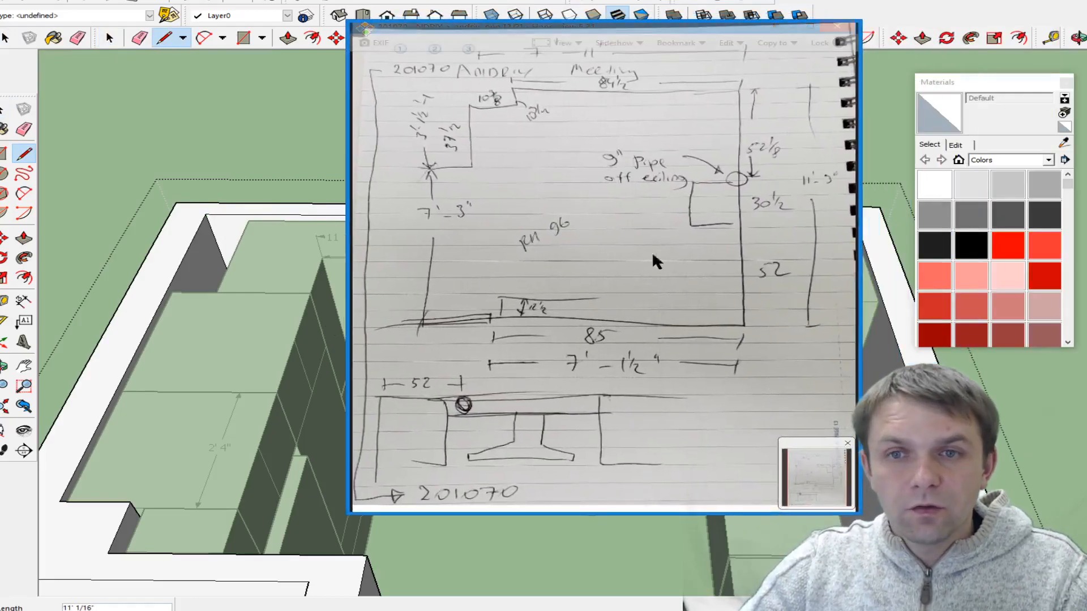
{"action": "left_click_drag", "start_coordinate": [658, 28], "coordinate": [1086, 34]}
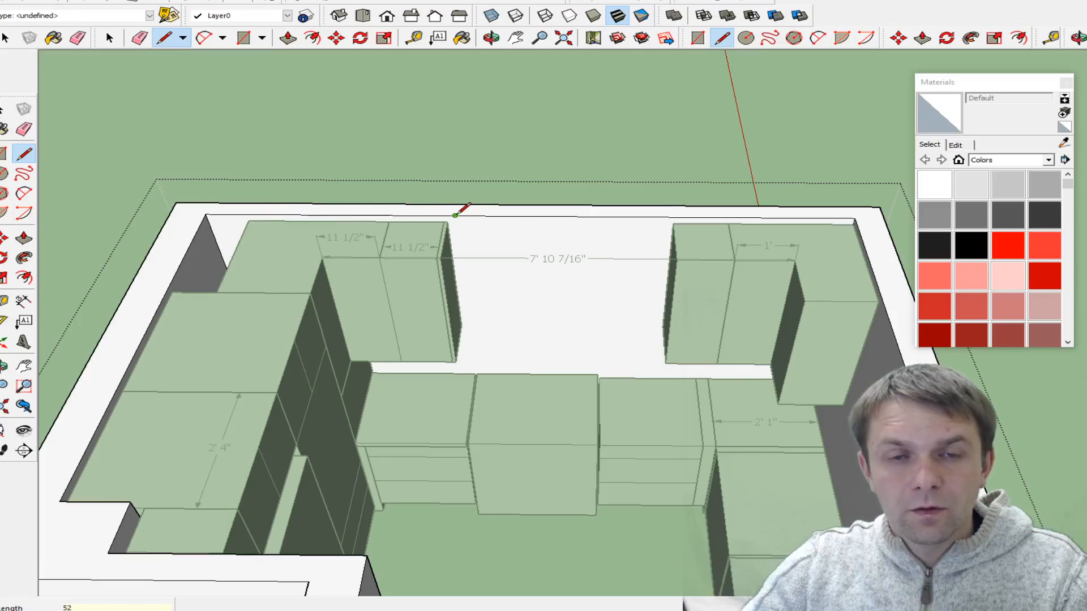
- Draw a circle with a 3" radius on the back wall, centred on the end of the 52" line
{"action": "key", "text": "c"}
{"action": "scroll", "coordinate": [456, 215], "scroll_direction": "up", "scroll_amount": 2}
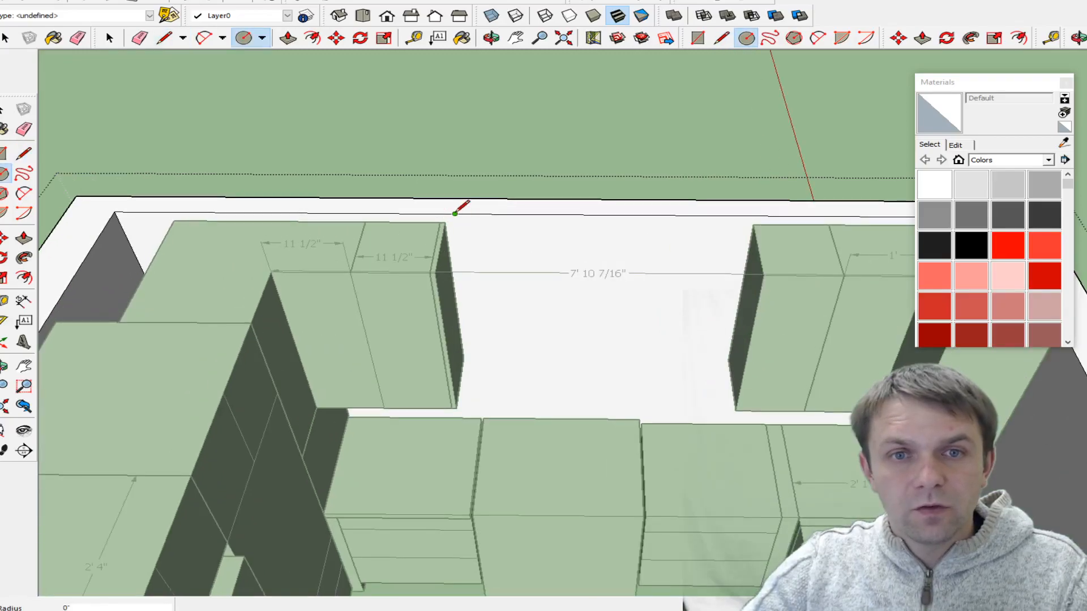
{"action": "scroll", "coordinate": [456, 207], "scroll_direction": "up", "scroll_amount": 2}
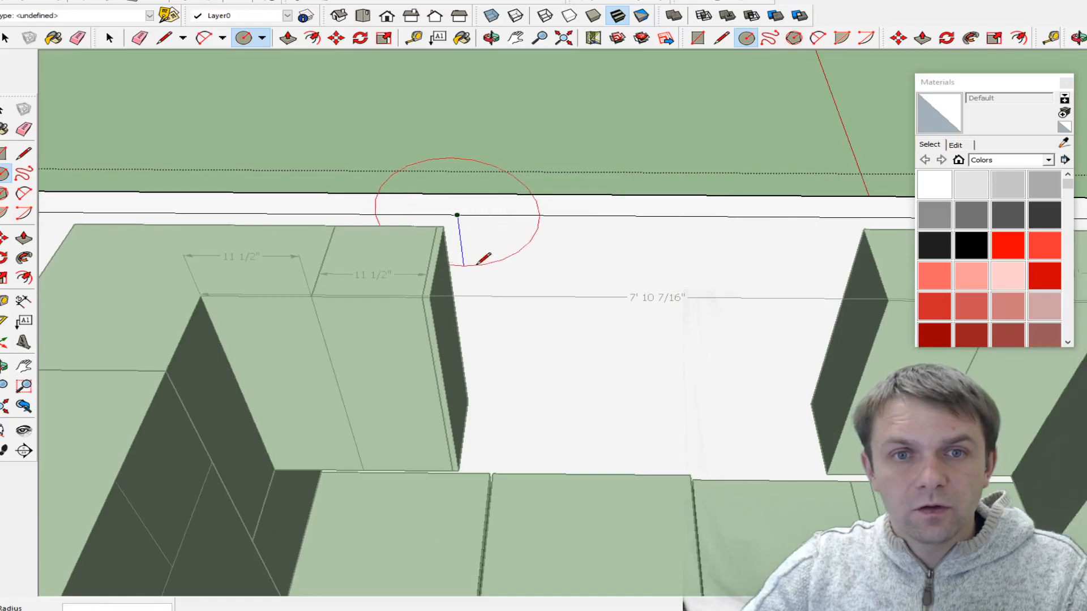
{"action": "left_click", "coordinate": [457, 214]}
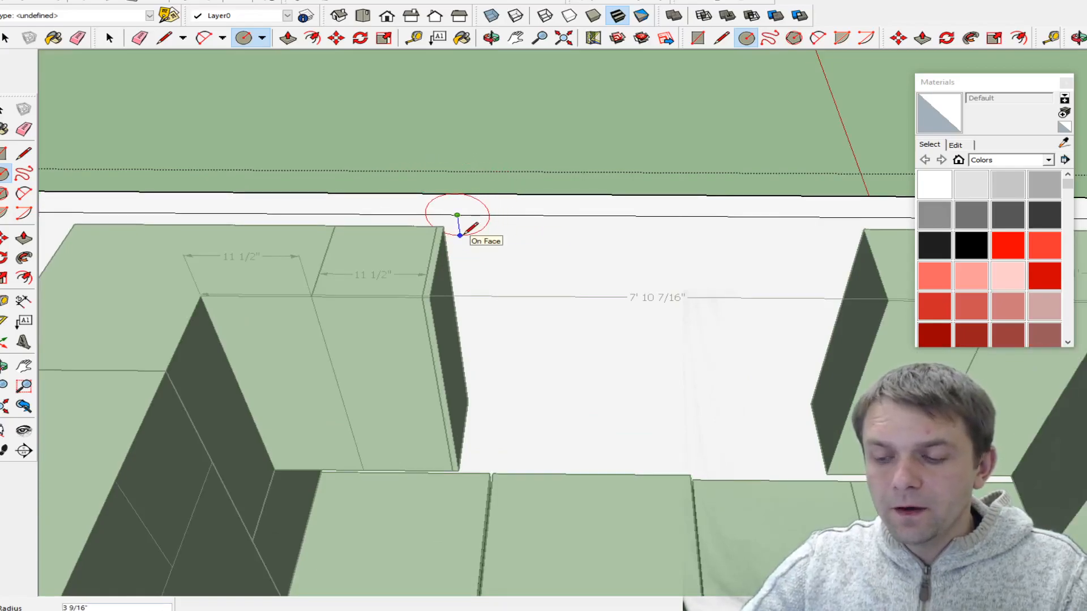
{"action": "key", "text": "Return"}
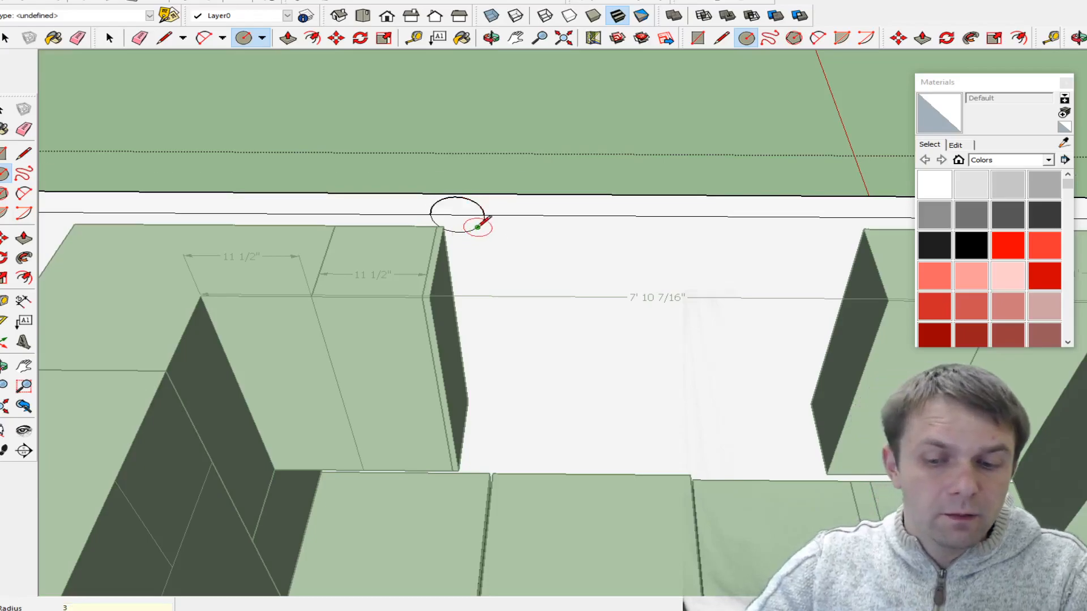
- Extrude both halves of the circle slightly from the back wall to form a thin pipe marker, and leave the wall group
{"action": "key", "text": "p"}
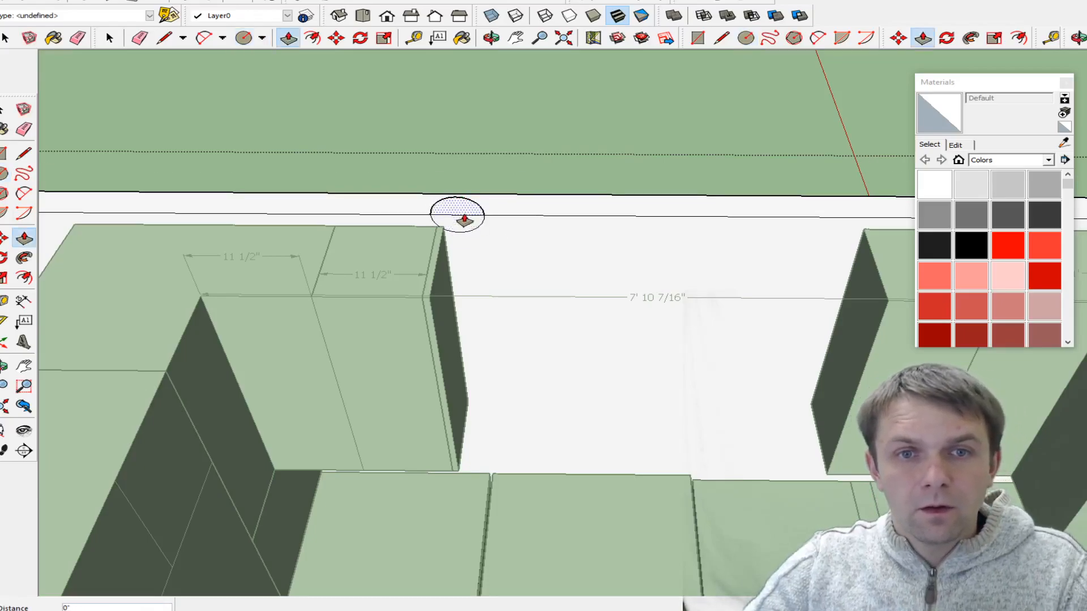
{"action": "key", "text": "e"}
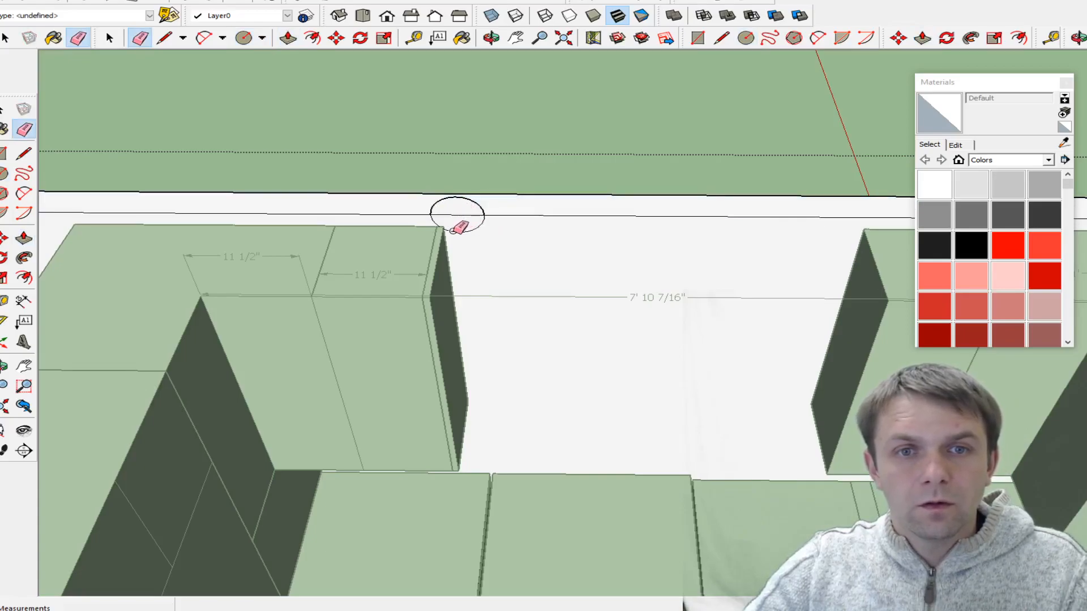
{"action": "scroll", "coordinate": [459, 215], "scroll_direction": "up", "scroll_amount": 2}
{"action": "key", "text": "p"}
{"action": "double_click", "coordinate": [450, 213]}
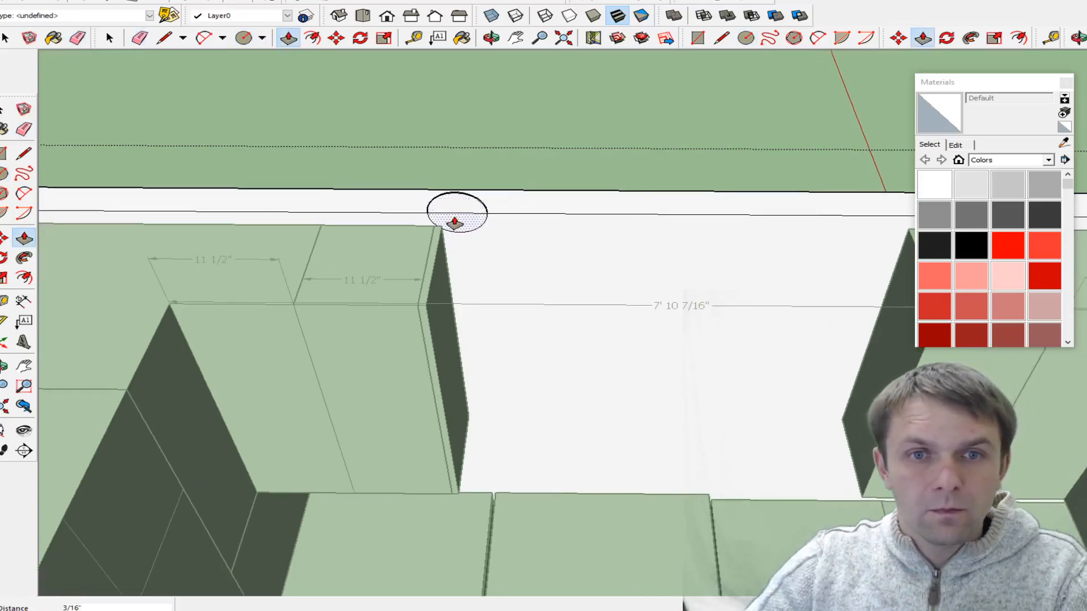
{"action": "scroll", "coordinate": [448, 209], "scroll_direction": "up", "scroll_amount": 1}
{"action": "left_click", "coordinate": [457, 231]}
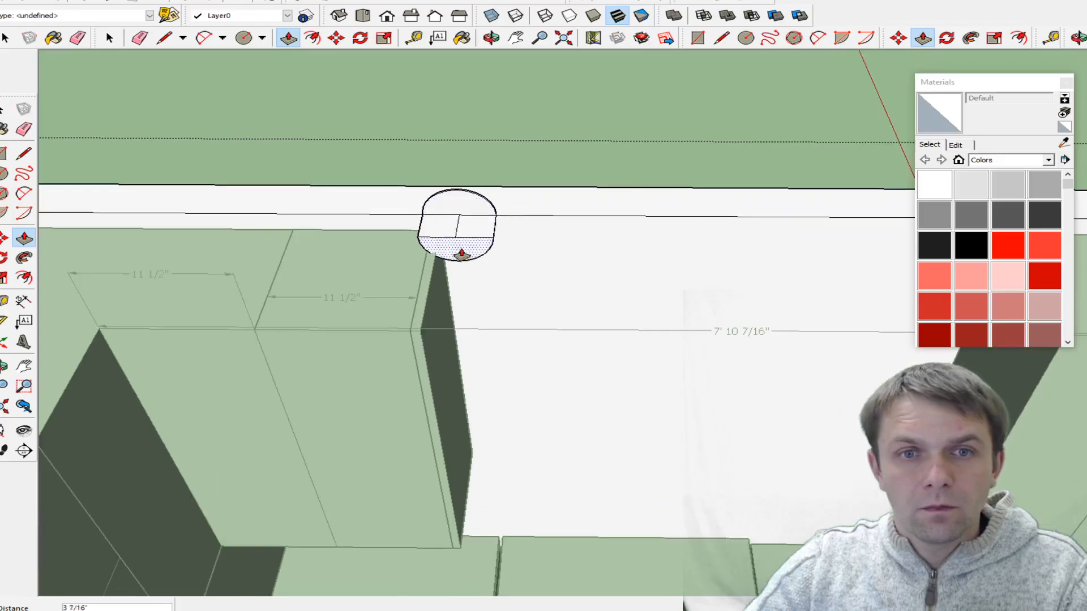
{"action": "left_click", "coordinate": [462, 234]}
{"action": "double_click", "coordinate": [453, 211]}
{"action": "left_click", "coordinate": [463, 216]}
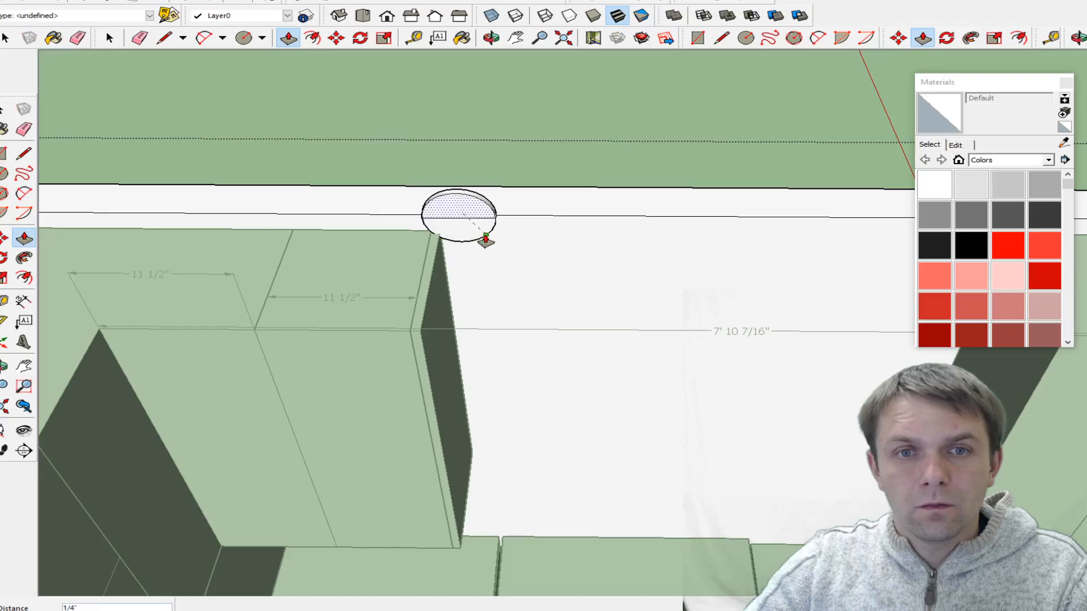
{"action": "key", "text": "space"}
{"action": "left_click", "coordinate": [450, 154]}
- Examine the pipe marker's position relative to the upper cabinets and the open stretch of back wall
{"action": "scroll", "coordinate": [450, 156], "scroll_direction": "down", "scroll_amount": 2}
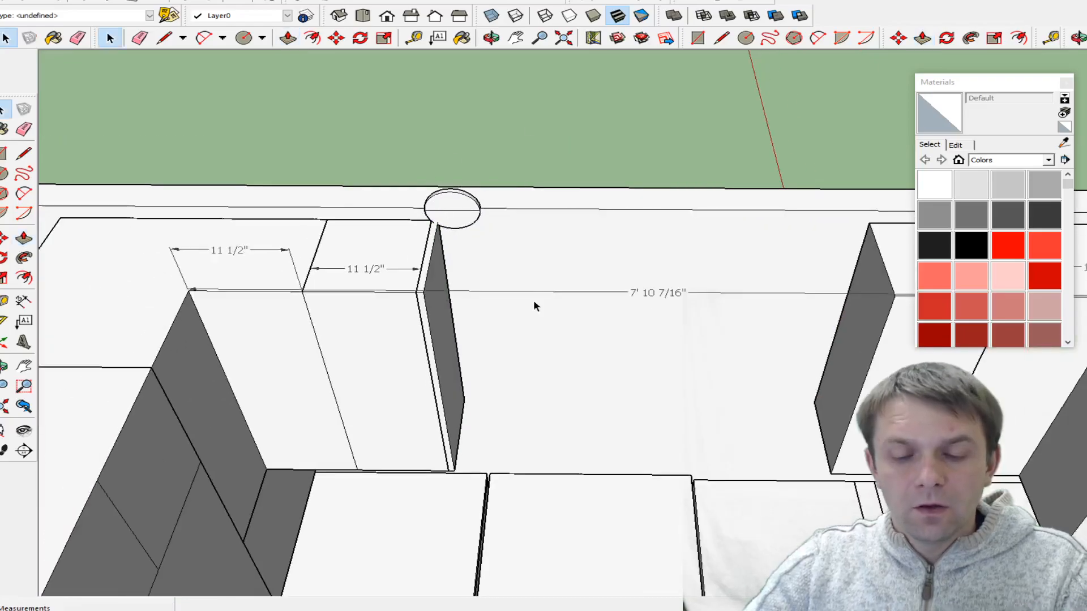
{"action": "mouse_move", "coordinate": [576, 333]}
{"action": "middle_mouse_down"}
{"action": "mouse_move", "coordinate": [324, 336]}
{"action": "mouse_move", "coordinate": [417, 303]}
{"action": "middle_mouse_up"}
{"action": "scroll", "coordinate": [455, 159], "scroll_direction": "up", "scroll_amount": 4}
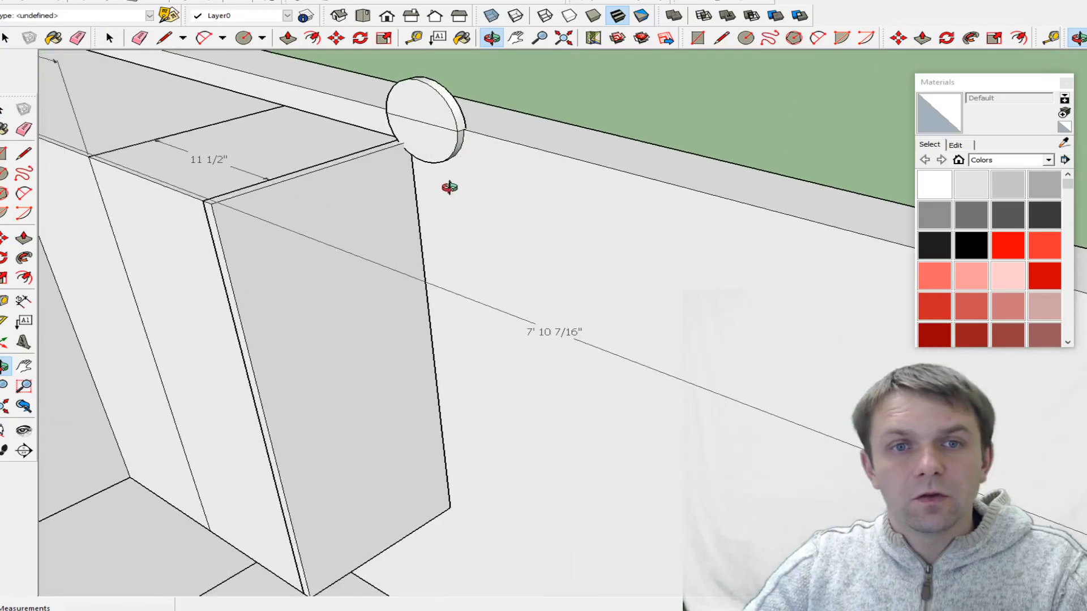
{"action": "scroll", "coordinate": [446, 187], "scroll_direction": "down", "scroll_amount": 6}
{"action": "middle_click_drag", "start_coordinate": [489, 297], "coordinate": [707, 340]}
{"action": "scroll", "coordinate": [443, 102], "scroll_direction": "down", "scroll_amount": 2}
{"action": "scroll", "coordinate": [476, 236], "scroll_direction": "up", "scroll_amount": 2}
{"action": "mouse_move", "coordinate": [519, 348]}
{"action": "middle_mouse_down"}
{"action": "mouse_move", "coordinate": [636, 247]}
{"action": "mouse_move", "coordinate": [548, 195]}
{"action": "mouse_move", "coordinate": [655, 253]}
{"action": "mouse_move", "coordinate": [563, 262]}
{"action": "mouse_move", "coordinate": [509, 220]}
{"action": "middle_mouse_up"}
{"action": "scroll", "coordinate": [509, 219], "scroll_direction": "down", "scroll_amount": 2}
{"action": "mouse_move", "coordinate": [665, 301]}
{"action": "middle_mouse_down"}
{"action": "mouse_move", "coordinate": [599, 367]}
{"action": "mouse_move", "coordinate": [575, 373]}
{"action": "middle_mouse_up"}
{"action": "scroll", "coordinate": [407, 156], "scroll_direction": "up", "scroll_amount": 2}
{"action": "scroll", "coordinate": [479, 220], "scroll_direction": "up", "scroll_amount": 3}
{"action": "scroll", "coordinate": [479, 219], "scroll_direction": "down", "scroll_amount": 3}
{"action": "scroll", "coordinate": [388, 218], "scroll_direction": "up", "scroll_amount": 2}
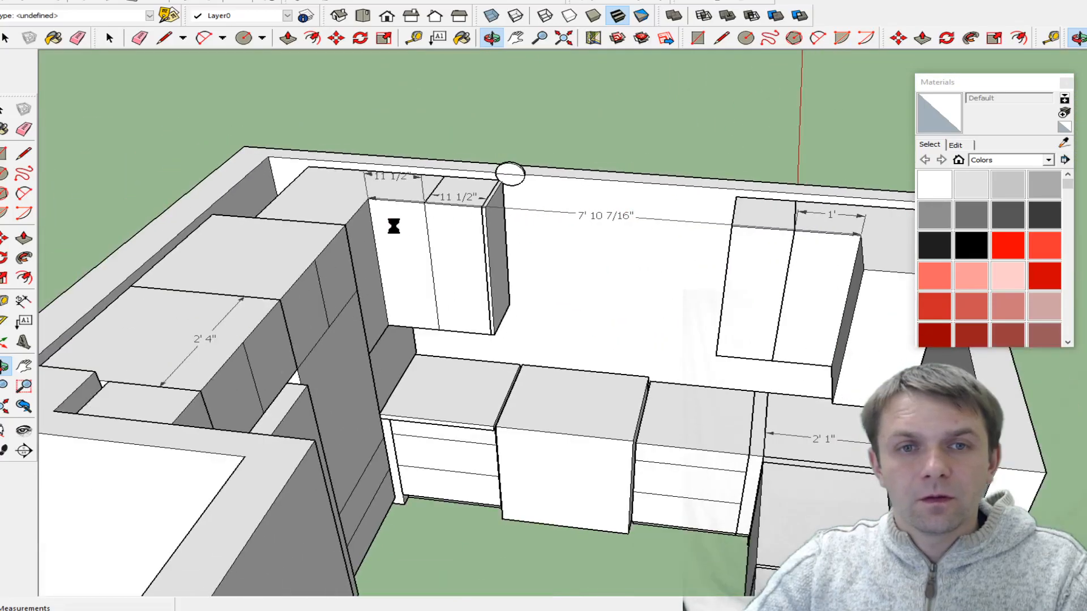
- Try hiding the first corner cabinet's side panel next to the pipe marker, and undo the hiding
{"action": "scroll", "coordinate": [439, 218], "scroll_direction": "up", "scroll_amount": 2}
{"action": "key", "text": "space"}
{"action": "left_click", "coordinate": [382, 215]}
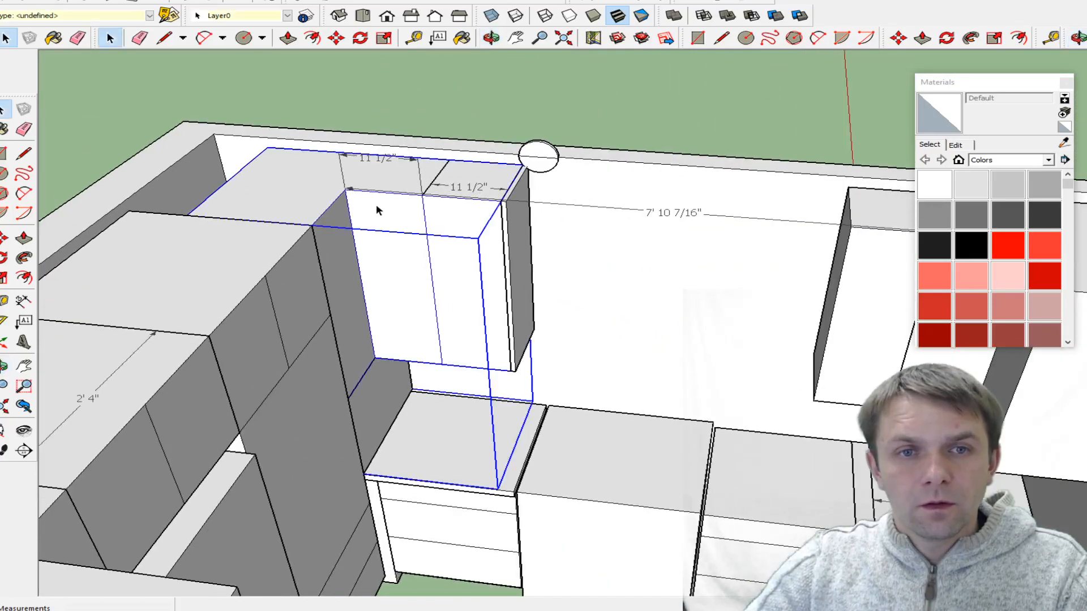
{"action": "right_click", "coordinate": [530, 232]}
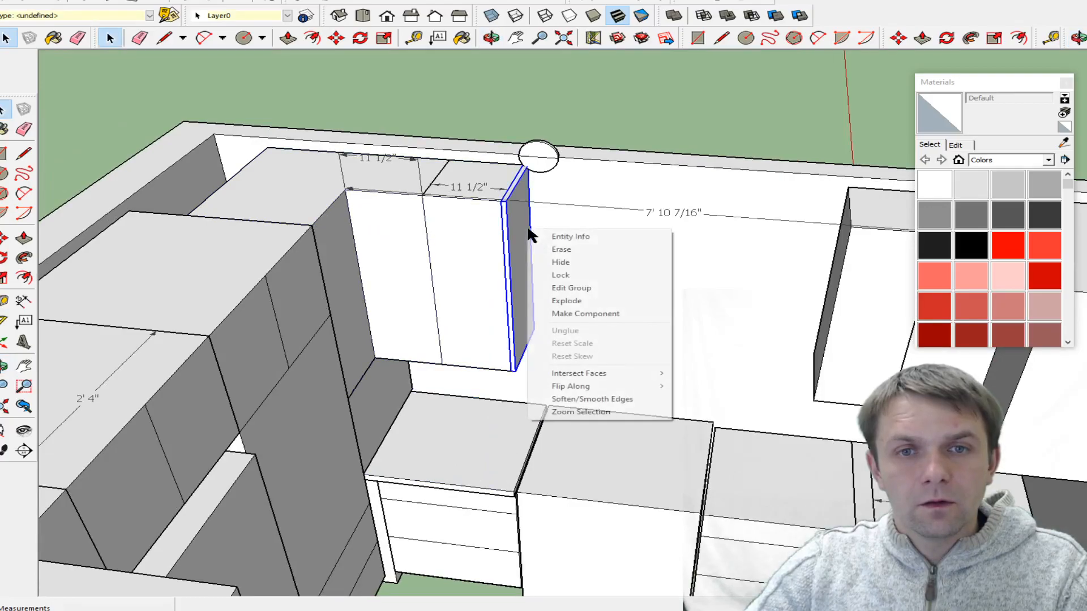
{"action": "left_click", "coordinate": [566, 262]}
{"action": "left_click", "coordinate": [459, 238]}
{"action": "mouse_move", "coordinate": [459, 238]}
{"action": "middle_mouse_down"}
{"action": "mouse_move", "coordinate": [534, 252]}
{"action": "mouse_move", "coordinate": [306, 212]}
{"action": "middle_mouse_up"}
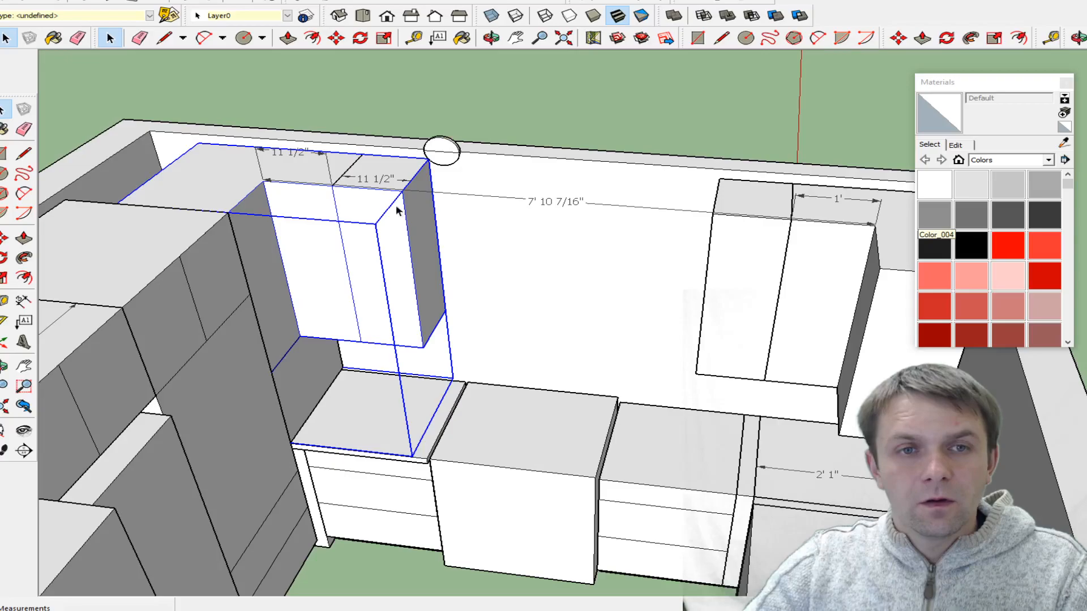
{"action": "left_click", "coordinate": [453, 129]}
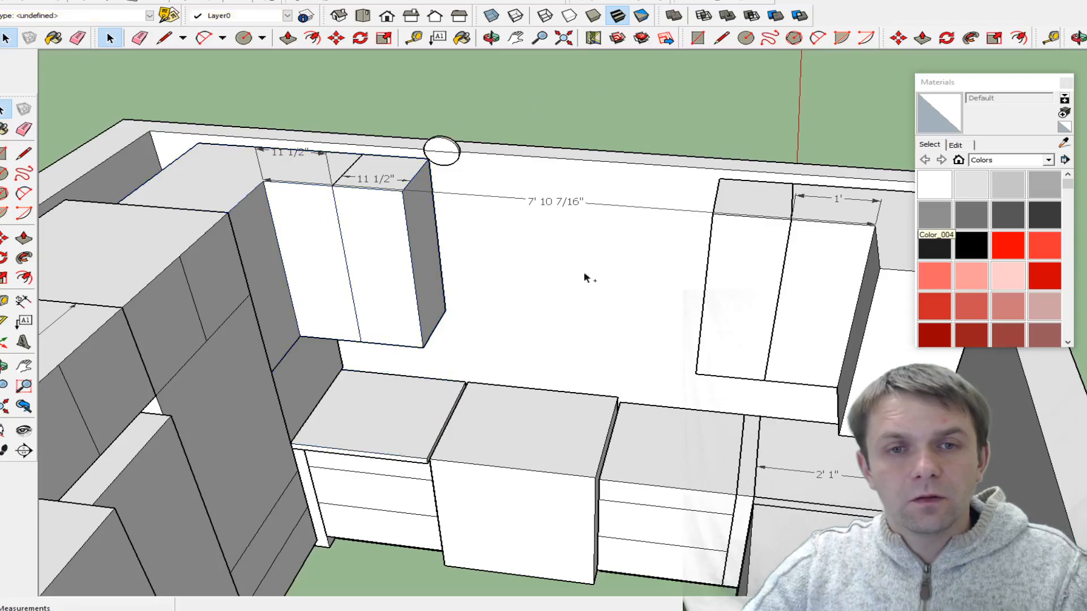
{"action": "key", "text": "ctrl+z"}
- Draw a vertical centre line up the back wall above the range and undo the sideways line drawn from its upper end
{"action": "key", "text": "l"}
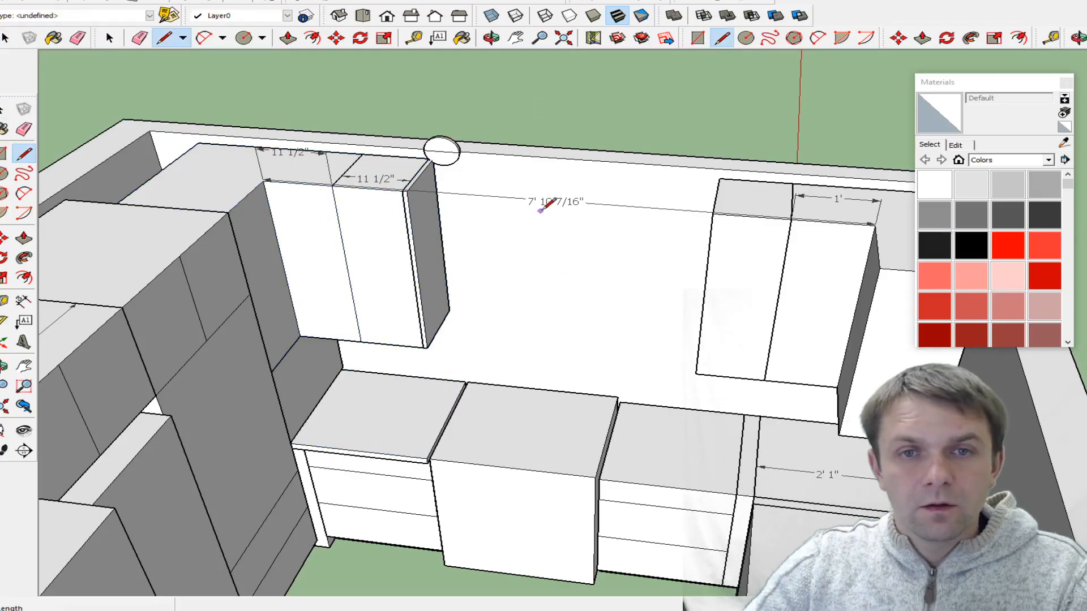
{"action": "scroll", "coordinate": [553, 170], "scroll_direction": "down", "scroll_amount": 3}
{"action": "scroll", "coordinate": [548, 170], "scroll_direction": "up", "scroll_amount": 4}
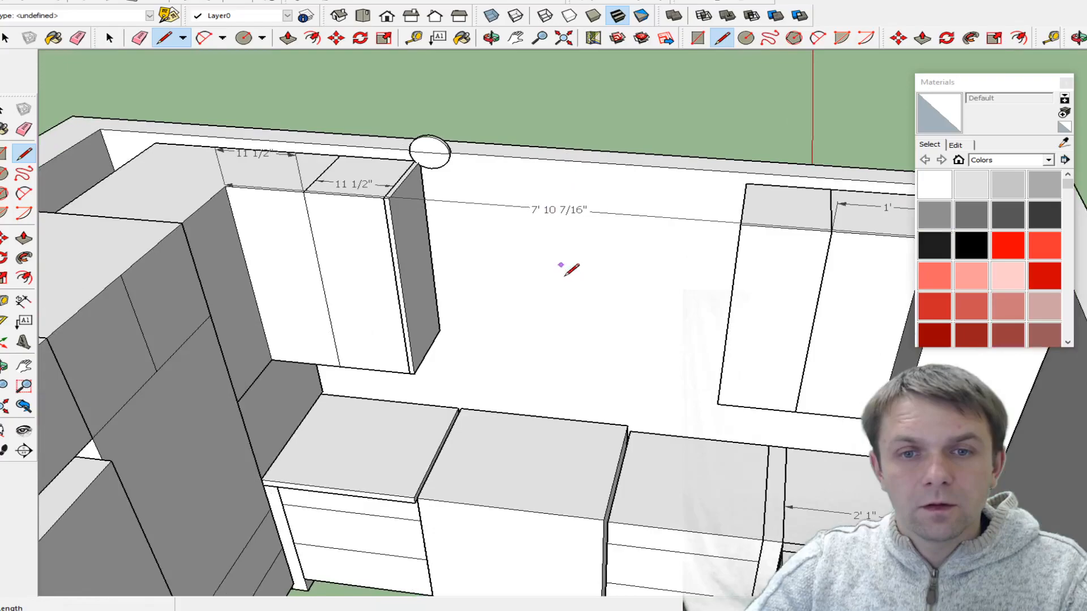
{"action": "left_click", "coordinate": [544, 416]}
{"action": "key", "text": "Return"}
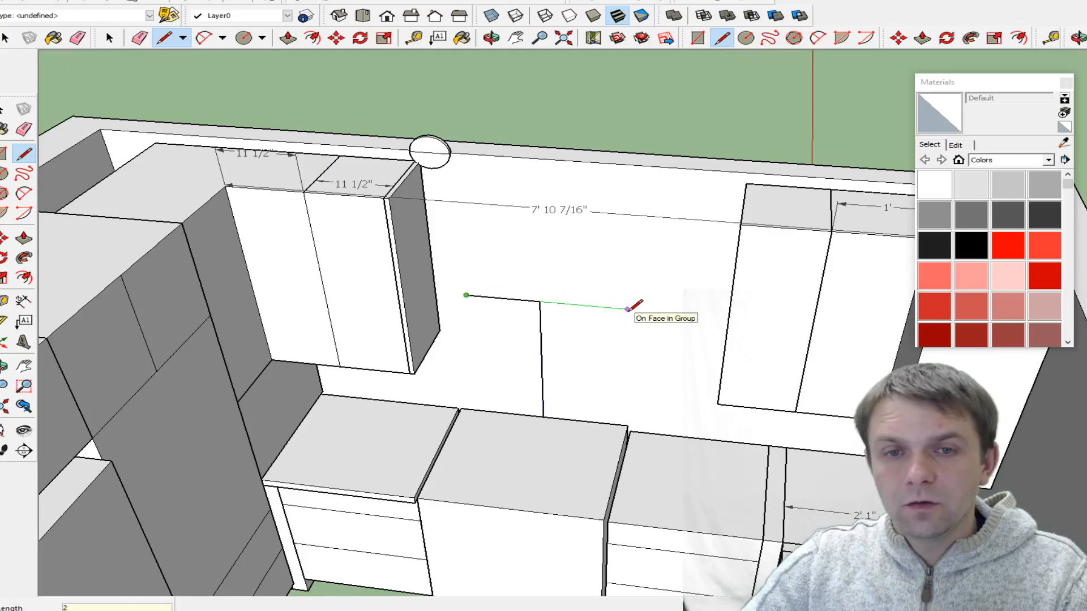
{"action": "key", "text": "ctrl+z"}
- Outline the first half of the range hood on the back wall, with a shallow canopy and a narrow chimney reaching the wall's upper edge
{"action": "left_click", "coordinate": [539, 301]}
{"action": "type", "text": "1/4\""}
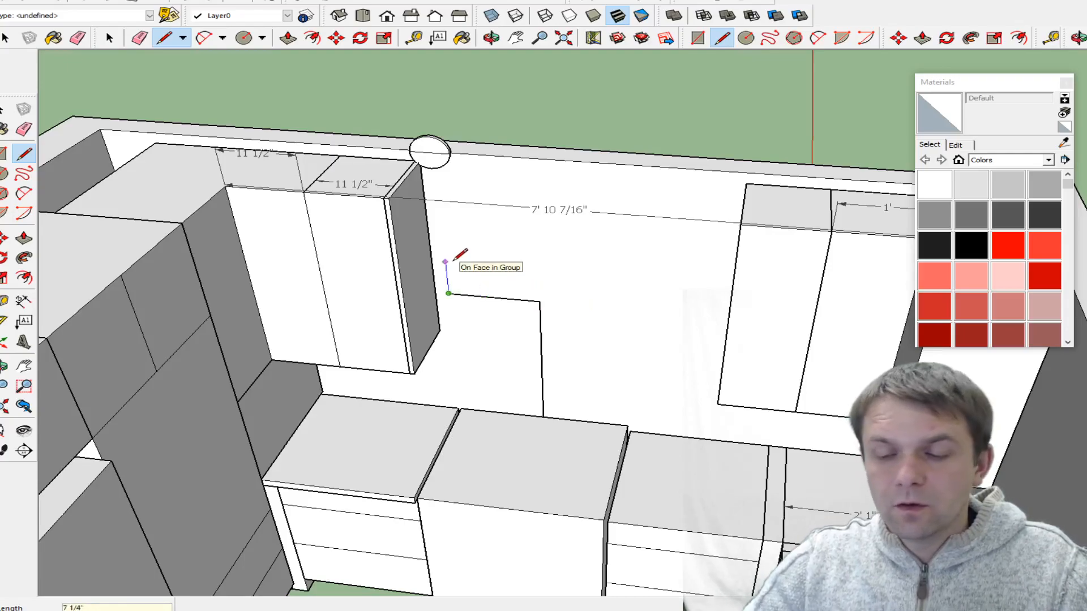
{"action": "key", "text": "Return"}
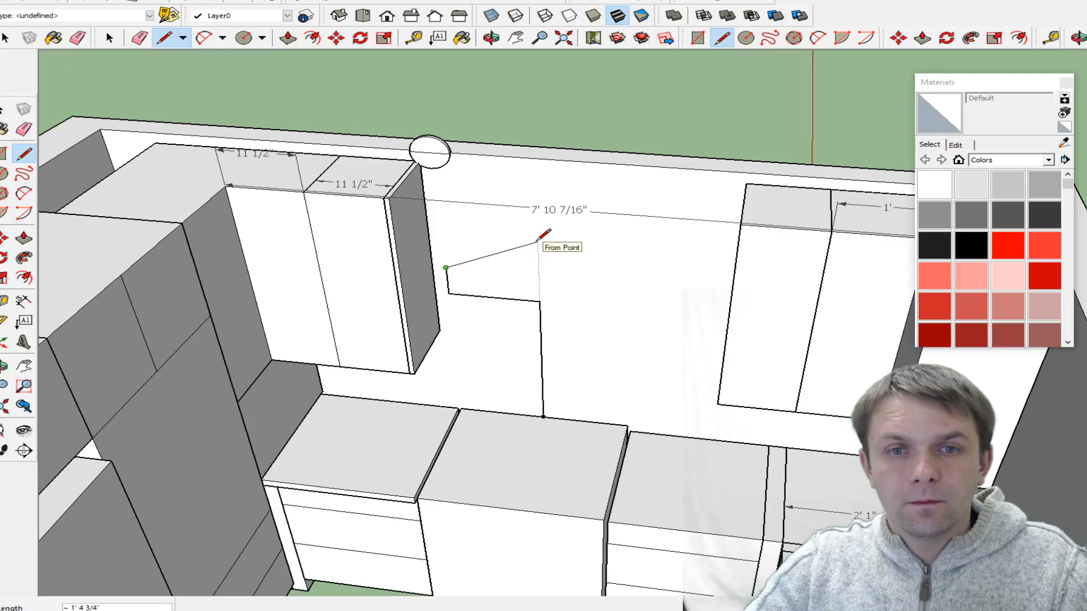
{"action": "left_click", "coordinate": [518, 273]}
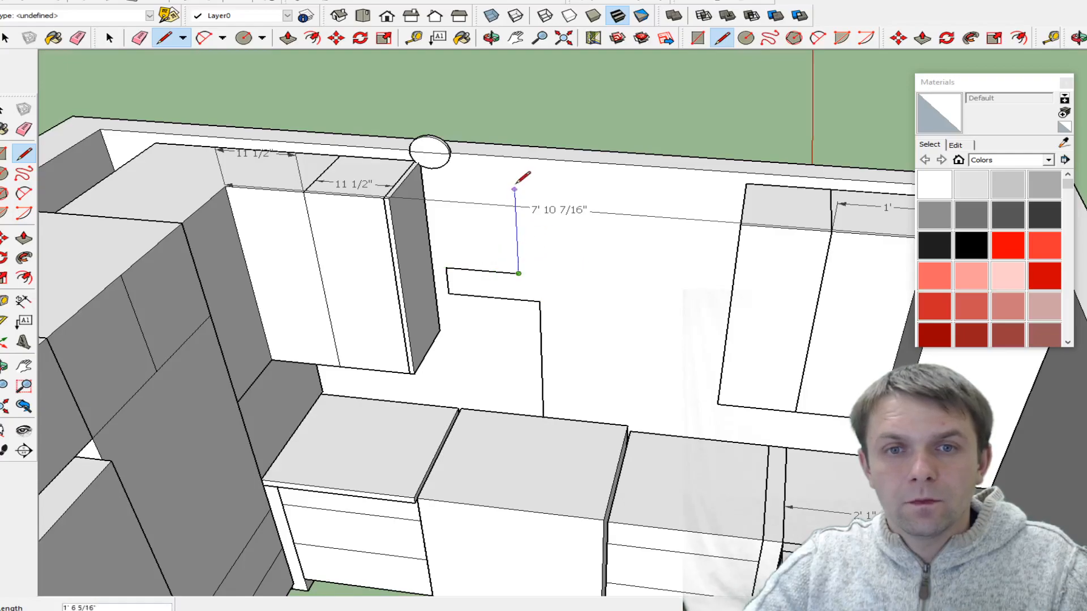
{"action": "left_click", "coordinate": [513, 160]}
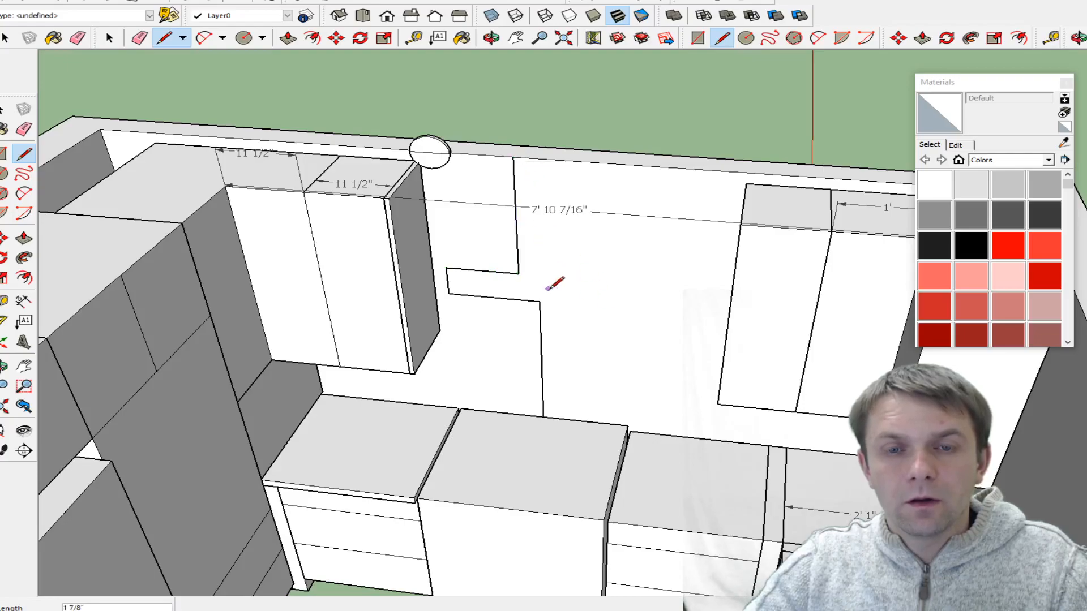
- Outline the hood's other half from the centre line, with a 15" canopy underside and a matching chimney edge up to the wall's upper edge
{"action": "key", "text": "space"}
{"action": "key", "text": "l"}
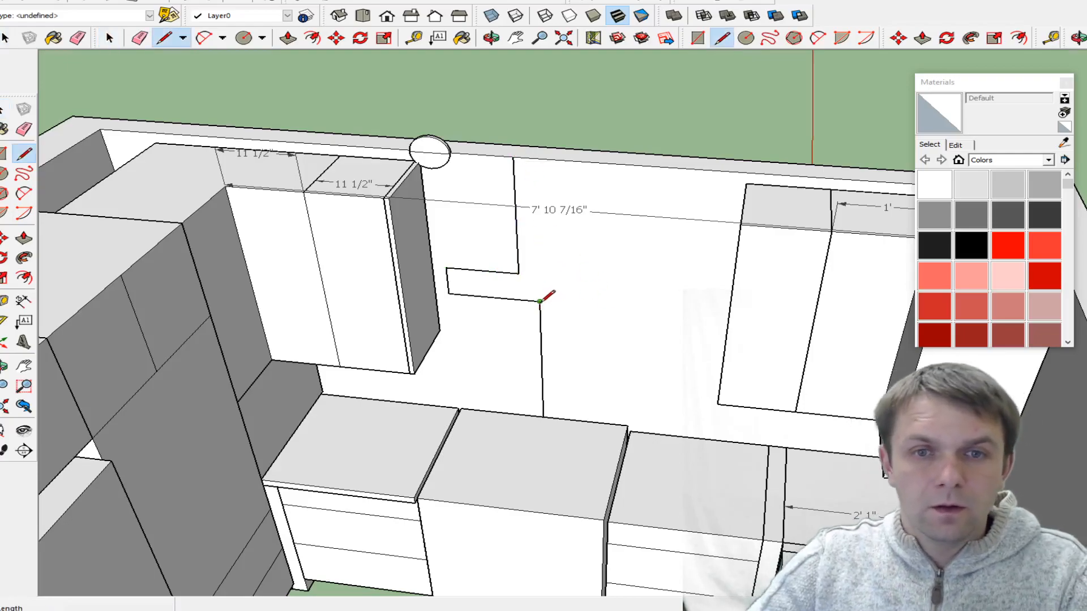
{"action": "left_click", "coordinate": [539, 302]}
{"action": "type", "text": "15"}
{"action": "key", "text": "Return"}
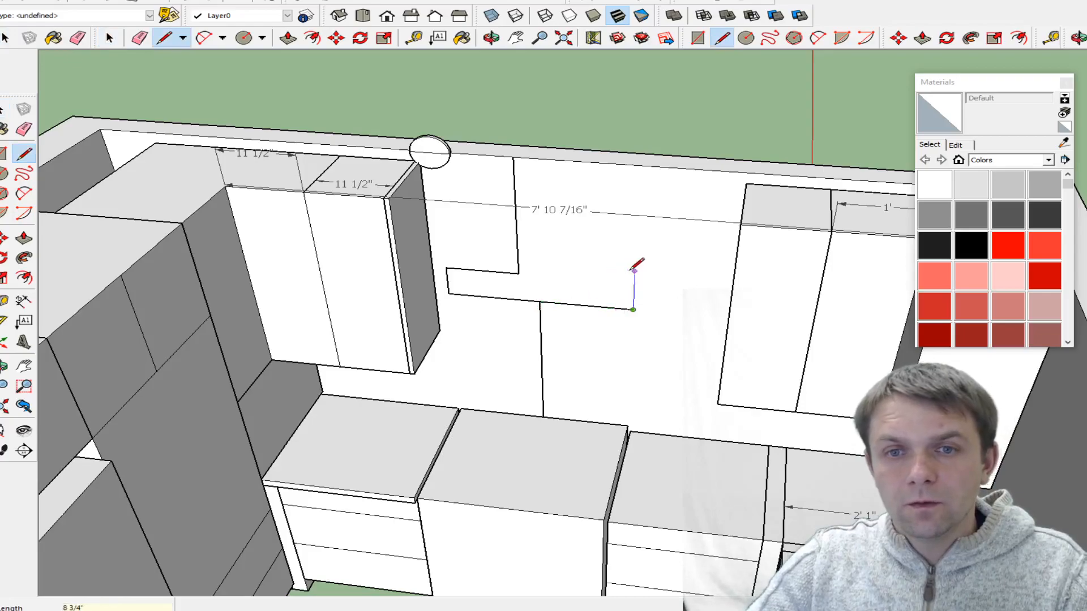
{"action": "left_click", "coordinate": [555, 276]}
{"action": "left_click", "coordinate": [552, 159]}
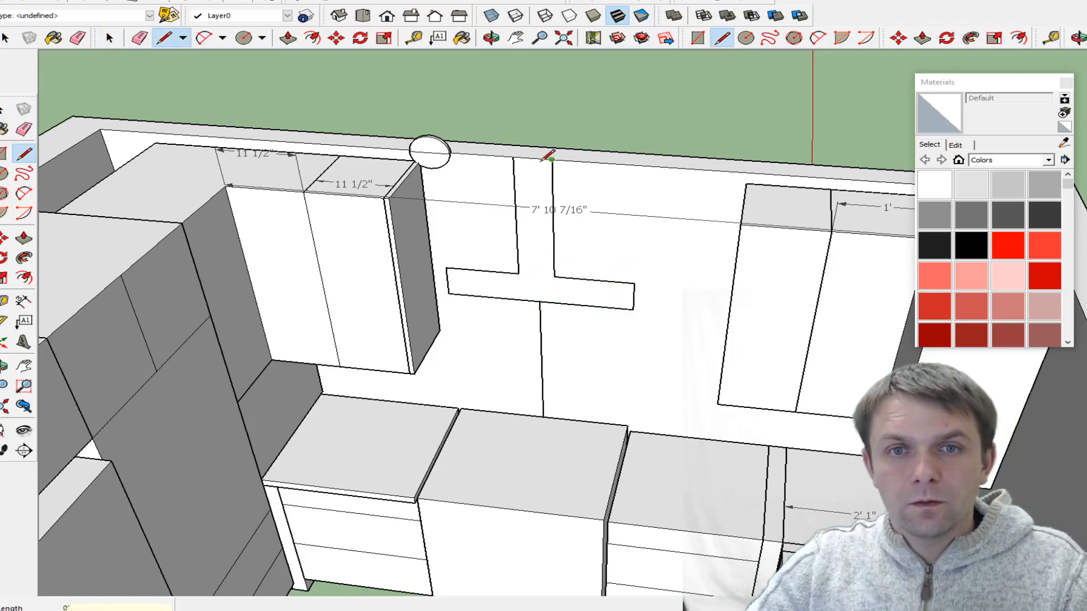
- Extrude the T-shaped hood profile 1' out from the back wall
{"action": "left_click", "coordinate": [520, 274]}
{"action": "key", "text": "p"}
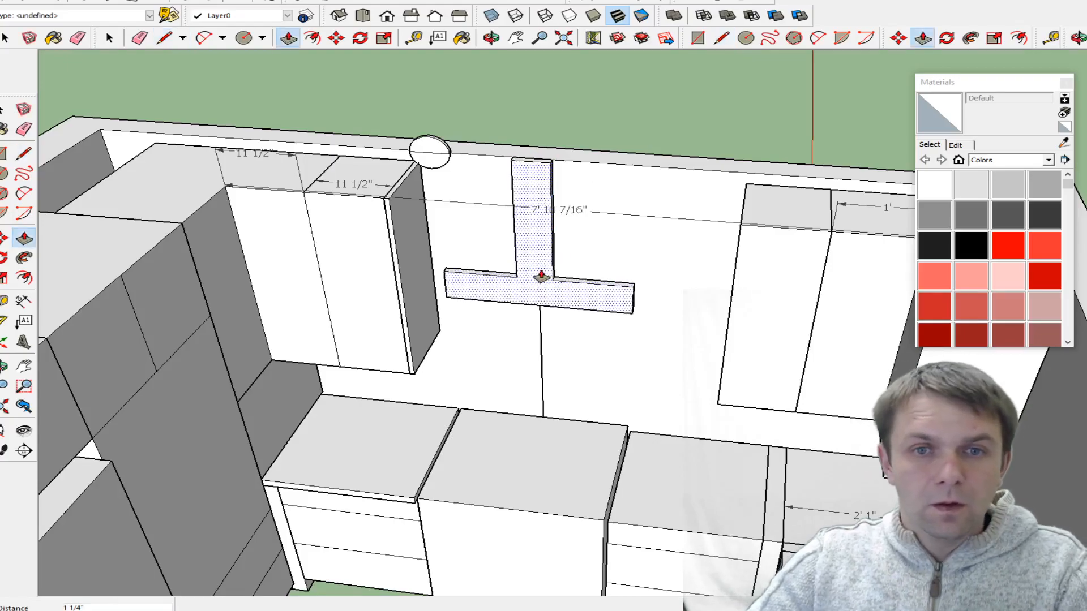
{"action": "double_click", "coordinate": [541, 276]}
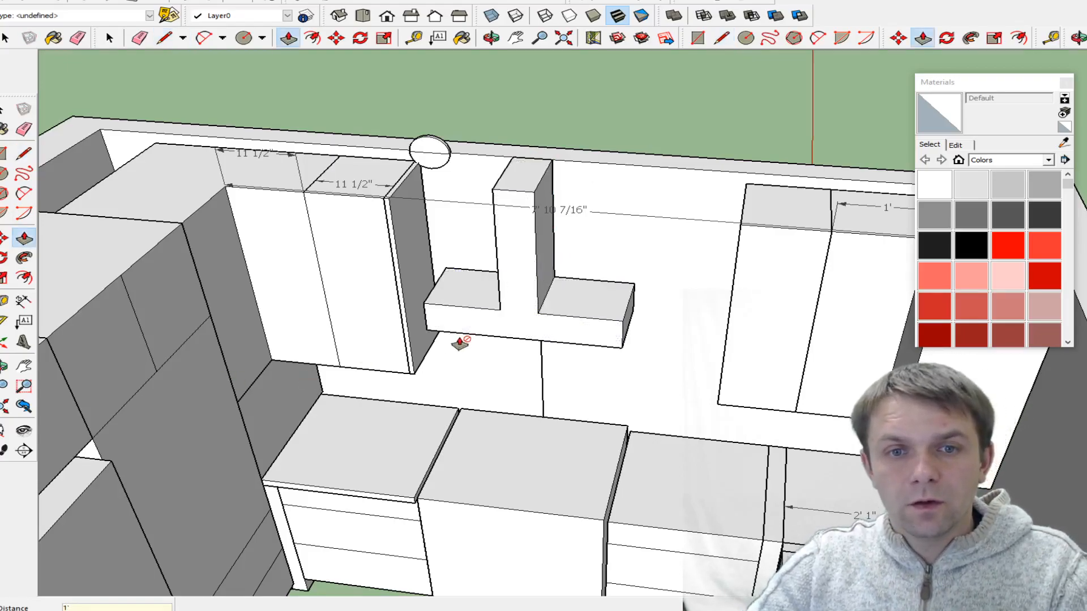
- Draw a line across the chimney's base to separate it from the canopy, and extrude the canopy front another 1' forward
{"action": "key", "text": "l"}
{"action": "left_click", "coordinate": [537, 313]}
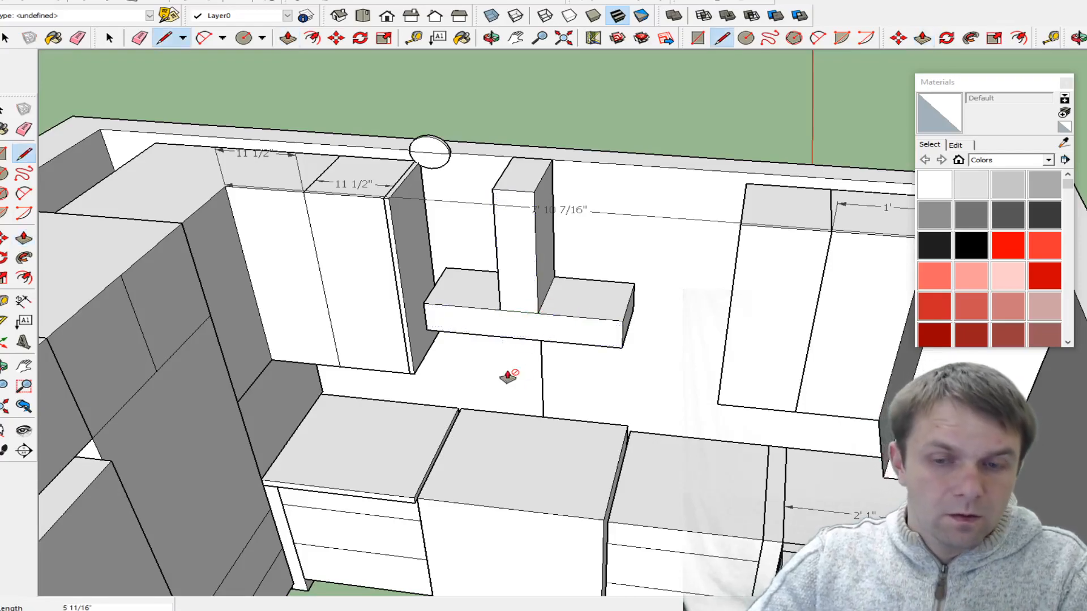
{"action": "key", "text": "p"}
{"action": "left_click", "coordinate": [509, 337]}
{"action": "key", "text": "Return"}
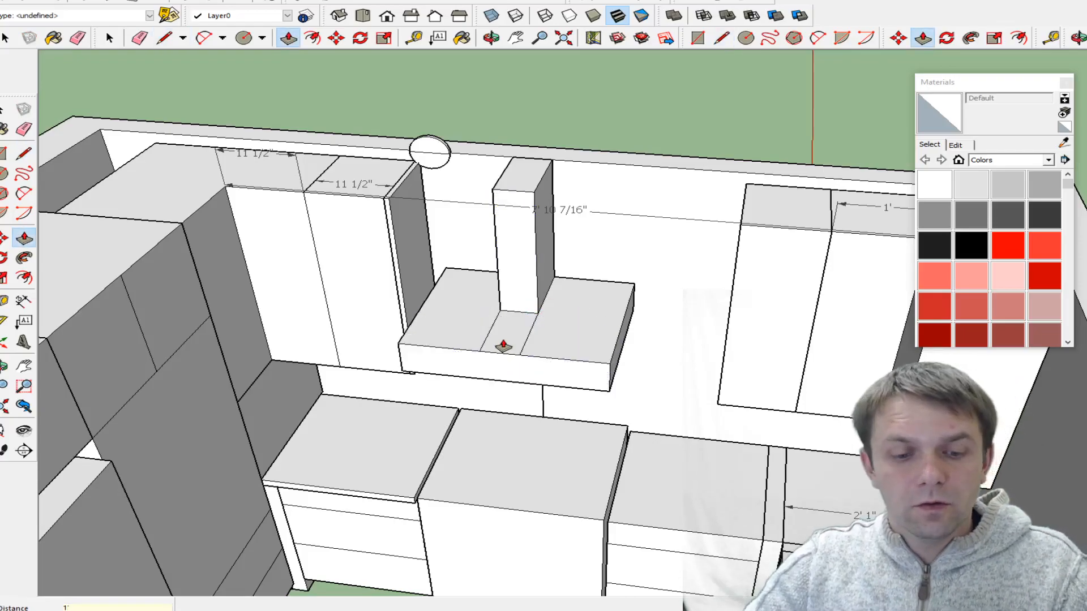
- Erase the leftover lines on the canopy's upper face and push the canopy front back 6"
{"action": "key", "text": "e"}
{"action": "key", "text": "p"}
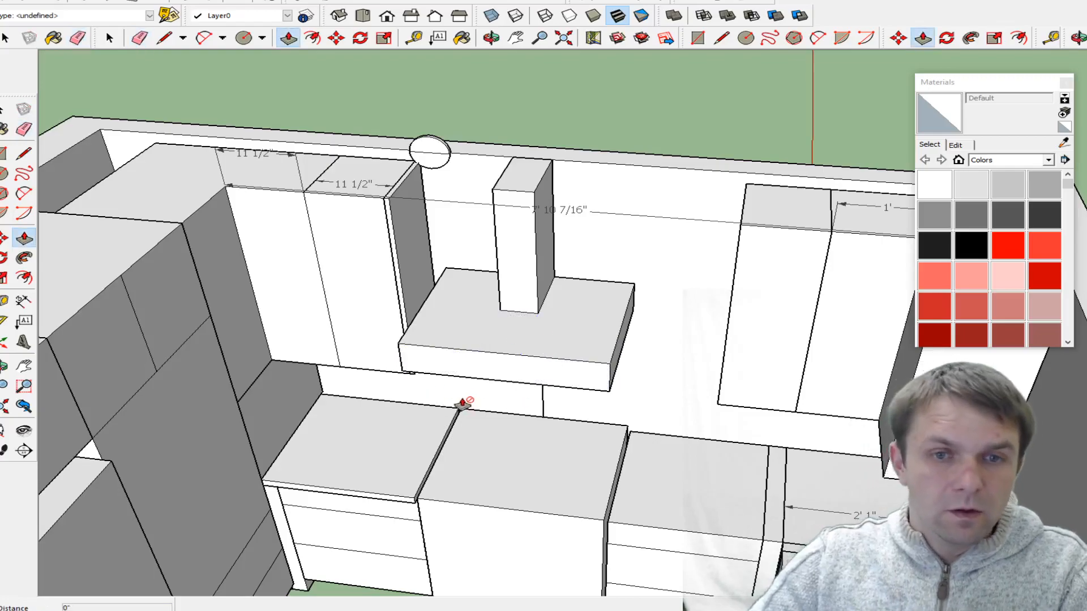
{"action": "left_click", "coordinate": [478, 374]}
{"action": "key", "text": "Return"}
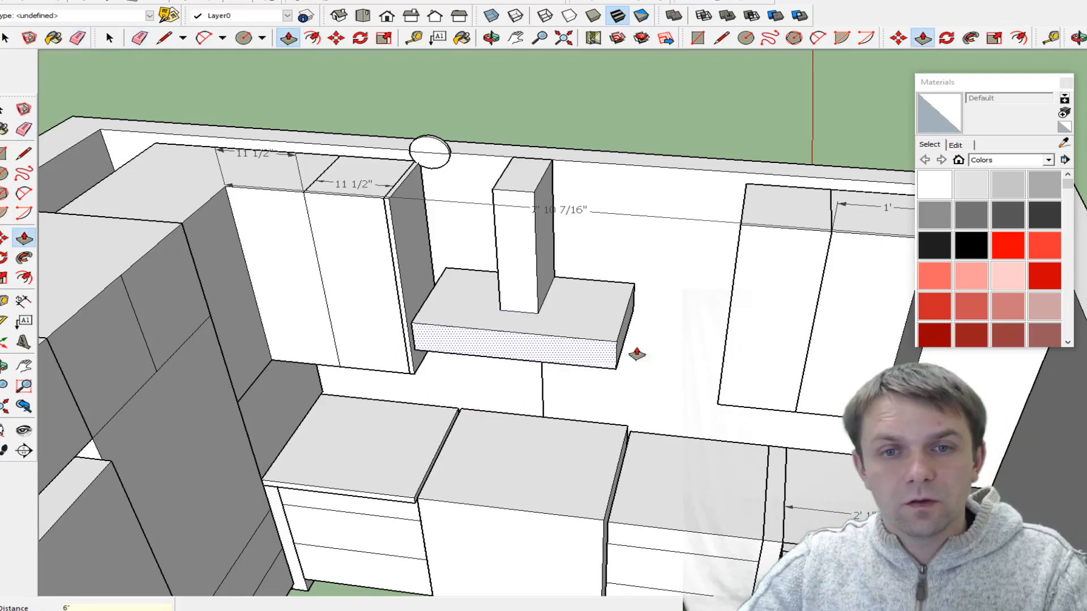
- Select all the connected geometry of the range hood and make it a group
{"action": "key", "text": "space"}
{"action": "left_click", "coordinate": [663, 265]}
{"action": "triple_click", "coordinate": [533, 254]}
{"action": "right_click", "coordinate": [533, 254]}
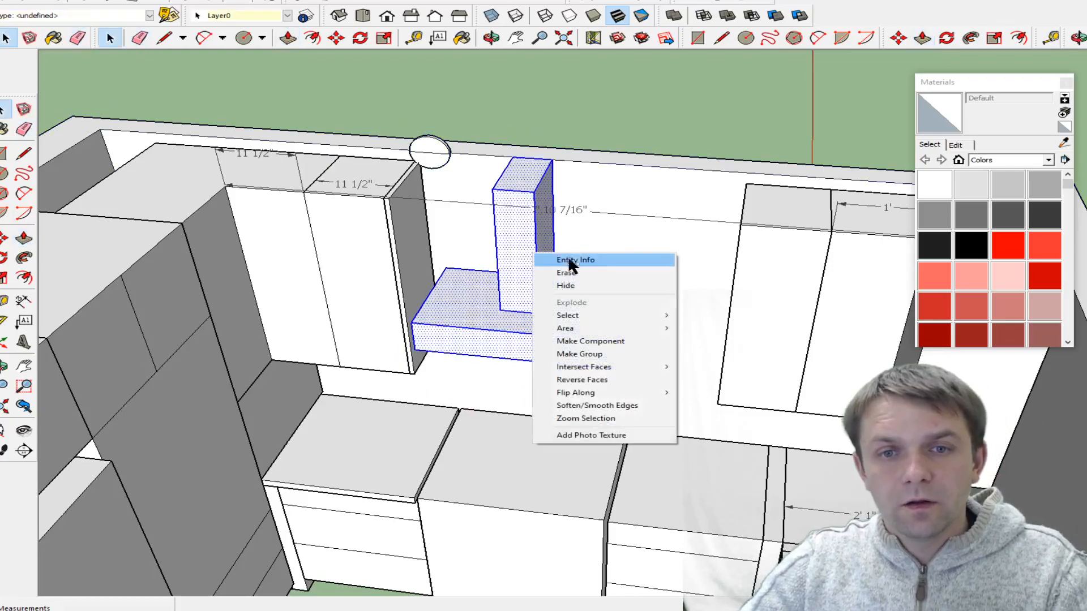
{"action": "left_click", "coordinate": [592, 353]}
{"action": "middle_click_drag", "start_coordinate": [722, 369], "coordinate": [498, 267]}
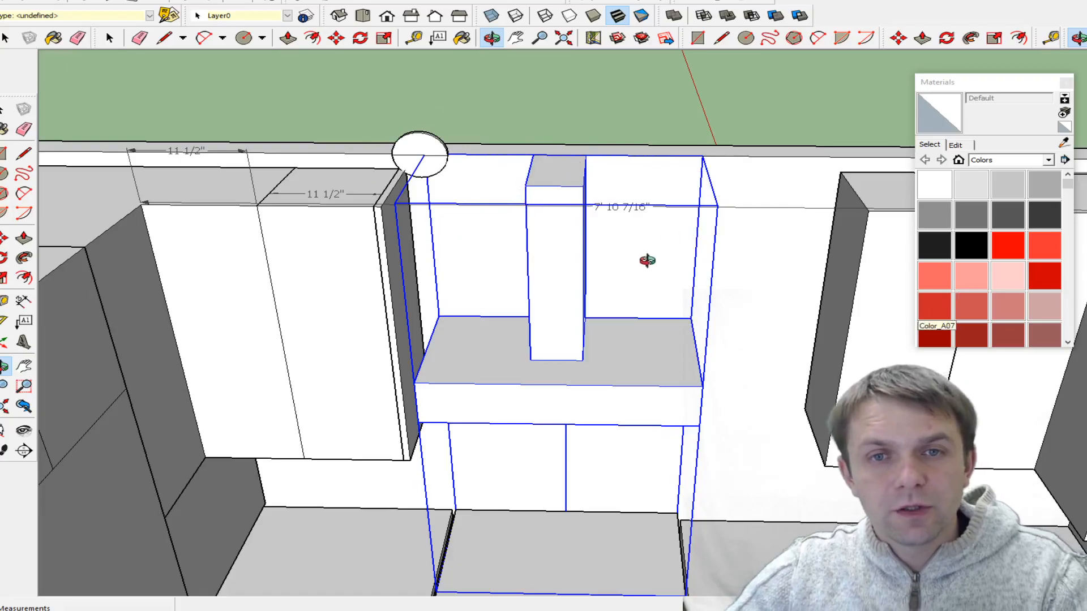
{"action": "key", "text": "space"}
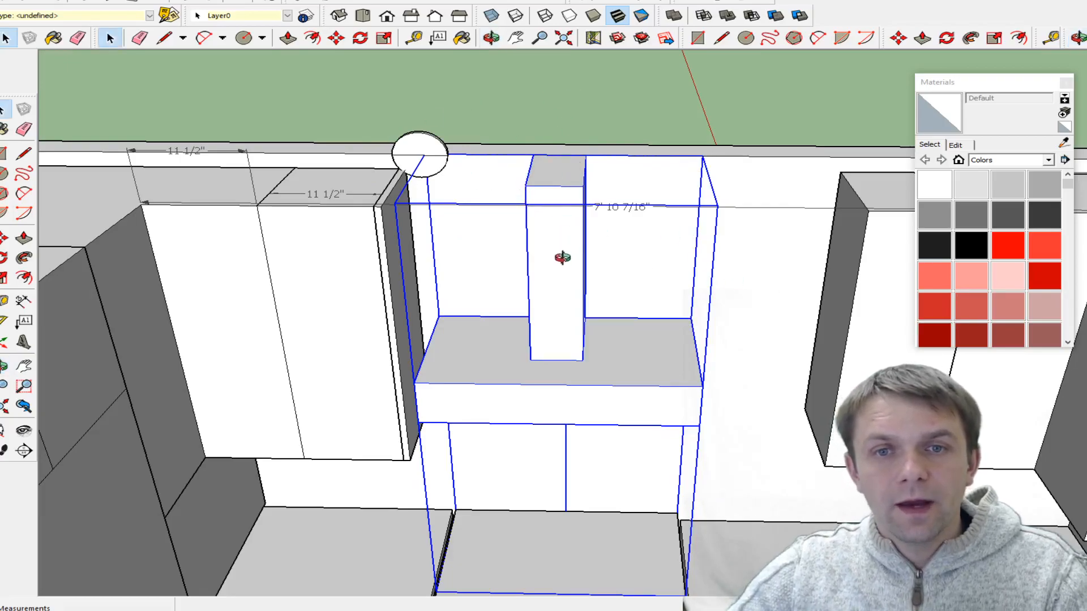
{"action": "left_click", "coordinate": [484, 100]}
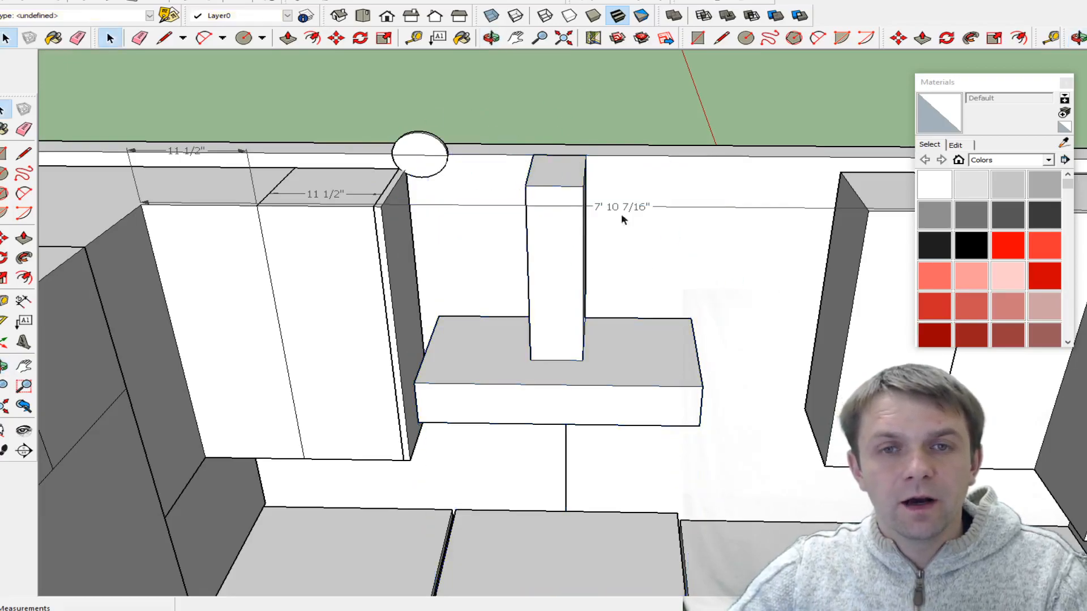
- Copy the upper cabinet nearest the hood in the far run and place the copy flush against its hood-facing side
{"action": "scroll", "coordinate": [525, 162], "scroll_direction": "down", "scroll_amount": 3}
{"action": "scroll", "coordinate": [689, 219], "scroll_direction": "down", "scroll_amount": 3}
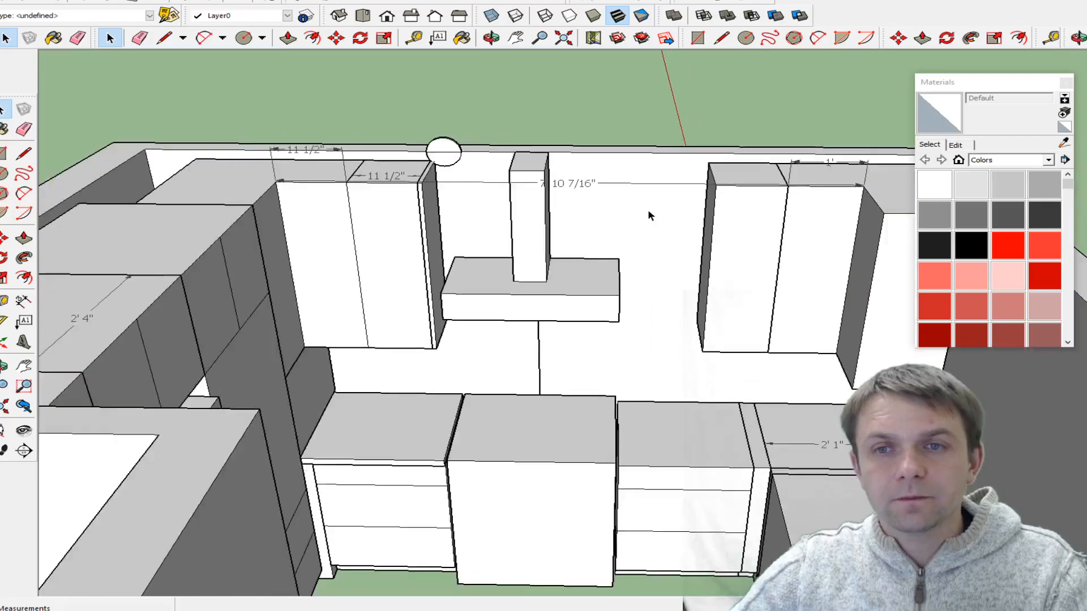
{"action": "left_click", "coordinate": [697, 194]}
{"action": "scroll", "coordinate": [712, 205], "scroll_direction": "up", "scroll_amount": 5}
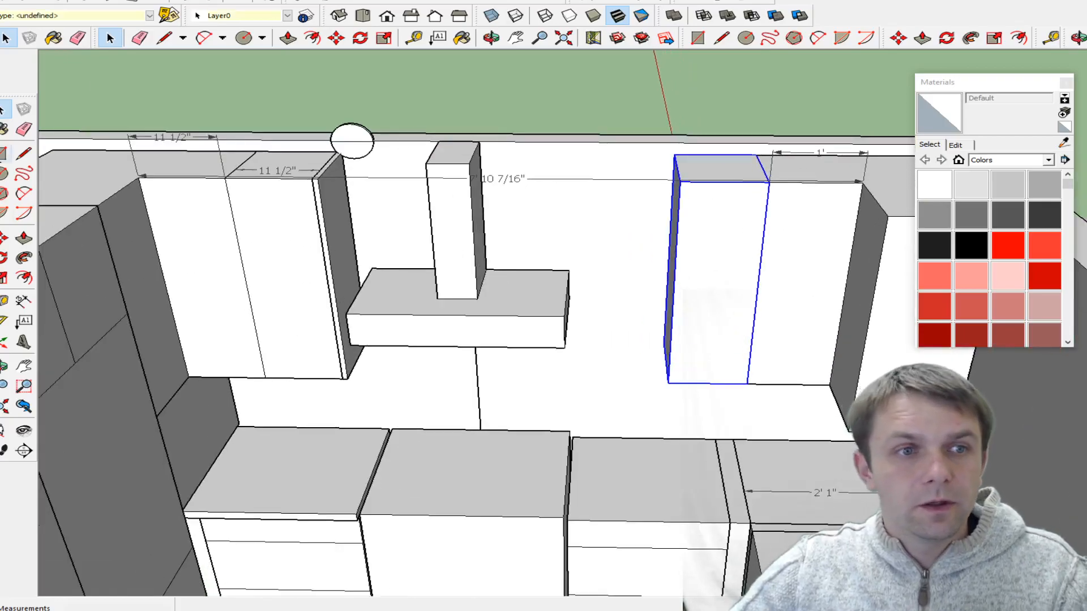
{"action": "key", "text": "ctrl+v"}
{"action": "left_click", "coordinate": [639, 333]}
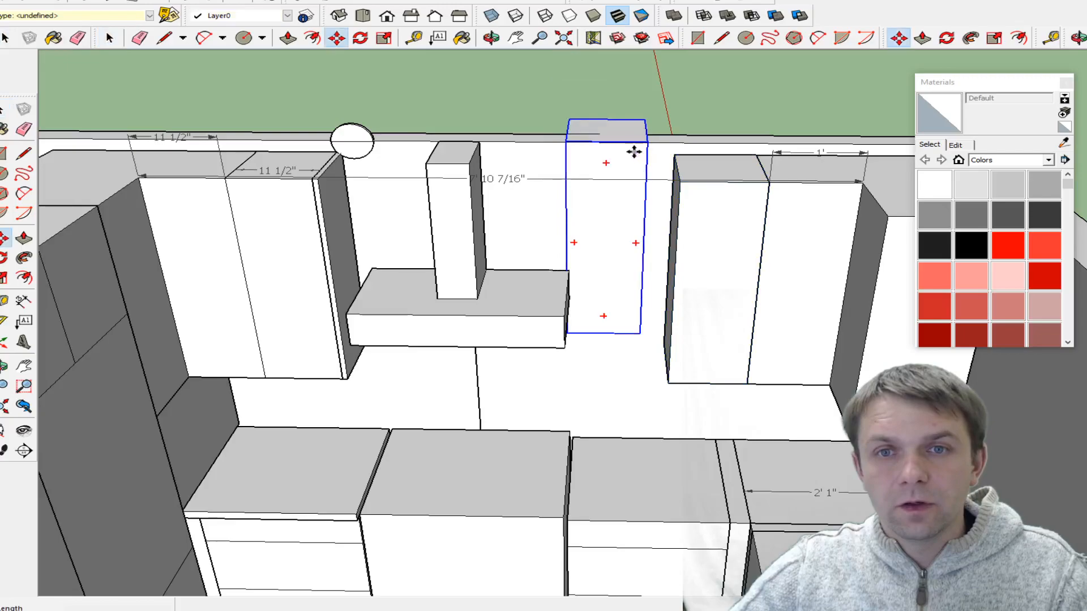
{"action": "left_click", "coordinate": [645, 146]}
{"action": "left_click", "coordinate": [680, 170]}
{"action": "scroll", "coordinate": [535, 158], "scroll_direction": "down", "scroll_amount": 2}
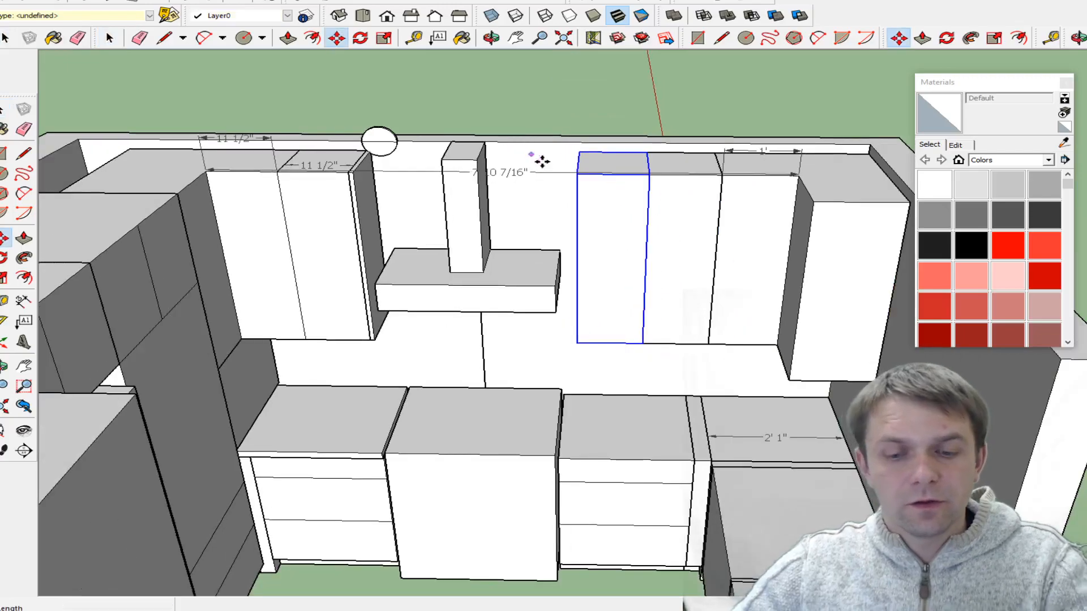
- Examine the upper cabinet layout around the range hood from several angles
{"action": "key", "text": "o"}
{"action": "left_click_drag", "start_coordinate": [603, 202], "coordinate": [580, 346]}
{"action": "scroll", "coordinate": [674, 257], "scroll_direction": "up", "scroll_amount": 3}
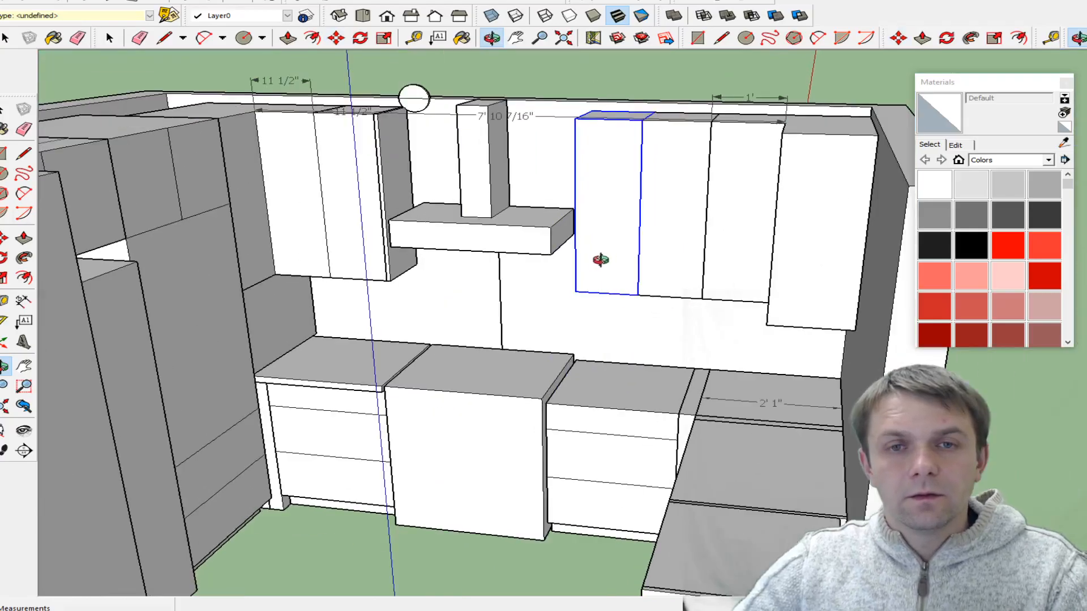
{"action": "left_click_drag", "start_coordinate": [684, 257], "coordinate": [630, 374]}
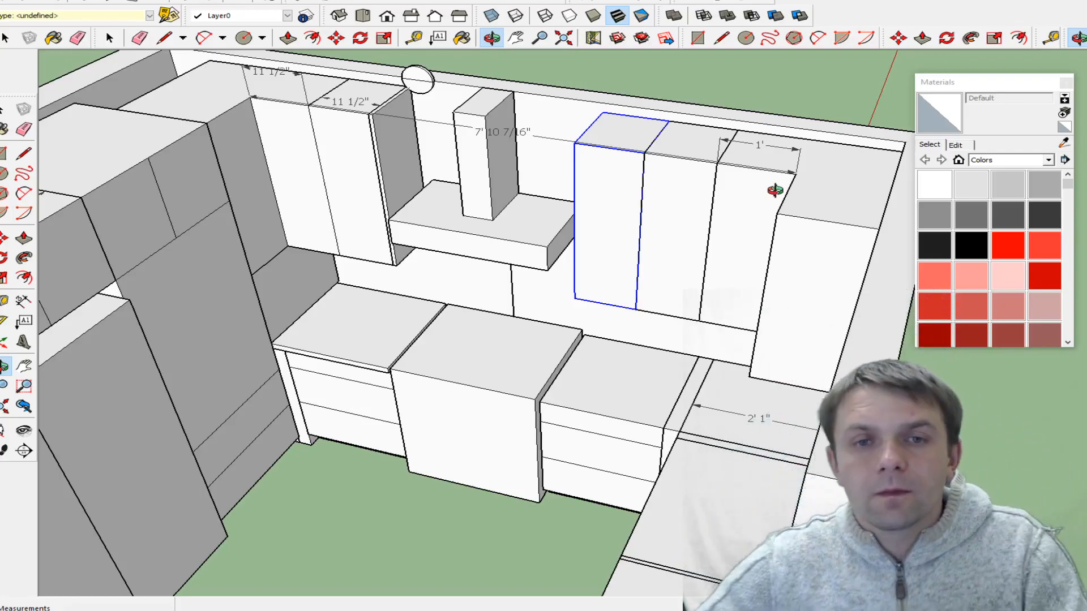
{"action": "left_click_drag", "start_coordinate": [622, 334], "coordinate": [753, 313]}
{"action": "scroll", "coordinate": [379, 141], "scroll_direction": "down", "scroll_amount": 2}
{"action": "left_click_drag", "start_coordinate": [532, 346], "coordinate": [718, 340]}
{"action": "scroll", "coordinate": [478, 287], "scroll_direction": "down", "scroll_amount": 3}
{"action": "scroll", "coordinate": [481, 175], "scroll_direction": "up", "scroll_amount": 5}
{"action": "scroll", "coordinate": [294, 300], "scroll_direction": "down", "scroll_amount": 3}
{"action": "scroll", "coordinate": [51, 227], "scroll_direction": "down", "scroll_amount": 2}
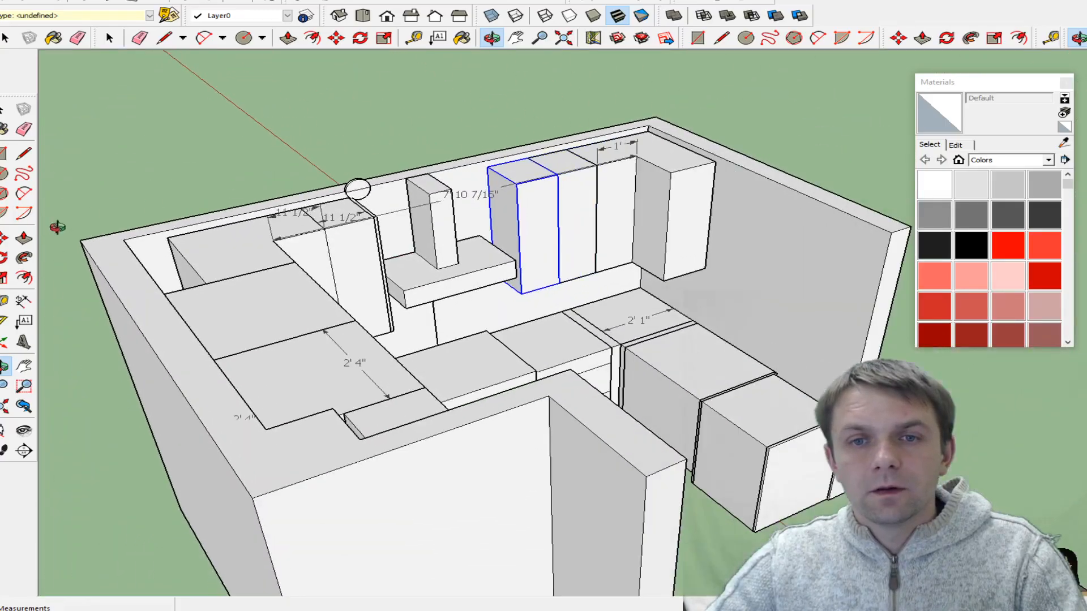
{"action": "scroll", "coordinate": [50, 227], "scroll_direction": "down", "scroll_amount": 1}
{"action": "scroll", "coordinate": [503, 266], "scroll_direction": "up", "scroll_amount": 2}
{"action": "scroll", "coordinate": [510, 272], "scroll_direction": "up", "scroll_amount": 3}
- Copy the side panel beside the pipe marker onto the hood-facing end of the upper cabinet run across the hood
{"action": "scroll", "coordinate": [667, 311], "scroll_direction": "down", "scroll_amount": 2}
{"action": "middle_click_drag", "start_coordinate": [666, 312], "coordinate": [462, 335]}
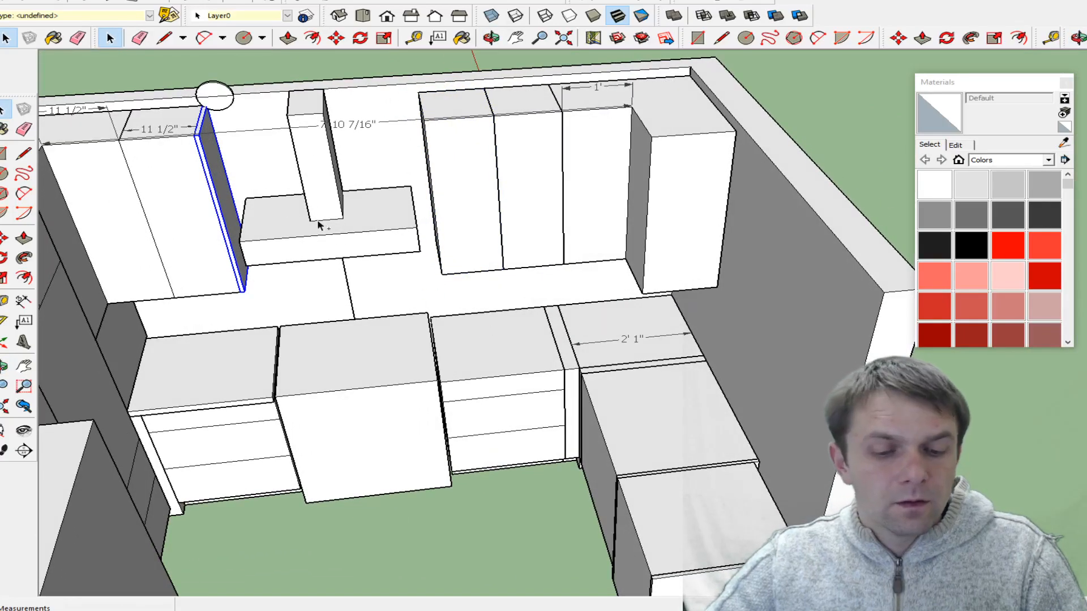
{"action": "key", "text": "m"}
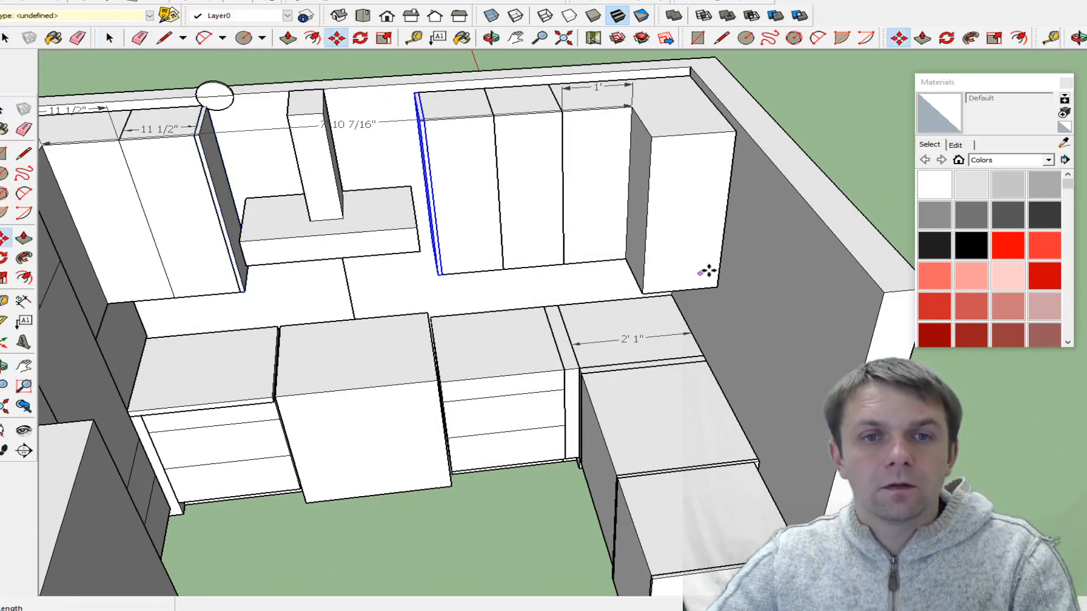
- Examine the whole kitchen with the range hood and both upper cabinet runs from several viewpoints
{"action": "scroll", "coordinate": [436, 321], "scroll_direction": "down", "scroll_amount": 2}
{"action": "scroll", "coordinate": [503, 323], "scroll_direction": "up", "scroll_amount": 2}
{"action": "mouse_move", "coordinate": [480, 331]}
{"action": "middle_mouse_down"}
{"action": "mouse_move", "coordinate": [371, 287]}
{"action": "mouse_move", "coordinate": [351, 184]}
{"action": "mouse_move", "coordinate": [400, 194]}
{"action": "mouse_move", "coordinate": [487, 249]}
{"action": "mouse_move", "coordinate": [430, 240]}
{"action": "mouse_move", "coordinate": [475, 318]}
{"action": "mouse_move", "coordinate": [413, 223]}
{"action": "mouse_move", "coordinate": [477, 320]}
{"action": "middle_mouse_up"}
{"action": "scroll", "coordinate": [808, 381], "scroll_direction": "down", "scroll_amount": 4}
{"action": "middle_click_drag", "start_coordinate": [808, 380], "coordinate": [551, 342]}
{"action": "scroll", "coordinate": [570, 287], "scroll_direction": "up", "scroll_amount": 4}
{"action": "scroll", "coordinate": [570, 287], "scroll_direction": "up", "scroll_amount": 2}
{"action": "middle_click_drag", "start_coordinate": [553, 301], "coordinate": [594, 322]}
{"action": "scroll", "coordinate": [634, 245], "scroll_direction": "down", "scroll_amount": 4}
{"action": "scroll", "coordinate": [662, 253], "scroll_direction": "up", "scroll_amount": 3}
{"action": "scroll", "coordinate": [662, 253], "scroll_direction": "down", "scroll_amount": 3}
{"action": "middle_click_drag", "start_coordinate": [662, 253], "coordinate": [497, 444]}
{"action": "scroll", "coordinate": [377, 209], "scroll_direction": "up", "scroll_amount": 3}
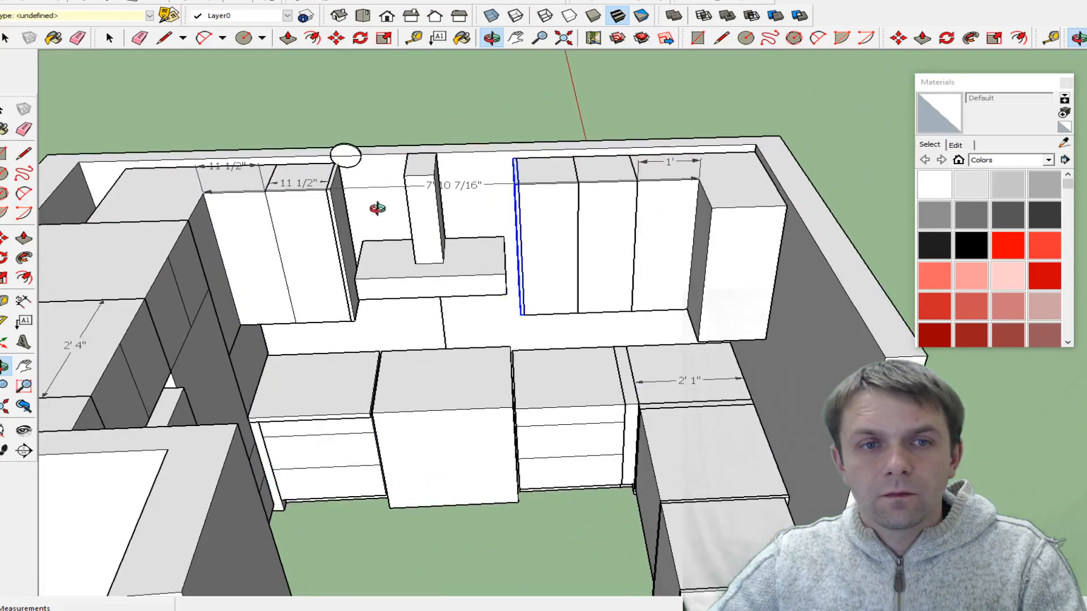
{"action": "scroll", "coordinate": [320, 212], "scroll_direction": "up", "scroll_amount": 2}
{"action": "key", "text": "space"}
{"action": "left_click", "coordinate": [302, 219]}
{"action": "right_click", "coordinate": [303, 219]}
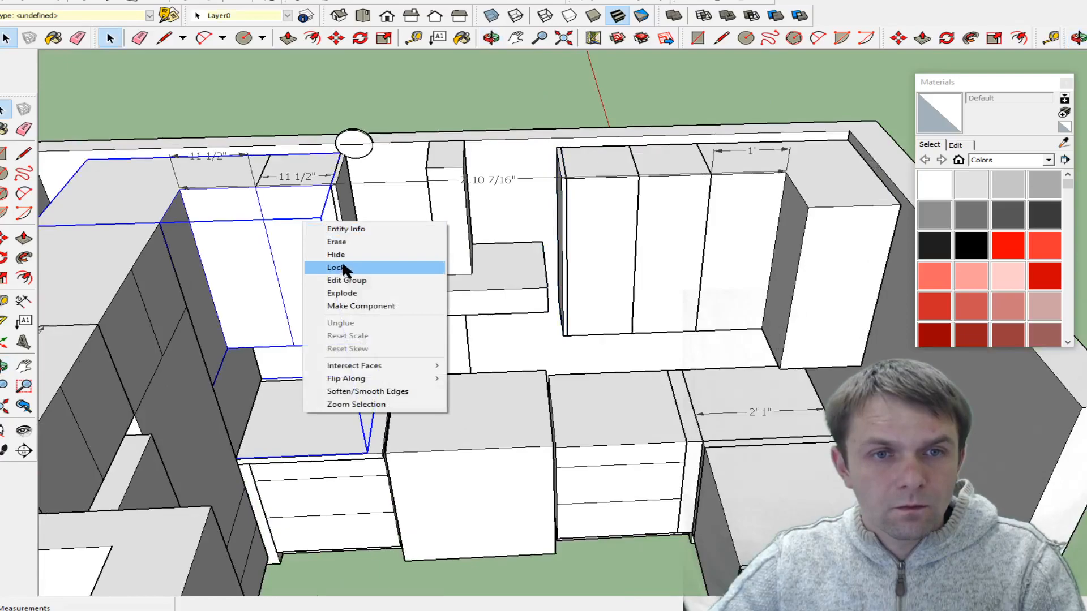
{"action": "left_click", "coordinate": [341, 267]}
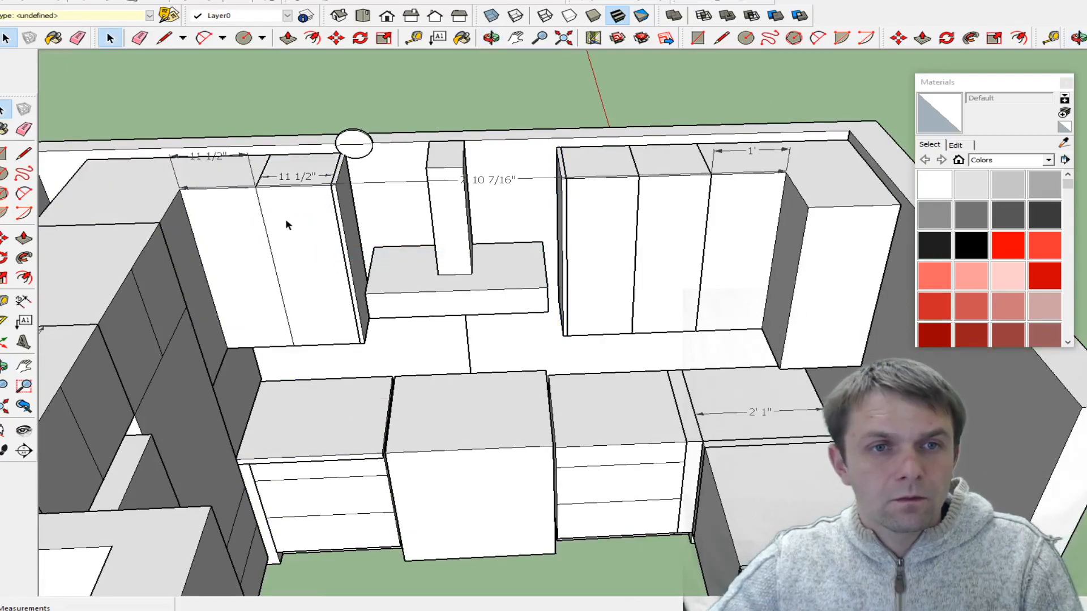
{"action": "double_click", "coordinate": [286, 223]}
- Hide the side panel beside the pipe marker and open the first corner cabinet group for editing
{"action": "left_click", "coordinate": [351, 218]}
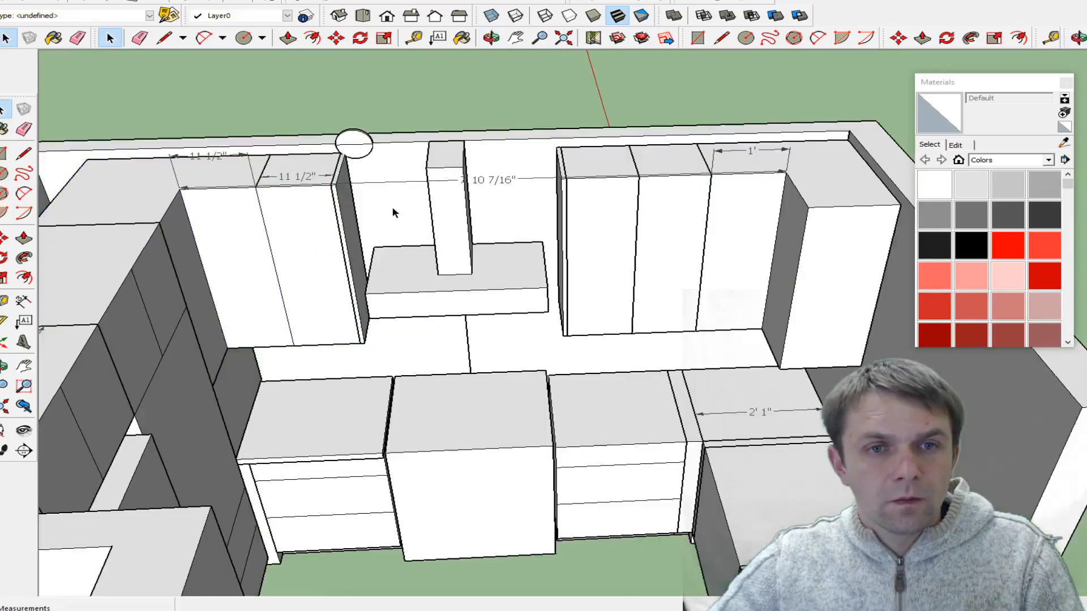
{"action": "right_click", "coordinate": [353, 216]}
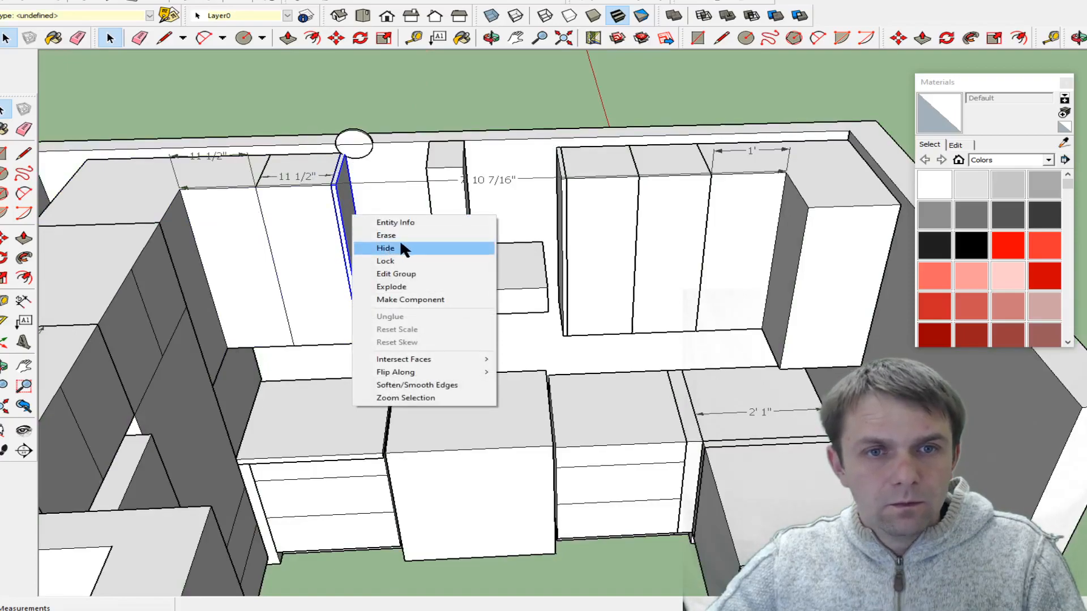
{"action": "left_click", "coordinate": [400, 247]}
{"action": "double_click", "coordinate": [334, 222]}
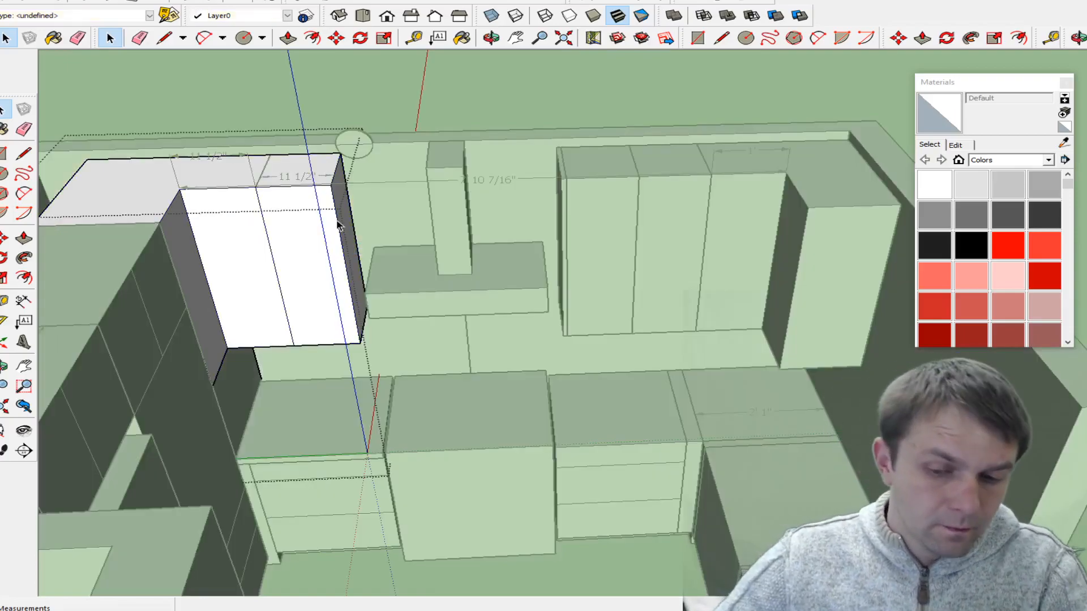
- Push the hood-facing side of the first corner upper cabinet inward, leaving its front section about 11" wide, and close the group
{"action": "key", "text": "p"}
{"action": "left_click_drag", "start_coordinate": [334, 223], "coordinate": [251, 232]}
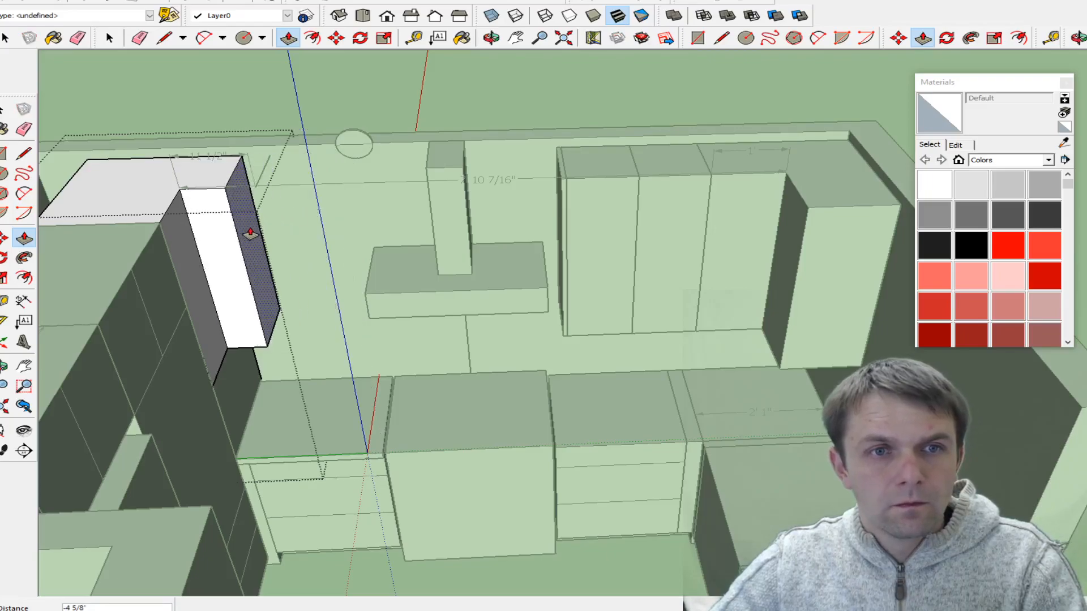
{"action": "type", "text": ".5"}
{"action": "key", "text": "Return"}
{"action": "key", "text": "space"}
{"action": "left_click", "coordinate": [225, 91]}
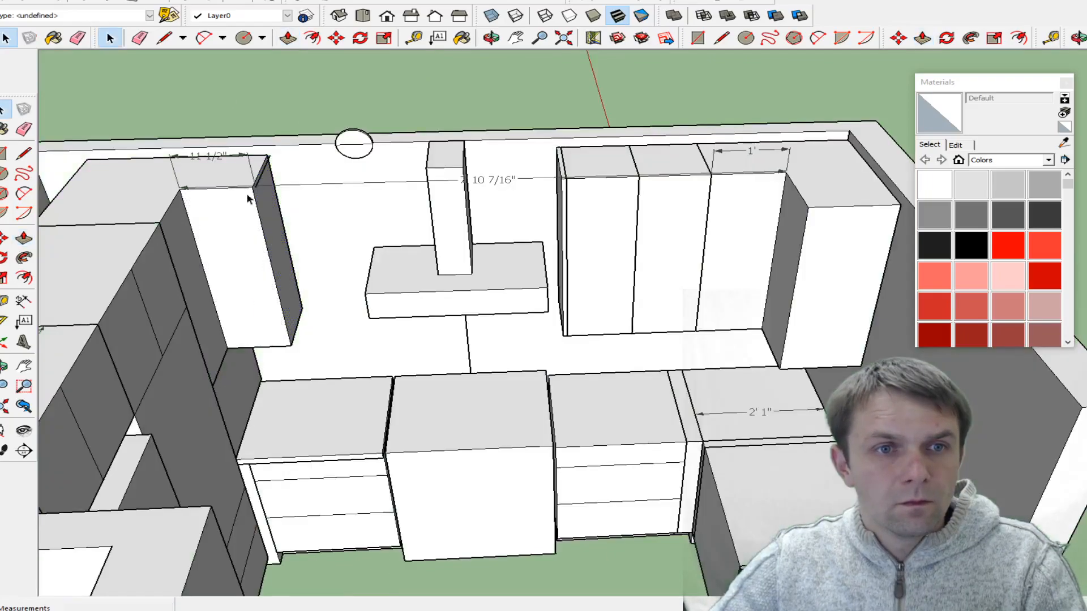
- Erase the 11 1/2" dimension on the shortened corner cabinet and the 7' 10 7/16" dimension spanning the gap across the hood
{"action": "scroll", "coordinate": [251, 231], "scroll_direction": "up", "scroll_amount": 2}
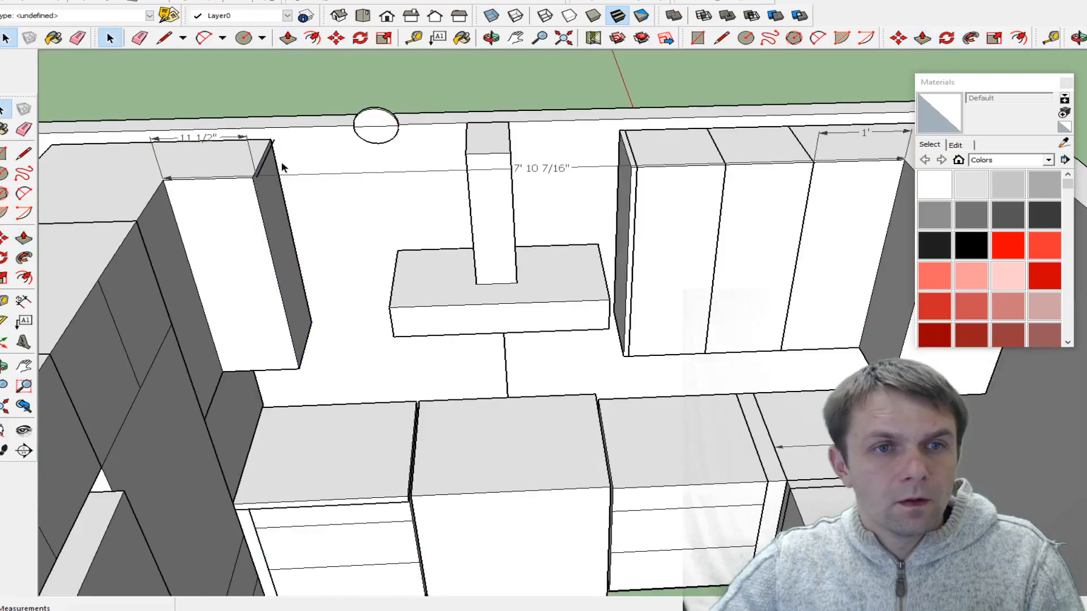
{"action": "scroll", "coordinate": [219, 185], "scroll_direction": "up", "scroll_amount": 2}
{"action": "key", "text": "Delete"}
{"action": "key", "text": "e"}
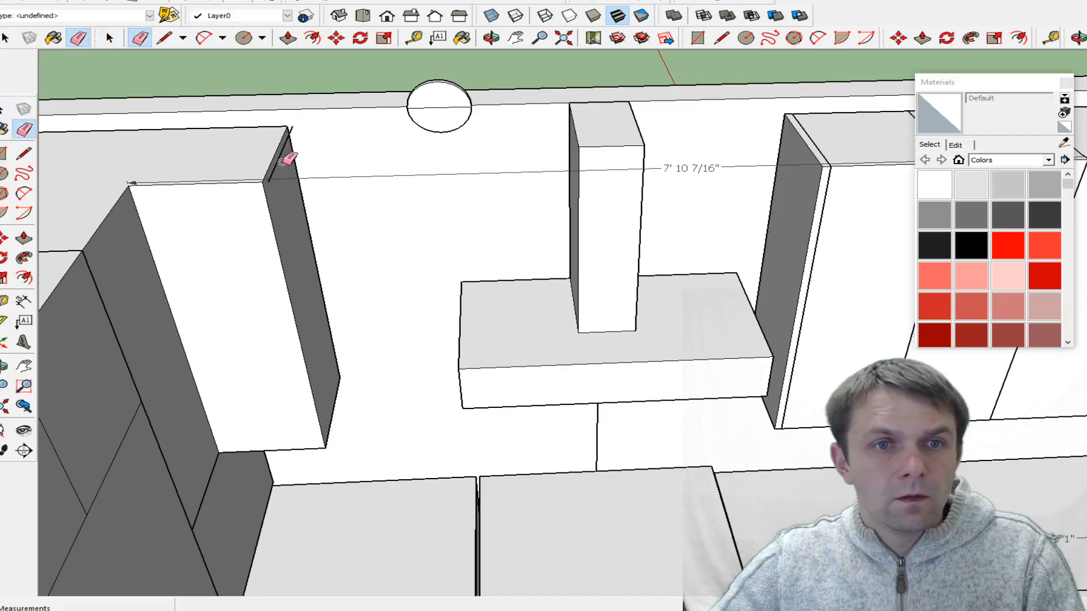
{"action": "left_click", "coordinate": [365, 176]}
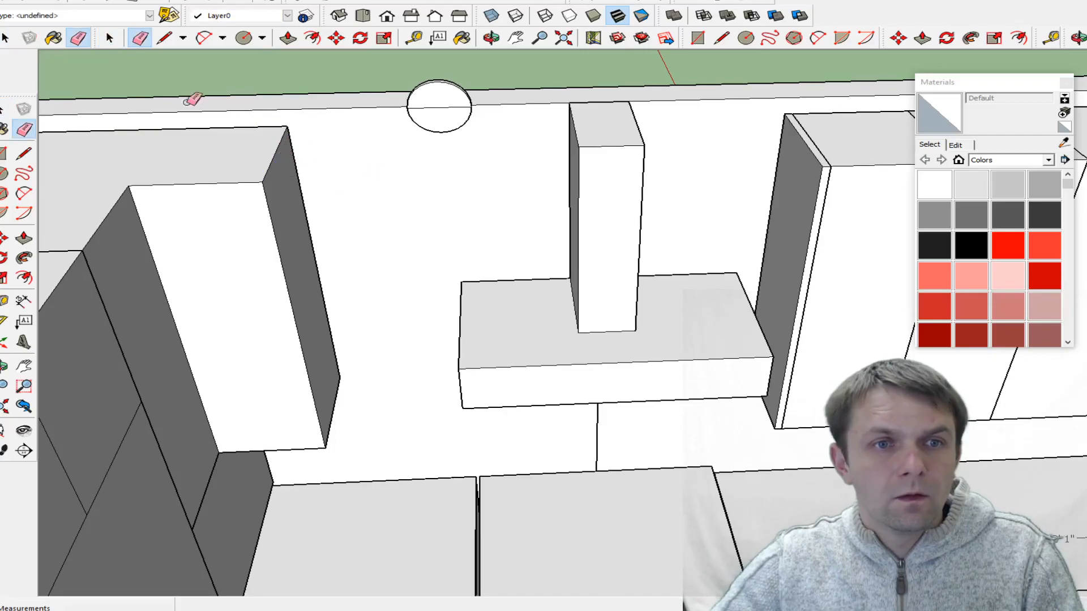
- Dimension the front width of the shortened corner upper cabinet along its top edge
{"action": "left_click", "coordinate": [24, 302]}
{"action": "left_click", "coordinate": [129, 186]}
{"action": "left_click", "coordinate": [260, 183]}
{"action": "left_click", "coordinate": [250, 170]}
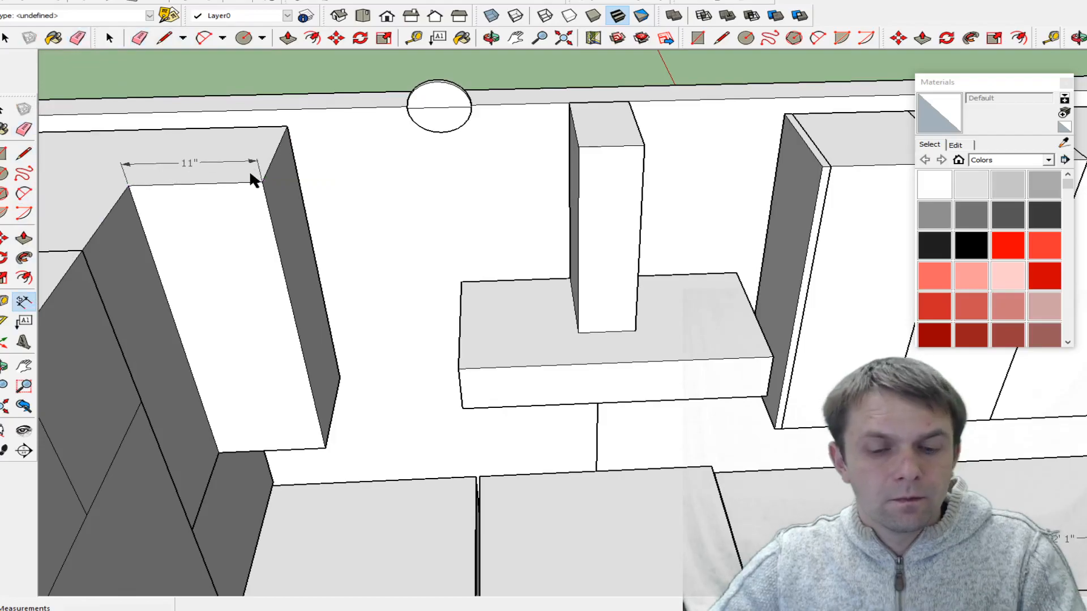
- Open the shortened corner cabinet group, extend its hood-facing side by 1", and close the group
{"action": "key", "text": "p"}
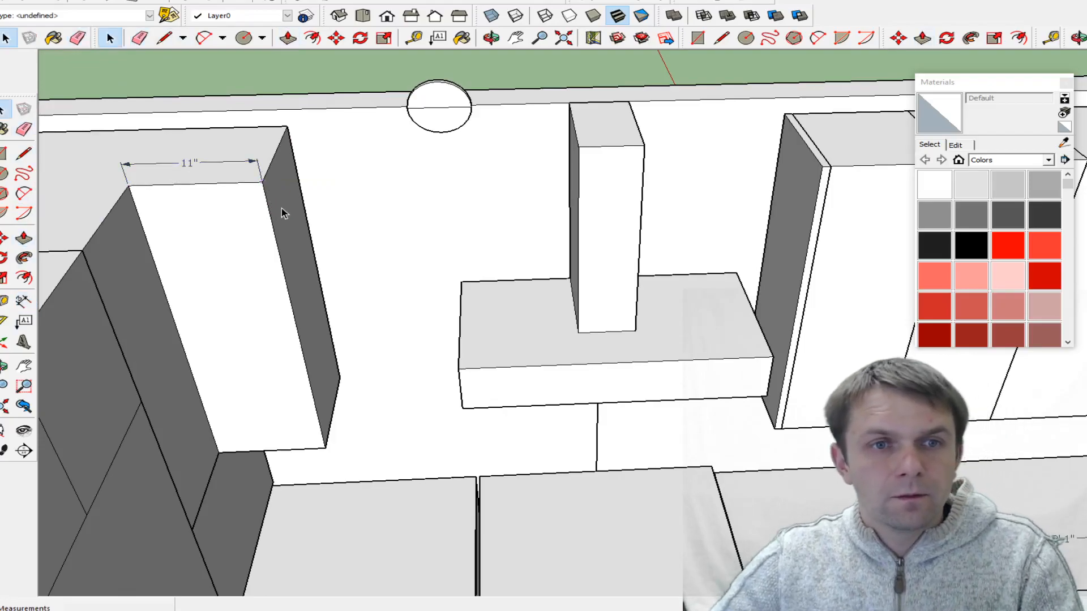
{"action": "key", "text": "space"}
{"action": "double_click", "coordinate": [281, 211]}
{"action": "key", "text": "p"}
{"action": "left_click", "coordinate": [281, 210]}
{"action": "type", "text": "1"}
{"action": "key", "text": "Return"}
{"action": "key", "text": "space"}
{"action": "left_click", "coordinate": [297, 72]}
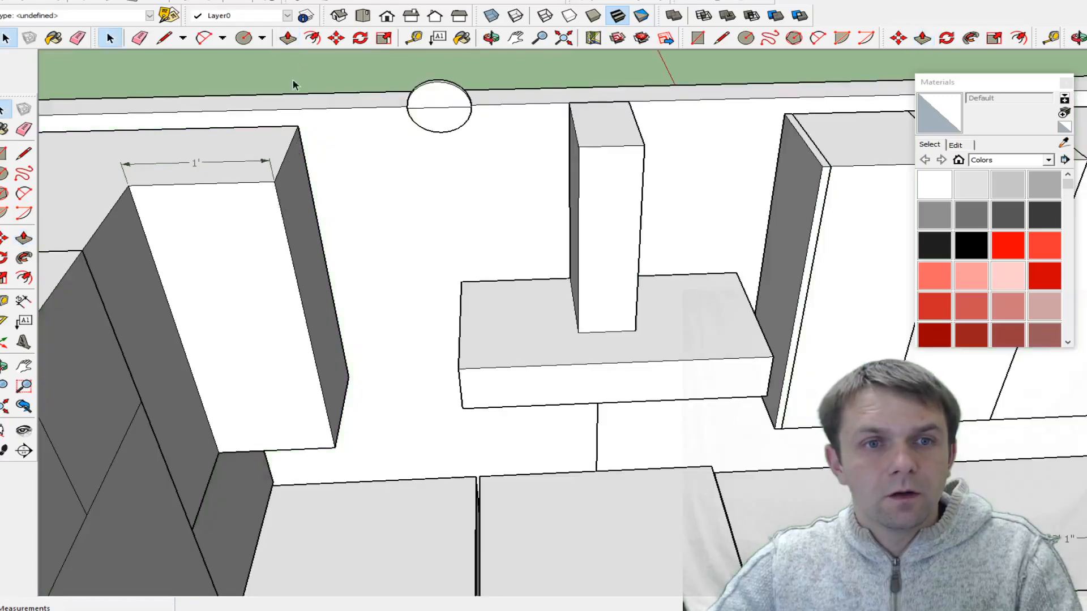
- Unhide the side panel beside the pipe marker
{"action": "scroll", "coordinate": [280, 247], "scroll_direction": "down", "scroll_amount": 1}
{"action": "left_click", "coordinate": [281, 246]}
{"action": "left_click", "coordinate": [40, 1]}
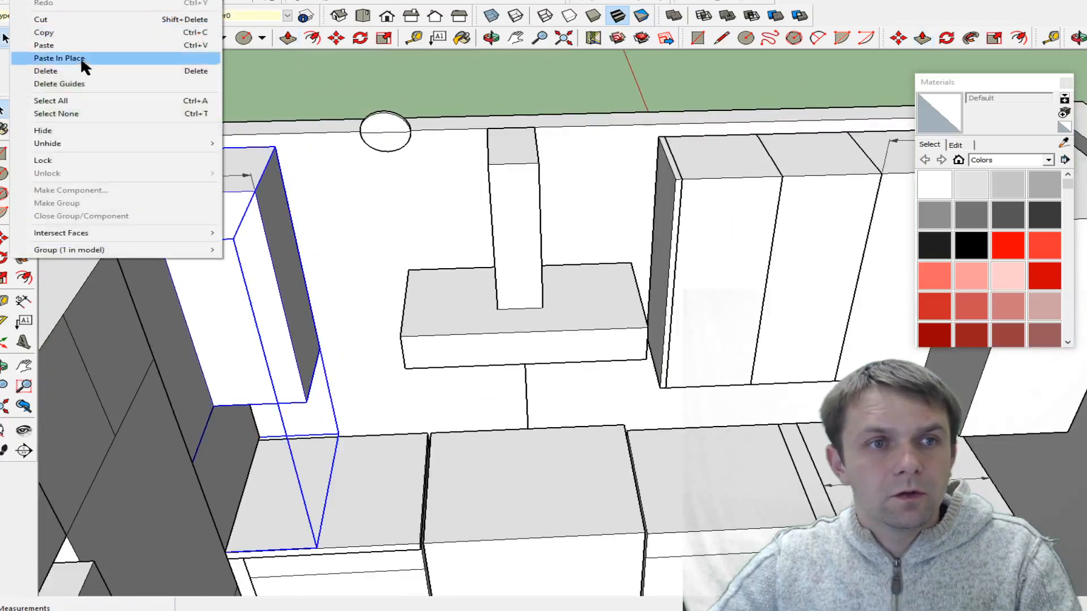
{"action": "mouse_move", "coordinate": [203, 140]}
{"action": "left_click", "coordinate": [245, 170]}
{"action": "left_click", "coordinate": [383, 209]}
{"action": "scroll", "coordinate": [305, 258], "scroll_direction": "down", "scroll_amount": 1}
{"action": "scroll", "coordinate": [182, 234], "scroll_direction": "down", "scroll_amount": 2}
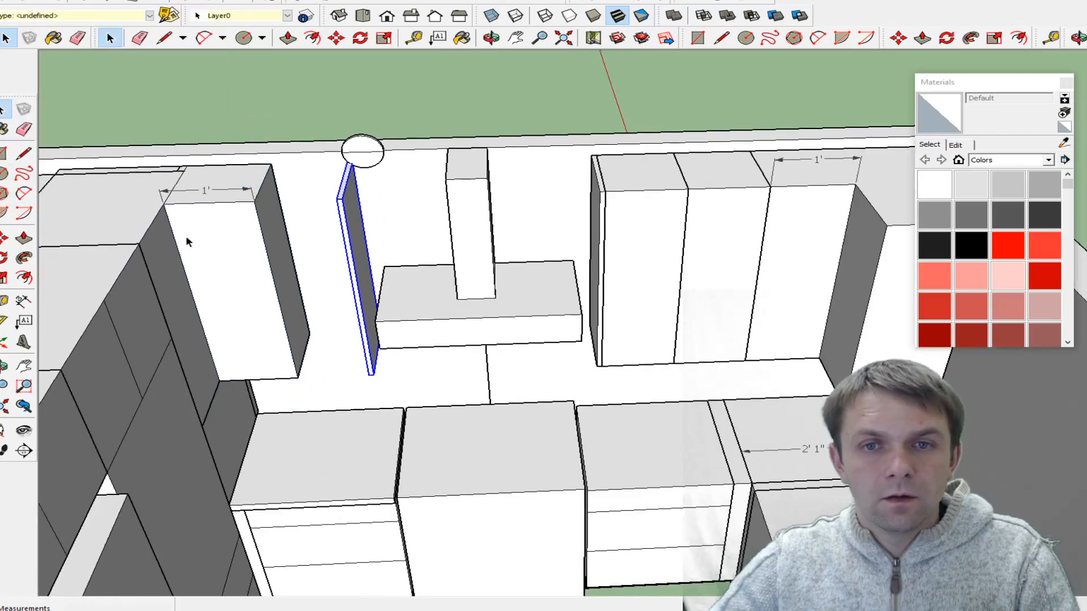
- Try erasing the upper cabinet directly behind the hood-facing side panel of the three-cabinet run
{"action": "scroll", "coordinate": [690, 191], "scroll_direction": "up", "scroll_amount": 2}
{"action": "left_click", "coordinate": [557, 193]}
{"action": "right_click", "coordinate": [564, 191]}
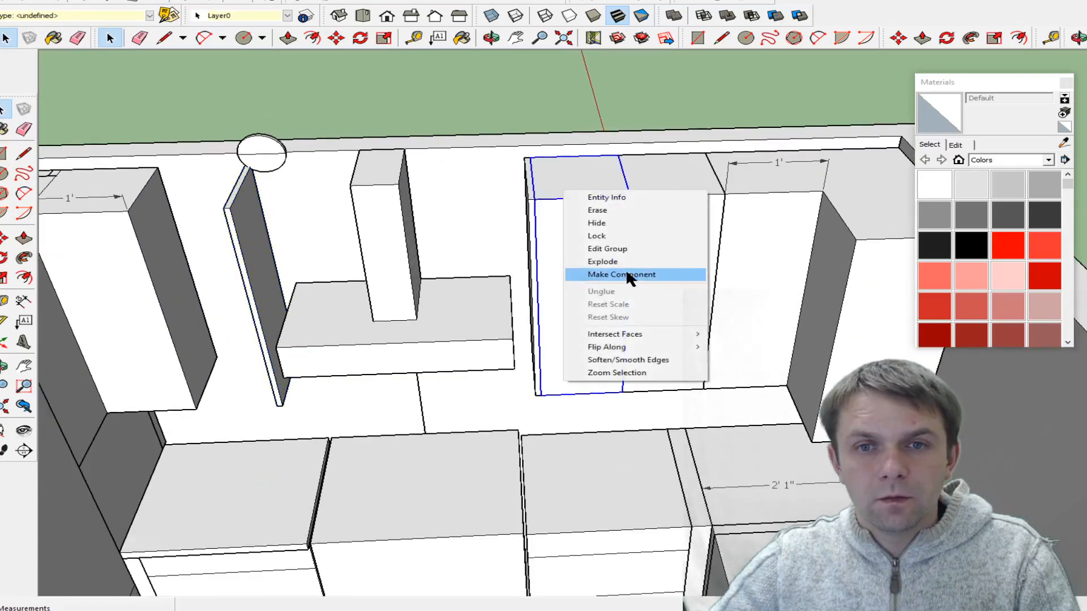
{"action": "left_click", "coordinate": [622, 210]}
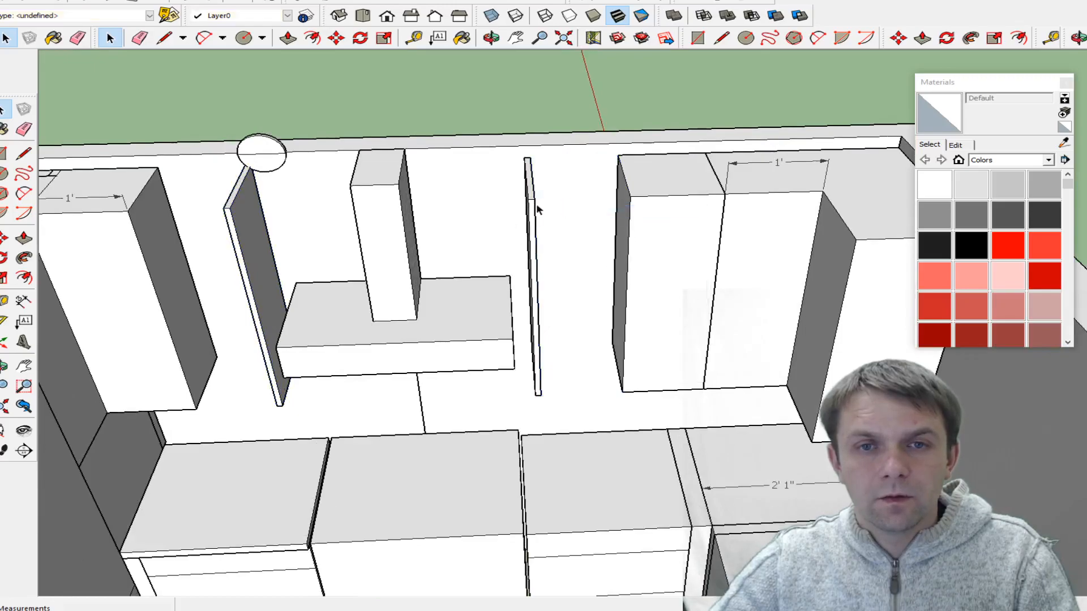
{"action": "scroll", "coordinate": [628, 237], "scroll_direction": "down", "scroll_amount": 3}
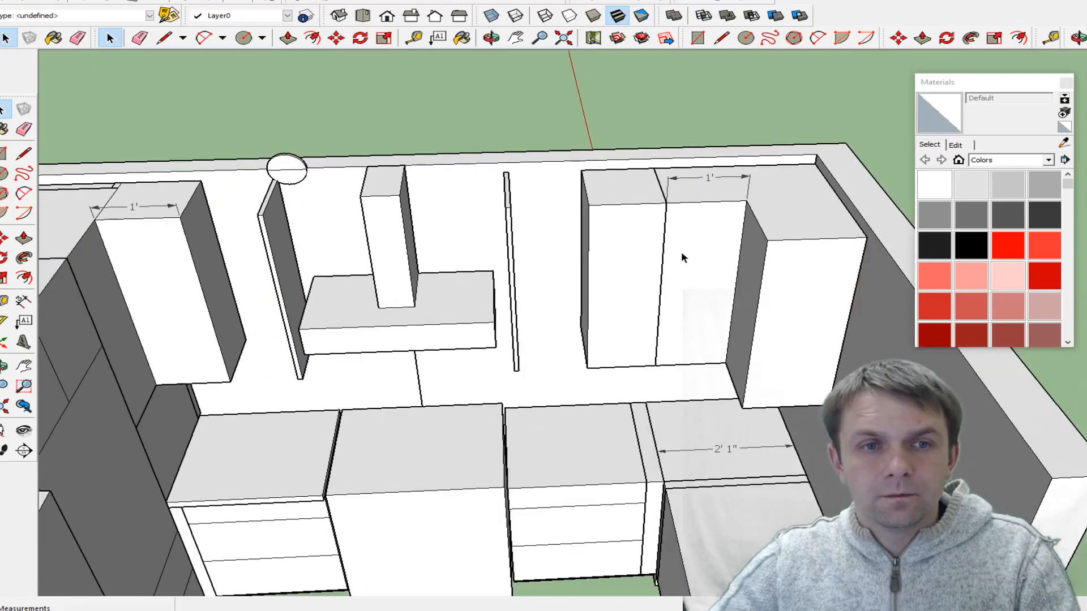
{"action": "scroll", "coordinate": [721, 212], "scroll_direction": "down", "scroll_amount": 1}
{"action": "scroll", "coordinate": [722, 215], "scroll_direction": "up", "scroll_amount": 1}
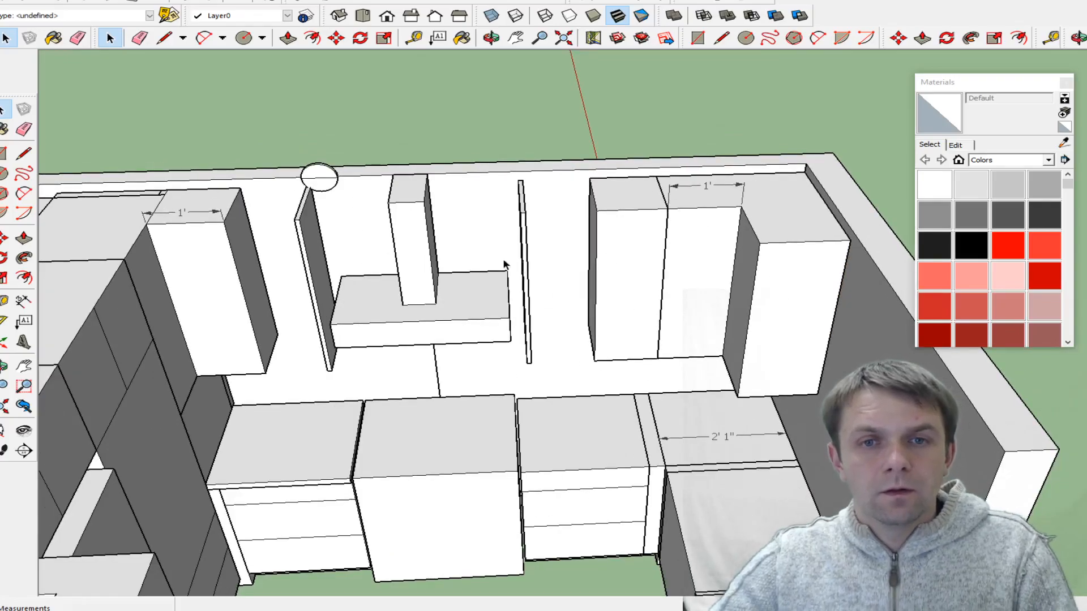
- Undo the last three changes and redo them
{"action": "key", "text": "ctrl+z"}
{"action": "key", "text": "ctrl+z"}
{"action": "key", "text": "ctrl+z"}
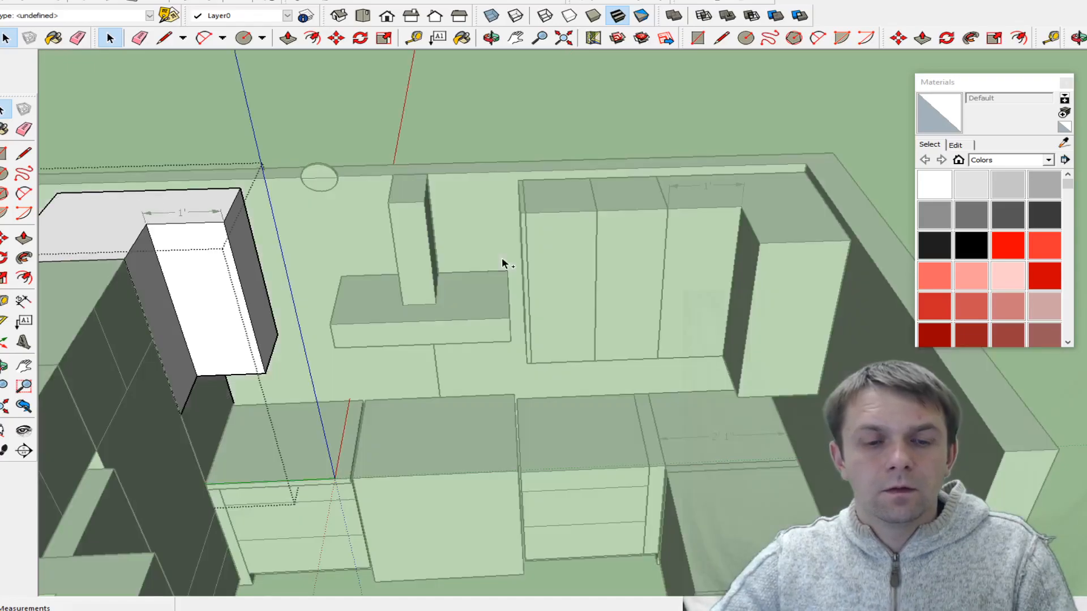
{"action": "key", "text": "ctrl+y"}
{"action": "key", "text": "ctrl+y"}
{"action": "key", "text": "ctrl+y"}
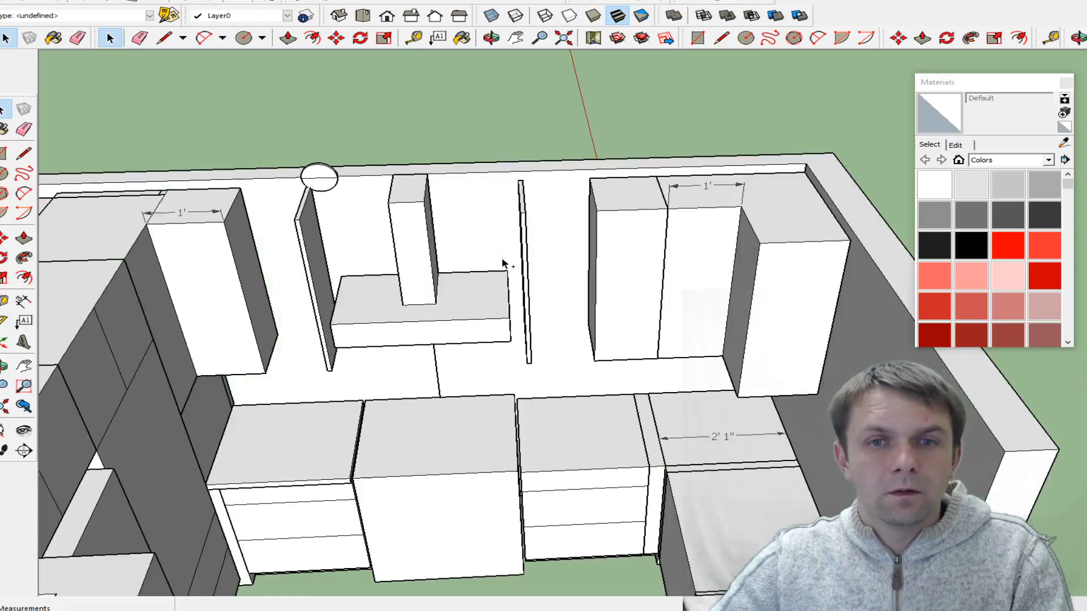
- Duplicate the entire kitchen model, including the human figure, and place the copy beside the original
{"action": "scroll", "coordinate": [459, 189], "scroll_direction": "down", "scroll_amount": 5}
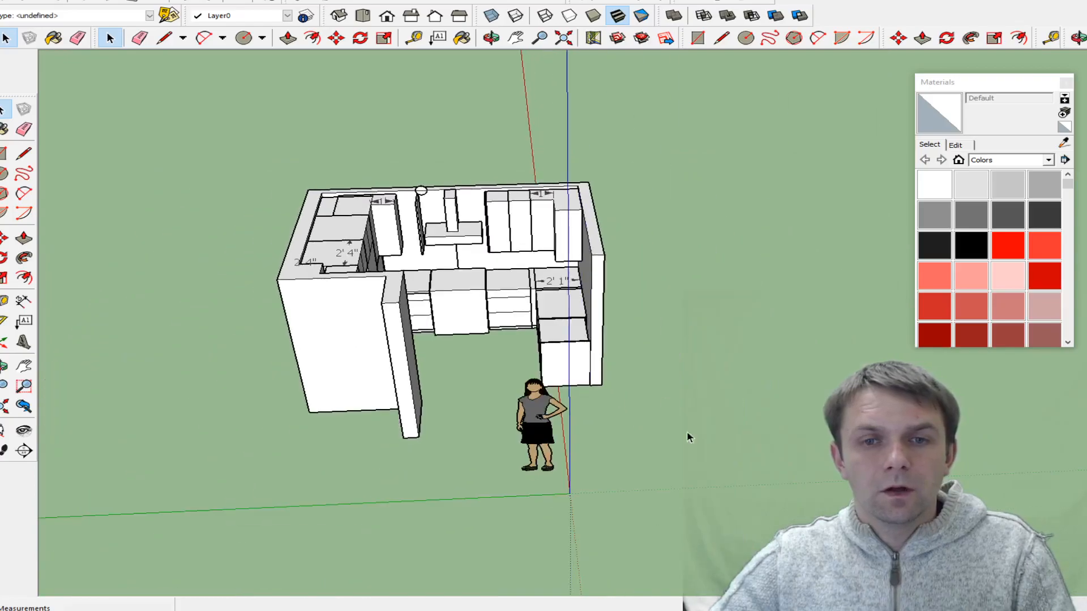
{"action": "left_click_drag", "start_coordinate": [228, 157], "coordinate": [230, 148]}
{"action": "scroll", "coordinate": [103, 202], "scroll_direction": "down", "scroll_amount": 3}
{"action": "key", "text": "ctrl+c"}
{"action": "key", "text": "ctrl+v"}
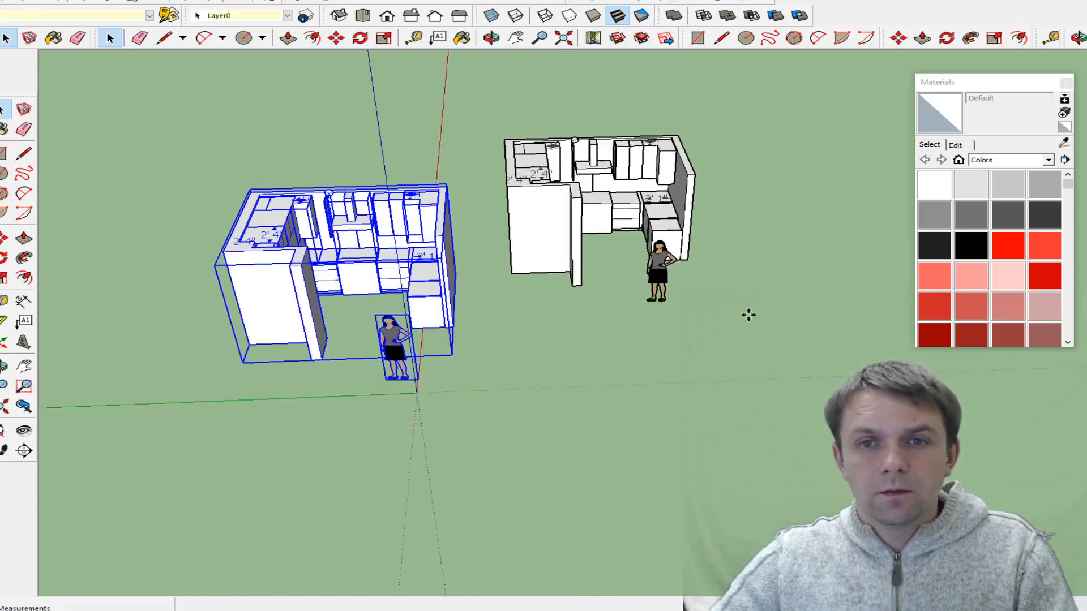
{"action": "left_click", "coordinate": [882, 346]}
{"action": "scroll", "coordinate": [320, 269], "scroll_direction": "down", "scroll_amount": 3}
{"action": "scroll", "coordinate": [737, 214], "scroll_direction": "up", "scroll_amount": 3}
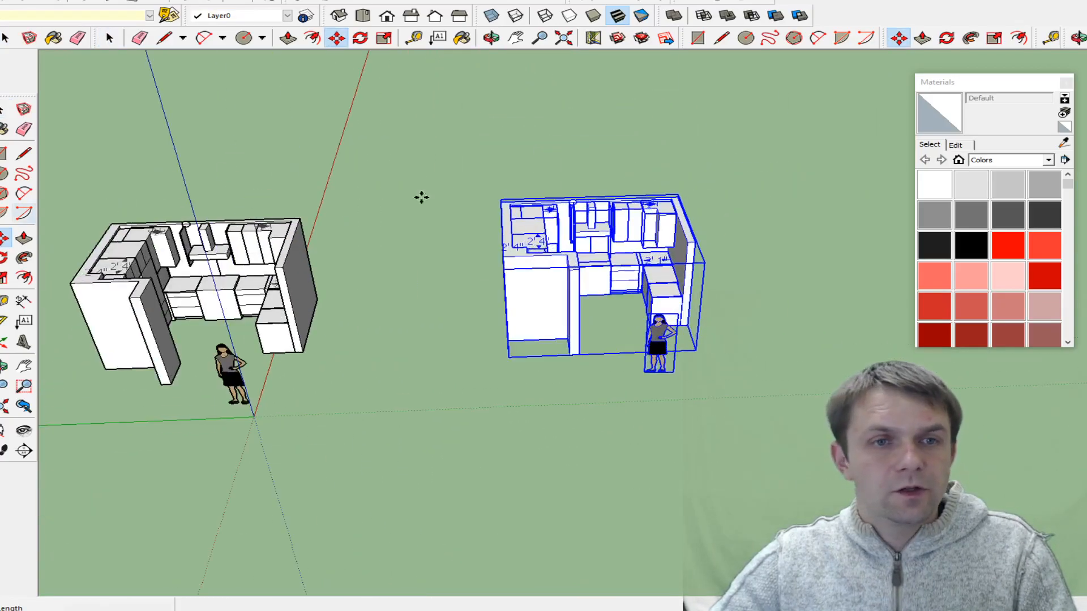
{"action": "scroll", "coordinate": [561, 203], "scroll_direction": "up", "scroll_amount": 5}
{"action": "key", "text": "space"}
- In the copied kitchen, delete the two upper cabinets between the hood-facing side panel and the far 1' cabinet
{"action": "scroll", "coordinate": [589, 229], "scroll_direction": "up", "scroll_amount": 5}
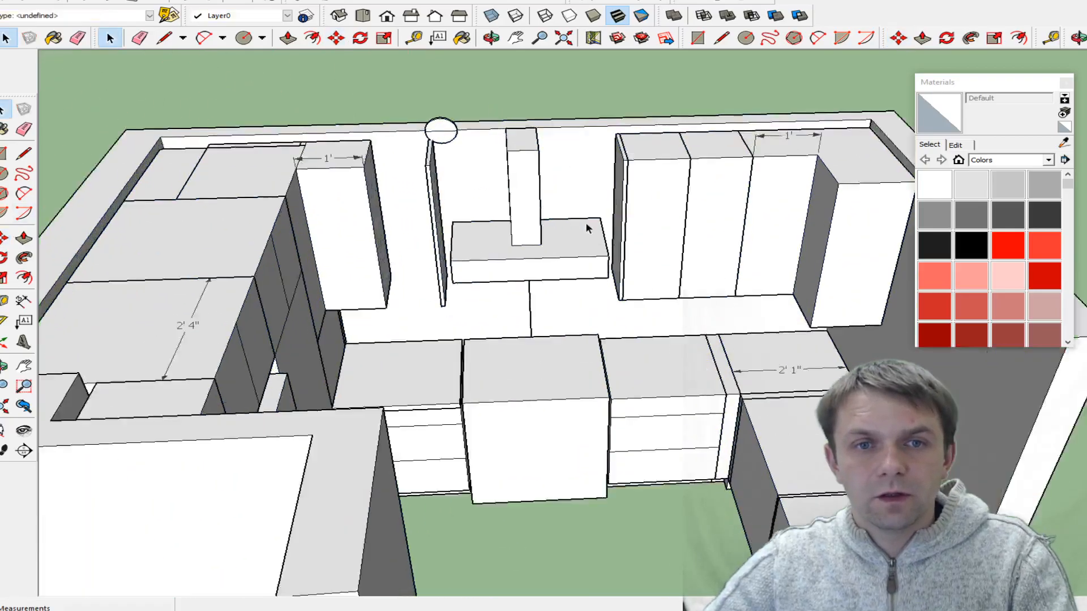
{"action": "scroll", "coordinate": [300, 220], "scroll_direction": "down", "scroll_amount": 3}
{"action": "scroll", "coordinate": [532, 189], "scroll_direction": "up", "scroll_amount": 1}
{"action": "left_click", "coordinate": [534, 189]}
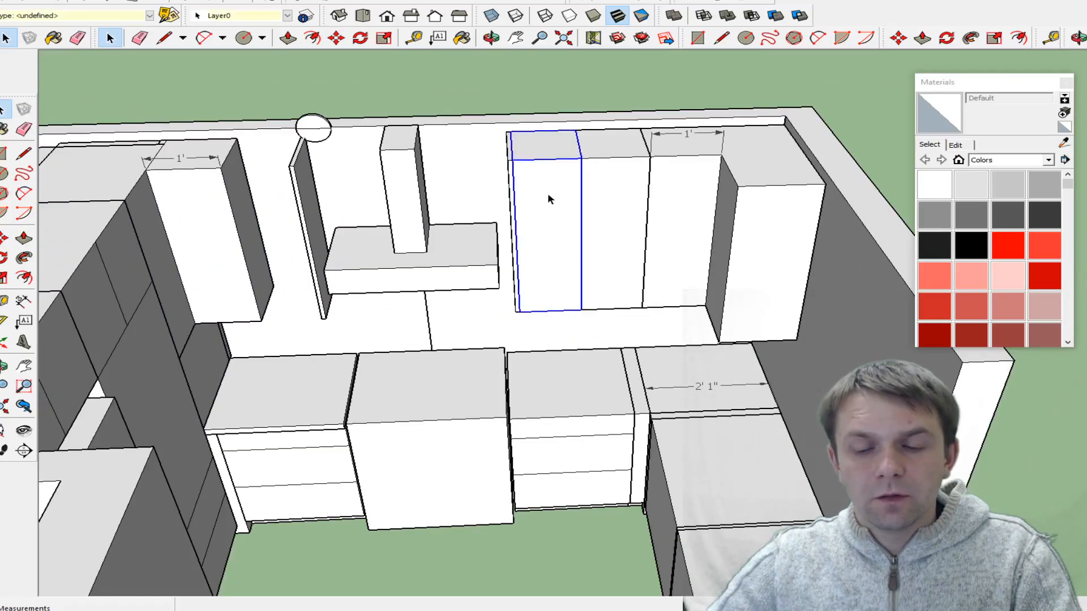
{"action": "key", "text": "Delete"}
{"action": "scroll", "coordinate": [615, 202], "scroll_direction": "up", "scroll_amount": 1}
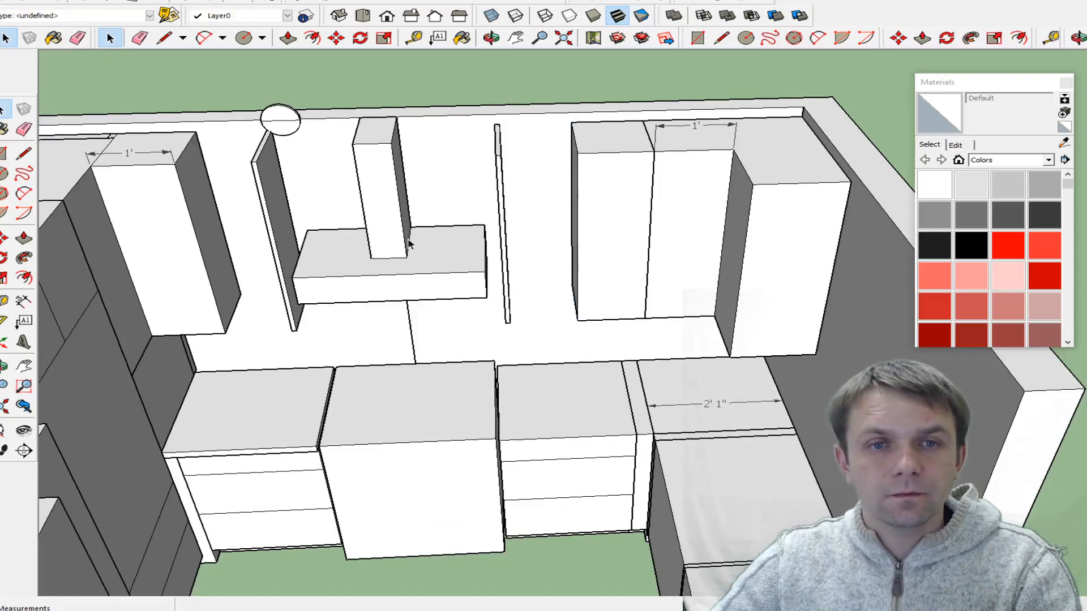
{"action": "scroll", "coordinate": [601, 307], "scroll_direction": "down", "scroll_amount": 1}
{"action": "left_click", "coordinate": [623, 162]}
{"action": "key", "text": "Delete"}
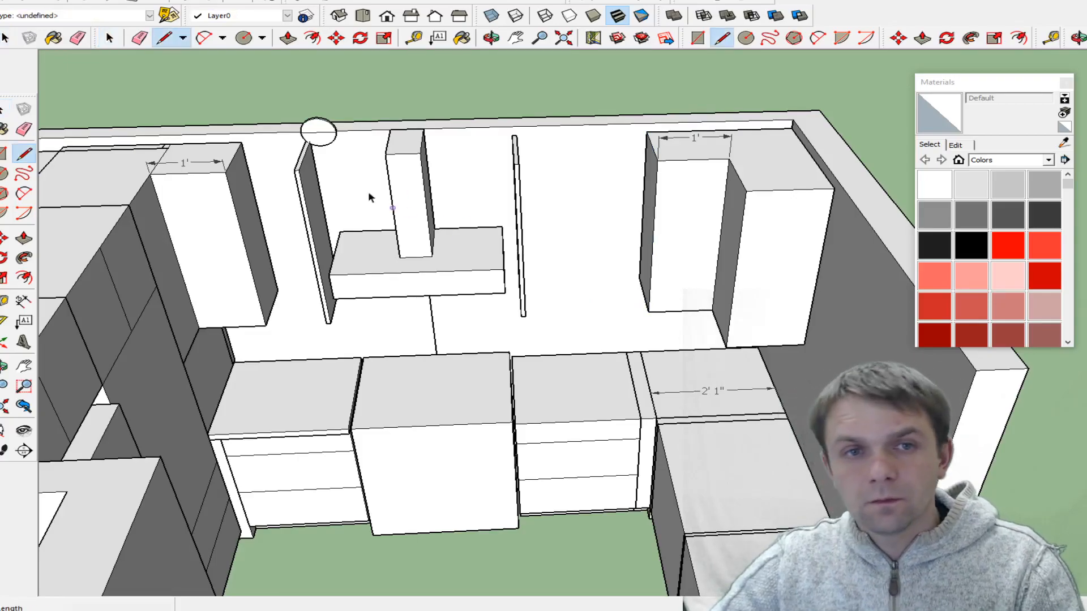
- Draw a line along the back wall joining the upper inner corners of the two 1' wide end cabinets
{"action": "key", "text": "l"}
{"action": "left_click", "coordinate": [242, 142]}
{"action": "key", "text": "space"}
{"action": "left_click", "coordinate": [409, 144]}
{"action": "scroll", "coordinate": [408, 144], "scroll_direction": "up", "scroll_amount": 3}
{"action": "key", "text": "m"}
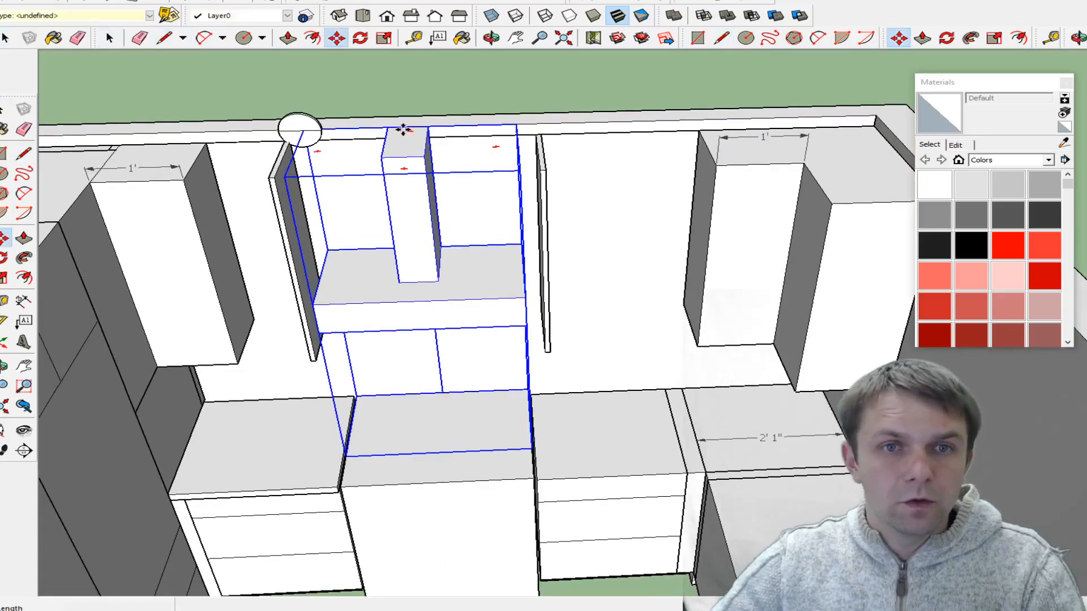
{"action": "left_click", "coordinate": [408, 127]}
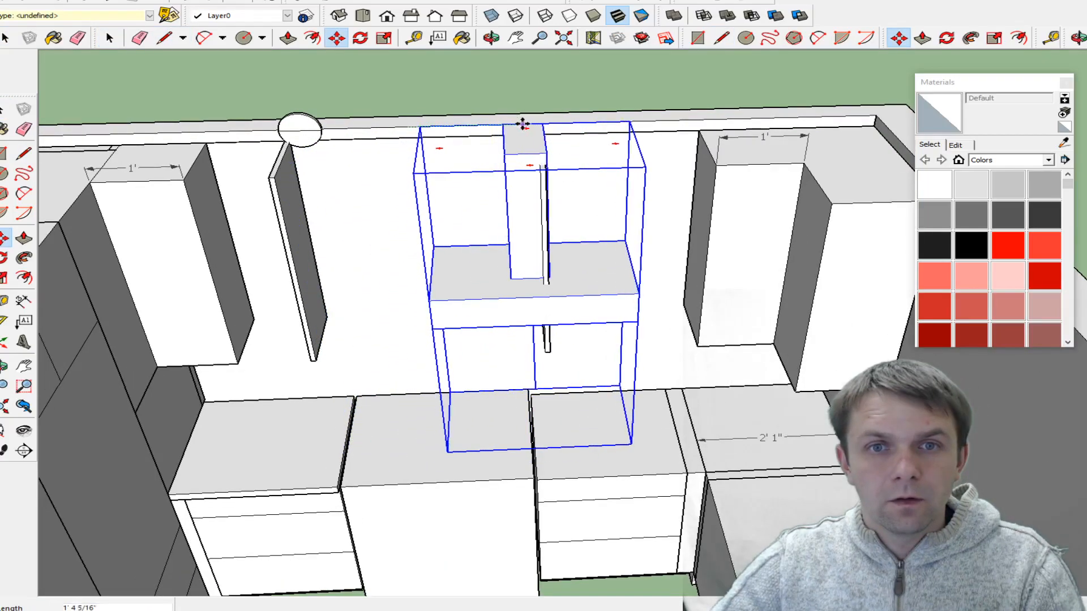
{"action": "left_click", "coordinate": [412, 129]}
{"action": "key", "text": "space"}
- Draw a vertical reference line upward from the midpoint of the line between the two end cabinets
{"action": "left_click", "coordinate": [586, 137]}
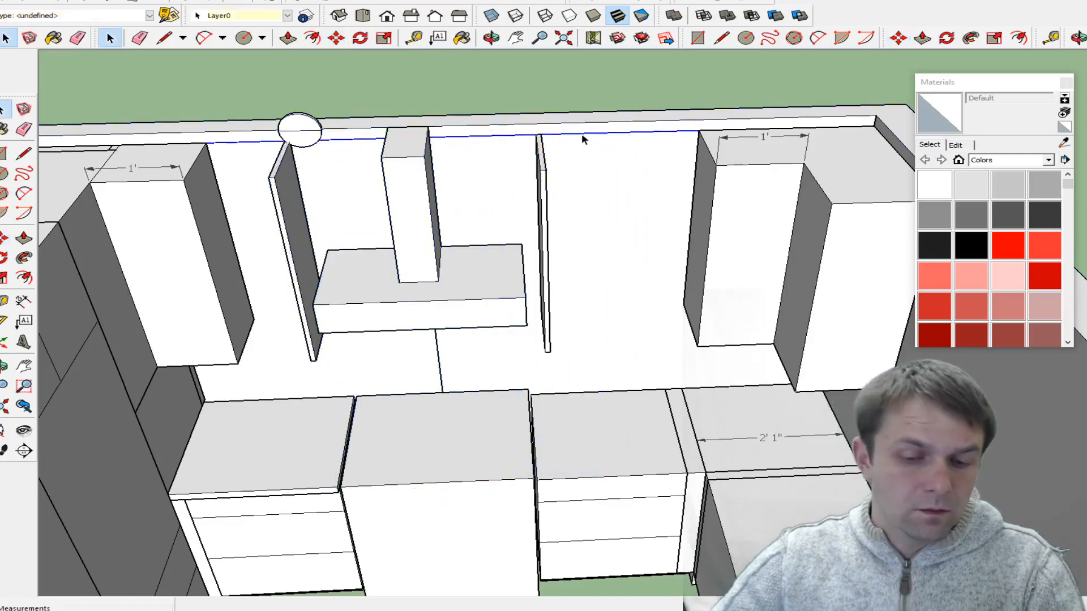
{"action": "key", "text": "l"}
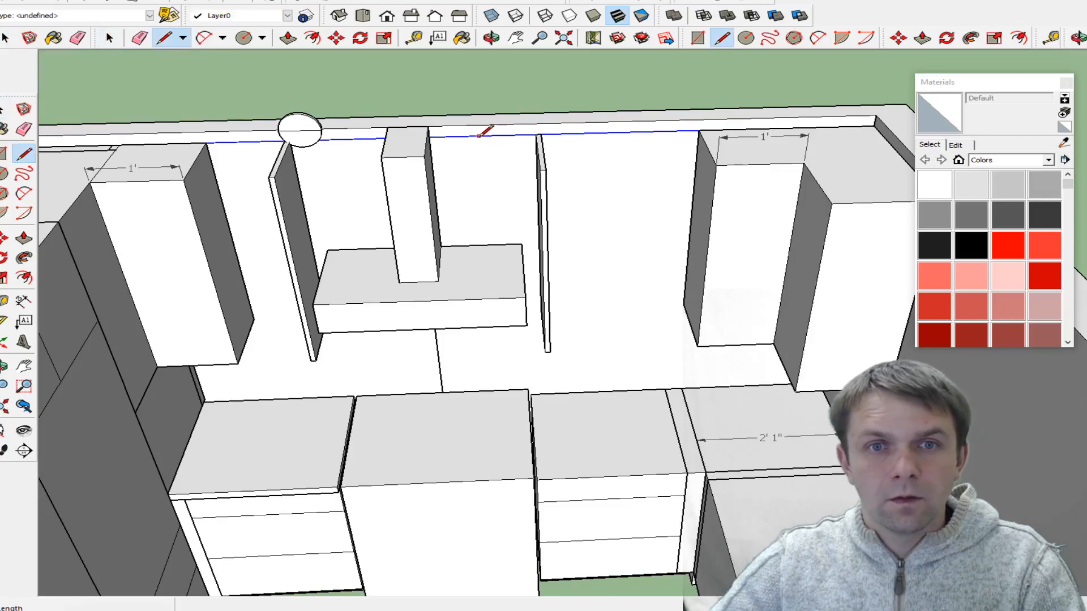
{"action": "left_click", "coordinate": [455, 136]}
{"action": "left_click", "coordinate": [451, 62]}
- Move the range hood along the back wall so the midpoint of its chimney's rear top edge aligns with the vertical reference line
{"action": "scroll", "coordinate": [420, 127], "scroll_direction": "up", "scroll_amount": 5}
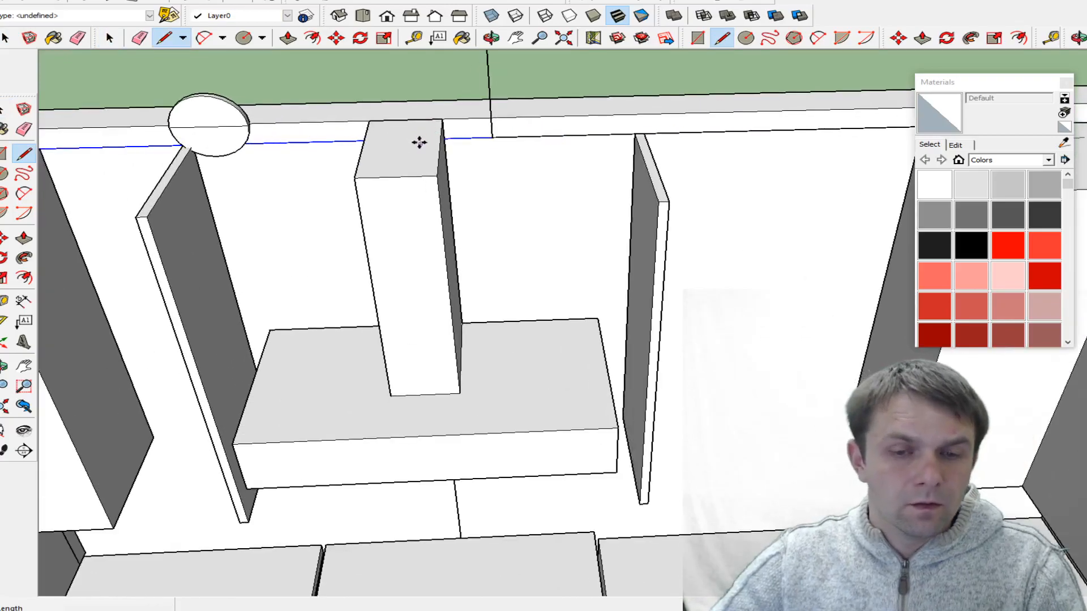
{"action": "key", "text": "space"}
{"action": "key", "text": "m"}
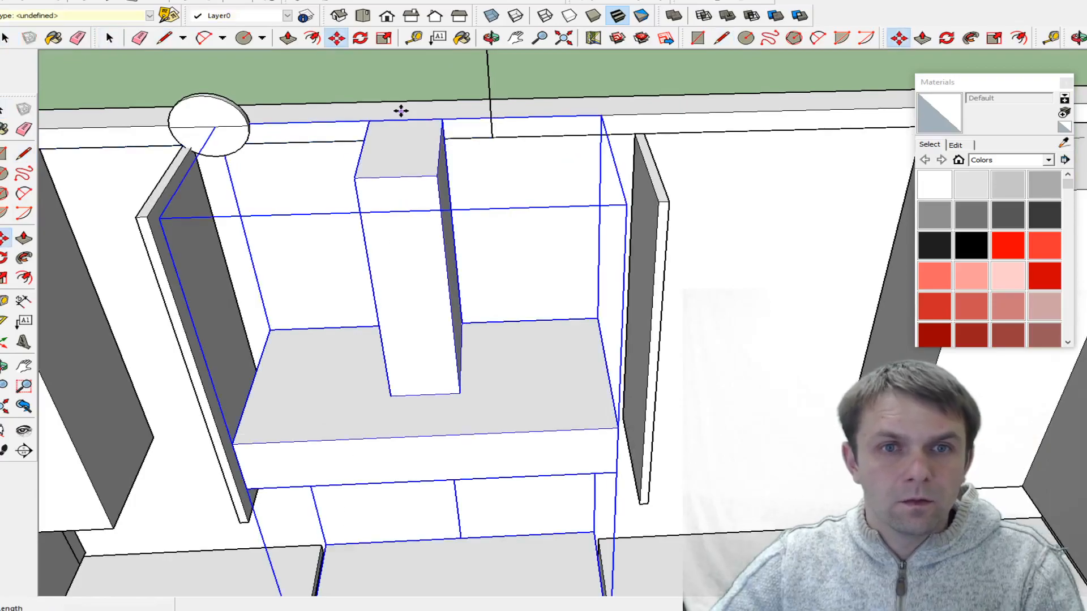
{"action": "left_click", "coordinate": [404, 119]}
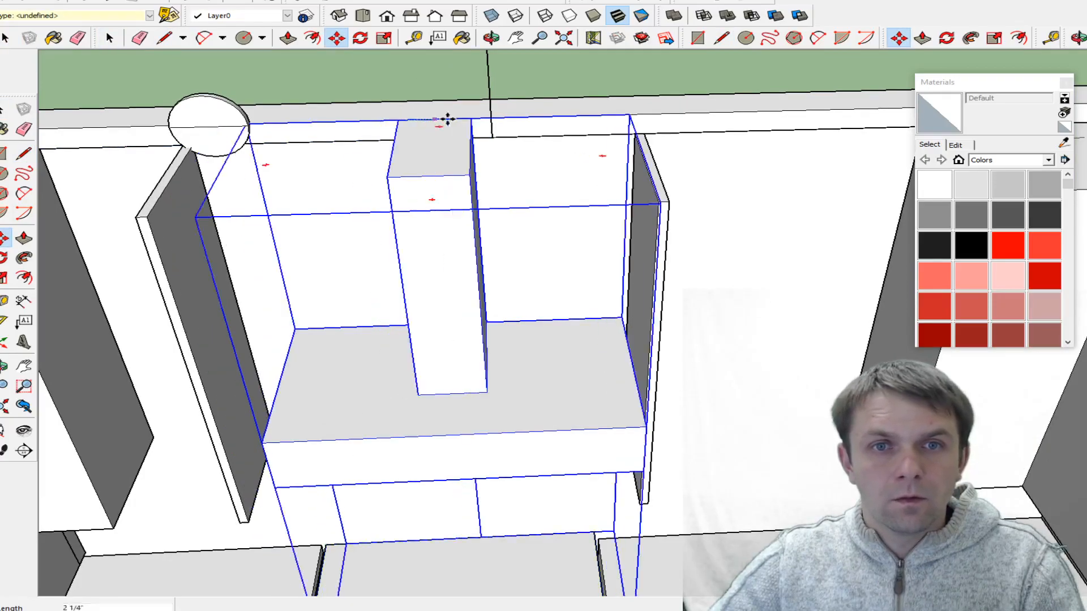
{"action": "left_click", "coordinate": [488, 118]}
{"action": "key", "text": "space"}
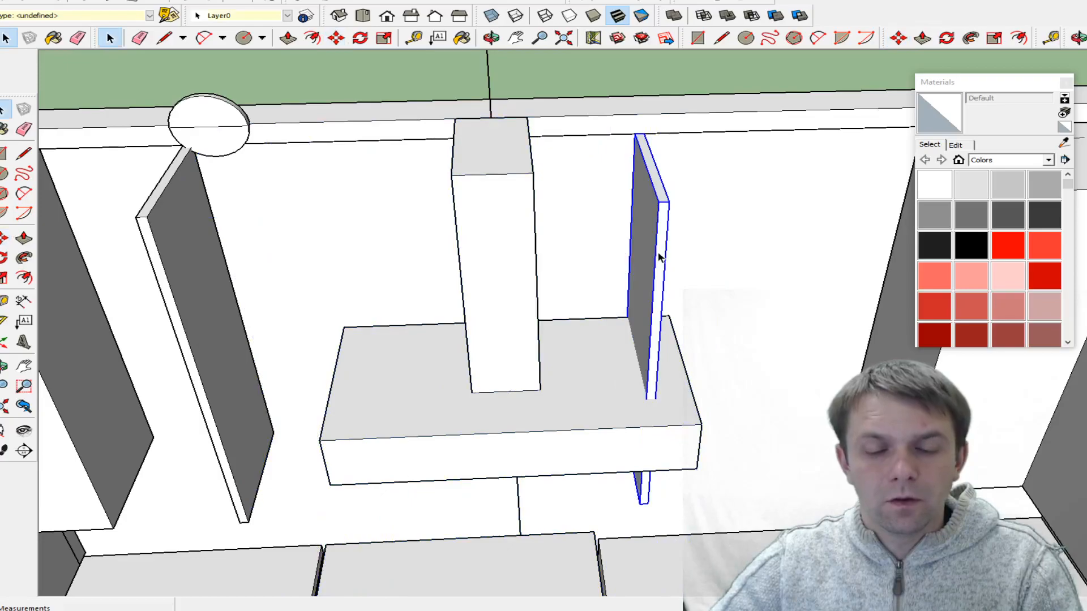
- Move the two loose side panels against opposite ends of the range hood
{"action": "key", "text": "m"}
{"action": "left_click", "coordinate": [626, 316]}
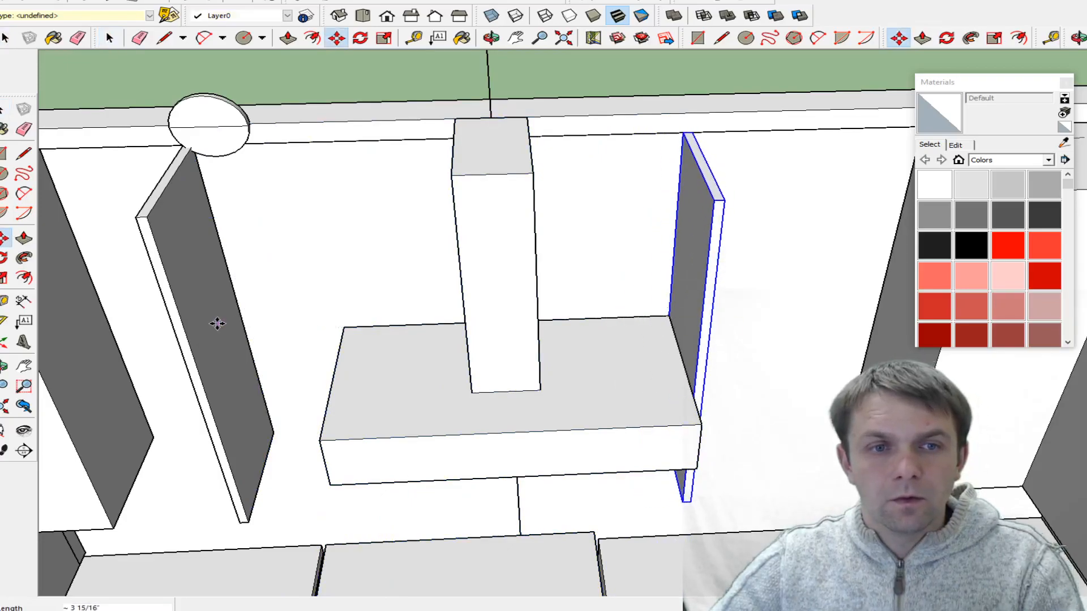
{"action": "key", "text": "space"}
{"action": "left_click", "coordinate": [219, 323]}
{"action": "key", "text": "m"}
{"action": "left_click_drag", "start_coordinate": [192, 147], "coordinate": [293, 145]}
{"action": "scroll", "coordinate": [340, 319], "scroll_direction": "up", "scroll_amount": 3}
{"action": "left_click", "coordinate": [335, 321]}
{"action": "left_click", "coordinate": [345, 323]}
{"action": "scroll", "coordinate": [264, 254], "scroll_direction": "down", "scroll_amount": 2}
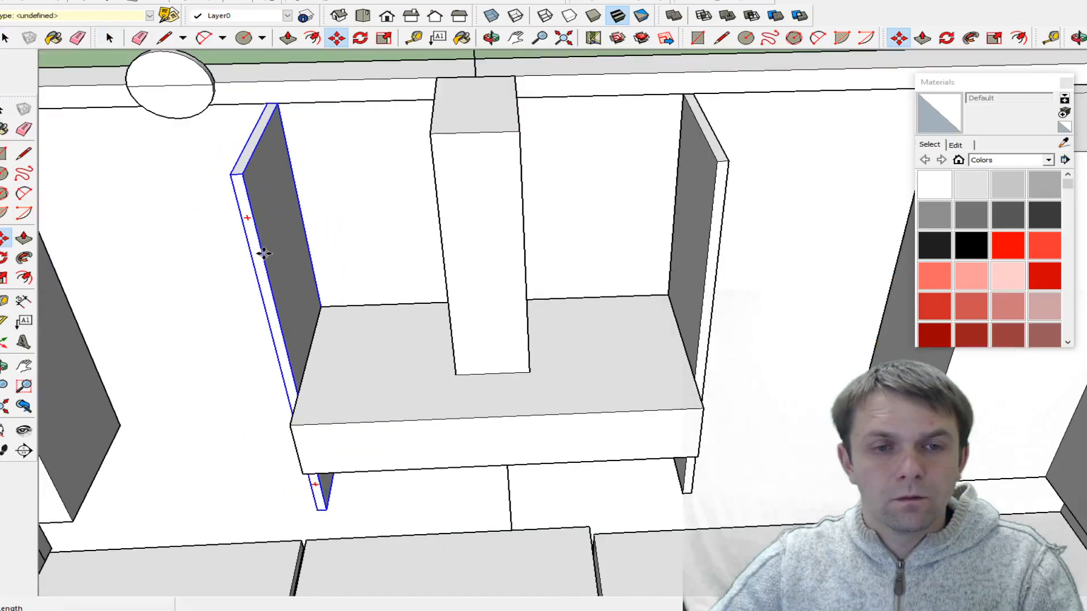
- Move the side panel at the hood end farther from the pipe marker 2" away from the hood
{"action": "scroll", "coordinate": [395, 308], "scroll_direction": "down", "scroll_amount": 5}
{"action": "middle_click_drag", "start_coordinate": [468, 373], "coordinate": [532, 313]}
{"action": "scroll", "coordinate": [531, 313], "scroll_direction": "up", "scroll_amount": 4}
{"action": "left_click", "coordinate": [515, 308]}
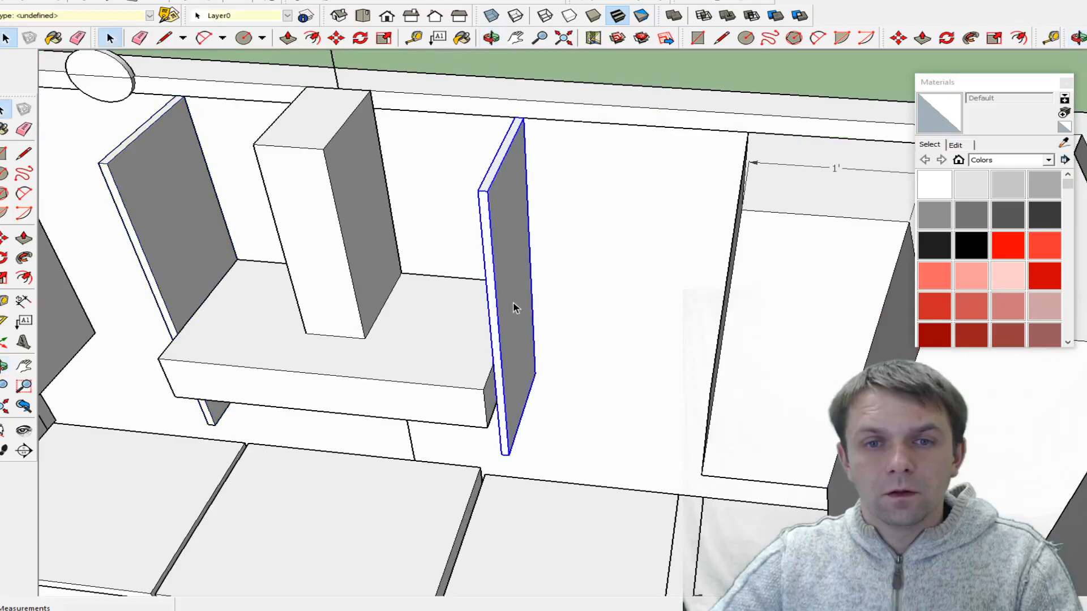
{"action": "key", "text": "m"}
{"action": "left_click", "coordinate": [568, 303]}
{"action": "type", "text": "2"}
{"action": "key", "text": "Return"}
{"action": "key", "text": "space"}
- Move the side panel at the hood end nearer the pipe marker 2" away from the hood
{"action": "left_click", "coordinate": [229, 250]}
{"action": "left_click", "coordinate": [647, 279]}
{"action": "left_click", "coordinate": [202, 276]}
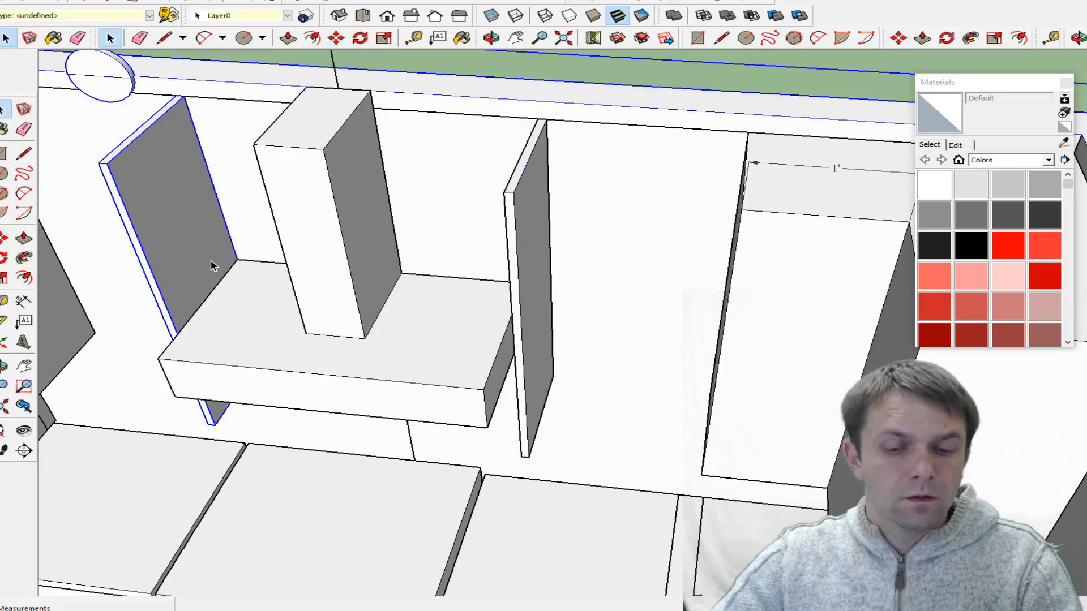
{"action": "scroll", "coordinate": [563, 296], "scroll_direction": "down", "scroll_amount": 2}
{"action": "scroll", "coordinate": [562, 291], "scroll_direction": "down", "scroll_amount": 2}
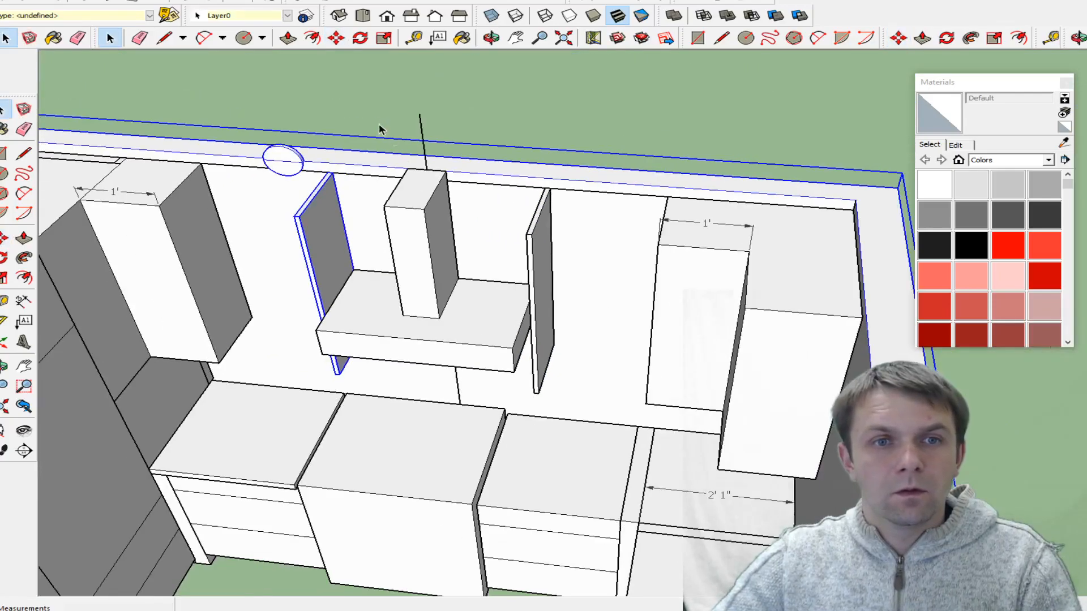
{"action": "key", "text": "m"}
{"action": "left_click", "coordinate": [318, 232]}
{"action": "left_click", "coordinate": [301, 226]}
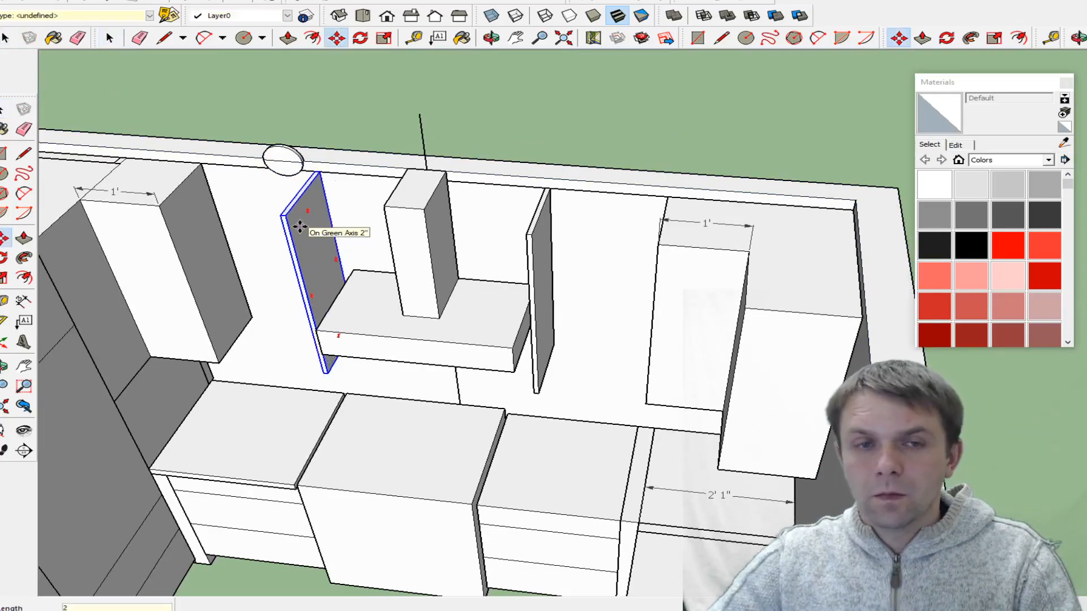
{"action": "key", "text": "space"}
{"action": "left_click", "coordinate": [375, 122]}
{"action": "scroll", "coordinate": [376, 121], "scroll_direction": "down", "scroll_amount": 2}
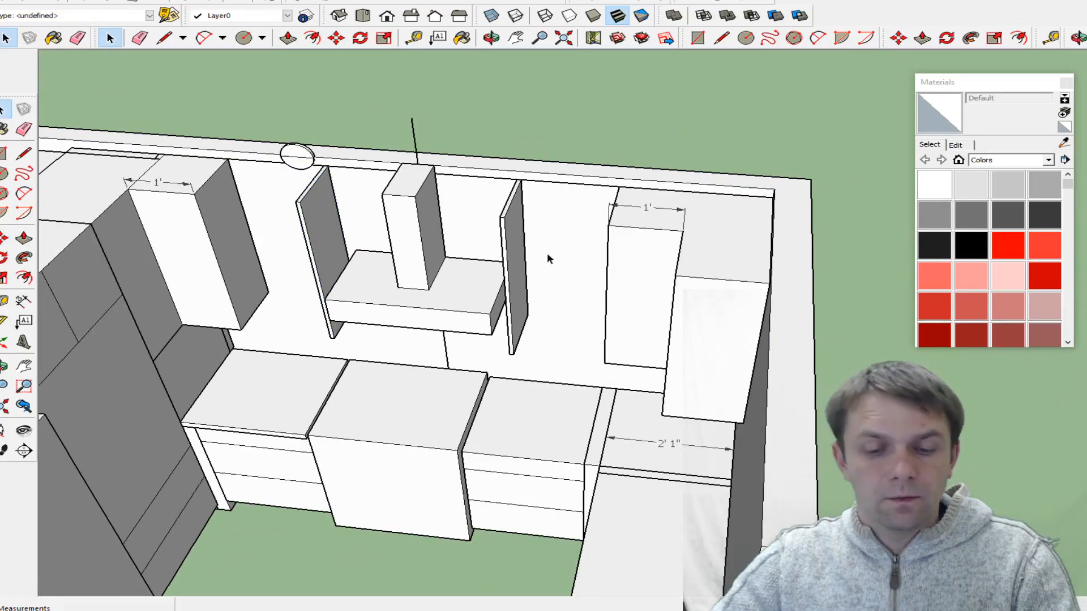
- Dimension the gaps between each hood side panel and its neighbouring end cabinet along the back wall
{"action": "middle_click_drag", "start_coordinate": [542, 294], "coordinate": [560, 243]}
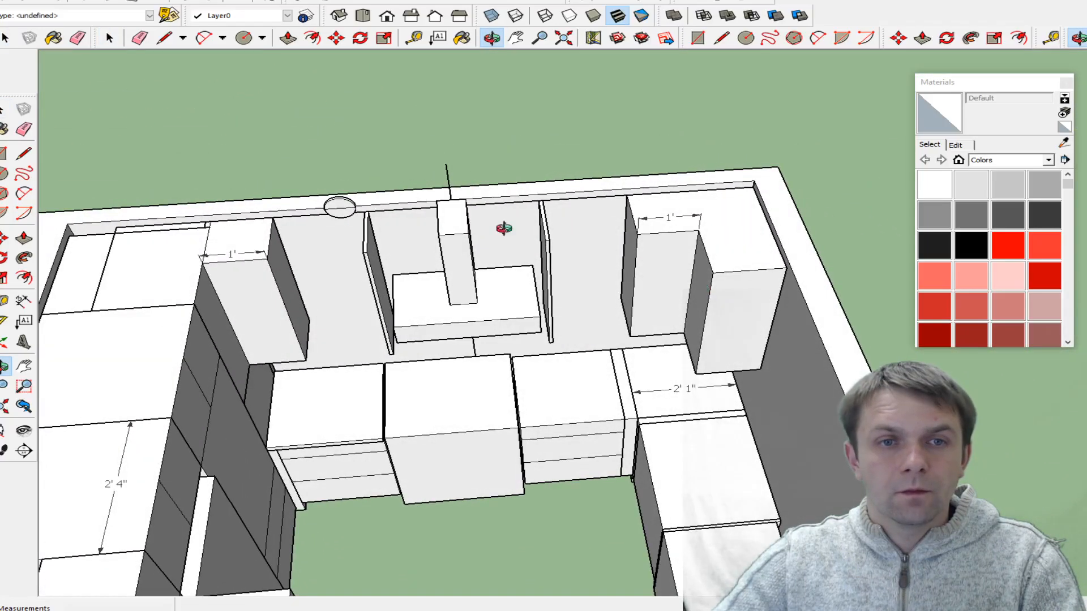
{"action": "scroll", "coordinate": [315, 238], "scroll_direction": "up", "scroll_amount": 3}
{"action": "left_click", "coordinate": [23, 301]}
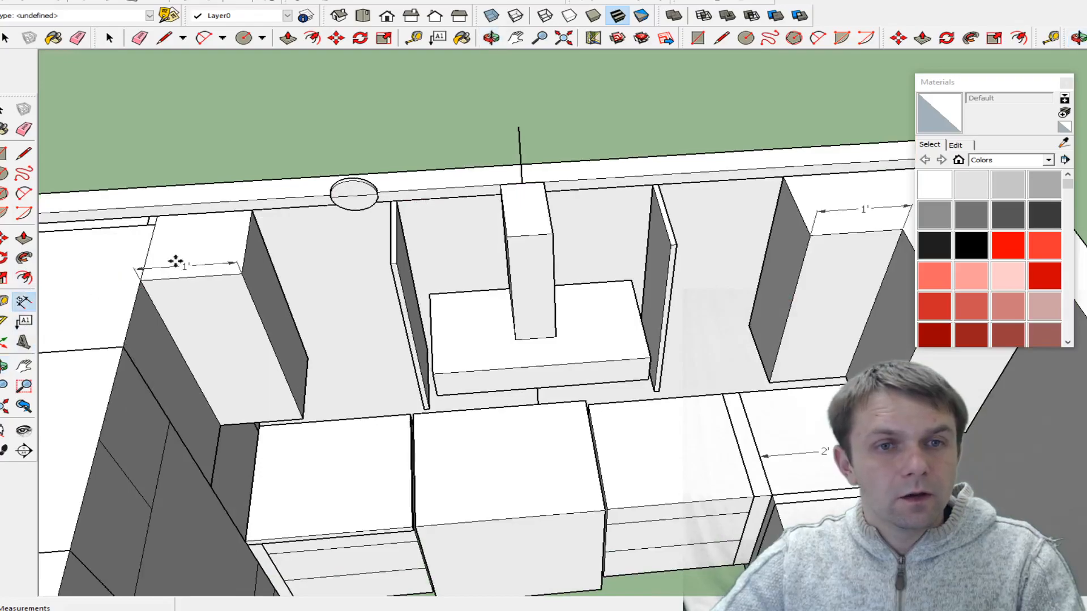
{"action": "left_click", "coordinate": [388, 214]}
{"action": "left_click", "coordinate": [373, 236]}
{"action": "scroll", "coordinate": [219, 212], "scroll_direction": "down", "scroll_amount": 1}
{"action": "scroll", "coordinate": [220, 215], "scroll_direction": "down", "scroll_amount": 1}
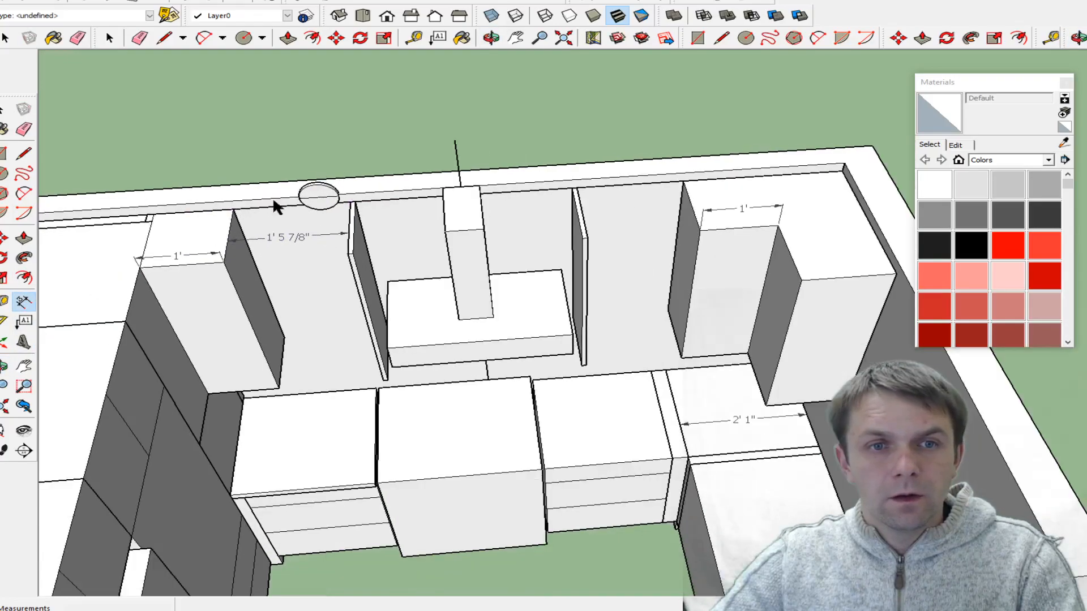
{"action": "scroll", "coordinate": [672, 201], "scroll_direction": "up", "scroll_amount": 2}
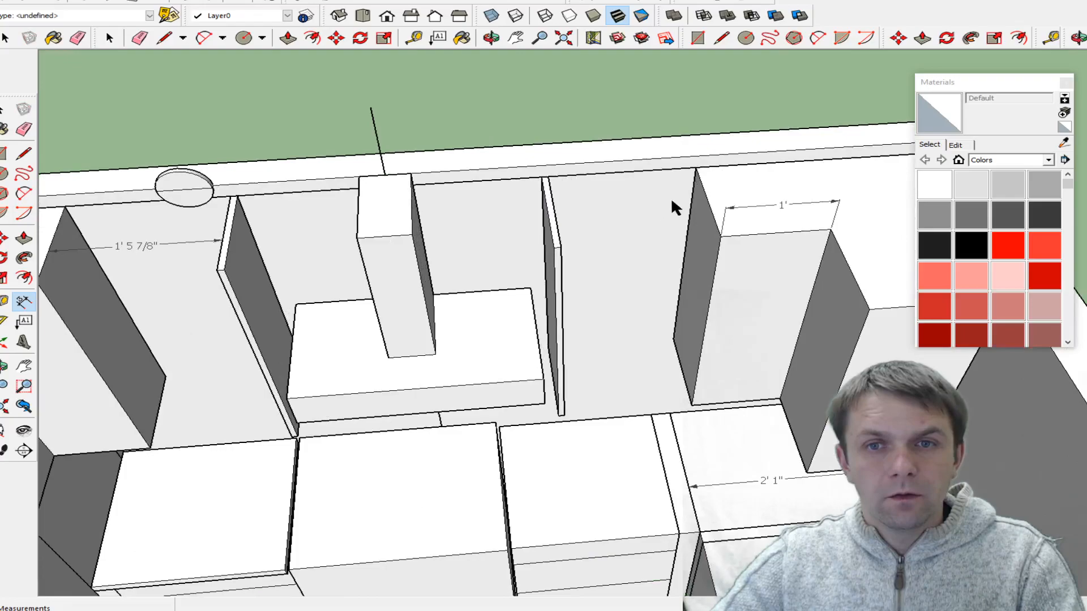
{"action": "left_click", "coordinate": [551, 174]}
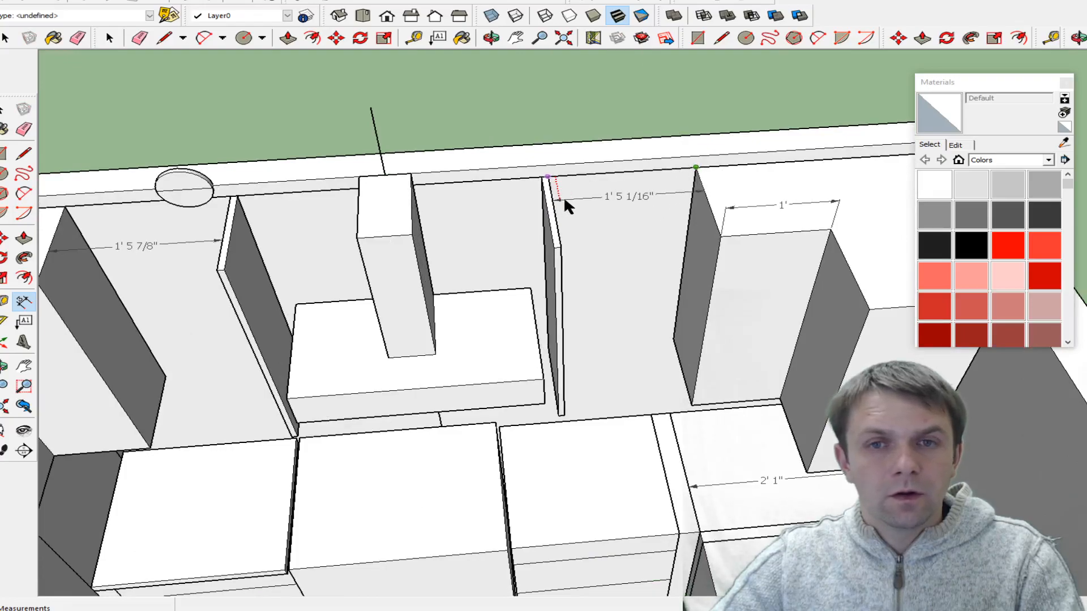
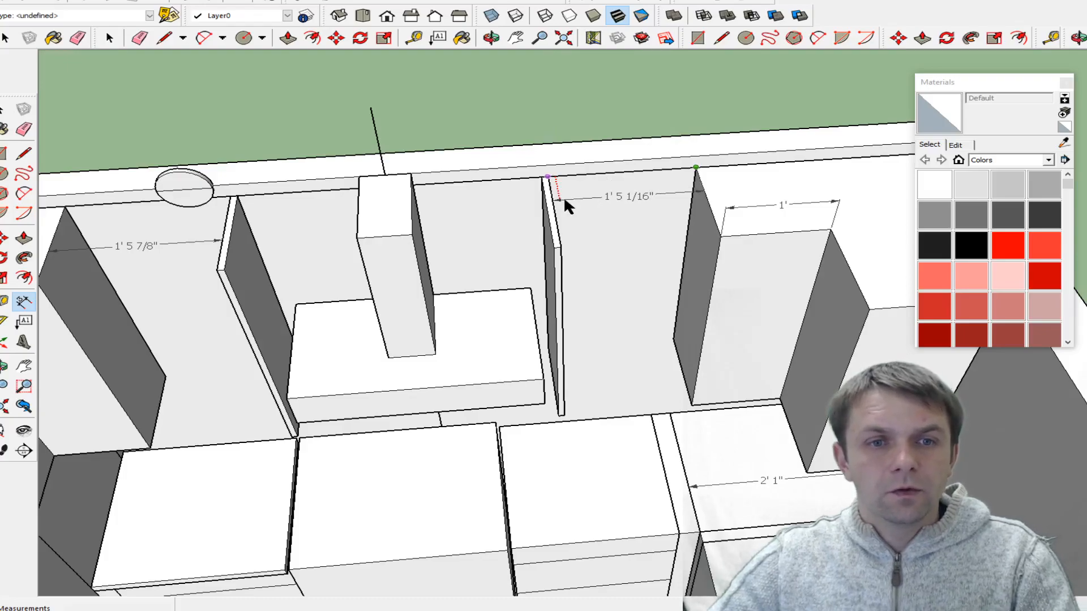
{"action": "left_click", "coordinate": [562, 191]}
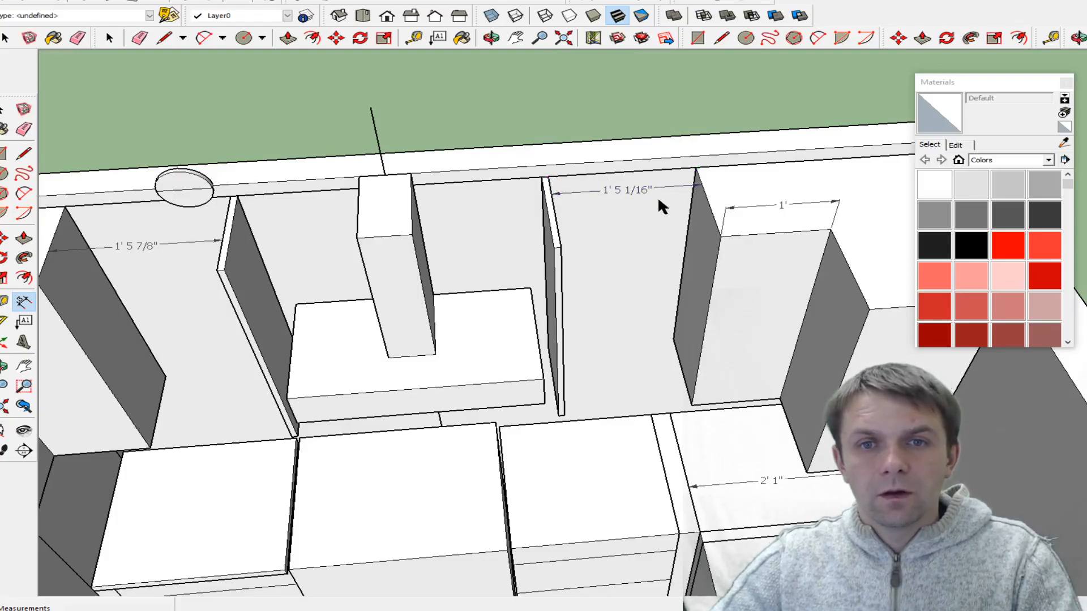
- Draw a rectangle over the exposed side of the end cabinet farther from the pipe marker and extrude it 1'5" toward the hood
{"action": "key", "text": "o"}
{"action": "scroll", "coordinate": [792, 247], "scroll_direction": "down", "scroll_amount": 2}
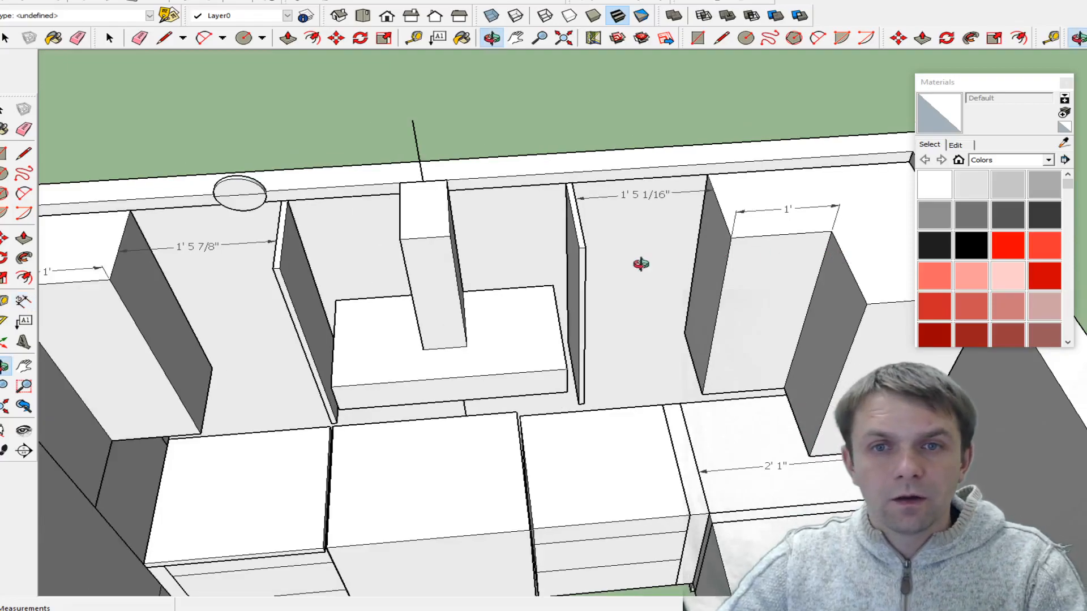
{"action": "left_click_drag", "start_coordinate": [732, 271], "coordinate": [774, 272]}
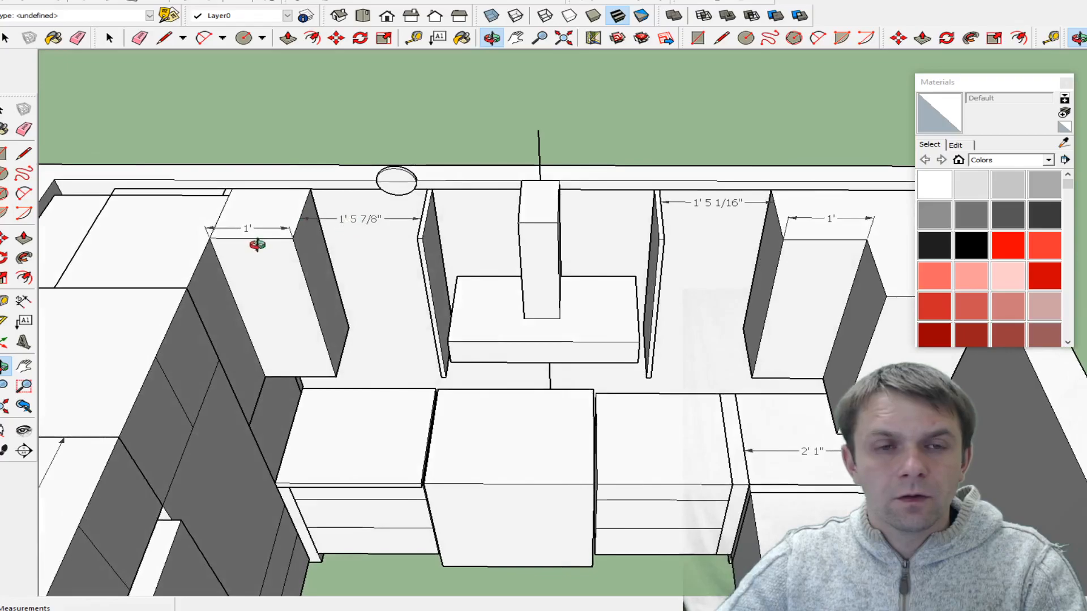
{"action": "left_click_drag", "start_coordinate": [319, 263], "coordinate": [613, 304]}
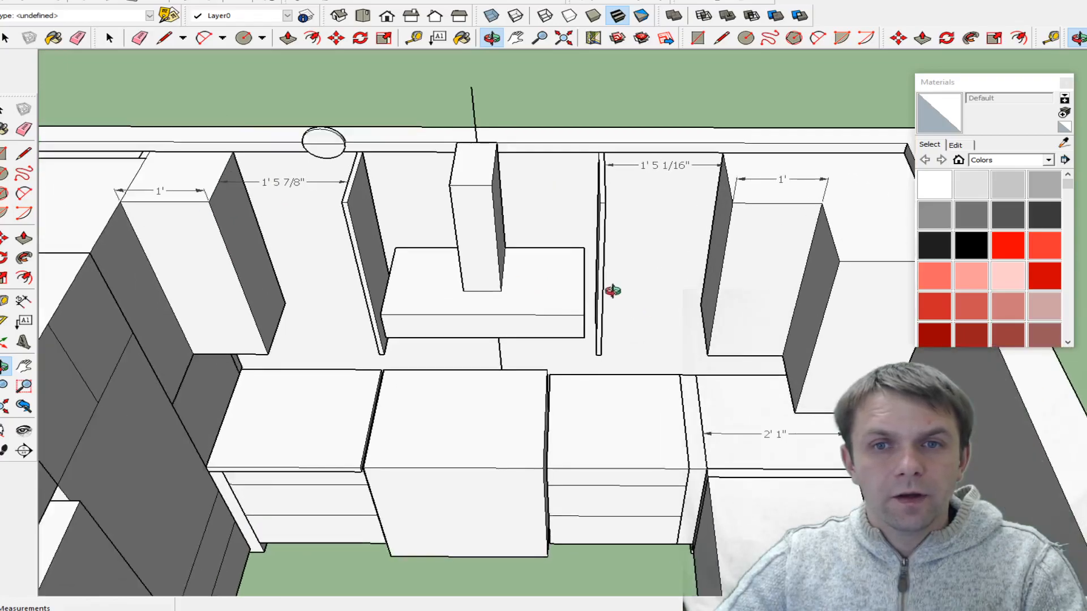
{"action": "left_click_drag", "start_coordinate": [662, 221], "coordinate": [808, 313]}
{"action": "scroll", "coordinate": [221, 148], "scroll_direction": "down", "scroll_amount": 1}
{"action": "scroll", "coordinate": [669, 300], "scroll_direction": "up", "scroll_amount": 1}
{"action": "left_click_drag", "start_coordinate": [664, 308], "coordinate": [696, 323]}
{"action": "key", "text": "r"}
{"action": "left_click", "coordinate": [635, 120]}
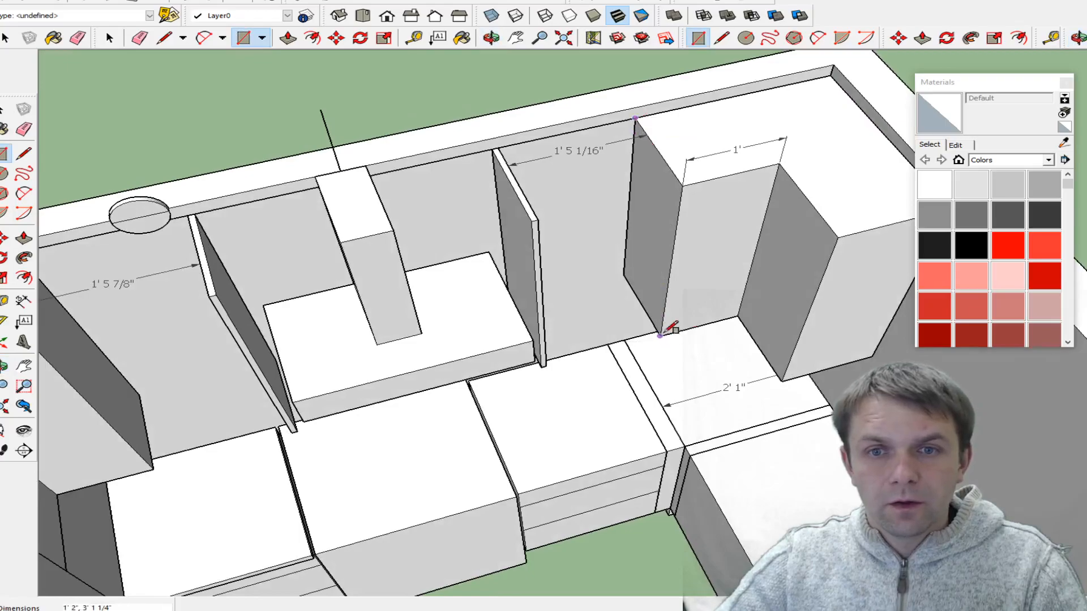
{"action": "middle_click_drag", "start_coordinate": [645, 217], "coordinate": [634, 214]}
{"action": "key", "text": "p"}
{"action": "left_click", "coordinate": [647, 221]}
{"action": "type", "text": "1'5"}
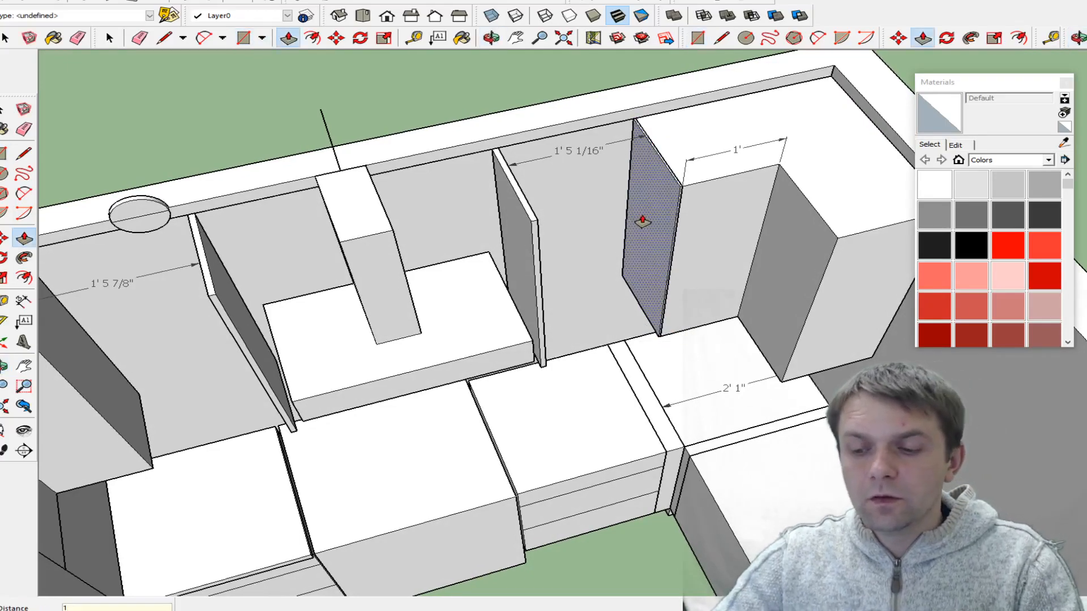
{"action": "key", "text": "Return"}
- Make the newly extruded cabinet box a group
{"action": "key", "text": "space"}
{"action": "triple_click", "coordinate": [598, 241]}
{"action": "right_click", "coordinate": [598, 241]}
{"action": "left_click", "coordinate": [472, 83]}
{"action": "key", "text": "e"}
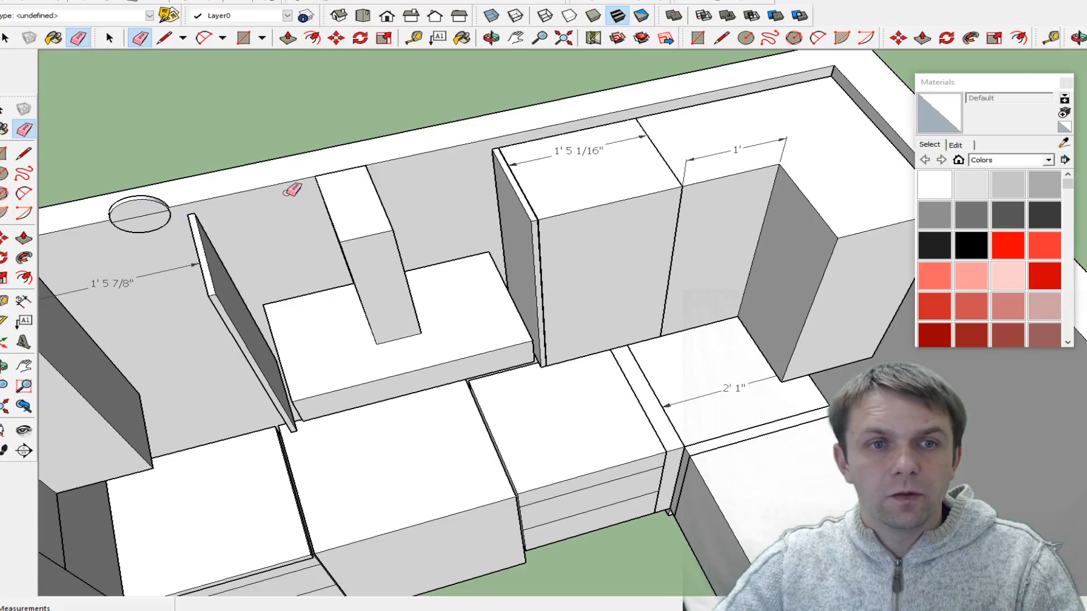
{"action": "key", "text": "space"}
{"action": "left_click", "coordinate": [559, 198]}
{"action": "right_click", "coordinate": [558, 195]}
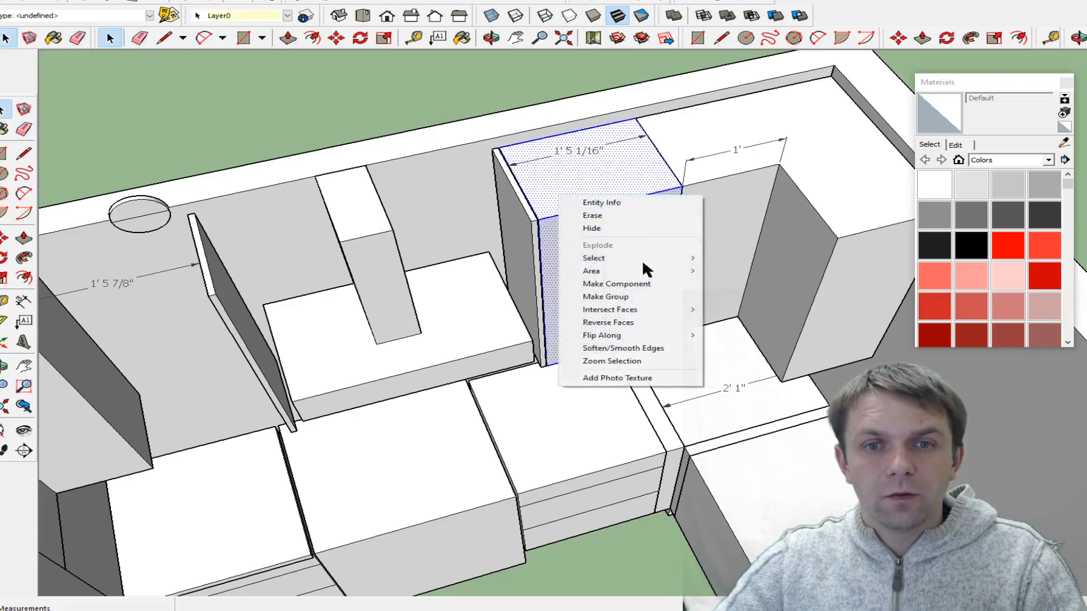
{"action": "left_click", "coordinate": [611, 296]}
- Move the adjacent hood side panel flush against the new cabinet, closing the small gap between them
{"action": "scroll", "coordinate": [520, 200], "scroll_direction": "up", "scroll_amount": 8}
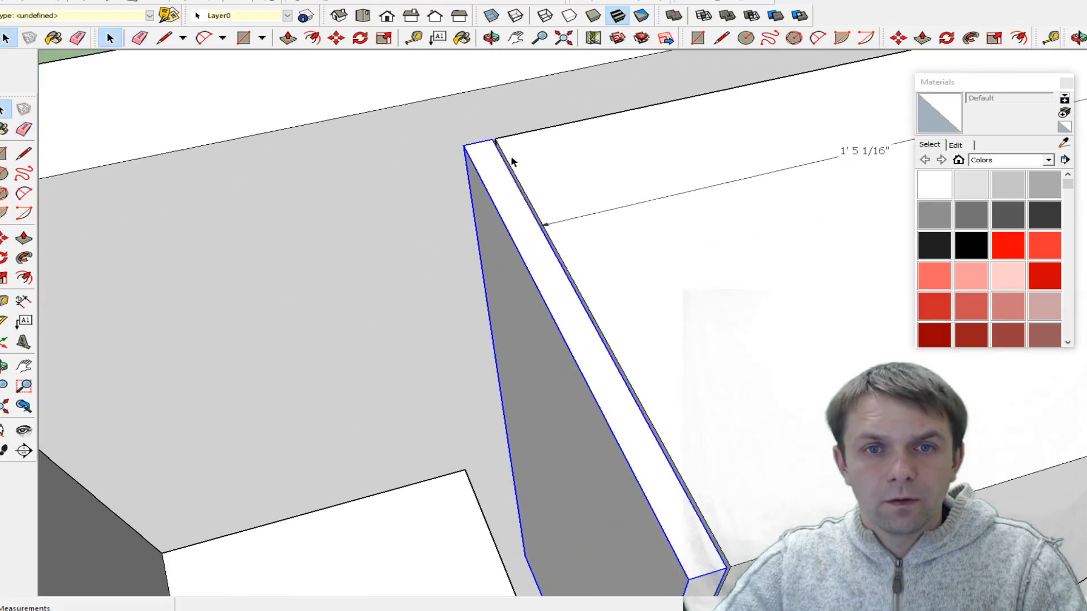
{"action": "key", "text": "m"}
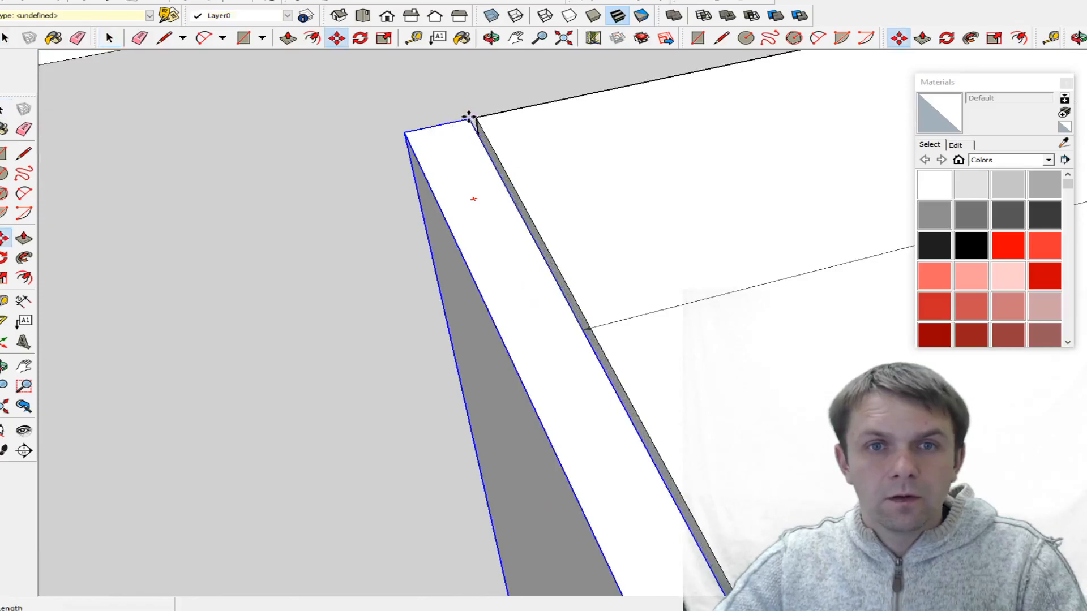
{"action": "left_click", "coordinate": [468, 118]}
{"action": "left_click", "coordinate": [477, 118]}
{"action": "scroll", "coordinate": [604, 113], "scroll_direction": "down", "scroll_amount": 3}
{"action": "scroll", "coordinate": [606, 114], "scroll_direction": "down", "scroll_amount": 5}
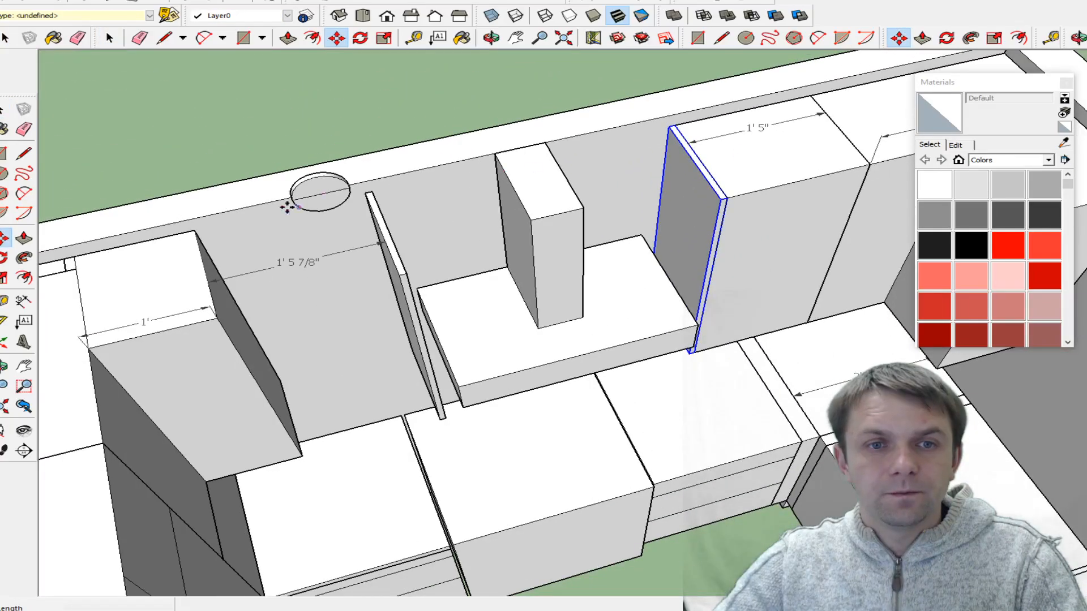
- Copy the new 1'5" cabinet and place the copy against the end cabinet on the pipe-marker side of the hood
{"action": "scroll", "coordinate": [267, 253], "scroll_direction": "up", "scroll_amount": 2}
{"action": "key", "text": "space"}
{"action": "left_click", "coordinate": [928, 118]}
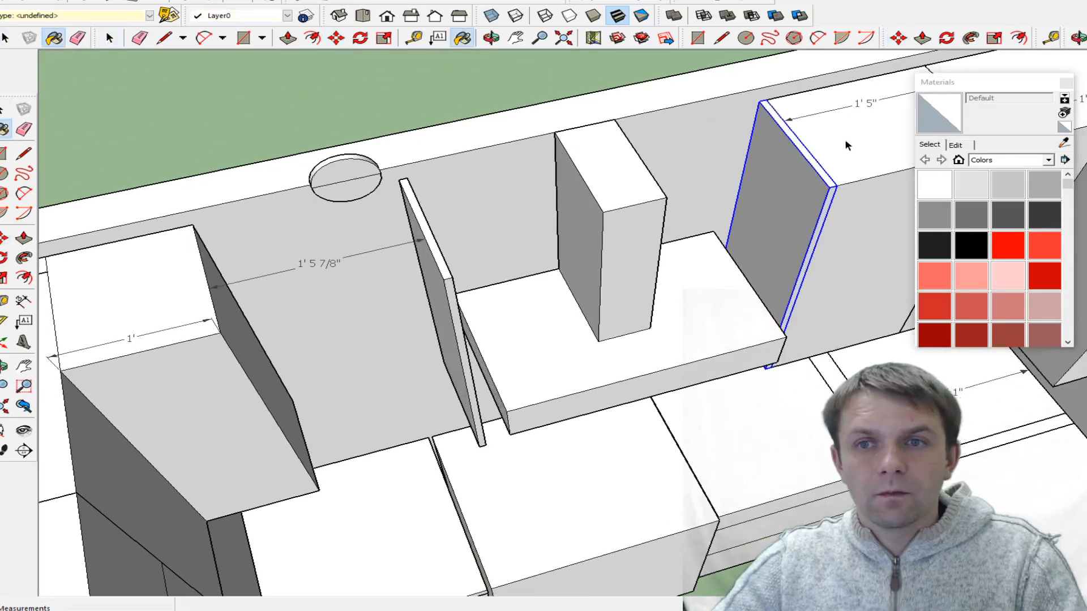
{"action": "key", "text": "space"}
{"action": "left_click", "coordinate": [846, 148]}
{"action": "key", "text": "ctrl+c"}
{"action": "key", "text": "ctrl+v"}
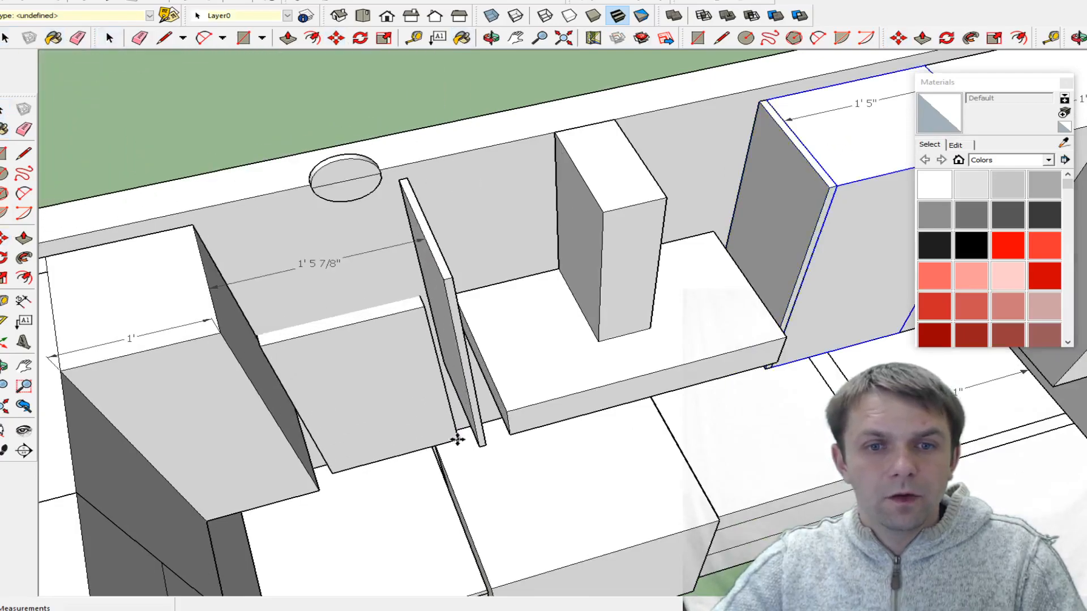
{"action": "left_click", "coordinate": [462, 403]}
{"action": "key", "text": "m"}
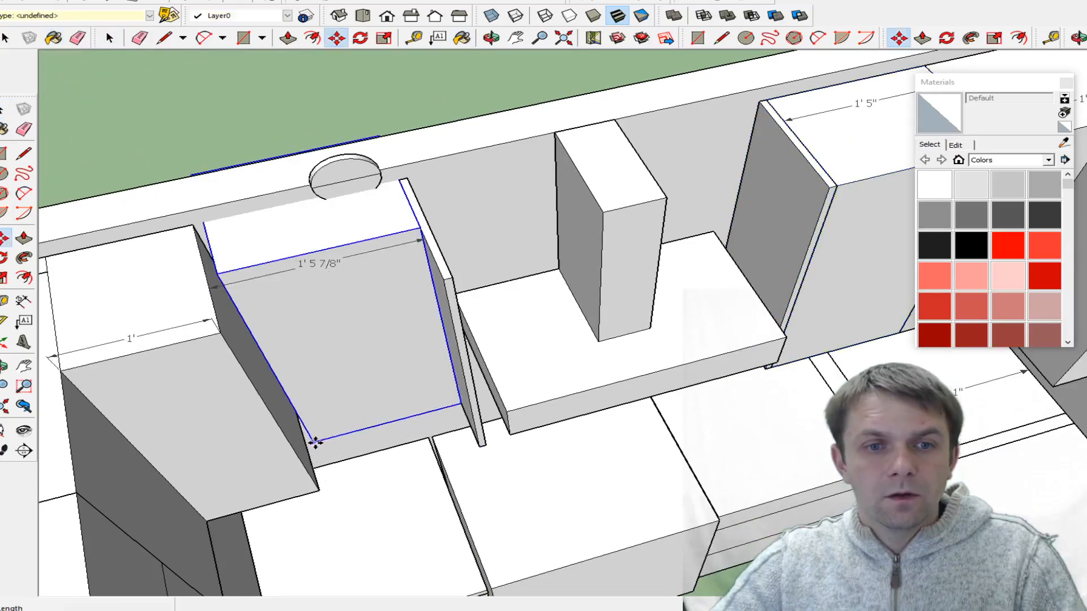
{"action": "left_click", "coordinate": [315, 442]}
- Move the side panel on the pipe-marker side flush against the copied cabinet
{"action": "key", "text": "space"}
{"action": "left_click", "coordinate": [447, 271]}
{"action": "scroll", "coordinate": [425, 237], "scroll_direction": "up", "scroll_amount": 3}
{"action": "key", "text": "m"}
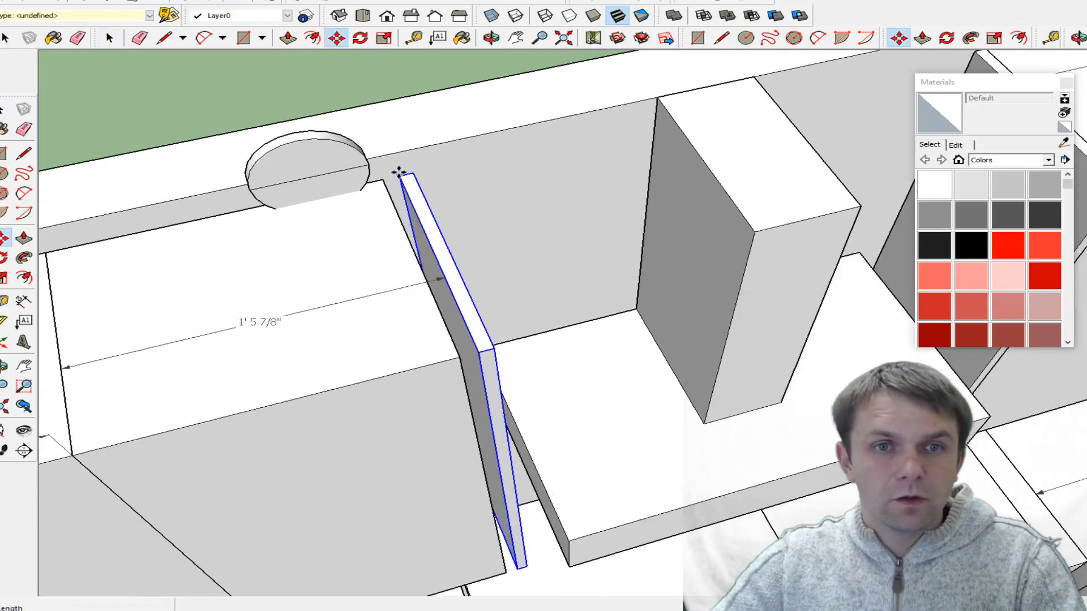
{"action": "scroll", "coordinate": [385, 180], "scroll_direction": "down", "scroll_amount": 3}
{"action": "middle_click_drag", "start_coordinate": [504, 235], "coordinate": [536, 314]}
{"action": "left_click_drag", "start_coordinate": [536, 315], "coordinate": [539, 243]}
{"action": "key", "text": "space"}
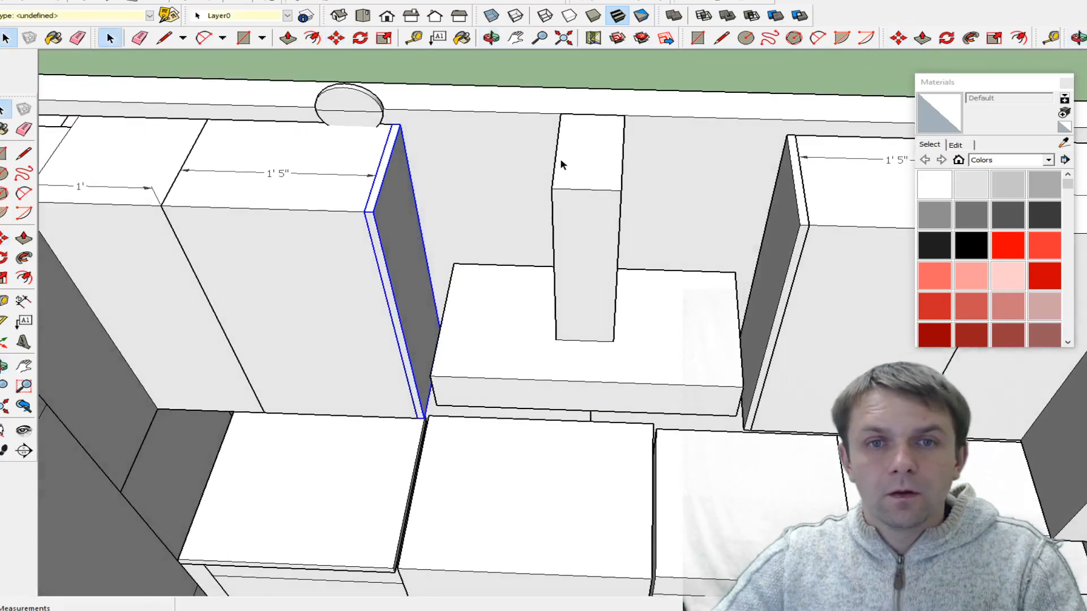
- Lower the top face of the chimney inside the range hood group with Push/Pull
{"action": "double_click", "coordinate": [563, 161]}
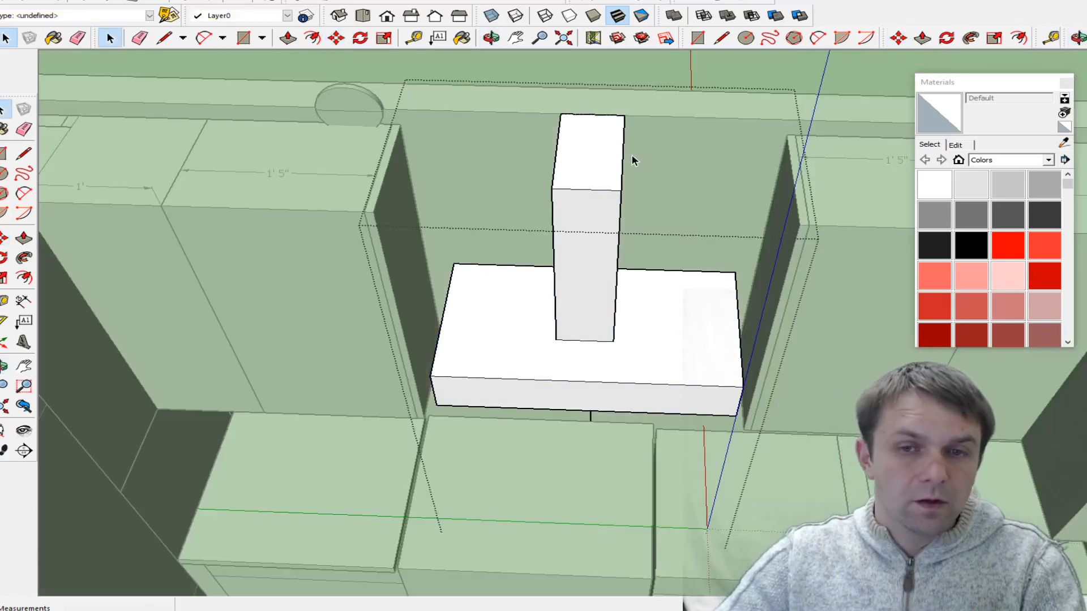
{"action": "key", "text": "p"}
{"action": "left_click", "coordinate": [596, 141]}
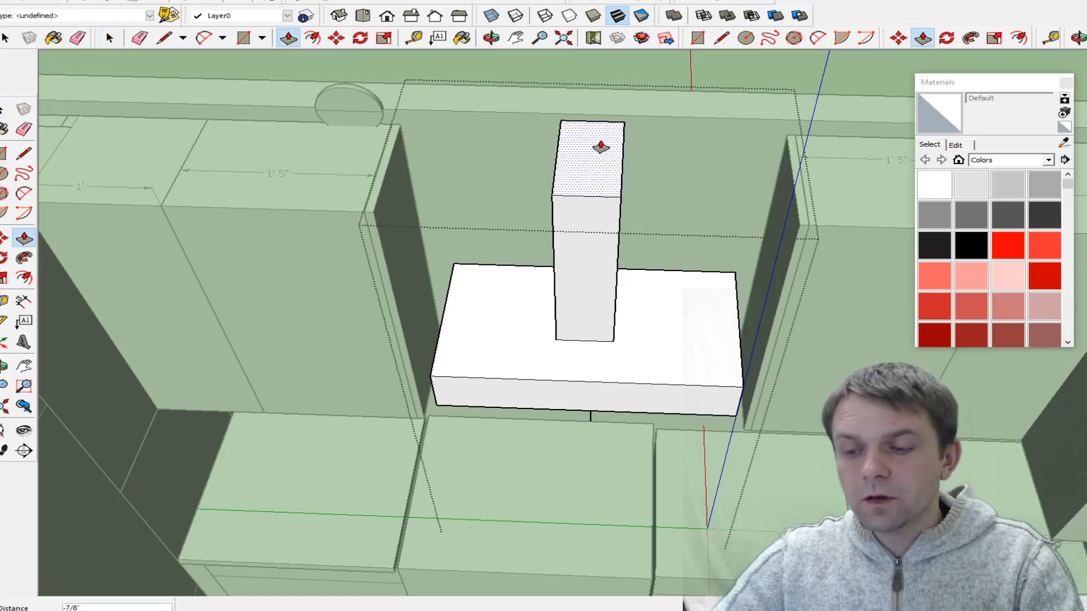
{"action": "left_click", "coordinate": [601, 146]}
{"action": "key", "text": "space"}
{"action": "scroll", "coordinate": [625, 178], "scroll_direction": "up", "scroll_amount": 1}
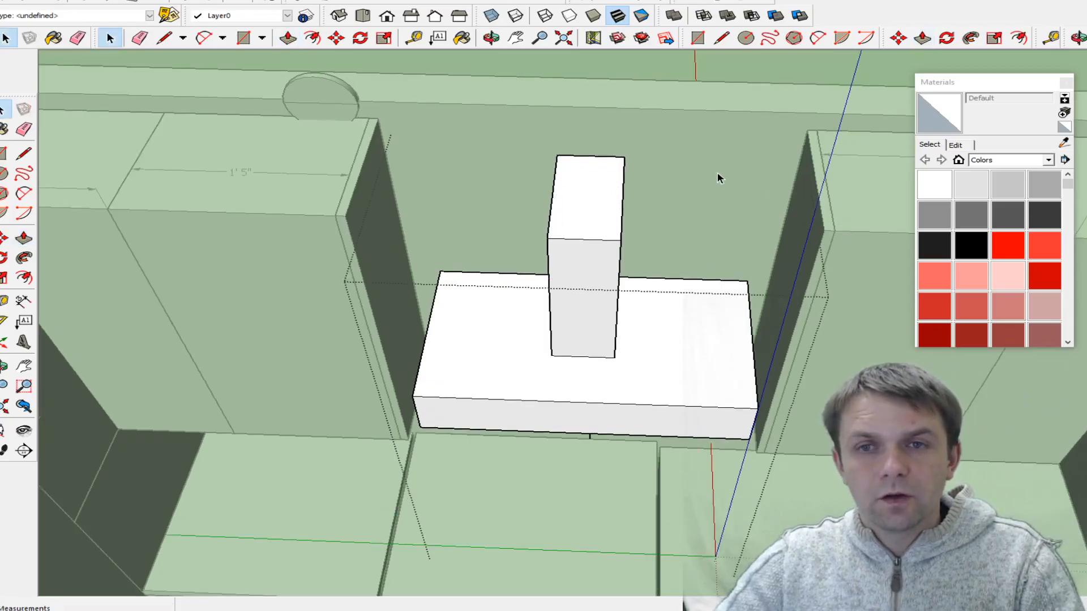
{"action": "left_click", "coordinate": [482, 64]}
- Draw a line between the side panels' rear top corners and raise the range hood 4" so its chimney's rear top edge meets it
{"action": "key", "text": "l"}
{"action": "left_click", "coordinate": [378, 118]}
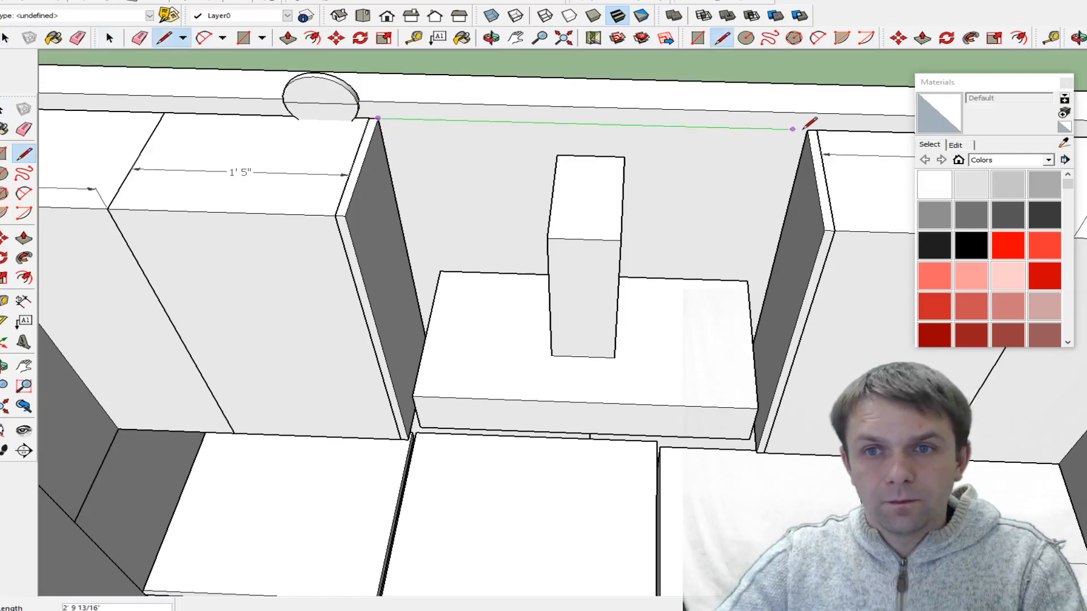
{"action": "key", "text": "space"}
{"action": "left_click", "coordinate": [598, 181]}
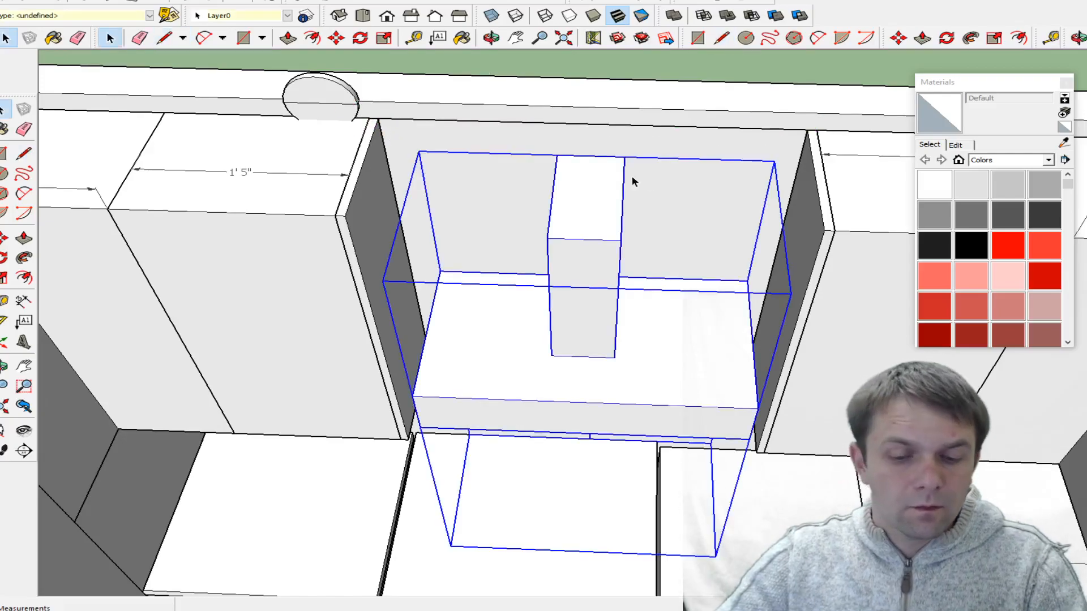
{"action": "key", "text": "m"}
{"action": "left_click", "coordinate": [588, 158]}
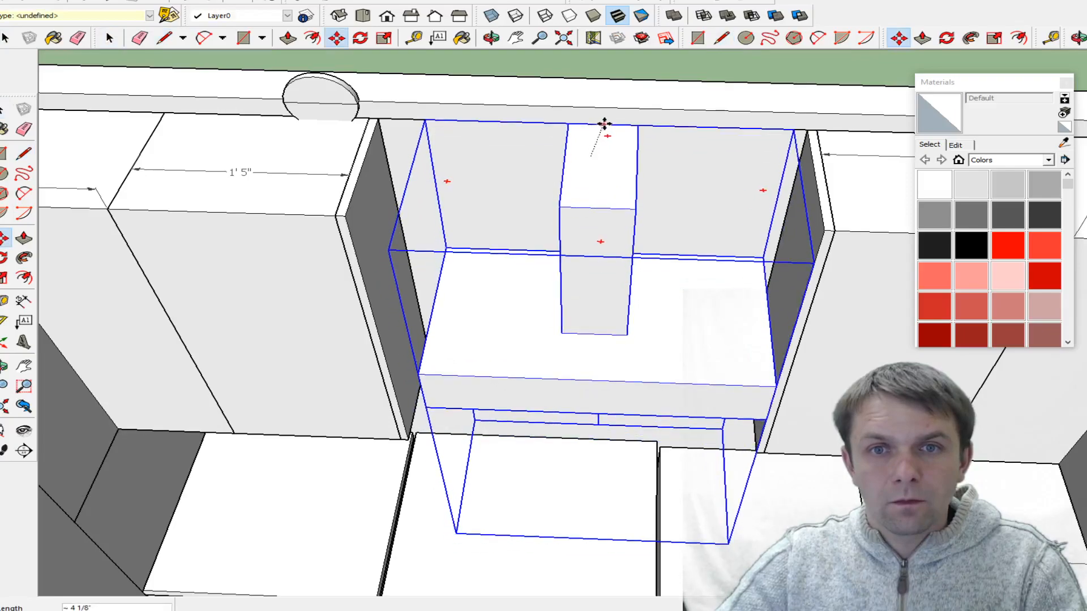
{"action": "left_click", "coordinate": [587, 123]}
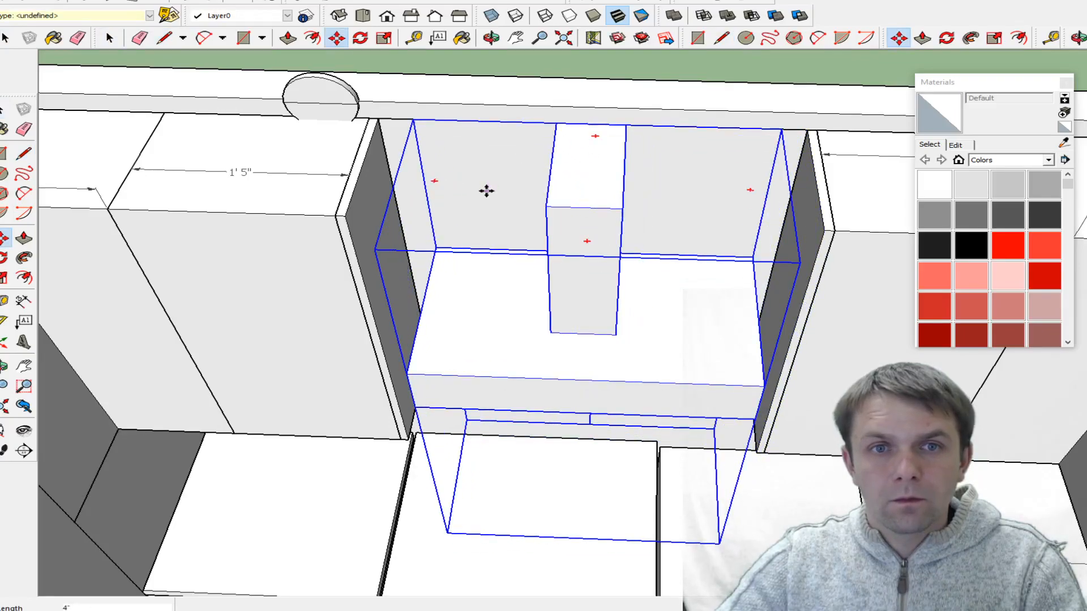
- Delete the drawer base cabinet between the range block and the filler panel of the corner unit
{"action": "scroll", "coordinate": [478, 245], "scroll_direction": "down", "scroll_amount": 5}
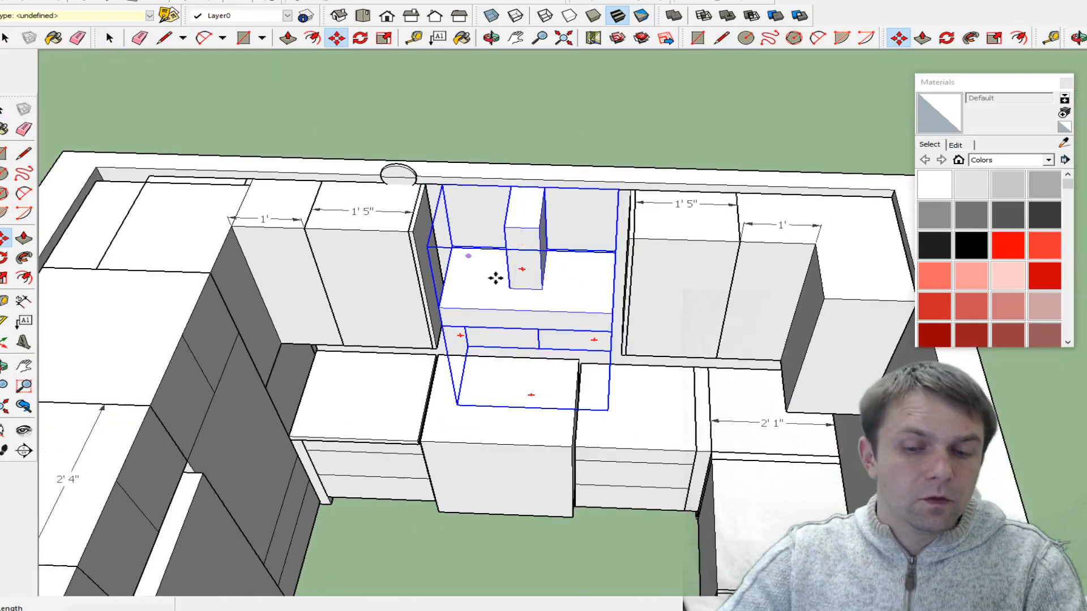
{"action": "middle_click_drag", "start_coordinate": [495, 278], "coordinate": [587, 371]}
{"action": "scroll", "coordinate": [587, 371], "scroll_direction": "up", "scroll_amount": 3}
{"action": "left_click", "coordinate": [645, 406]}
{"action": "scroll", "coordinate": [490, 312], "scroll_direction": "down", "scroll_amount": 4}
{"action": "scroll", "coordinate": [567, 373], "scroll_direction": "up", "scroll_amount": 4}
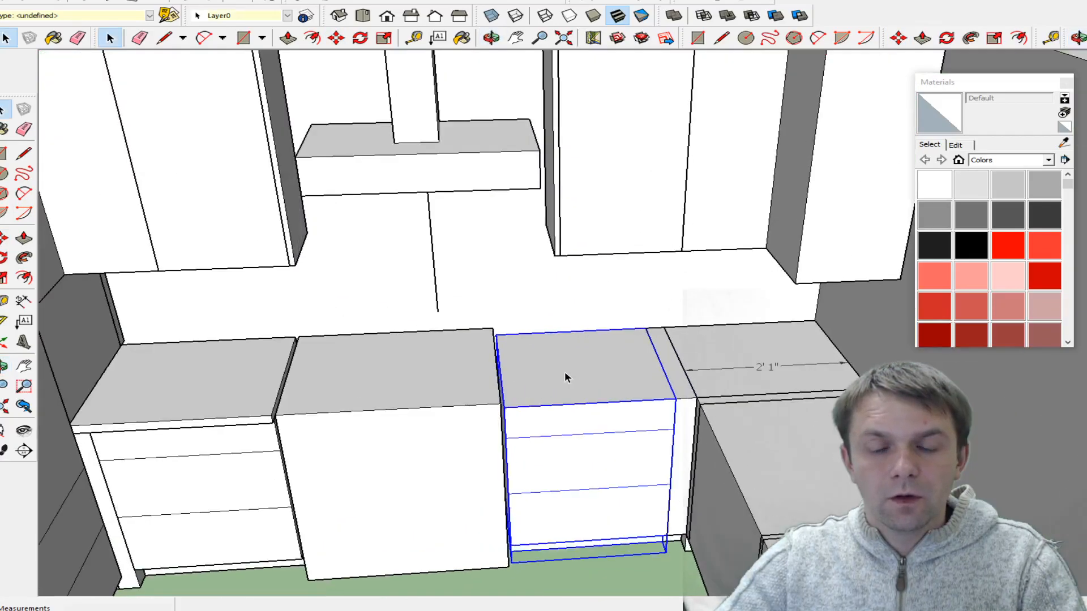
{"action": "key", "text": "Delete"}
- Draw a vertical helper line up the wall from the midpoint of the range block's rear top edge
{"action": "scroll", "coordinate": [441, 366], "scroll_direction": "up", "scroll_amount": 3}
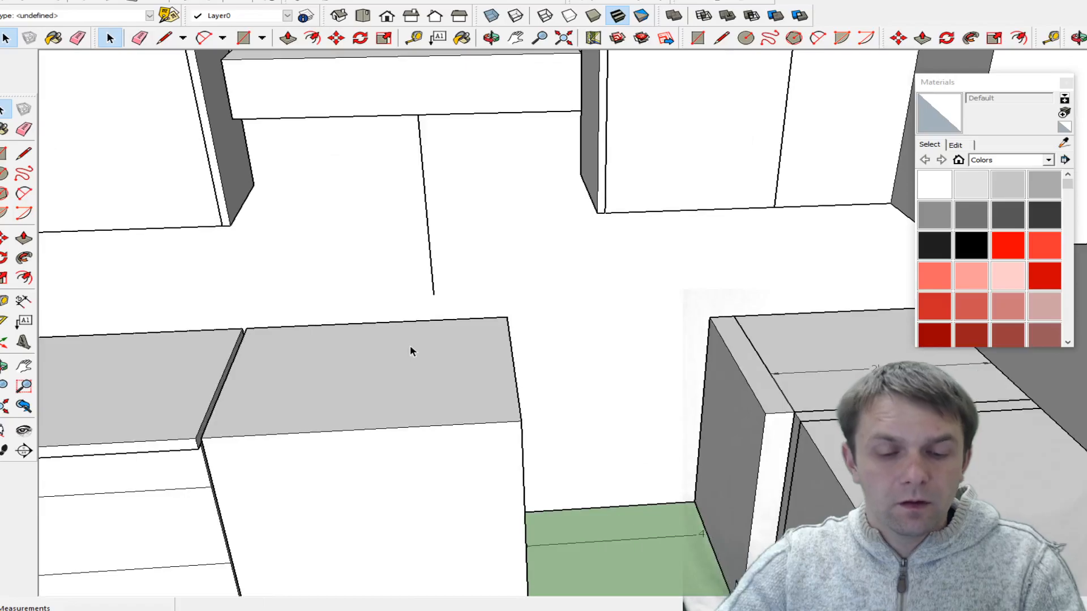
{"action": "key", "text": "l"}
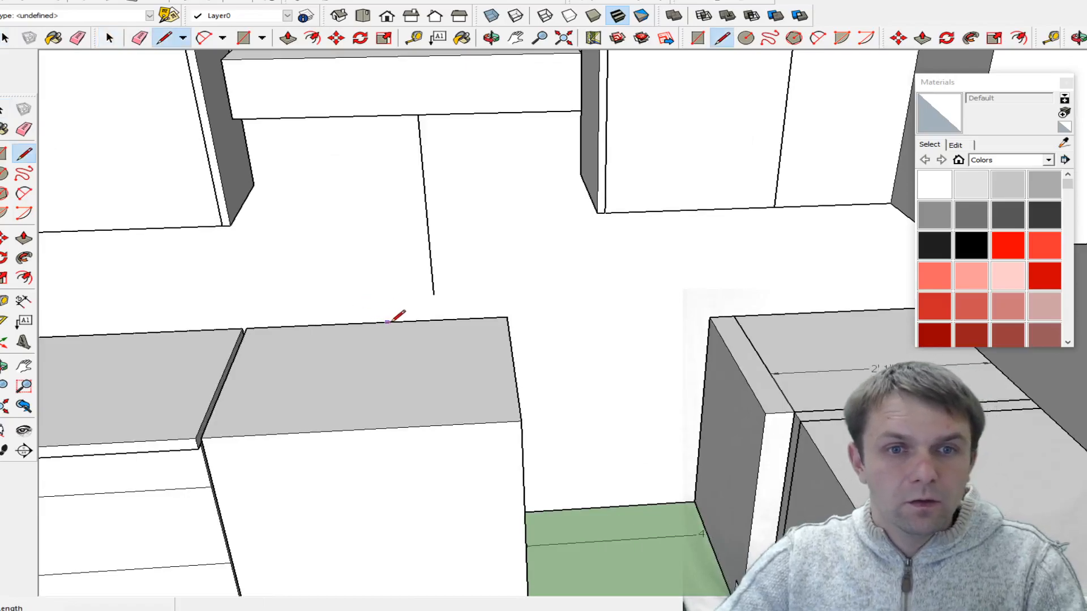
{"action": "left_click", "coordinate": [379, 323]}
{"action": "left_click", "coordinate": [369, 237]}
- Move the range block sideways until its helper line aligns with the range hood's centre line
{"action": "key", "text": "space"}
{"action": "left_click", "coordinate": [377, 358]}
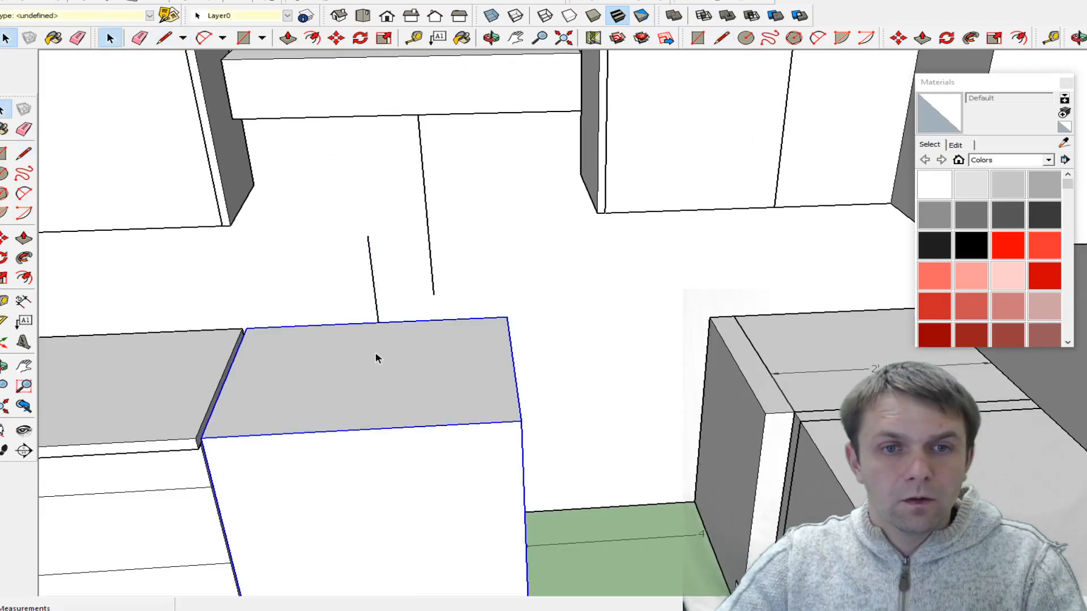
{"action": "key", "text": "m"}
{"action": "left_click", "coordinate": [369, 237]}
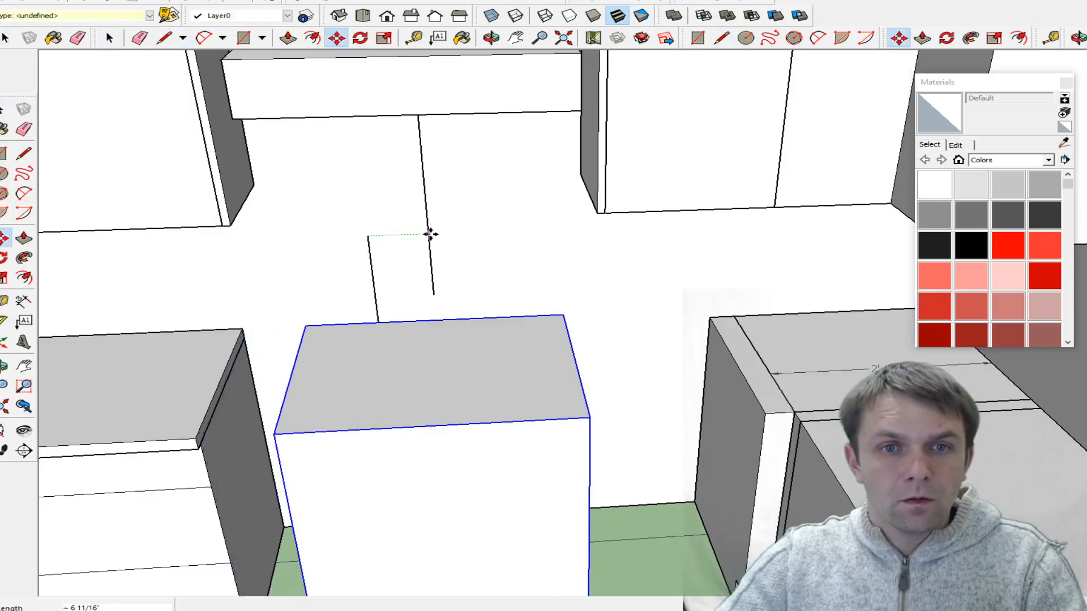
{"action": "key", "text": "space"}
- Erase the helper line above the range block
{"action": "key", "text": "e"}
{"action": "left_click_drag", "start_coordinate": [387, 286], "coordinate": [358, 281]}
{"action": "scroll", "coordinate": [445, 267], "scroll_direction": "down", "scroll_amount": 5}
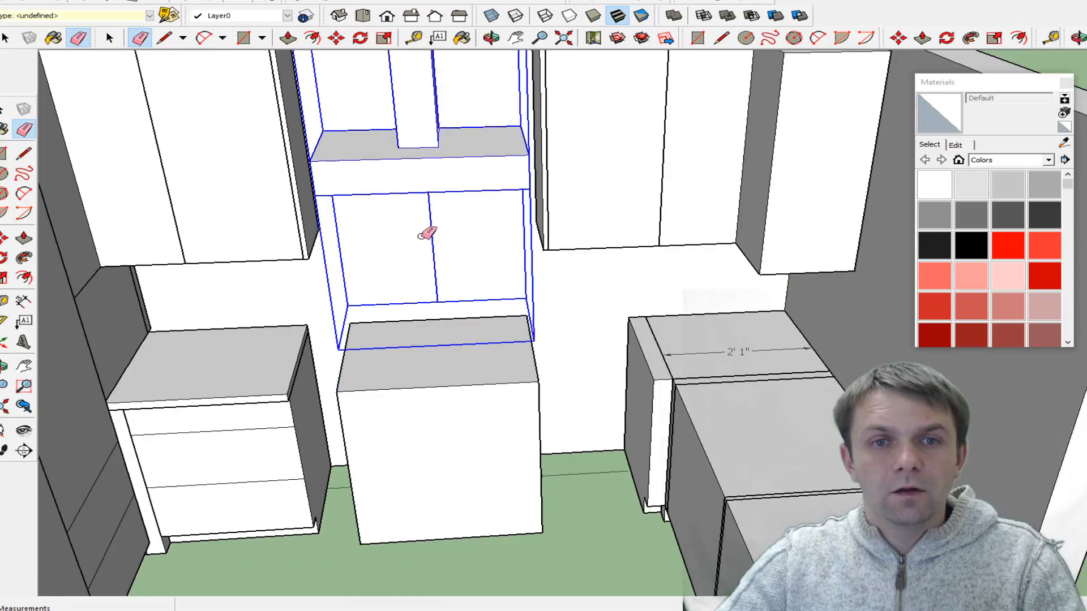
{"action": "left_click", "coordinate": [432, 236]}
{"action": "left_click", "coordinate": [496, 269]}
{"action": "key", "text": "ctrl+z"}
- Erase the vertical centre line inside the range hood group and close the group
{"action": "key", "text": "space"}
{"action": "double_click", "coordinate": [413, 165]}
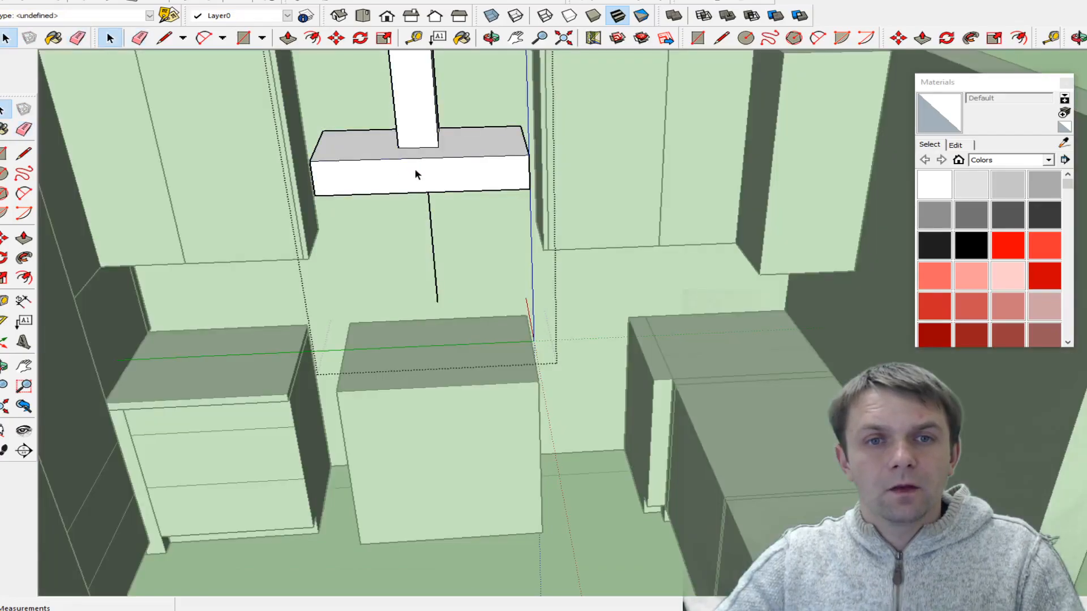
{"action": "key", "text": "e"}
{"action": "left_click", "coordinate": [434, 245]}
{"action": "key", "text": "space"}
{"action": "left_click", "coordinate": [605, 406]}
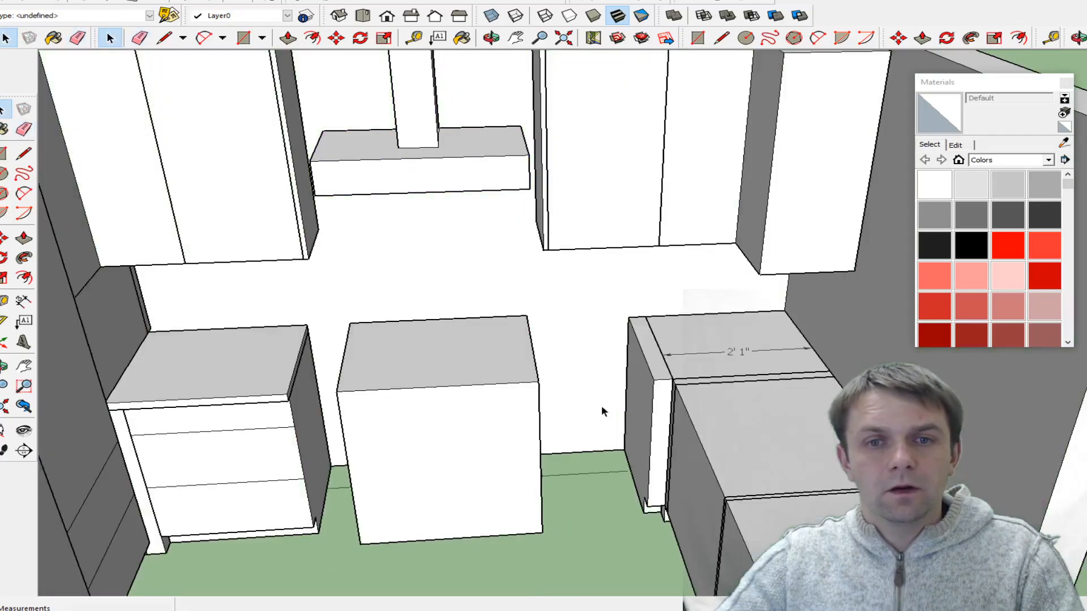
- Move the standing human figure aside, clear of the kitchen's open front
{"action": "middle_click_drag", "start_coordinate": [571, 351], "coordinate": [529, 231]}
{"action": "scroll", "coordinate": [427, 393], "scroll_direction": "down", "scroll_amount": 5}
{"action": "scroll", "coordinate": [529, 230], "scroll_direction": "down", "scroll_amount": 5}
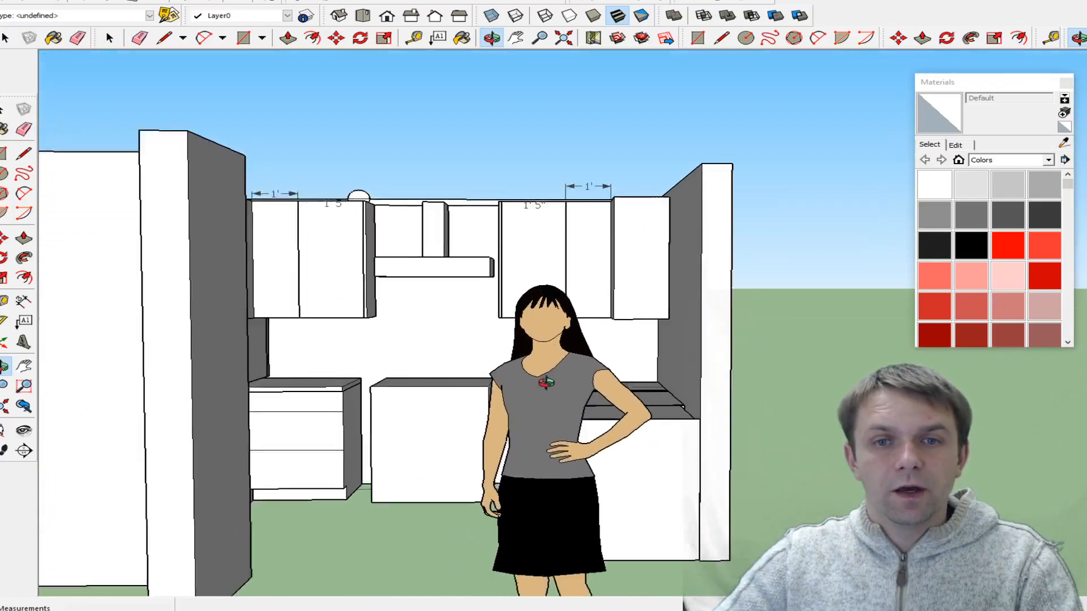
{"action": "key", "text": "space"}
{"action": "left_click", "coordinate": [563, 399]}
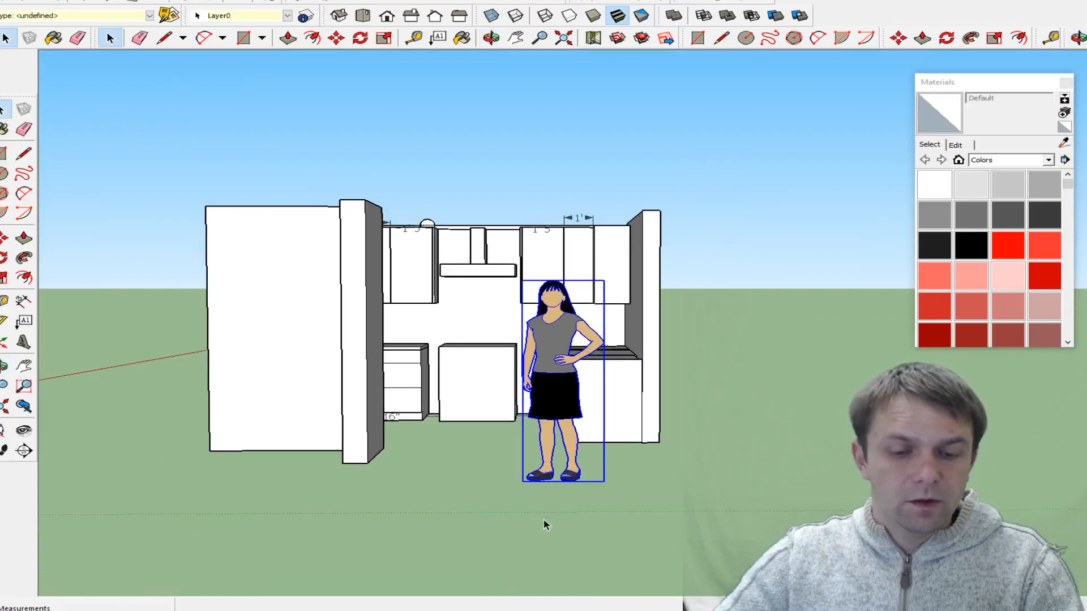
{"action": "key", "text": "m"}
{"action": "left_click", "coordinate": [547, 503]}
{"action": "left_click", "coordinate": [795, 433]}
- Copy the remaining drawer base cabinet and place the copy flush against the filler panel of the corner unit
{"action": "scroll", "coordinate": [476, 311], "scroll_direction": "up", "scroll_amount": 5}
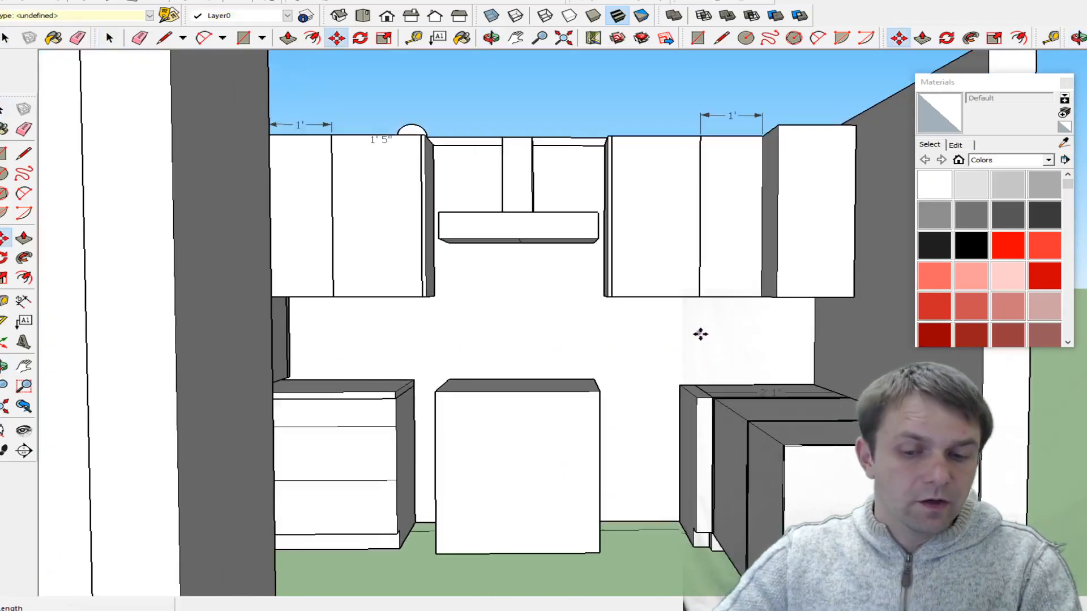
{"action": "middle_click_drag", "start_coordinate": [684, 335], "coordinate": [672, 486]}
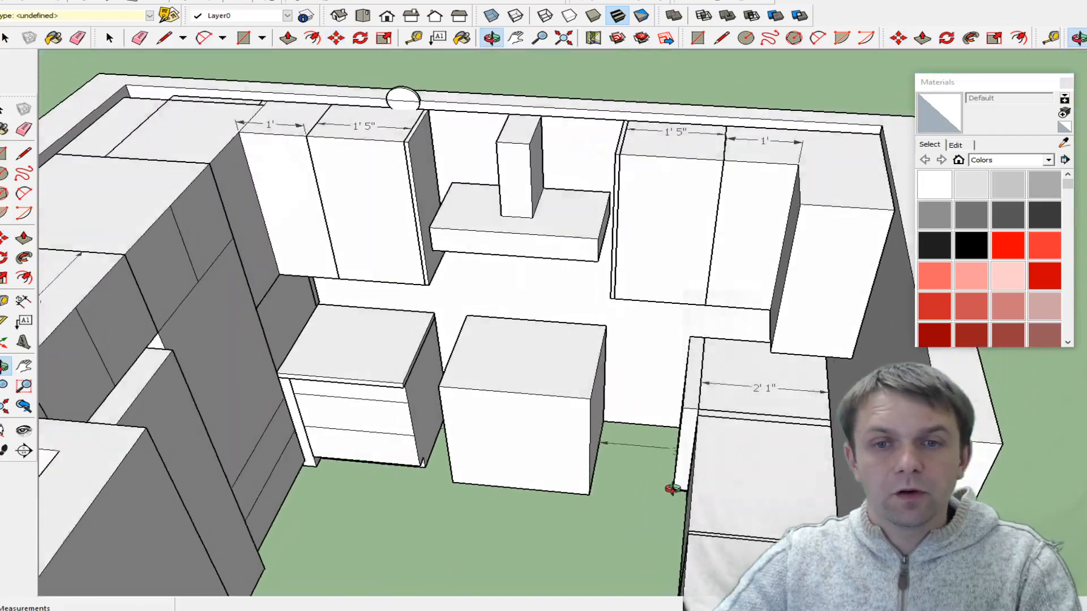
{"action": "scroll", "coordinate": [672, 431], "scroll_direction": "up", "scroll_amount": 3}
{"action": "scroll", "coordinate": [630, 438], "scroll_direction": "up", "scroll_amount": 1}
{"action": "middle_click_drag", "start_coordinate": [634, 439], "coordinate": [712, 344]}
{"action": "left_click_drag", "start_coordinate": [712, 343], "coordinate": [681, 357]}
{"action": "key", "text": "space"}
{"action": "left_click", "coordinate": [321, 442]}
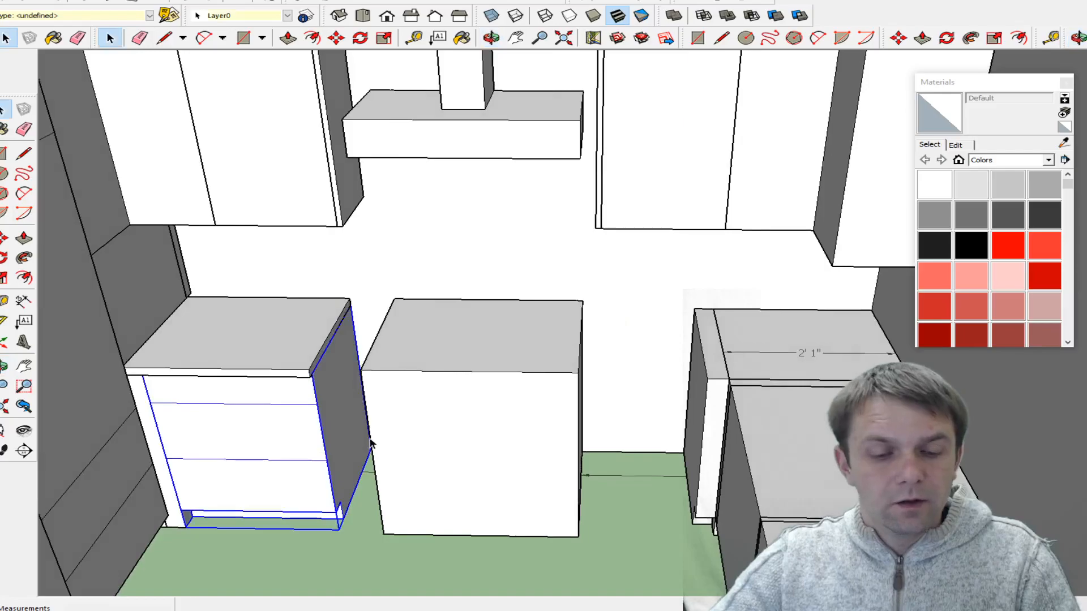
{"action": "key", "text": "ctrl+v"}
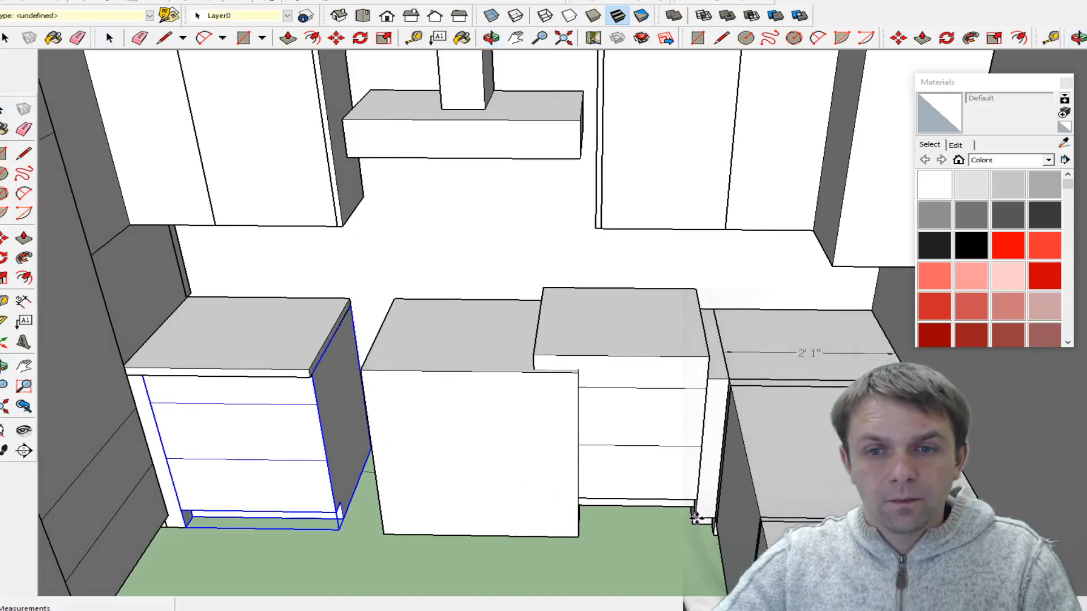
{"action": "scroll", "coordinate": [699, 527], "scroll_direction": "up", "scroll_amount": 1}
{"action": "left_click", "coordinate": [697, 507]}
{"action": "key", "text": "m"}
{"action": "left_click_drag", "start_coordinate": [712, 320], "coordinate": [707, 357]}
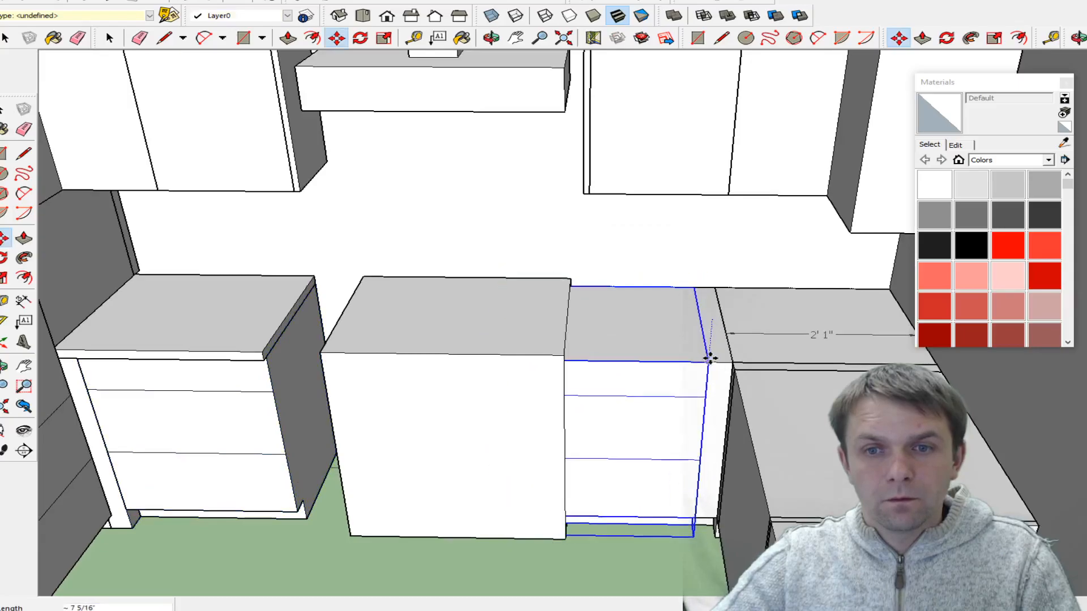
{"action": "key", "text": "space"}
{"action": "left_click", "coordinate": [449, 385]}
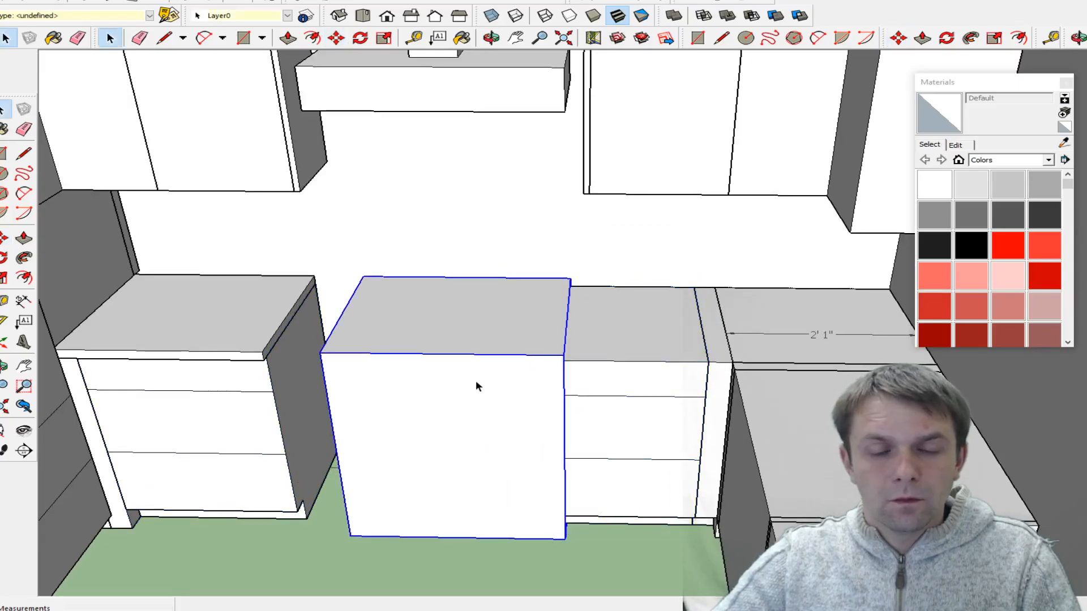
{"action": "right_click", "coordinate": [475, 380]}
{"action": "left_click", "coordinate": [525, 415]}
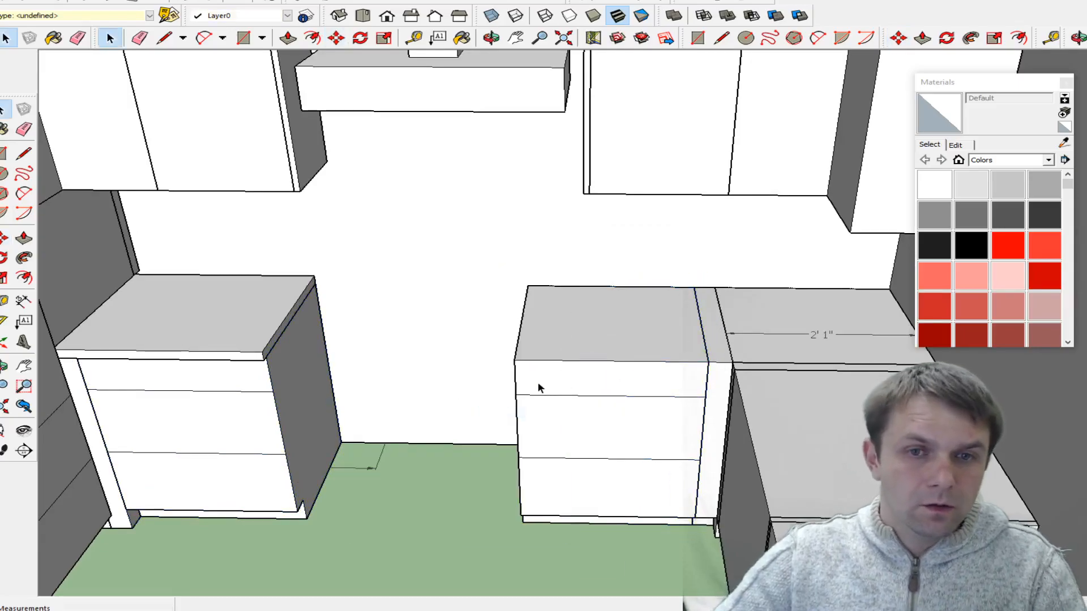
{"action": "key", "text": "ctrl+z"}
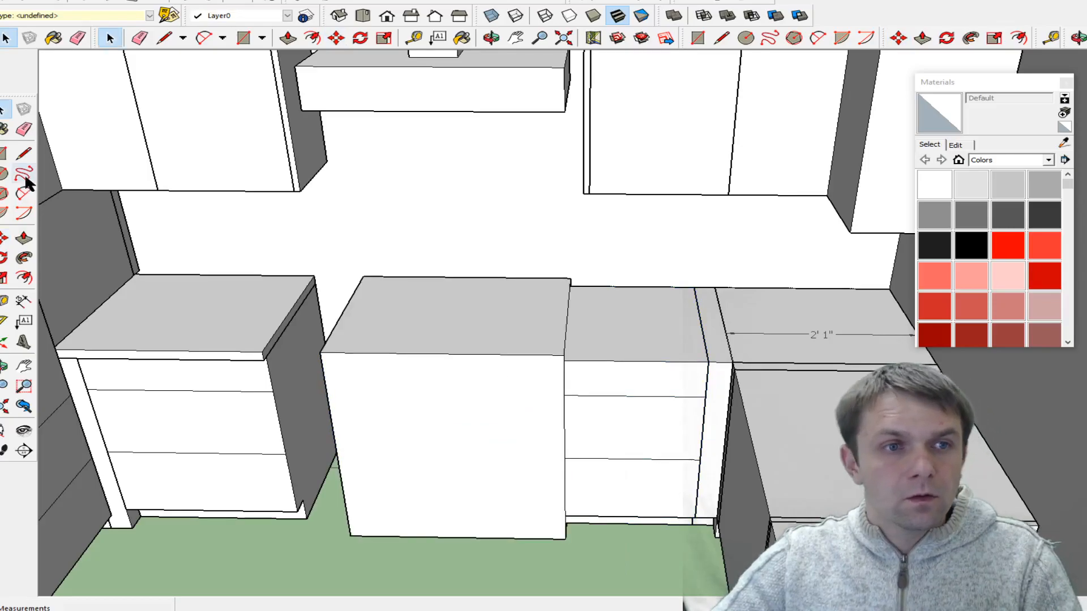
- Measure the copied cabinet's exposed front width between the filler panel and the range block with the Dimension tool
{"action": "left_click", "coordinate": [23, 300]}
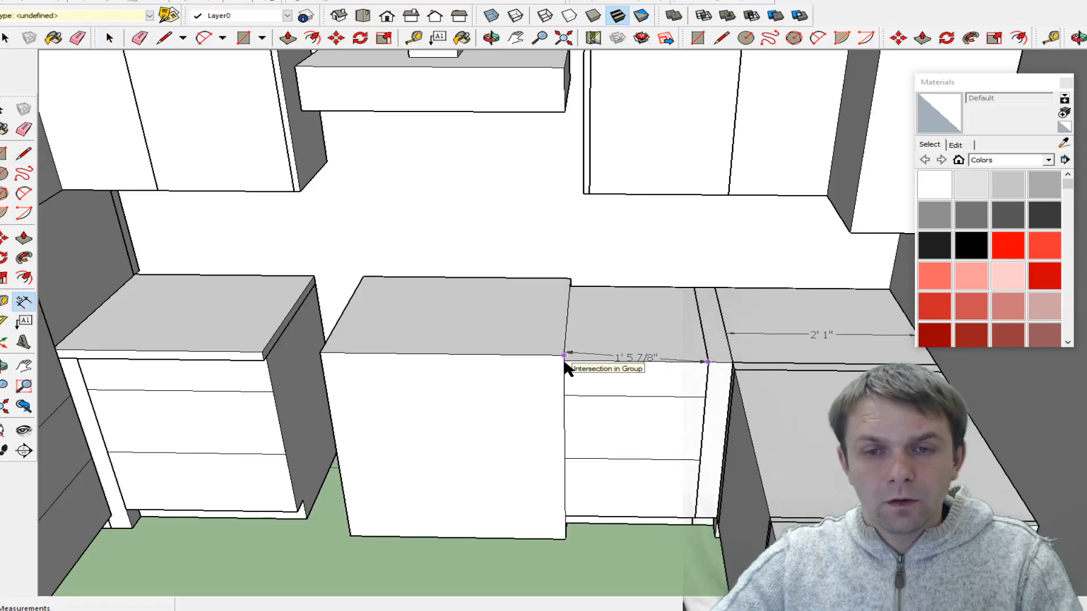
{"action": "scroll", "coordinate": [564, 361], "scroll_direction": "up", "scroll_amount": 1}
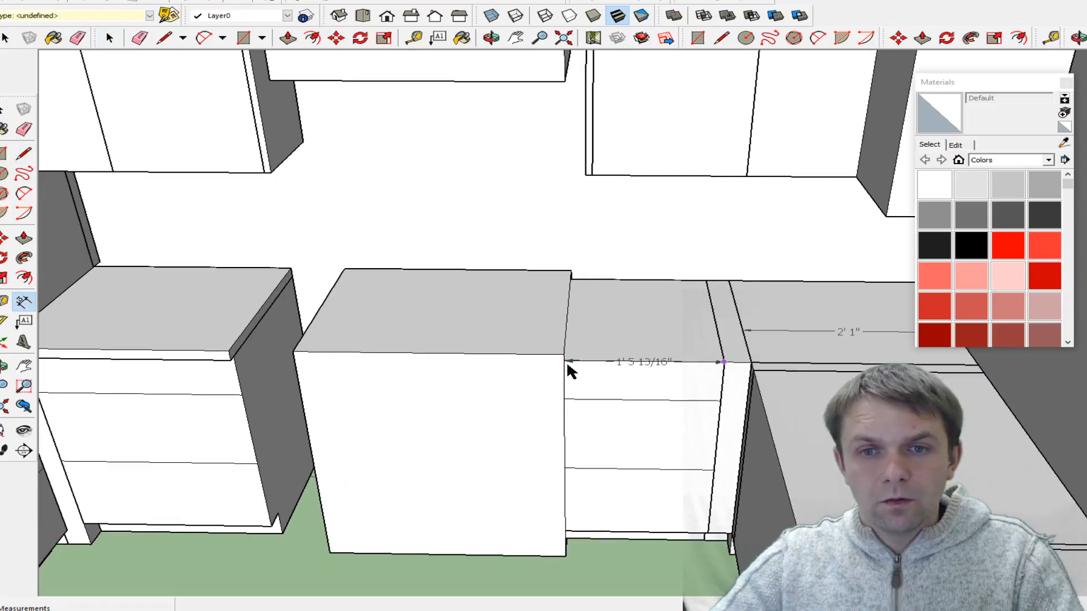
{"action": "scroll", "coordinate": [568, 363], "scroll_direction": "up", "scroll_amount": 2}
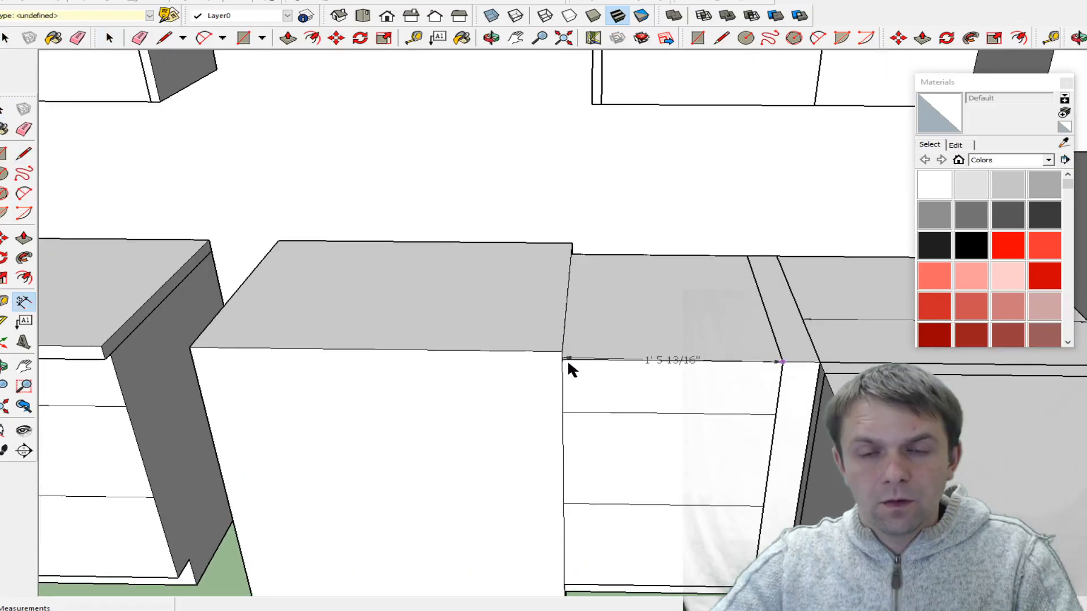
{"action": "scroll", "coordinate": [566, 359], "scroll_direction": "down", "scroll_amount": 4}
{"action": "key", "text": "space"}
- Hide the range block to expose the copied cabinet's side face
{"action": "right_click", "coordinate": [519, 342]}
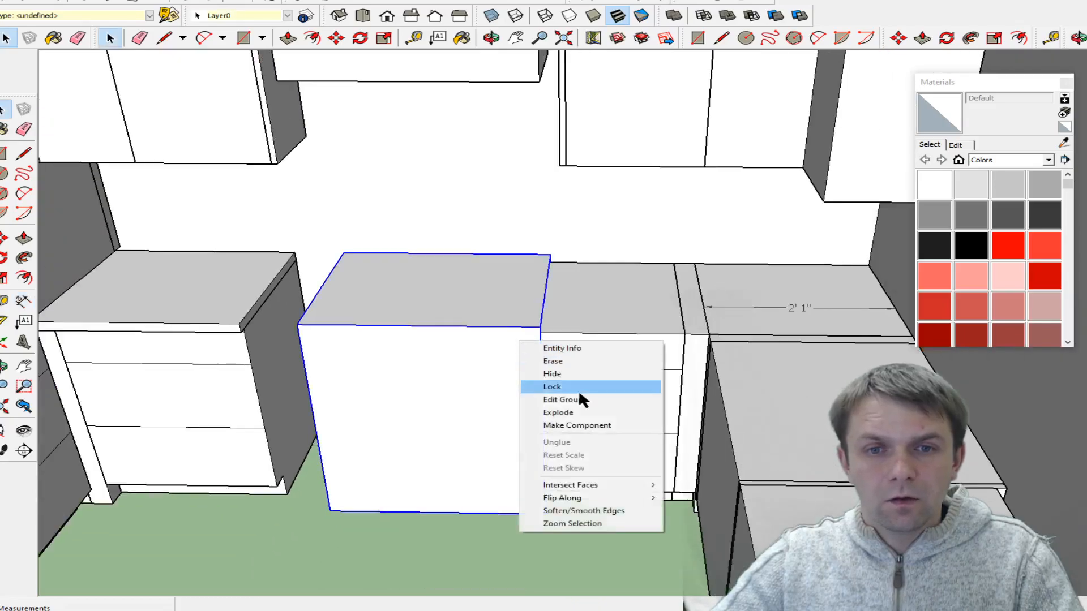
{"action": "left_click", "coordinate": [561, 375]}
{"action": "middle_click_drag", "start_coordinate": [504, 347], "coordinate": [644, 387]}
- Narrow the copied cabinet by pushing its exposed side face in 8" with Push/Pull inside the group
{"action": "double_click", "coordinate": [518, 360]}
{"action": "key", "text": "p"}
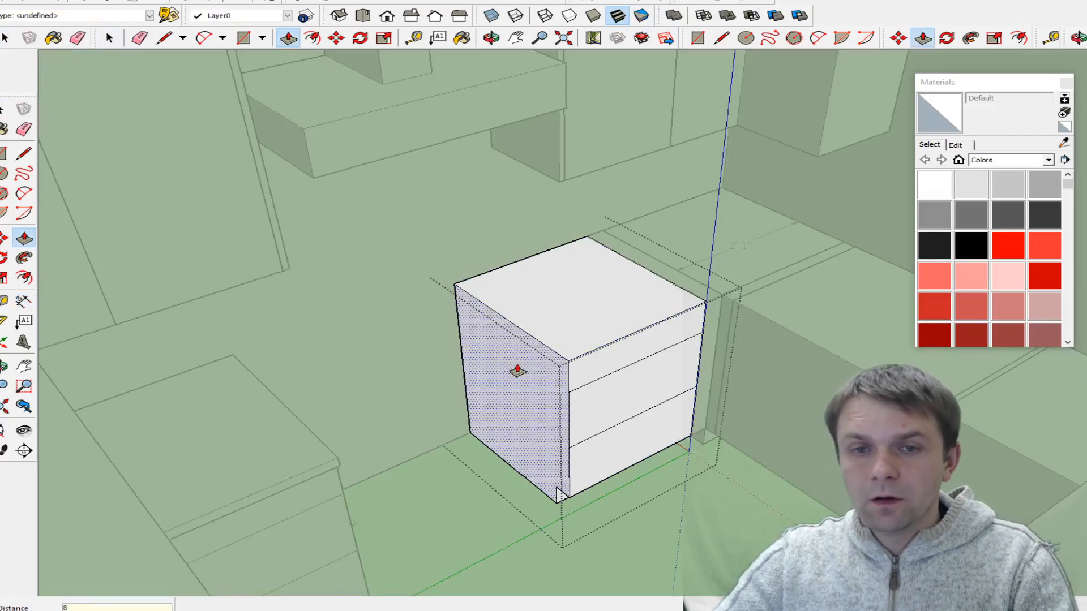
{"action": "double_click", "coordinate": [518, 371]}
{"action": "key", "text": "space"}
{"action": "left_click", "coordinate": [695, 477]}
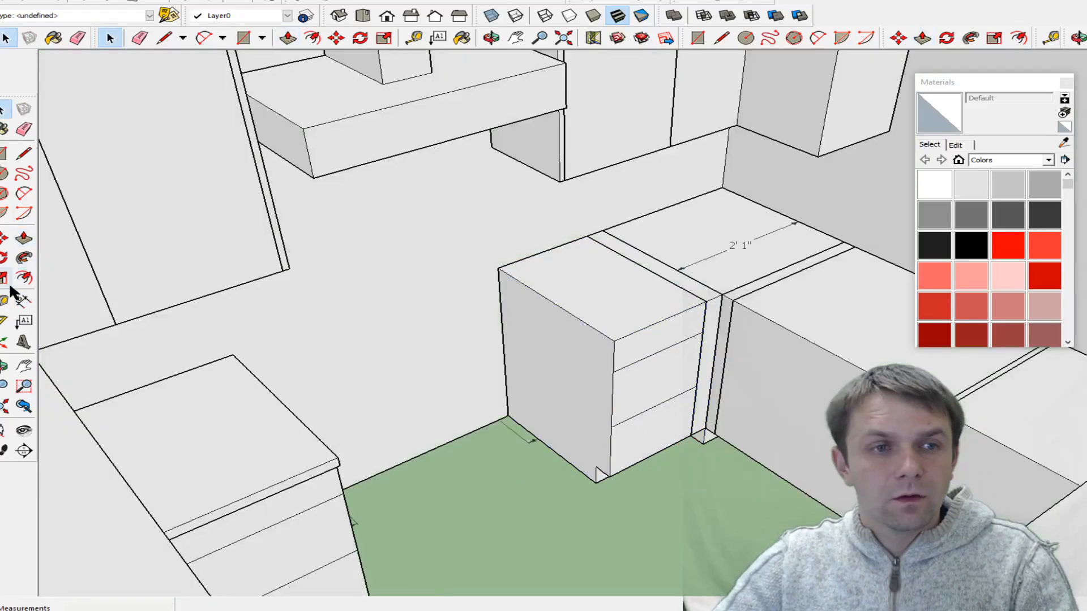
- Measure the narrowed cabinet's width along its front top edge without placing a dimension
{"action": "left_click", "coordinate": [23, 302]}
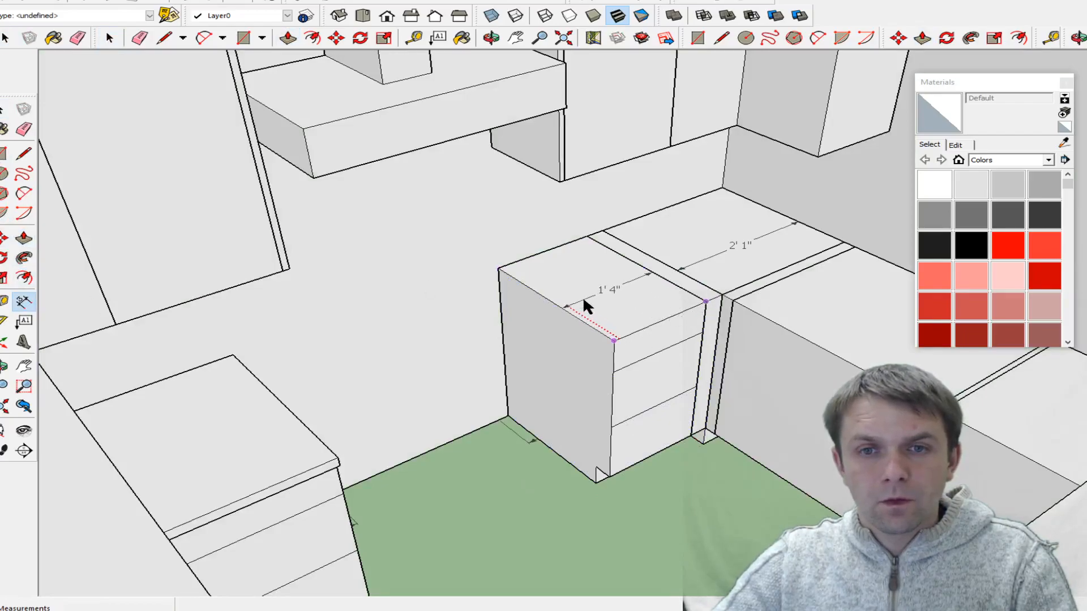
{"action": "scroll", "coordinate": [583, 300], "scroll_direction": "up", "scroll_amount": 2}
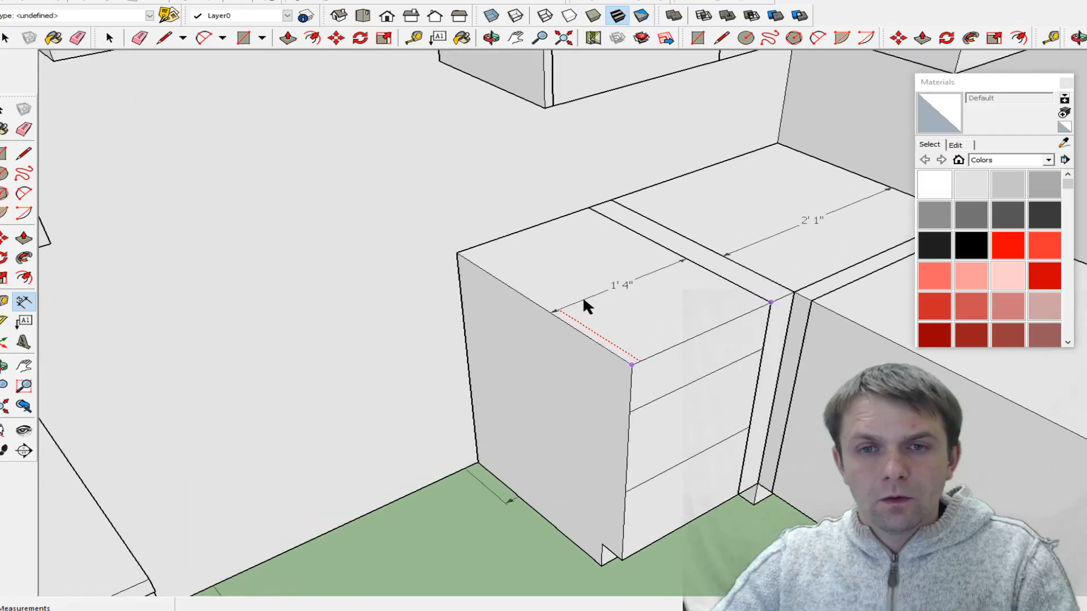
{"action": "key", "text": "Escape"}
{"action": "key", "text": "space"}
- Widen the copied cabinet by pulling its exposed side face out 2" with Push/Pull
{"action": "double_click", "coordinate": [568, 381]}
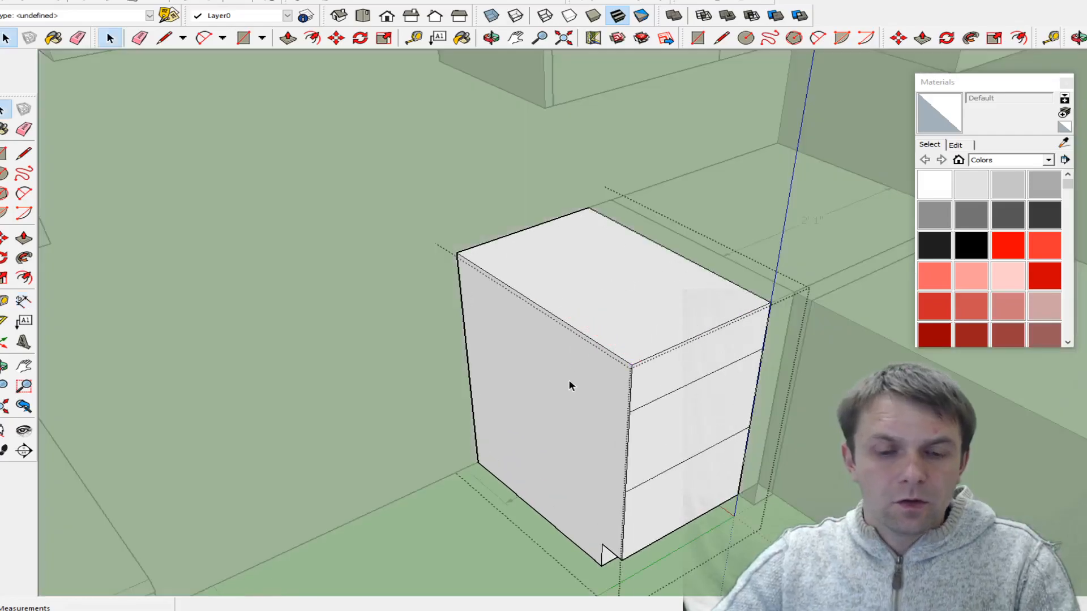
{"action": "middle_click_drag", "start_coordinate": [576, 386], "coordinate": [556, 381]}
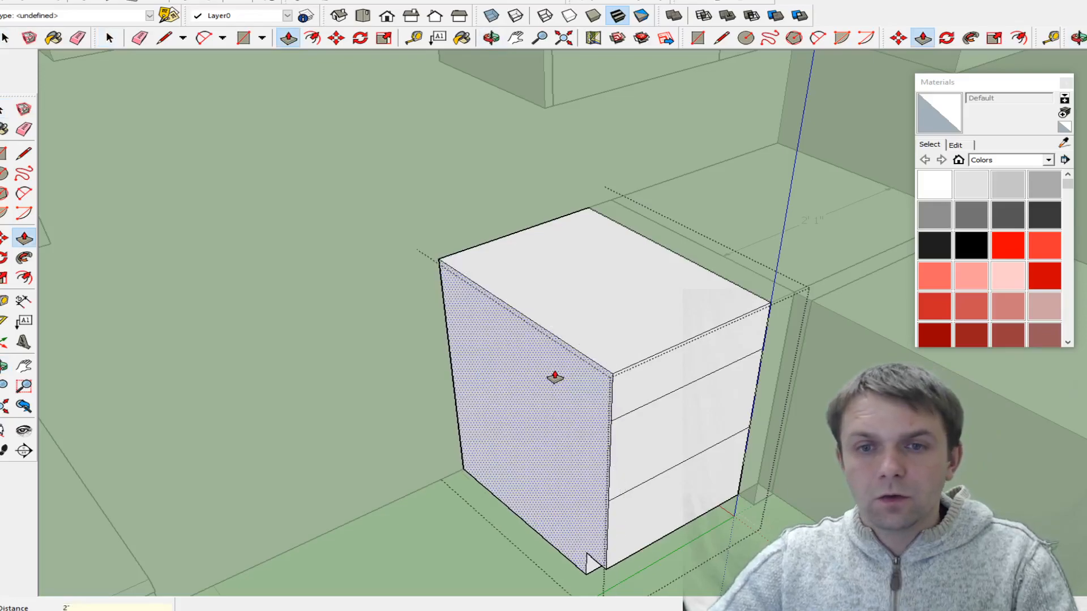
{"action": "left_click", "coordinate": [196, 105]}
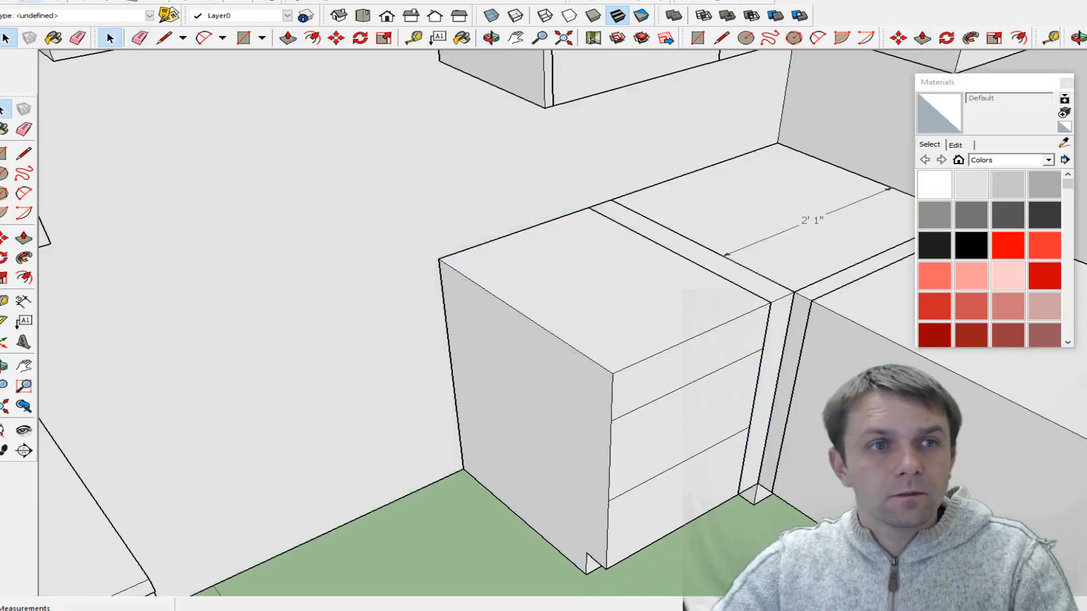
- Unhide the range block beside the resized cabinet
{"action": "left_click", "coordinate": [33, 0]}
{"action": "key", "text": "Escape"}
{"action": "left_click", "coordinate": [47, 0]}
{"action": "mouse_move", "coordinate": [22, 0]}
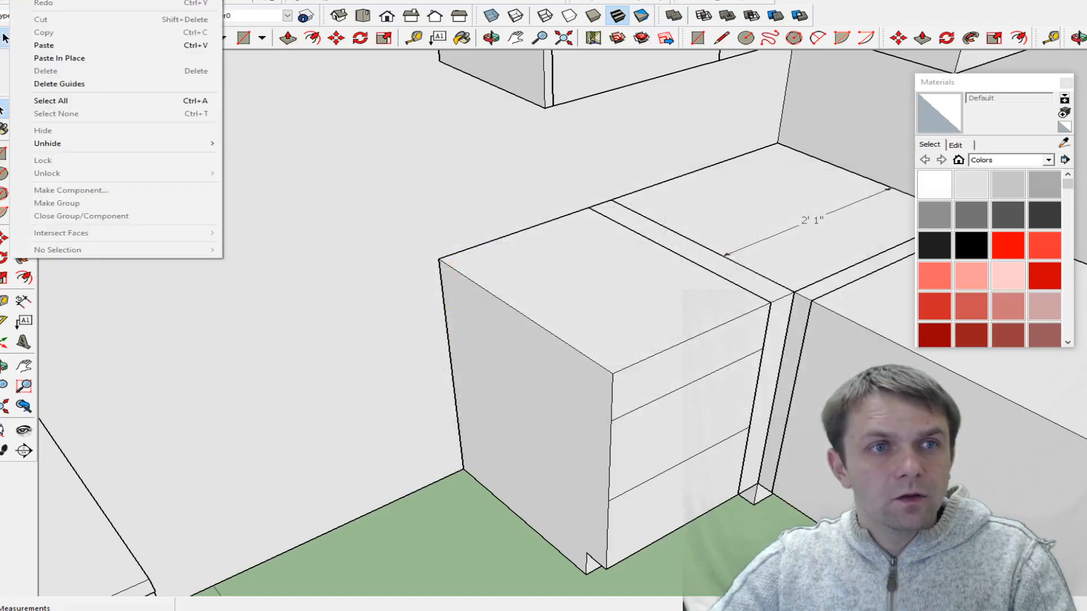
{"action": "mouse_move", "coordinate": [63, 144]}
{"action": "left_click", "coordinate": [272, 169]}
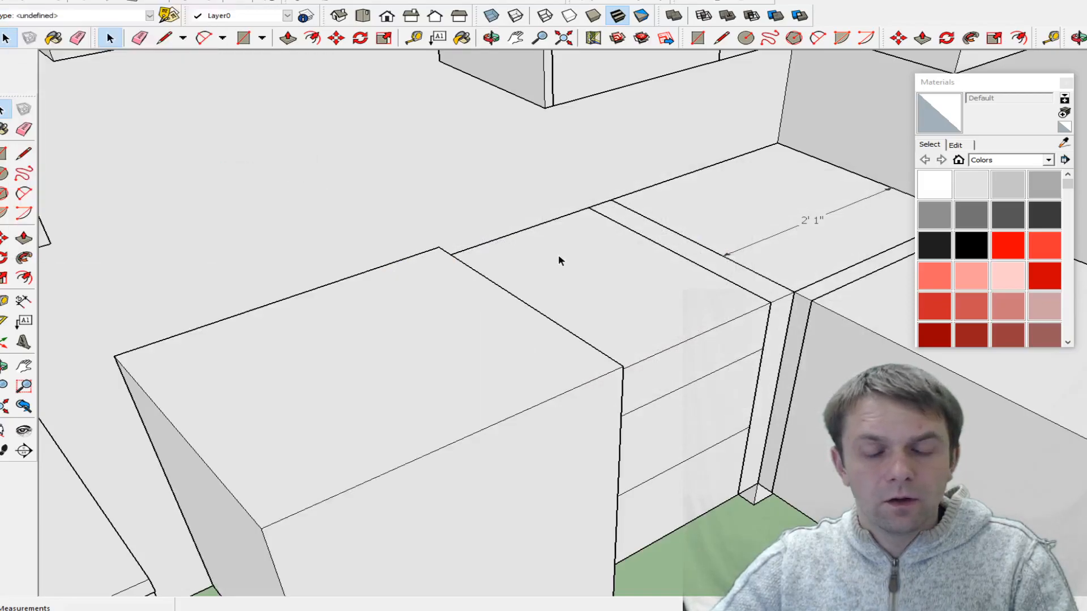
- Examine the revised kitchen layout from the front, sides and above, including the base cabinets and range hood
{"action": "scroll", "coordinate": [560, 243], "scroll_direction": "down", "scroll_amount": 4}
{"action": "scroll", "coordinate": [560, 243], "scroll_direction": "down", "scroll_amount": 5}
{"action": "mouse_move", "coordinate": [522, 315]}
{"action": "middle_mouse_down"}
{"action": "mouse_move", "coordinate": [509, 305]}
{"action": "mouse_move", "coordinate": [516, 295]}
{"action": "middle_mouse_up"}
{"action": "scroll", "coordinate": [517, 295], "scroll_direction": "up", "scroll_amount": 5}
{"action": "scroll", "coordinate": [516, 295], "scroll_direction": "down", "scroll_amount": 5}
{"action": "middle_click_drag", "start_coordinate": [614, 284], "coordinate": [677, 430]}
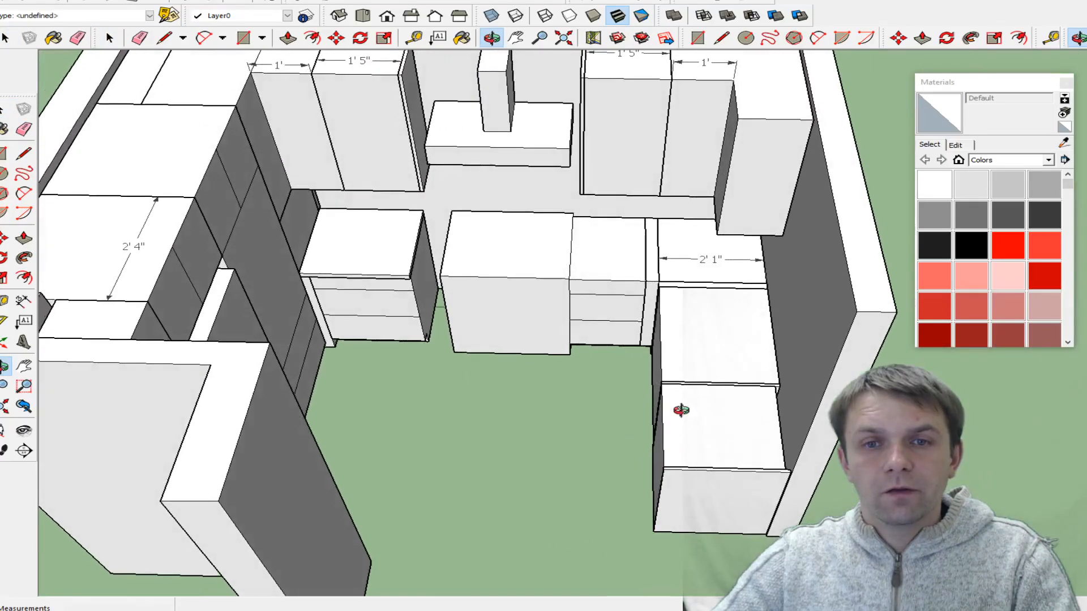
{"action": "scroll", "coordinate": [783, 259], "scroll_direction": "up", "scroll_amount": 2}
{"action": "middle_click_drag", "start_coordinate": [782, 259], "coordinate": [491, 313]}
{"action": "middle_click_drag", "start_coordinate": [747, 413], "coordinate": [466, 378]}
{"action": "scroll", "coordinate": [677, 364], "scroll_direction": "down", "scroll_amount": 2}
{"action": "middle_click_drag", "start_coordinate": [677, 364], "coordinate": [726, 296]}
{"action": "scroll", "coordinate": [657, 275], "scroll_direction": "up", "scroll_amount": 3}
{"action": "scroll", "coordinate": [728, 301], "scroll_direction": "down", "scroll_amount": 3}
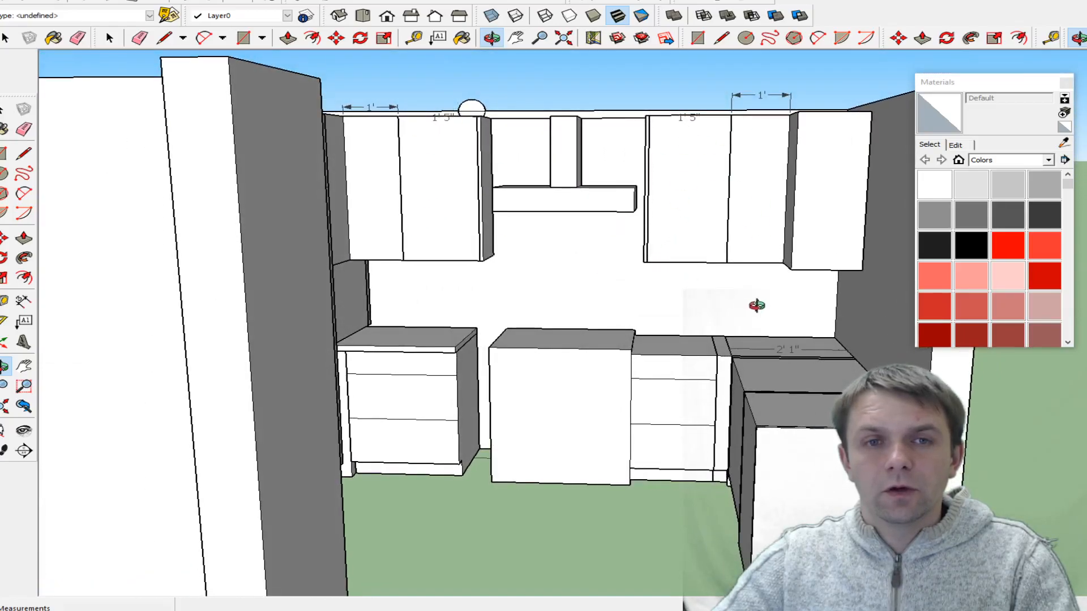
{"action": "left_click_drag", "start_coordinate": [752, 303], "coordinate": [561, 406]}
{"action": "scroll", "coordinate": [631, 439], "scroll_direction": "down", "scroll_amount": 4}
{"action": "left_click_drag", "start_coordinate": [630, 439], "coordinate": [510, 481]}
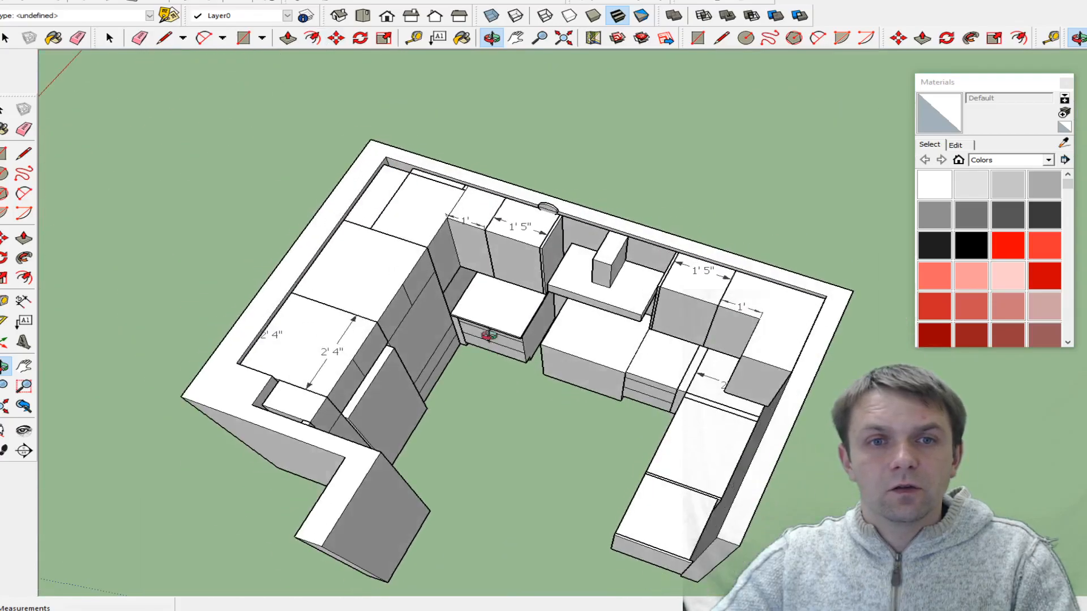
- Delete the block filling the back wall corner between the tall cabinets and the 1' upper cabinet
{"action": "scroll", "coordinate": [340, 116], "scroll_direction": "up", "scroll_amount": 5}
{"action": "scroll", "coordinate": [402, 237], "scroll_direction": "up", "scroll_amount": 3}
{"action": "key", "text": "space"}
{"action": "left_click", "coordinate": [459, 262]}
{"action": "key", "text": "Delete"}
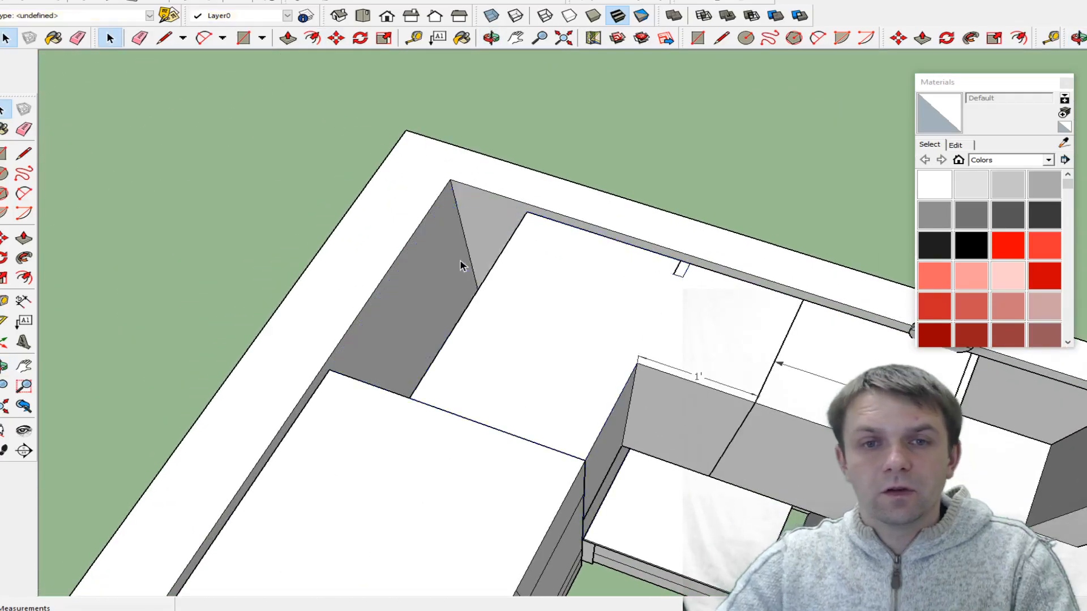
- Examine the emptied corner and the base drawer cabinet below it from above and from the front
{"action": "scroll", "coordinate": [348, 184], "scroll_direction": "down", "scroll_amount": 5}
{"action": "scroll", "coordinate": [370, 188], "scroll_direction": "down", "scroll_amount": 2}
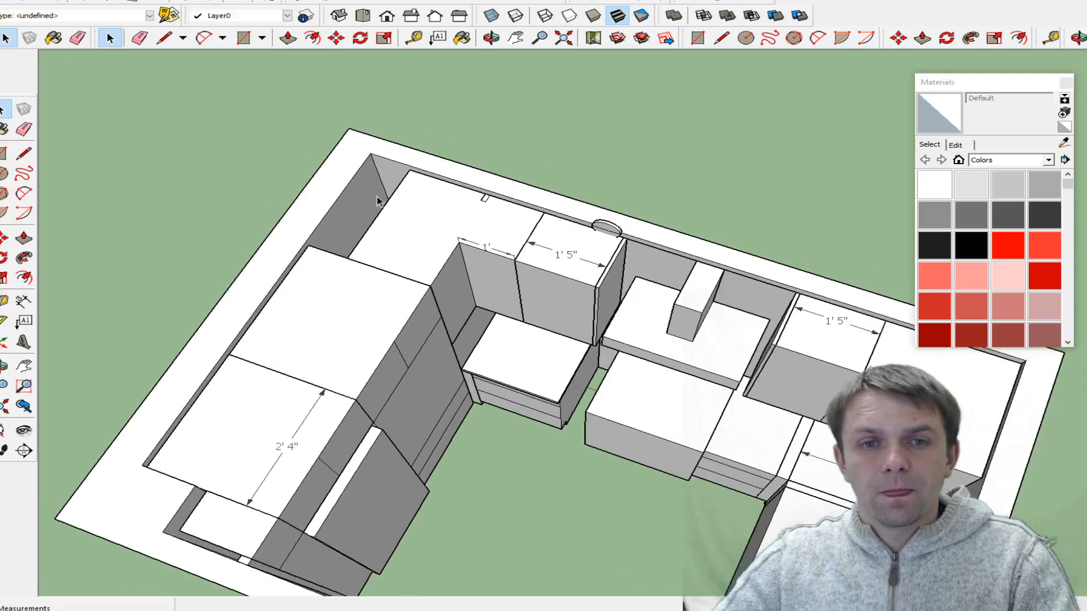
{"action": "scroll", "coordinate": [371, 243], "scroll_direction": "up", "scroll_amount": 5}
{"action": "scroll", "coordinate": [427, 283], "scroll_direction": "down", "scroll_amount": 2}
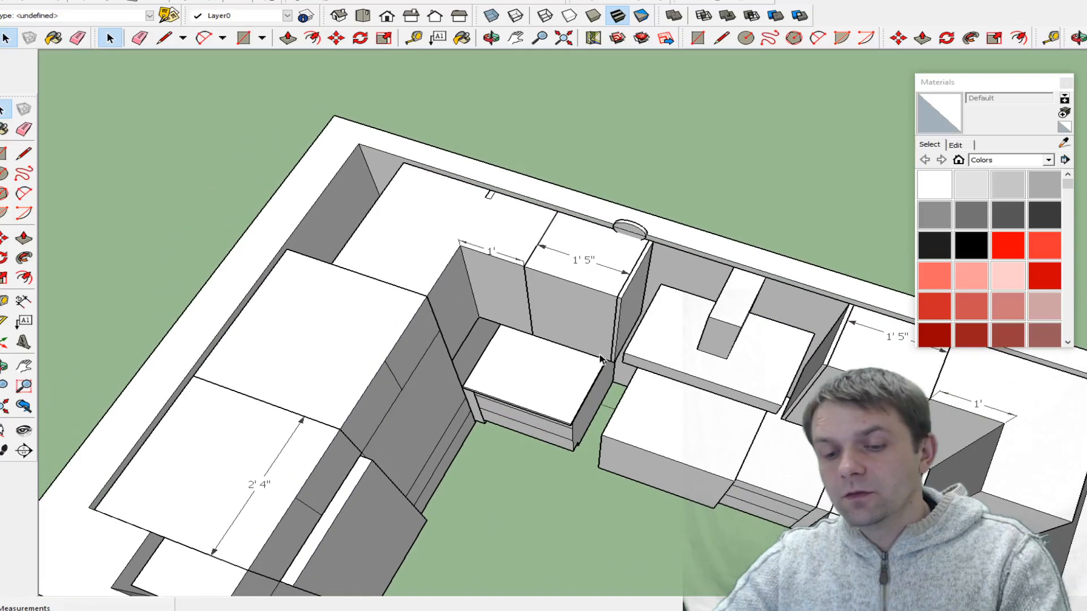
{"action": "mouse_move", "coordinate": [575, 350]}
{"action": "middle_mouse_down"}
{"action": "mouse_move", "coordinate": [684, 364]}
{"action": "mouse_move", "coordinate": [516, 379]}
{"action": "mouse_move", "coordinate": [558, 296]}
{"action": "mouse_move", "coordinate": [501, 374]}
{"action": "middle_mouse_up"}
{"action": "scroll", "coordinate": [500, 374], "scroll_direction": "up", "scroll_amount": 4}
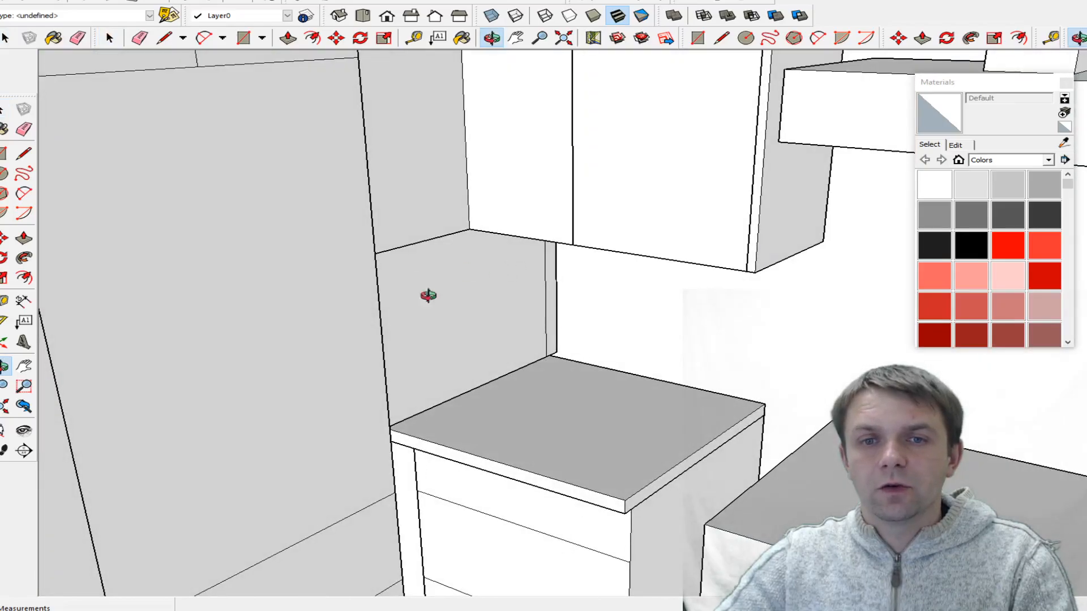
{"action": "middle_click", "coordinate": [518, 318]}
{"action": "scroll", "coordinate": [489, 308], "scroll_direction": "down", "scroll_amount": 10}
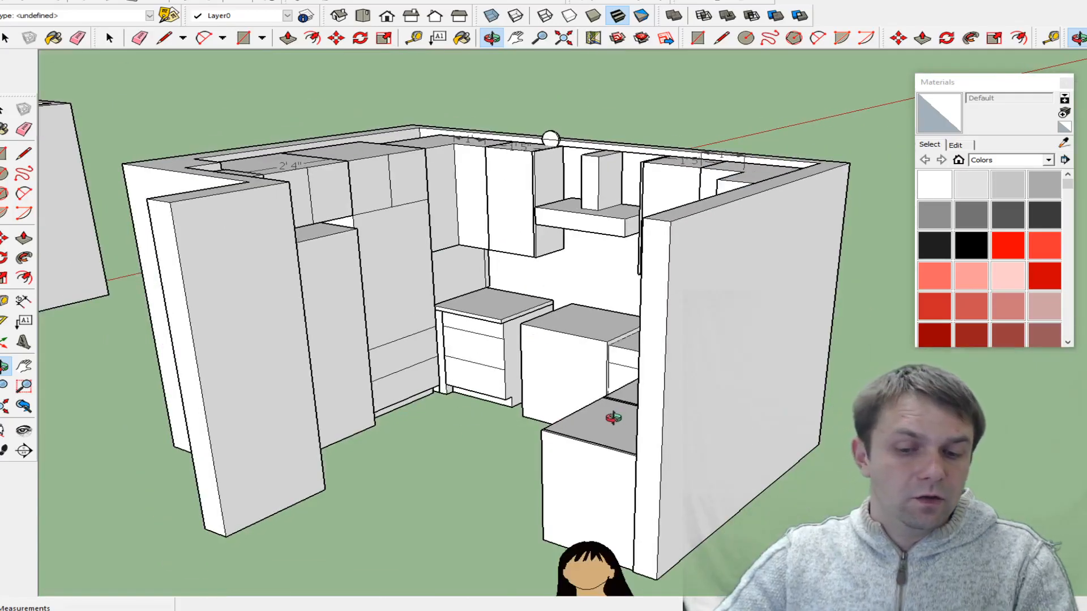
- Draw a rectangle over the drawer cabinet's exposed side below the countertop and Push/Pull it out to the range block
{"action": "scroll", "coordinate": [444, 369], "scroll_direction": "up", "scroll_amount": 6}
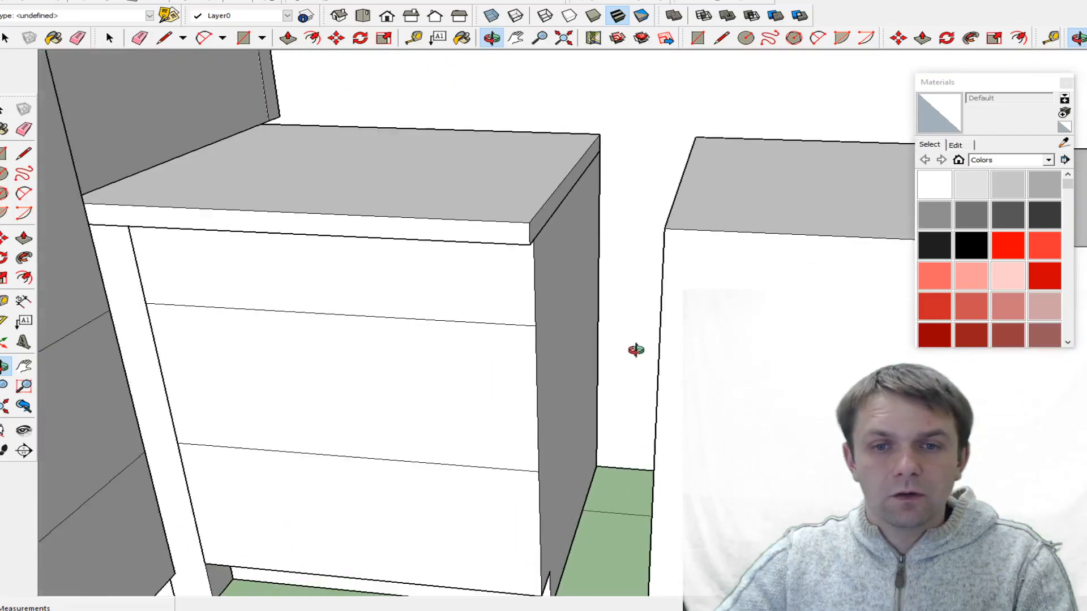
{"action": "left_click_drag", "start_coordinate": [631, 336], "coordinate": [614, 351]}
{"action": "key", "text": "r"}
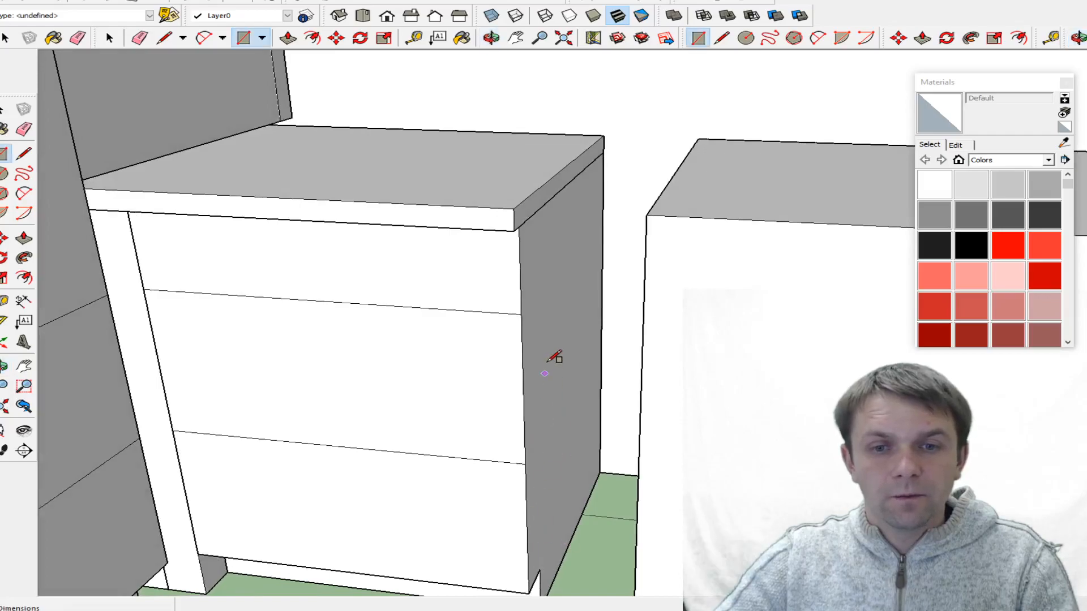
{"action": "scroll", "coordinate": [553, 360], "scroll_direction": "down", "scroll_amount": 1}
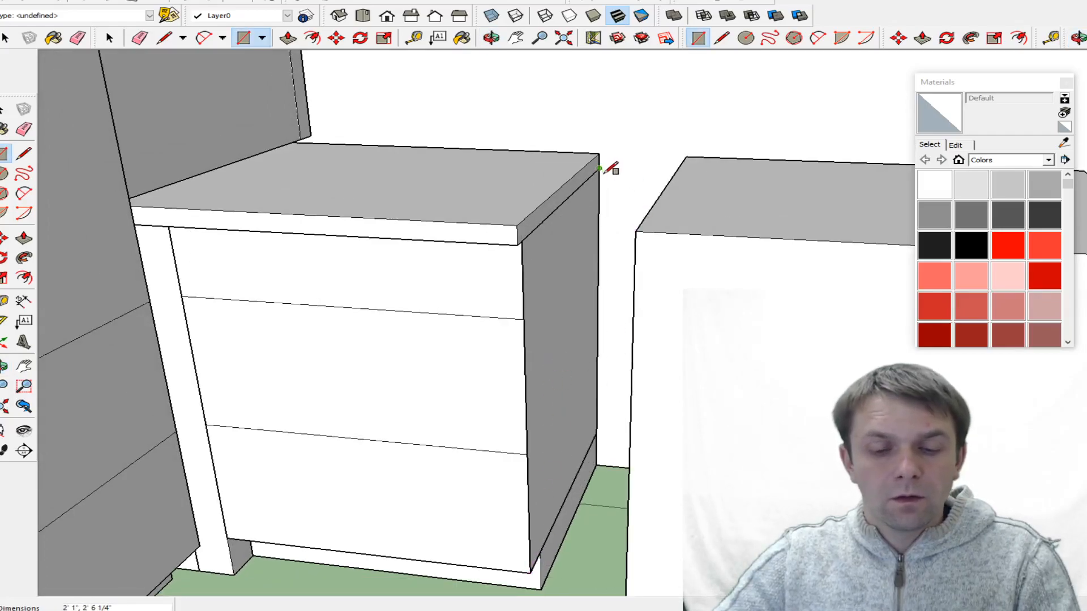
{"action": "key", "text": "p"}
{"action": "left_click", "coordinate": [579, 235]}
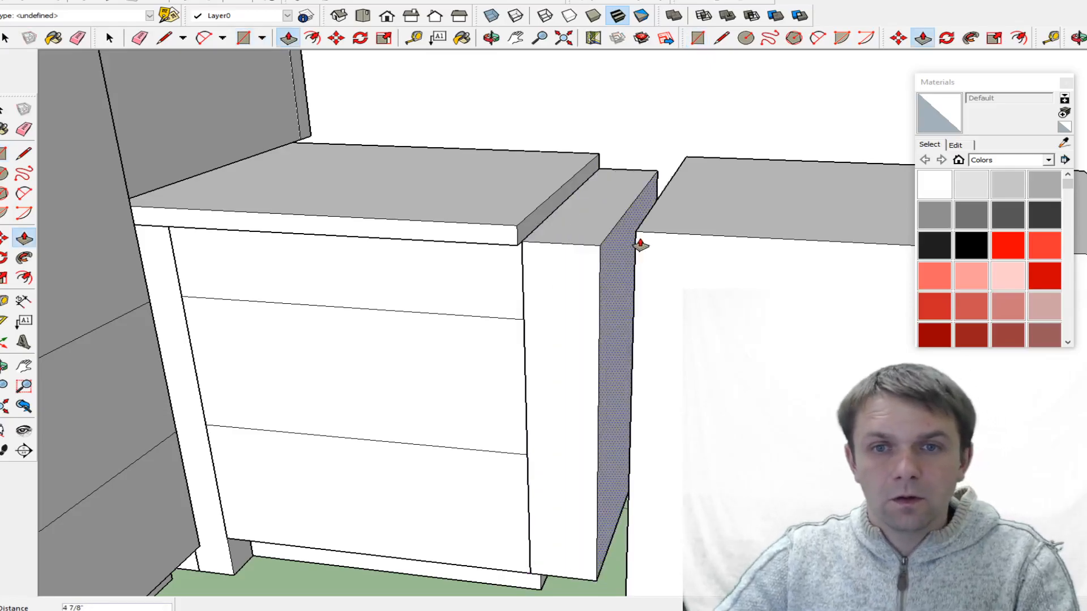
{"action": "left_click", "coordinate": [635, 250]}
- Select the whole new filler box beside the range block and make it a group
{"action": "key", "text": "space"}
{"action": "triple_click", "coordinate": [565, 294]}
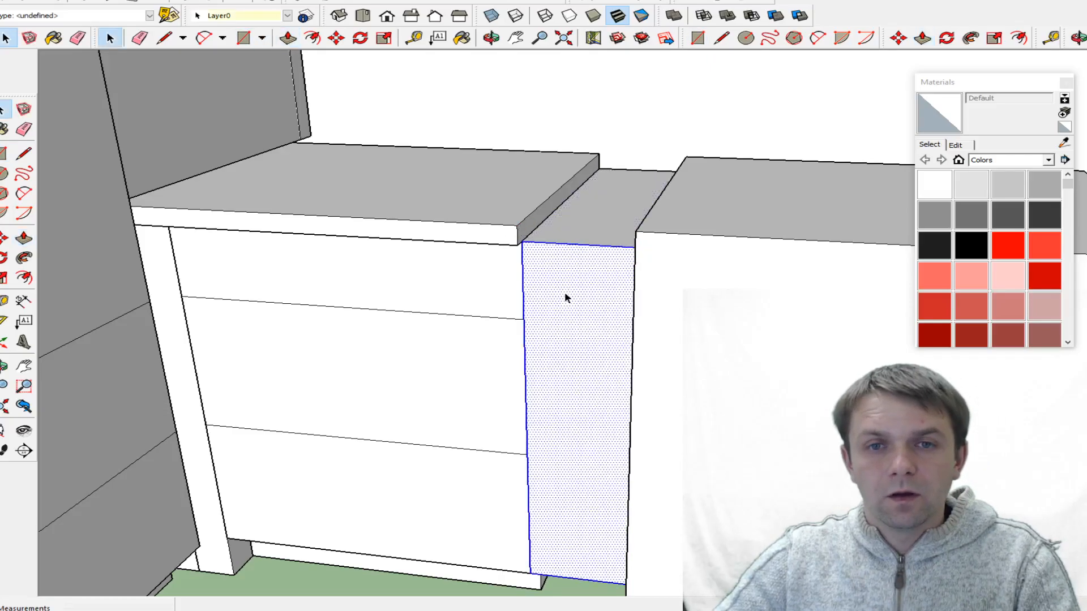
{"action": "right_click", "coordinate": [565, 298]}
{"action": "left_click", "coordinate": [612, 394]}
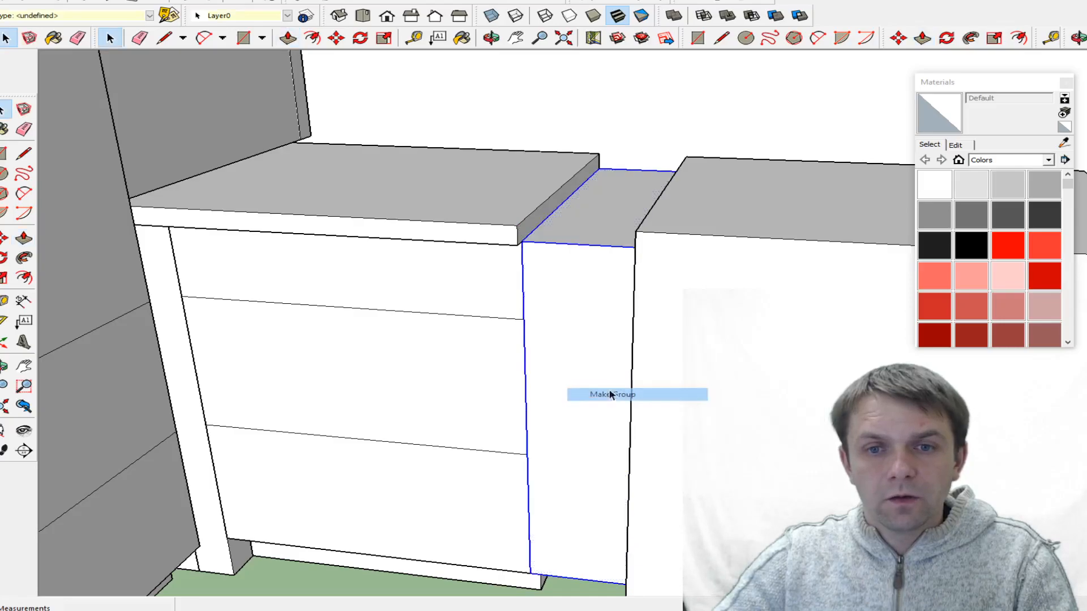
- Edit the drawer cabinet's countertop group and Push/Pull its end face over the filler to meet the range block
{"action": "double_click", "coordinate": [529, 218]}
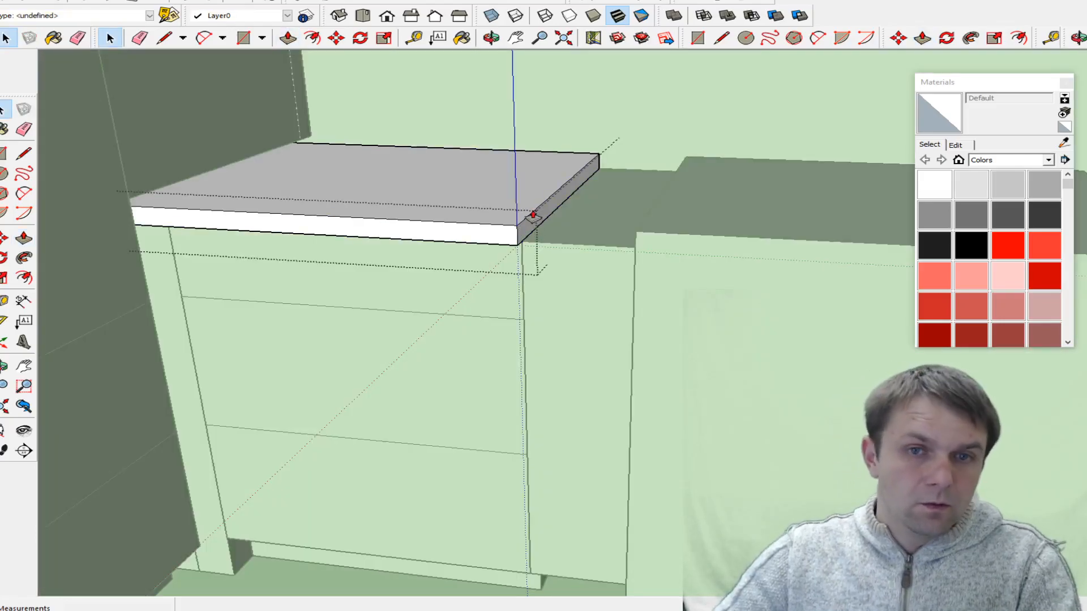
{"action": "key", "text": "p"}
{"action": "left_click", "coordinate": [539, 221]}
{"action": "left_click", "coordinate": [634, 269]}
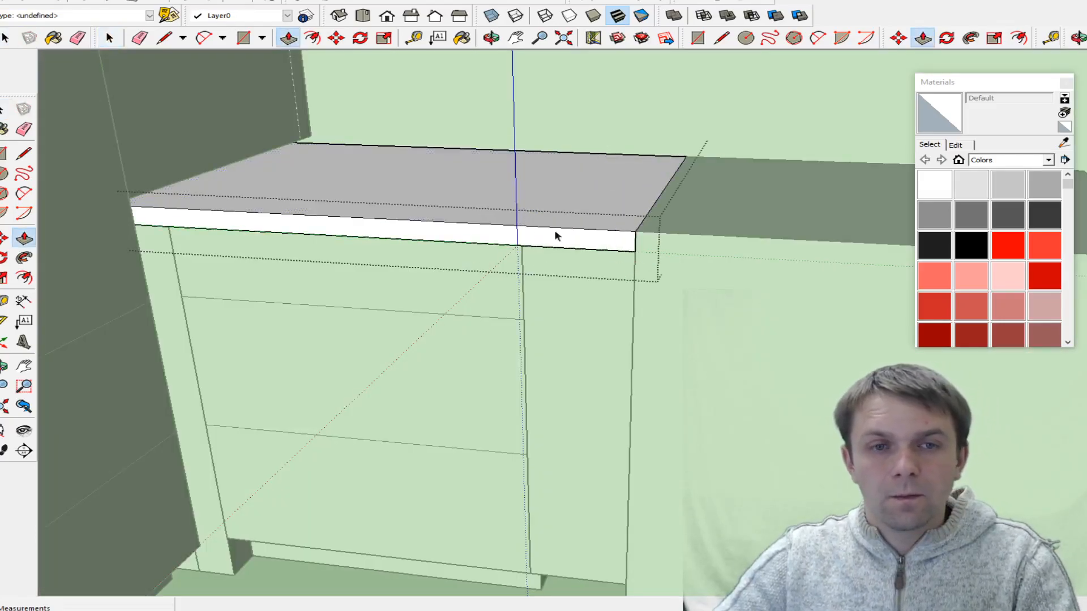
{"action": "key", "text": "space"}
{"action": "scroll", "coordinate": [439, 286], "scroll_direction": "down", "scroll_amount": 2}
{"action": "left_click", "coordinate": [527, 475]}
- Examine the kitchen from several angles, checking the filled gap, base cabinets, range block and clear floor area
{"action": "scroll", "coordinate": [475, 234], "scroll_direction": "down", "scroll_amount": 3}
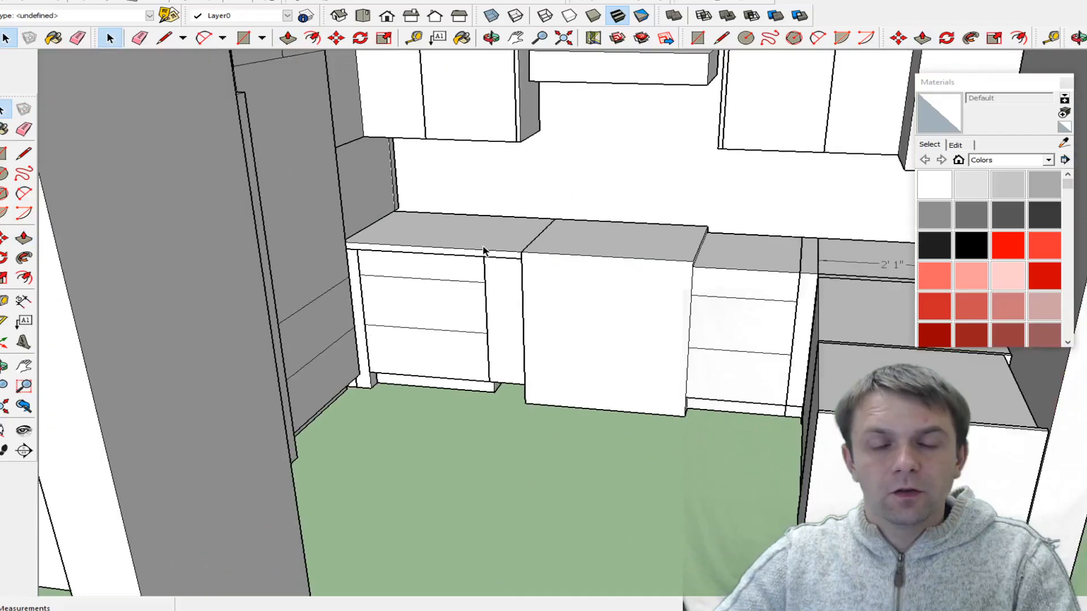
{"action": "scroll", "coordinate": [430, 290], "scroll_direction": "down", "scroll_amount": 3}
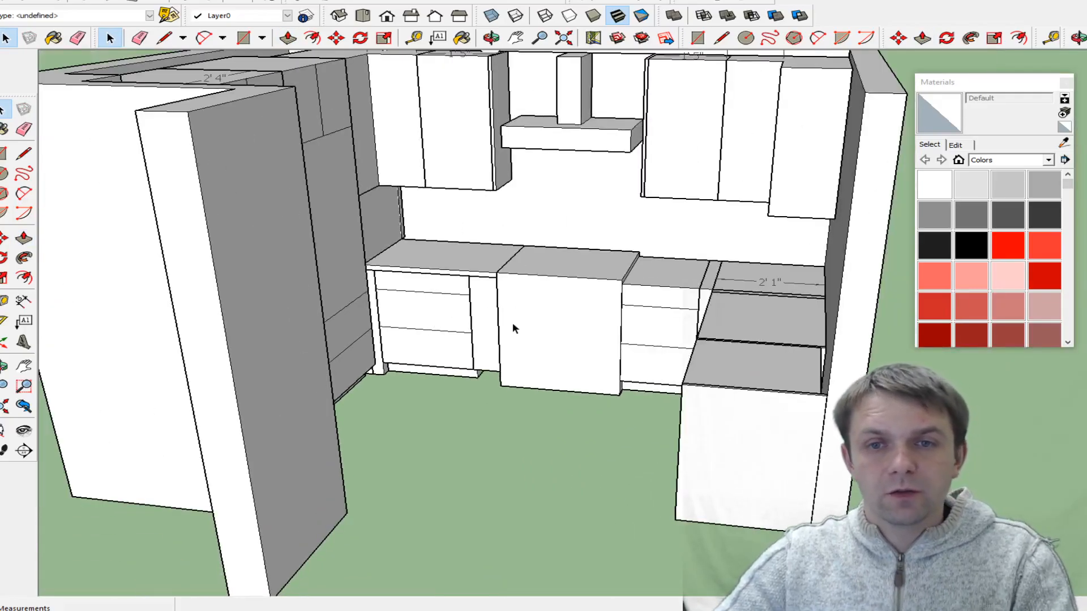
{"action": "middle_click_drag", "start_coordinate": [623, 311], "coordinate": [681, 303]}
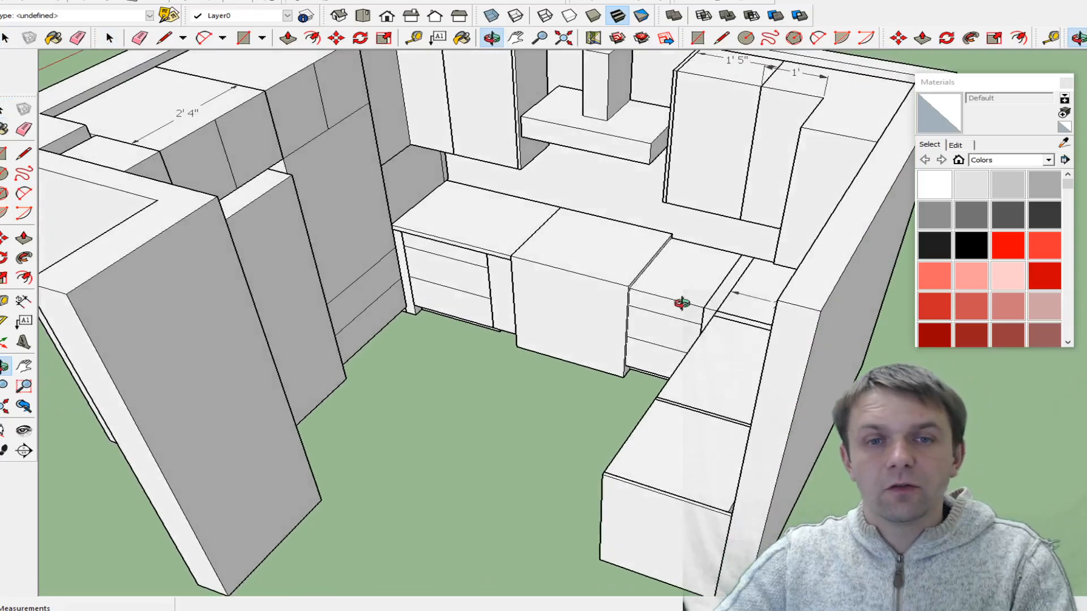
{"action": "middle_click_drag", "start_coordinate": [545, 364], "coordinate": [444, 213]}
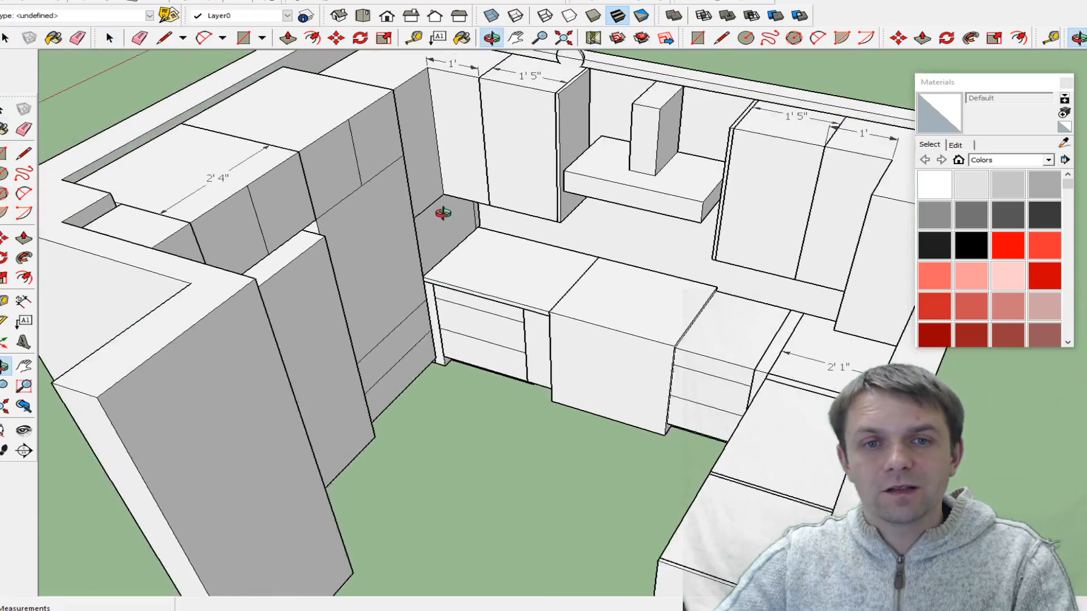
{"action": "scroll", "coordinate": [444, 214], "scroll_direction": "up", "scroll_amount": 2}
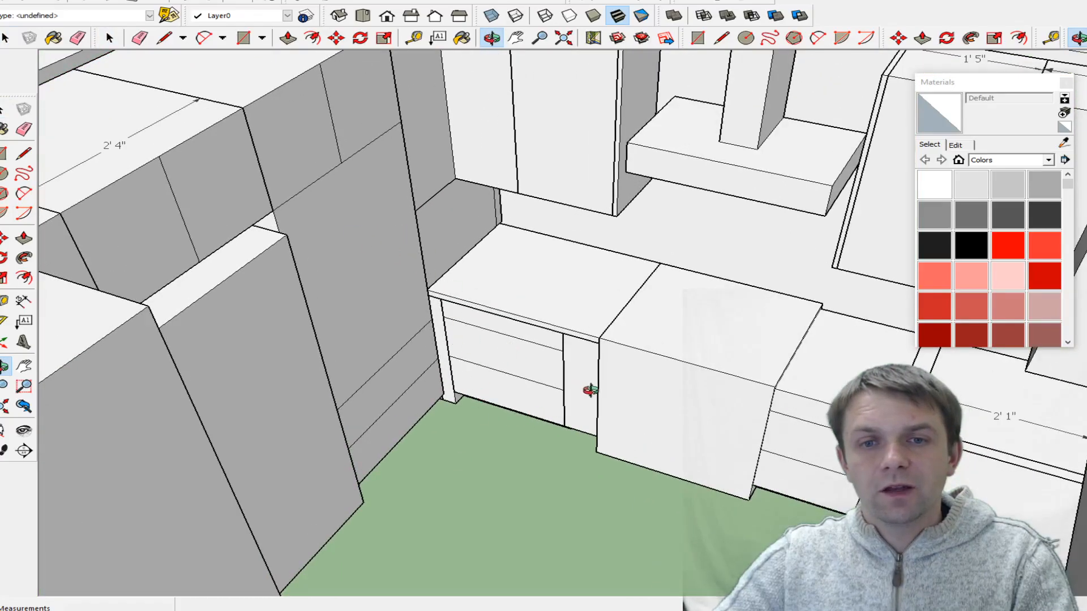
{"action": "scroll", "coordinate": [432, 277], "scroll_direction": "down", "scroll_amount": 3}
{"action": "left_click_drag", "start_coordinate": [696, 509], "coordinate": [804, 526]}
{"action": "scroll", "coordinate": [693, 309], "scroll_direction": "up", "scroll_amount": 3}
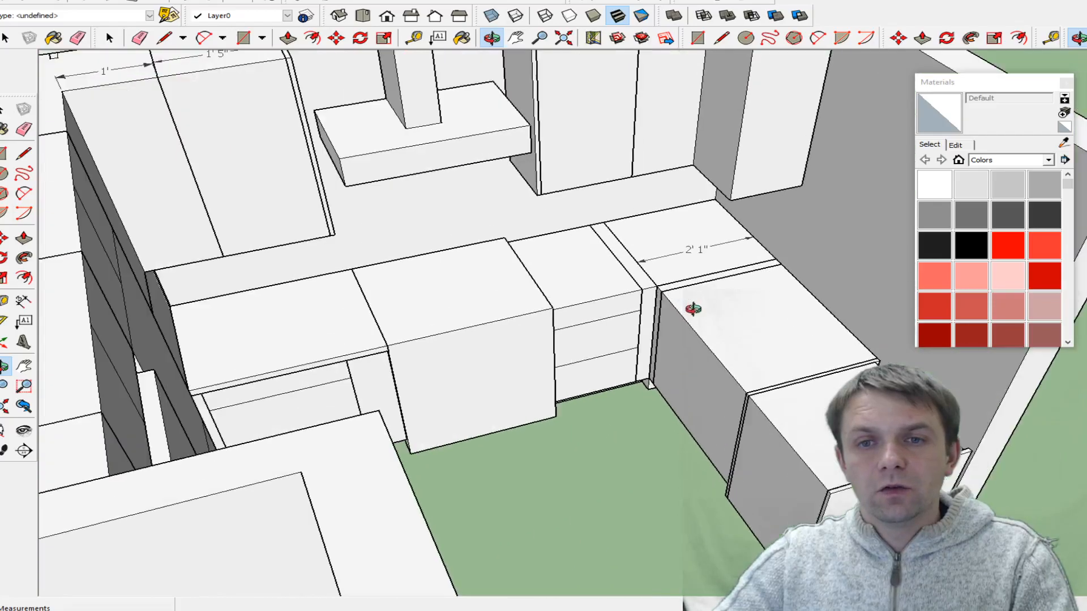
{"action": "scroll", "coordinate": [693, 309], "scroll_direction": "down", "scroll_amount": 2}
{"action": "left_click_drag", "start_coordinate": [502, 257], "coordinate": [626, 289]}
{"action": "scroll", "coordinate": [626, 289], "scroll_direction": "down", "scroll_amount": 5}
{"action": "left_click_drag", "start_coordinate": [720, 283], "coordinate": [792, 351]}
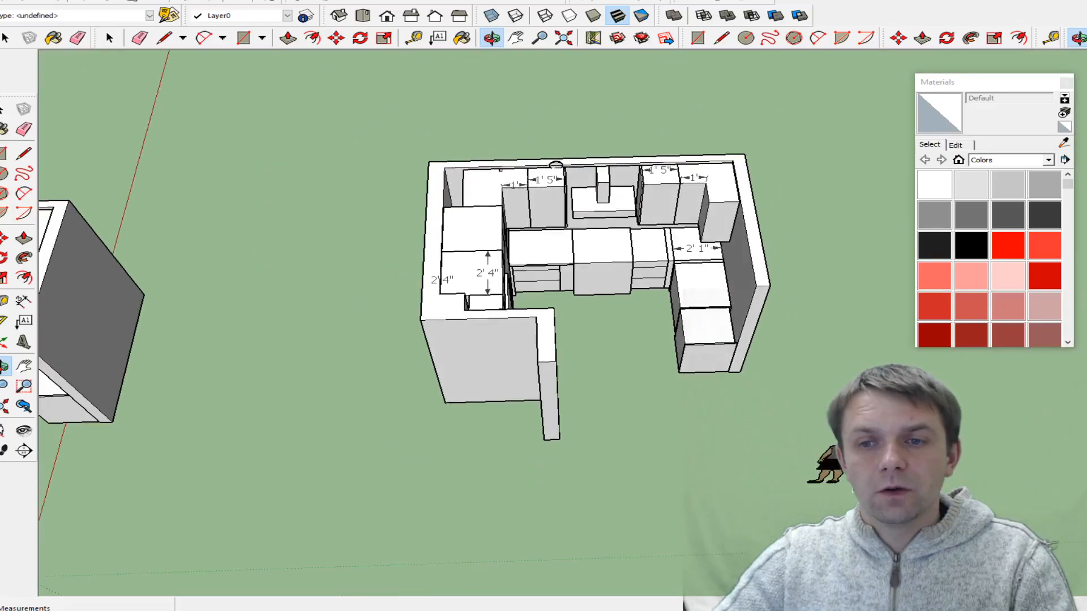
- Try placing the human figure inside the kitchen by the side base cabinets and pasting a copy in front of the range block
{"action": "key", "text": "m"}
{"action": "left_click", "coordinate": [829, 470]}
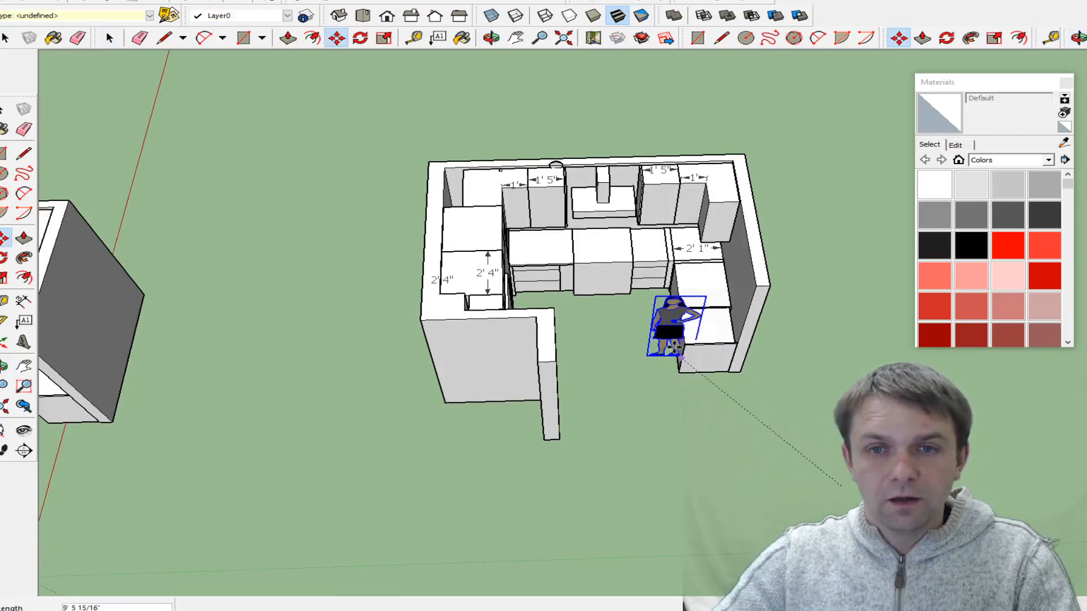
{"action": "scroll", "coordinate": [682, 355], "scroll_direction": "up", "scroll_amount": 3}
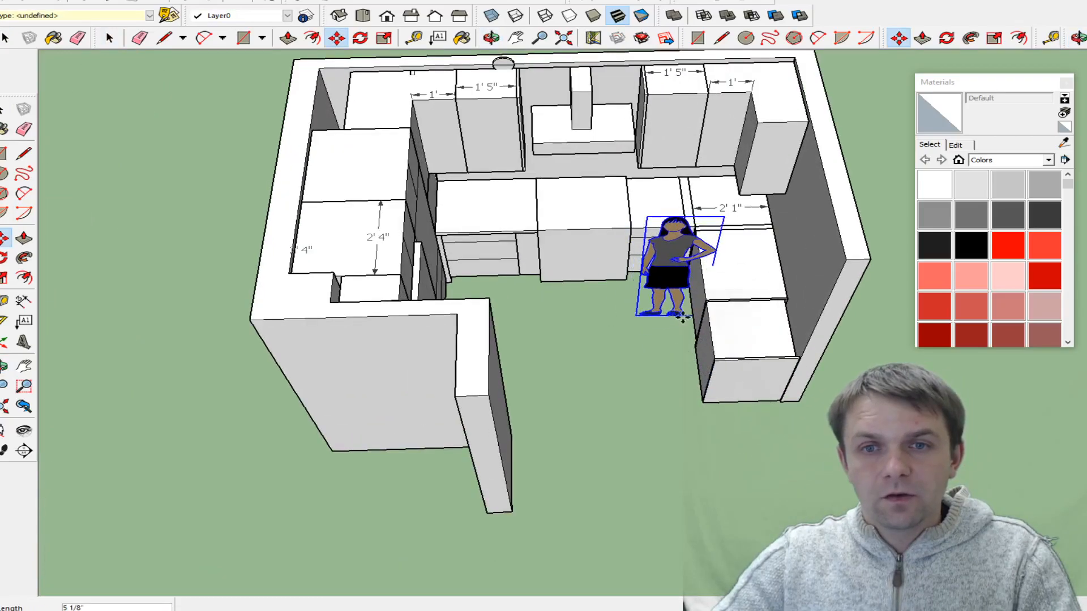
{"action": "key", "text": "ctrl+c"}
{"action": "key", "text": "ctrl+v"}
{"action": "left_click", "coordinate": [620, 302]}
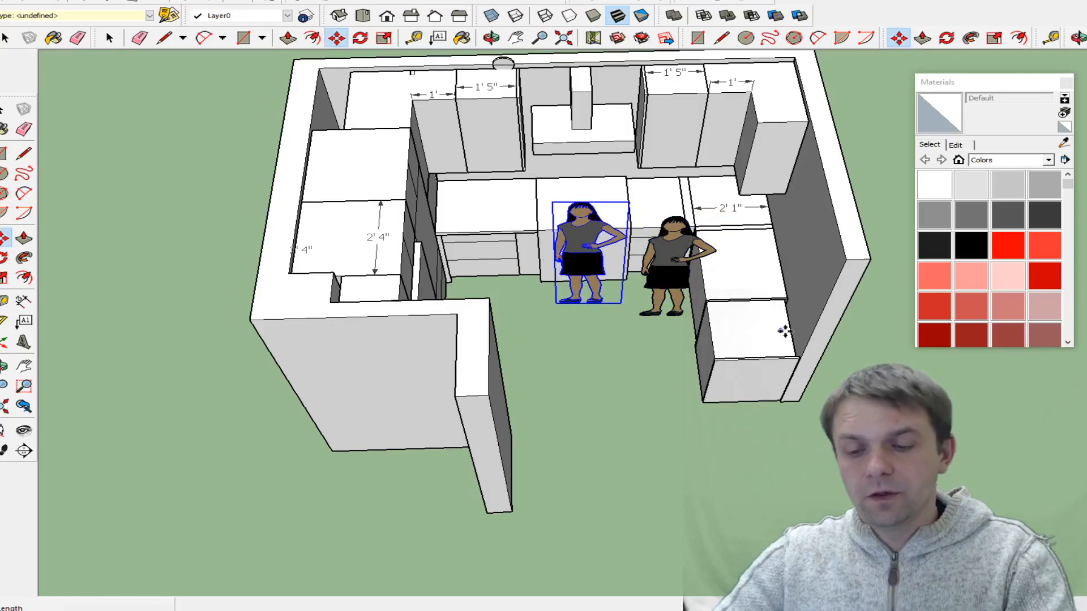
- Check the floor space around the two figures and undo the figure's copy and move
{"action": "middle_click_drag", "start_coordinate": [778, 351], "coordinate": [783, 199]}
{"action": "scroll", "coordinate": [713, 351], "scroll_direction": "up", "scroll_amount": 4}
{"action": "middle_click_drag", "start_coordinate": [713, 357], "coordinate": [749, 247]}
{"action": "scroll", "coordinate": [301, 189], "scroll_direction": "down", "scroll_amount": 2}
{"action": "key", "text": "ctrl+z"}
{"action": "key", "text": "ctrl+z"}
{"action": "key", "text": "ctrl+z"}
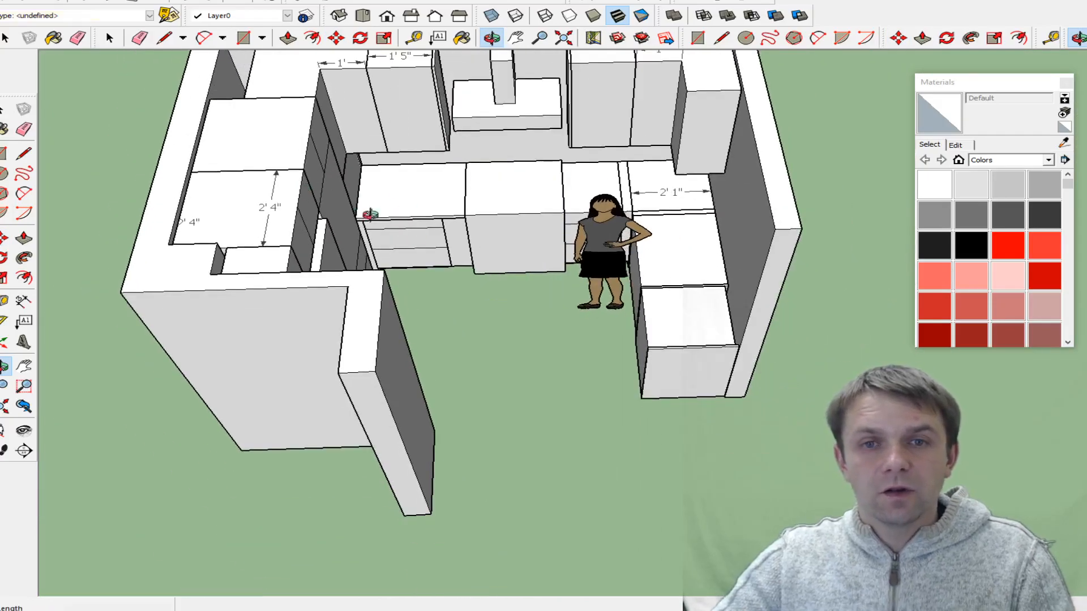
- Examine the base cabinets along the side wall and the corner where they meet the range wall
{"action": "scroll", "coordinate": [544, 176], "scroll_direction": "up", "scroll_amount": 1}
{"action": "scroll", "coordinate": [492, 405], "scroll_direction": "down", "scroll_amount": 2}
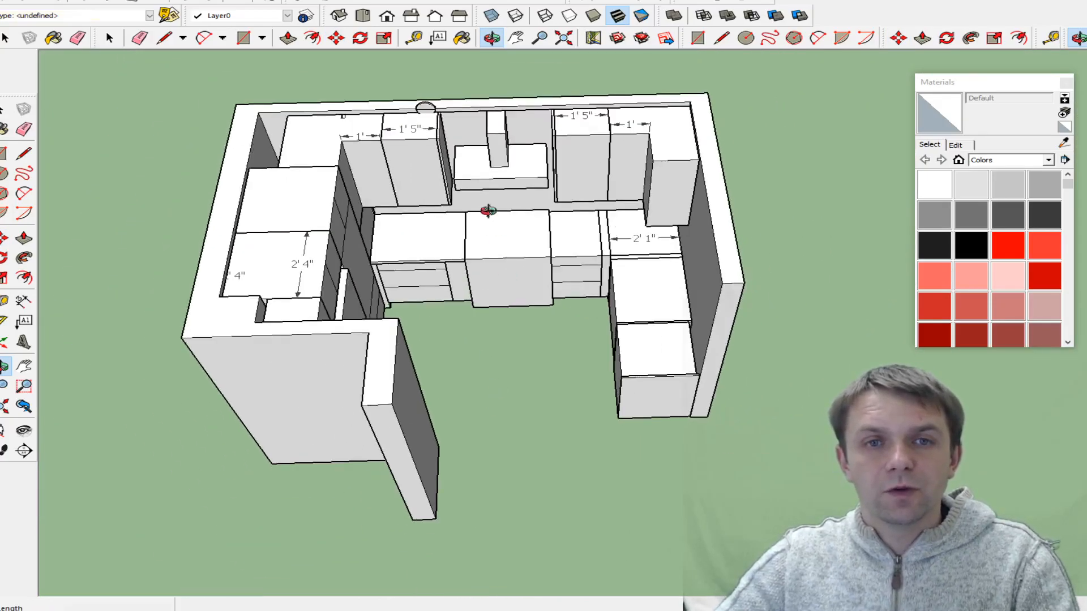
{"action": "scroll", "coordinate": [493, 226], "scroll_direction": "up", "scroll_amount": 2}
{"action": "middle_click_drag", "start_coordinate": [550, 393], "coordinate": [668, 291]}
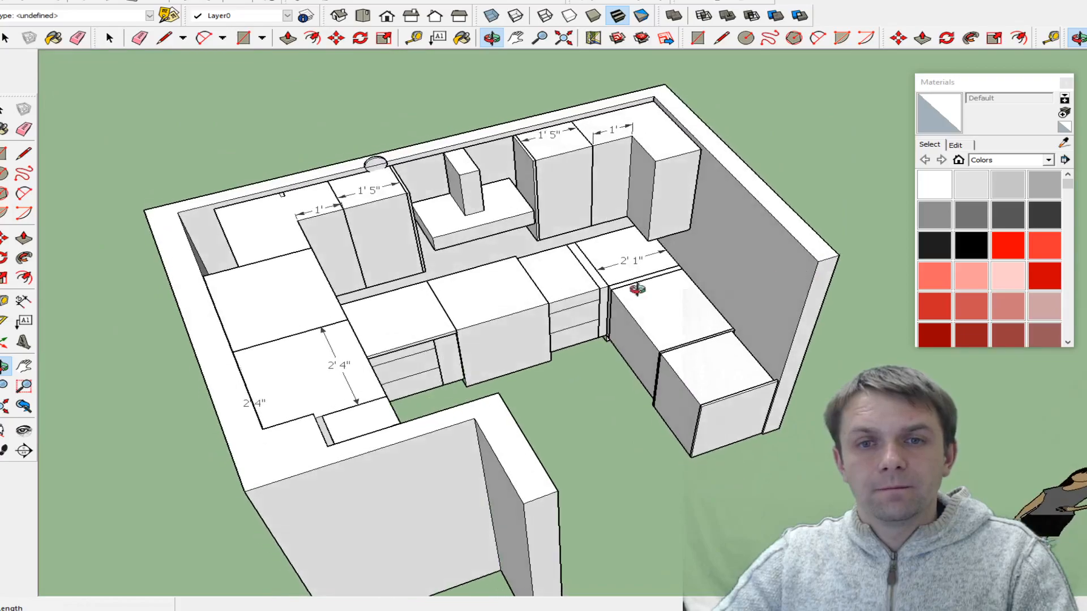
{"action": "scroll", "coordinate": [776, 334], "scroll_direction": "up", "scroll_amount": 5}
{"action": "scroll", "coordinate": [872, 360], "scroll_direction": "up", "scroll_amount": 2}
{"action": "scroll", "coordinate": [401, 288], "scroll_direction": "down", "scroll_amount": 2}
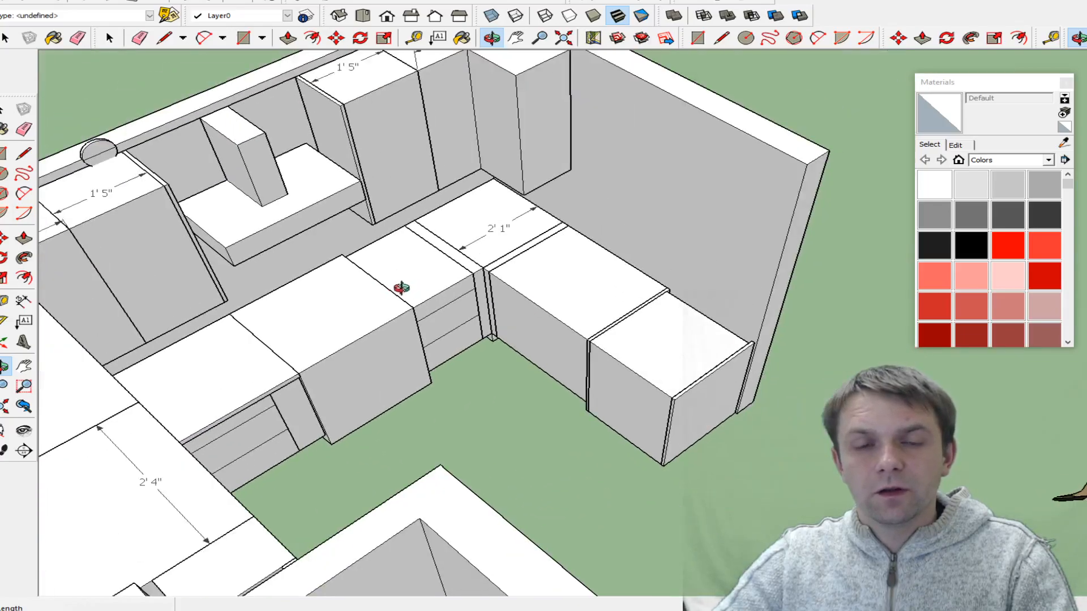
{"action": "scroll", "coordinate": [752, 343], "scroll_direction": "up", "scroll_amount": 3}
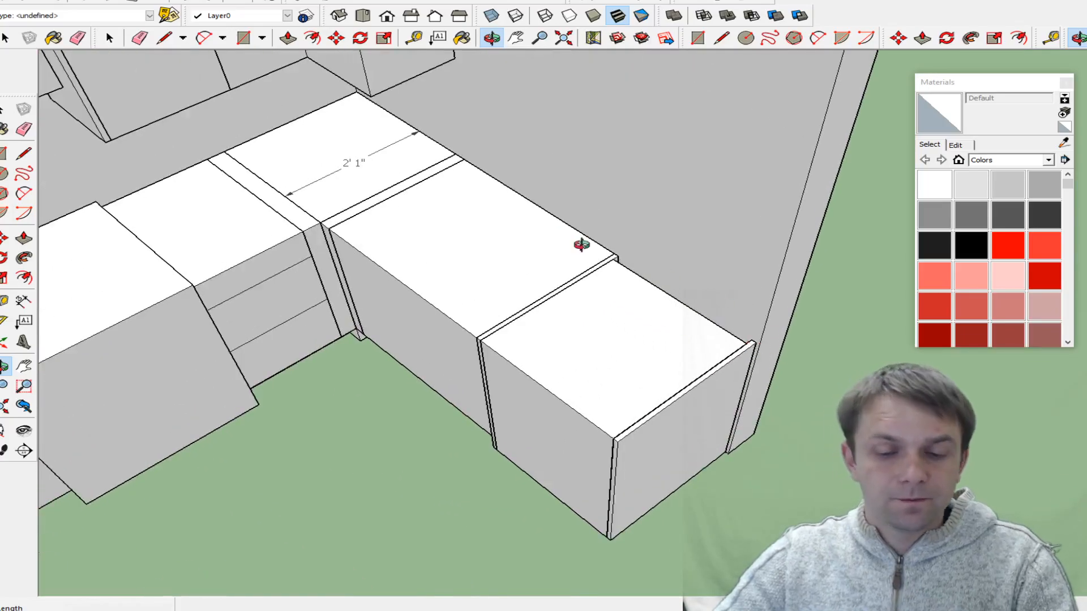
- Draw a 26" line from the wall along the top edge of the side cabinet run's end panel
{"action": "key", "text": "l"}
{"action": "scroll", "coordinate": [756, 347], "scroll_direction": "up", "scroll_amount": 1}
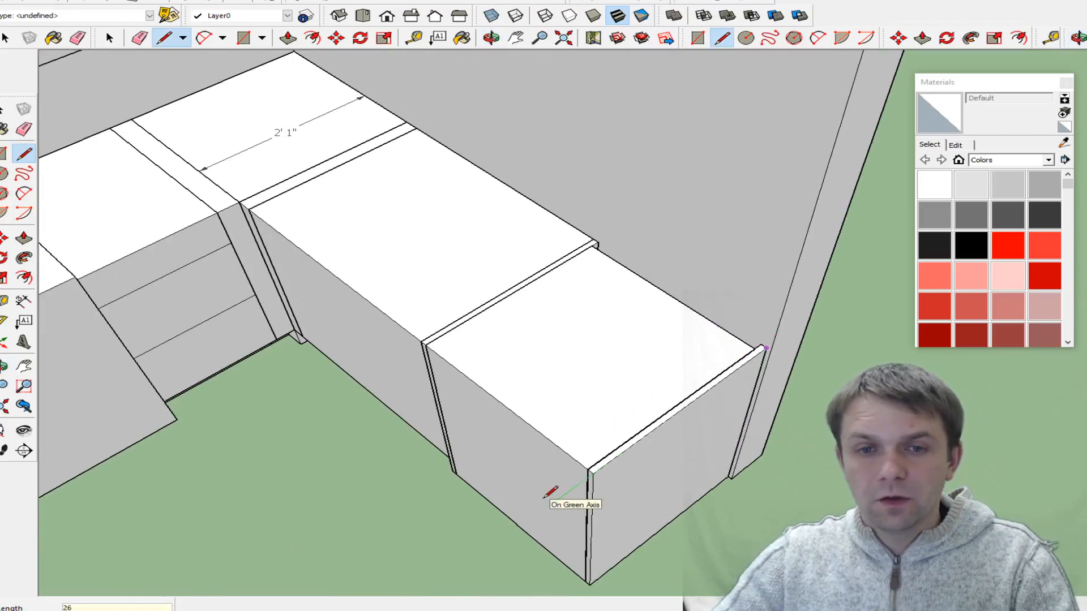
{"action": "left_click", "coordinate": [585, 479]}
{"action": "scroll", "coordinate": [224, 182], "scroll_direction": "up", "scroll_amount": 1}
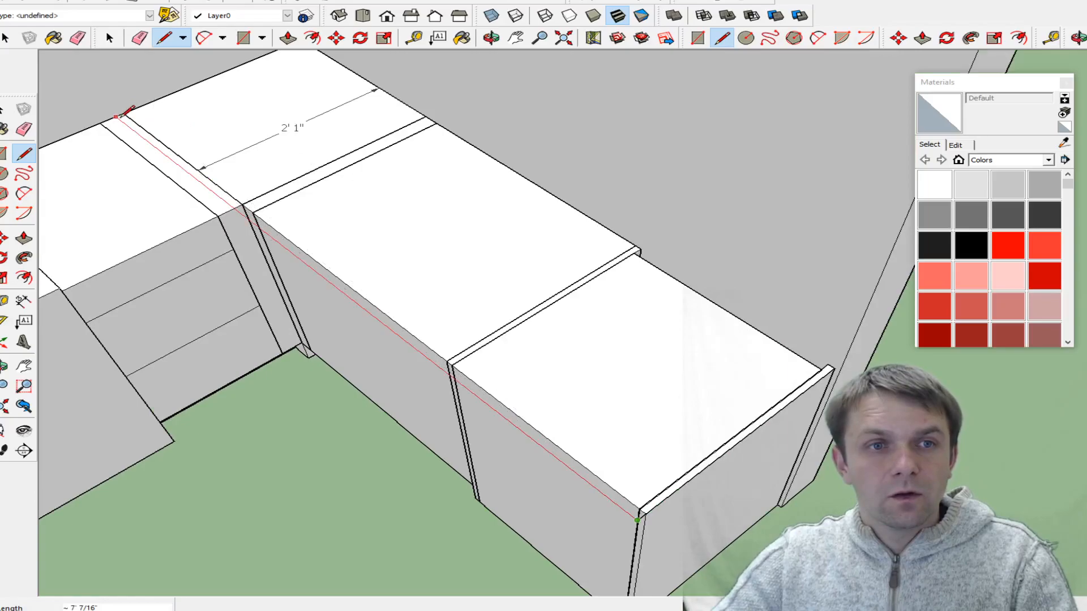
- Draw a countertop rectangle about 7' by 2' 2" over the side base cabinets, from the line's front end to the back wall corner
{"action": "key", "text": "r"}
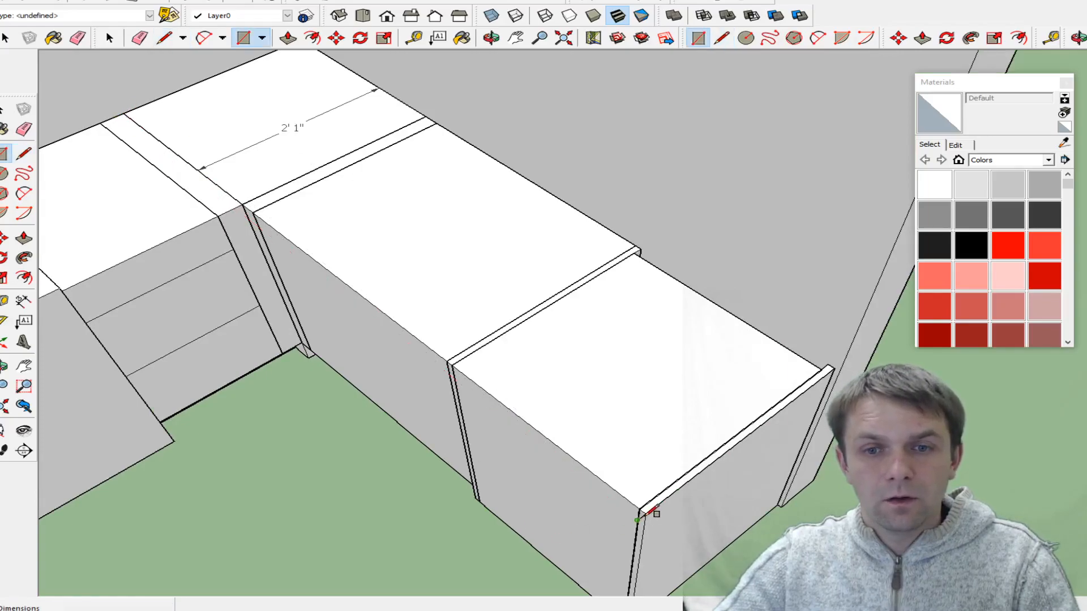
{"action": "left_click", "coordinate": [645, 516]}
{"action": "scroll", "coordinate": [370, 319], "scroll_direction": "down", "scroll_amount": 2}
{"action": "scroll", "coordinate": [347, 184], "scroll_direction": "up", "scroll_amount": 2}
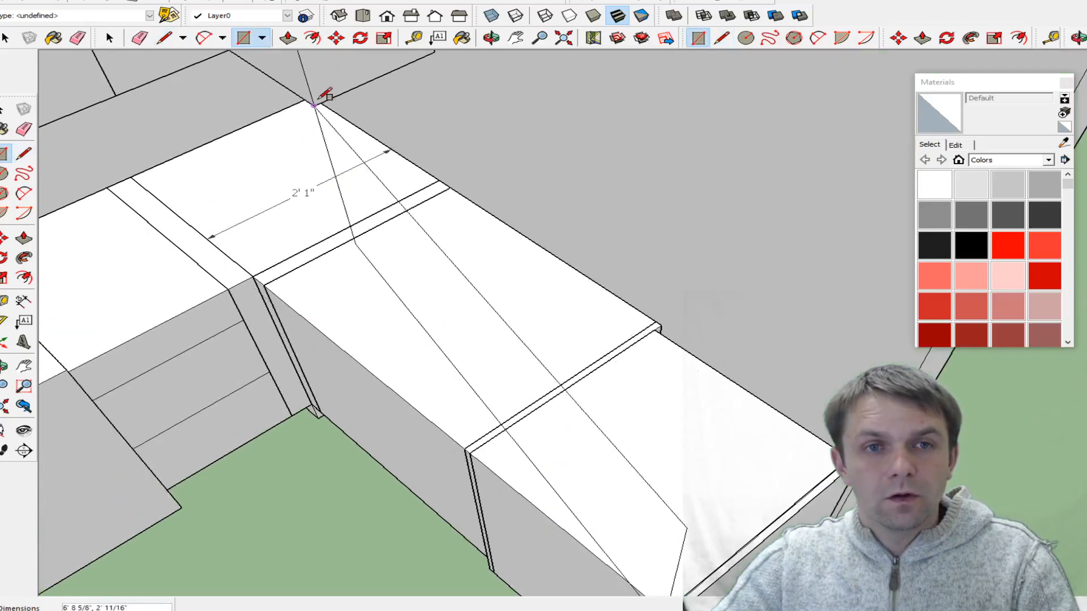
{"action": "scroll", "coordinate": [327, 103], "scroll_direction": "up", "scroll_amount": 5}
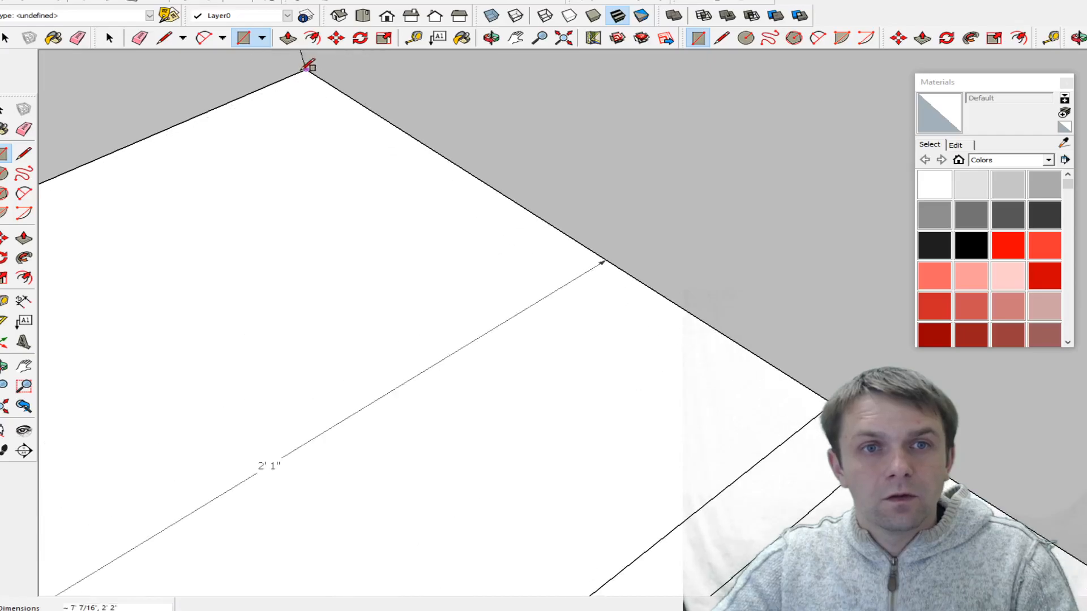
{"action": "left_click", "coordinate": [307, 66]}
{"action": "scroll", "coordinate": [340, 91], "scroll_direction": "down", "scroll_amount": 3}
- Push/Pull the countertop rectangle up 1.5"
{"action": "key", "text": "p"}
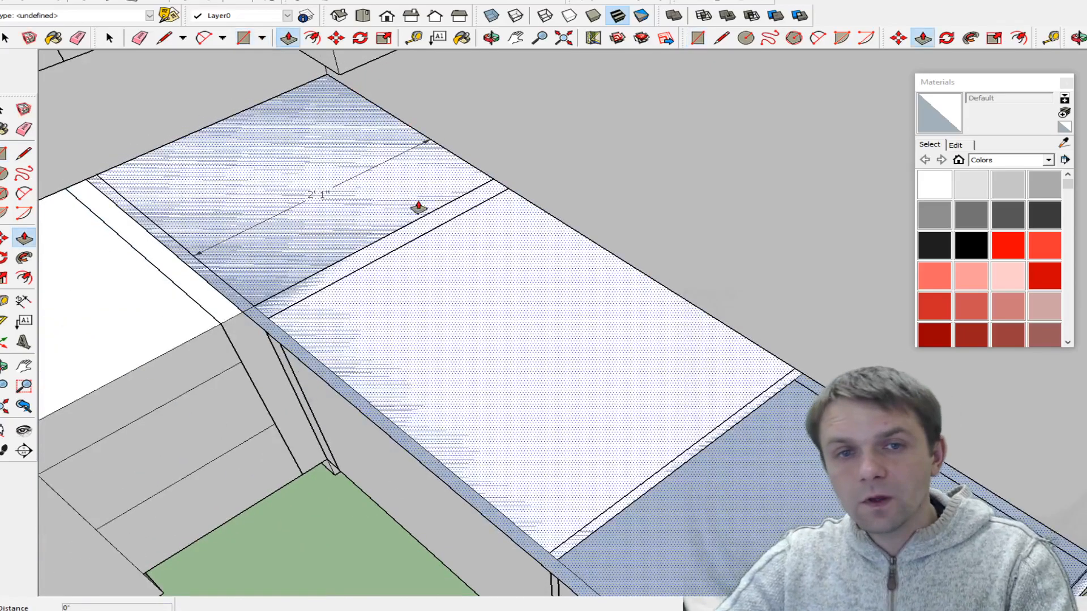
{"action": "left_click", "coordinate": [418, 207]}
{"action": "type", "text": "1.5"}
{"action": "key", "text": "Return"}
- Select the whole side-wall countertop slab and make it a group
{"action": "key", "text": "space"}
{"action": "triple_click", "coordinate": [414, 180]}
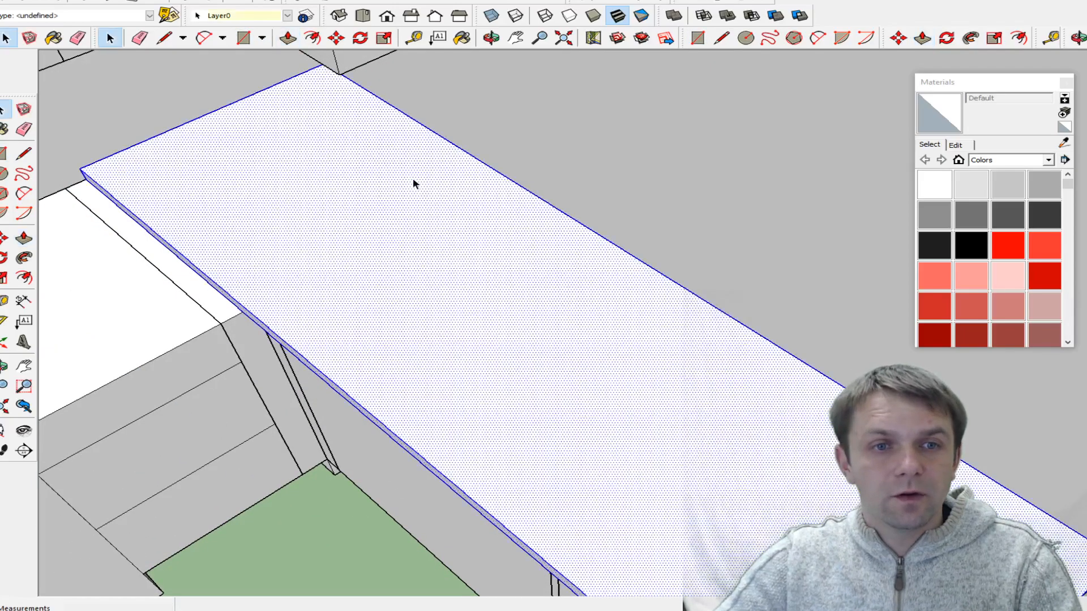
{"action": "right_click", "coordinate": [413, 184]}
{"action": "left_click", "coordinate": [495, 287]}
{"action": "scroll", "coordinate": [300, 264], "scroll_direction": "down", "scroll_amount": 3}
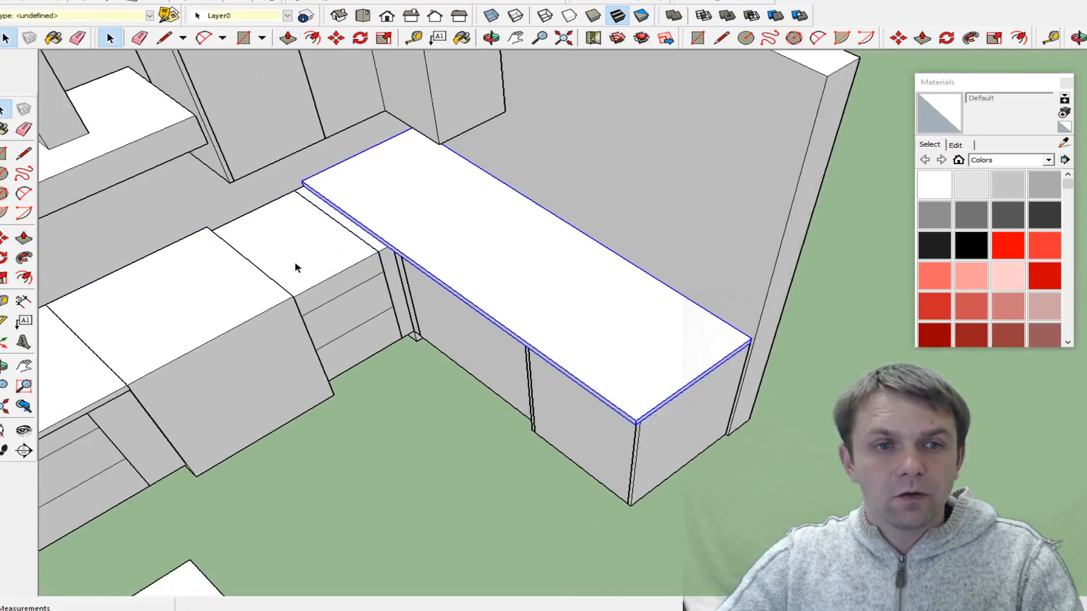
{"action": "scroll", "coordinate": [300, 264], "scroll_direction": "up", "scroll_amount": 2}
{"action": "middle_click_drag", "start_coordinate": [547, 283], "coordinate": [434, 276]}
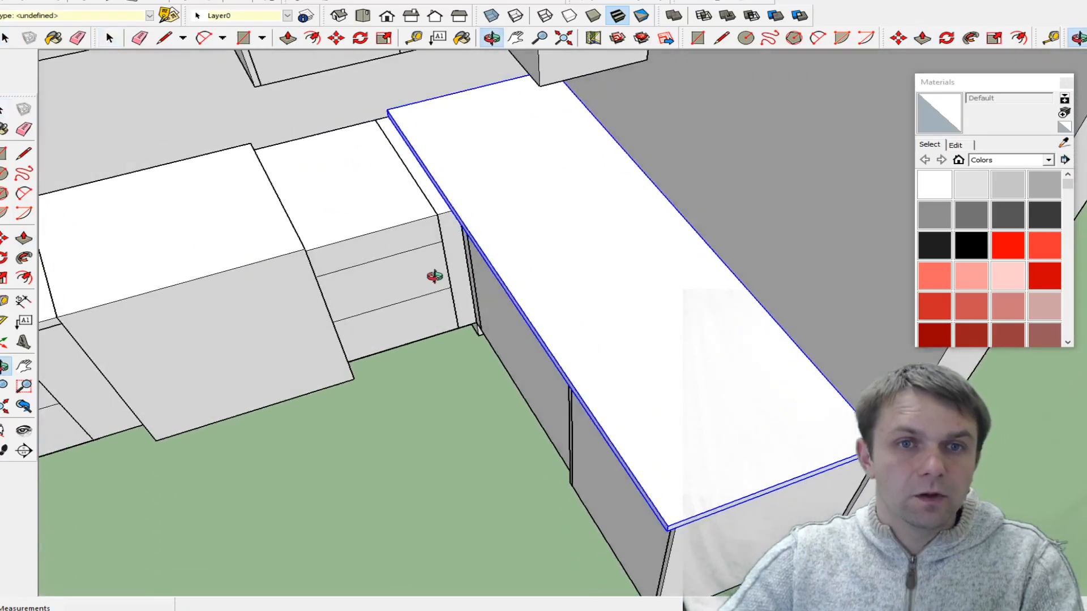
{"action": "scroll", "coordinate": [398, 138], "scroll_direction": "up", "scroll_amount": 5}
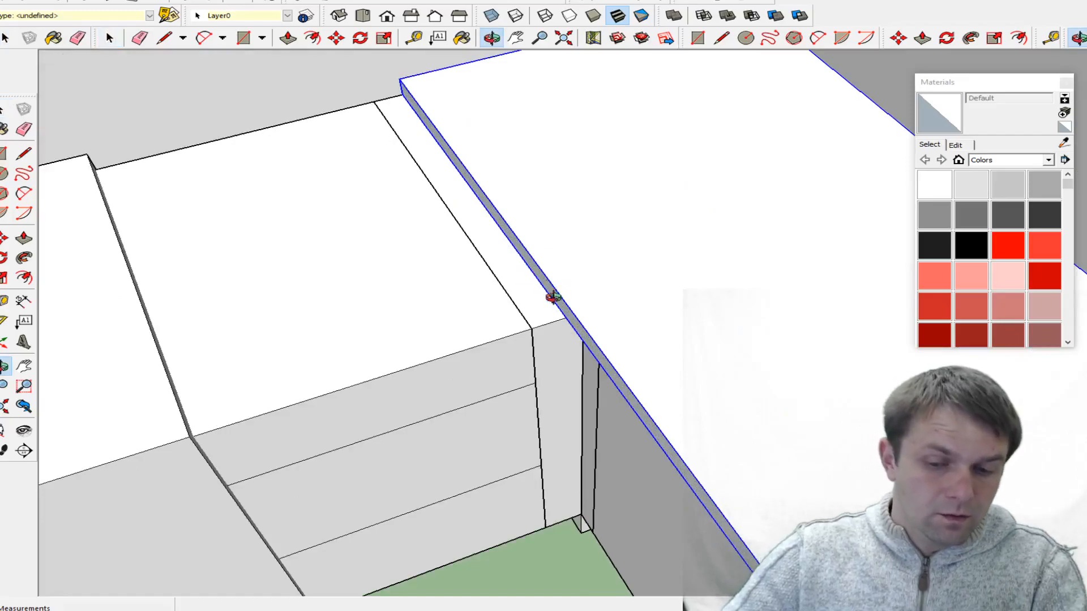
{"action": "key", "text": "l"}
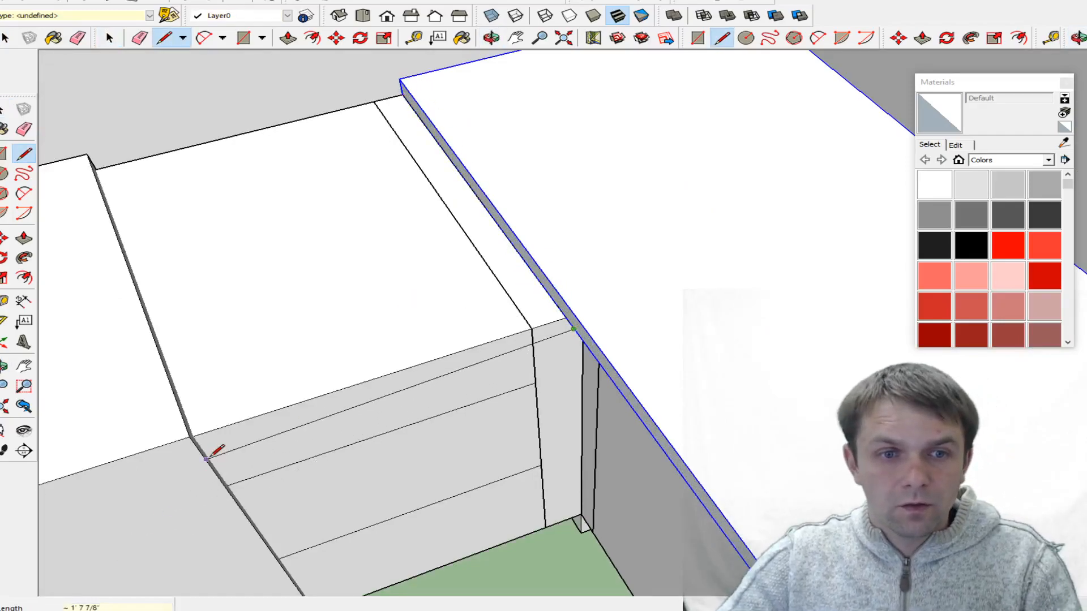
{"action": "scroll", "coordinate": [209, 440], "scroll_direction": "up", "scroll_amount": 2}
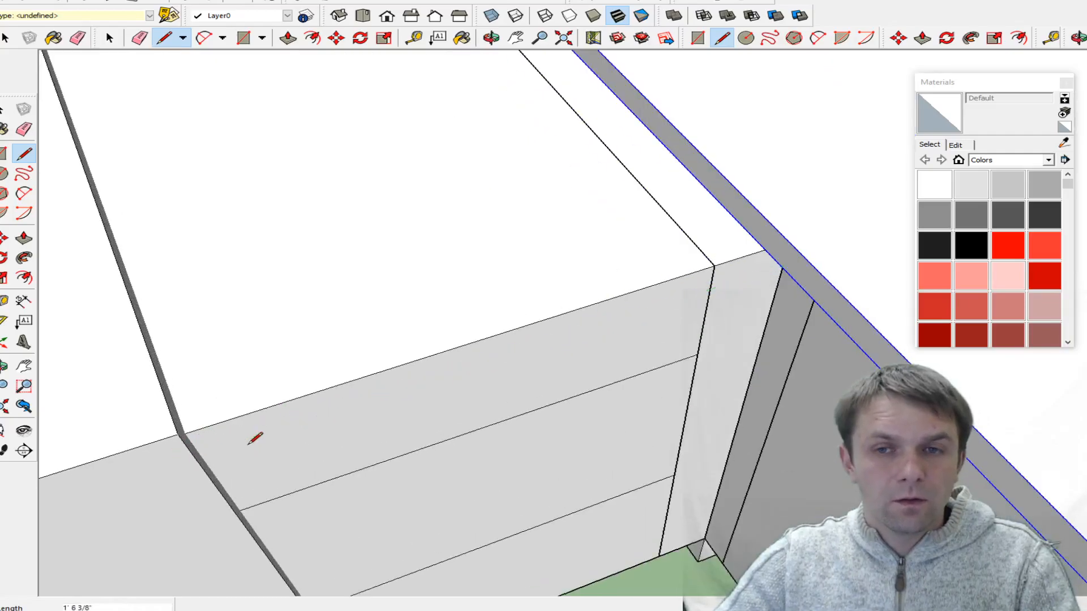
{"action": "key", "text": "Escape"}
- Draw a 2' 2" by 1' 8" countertop rectangle over the drawer base cabinet and Push/Pull it up level with the side countertop
{"action": "key", "text": "r"}
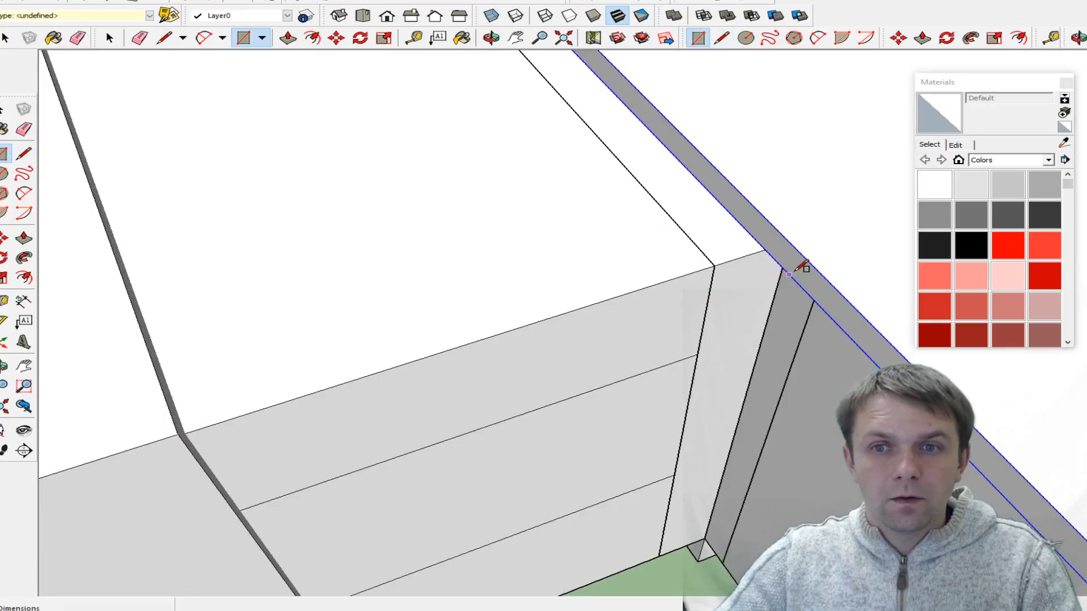
{"action": "left_click", "coordinate": [780, 266]}
{"action": "scroll", "coordinate": [760, 396], "scroll_direction": "down", "scroll_amount": 2}
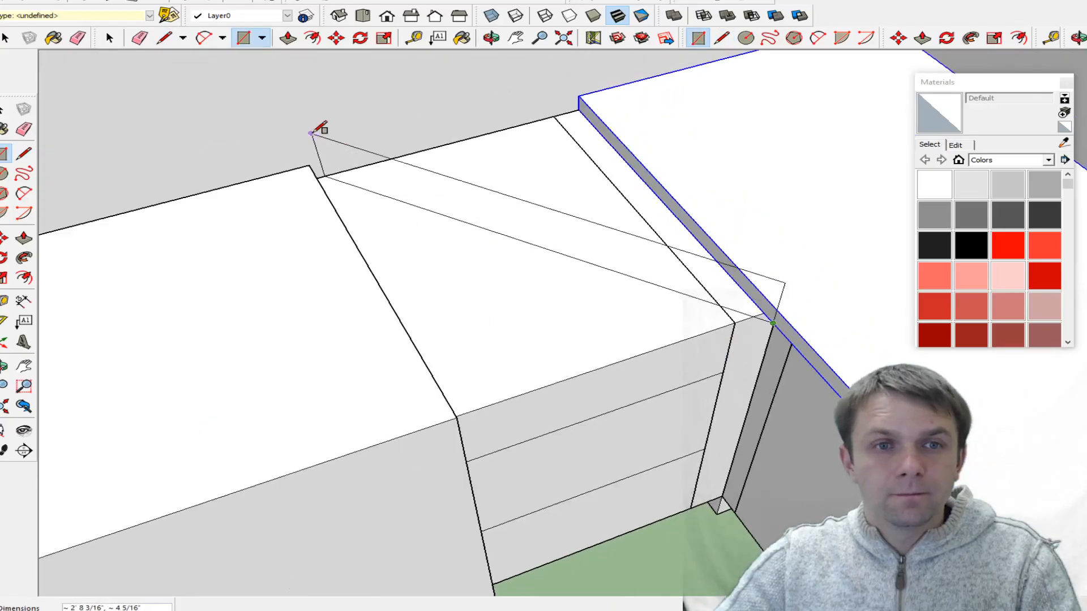
{"action": "scroll", "coordinate": [314, 136], "scroll_direction": "up", "scroll_amount": 2}
{"action": "middle_click_drag", "start_coordinate": [449, 219], "coordinate": [357, 141]}
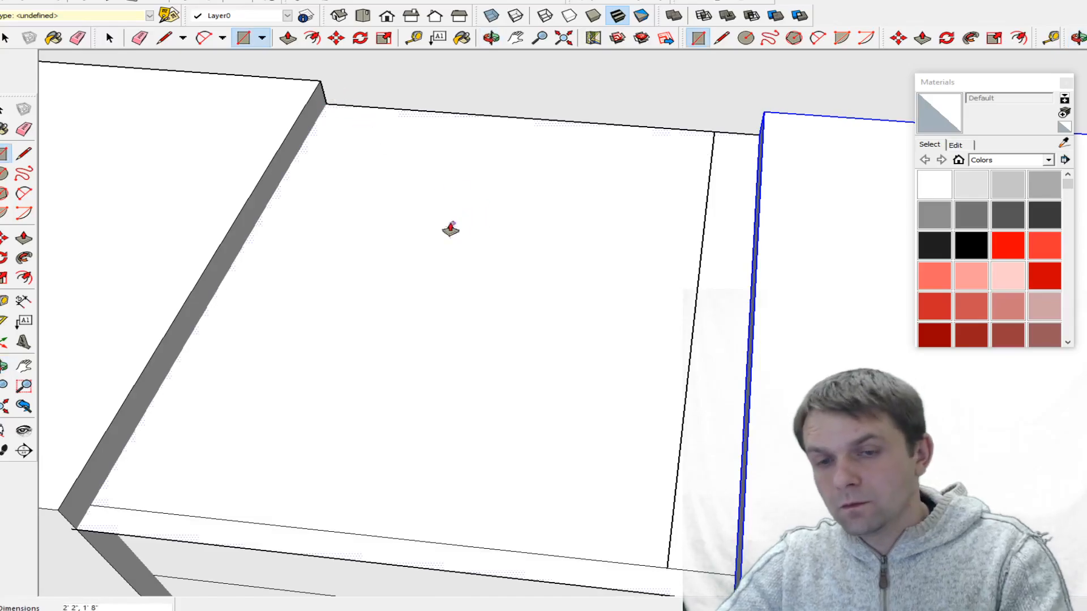
{"action": "left_click", "coordinate": [460, 220]}
{"action": "key", "text": "p"}
{"action": "key", "text": "space"}
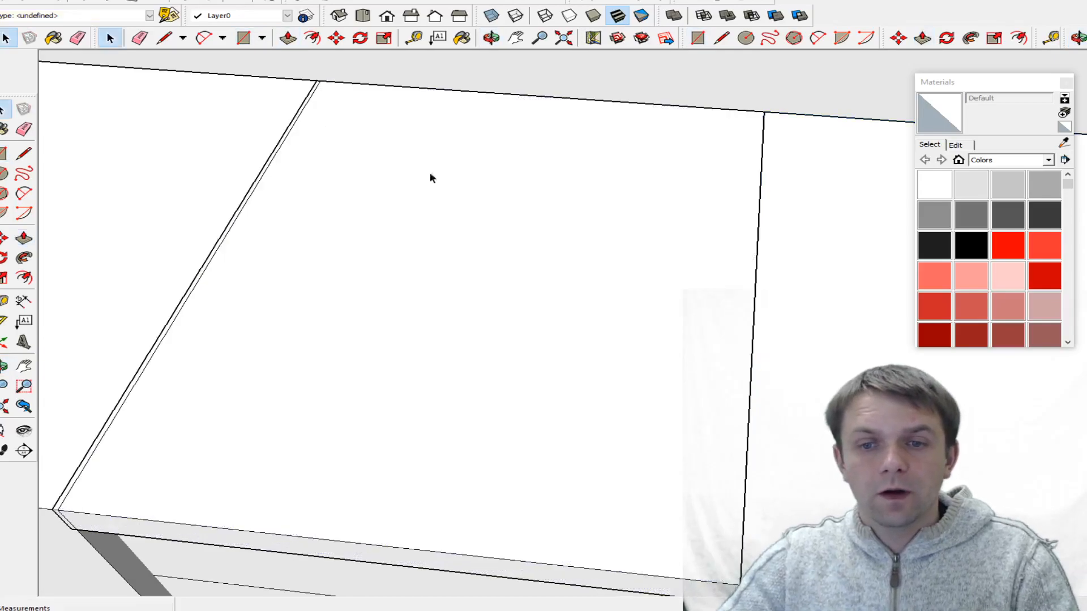
- Explode the side countertop group and regroup it together with the countertop piece over the drawer cabinet
{"action": "middle_click_drag", "start_coordinate": [413, 195], "coordinate": [524, 134]}
{"action": "middle_click_drag", "start_coordinate": [381, 372], "coordinate": [667, 422]}
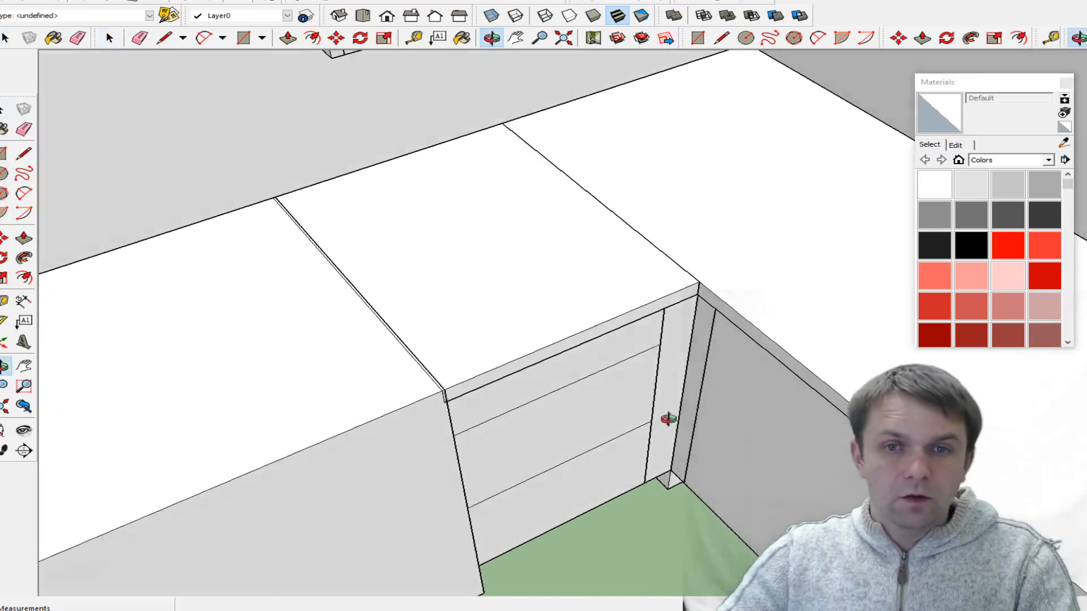
{"action": "left_click", "coordinate": [560, 284]}
{"action": "scroll", "coordinate": [619, 249], "scroll_direction": "down", "scroll_amount": 3}
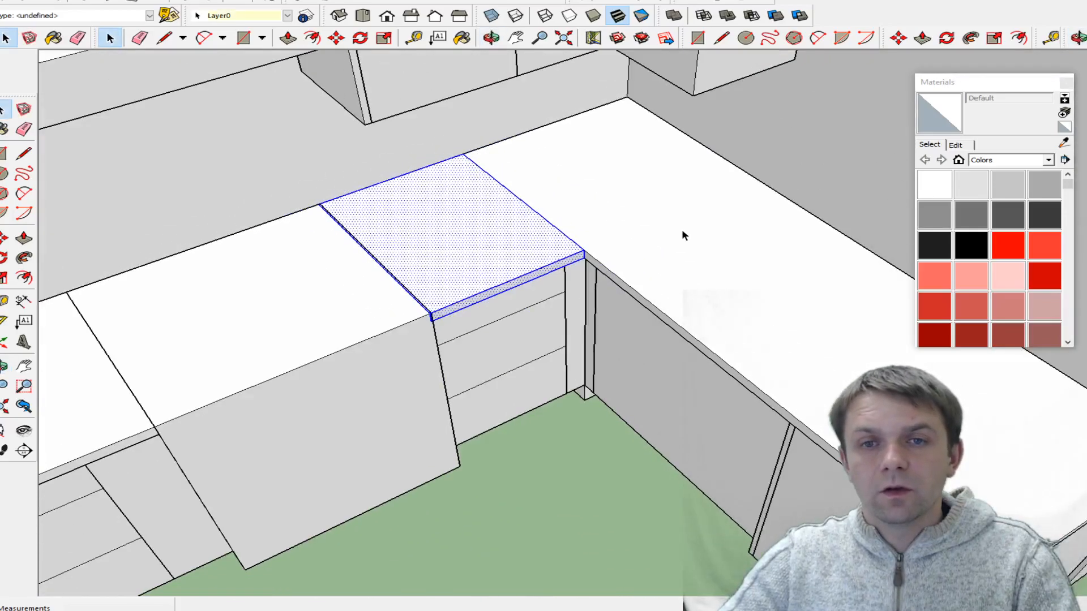
{"action": "double_click", "coordinate": [684, 232]}
{"action": "left_click", "coordinate": [699, 240]}
{"action": "left_click", "coordinate": [650, 343]}
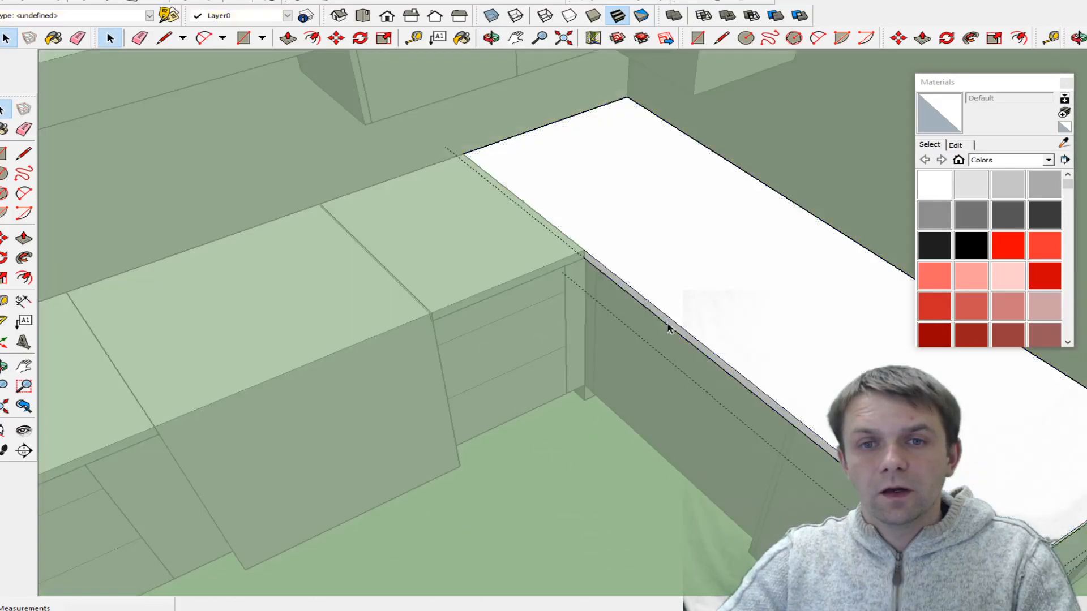
{"action": "left_click", "coordinate": [531, 578]}
{"action": "right_click", "coordinate": [644, 268]}
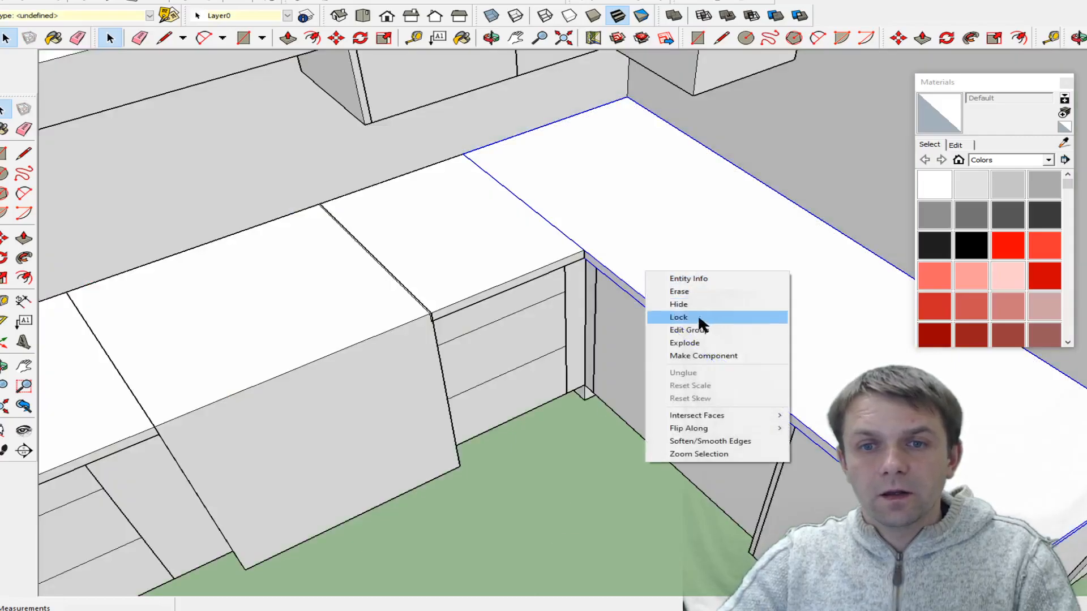
{"action": "left_click", "coordinate": [685, 343]}
{"action": "right_click", "coordinate": [582, 233]}
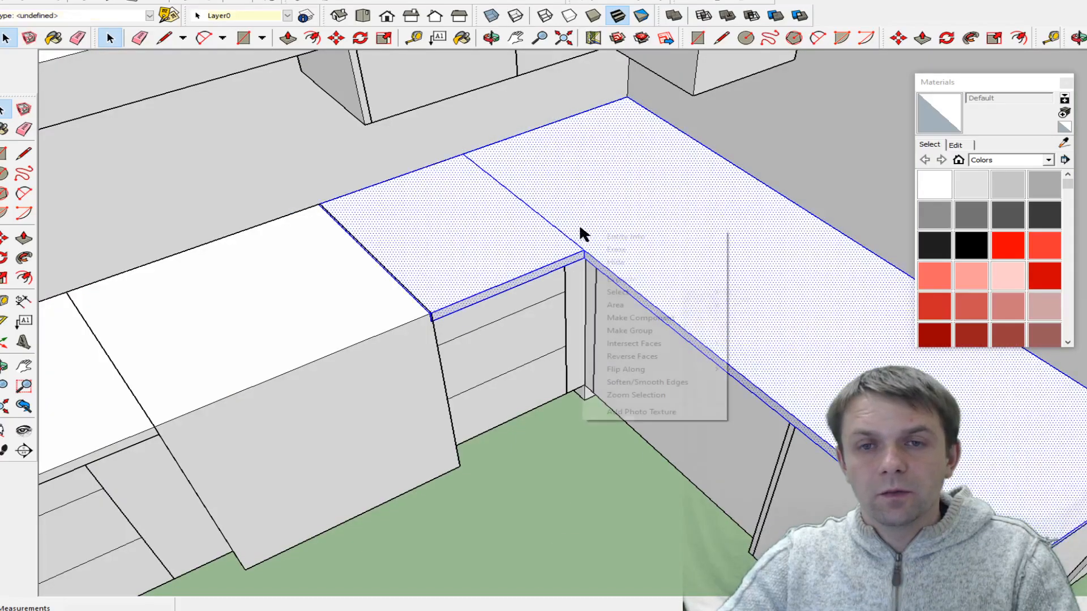
{"action": "left_click", "coordinate": [645, 331]}
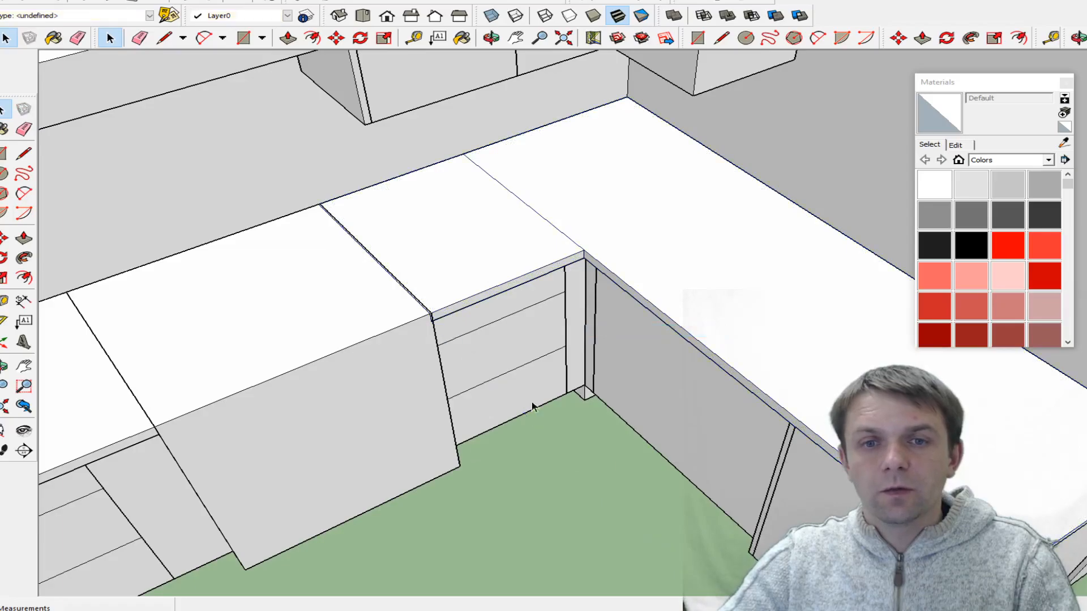
- Examine the kitchen layout from several sides, including the range wall, upper cabinets and the side-wall countertop
{"action": "middle_click_drag", "start_coordinate": [614, 355], "coordinate": [587, 360]}
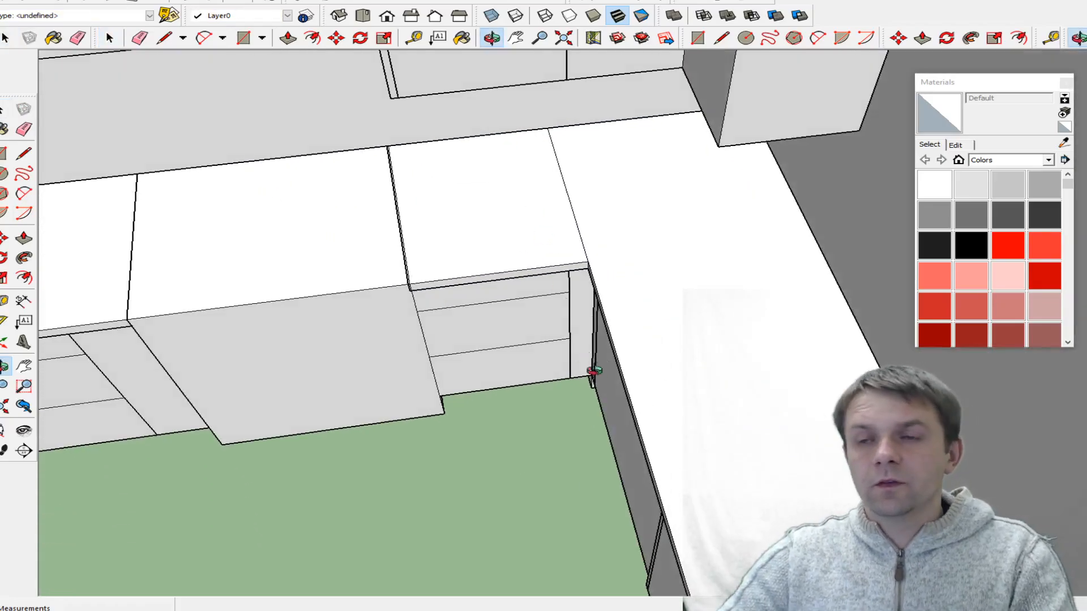
{"action": "middle_click_drag", "start_coordinate": [704, 382], "coordinate": [634, 207]}
{"action": "middle_click_drag", "start_coordinate": [641, 261], "coordinate": [594, 315]}
{"action": "scroll", "coordinate": [643, 296], "scroll_direction": "up", "scroll_amount": 3}
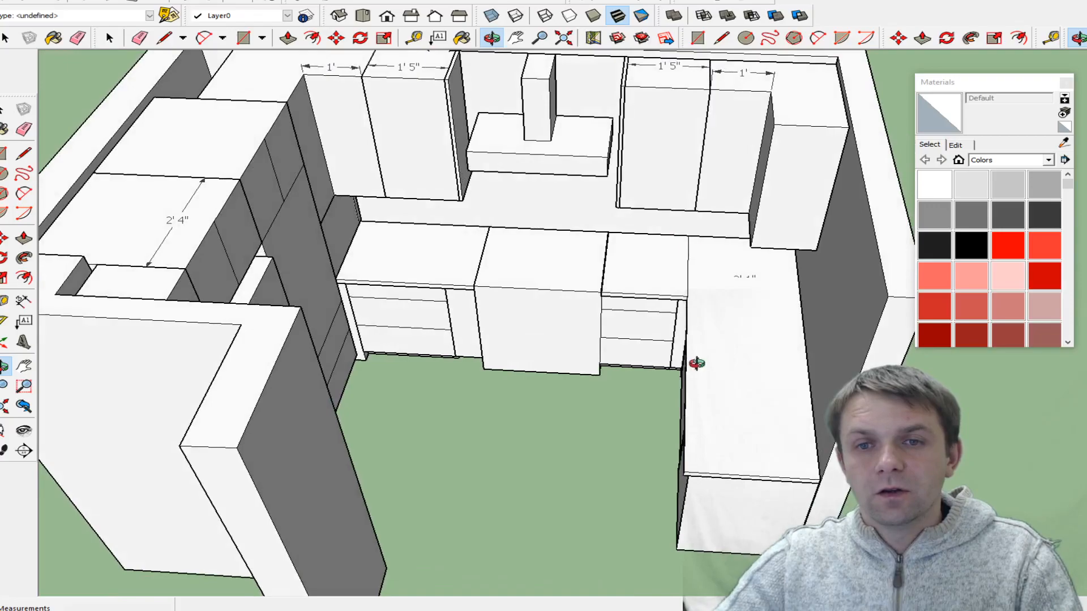
{"action": "middle_click_drag", "start_coordinate": [658, 262], "coordinate": [664, 315]}
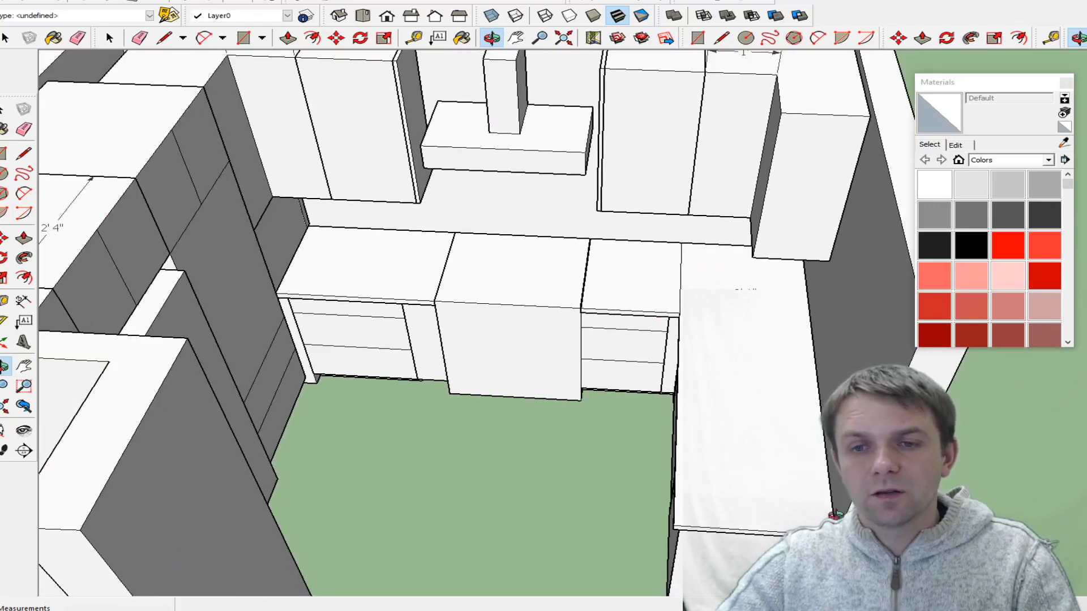
{"action": "middle_click_drag", "start_coordinate": [618, 219], "coordinate": [327, 209]}
{"action": "middle_click_drag", "start_coordinate": [457, 346], "coordinate": [572, 342]}
{"action": "scroll", "coordinate": [629, 190], "scroll_direction": "up", "scroll_amount": 2}
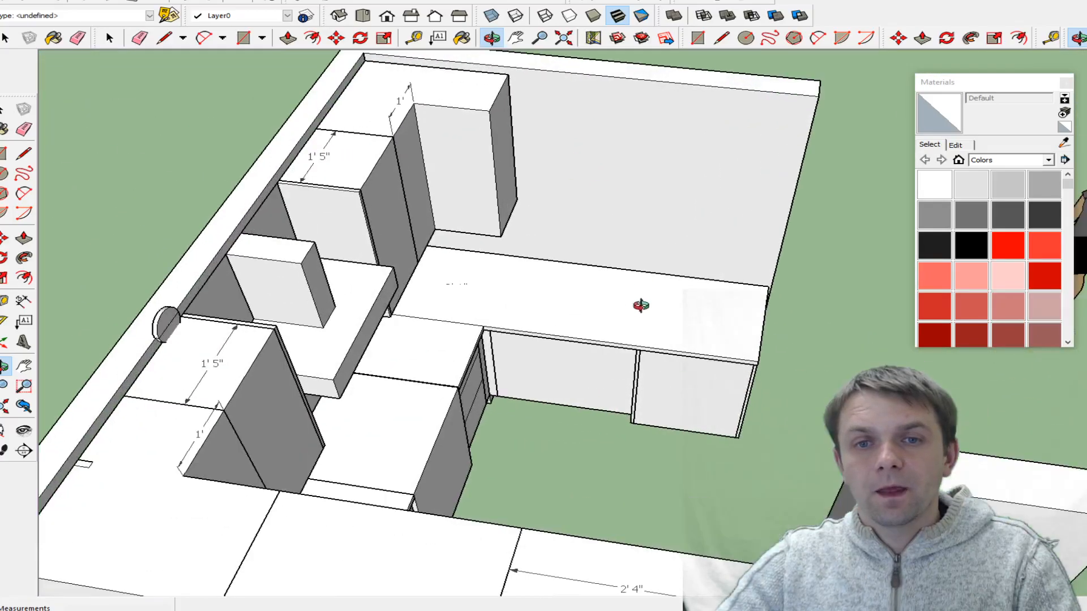
- Draw a 32" line along the side wall from the corner upper cabinet's bottom and a 2' 8" by 3' 1 1/4" rectangle above it
{"action": "middle_click_drag", "start_coordinate": [643, 301], "coordinate": [553, 203]}
{"action": "scroll", "coordinate": [559, 224], "scroll_direction": "up", "scroll_amount": 2}
{"action": "key", "text": "l"}
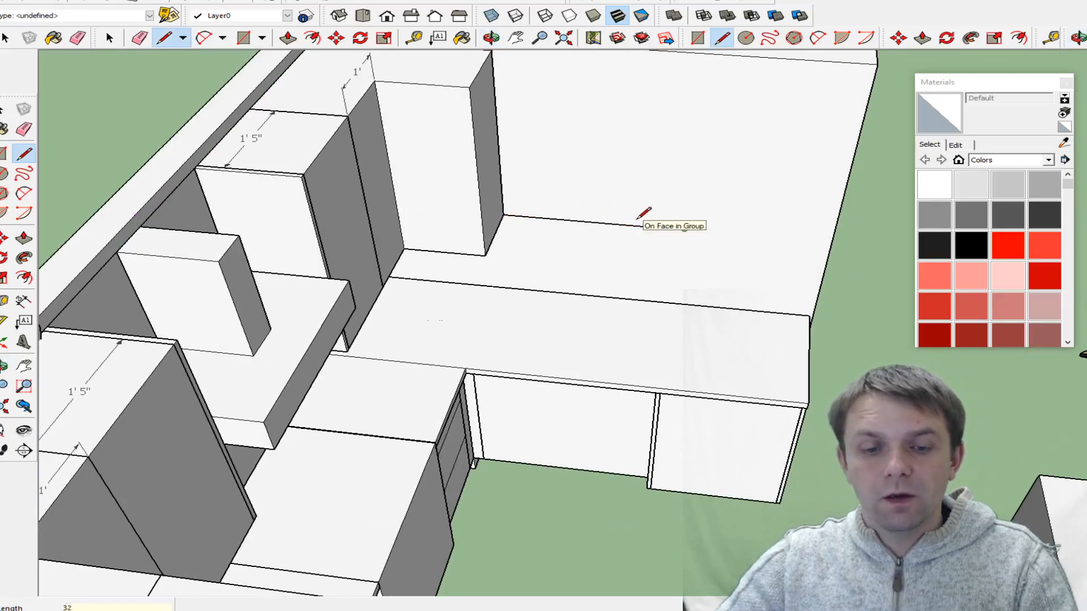
{"action": "key", "text": "r"}
{"action": "left_click", "coordinate": [685, 229]}
{"action": "scroll", "coordinate": [524, 192], "scroll_direction": "down", "scroll_amount": 1}
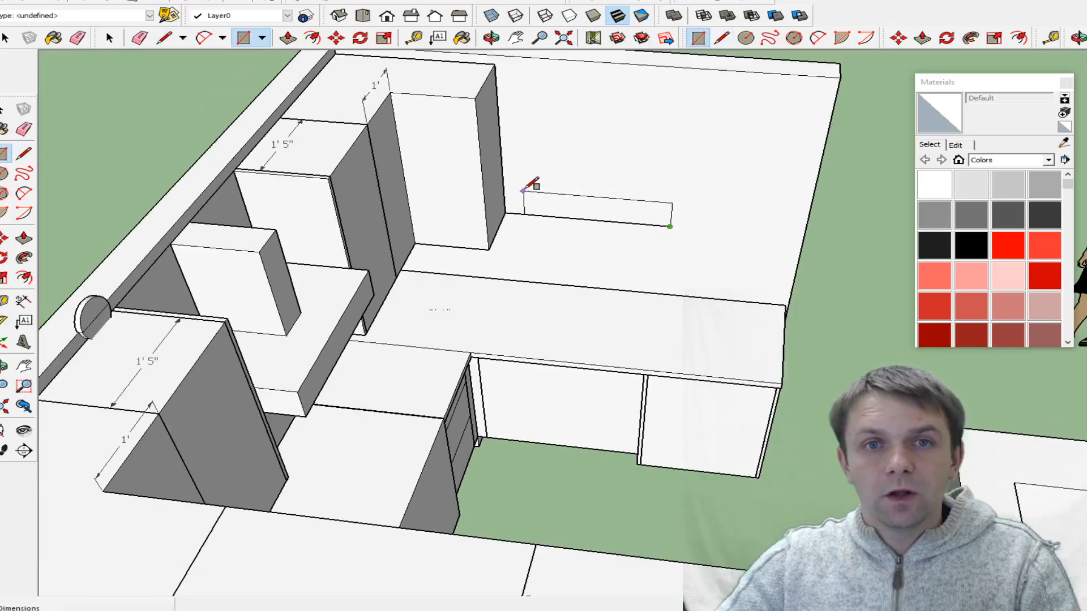
{"action": "left_click", "coordinate": [497, 64]}
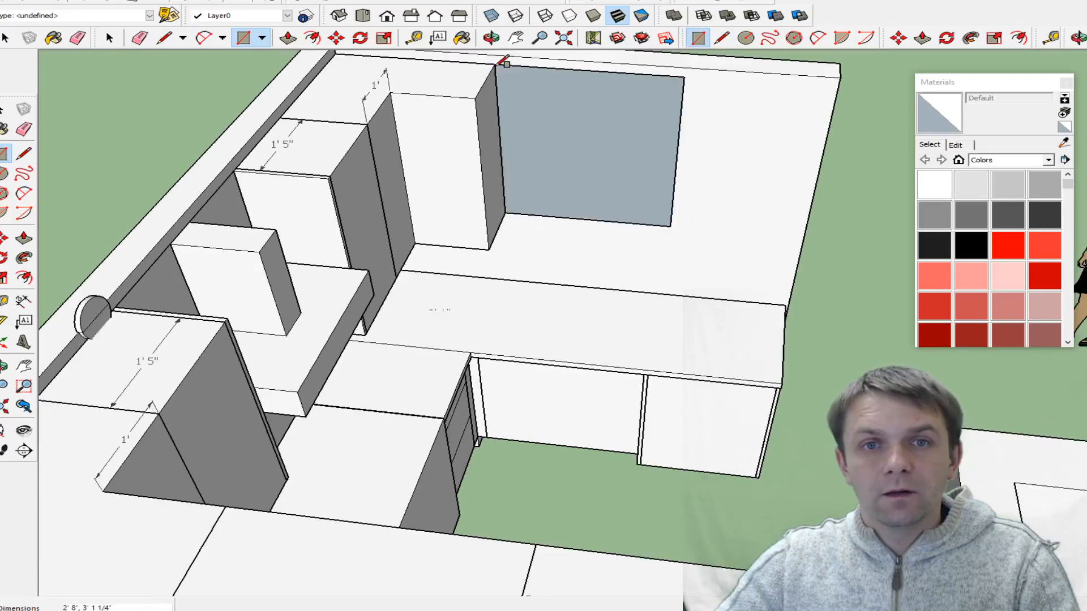
- Push/Pull the wall rectangle out flush with the corner upper cabinet's front and split its front face vertically down the middle
{"action": "key", "text": "p"}
{"action": "left_click", "coordinate": [553, 121]}
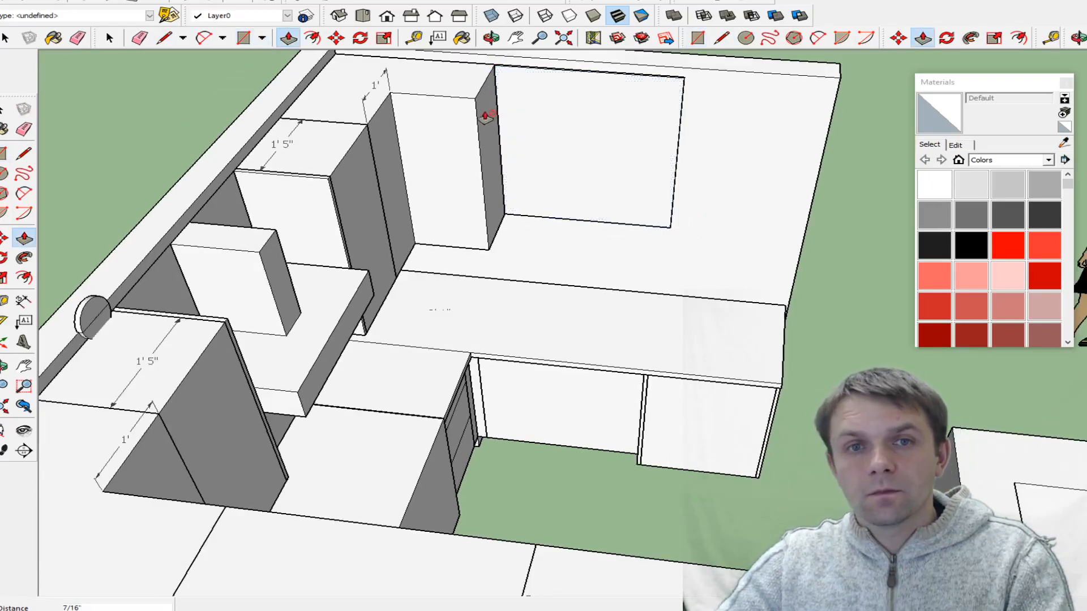
{"action": "left_click", "coordinate": [451, 112]}
{"action": "key", "text": "space"}
{"action": "triple_click", "coordinate": [563, 155]}
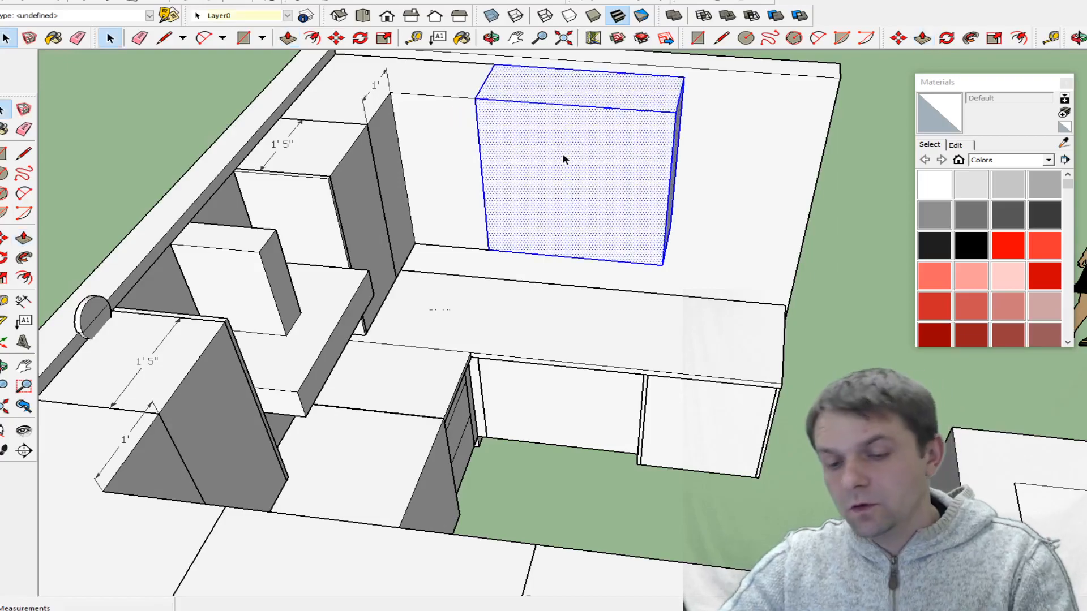
{"action": "key", "text": "l"}
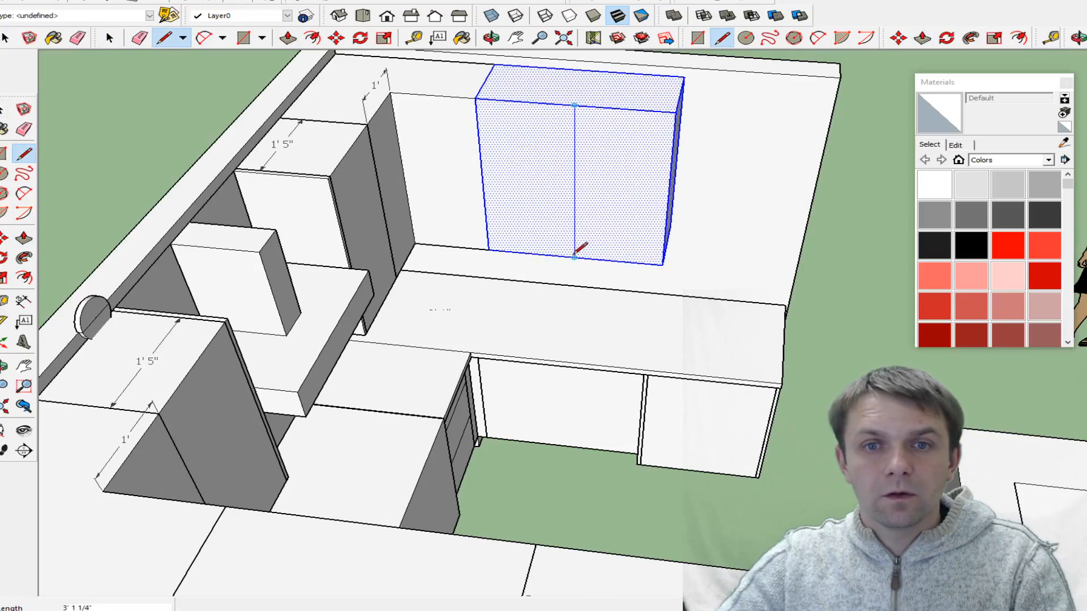
{"action": "left_click", "coordinate": [574, 257]}
- Draw a 2' line along the side wall from the 32" upper cabinet's top corner and a 2' by 3' 1 1/4" rectangle below it
{"action": "middle_click_drag", "start_coordinate": [687, 63], "coordinate": [488, 179]}
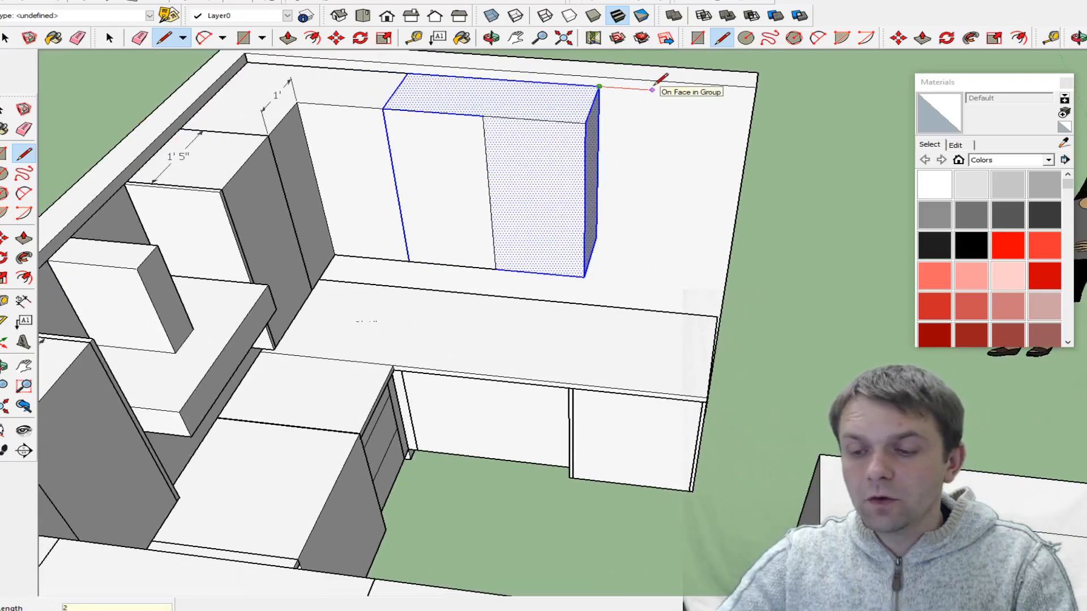
{"action": "key", "text": "d"}
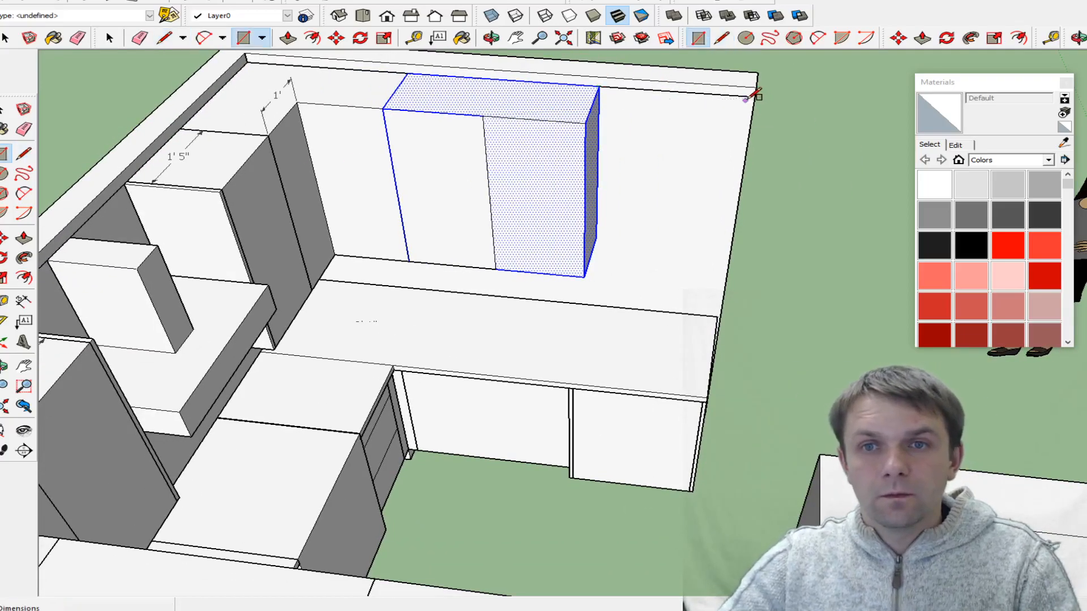
{"action": "left_click", "coordinate": [599, 238]}
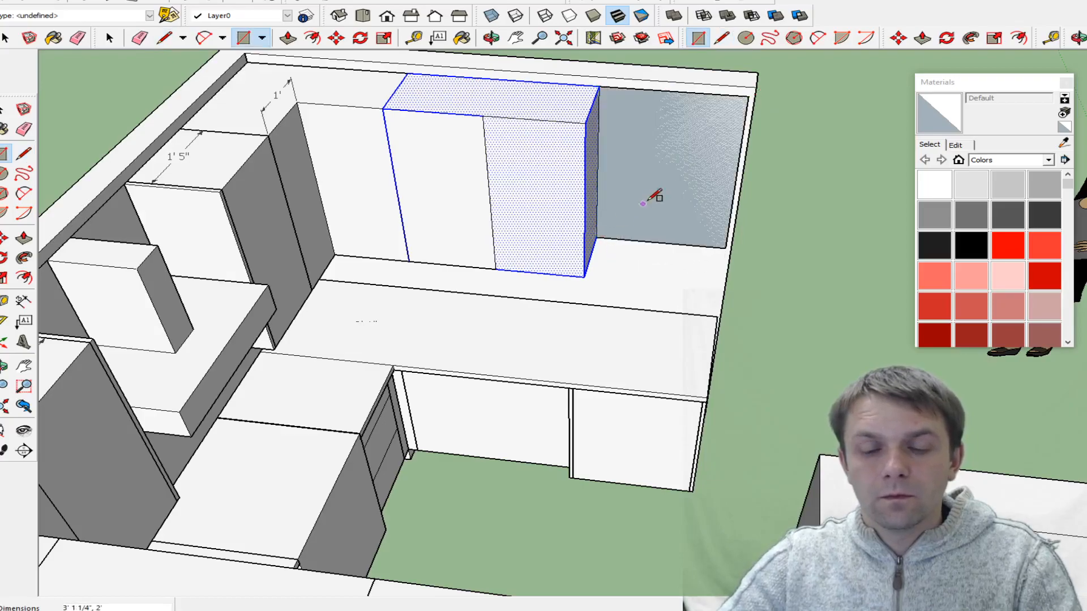
- Push/Pull the 2' wide wall rectangle out 1' 2" and split its front face vertically down the middle
{"action": "key", "text": "p"}
{"action": "left_click", "coordinate": [646, 170]}
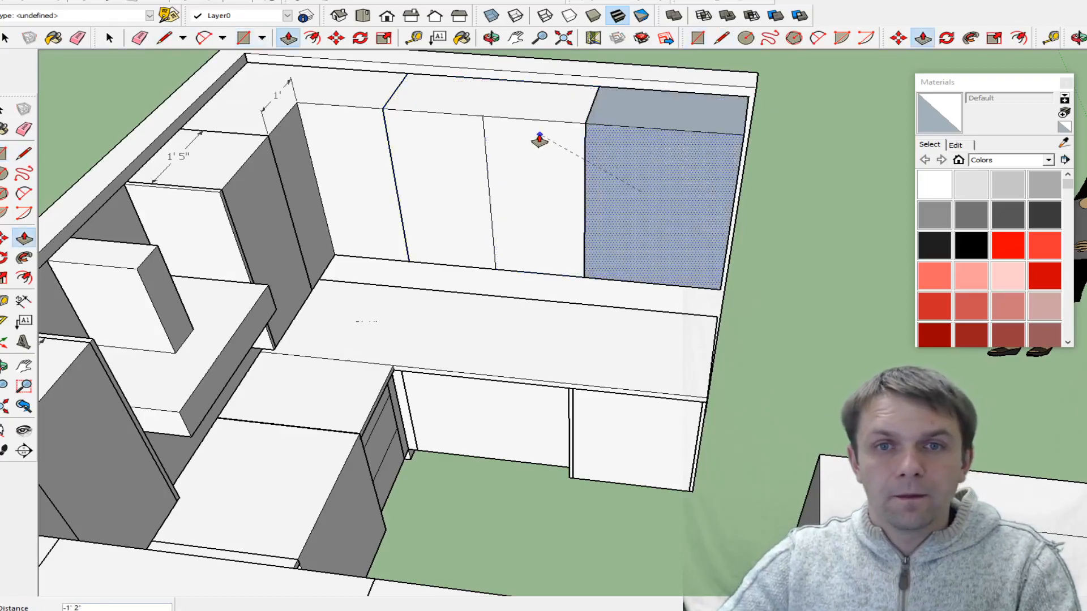
{"action": "left_click", "coordinate": [538, 142]}
{"action": "key", "text": "space"}
{"action": "key", "text": "l"}
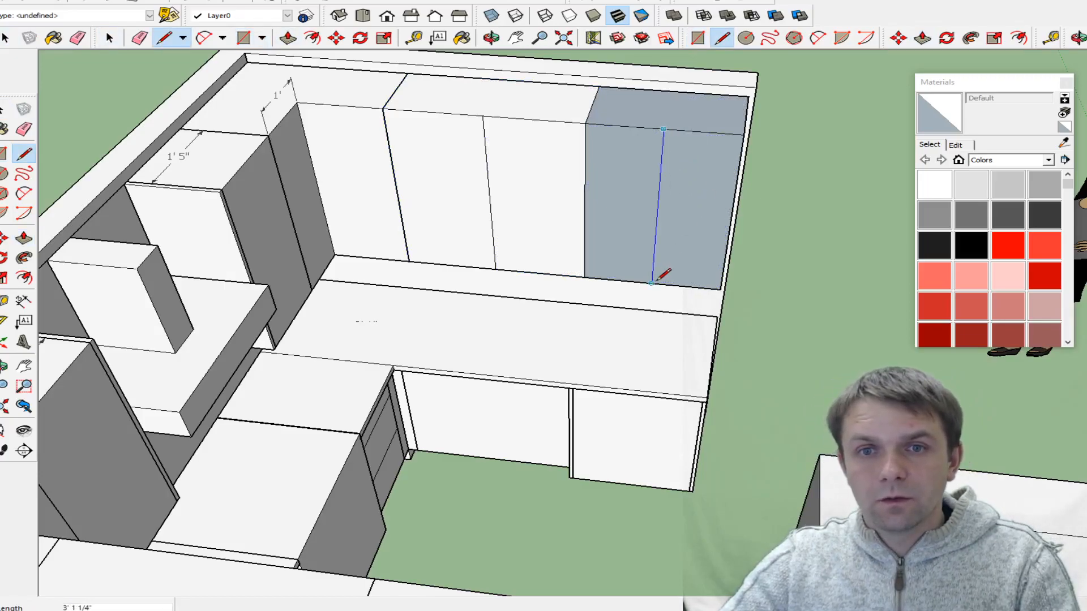
{"action": "key", "text": "space"}
- Paint the top and both door faces of the 2' wide upper cabinet with Color_000 white
{"action": "left_click", "coordinate": [588, 357]}
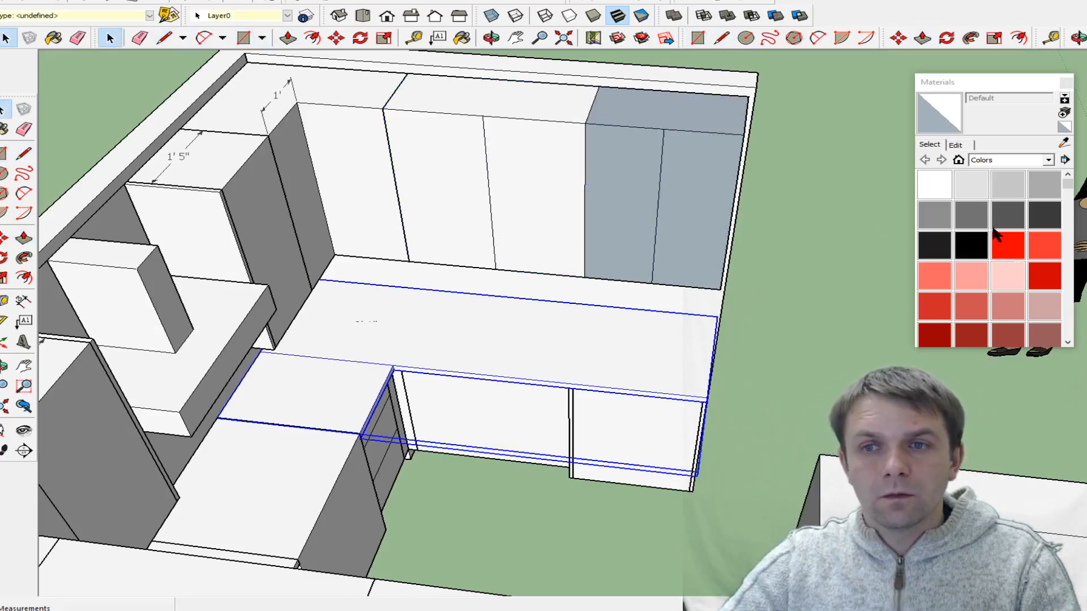
{"action": "left_click", "coordinate": [933, 185]}
{"action": "left_click", "coordinate": [700, 182]}
{"action": "left_click", "coordinate": [614, 160]}
{"action": "left_click", "coordinate": [668, 113]}
{"action": "key", "text": "space"}
{"action": "left_click", "coordinate": [534, 170]}
{"action": "triple_click", "coordinate": [638, 173]}
{"action": "right_click", "coordinate": [638, 172]}
{"action": "key", "text": "Escape"}
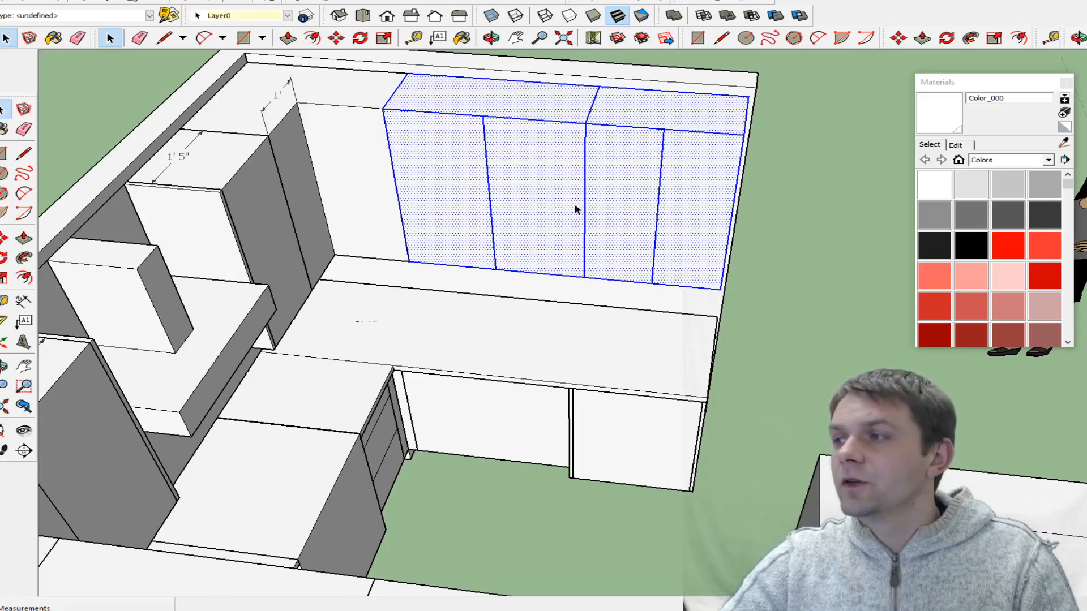
- Undo the painting and modelling of the 2' wide upper cabinet, keeping the 32" cabinet with its split front
{"action": "key", "text": "ctrl+z"}
{"action": "key", "text": "ctrl+z"}
{"action": "key", "text": "ctrl+z"}
{"action": "key", "text": "ctrl+z"}
{"action": "key", "text": "ctrl+z"}
{"action": "key", "text": "ctrl+z"}
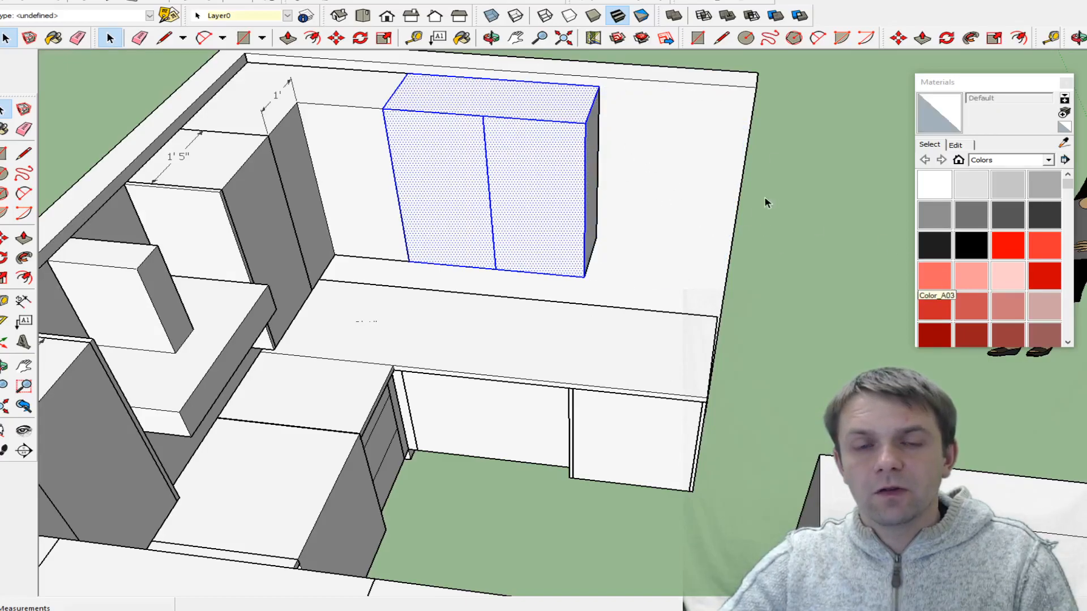
- Select the whole 32" upper cabinet with its split front on the side wall and make it a group
{"action": "left_click", "coordinate": [697, 222]}
{"action": "double_click", "coordinate": [540, 197]}
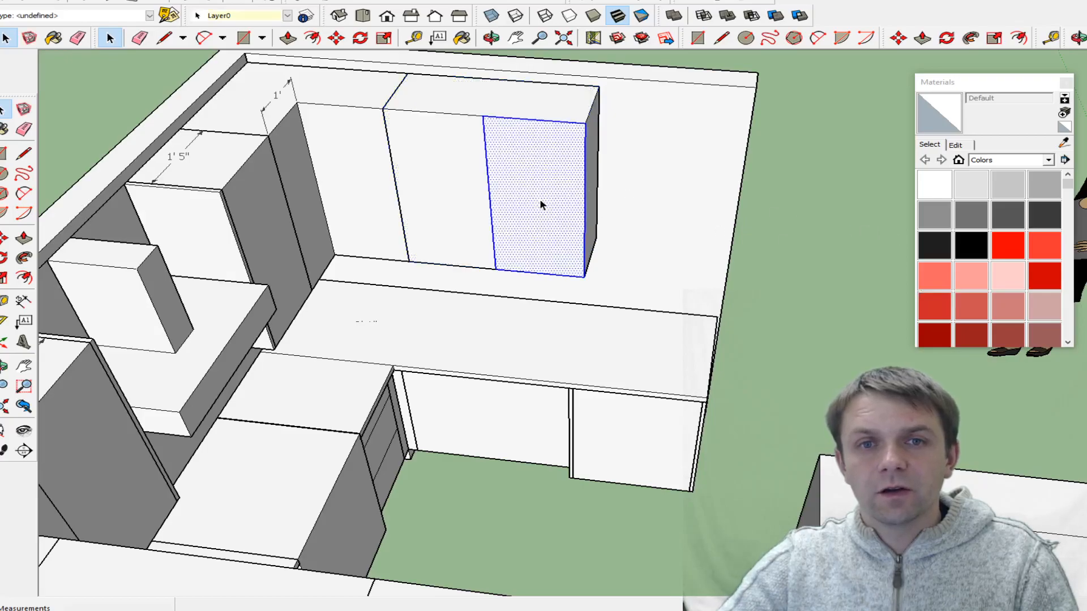
{"action": "right_click", "coordinate": [540, 198]}
{"action": "triple_click", "coordinate": [478, 174]}
{"action": "right_click", "coordinate": [478, 175]}
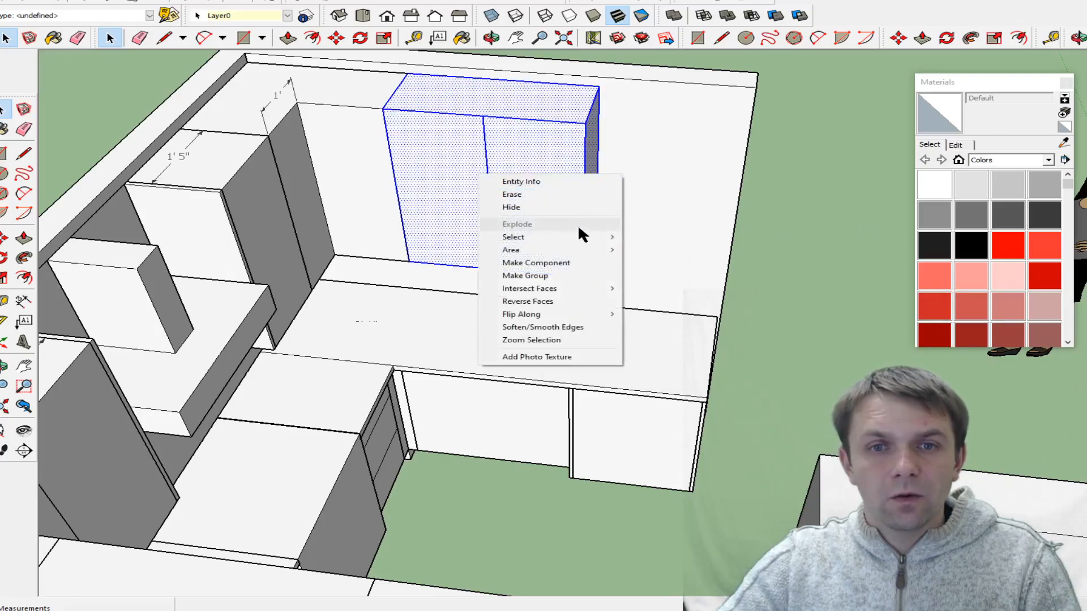
{"action": "left_click", "coordinate": [551, 276]}
- Draw a 2' by 3' 1 1/4" rectangle on the wall beside the grouped 32" cabinet and Push/Pull it out 1' 2"
{"action": "key", "text": "l"}
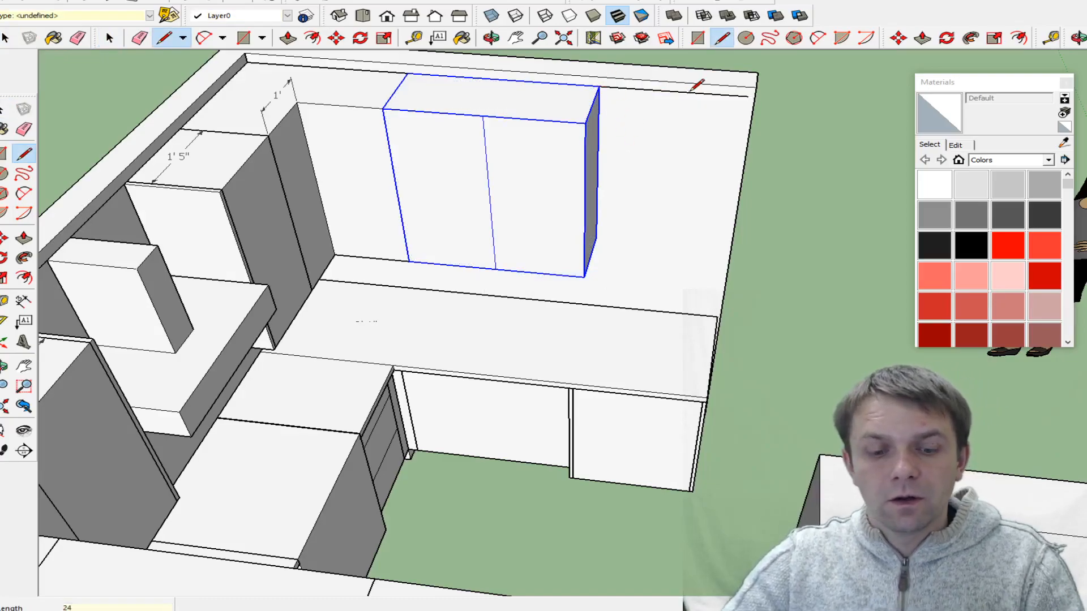
{"action": "key", "text": "r"}
{"action": "left_click", "coordinate": [748, 96]}
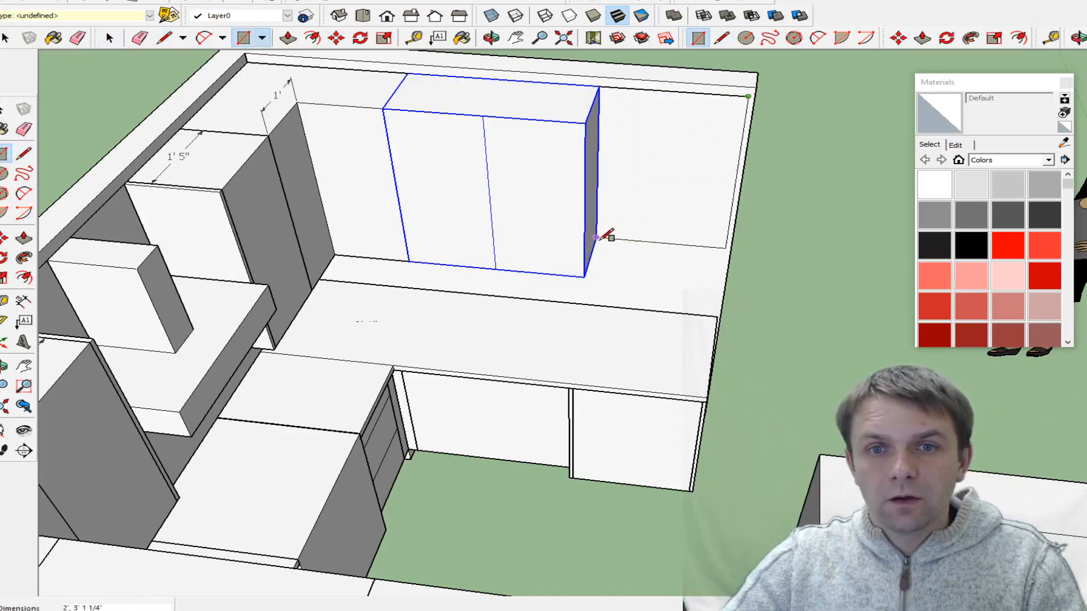
{"action": "left_click", "coordinate": [597, 237]}
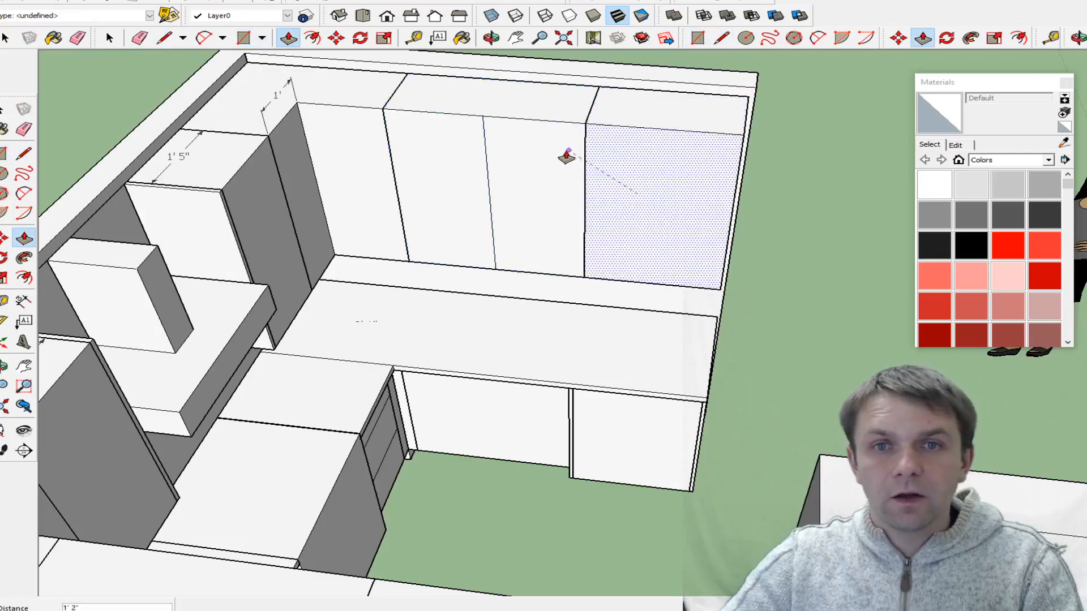
{"action": "key", "text": "space"}
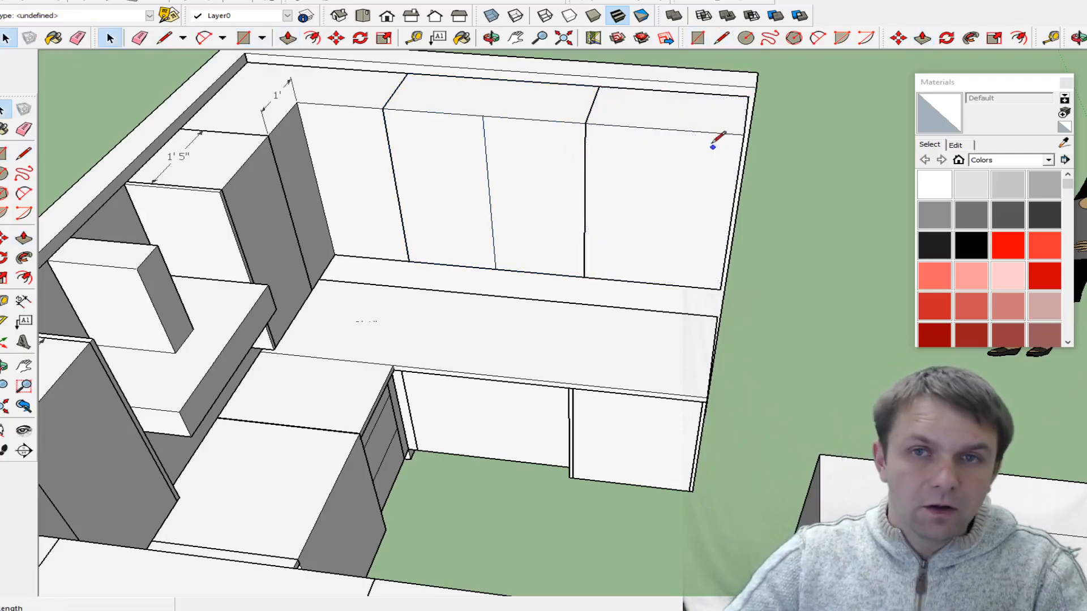
- Split the front of the 2' wide upper cabinet vertically down the middle and make the cabinet a group
{"action": "key", "text": "l"}
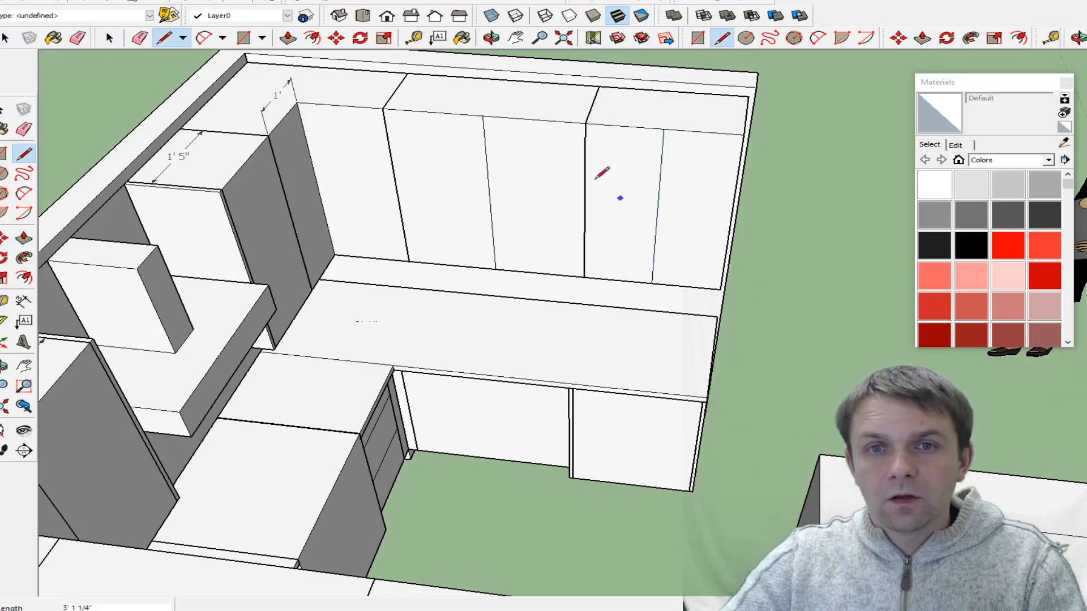
{"action": "key", "text": "space"}
{"action": "triple_click", "coordinate": [653, 205]}
{"action": "right_click", "coordinate": [663, 177]}
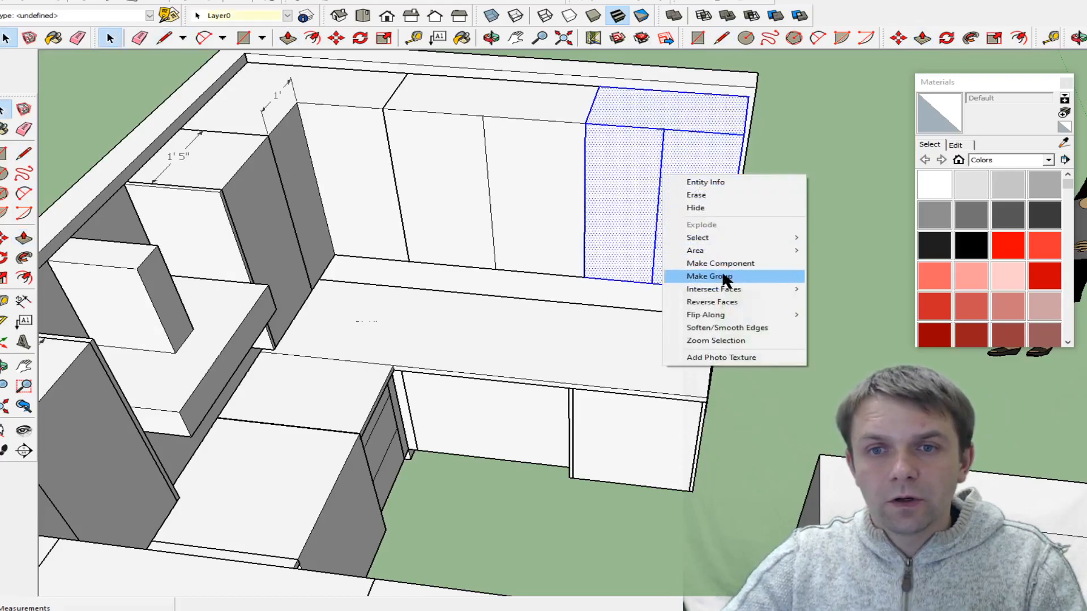
{"action": "left_click", "coordinate": [710, 276]}
- Shorten the 32" upper cabinet from below by pushing its underside upward inside the group
{"action": "middle_click_drag", "start_coordinate": [696, 260], "coordinate": [612, 279]}
{"action": "double_click", "coordinate": [612, 279]}
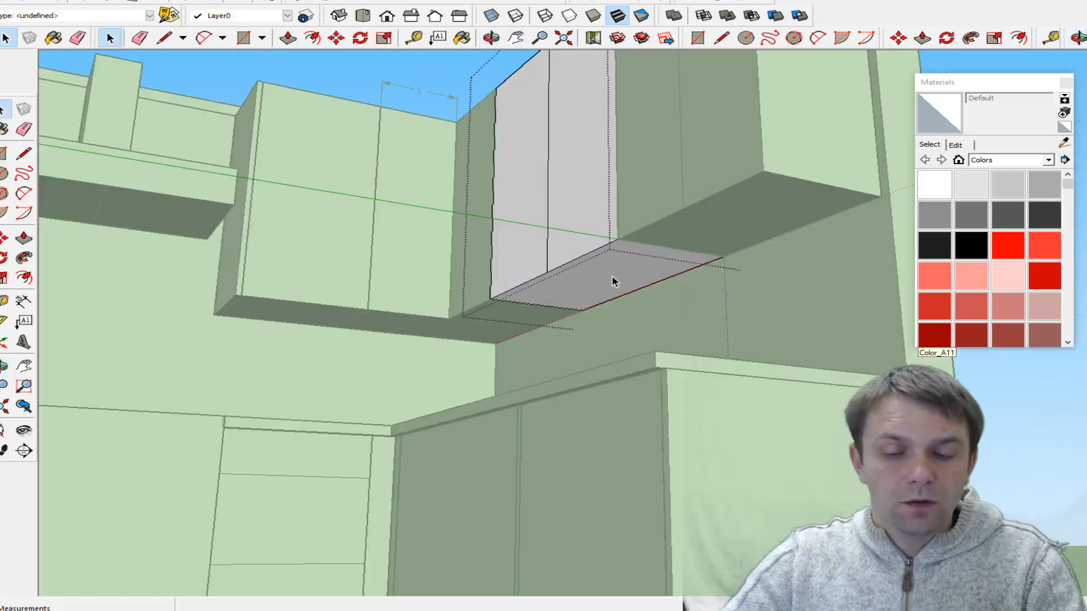
{"action": "key", "text": "p"}
{"action": "left_click", "coordinate": [600, 282]}
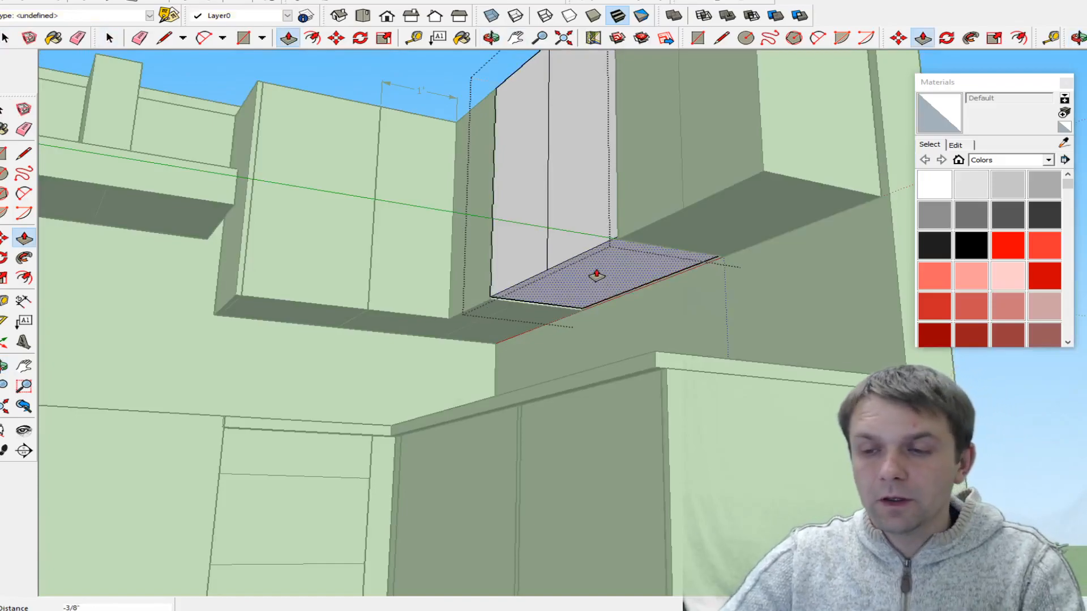
{"action": "left_click", "coordinate": [598, 275]}
{"action": "key", "text": "space"}
{"action": "left_click", "coordinate": [420, 264]}
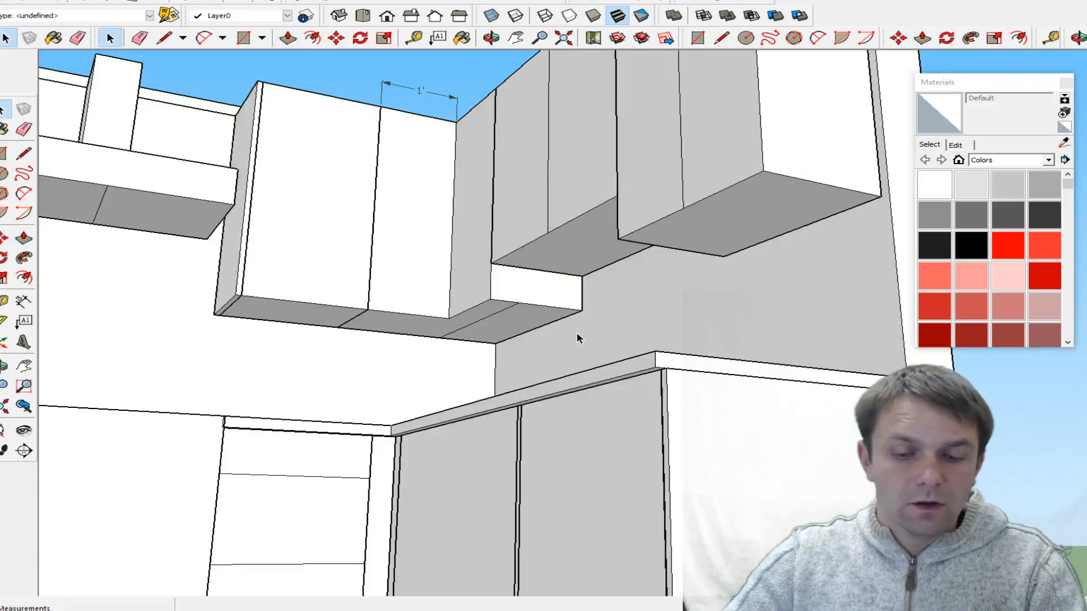
- Inside the base cabinet group along the side wall, draw a 2' 8" horizontal line across the front, 6.25" below its top edge
{"action": "key", "text": "o"}
{"action": "left_click_drag", "start_coordinate": [559, 211], "coordinate": [545, 382]}
{"action": "left_click_drag", "start_coordinate": [727, 427], "coordinate": [594, 391]}
{"action": "scroll", "coordinate": [630, 468], "scroll_direction": "up", "scroll_amount": 5}
{"action": "left_click_drag", "start_coordinate": [630, 469], "coordinate": [502, 322]}
{"action": "key", "text": "space"}
{"action": "double_click", "coordinate": [659, 407]}
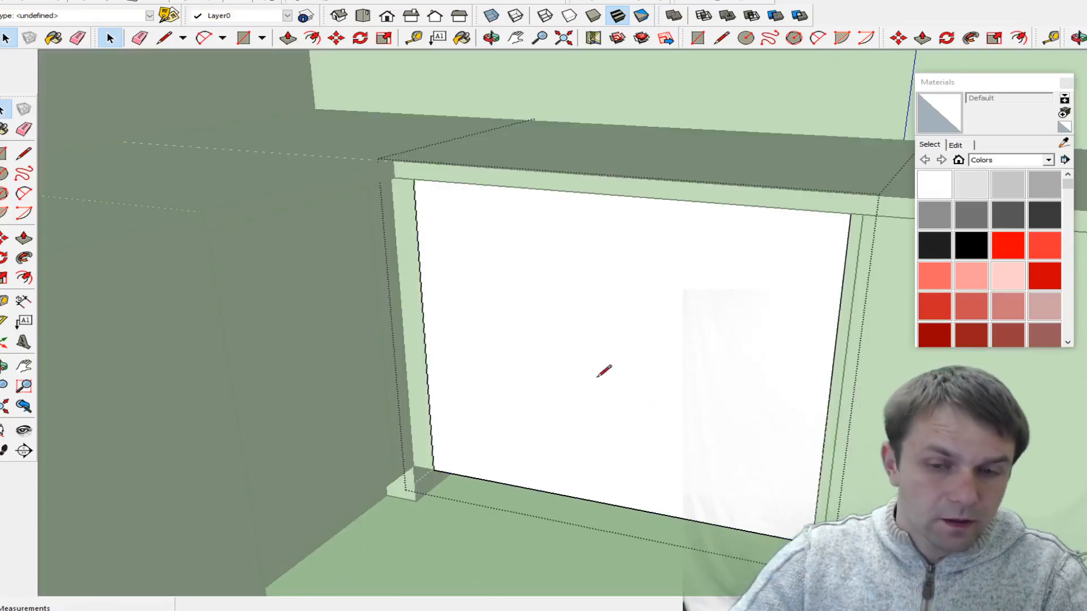
{"action": "key", "text": "l"}
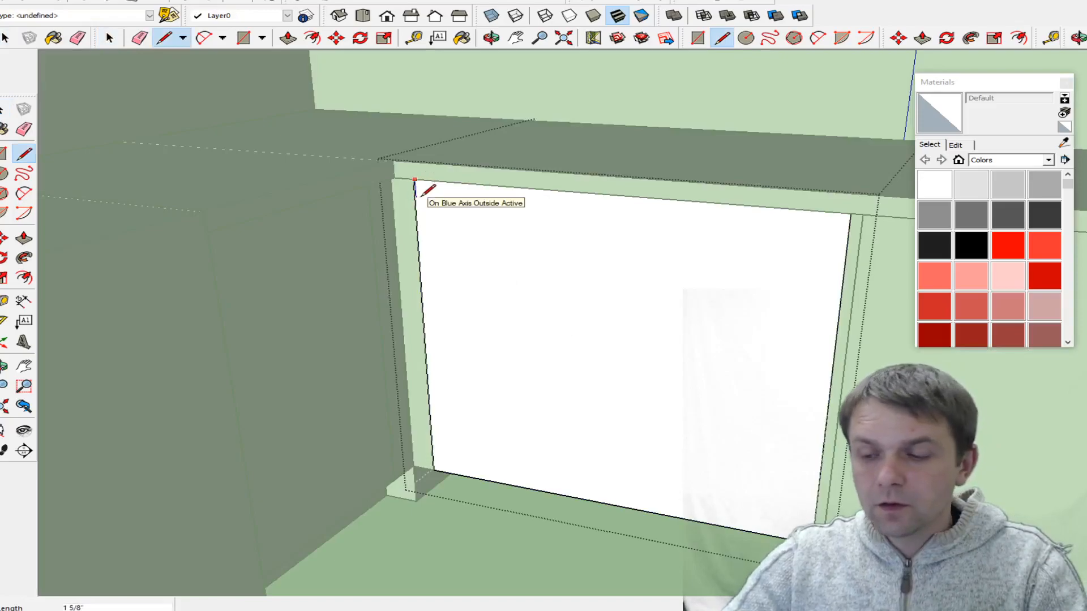
{"action": "scroll", "coordinate": [422, 195], "scroll_direction": "up", "scroll_amount": 6}
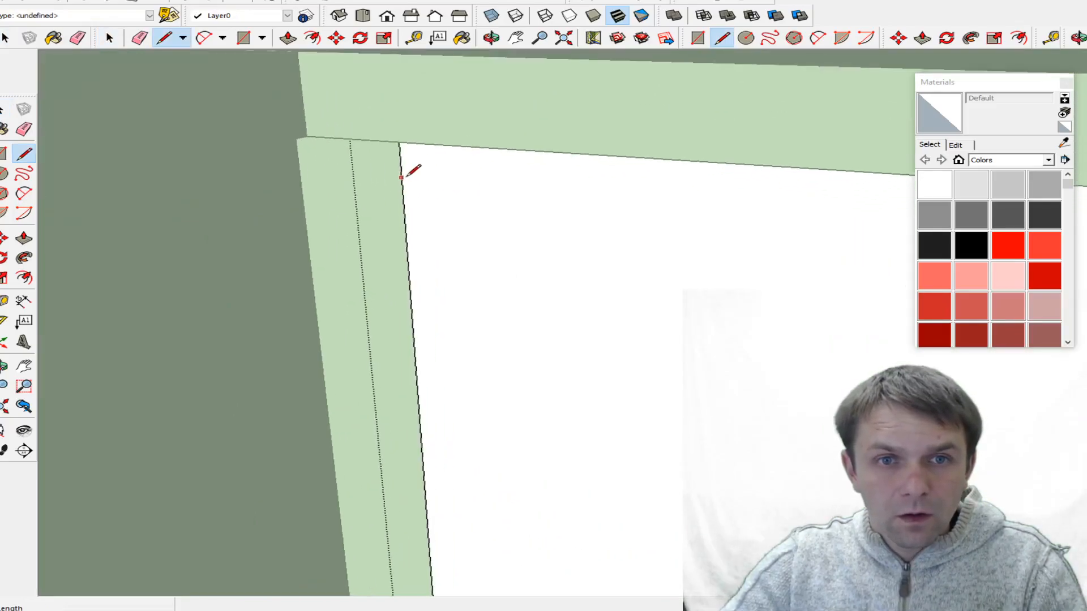
{"action": "scroll", "coordinate": [402, 151], "scroll_direction": "up", "scroll_amount": 2}
{"action": "scroll", "coordinate": [403, 177], "scroll_direction": "down", "scroll_amount": 1}
{"action": "mouse_move", "coordinate": [483, 231]}
{"action": "middle_mouse_down"}
{"action": "mouse_move", "coordinate": [470, 128]}
{"action": "mouse_move", "coordinate": [404, 122]}
{"action": "mouse_move", "coordinate": [416, 140]}
{"action": "mouse_move", "coordinate": [440, 138]}
{"action": "middle_mouse_up"}
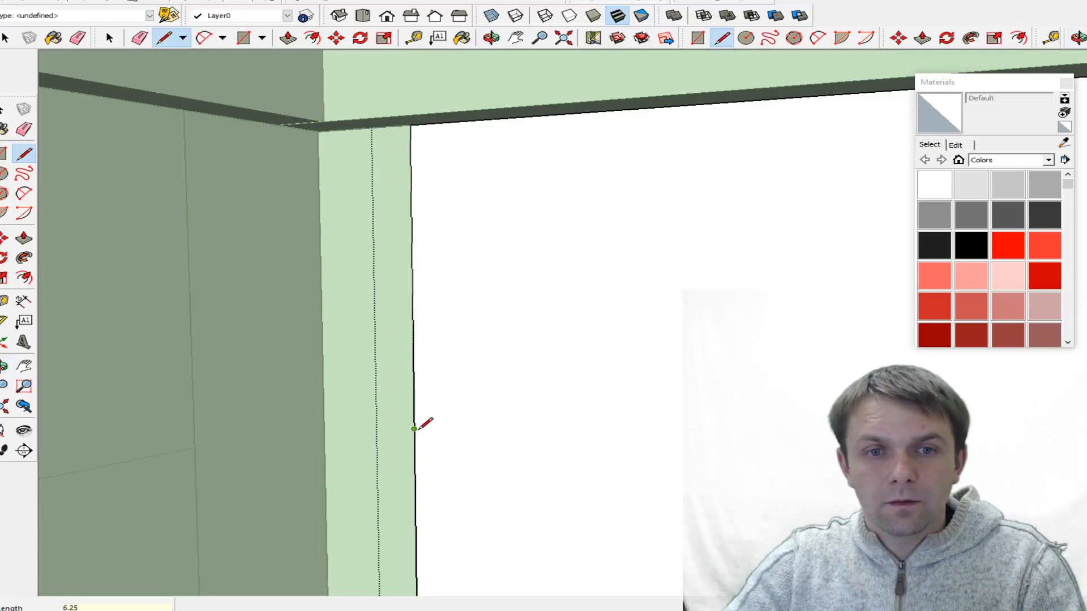
{"action": "scroll", "coordinate": [194, 287], "scroll_direction": "down", "scroll_amount": 7}
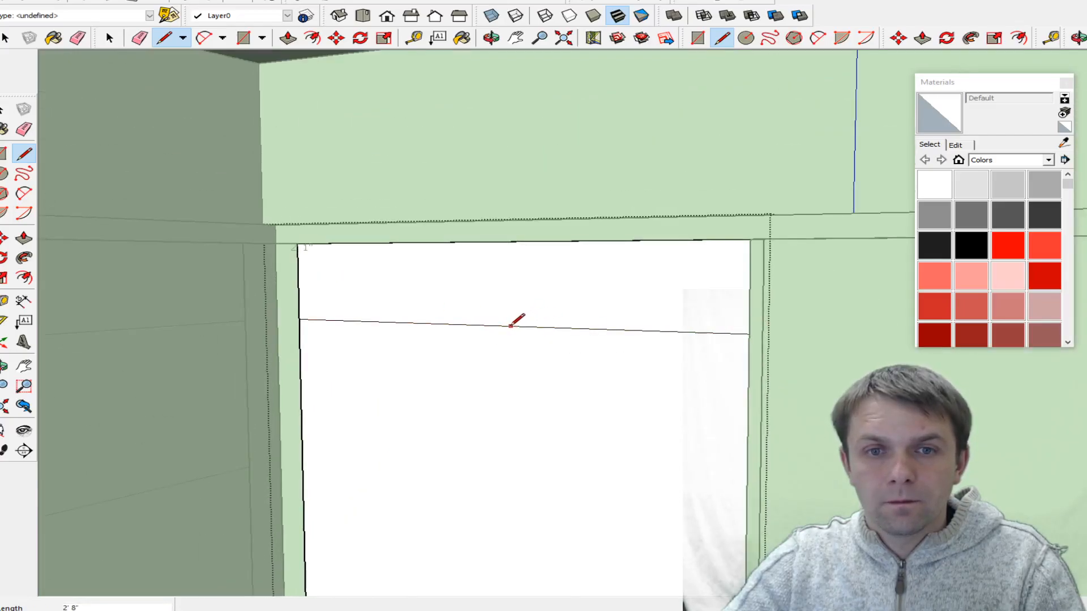
{"action": "left_click", "coordinate": [499, 325]}
- Split the base cabinet front below the horizontal line into two doors with a vertical centre line and close the group
{"action": "scroll", "coordinate": [505, 281], "scroll_direction": "down", "scroll_amount": 3}
{"action": "scroll", "coordinate": [505, 380], "scroll_direction": "down", "scroll_amount": 5}
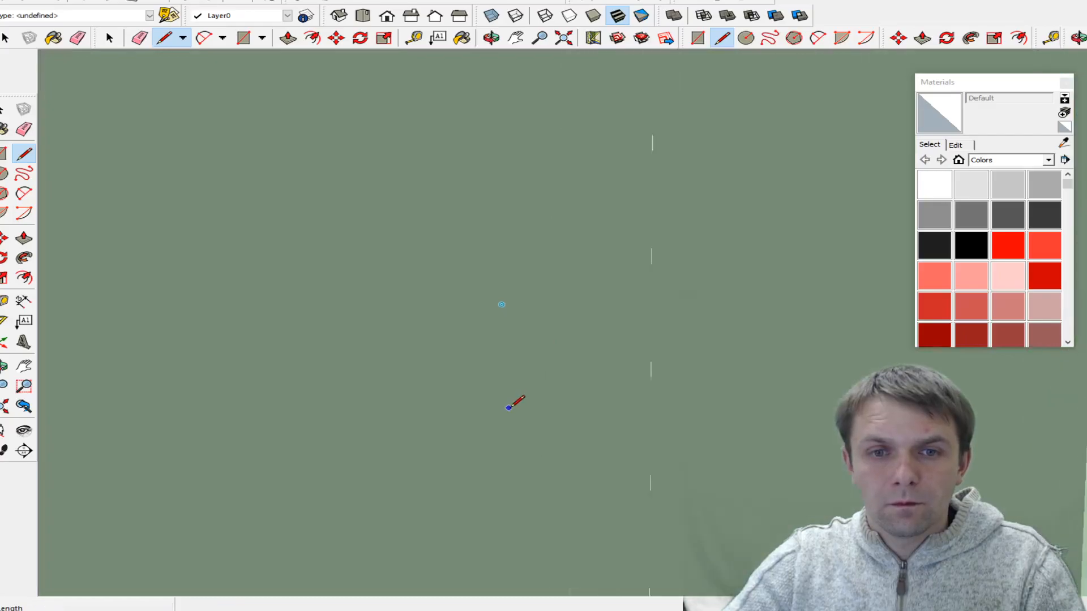
{"action": "scroll", "coordinate": [500, 413], "scroll_direction": "up", "scroll_amount": 6}
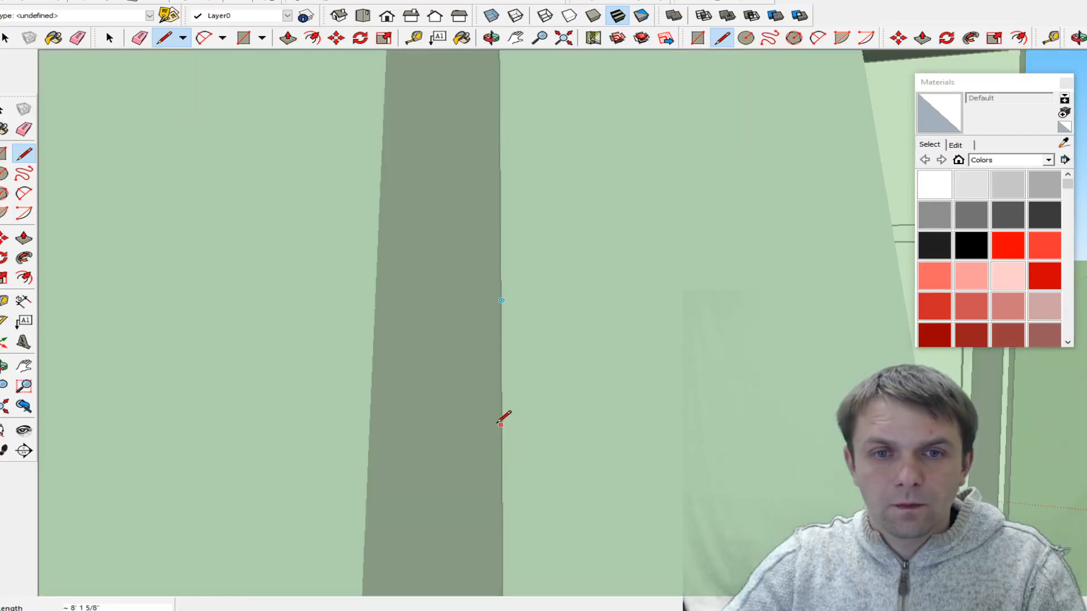
{"action": "scroll", "coordinate": [498, 426], "scroll_direction": "down", "scroll_amount": 2}
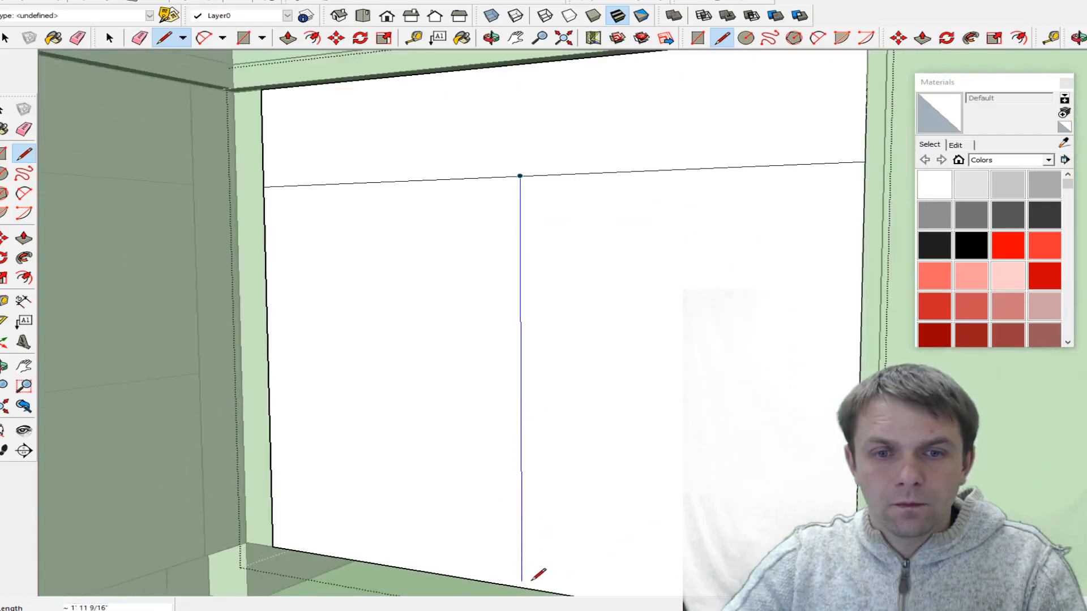
{"action": "left_click", "coordinate": [526, 587]}
{"action": "key", "text": "space"}
{"action": "scroll", "coordinate": [444, 307], "scroll_direction": "down", "scroll_amount": 1}
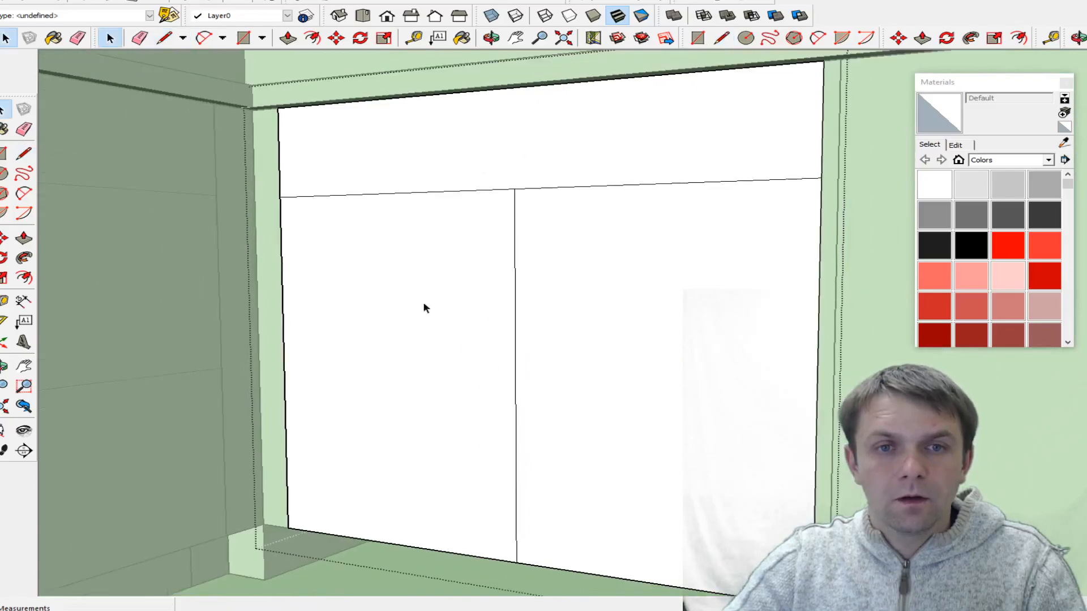
{"action": "left_click", "coordinate": [143, 271]}
{"action": "scroll", "coordinate": [429, 299], "scroll_direction": "down", "scroll_amount": 3}
{"action": "scroll", "coordinate": [447, 286], "scroll_direction": "down", "scroll_amount": 4}
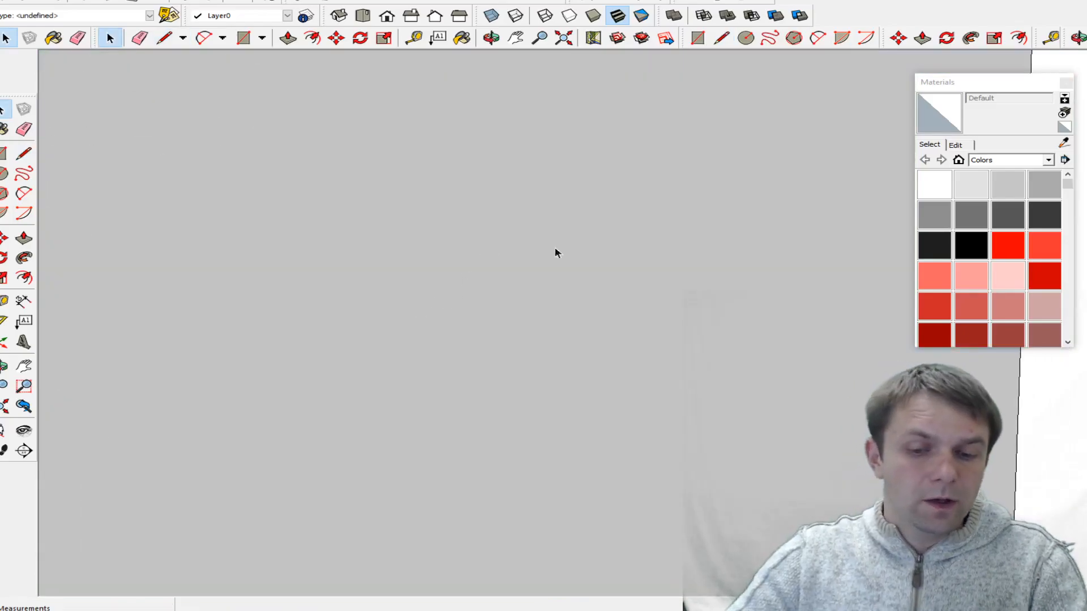
- Draw a 1' by 8" upright rectangle against the side of the upper cabinet beside the range hood, level with the wall top
{"action": "middle_click_drag", "start_coordinate": [453, 348], "coordinate": [543, 317]}
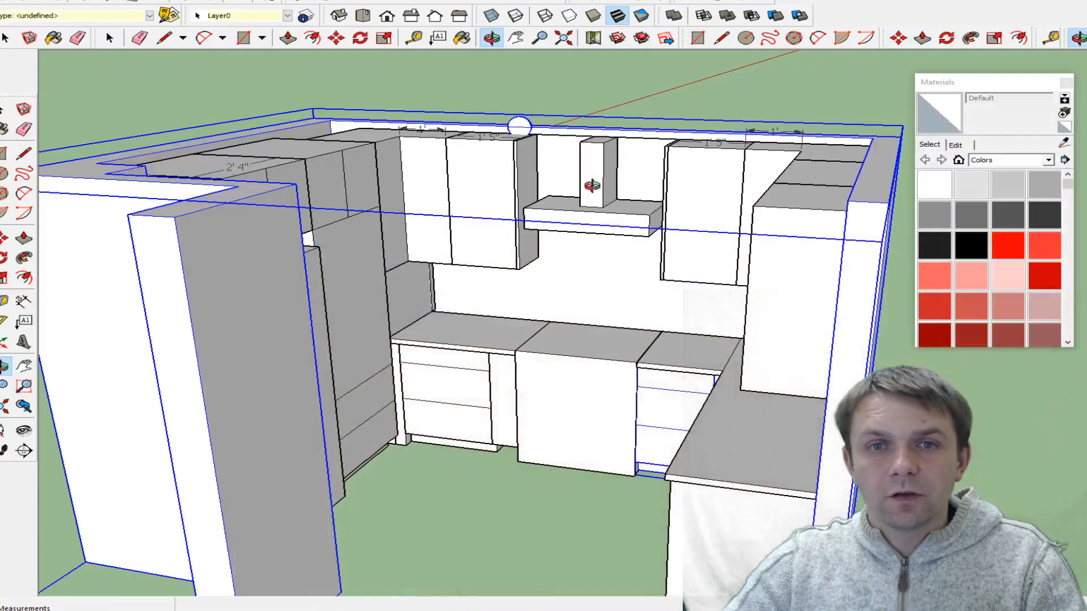
{"action": "scroll", "coordinate": [669, 273], "scroll_direction": "up", "scroll_amount": 4}
{"action": "left_click_drag", "start_coordinate": [670, 273], "coordinate": [761, 352]}
{"action": "scroll", "coordinate": [441, 121], "scroll_direction": "up", "scroll_amount": 3}
{"action": "left_click_drag", "start_coordinate": [616, 226], "coordinate": [443, 89]}
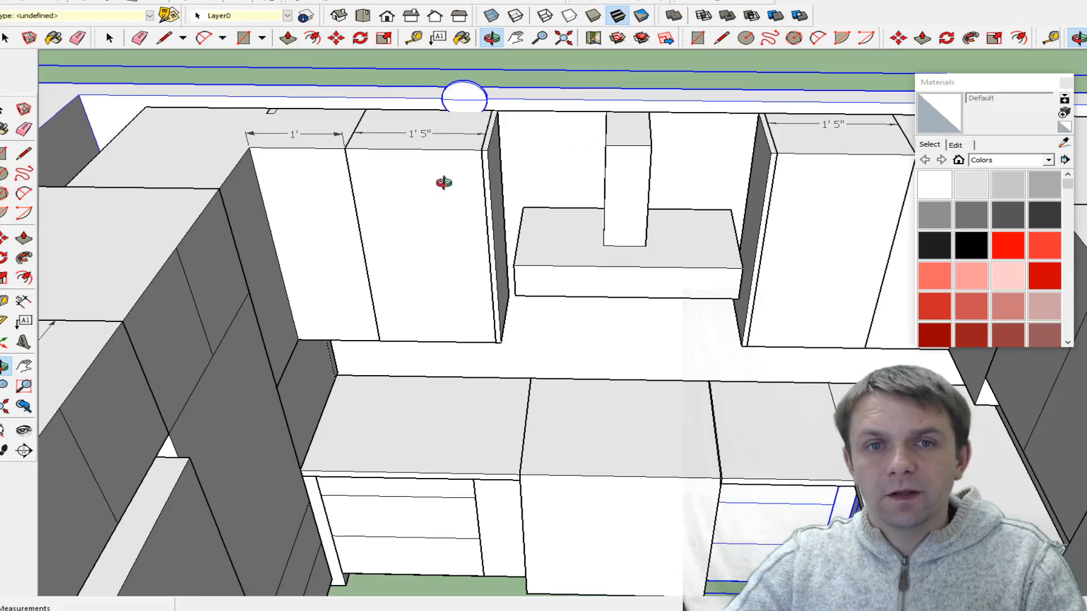
{"action": "left_click_drag", "start_coordinate": [573, 164], "coordinate": [558, 89]}
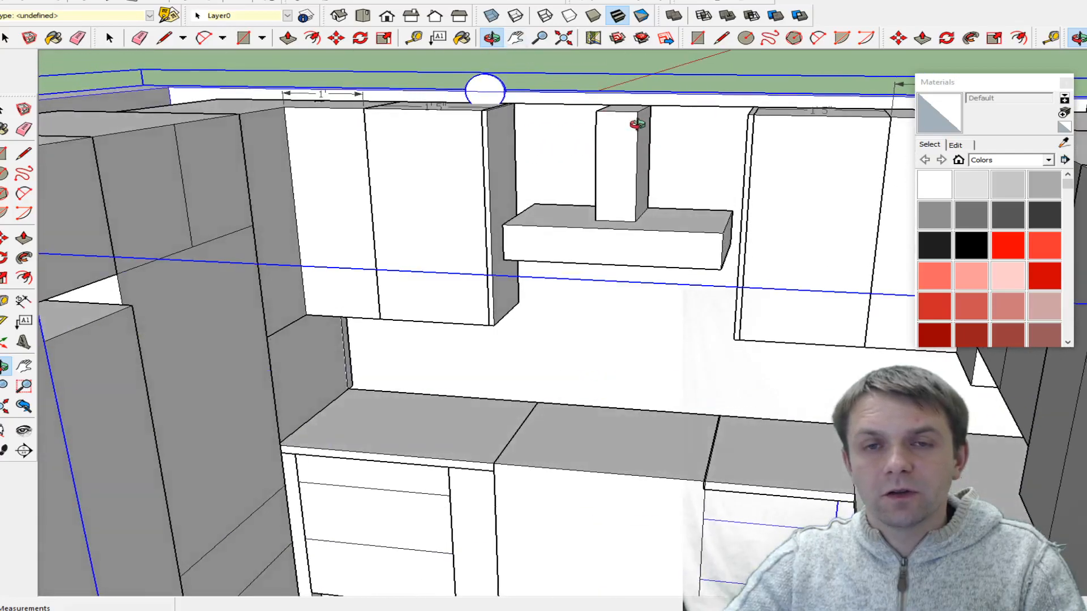
{"action": "scroll", "coordinate": [606, 119], "scroll_direction": "up", "scroll_amount": 2}
{"action": "key", "text": "l"}
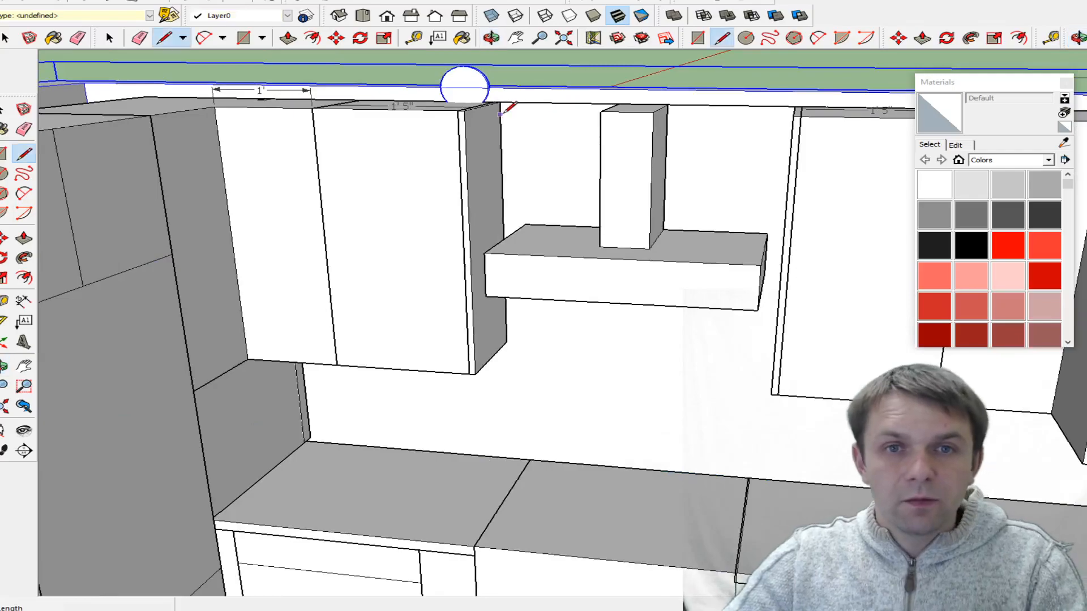
{"action": "scroll", "coordinate": [506, 90], "scroll_direction": "up", "scroll_amount": 2}
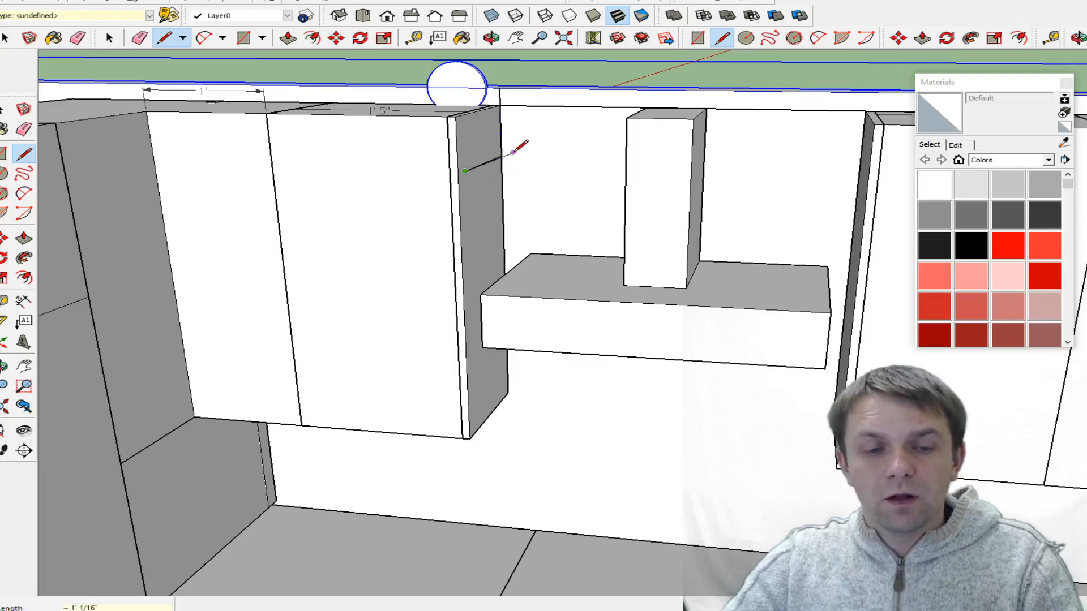
{"action": "left_click", "coordinate": [501, 157]}
{"action": "key", "text": "r"}
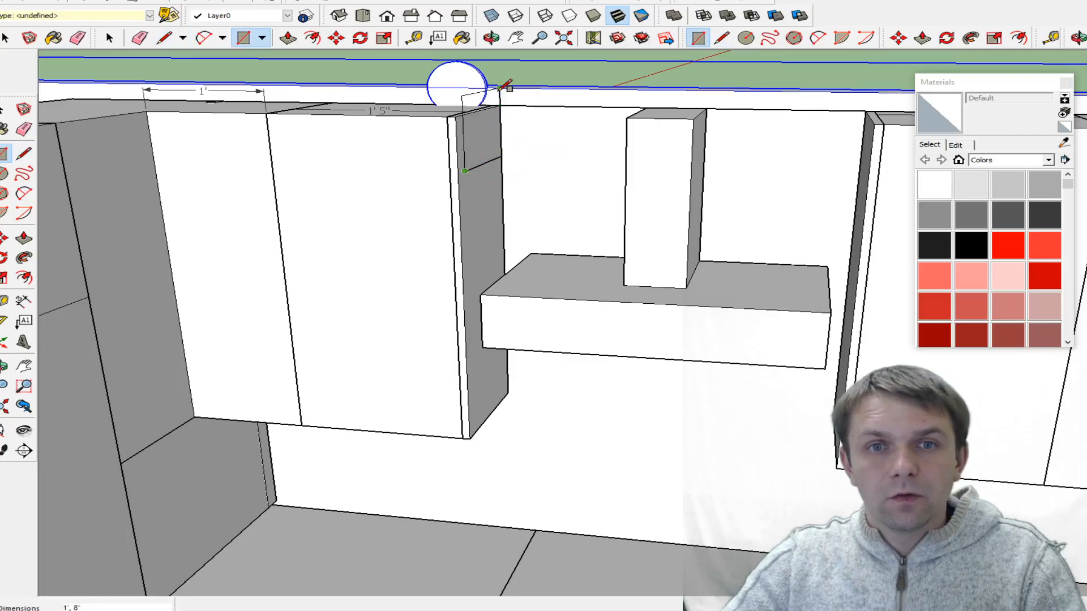
- Push/Pull the 1' by 8" rectangle across above the range hood to the opposite upper cabinet and group the resulting box
{"action": "key", "text": "p"}
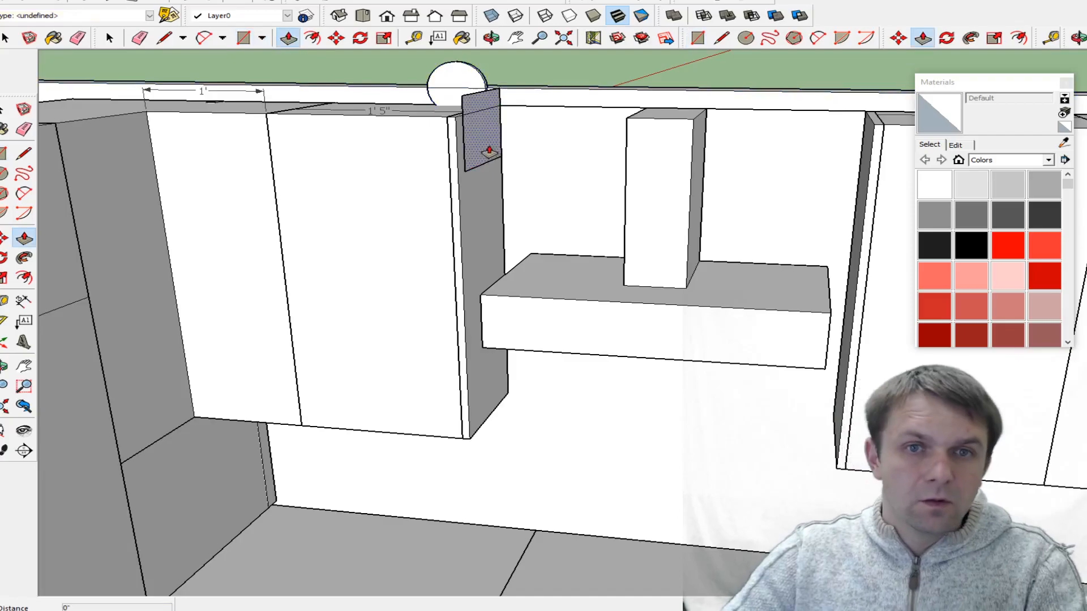
{"action": "left_click", "coordinate": [485, 150]}
{"action": "scroll", "coordinate": [645, 148], "scroll_direction": "down", "scroll_amount": 3}
{"action": "scroll", "coordinate": [789, 137], "scroll_direction": "up", "scroll_amount": 3}
{"action": "scroll", "coordinate": [787, 142], "scroll_direction": "up", "scroll_amount": 2}
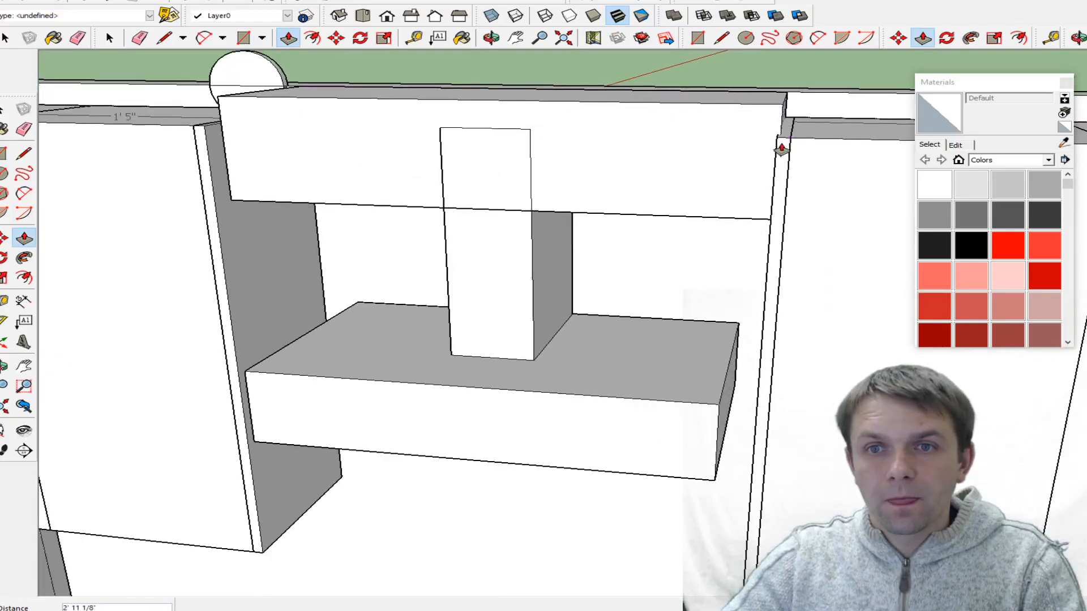
{"action": "left_click", "coordinate": [771, 146]}
{"action": "key", "text": "space"}
{"action": "right_click", "coordinate": [588, 145]}
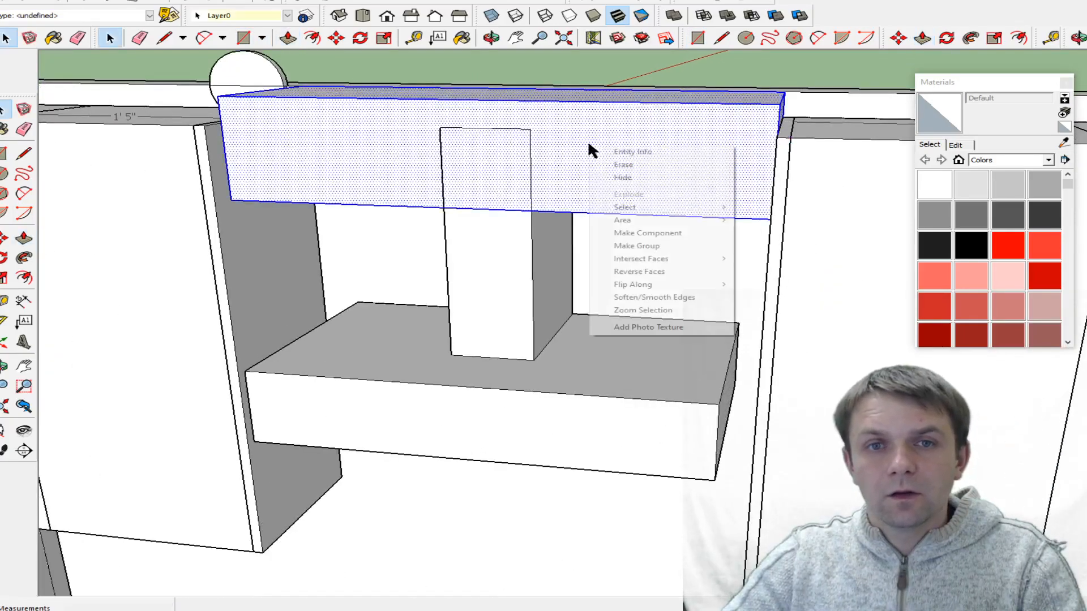
{"action": "left_click", "coordinate": [671, 244]}
- Move the range hood down 6" so its chimney top meets the lower edge of the new box
{"action": "left_click", "coordinate": [524, 262]}
{"action": "key", "text": "m"}
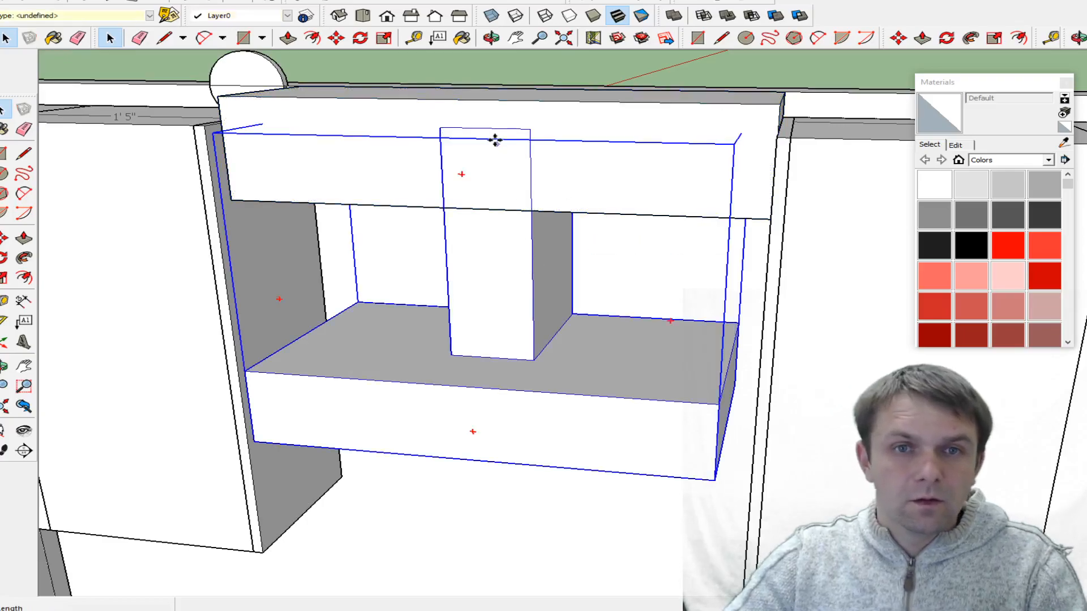
{"action": "left_click", "coordinate": [488, 128]}
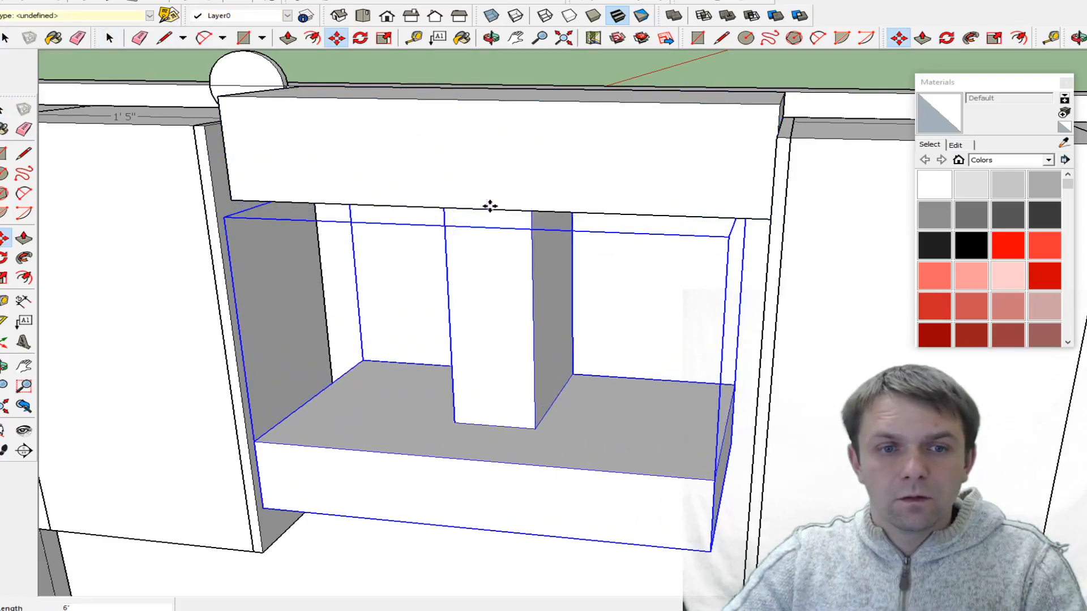
{"action": "scroll", "coordinate": [490, 204], "scroll_direction": "down", "scroll_amount": 3}
{"action": "key", "text": "space"}
{"action": "left_click", "coordinate": [587, 481]}
- Examine the whole kitchen layout from several sides, including the hood box, tall cabinets and side-wall upper cabinets
{"action": "middle_click_drag", "start_coordinate": [695, 530], "coordinate": [325, 247]}
{"action": "middle_click_drag", "start_coordinate": [764, 278], "coordinate": [575, 381]}
{"action": "scroll", "coordinate": [535, 279], "scroll_direction": "up", "scroll_amount": 4}
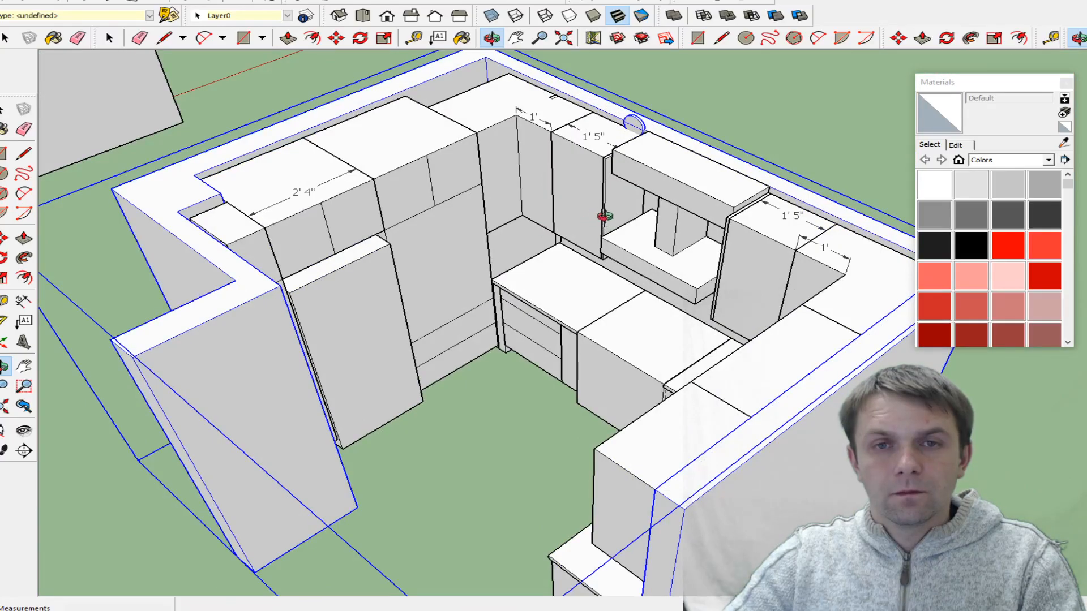
{"action": "scroll", "coordinate": [607, 217], "scroll_direction": "down", "scroll_amount": 2}
{"action": "middle_click_drag", "start_coordinate": [583, 177], "coordinate": [1004, 303]}
{"action": "middle_click_drag", "start_coordinate": [238, 339], "coordinate": [480, 173]}
{"action": "middle_click_drag", "start_coordinate": [789, 268], "coordinate": [587, 366]}
{"action": "scroll", "coordinate": [600, 379], "scroll_direction": "up", "scroll_amount": 3}
{"action": "middle_click_drag", "start_coordinate": [390, 419], "coordinate": [837, 419]}
{"action": "scroll", "coordinate": [630, 388], "scroll_direction": "down", "scroll_amount": 2}
{"action": "middle_click_drag", "start_coordinate": [751, 375], "coordinate": [647, 279]}
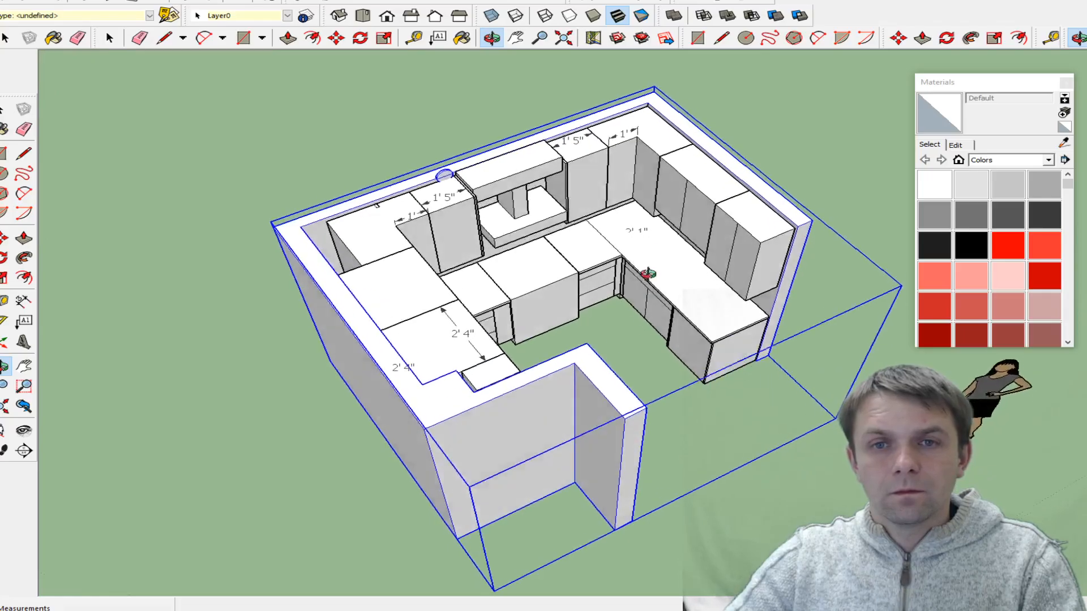
{"action": "scroll", "coordinate": [649, 230], "scroll_direction": "up", "scroll_amount": 5}
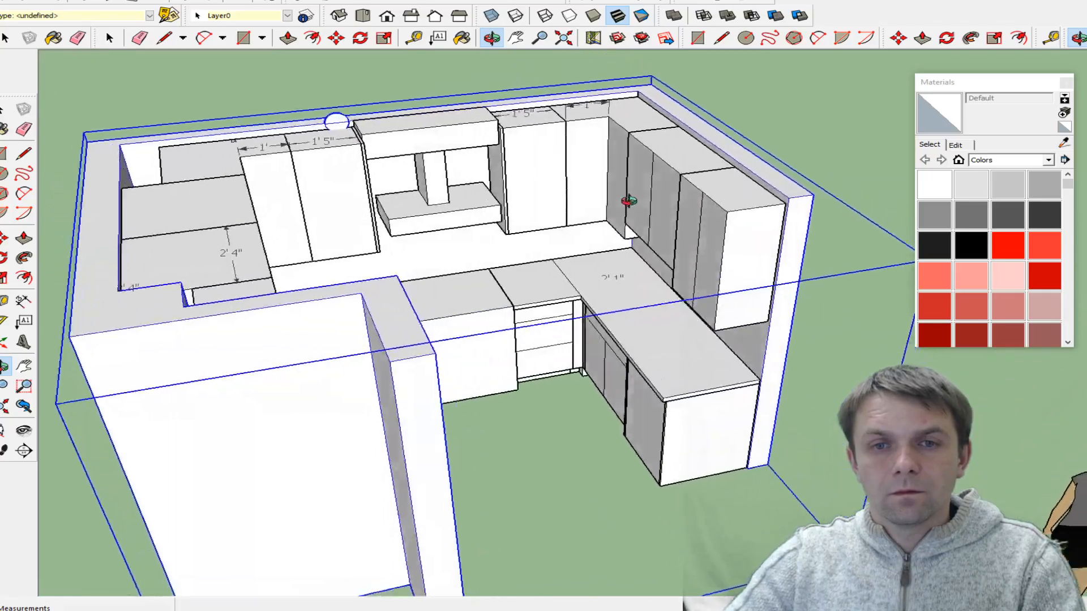
- Draw a rectangle about 7' 11" by 1' across the tops of the tall cabinets, flush with their front faces
{"action": "middle_click_drag", "start_coordinate": [628, 201], "coordinate": [679, 289]}
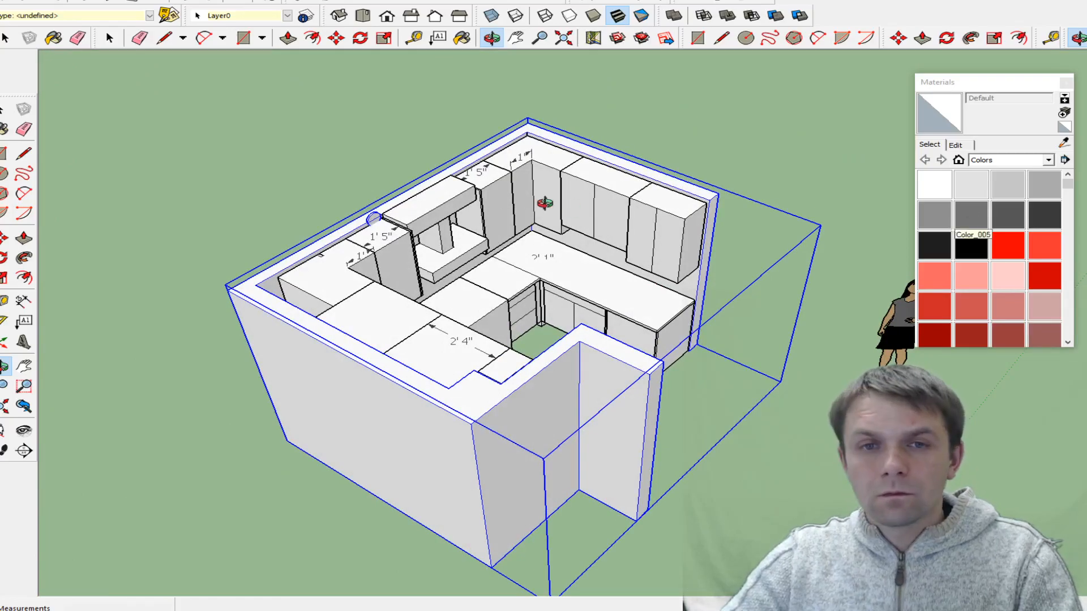
{"action": "scroll", "coordinate": [508, 226], "scroll_direction": "up", "scroll_amount": 2}
{"action": "middle_click_drag", "start_coordinate": [560, 257], "coordinate": [526, 288]}
{"action": "scroll", "coordinate": [257, 255], "scroll_direction": "up", "scroll_amount": 3}
{"action": "middle_click_drag", "start_coordinate": [447, 308], "coordinate": [655, 301]}
{"action": "key", "text": "r"}
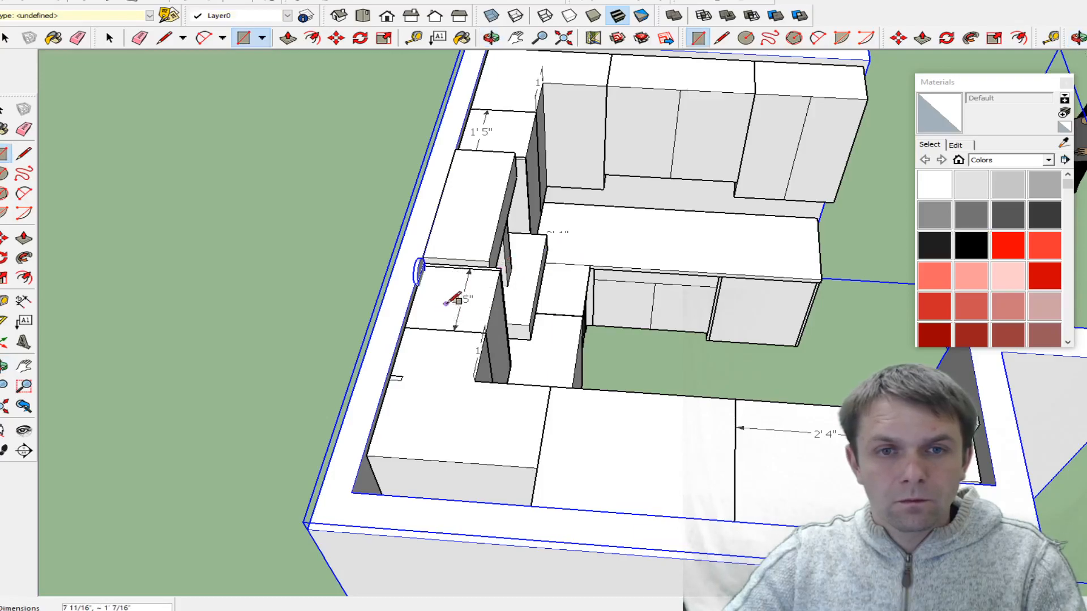
{"action": "left_click", "coordinate": [539, 308]}
{"action": "key", "text": "l"}
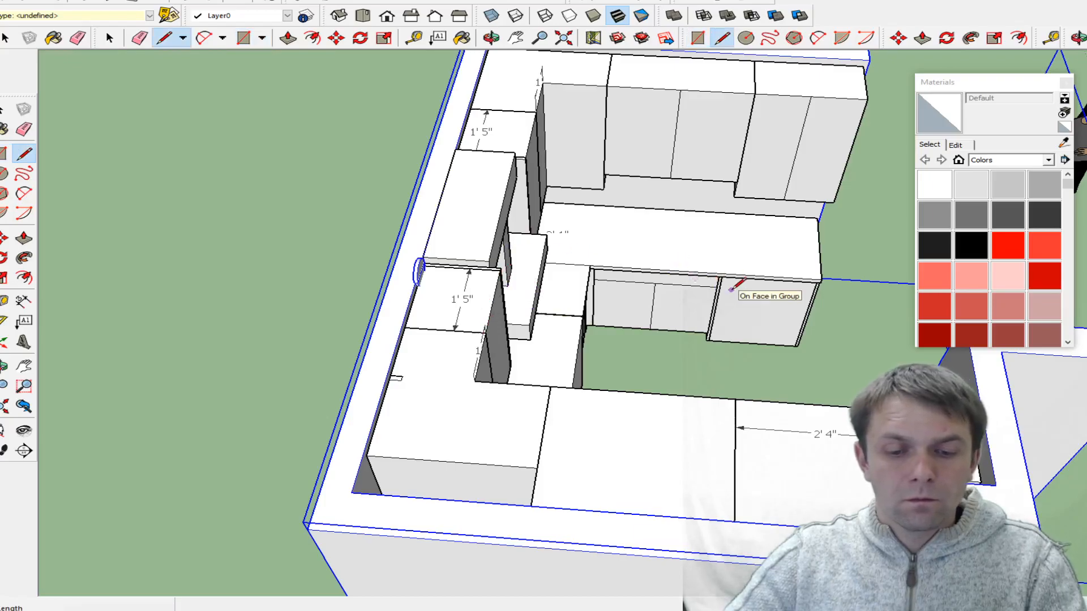
{"action": "key", "text": "r"}
{"action": "middle_click_drag", "start_coordinate": [541, 351], "coordinate": [480, 272]}
{"action": "scroll", "coordinate": [371, 187], "scroll_direction": "up", "scroll_amount": 3}
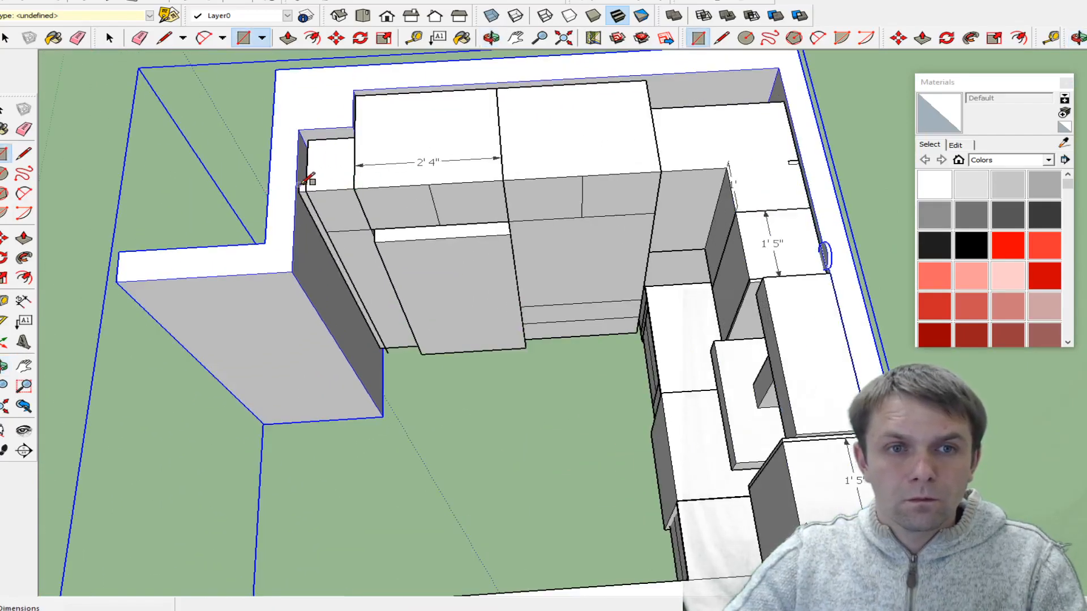
{"action": "scroll", "coordinate": [309, 182], "scroll_direction": "up", "scroll_amount": 2}
{"action": "scroll", "coordinate": [302, 191], "scroll_direction": "down", "scroll_amount": 4}
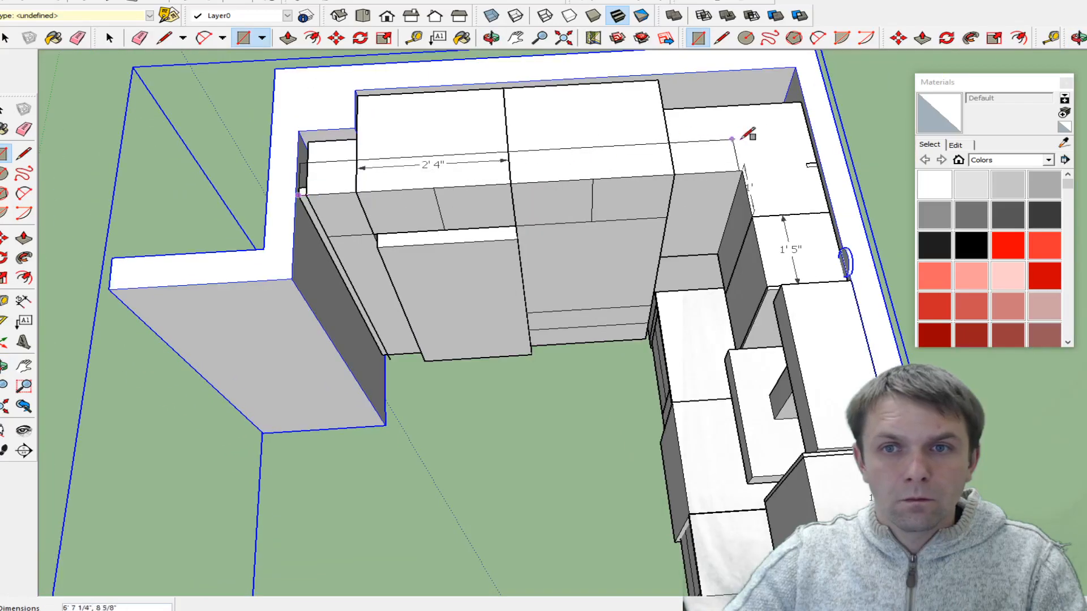
{"action": "scroll", "coordinate": [825, 109], "scroll_direction": "up", "scroll_amount": 2}
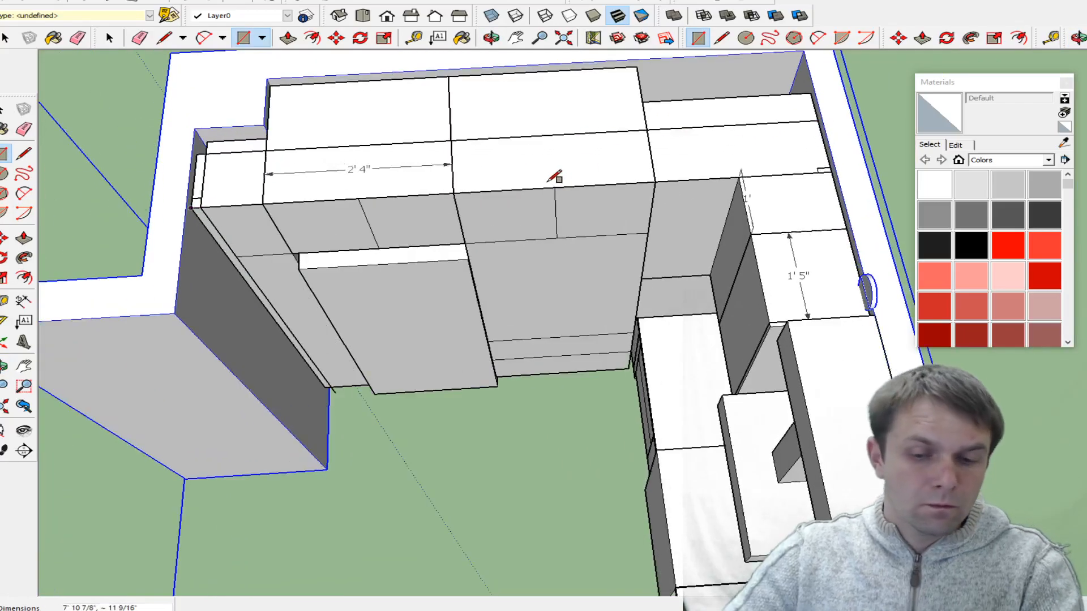
- Push/Pull the rectangle above the tall cabinets up to the wall top and group the resulting filler box
{"action": "key", "text": "p"}
{"action": "left_click", "coordinate": [505, 162]}
{"action": "left_click", "coordinate": [165, 230]}
{"action": "key", "text": "space"}
{"action": "double_click", "coordinate": [290, 168]}
{"action": "right_click", "coordinate": [340, 164]}
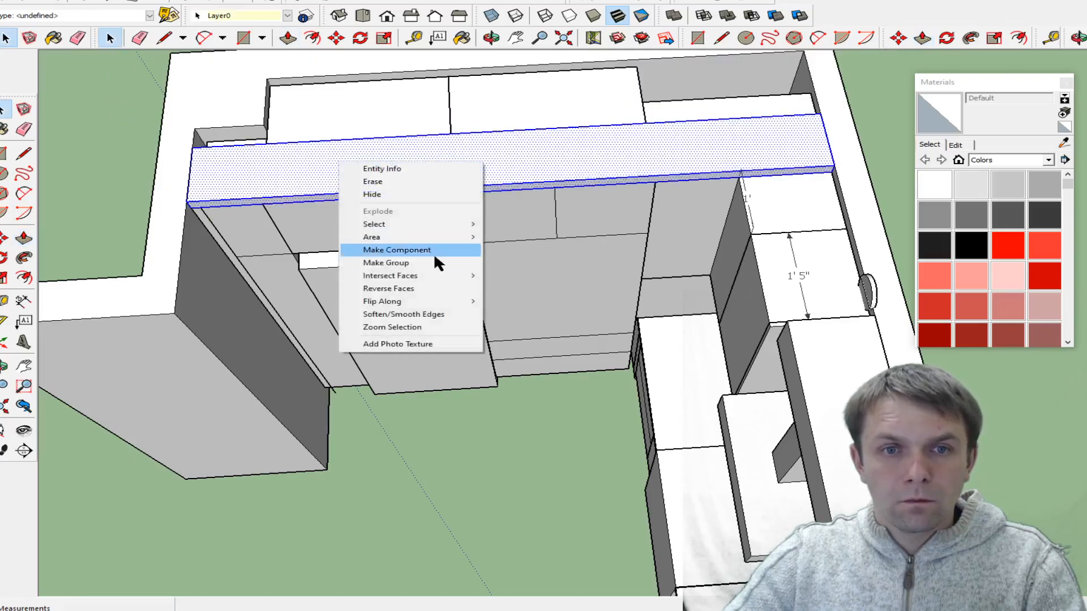
{"action": "left_click", "coordinate": [416, 264]}
- Build a grouped filler box over the upper cabinets between the tall-cabinet filler and the hood box, up to the wall top
{"action": "scroll", "coordinate": [840, 216], "scroll_direction": "up", "scroll_amount": 1}
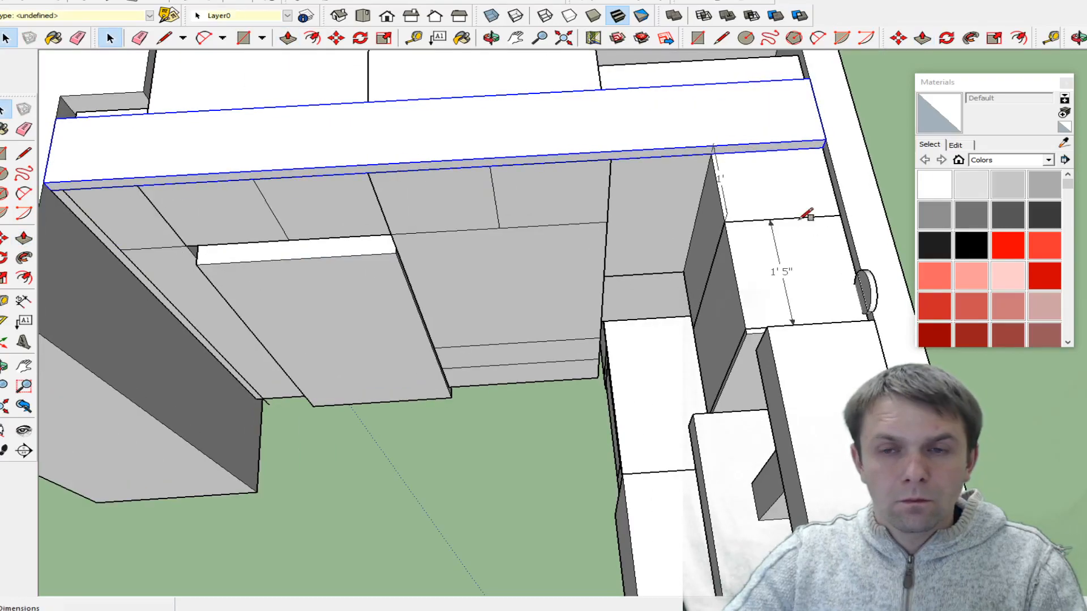
{"action": "key", "text": "r"}
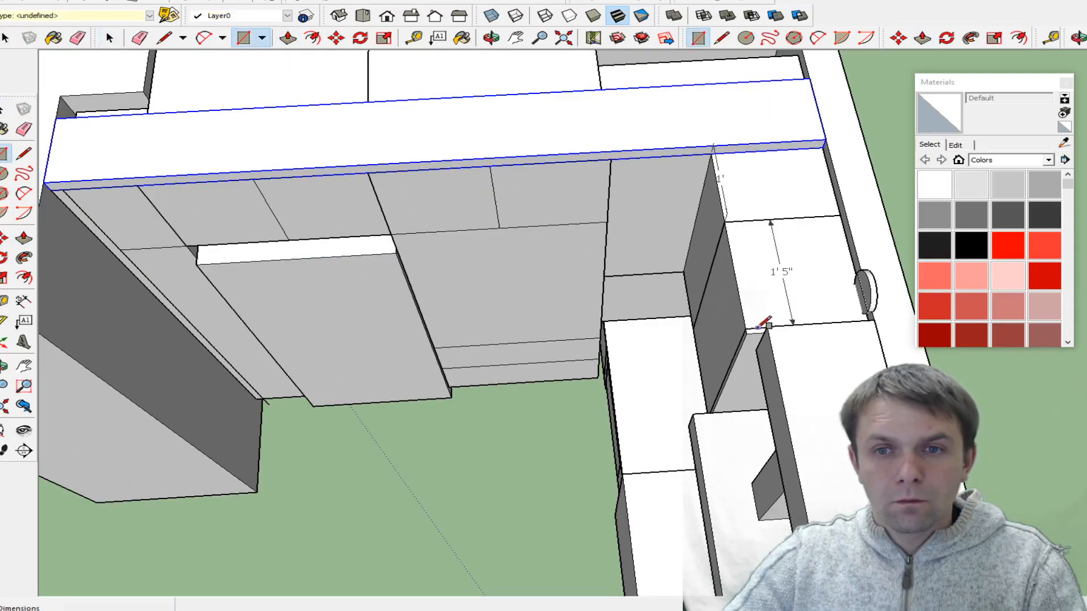
{"action": "left_click", "coordinate": [823, 148]}
{"action": "key", "text": "p"}
{"action": "left_click", "coordinate": [771, 182]}
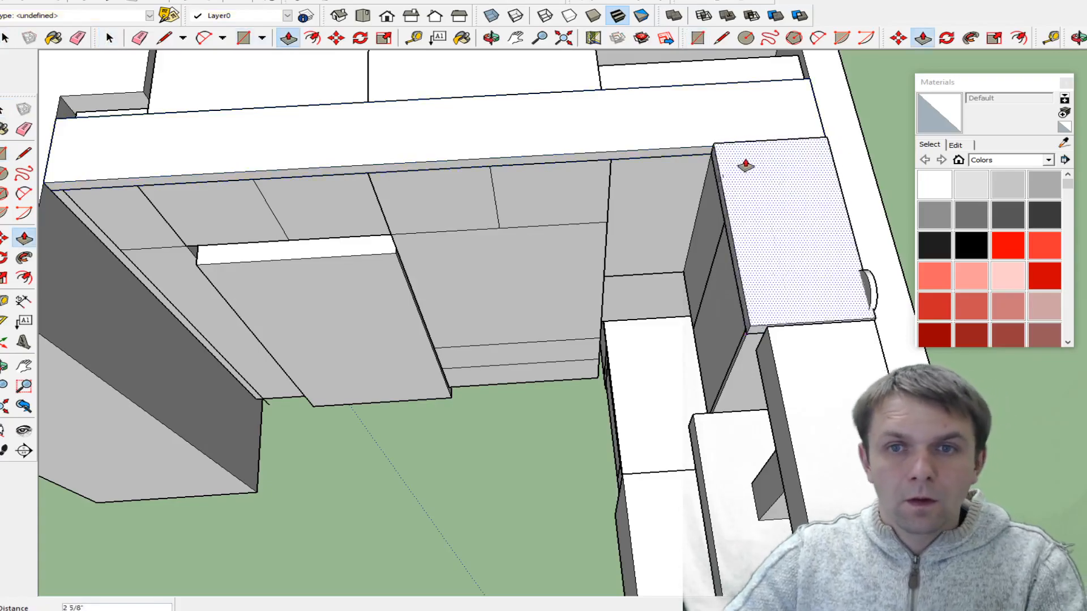
{"action": "left_click", "coordinate": [667, 147]}
{"action": "key", "text": "space"}
{"action": "double_click", "coordinate": [792, 220]}
{"action": "right_click", "coordinate": [791, 218]}
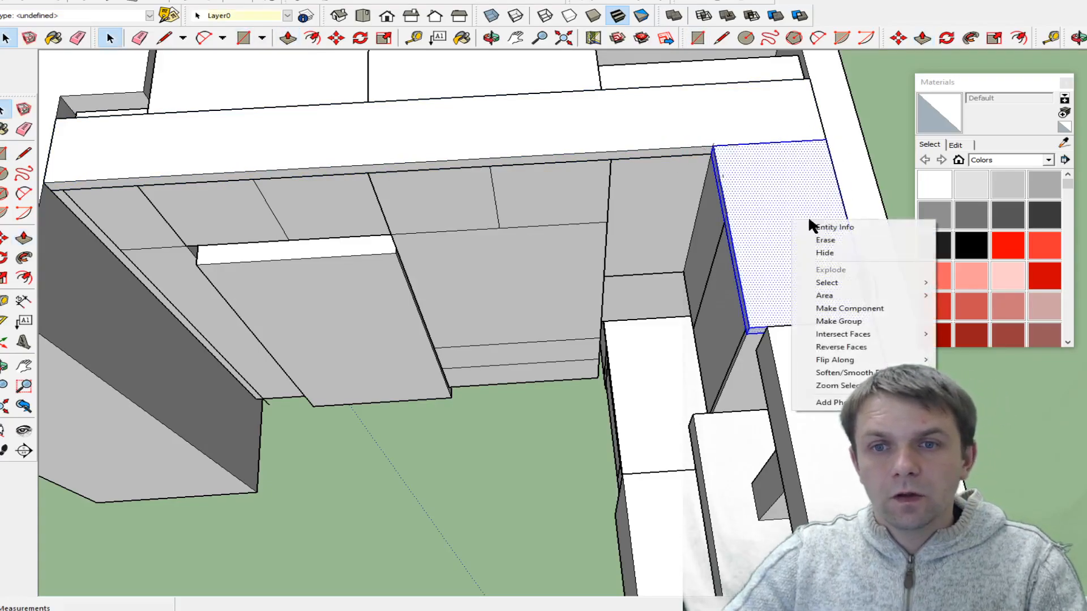
{"action": "left_click", "coordinate": [868, 318]}
- Draw a rectangle over the upper cabinets from the hood box to the far wall corner and Push/Pull it up to the wall top
{"action": "scroll", "coordinate": [498, 129], "scroll_direction": "down", "scroll_amount": 4}
{"action": "middle_click_drag", "start_coordinate": [670, 337], "coordinate": [323, 101]}
{"action": "left_click_drag", "start_coordinate": [671, 358], "coordinate": [659, 367]}
{"action": "scroll", "coordinate": [639, 178], "scroll_direction": "up", "scroll_amount": 2}
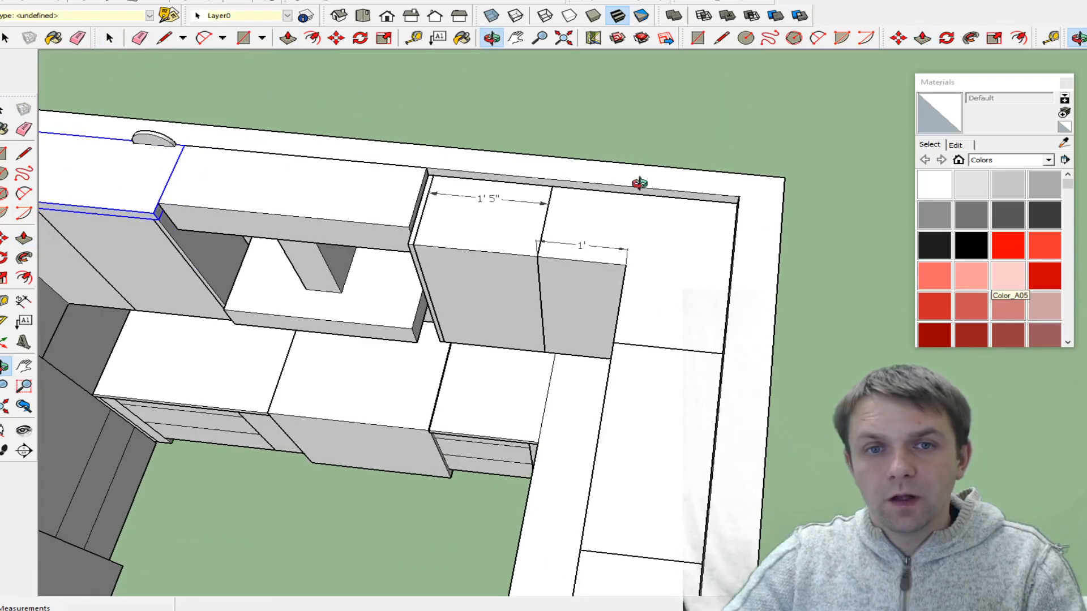
{"action": "key", "text": "r"}
{"action": "left_click", "coordinate": [408, 243]}
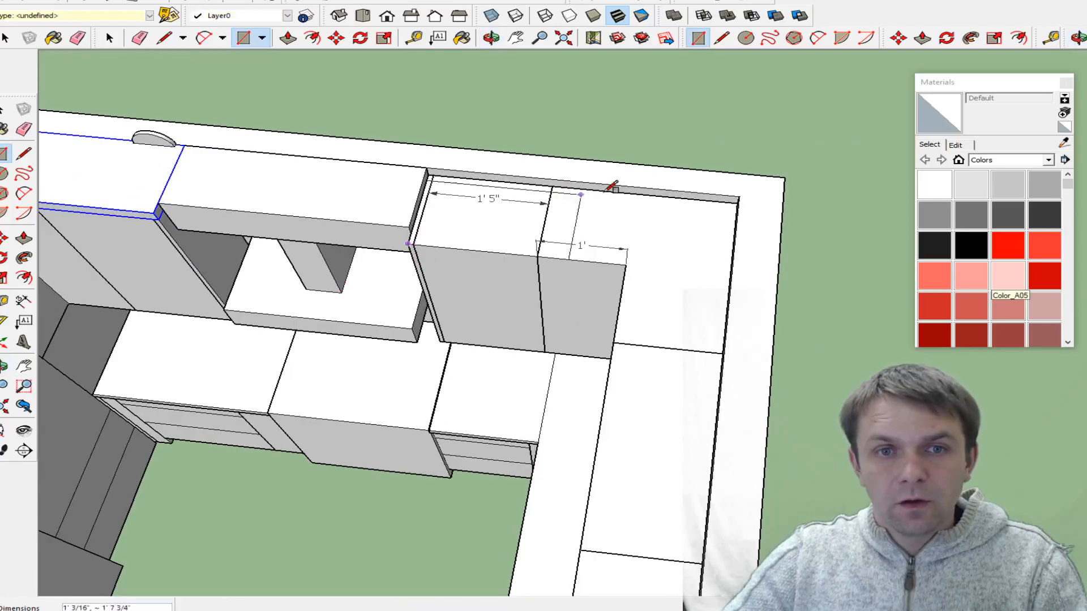
{"action": "scroll", "coordinate": [742, 198], "scroll_direction": "up", "scroll_amount": 4}
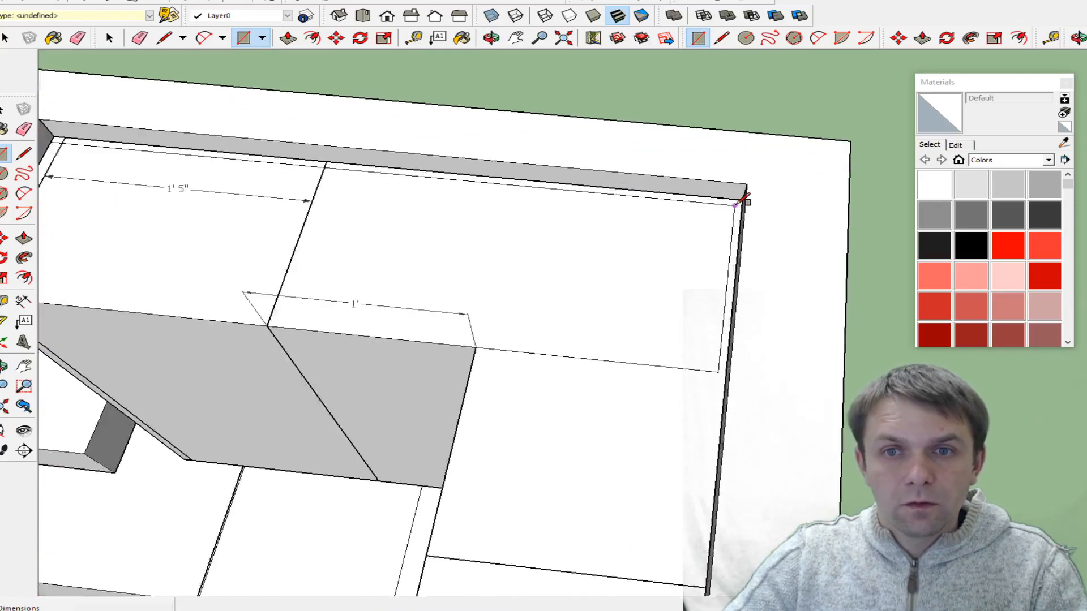
{"action": "key", "text": "p"}
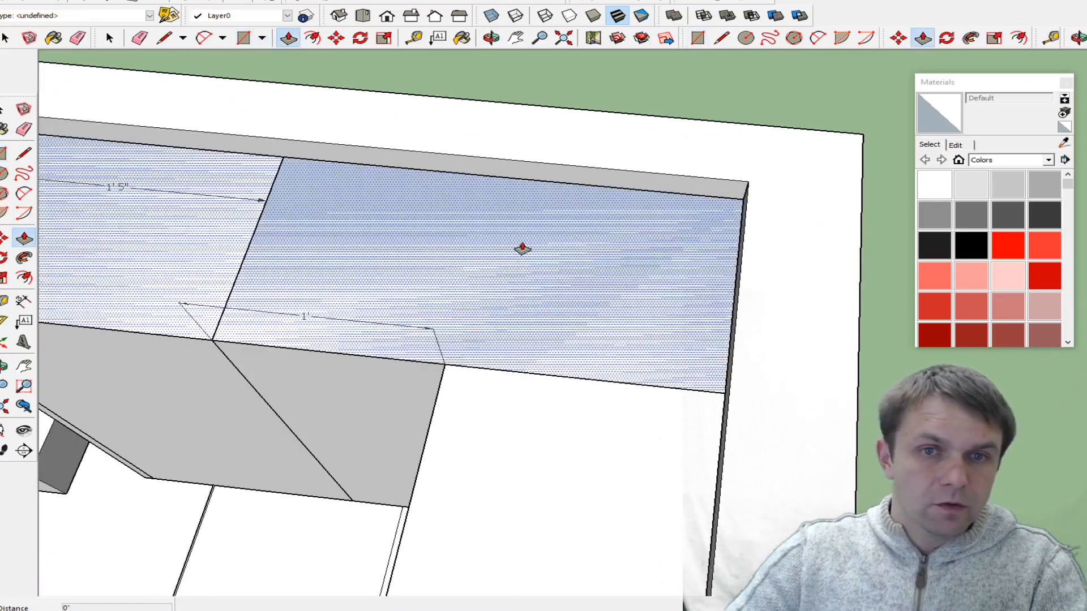
{"action": "left_click", "coordinate": [527, 246]}
{"action": "left_click", "coordinate": [791, 289]}
- Group the new filler box between the hood box and the far wall corner
{"action": "key", "text": "space"}
{"action": "double_click", "coordinate": [660, 292]}
{"action": "right_click", "coordinate": [660, 291]}
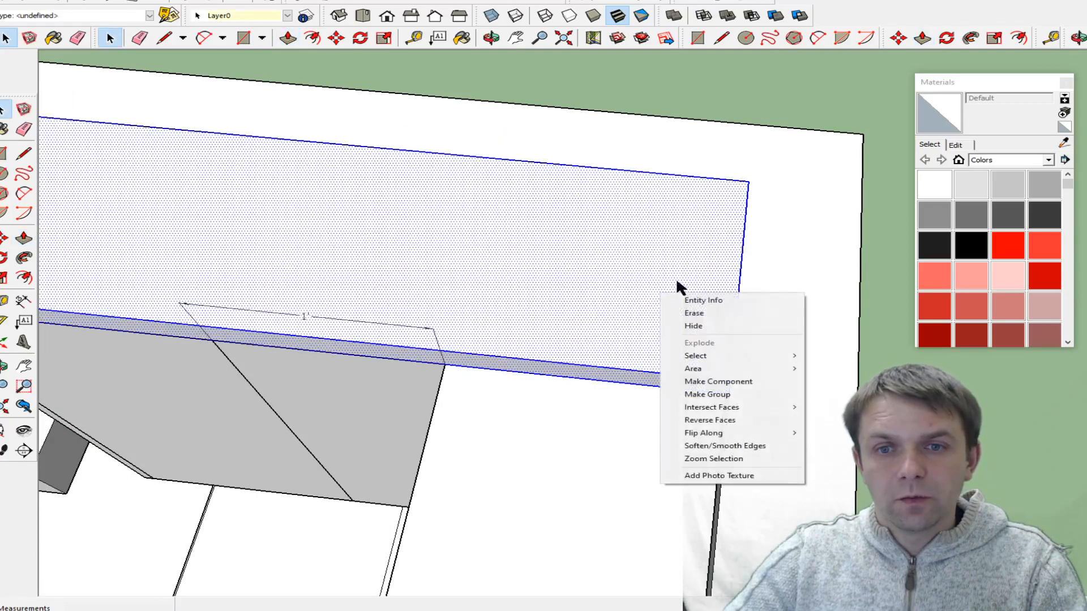
{"action": "left_click", "coordinate": [717, 395]}
{"action": "scroll", "coordinate": [547, 150], "scroll_direction": "down", "scroll_amount": 3}
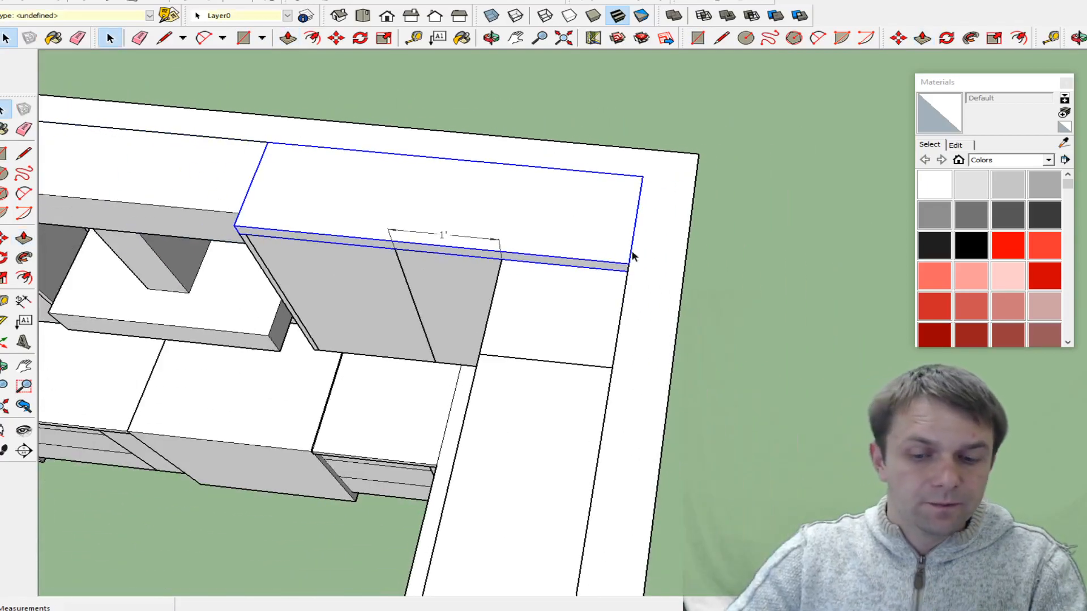
- Draw a rectangle over all the side-wall upper cabinets and Push/Pull it up to the wall top
{"action": "middle_click_drag", "start_coordinate": [647, 244], "coordinate": [935, 171]}
{"action": "scroll", "coordinate": [305, 143], "scroll_direction": "down", "scroll_amount": 3}
{"action": "scroll", "coordinate": [304, 143], "scroll_direction": "down", "scroll_amount": 1}
{"action": "scroll", "coordinate": [847, 271], "scroll_direction": "up", "scroll_amount": 3}
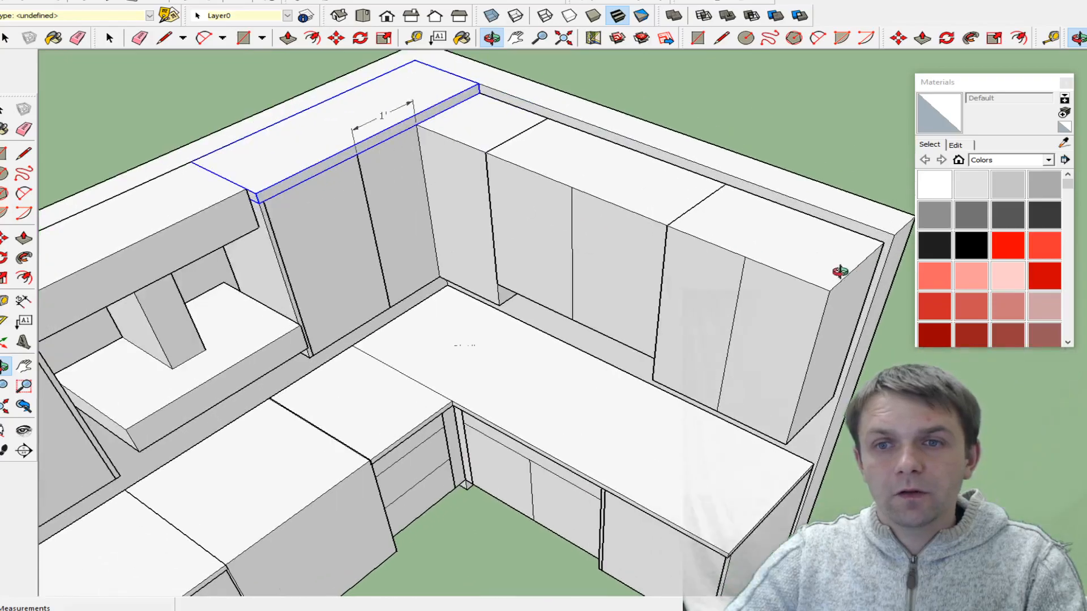
{"action": "scroll", "coordinate": [682, 215], "scroll_direction": "down", "scroll_amount": 2}
{"action": "key", "text": "r"}
{"action": "left_click", "coordinate": [534, 118]}
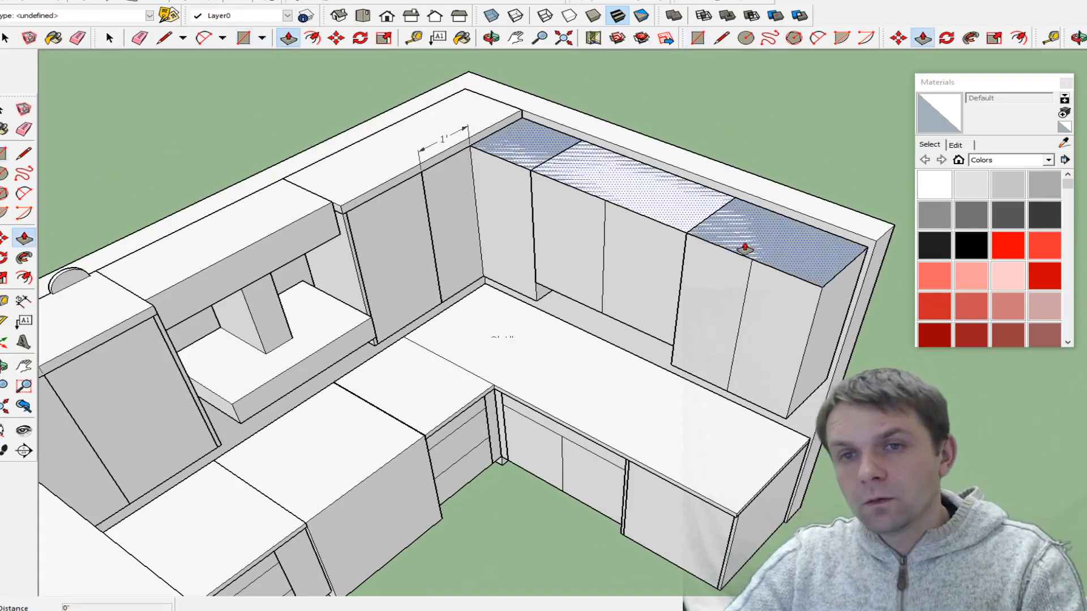
{"action": "left_click", "coordinate": [804, 245]}
{"action": "key", "text": "p"}
{"action": "left_click_drag", "start_coordinate": [857, 249], "coordinate": [883, 256]}
{"action": "left_click", "coordinate": [883, 256]}
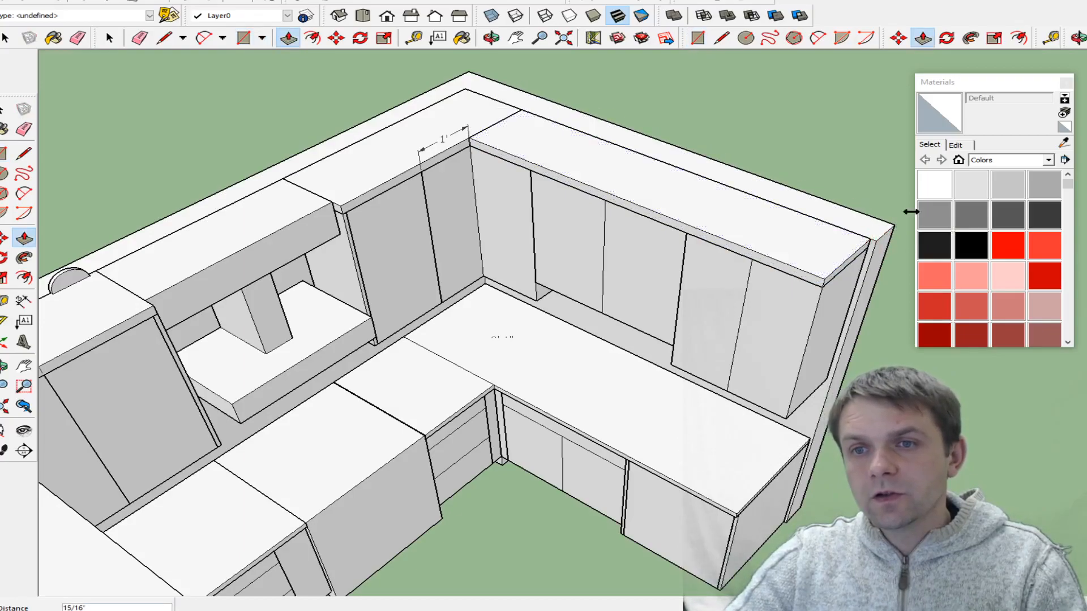
- Group the filler box above the side-wall upper cabinets
{"action": "key", "text": "space"}
{"action": "triple_click", "coordinate": [832, 250]}
{"action": "right_click", "coordinate": [829, 247]}
{"action": "left_click", "coordinate": [876, 350]}
- Try painting the hood box, the adjoining filler boxes and the upper cabinets beside the hood in Color_008
{"action": "middle_click_drag", "start_coordinate": [876, 350], "coordinate": [447, 237]}
{"action": "middle_click_drag", "start_coordinate": [662, 252], "coordinate": [351, 271]}
{"action": "scroll", "coordinate": [526, 216], "scroll_direction": "up", "scroll_amount": 5}
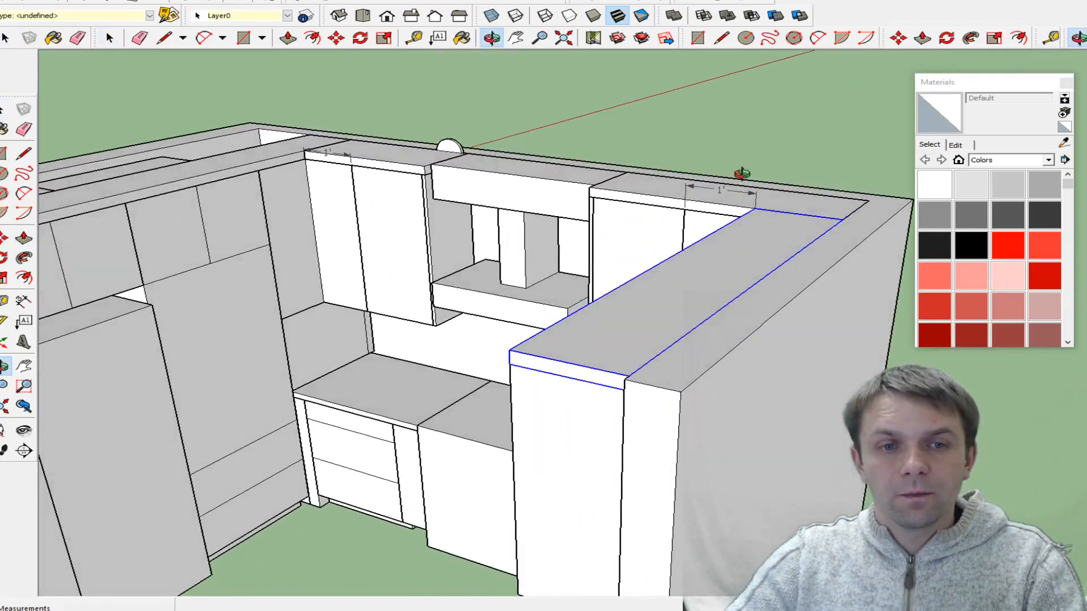
{"action": "scroll", "coordinate": [740, 174], "scroll_direction": "down", "scroll_amount": 5}
{"action": "middle_click_drag", "start_coordinate": [570, 204], "coordinate": [745, 298]}
{"action": "left_click", "coordinate": [950, 237]}
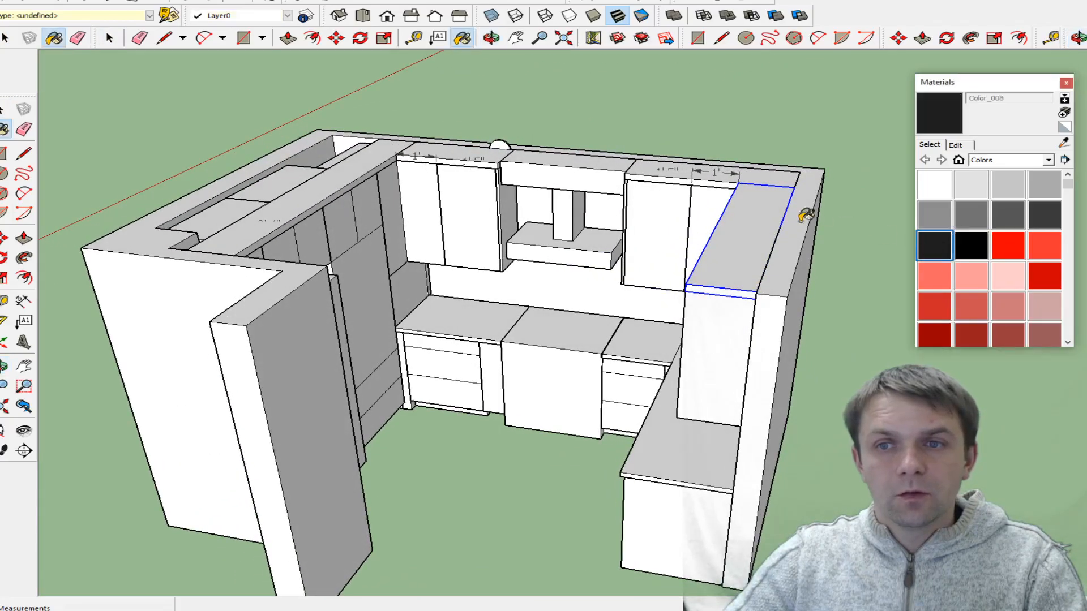
{"action": "left_click", "coordinate": [697, 171]}
{"action": "scroll", "coordinate": [563, 159], "scroll_direction": "up", "scroll_amount": 3}
{"action": "left_click", "coordinate": [519, 176]}
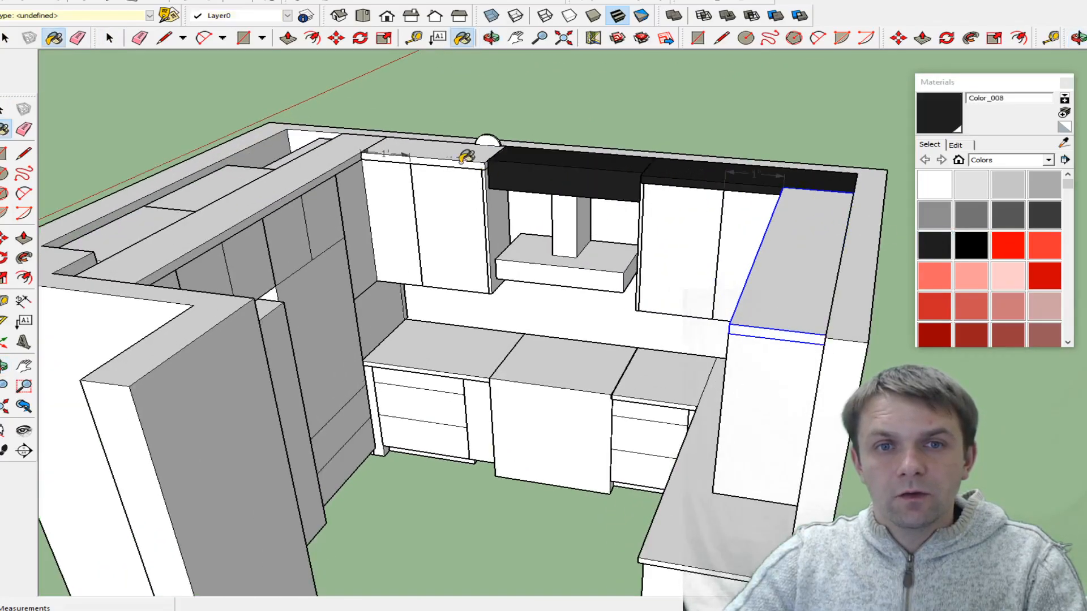
{"action": "left_click", "coordinate": [465, 154]}
{"action": "left_click", "coordinate": [448, 204]}
{"action": "left_click", "coordinate": [489, 223]}
{"action": "left_click", "coordinate": [388, 218]}
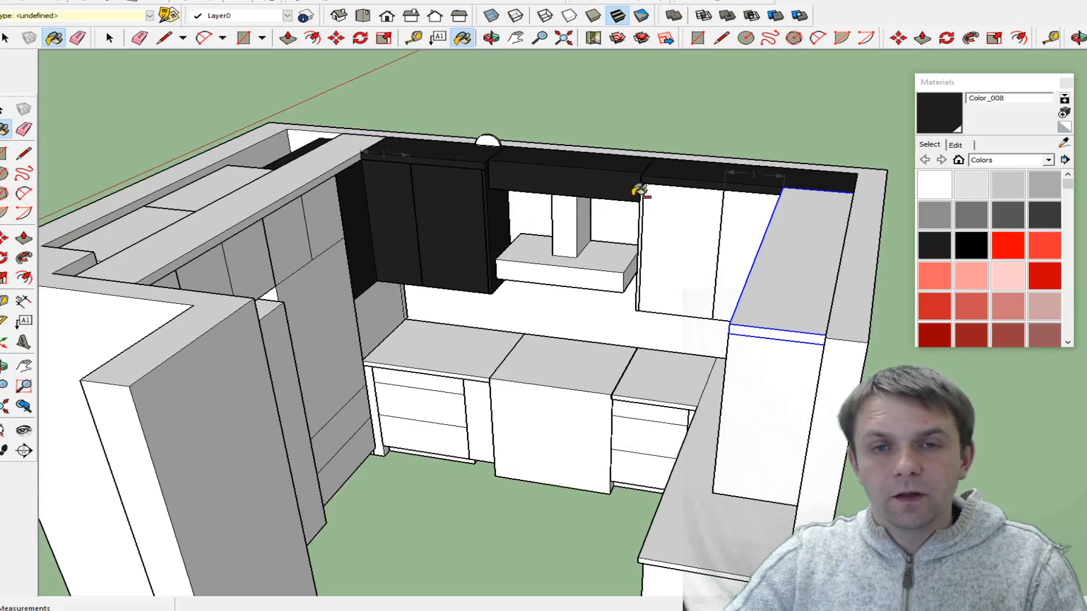
- Undo the Color_008 paint on the hood box, filler boxes and upper cabinets
{"action": "key", "text": "ctrl+z"}
{"action": "key", "text": "ctrl+z"}
{"action": "key", "text": "ctrl+z"}
{"action": "key", "text": "ctrl+z"}
{"action": "key", "text": "ctrl+z"}
{"action": "key", "text": "ctrl+z"}
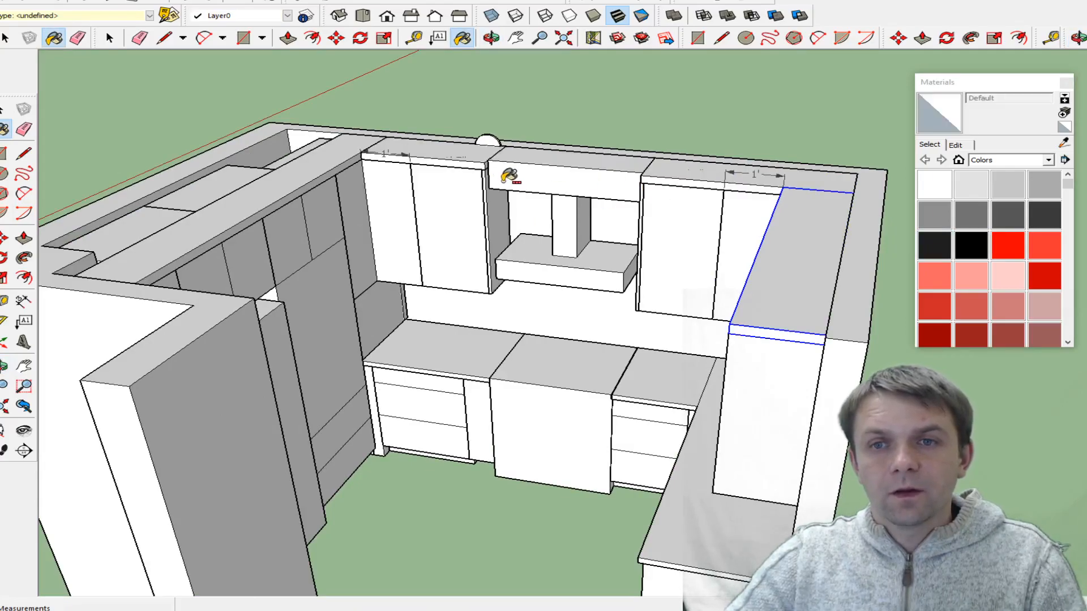
- Examine the whole kitchen from several sides, including the side-wall cabinets, countertop, tall cabinets and filler boxes up to the wall top
{"action": "scroll", "coordinate": [419, 171], "scroll_direction": "down", "scroll_amount": 2}
{"action": "mouse_move", "coordinate": [388, 175]}
{"action": "middle_mouse_down"}
{"action": "mouse_move", "coordinate": [687, 311]}
{"action": "mouse_move", "coordinate": [469, 85]}
{"action": "mouse_move", "coordinate": [667, 364]}
{"action": "mouse_move", "coordinate": [740, 289]}
{"action": "middle_mouse_up"}
{"action": "scroll", "coordinate": [759, 202], "scroll_direction": "up", "scroll_amount": 4}
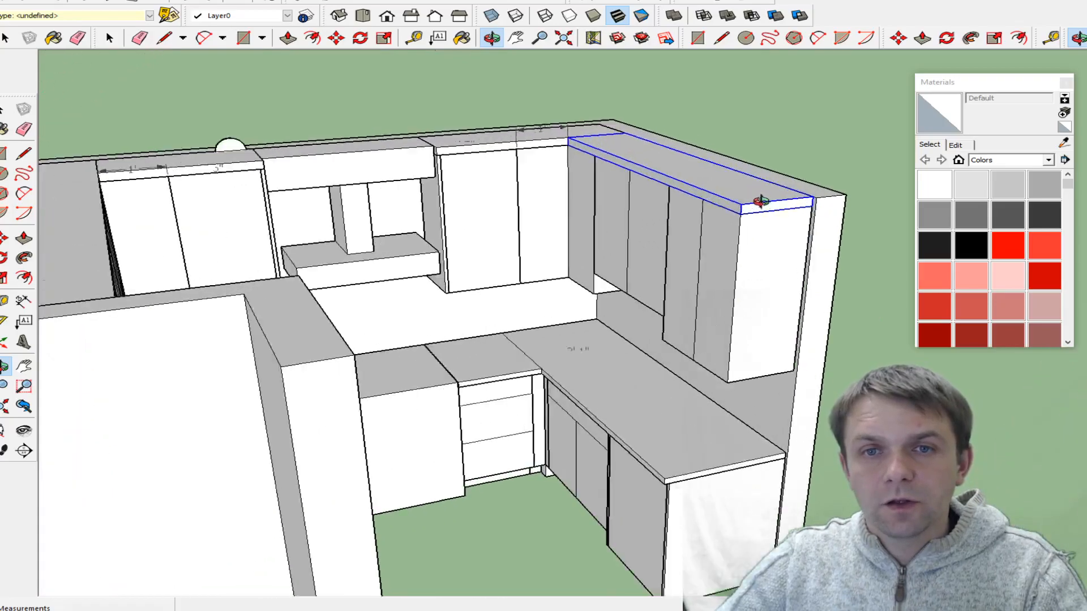
{"action": "middle_click_drag", "start_coordinate": [700, 177], "coordinate": [786, 383]}
{"action": "scroll", "coordinate": [562, 322], "scroll_direction": "up", "scroll_amount": 5}
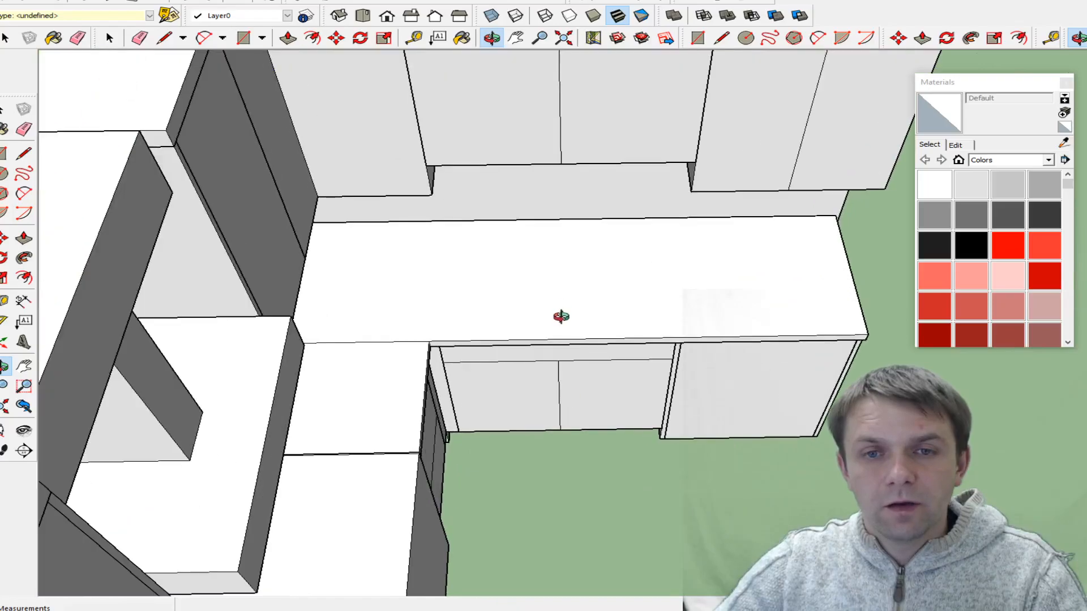
{"action": "key", "text": "space"}
{"action": "left_click", "coordinate": [580, 293]}
{"action": "middle_click_drag", "start_coordinate": [819, 413], "coordinate": [803, 272]}
{"action": "scroll", "coordinate": [775, 311], "scroll_direction": "up", "scroll_amount": 5}
{"action": "middle_click_drag", "start_coordinate": [775, 311], "coordinate": [860, 333]}
{"action": "scroll", "coordinate": [609, 252], "scroll_direction": "down", "scroll_amount": 5}
{"action": "middle_click_drag", "start_coordinate": [609, 252], "coordinate": [658, 307]}
{"action": "scroll", "coordinate": [485, 311], "scroll_direction": "up", "scroll_amount": 3}
{"action": "scroll", "coordinate": [486, 311], "scroll_direction": "down", "scroll_amount": 4}
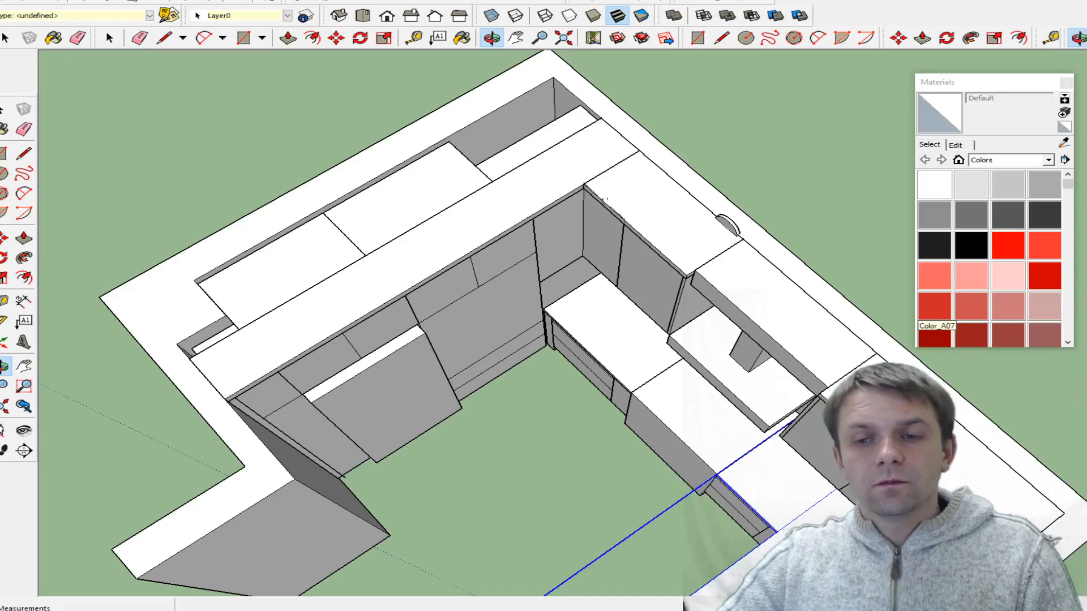
{"action": "scroll", "coordinate": [185, 128], "scroll_direction": "down", "scroll_amount": 2}
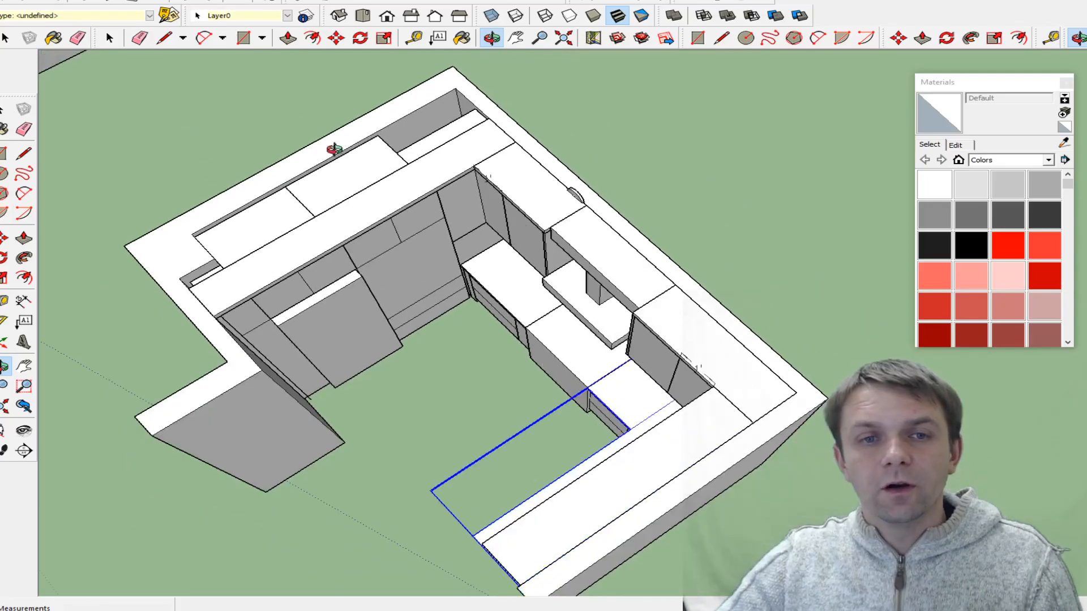
{"action": "scroll", "coordinate": [341, 186], "scroll_direction": "up", "scroll_amount": 2}
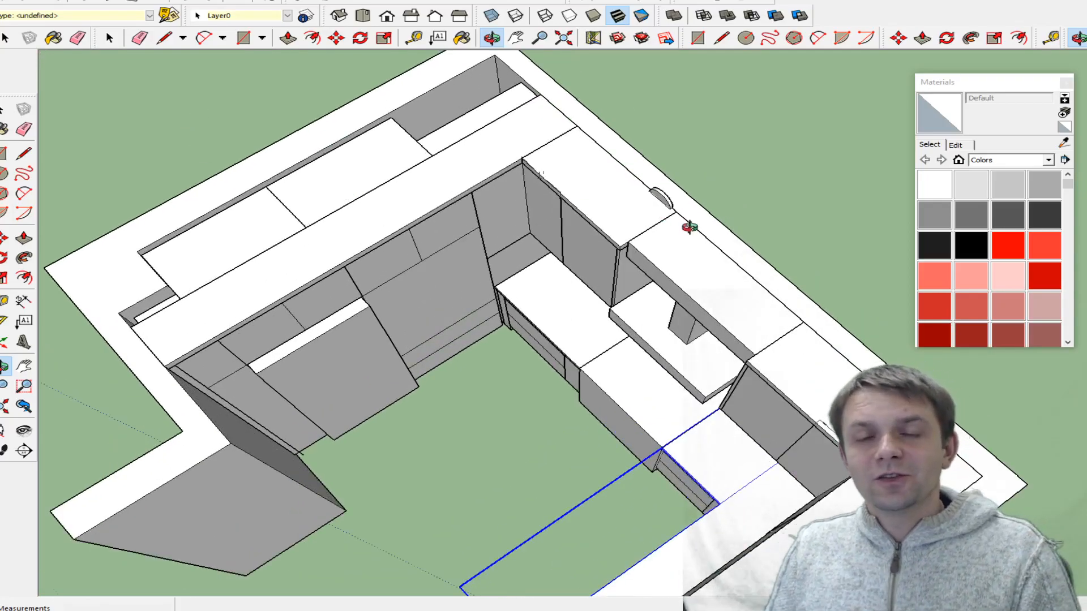